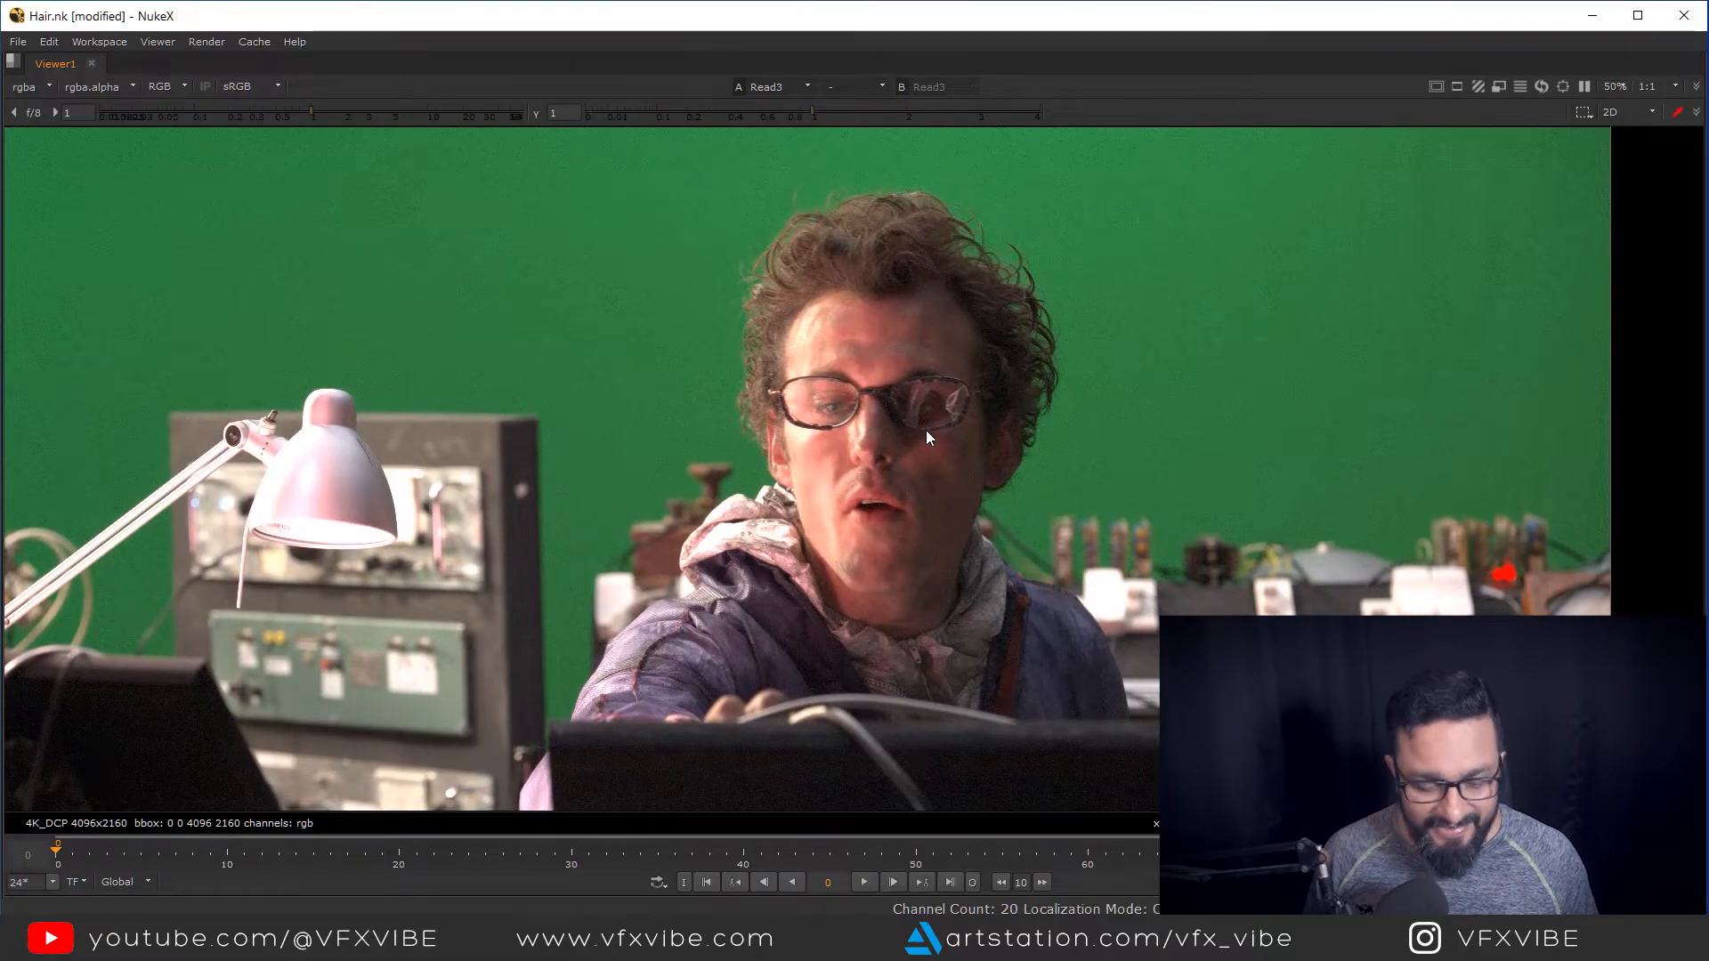
Examine the Read3 plate's blue, red and green channels separately, close up around the actor's hair and the green screen
{"action": "key", "text": "b"}
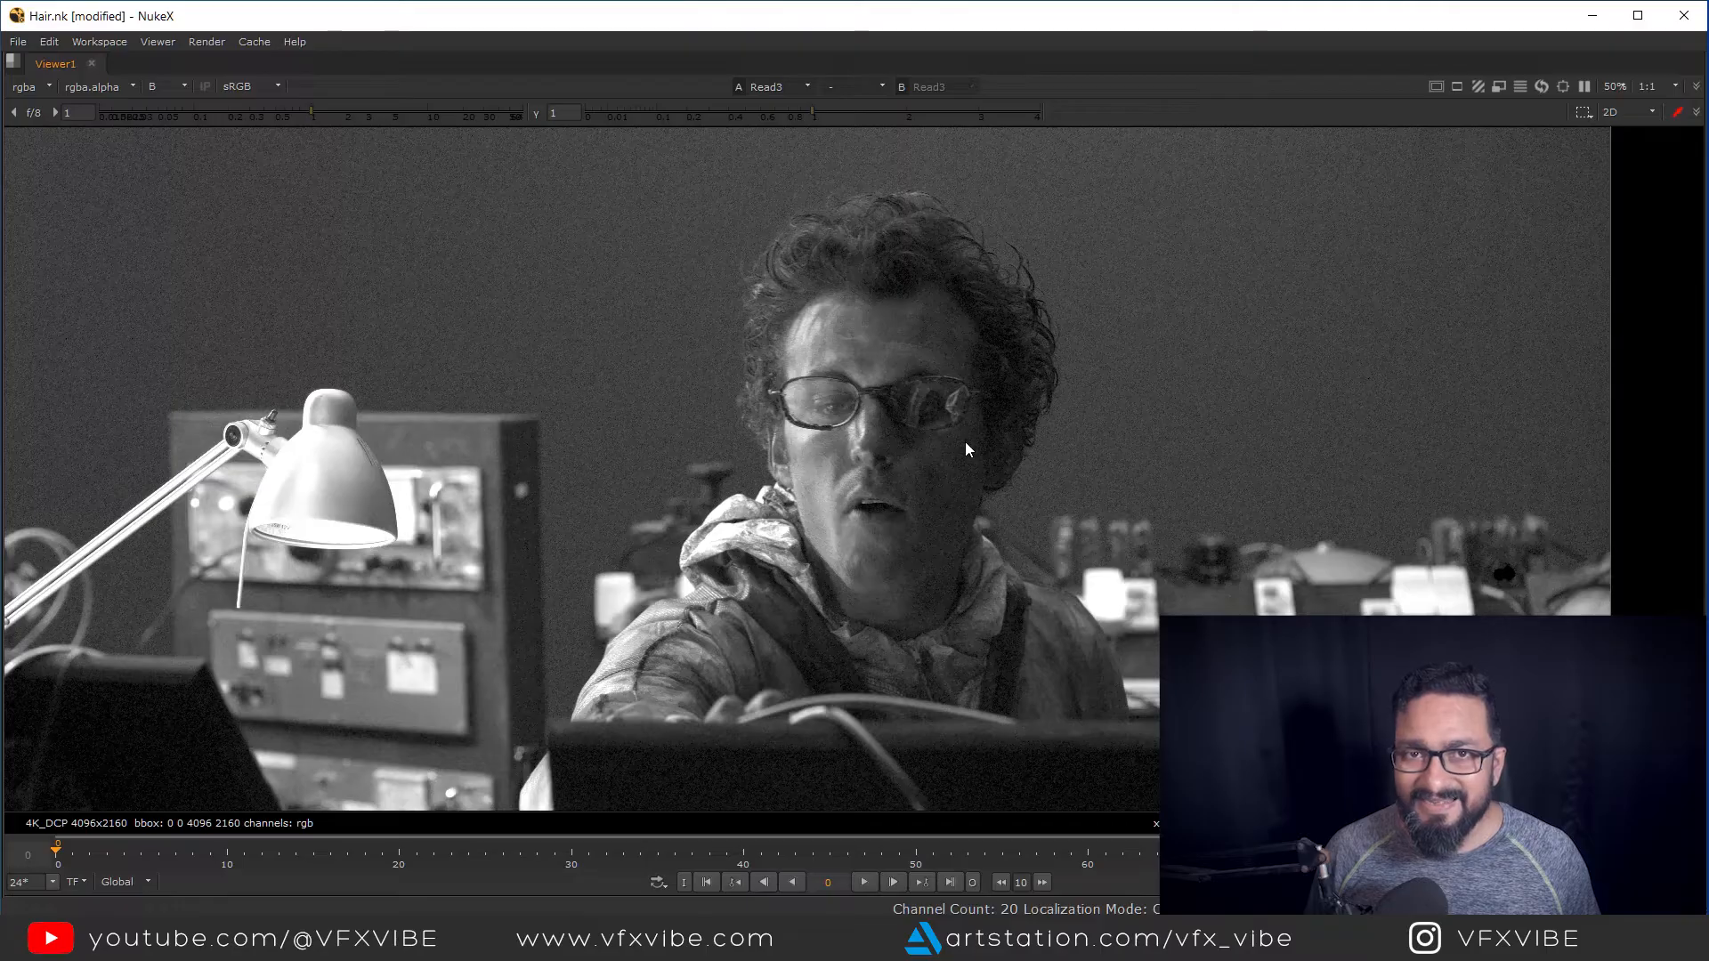
{"action": "key", "text": "r"}
{"action": "scroll", "coordinate": [1054, 495], "scroll_direction": "up", "scroll_amount": 5}
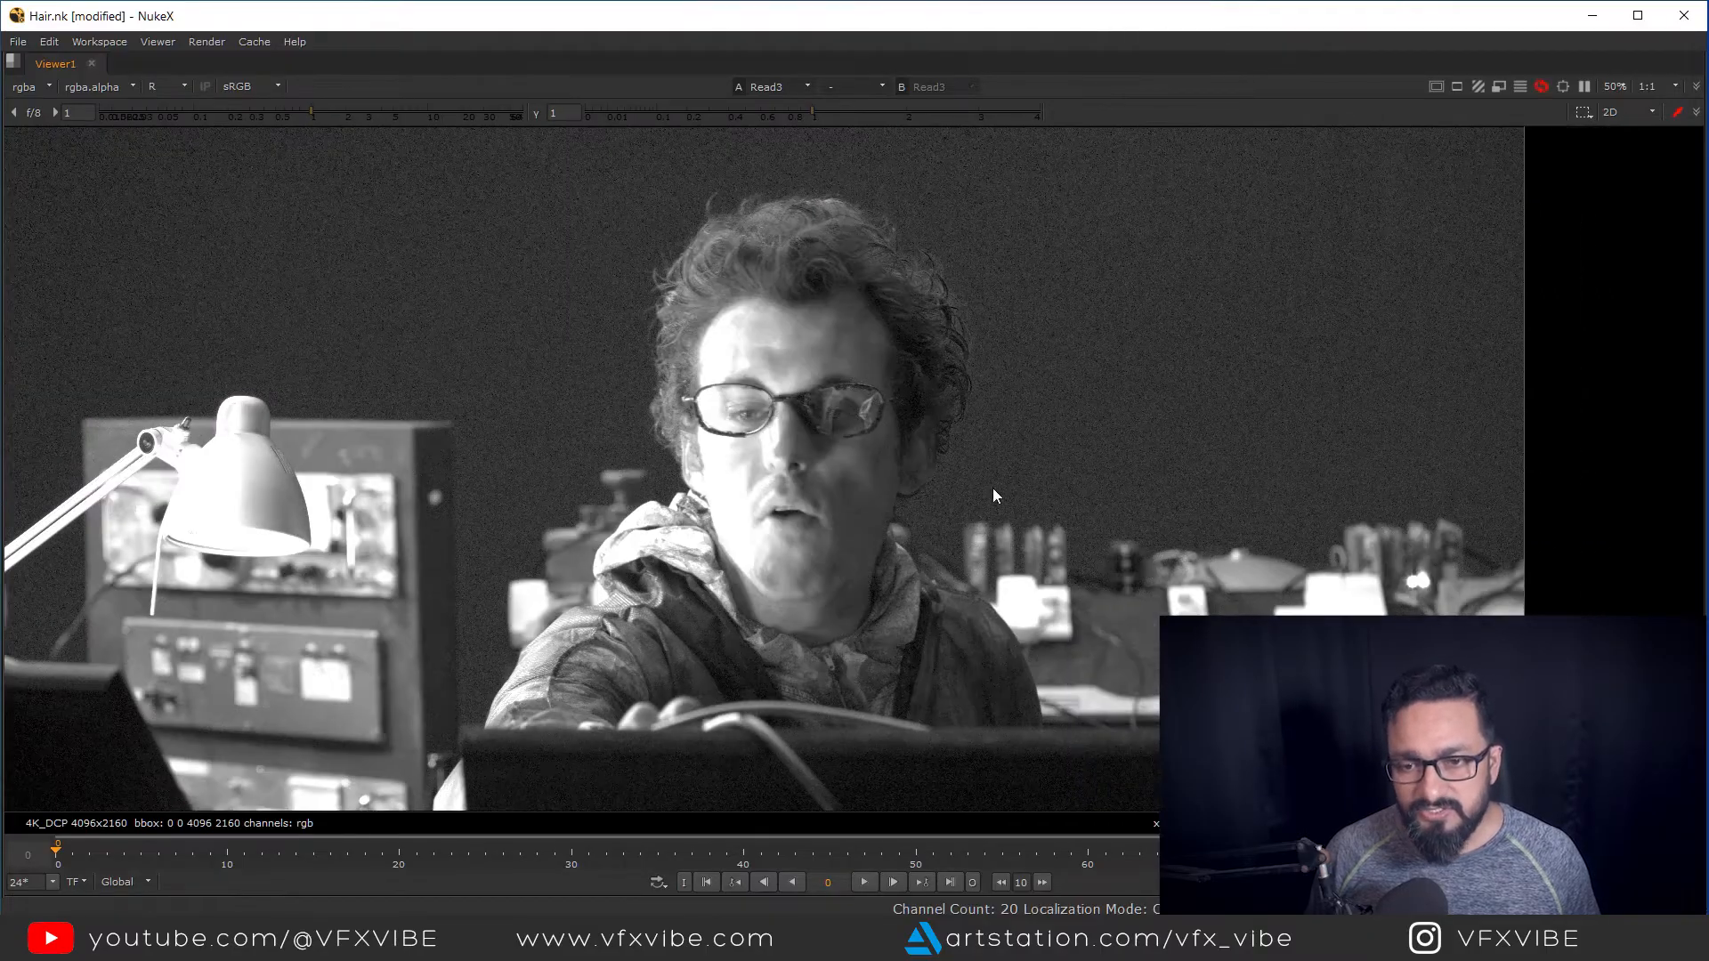
{"action": "left_click_drag", "start_coordinate": [1093, 450], "coordinate": [995, 558]}
{"action": "left_click_drag", "start_coordinate": [1302, 374], "coordinate": [1005, 590]}
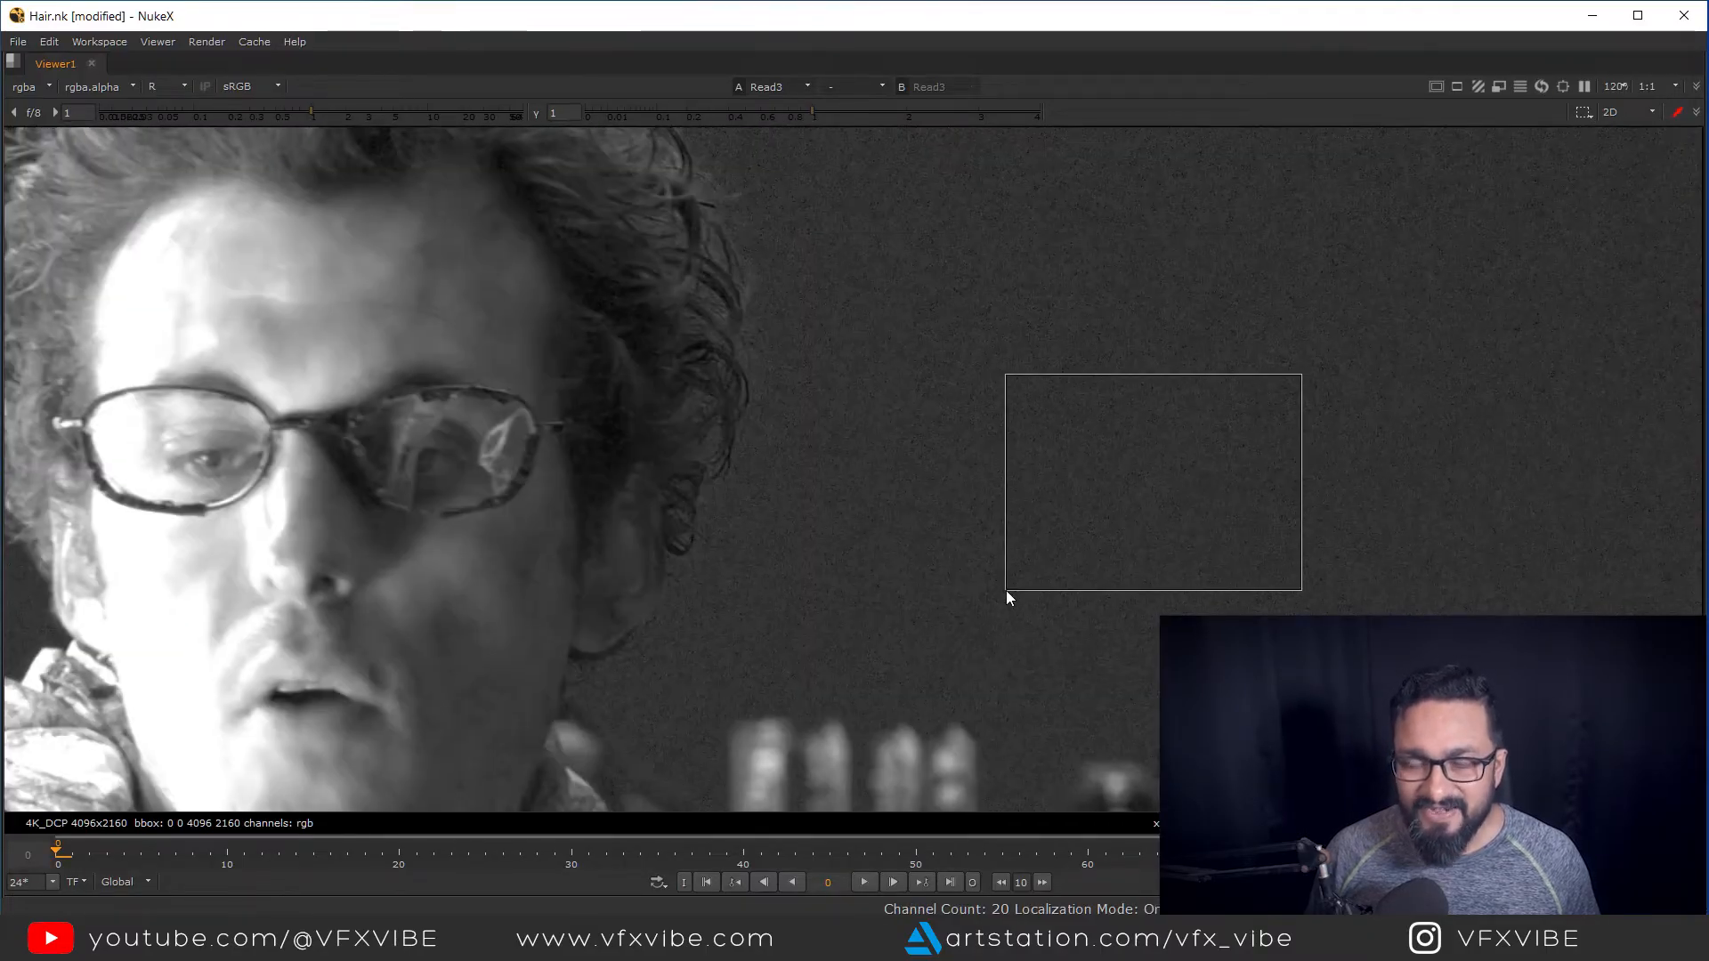
{"action": "key", "text": "g"}
{"action": "mouse_move", "coordinate": [921, 577]}
{"action": "left_mouse_down"}
{"action": "mouse_move", "coordinate": [954, 544]}
{"action": "mouse_move", "coordinate": [938, 566]}
{"action": "left_mouse_up"}
Play the blue channel close up beside the hair to examine its noise, and return to the first frame
{"action": "key", "text": "b"}
{"action": "left_click", "coordinate": [860, 878]}
{"action": "scroll", "coordinate": [1075, 585], "scroll_direction": "up", "scroll_amount": 3}
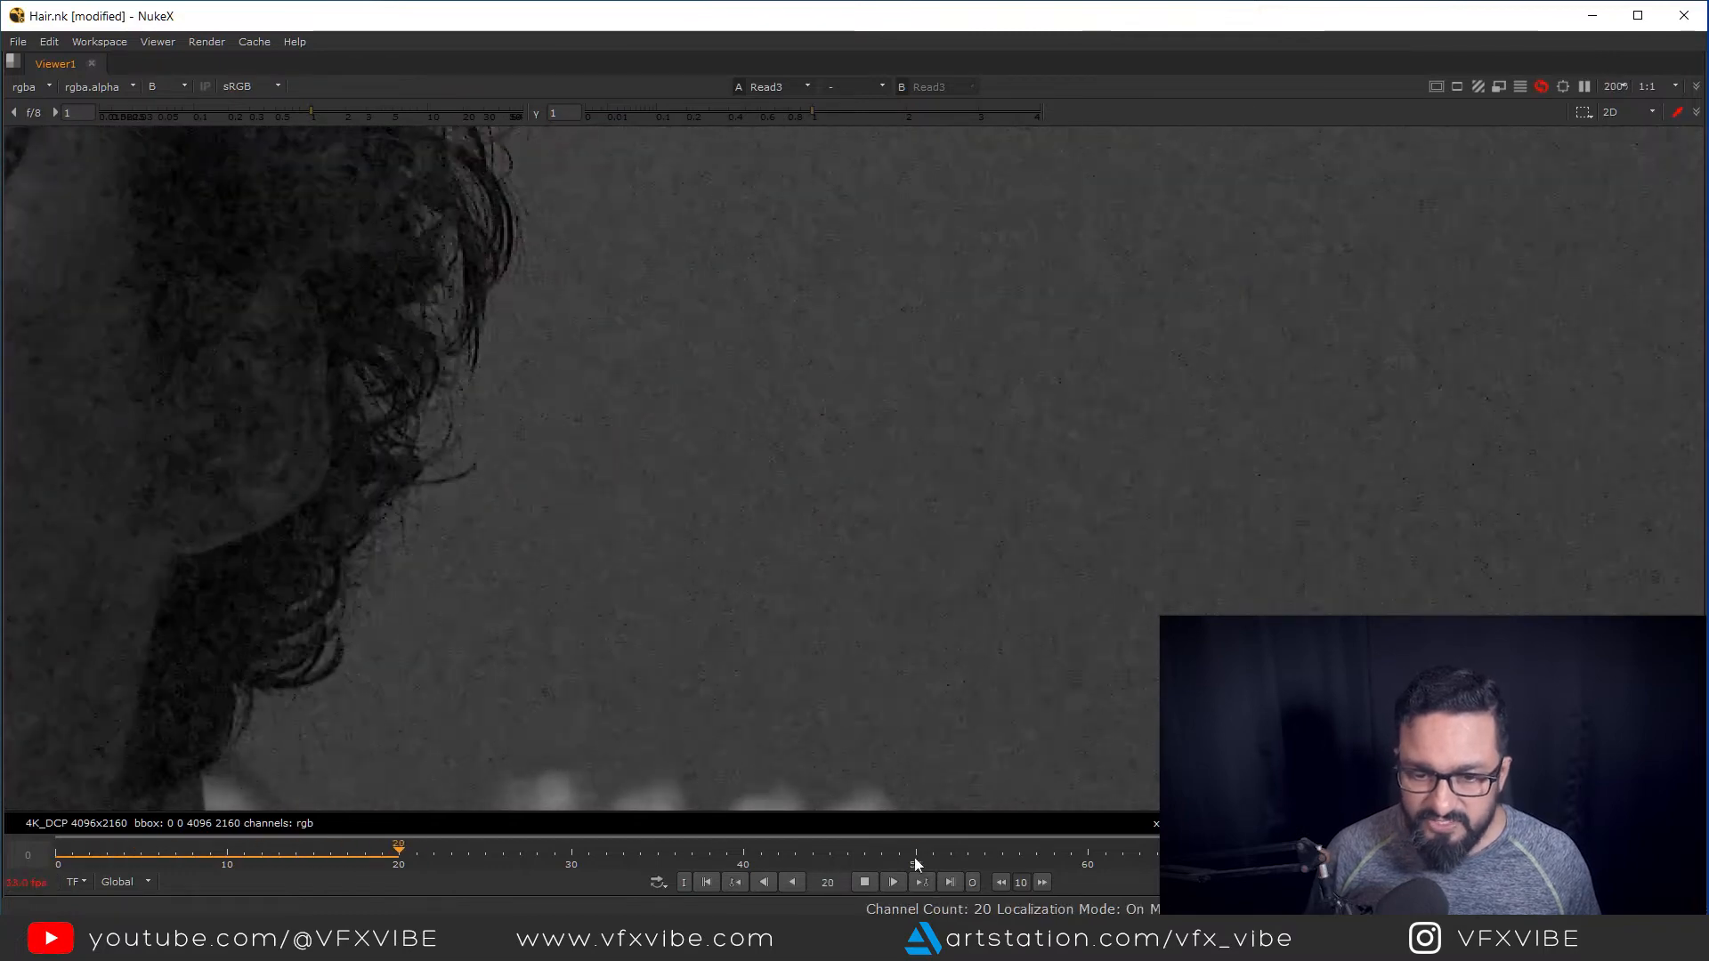
{"action": "left_click", "coordinate": [866, 881]}
{"action": "left_click", "coordinate": [708, 881]}
{"action": "left_click_drag", "start_coordinate": [757, 687], "coordinate": [822, 661]}
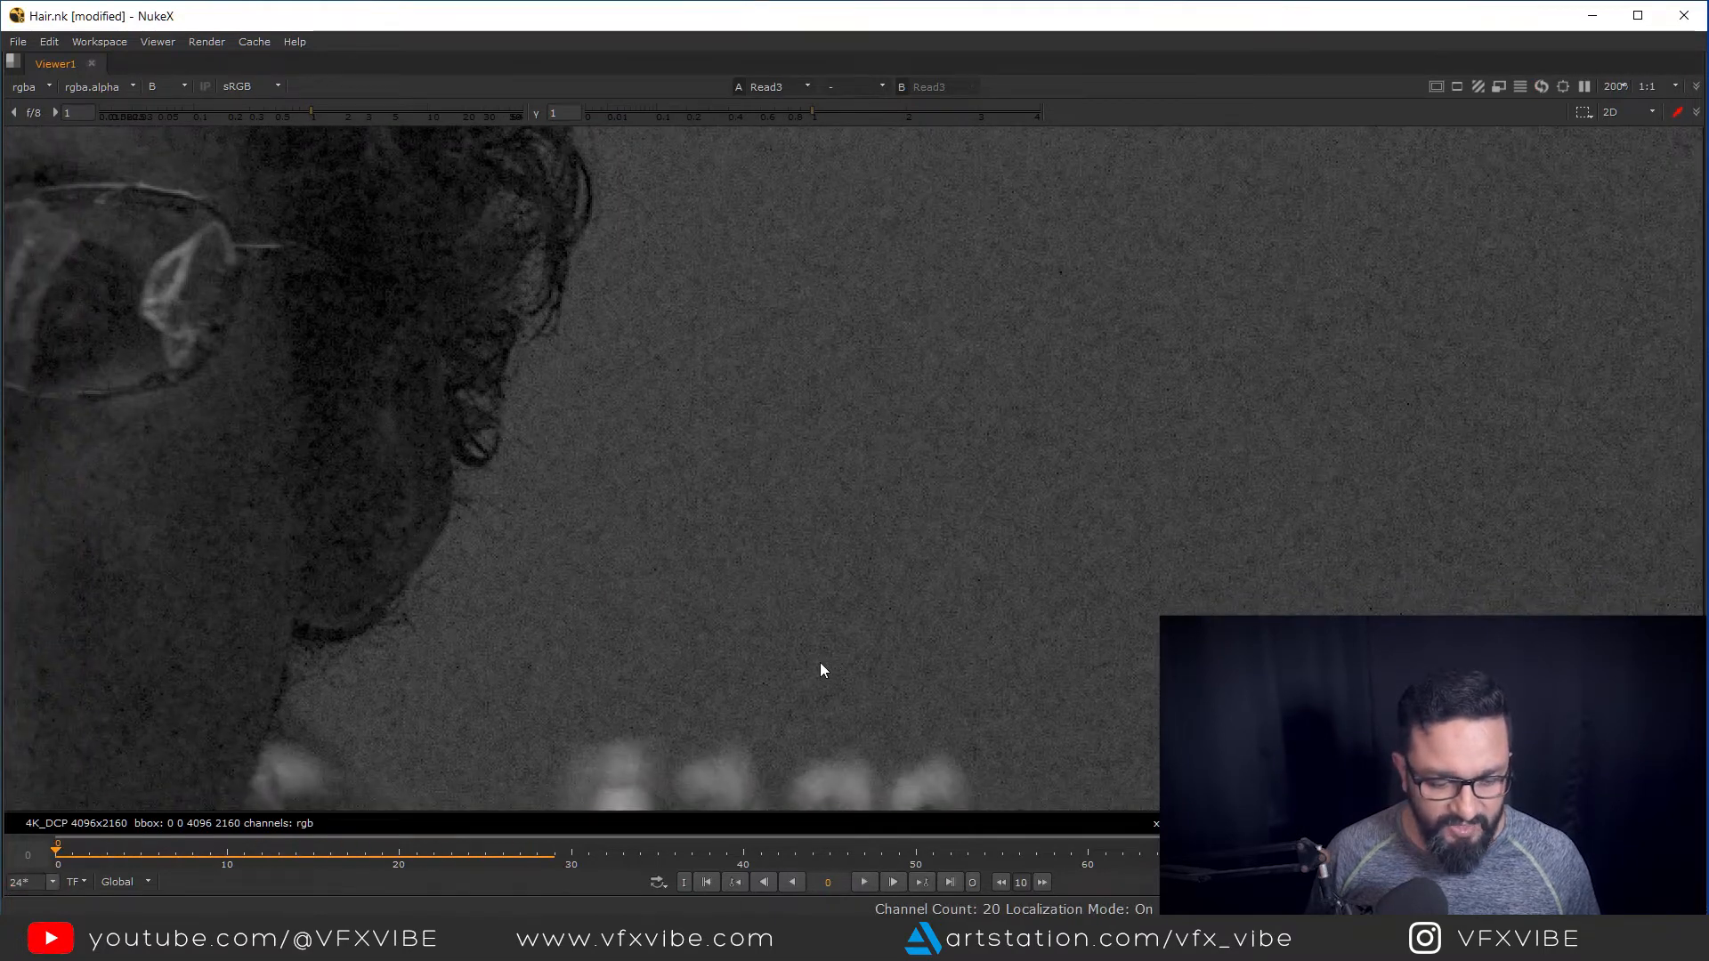
Check the red channel, return to the full RGB view of the whole frame, and restore the multi-panel workspace
{"action": "key", "text": "r"}
{"action": "key", "text": "r"}
{"action": "key", "text": "f"}
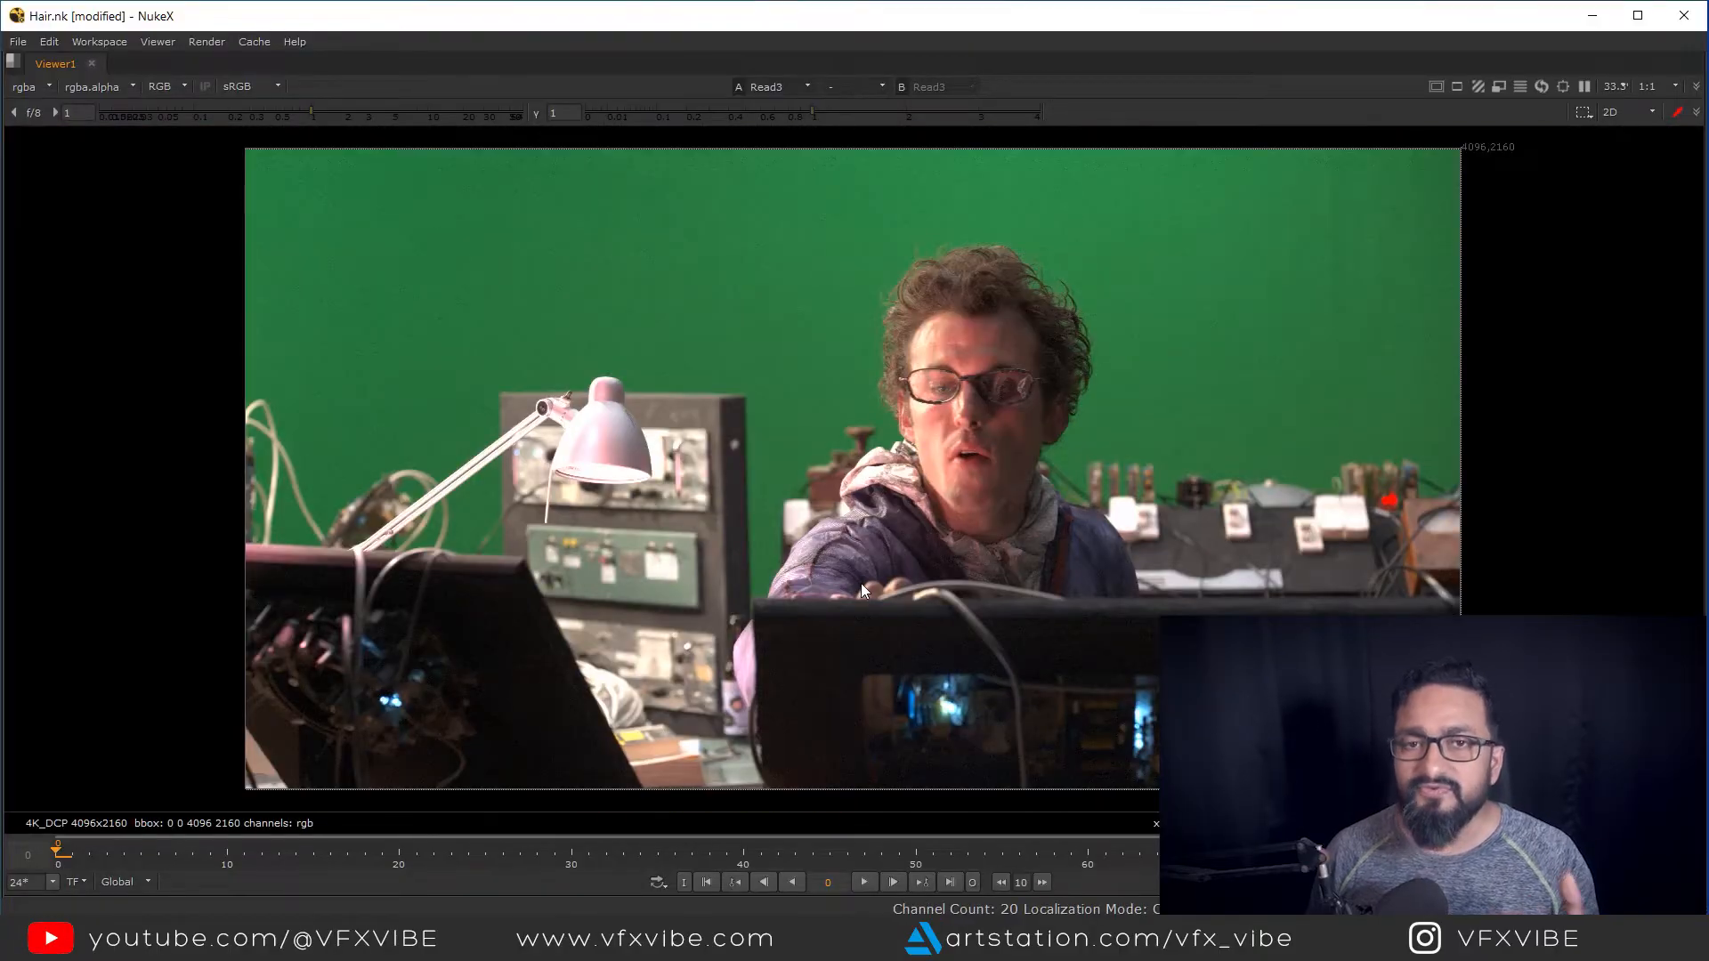
{"action": "key", "text": "space"}
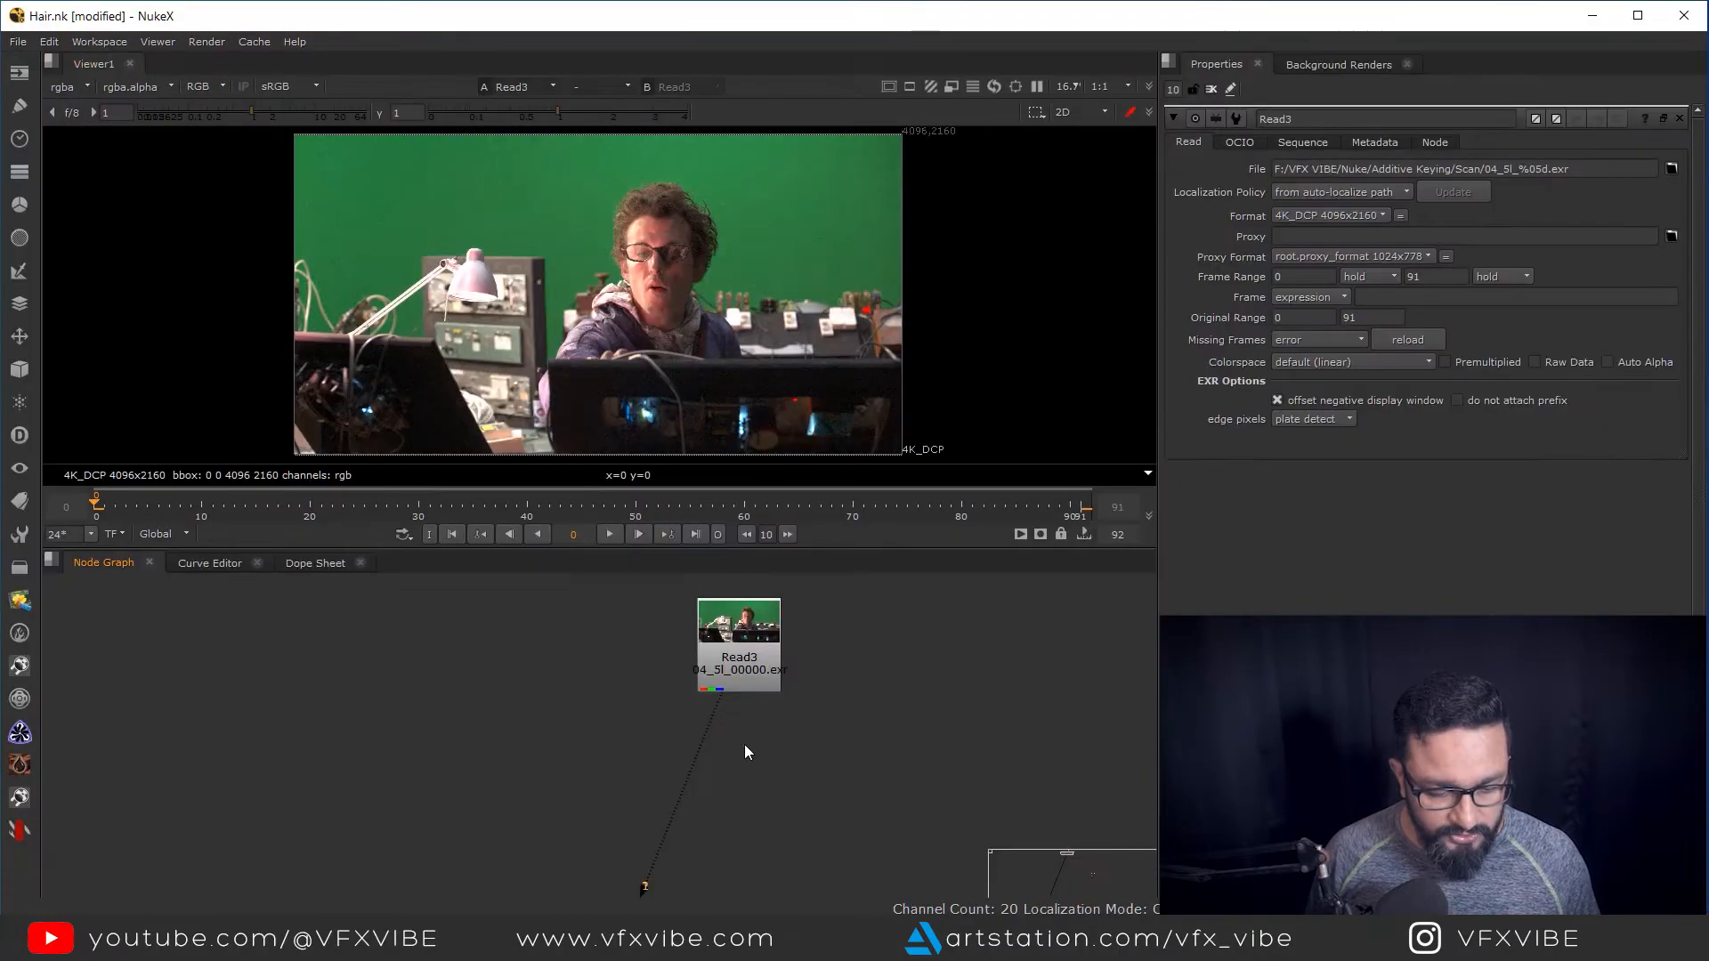
Add a Reduce Noise v4 node below Read3 and show its output in the viewer
{"action": "left_click", "coordinate": [19, 601]}
{"action": "left_click", "coordinate": [146, 614]}
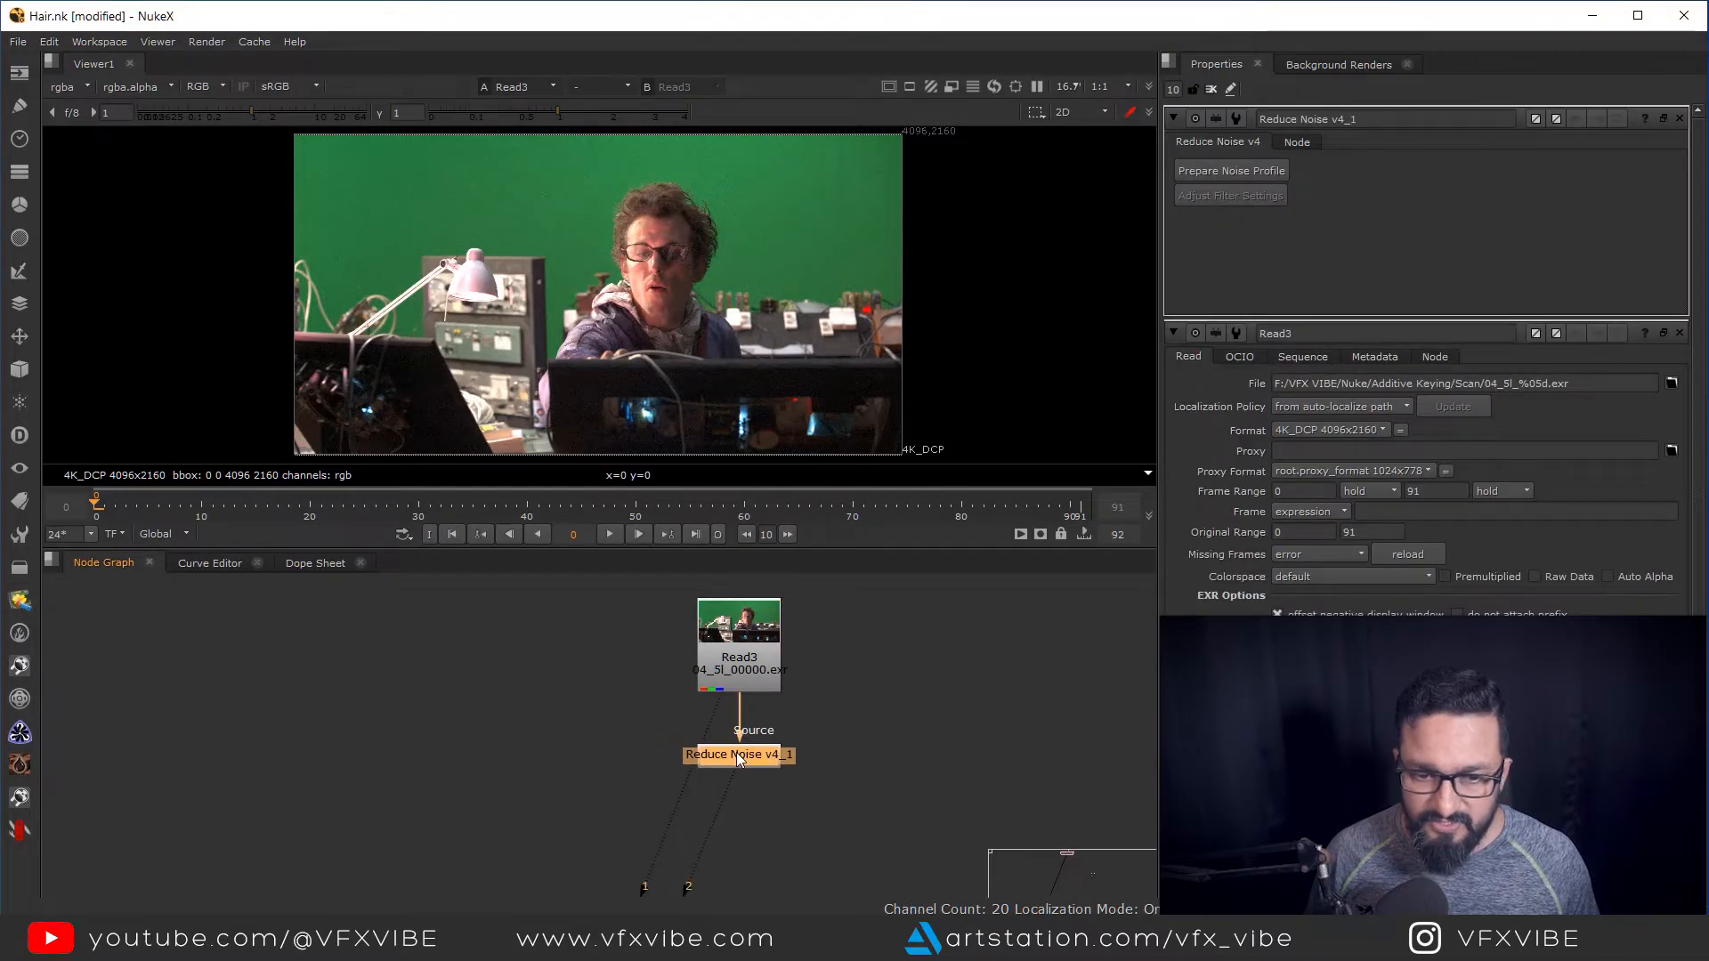
{"action": "left_click", "coordinate": [735, 753]}
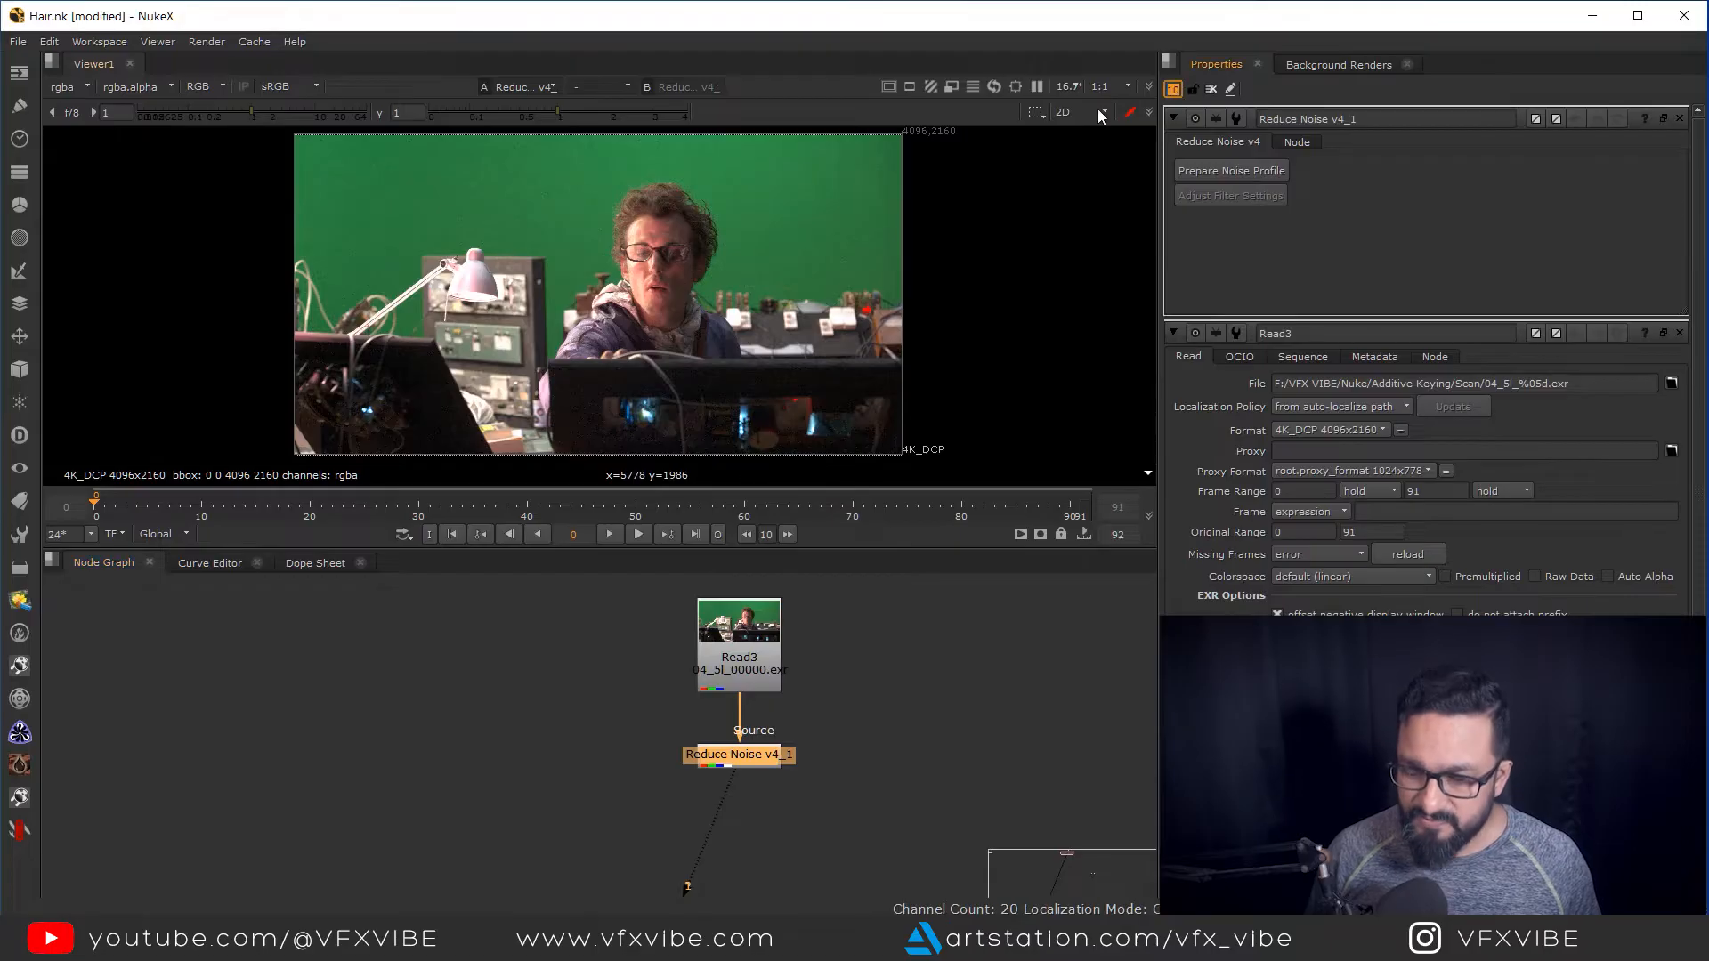
Build the noise profile in Neat Video by auto-profiling a 512 × 512 sample of plain green screen above the lamp
{"action": "key", "text": "Return"}
{"action": "left_click", "coordinate": [742, 760]}
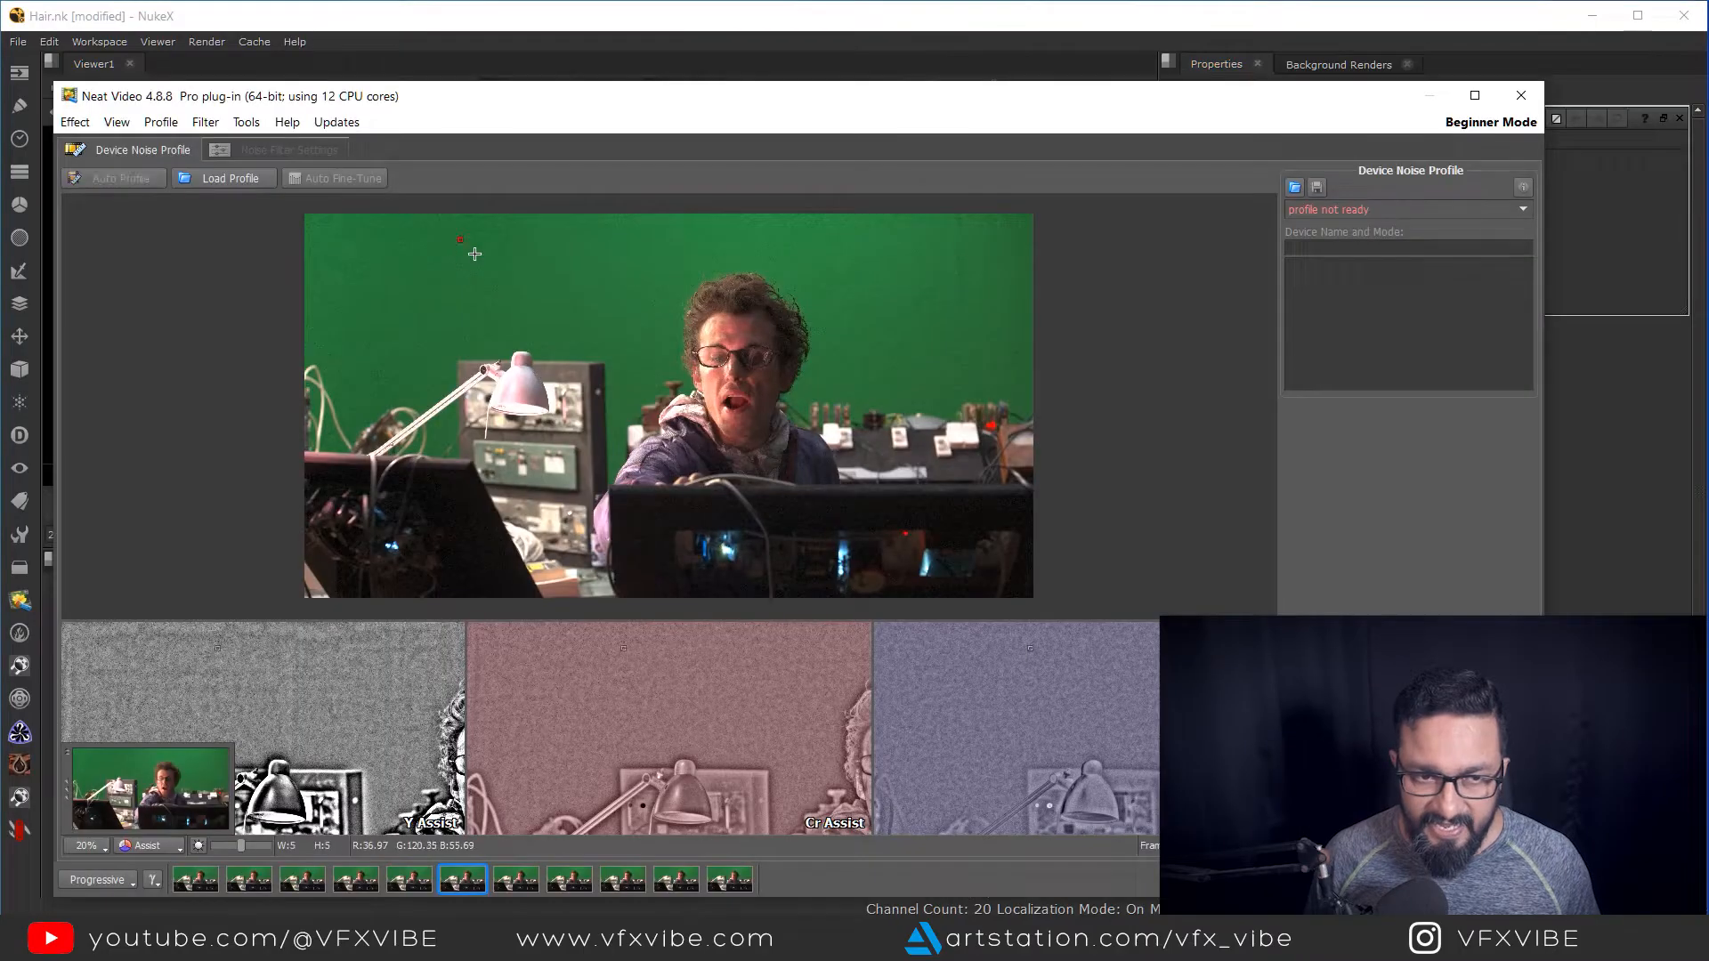
{"action": "left_click_drag", "start_coordinate": [454, 235], "coordinate": [584, 335]}
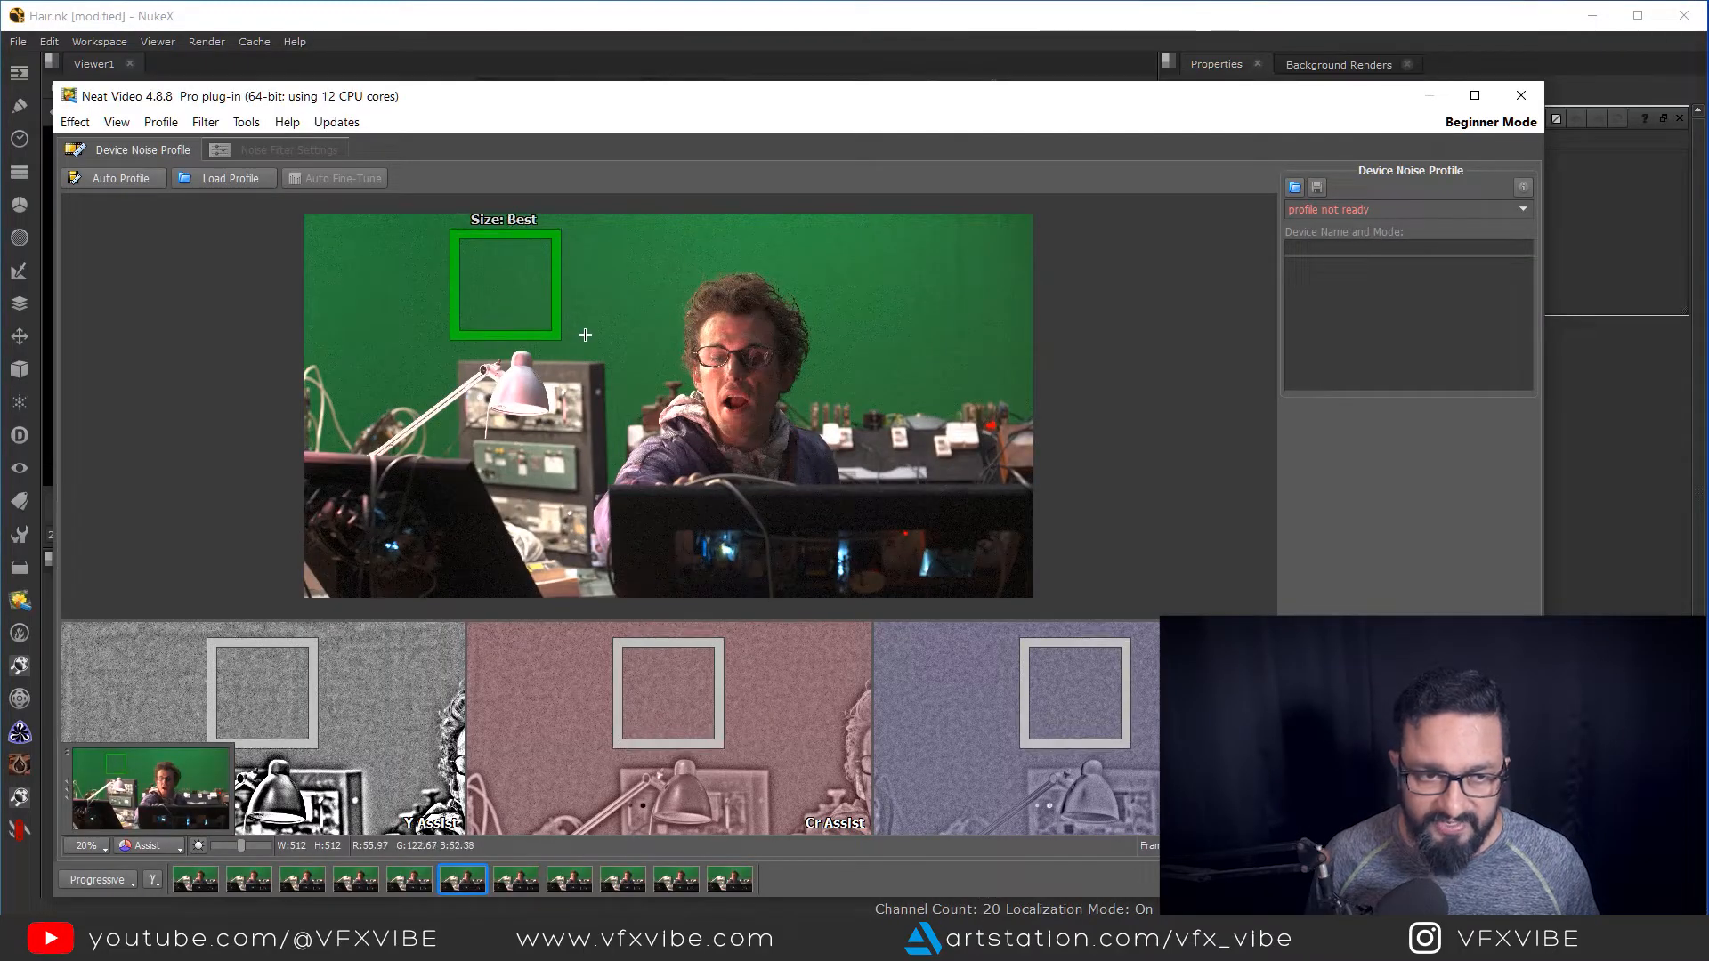
{"action": "left_click", "coordinate": [129, 178]}
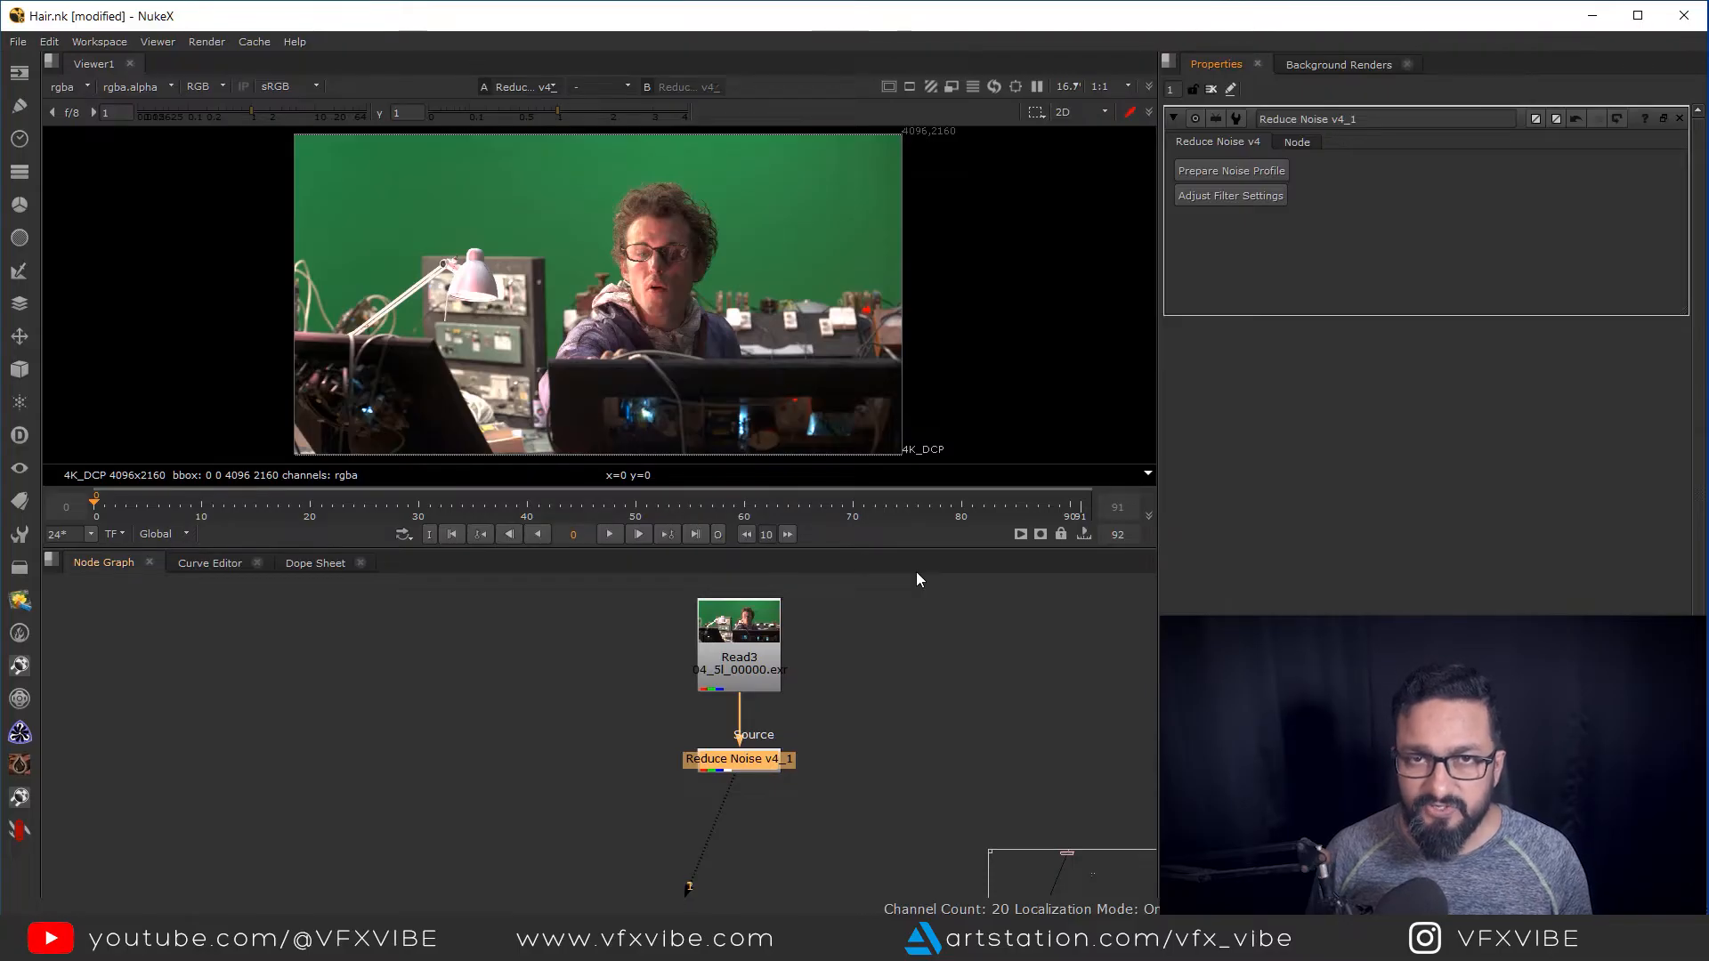
Inspect the denoised plate's blue channel beside the hair with the viewer gain raised to 4.8
{"action": "scroll", "coordinate": [809, 310], "scroll_direction": "up", "scroll_amount": 6}
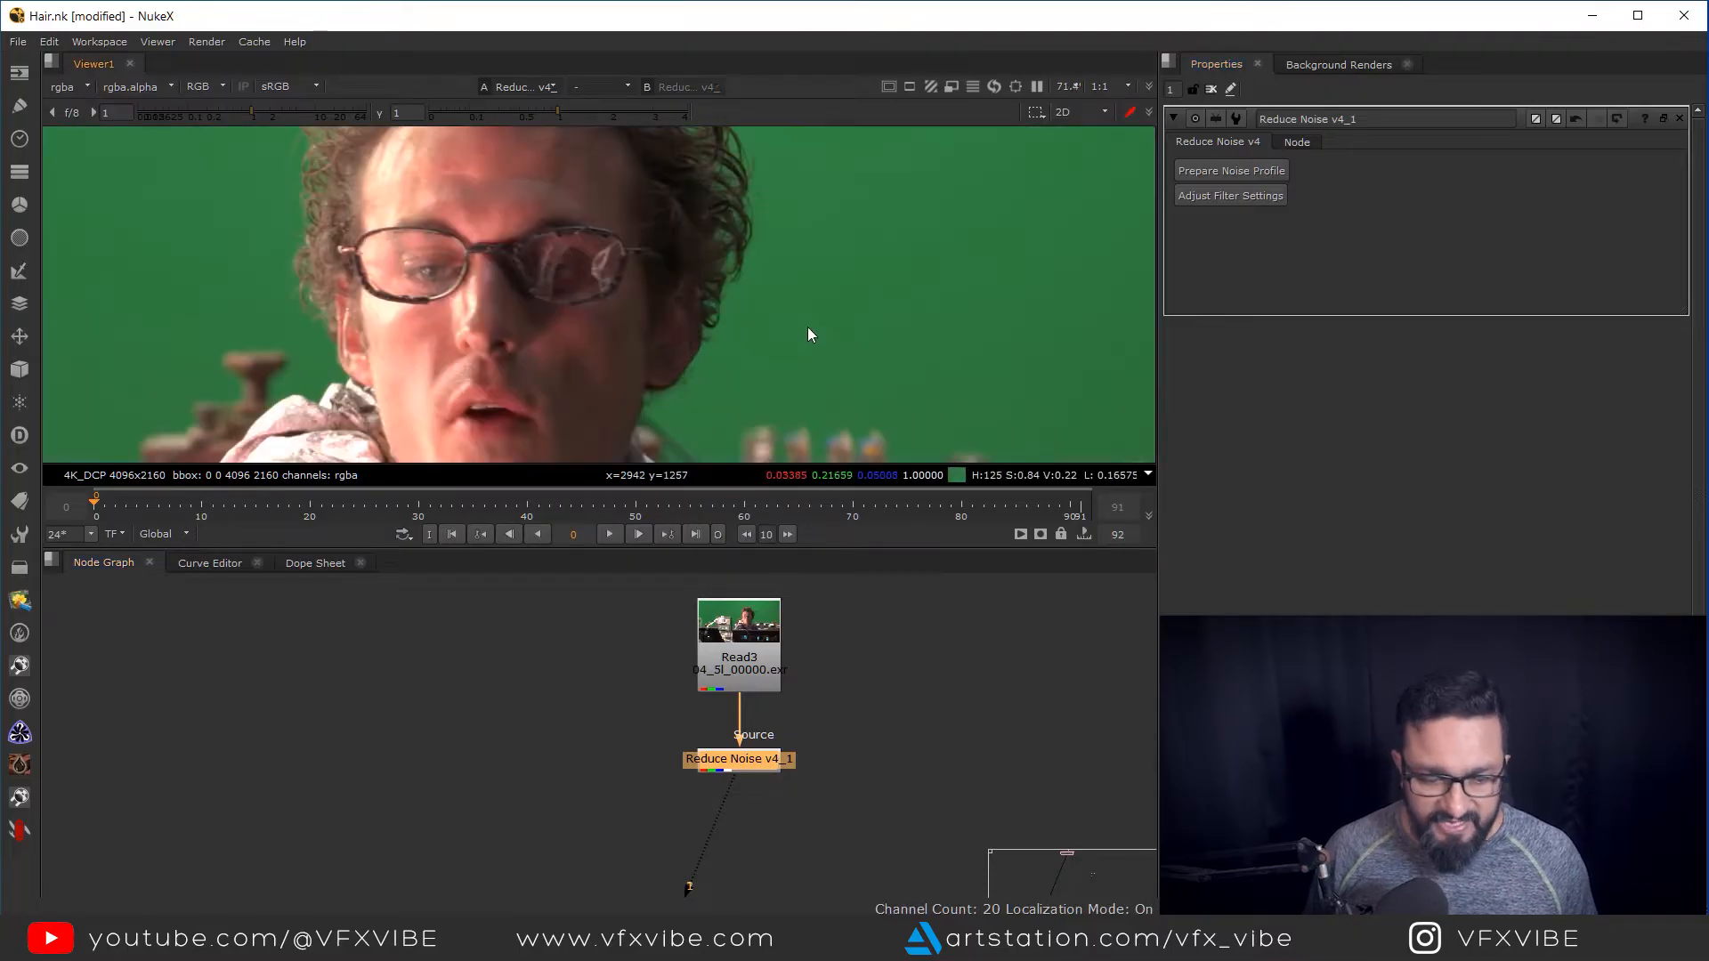
{"action": "key", "text": "b"}
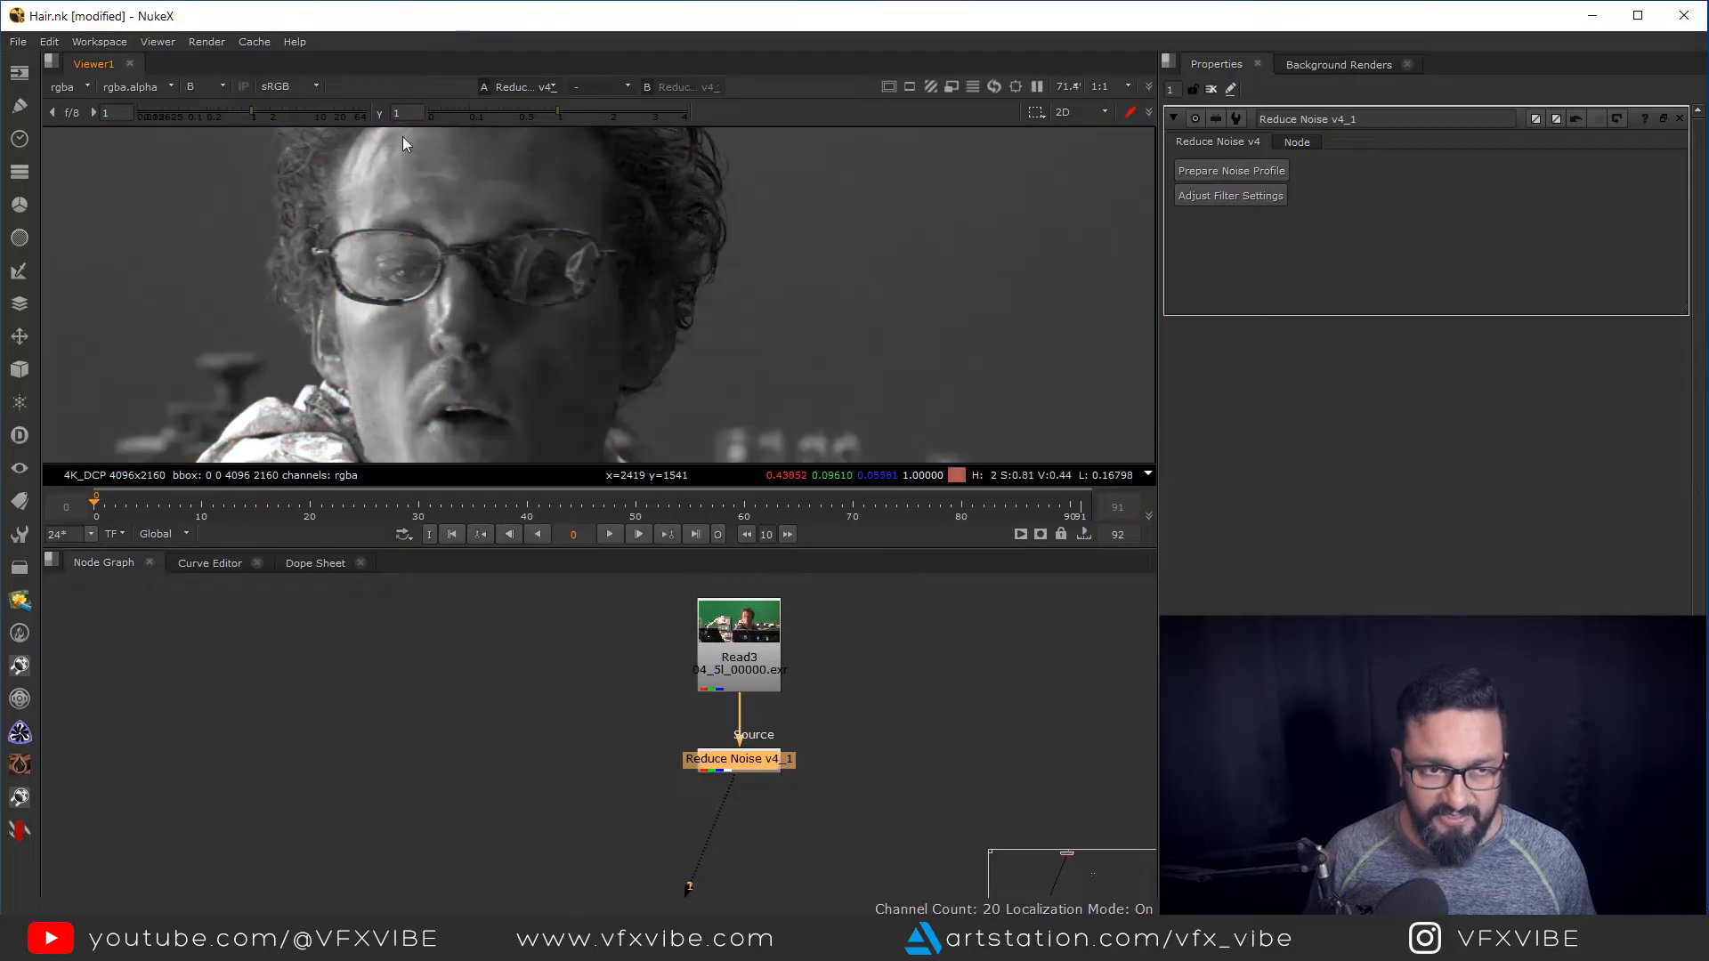
{"action": "left_click_drag", "start_coordinate": [254, 114], "coordinate": [296, 122]}
{"action": "scroll", "coordinate": [794, 364], "scroll_direction": "up", "scroll_amount": 3}
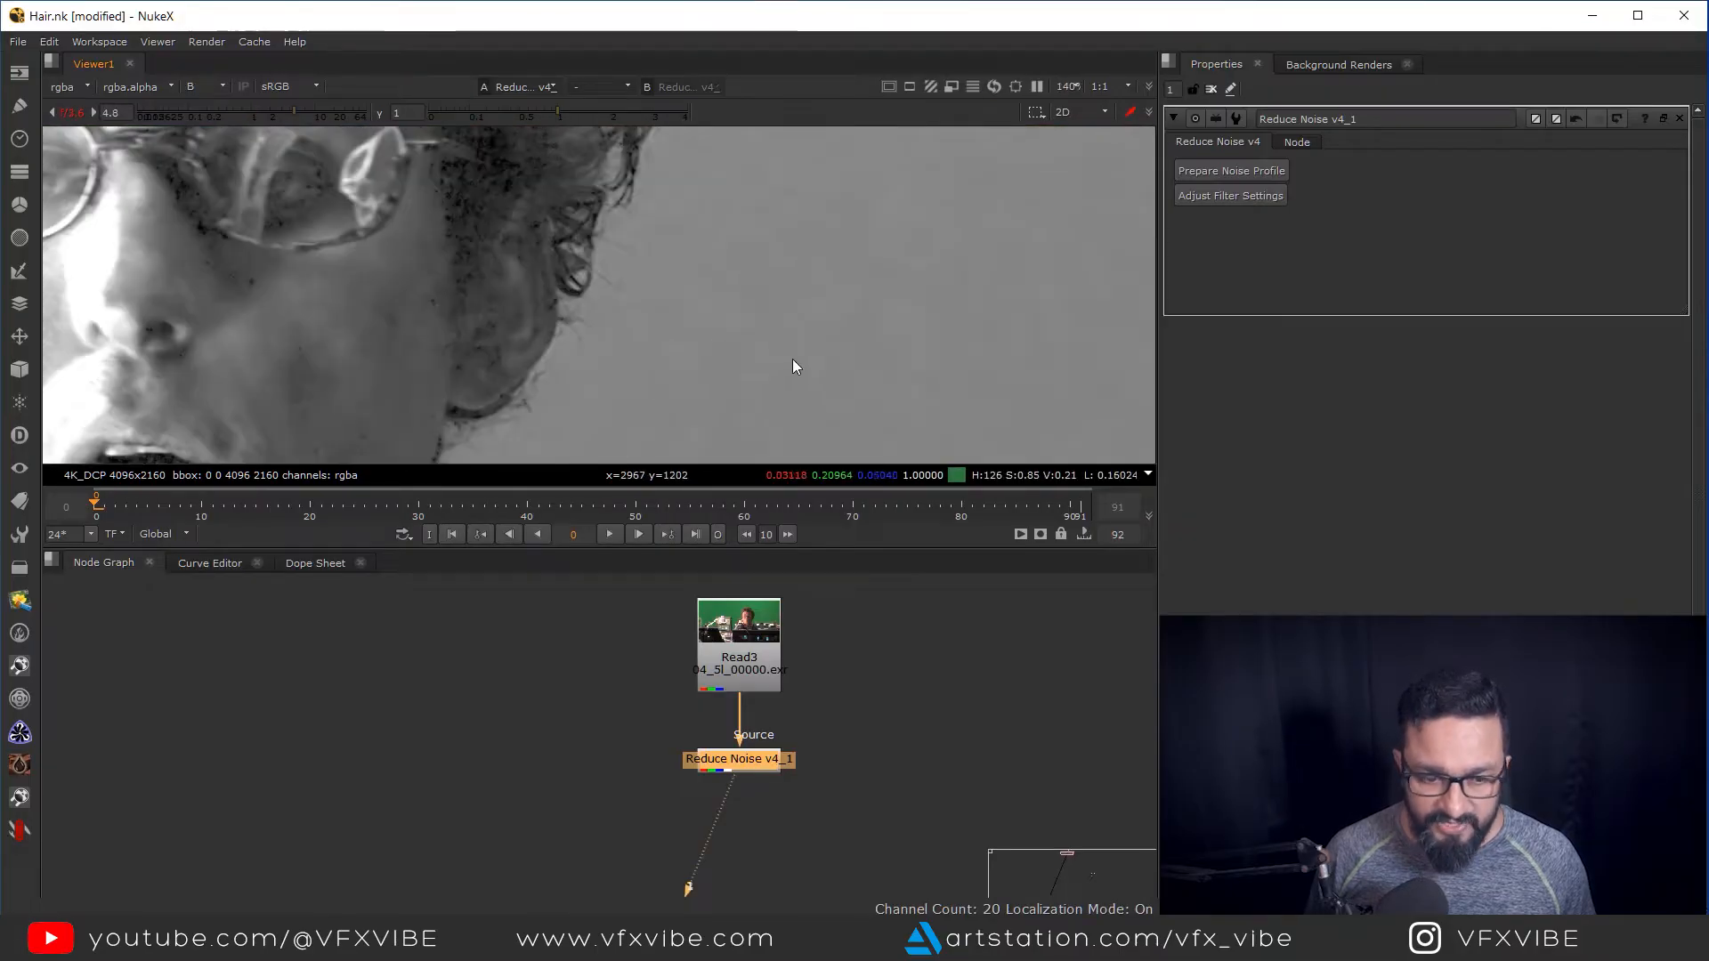
Compare the original Read3 plate with the Reduce Noise output in the blue channel across the face, hair edges and background
{"action": "left_click", "coordinate": [749, 644]}
{"action": "key", "text": "1"}
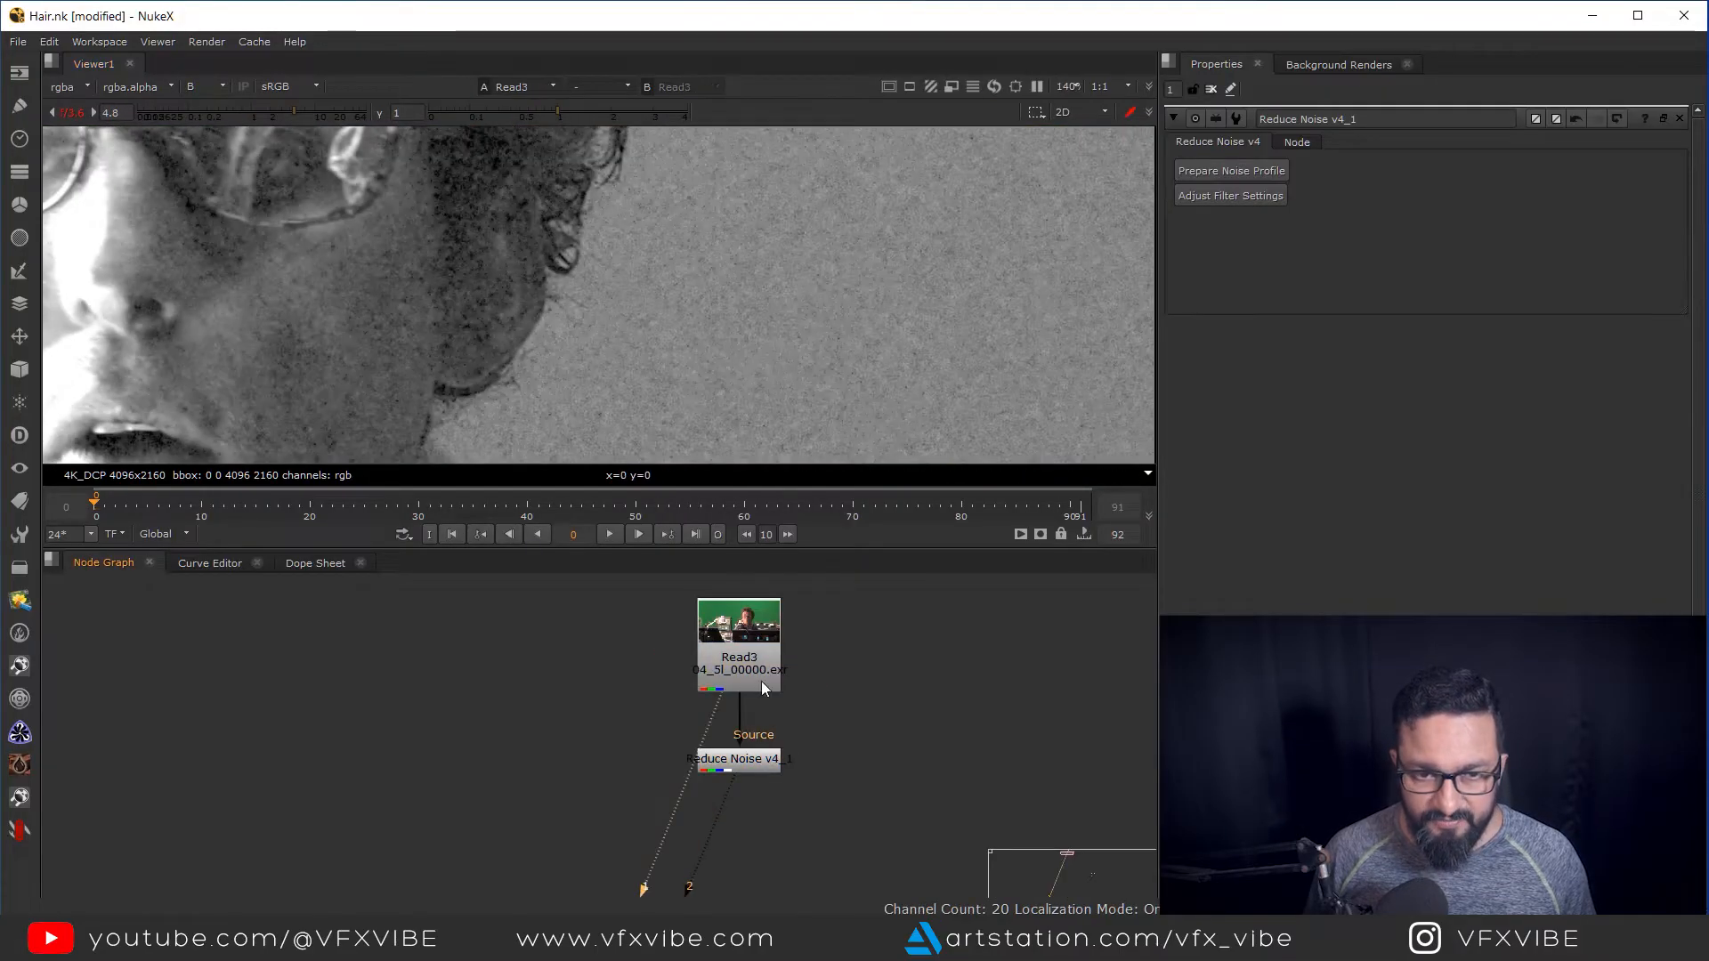
{"action": "left_click", "coordinate": [750, 763]}
{"action": "key", "text": "2"}
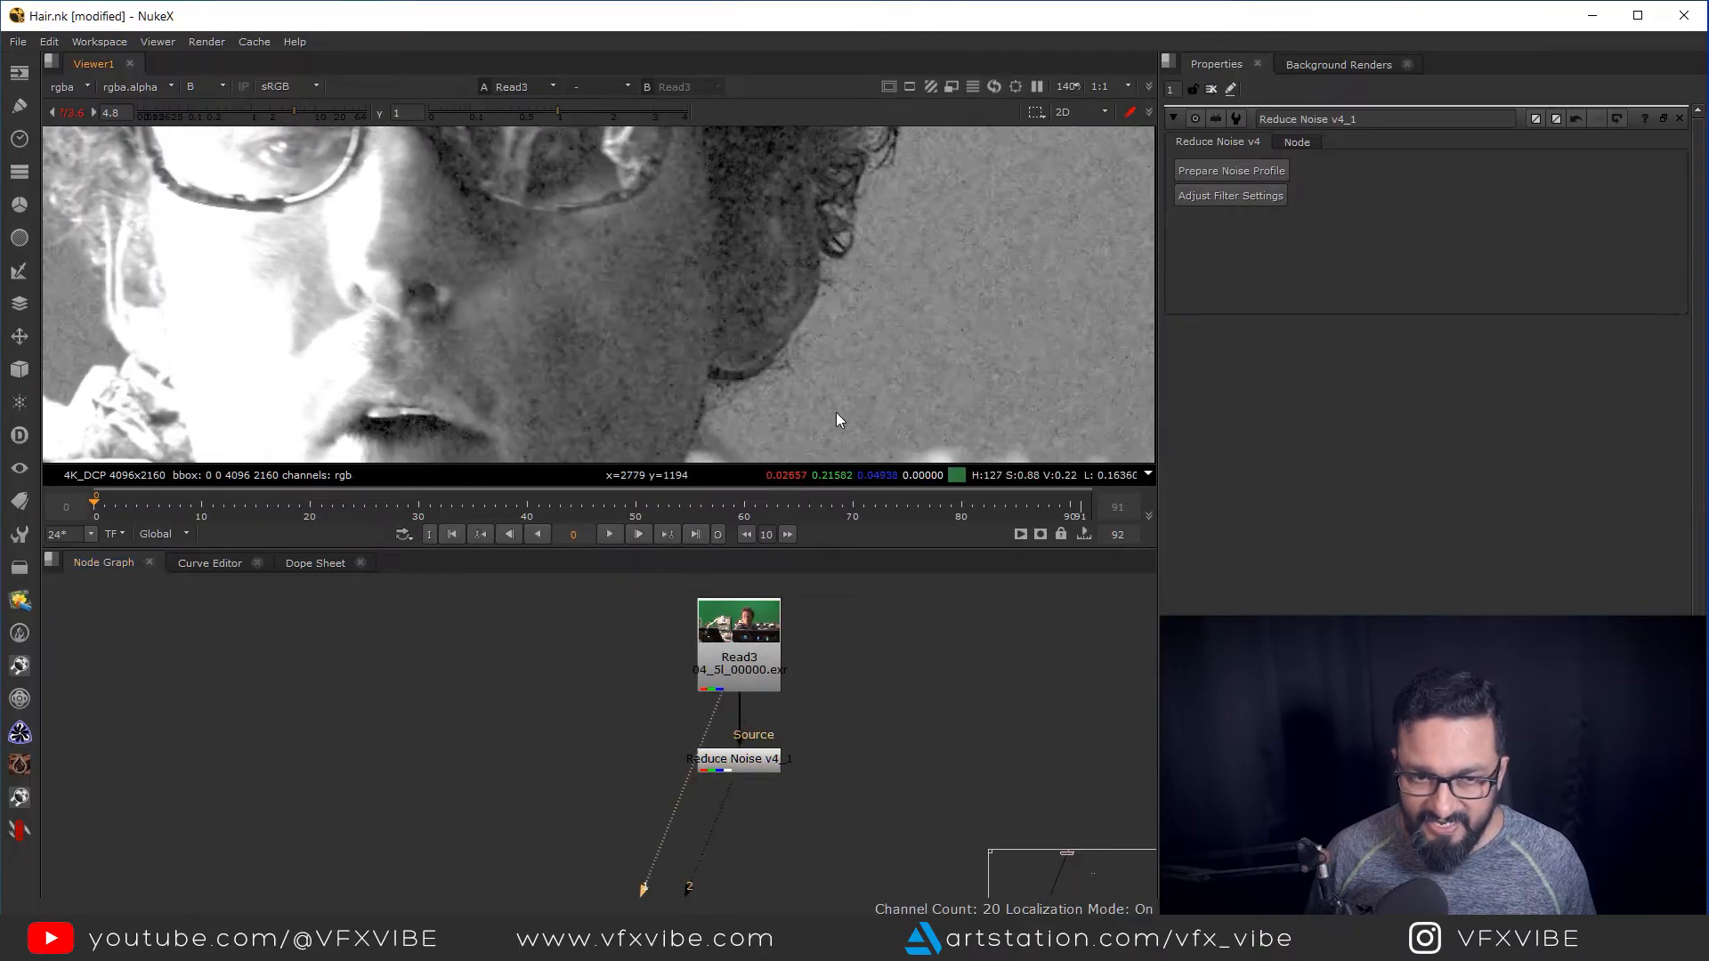
{"action": "key", "text": "1"}
{"action": "left_click_drag", "start_coordinate": [889, 322], "coordinate": [943, 196]}
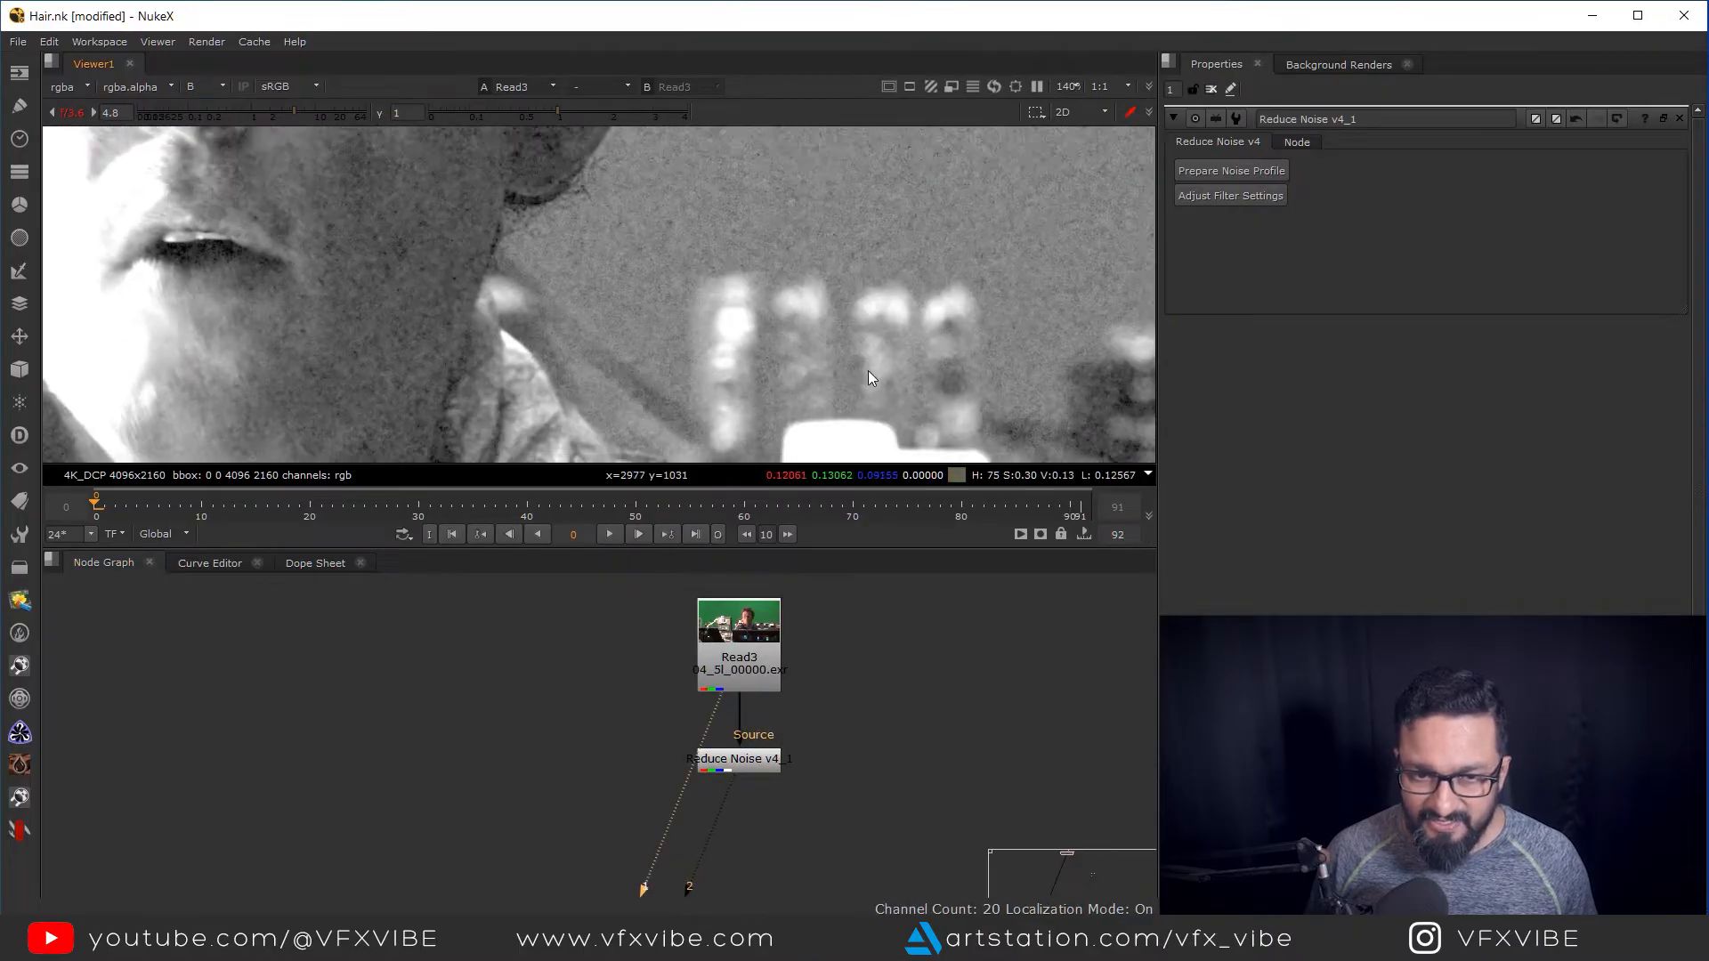
{"action": "left_click_drag", "start_coordinate": [859, 383], "coordinate": [915, 274]}
{"action": "key", "text": "2"}
{"action": "key", "text": "1"}
{"action": "left_click_drag", "start_coordinate": [803, 356], "coordinate": [869, 449]}
{"action": "left_click_drag", "start_coordinate": [818, 237], "coordinate": [873, 448]}
{"action": "left_click_drag", "start_coordinate": [900, 218], "coordinate": [924, 398]}
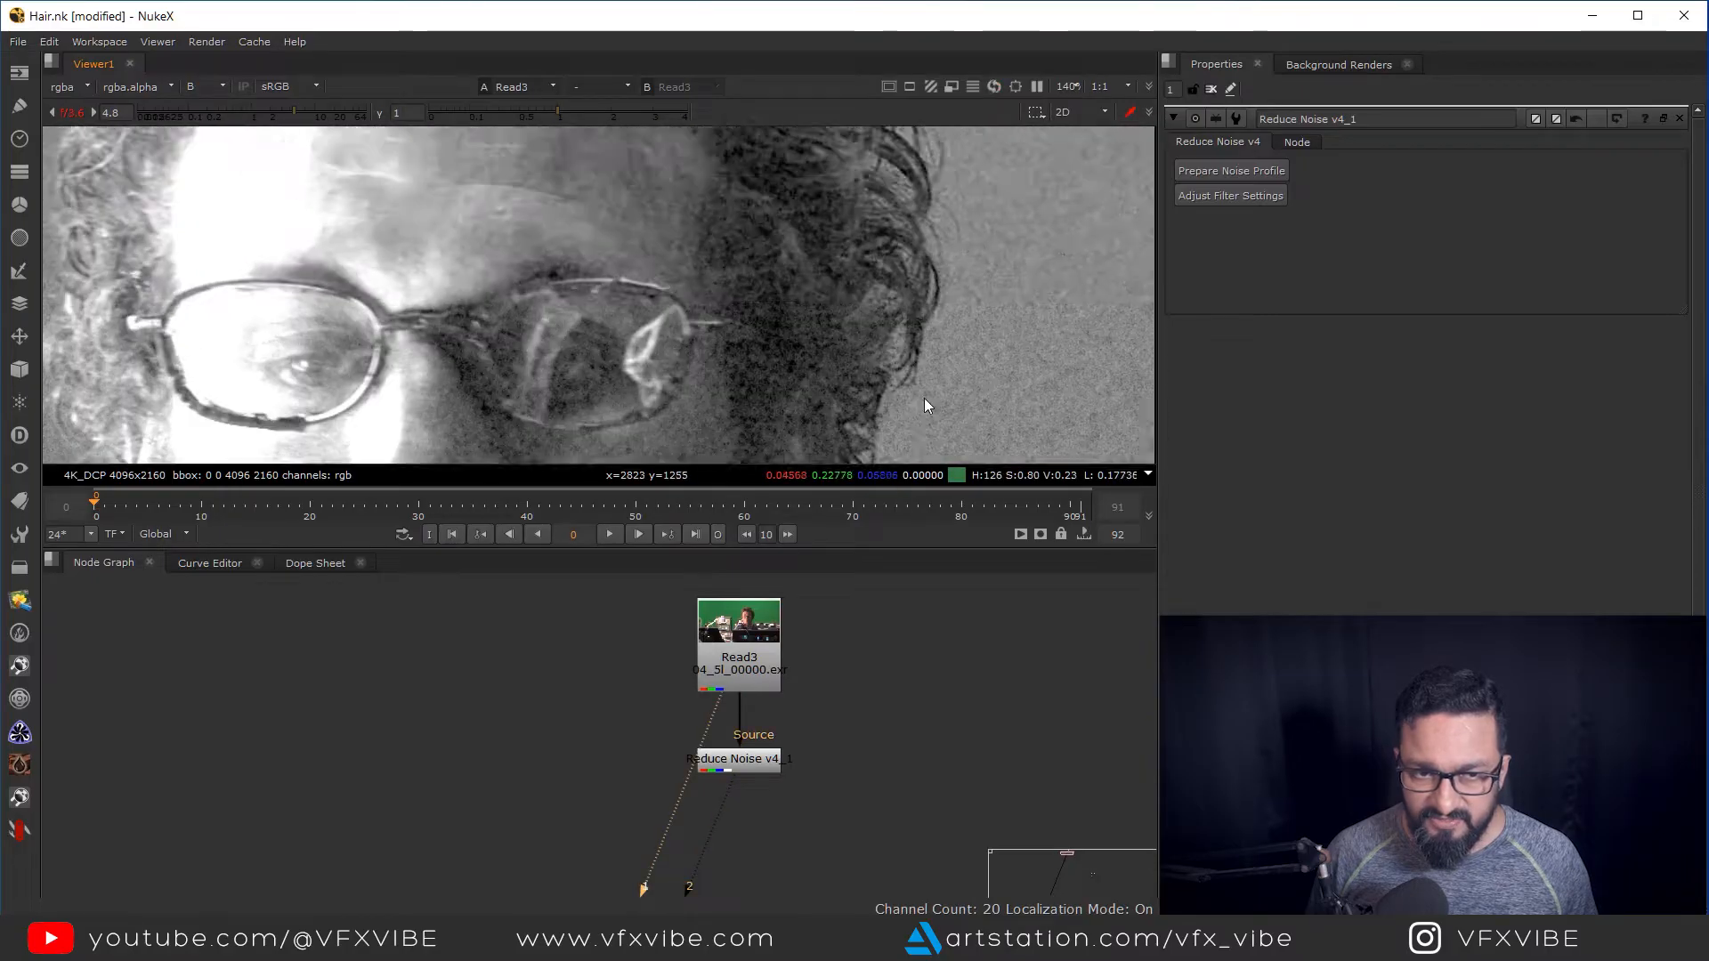
{"action": "key", "text": "2"}
{"action": "left_click_drag", "start_coordinate": [957, 218], "coordinate": [936, 367]}
{"action": "key", "text": "1"}
{"action": "key", "text": "2"}
{"action": "left_click_drag", "start_coordinate": [925, 297], "coordinate": [908, 437]}
{"action": "key", "text": "1"}
{"action": "key", "text": "2"}
{"action": "left_click_drag", "start_coordinate": [843, 324], "coordinate": [953, 403]}
{"action": "key", "text": "1"}
{"action": "key", "text": "2"}
{"action": "left_click_drag", "start_coordinate": [700, 329], "coordinate": [988, 334]}
{"action": "key", "text": "1"}
{"action": "key", "text": "2"}
{"action": "left_click_drag", "start_coordinate": [794, 340], "coordinate": [857, 152]}
{"action": "key", "text": "1"}
{"action": "left_click_drag", "start_coordinate": [766, 428], "coordinate": [783, 259]}
{"action": "key", "text": "2"}
{"action": "key", "text": "1"}
{"action": "key", "text": "2"}
Reset the viewer gain to 1 and return to the RGB view of the whole frame
{"action": "left_click", "coordinate": [210, 114], "text": "ctrl"}
{"action": "key", "text": "f"}
{"action": "key", "text": "b"}
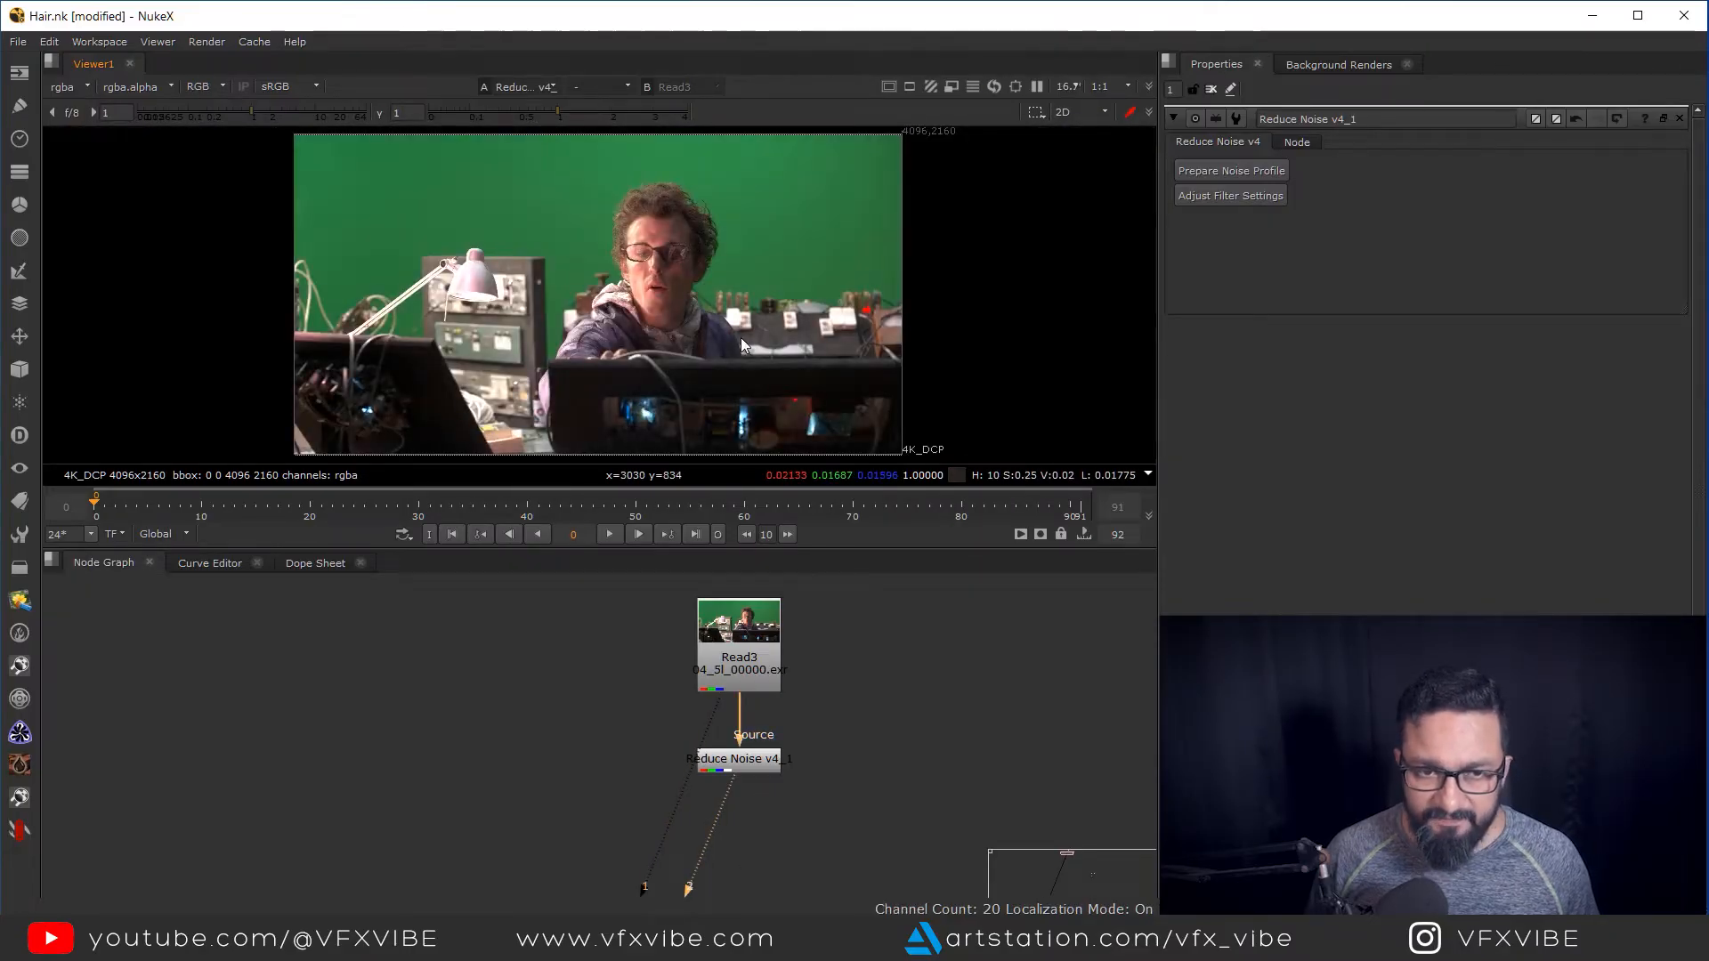
Create an IBKColourV3 node, connect it below Reduce Noise v4_1, and show its output in the viewer
{"action": "left_click_drag", "start_coordinate": [772, 760], "coordinate": [747, 623]}
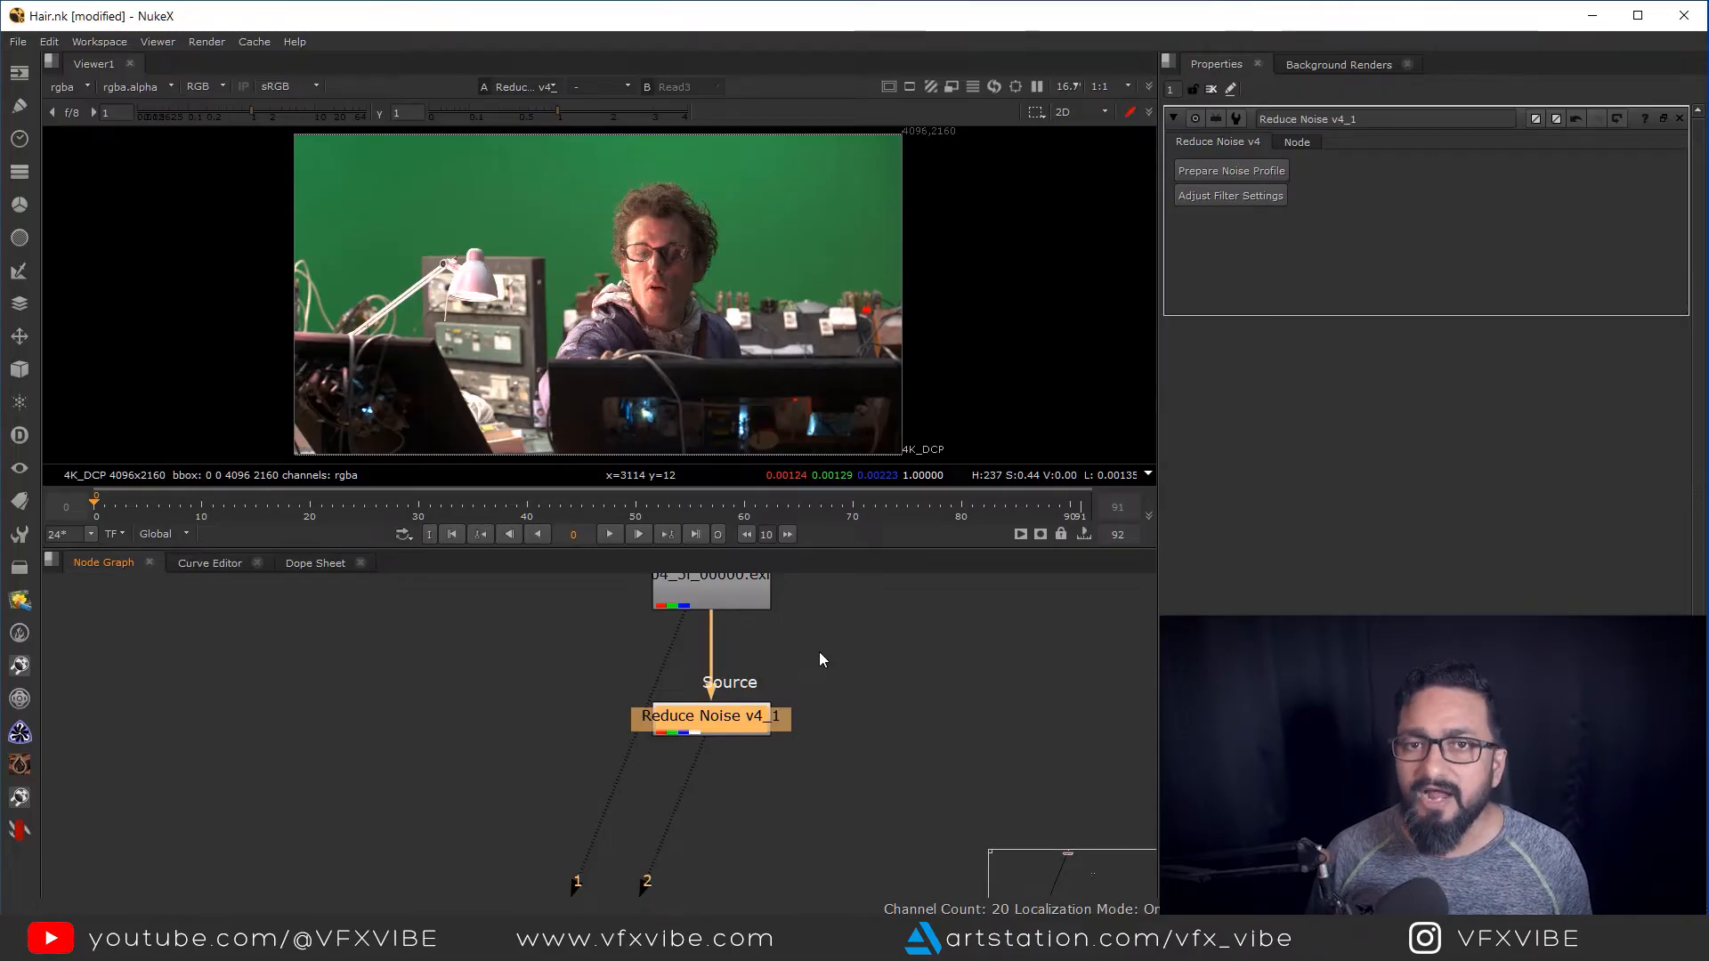
{"action": "scroll", "coordinate": [714, 776], "scroll_direction": "down", "scroll_amount": 2}
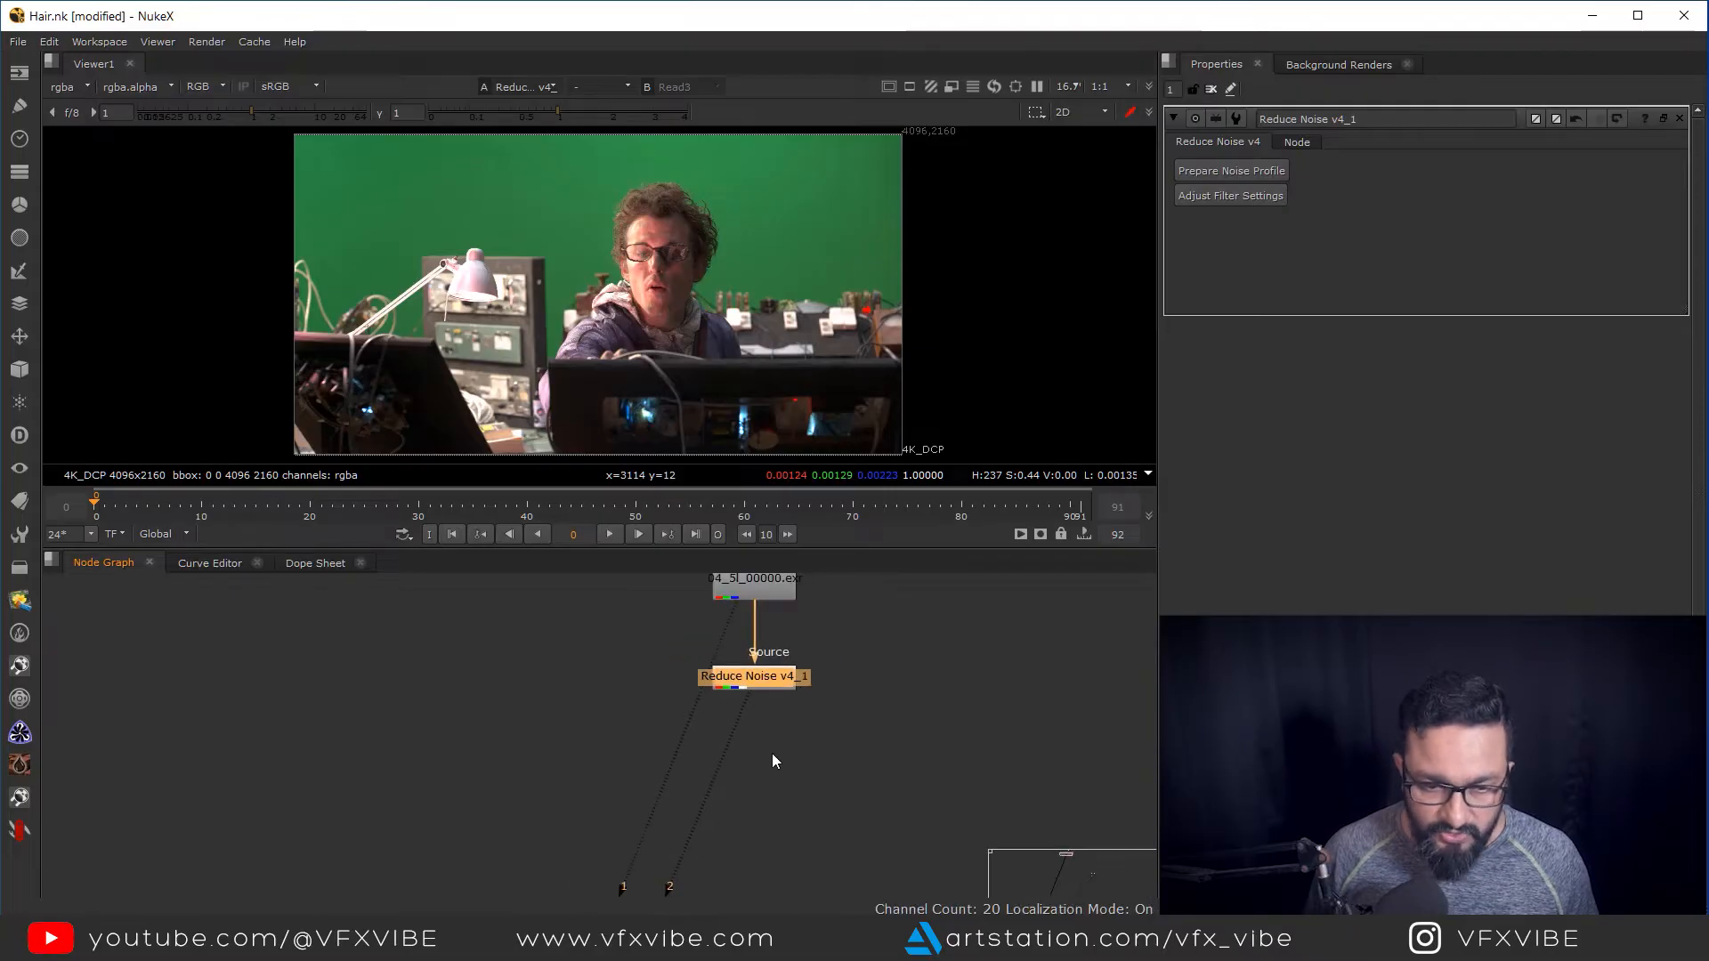
{"action": "left_click", "coordinate": [767, 766]}
{"action": "key", "text": "Tab"}
{"action": "type", "text": "ibkc"}
{"action": "key", "text": "Return"}
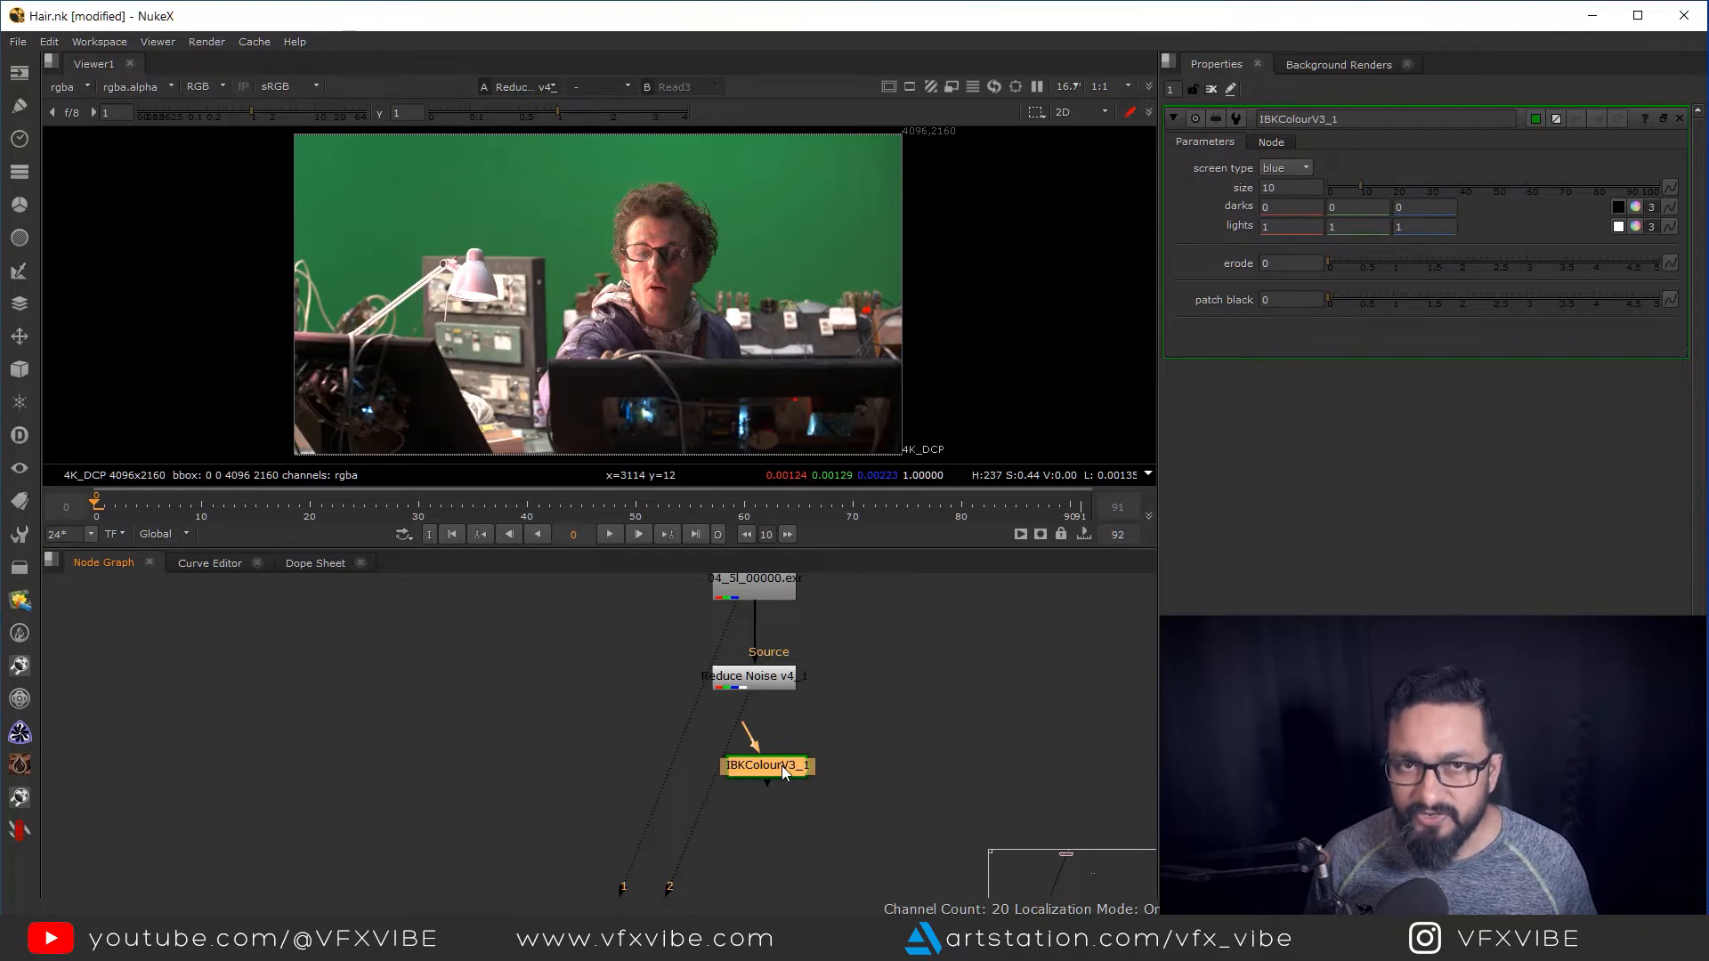
{"action": "scroll", "coordinate": [778, 767], "scroll_direction": "up", "scroll_amount": 3}
{"action": "left_click_drag", "start_coordinate": [778, 767], "coordinate": [754, 733]}
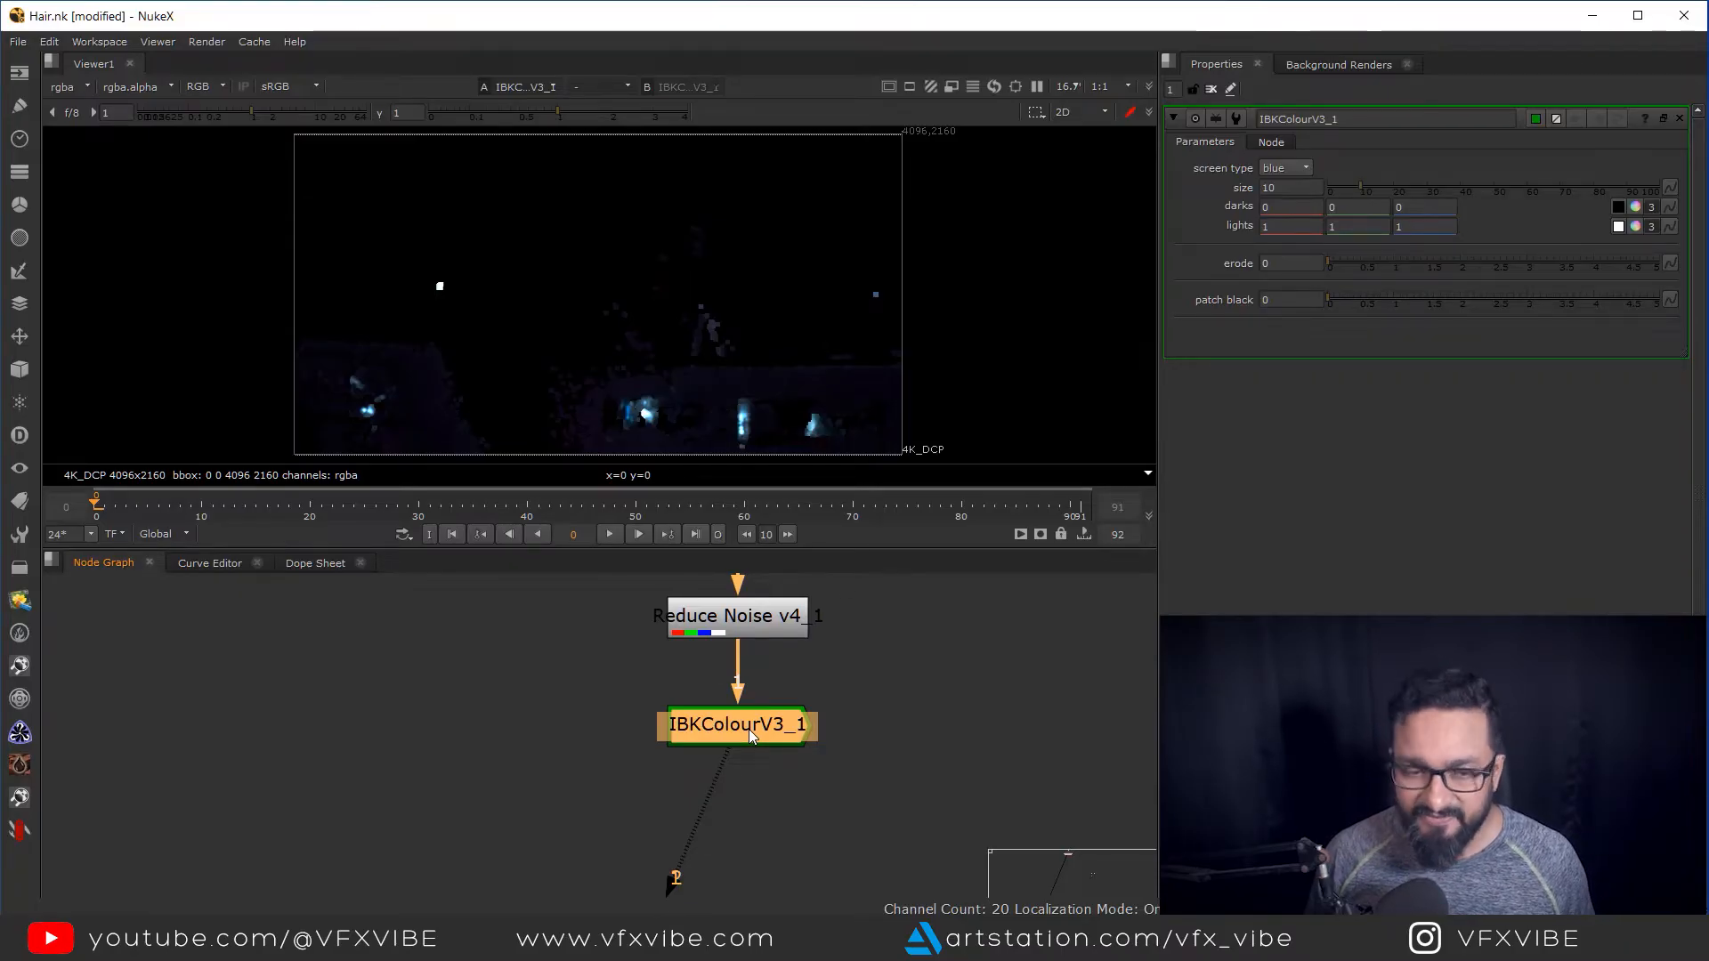
Set the IBKColourV3 screen type to green and its size to 0
{"action": "left_click", "coordinate": [1283, 167]}
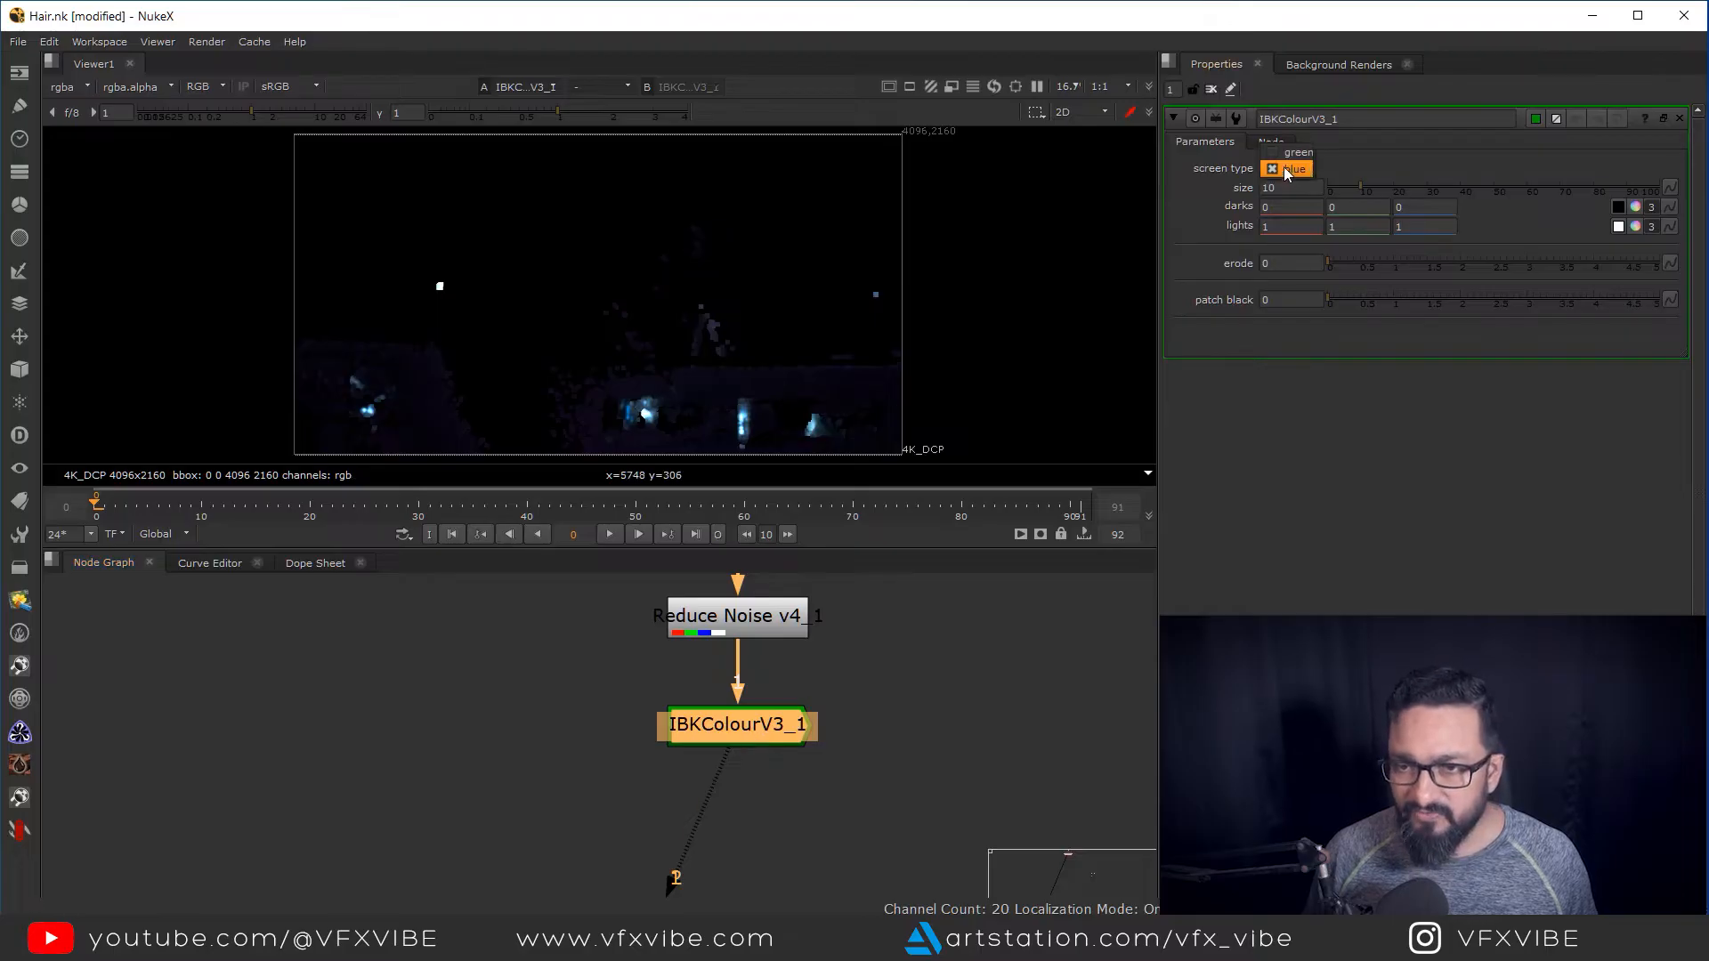
{"action": "left_click", "coordinate": [1300, 155]}
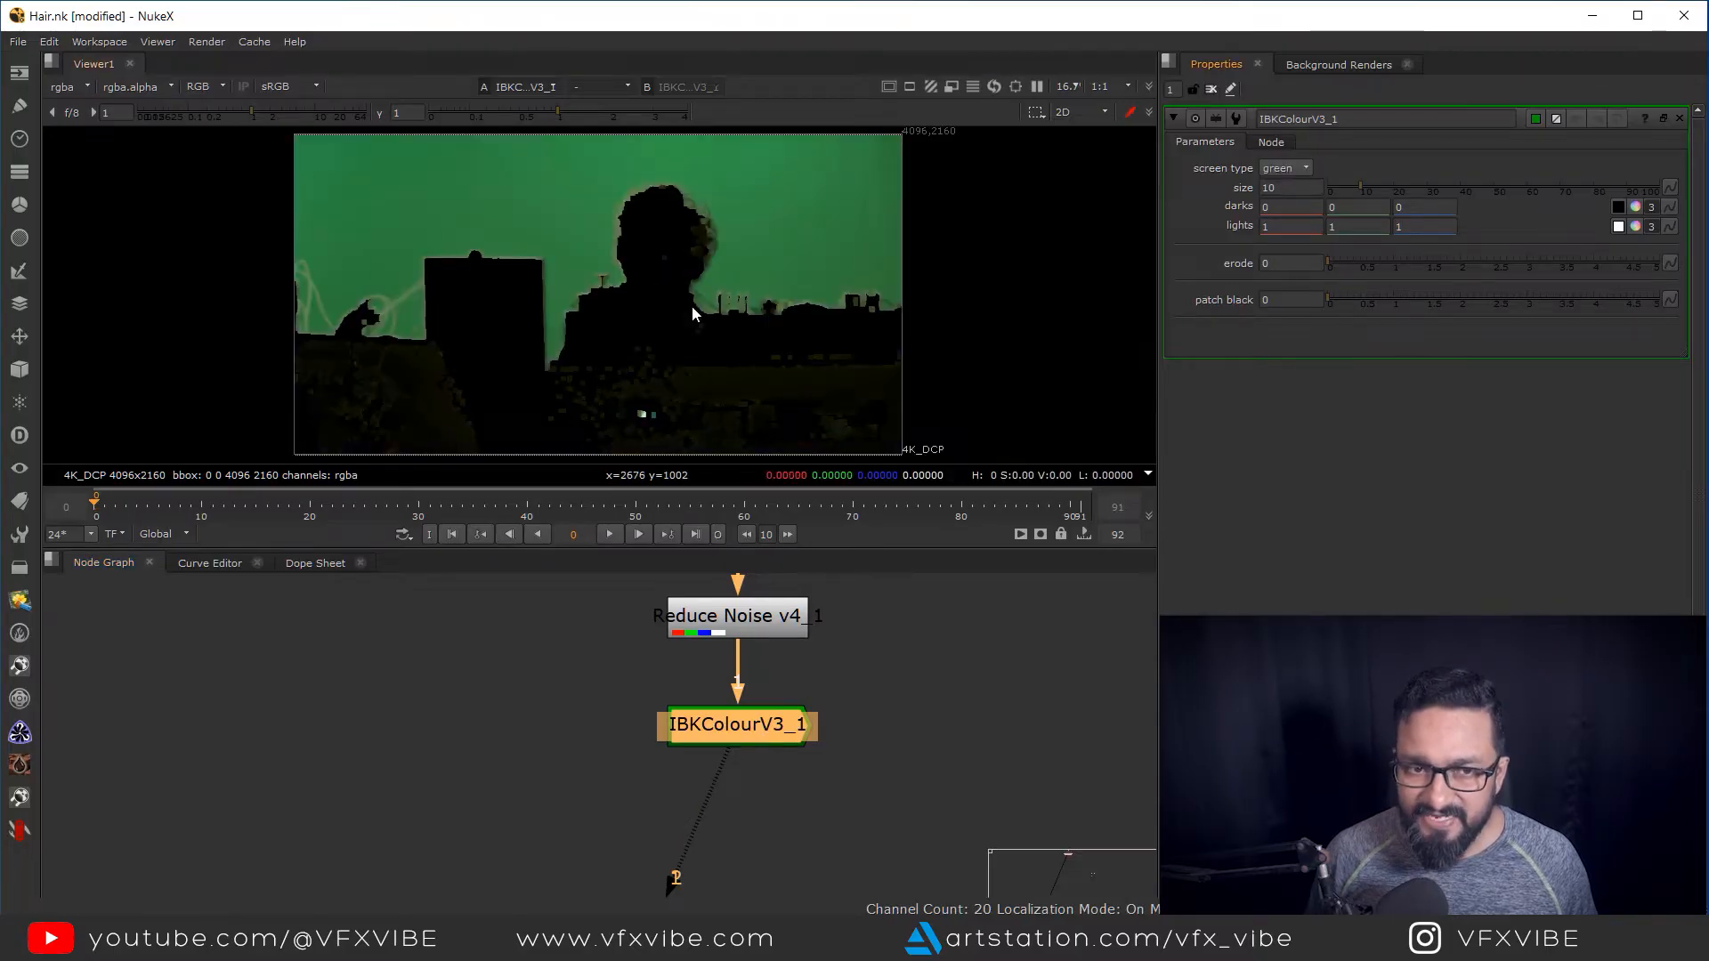
{"action": "left_click_drag", "start_coordinate": [693, 313], "coordinate": [913, 334]}
{"action": "scroll", "coordinate": [904, 205], "scroll_direction": "up", "scroll_amount": 5}
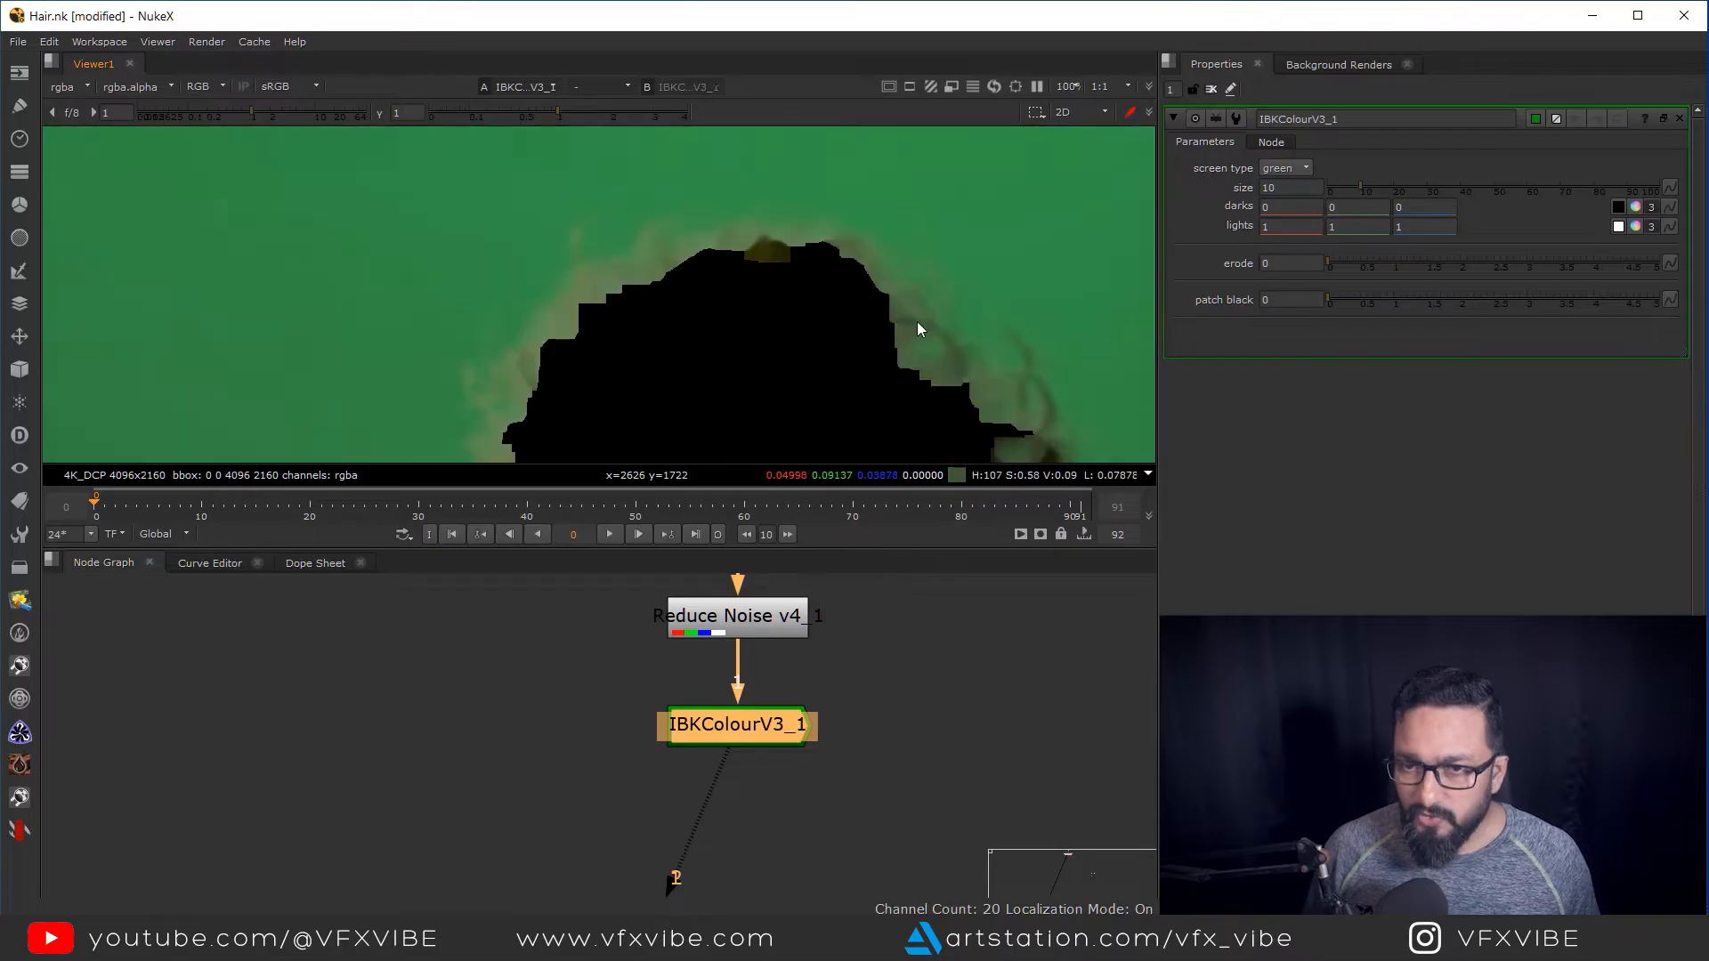
{"action": "double_click", "coordinate": [1273, 188]}
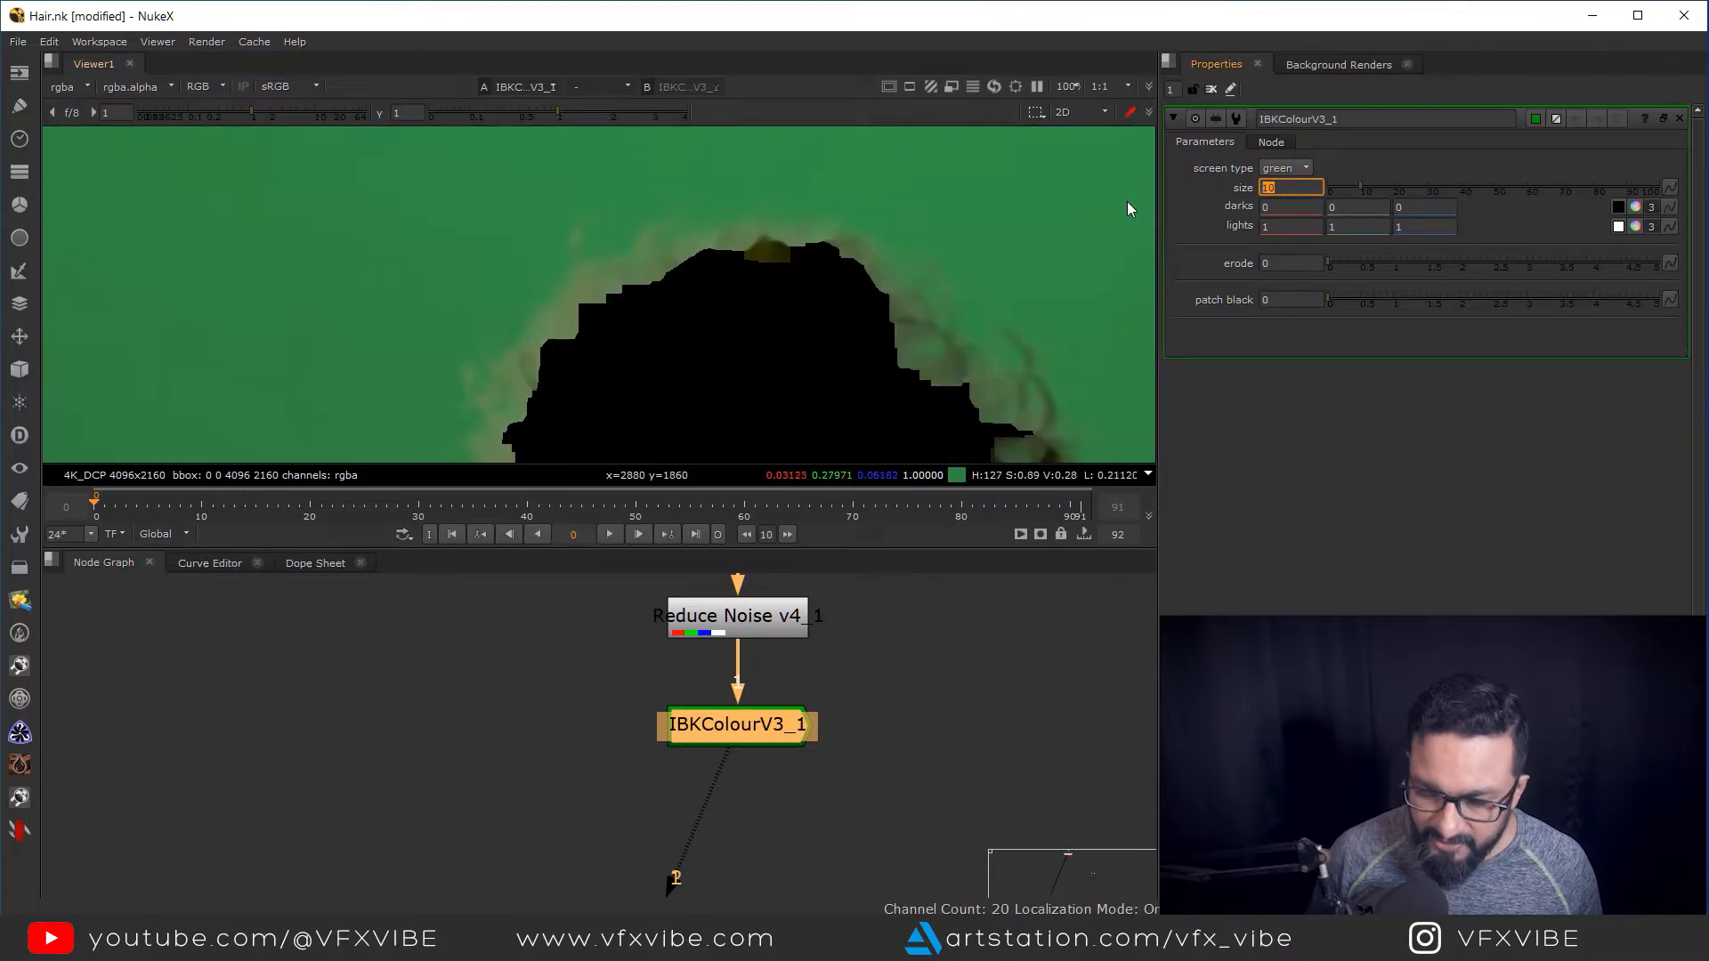
{"action": "type", "text": "0"}
{"action": "key", "text": "Return"}
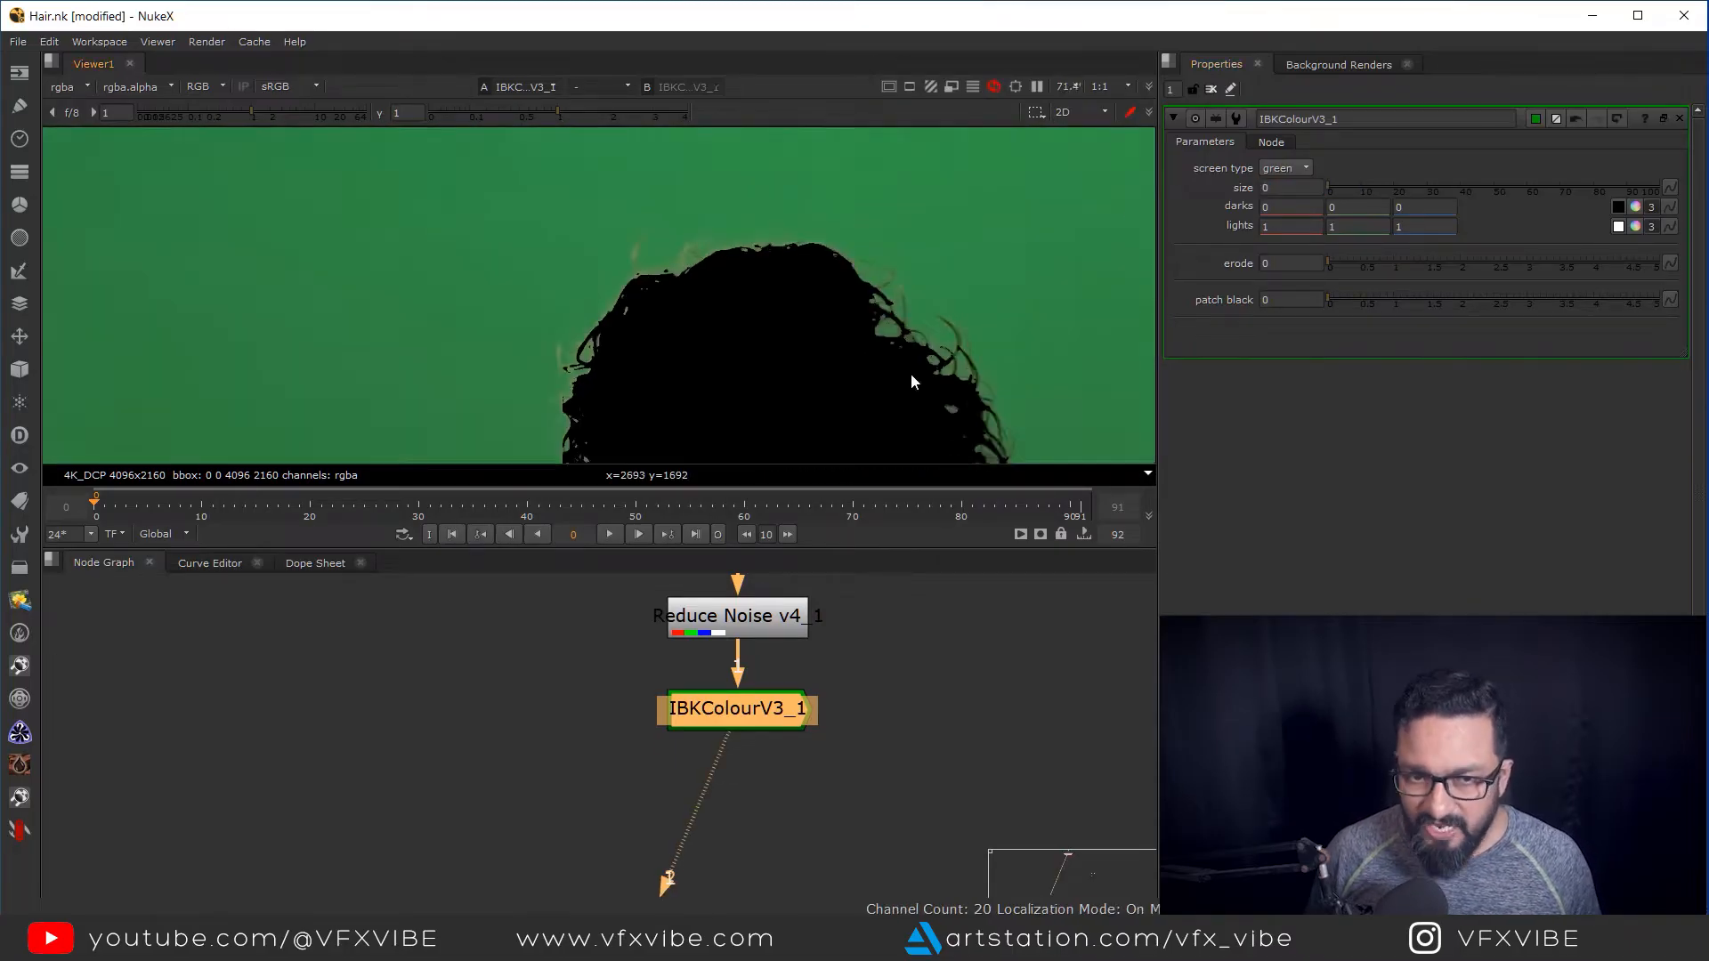
Check the hair edges in the IBKColourV3 output and set the green value of darks to -0.15
{"action": "scroll", "coordinate": [707, 298], "scroll_direction": "up", "scroll_amount": 3}
{"action": "mouse_move", "coordinate": [706, 306]}
{"action": "left_mouse_down"}
{"action": "mouse_move", "coordinate": [847, 247]}
{"action": "mouse_move", "coordinate": [708, 287]}
{"action": "left_mouse_up"}
{"action": "scroll", "coordinate": [739, 286], "scroll_direction": "up", "scroll_amount": 3}
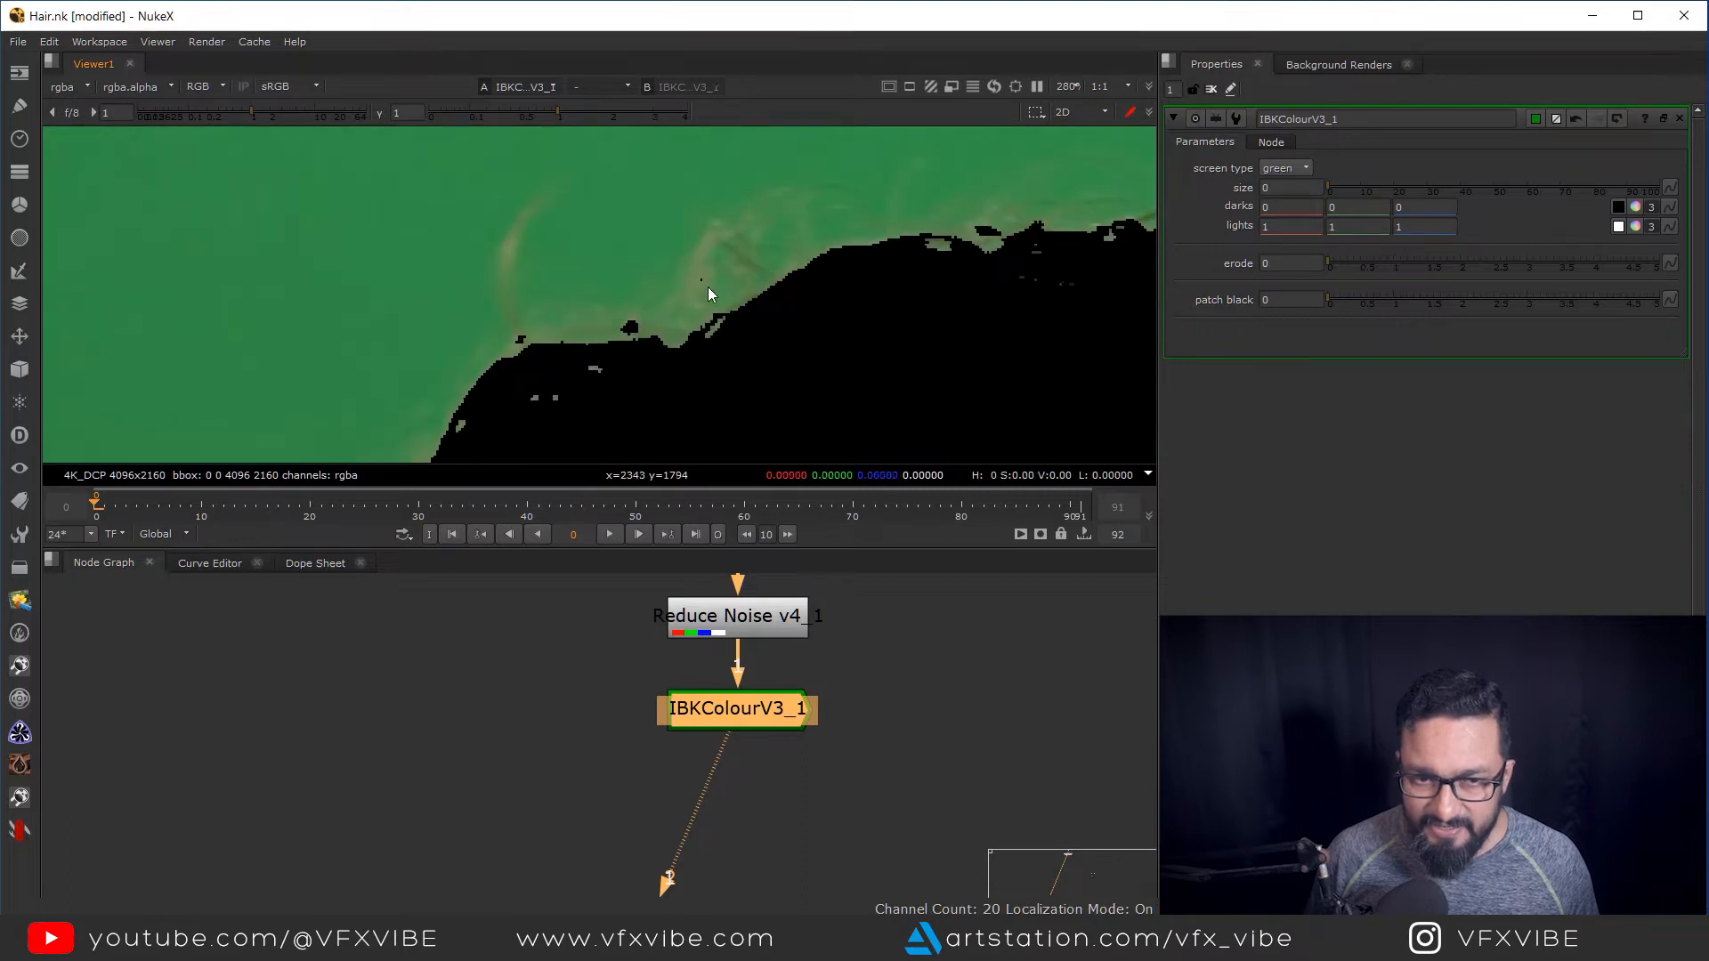
{"action": "left_click_drag", "start_coordinate": [1054, 239], "coordinate": [696, 274]}
{"action": "left_click_drag", "start_coordinate": [1046, 443], "coordinate": [700, 248]}
{"action": "scroll", "coordinate": [701, 249], "scroll_direction": "down", "scroll_amount": 4}
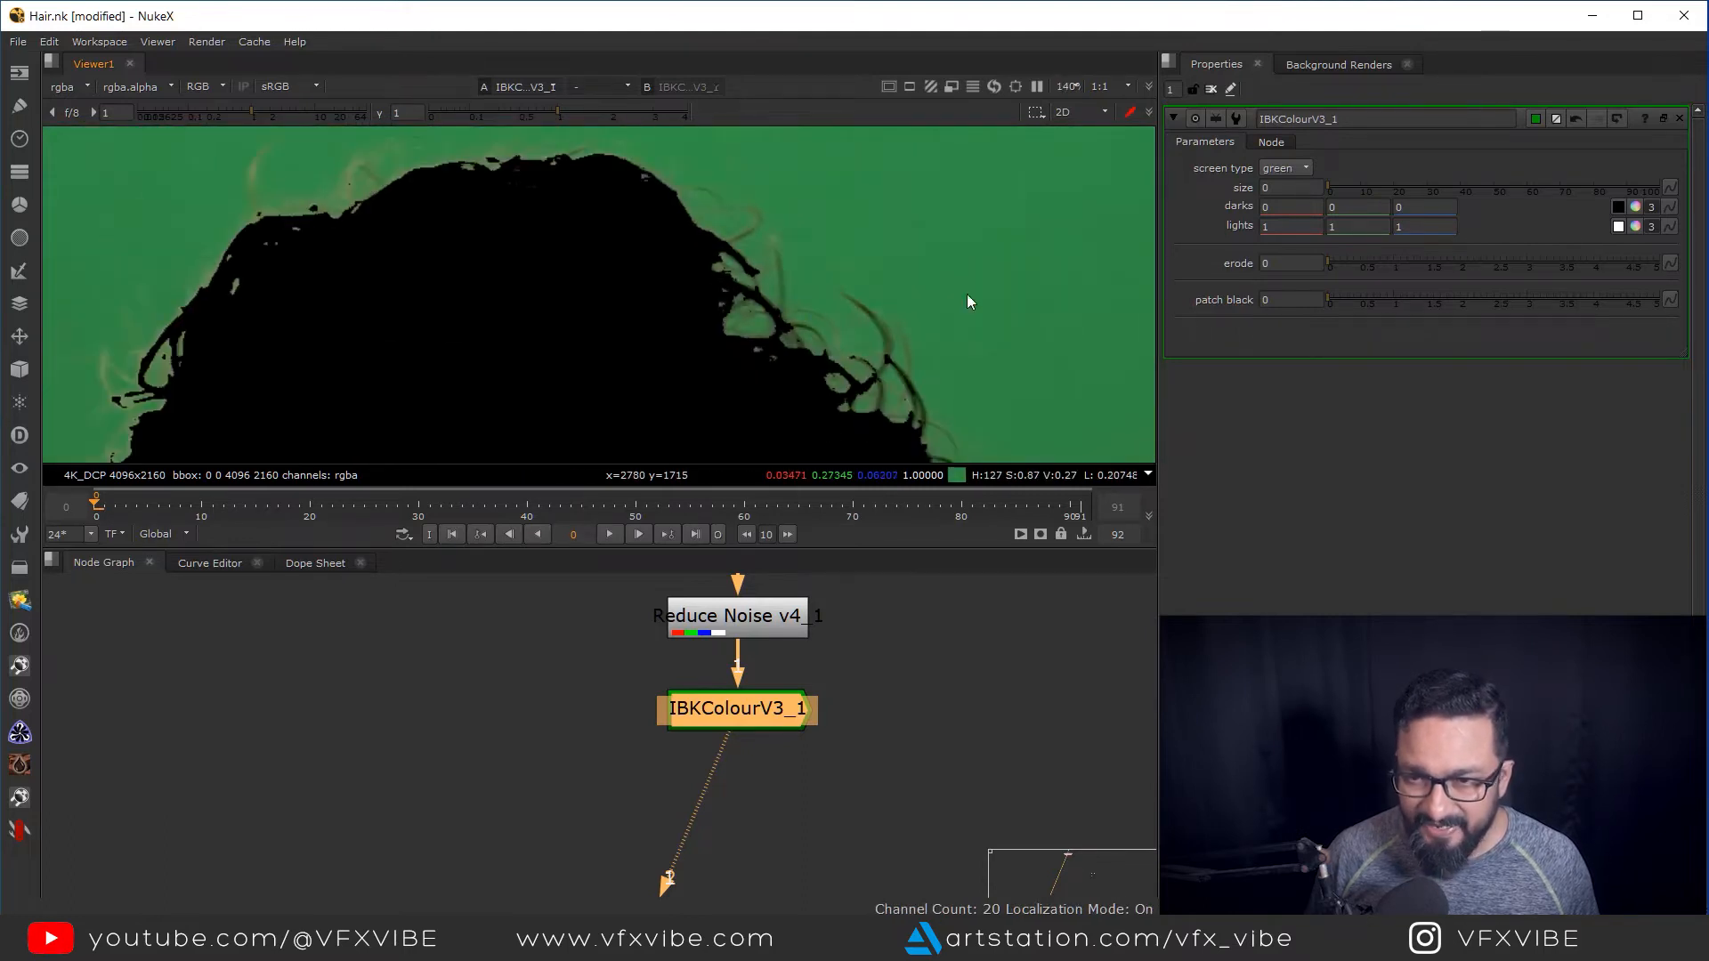
{"action": "left_click", "coordinate": [1357, 206]}
{"action": "type", "text": "-0.1"}
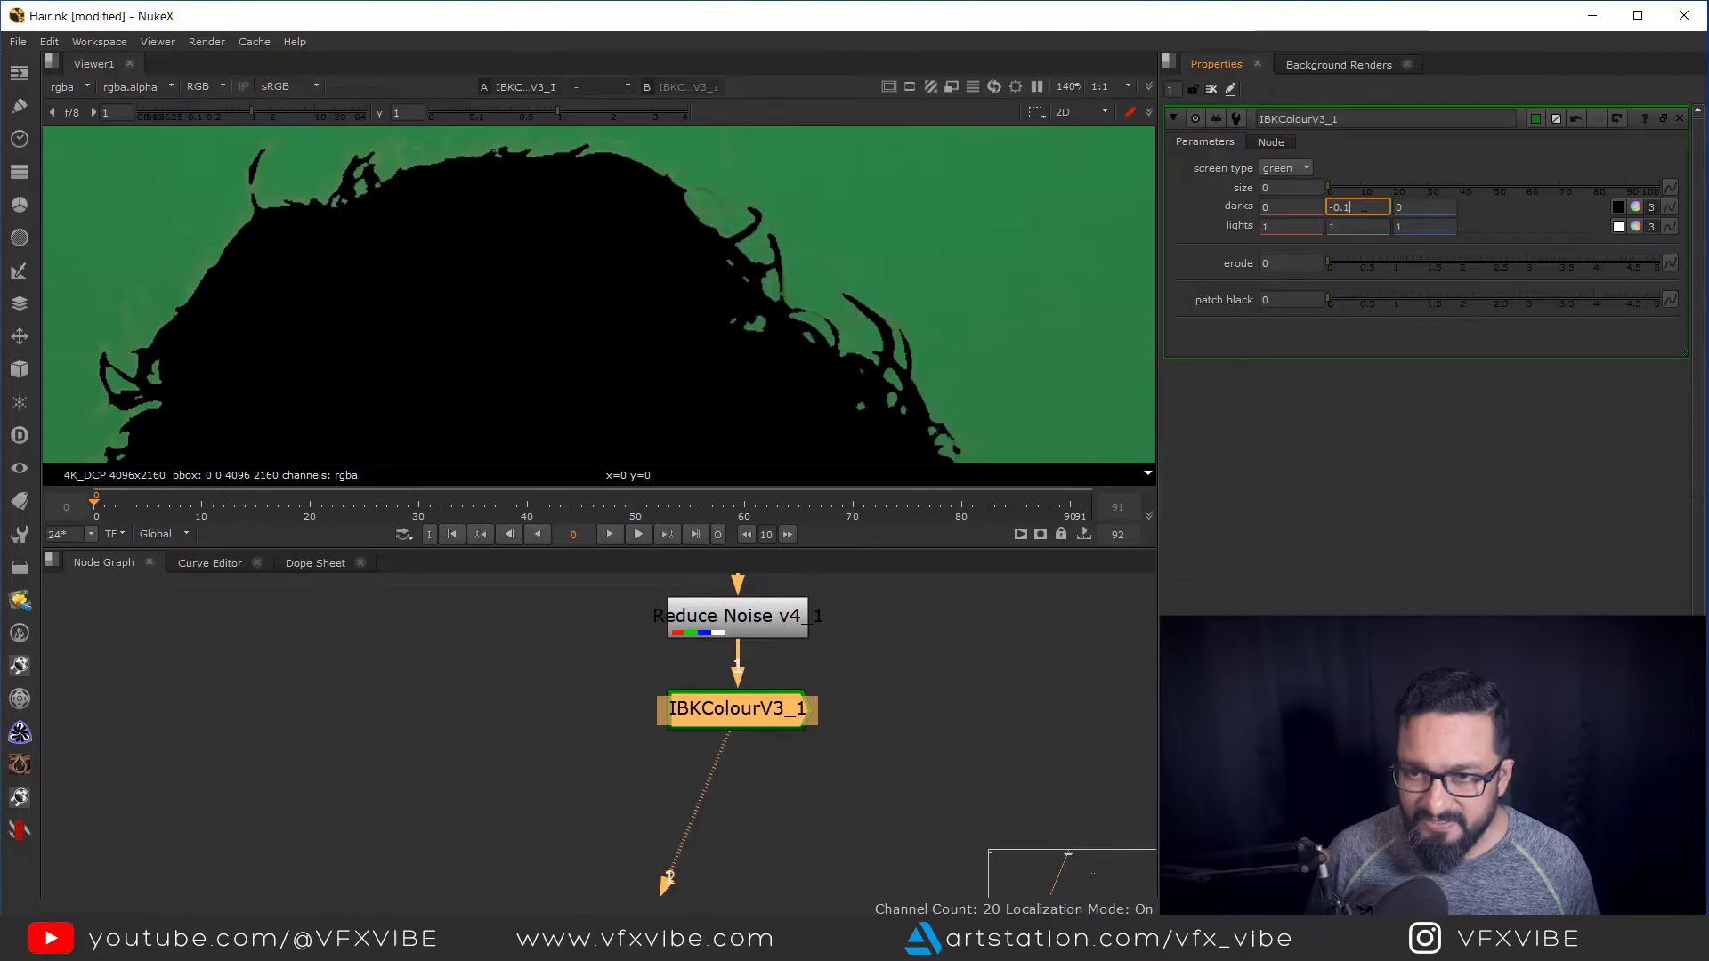
{"action": "type", "text": "5"}
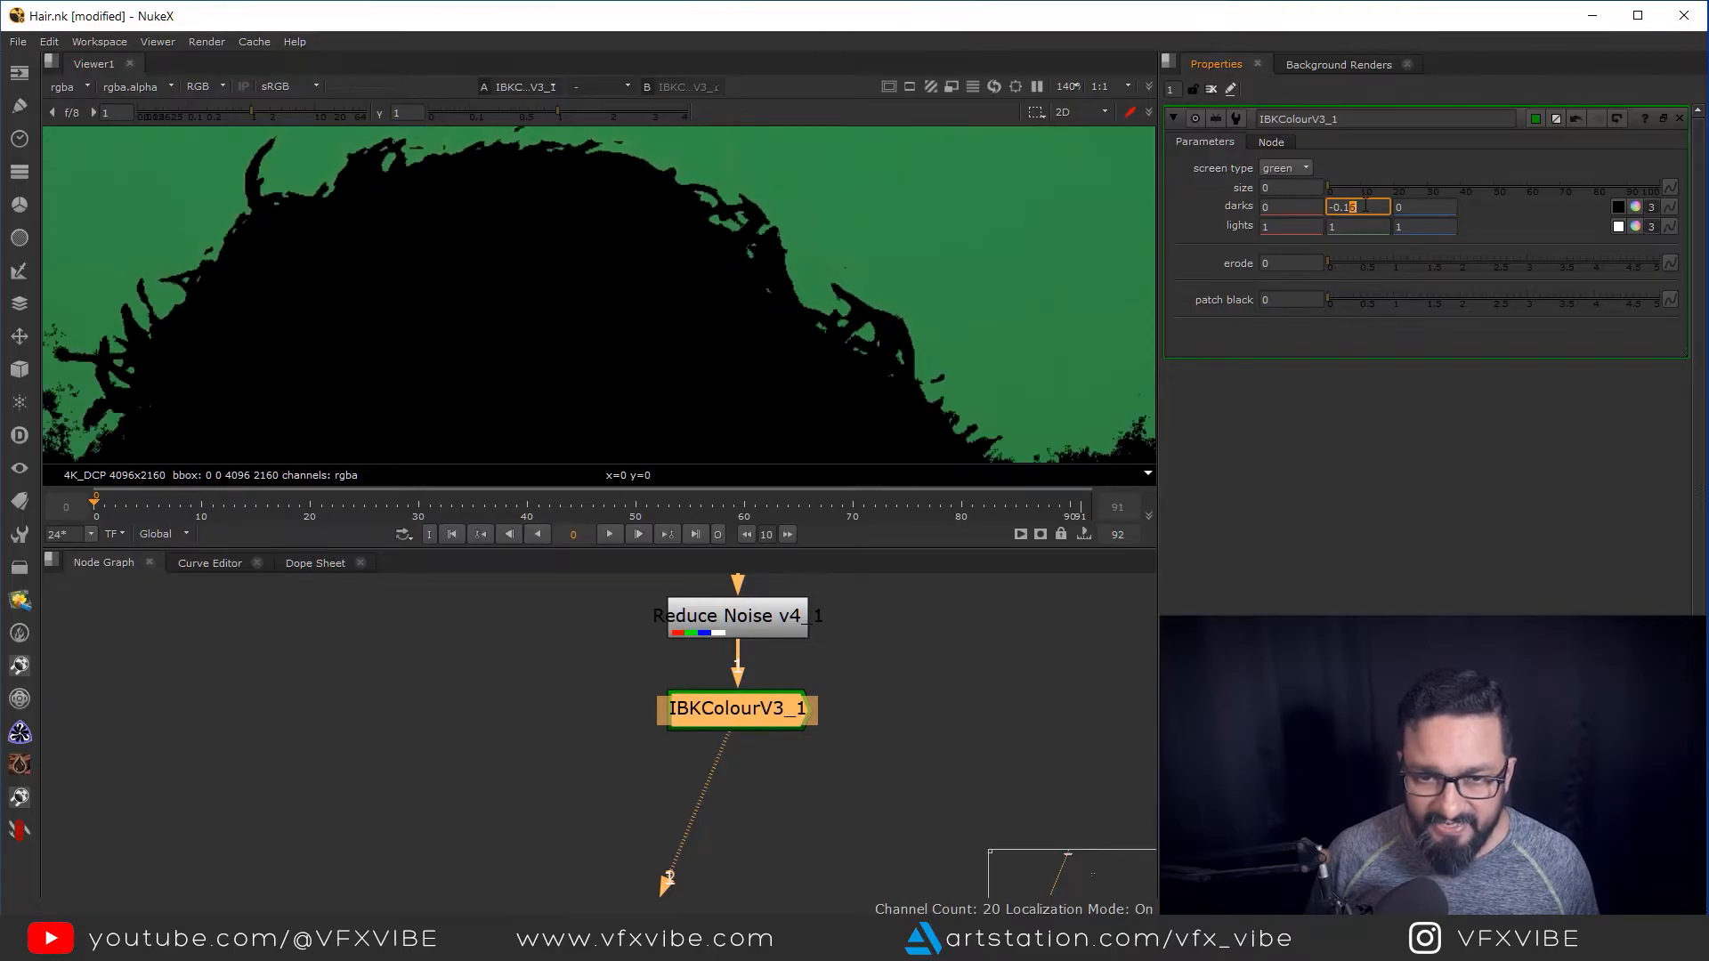
Set the green value of lights on IBKColourV3_1 to 1.51
{"action": "scroll", "coordinate": [952, 276], "scroll_direction": "down", "scroll_amount": 5}
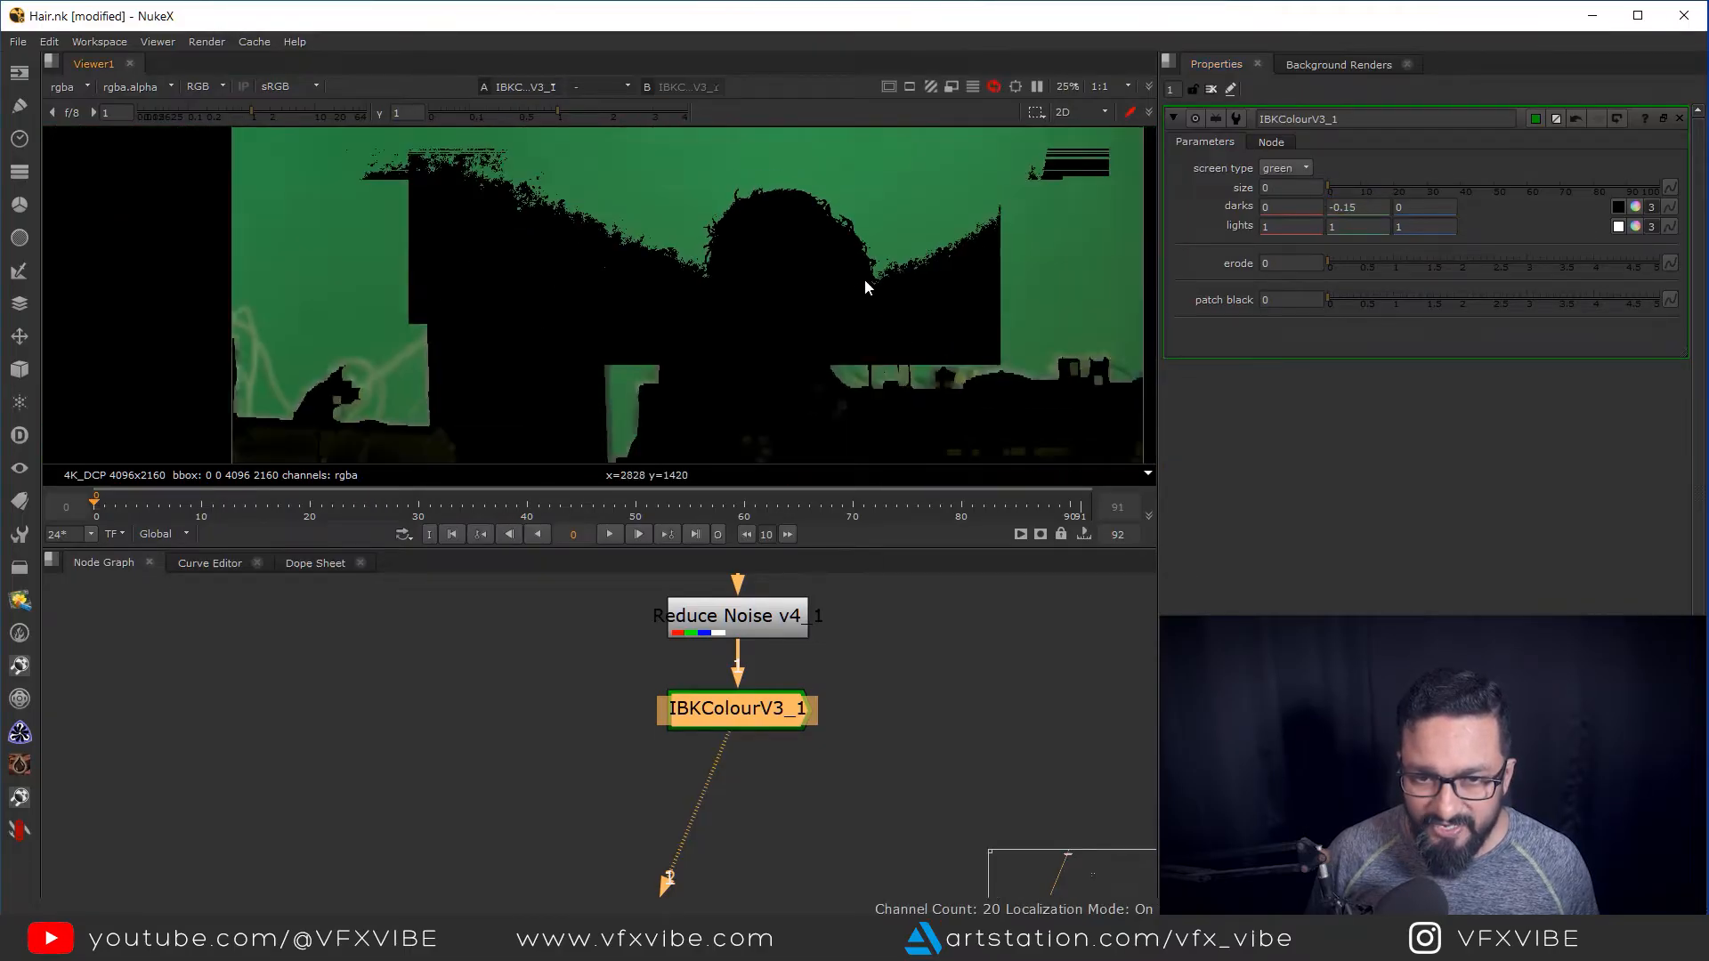
{"action": "left_click", "coordinate": [1363, 226]}
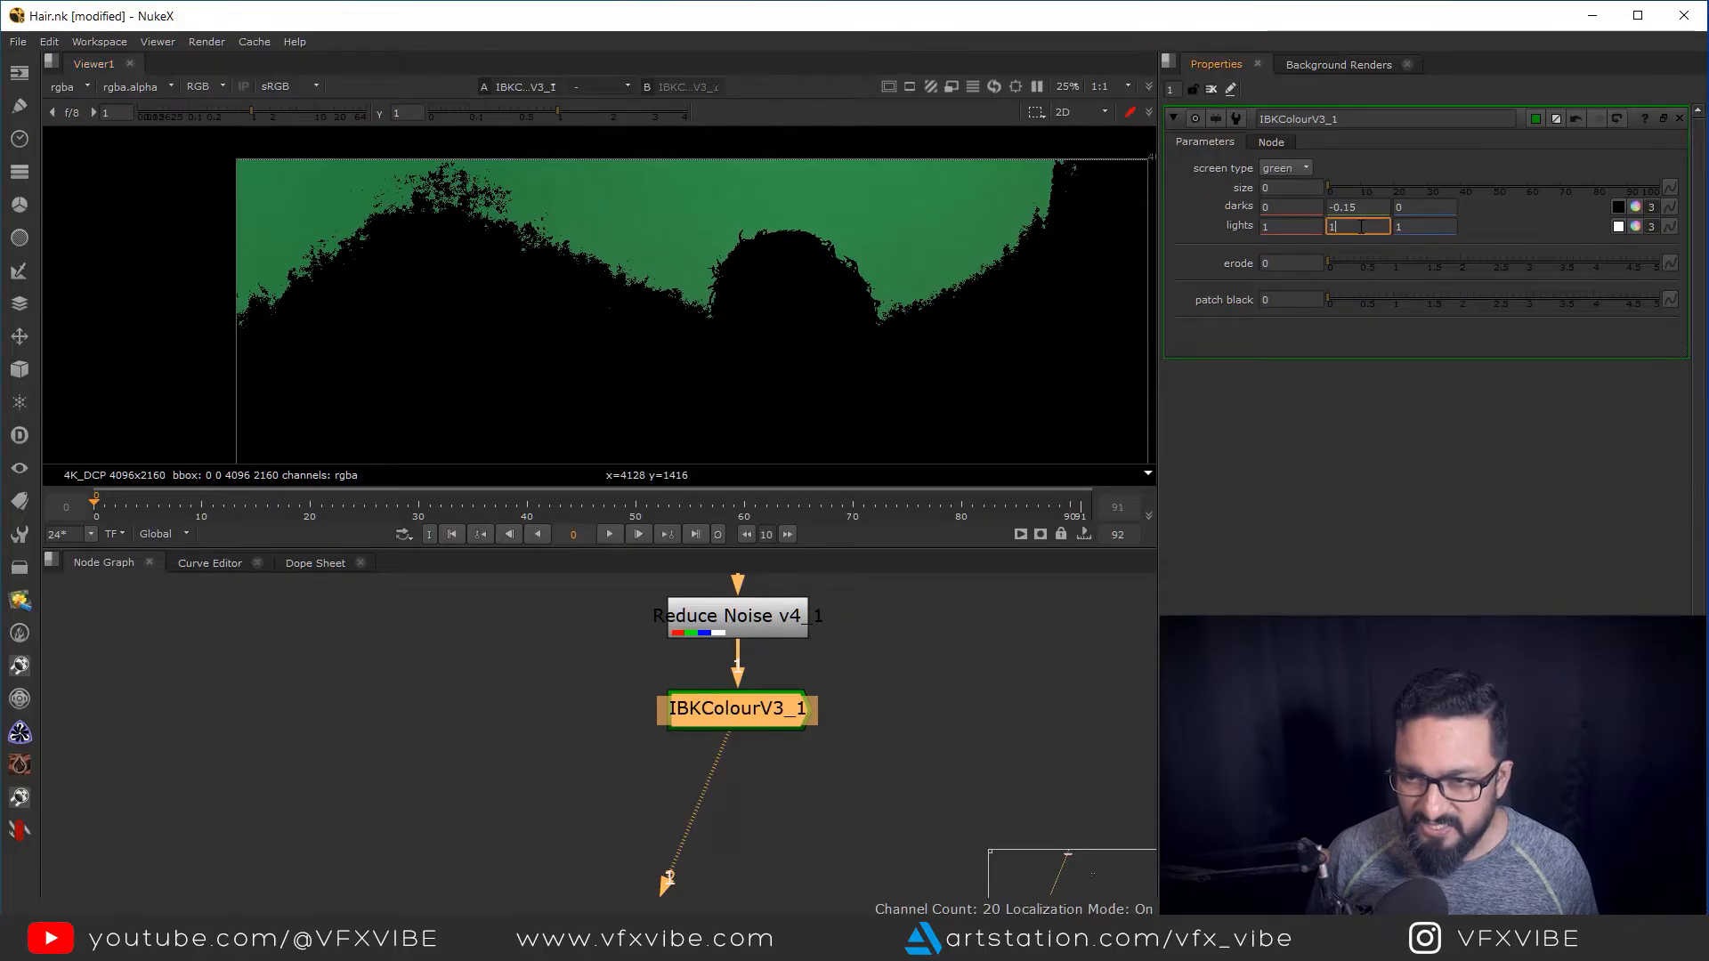
{"action": "type", "text": ".1"}
{"action": "key", "text": "Up"}
{"action": "key", "text": "Up"}
{"action": "key", "text": "Up"}
{"action": "key", "text": "Up"}
{"action": "key", "text": "Up"}
{"action": "key", "text": "Up"}
{"action": "key", "text": "Up"}
{"action": "key", "text": "Up"}
{"action": "key", "text": "Up"}
{"action": "key", "text": "Up"}
{"action": "key", "text": "Up"}
{"action": "key", "text": "Up"}
{"action": "key", "text": "Up"}
{"action": "key", "text": "Up"}
{"action": "key", "text": "Up"}
{"action": "key", "text": "Up"}
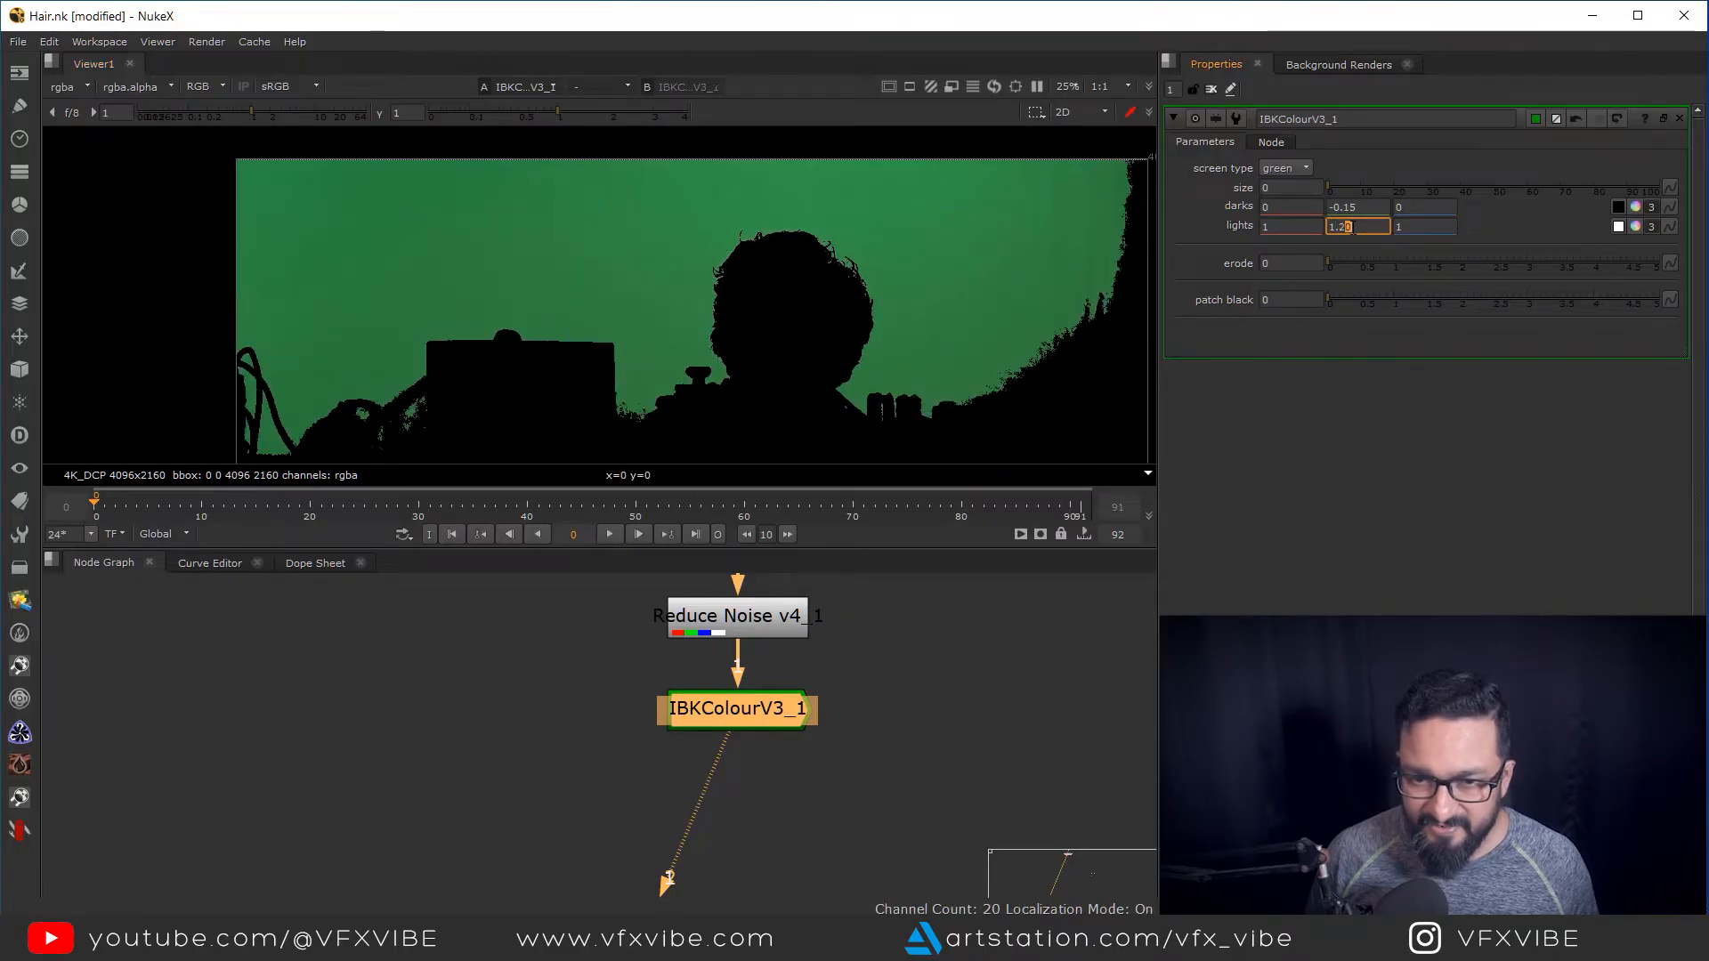
{"action": "scroll", "coordinate": [1003, 258], "scroll_direction": "down", "scroll_amount": 3}
{"action": "double_click", "coordinate": [1360, 226]}
{"action": "type", "text": "1.4"}
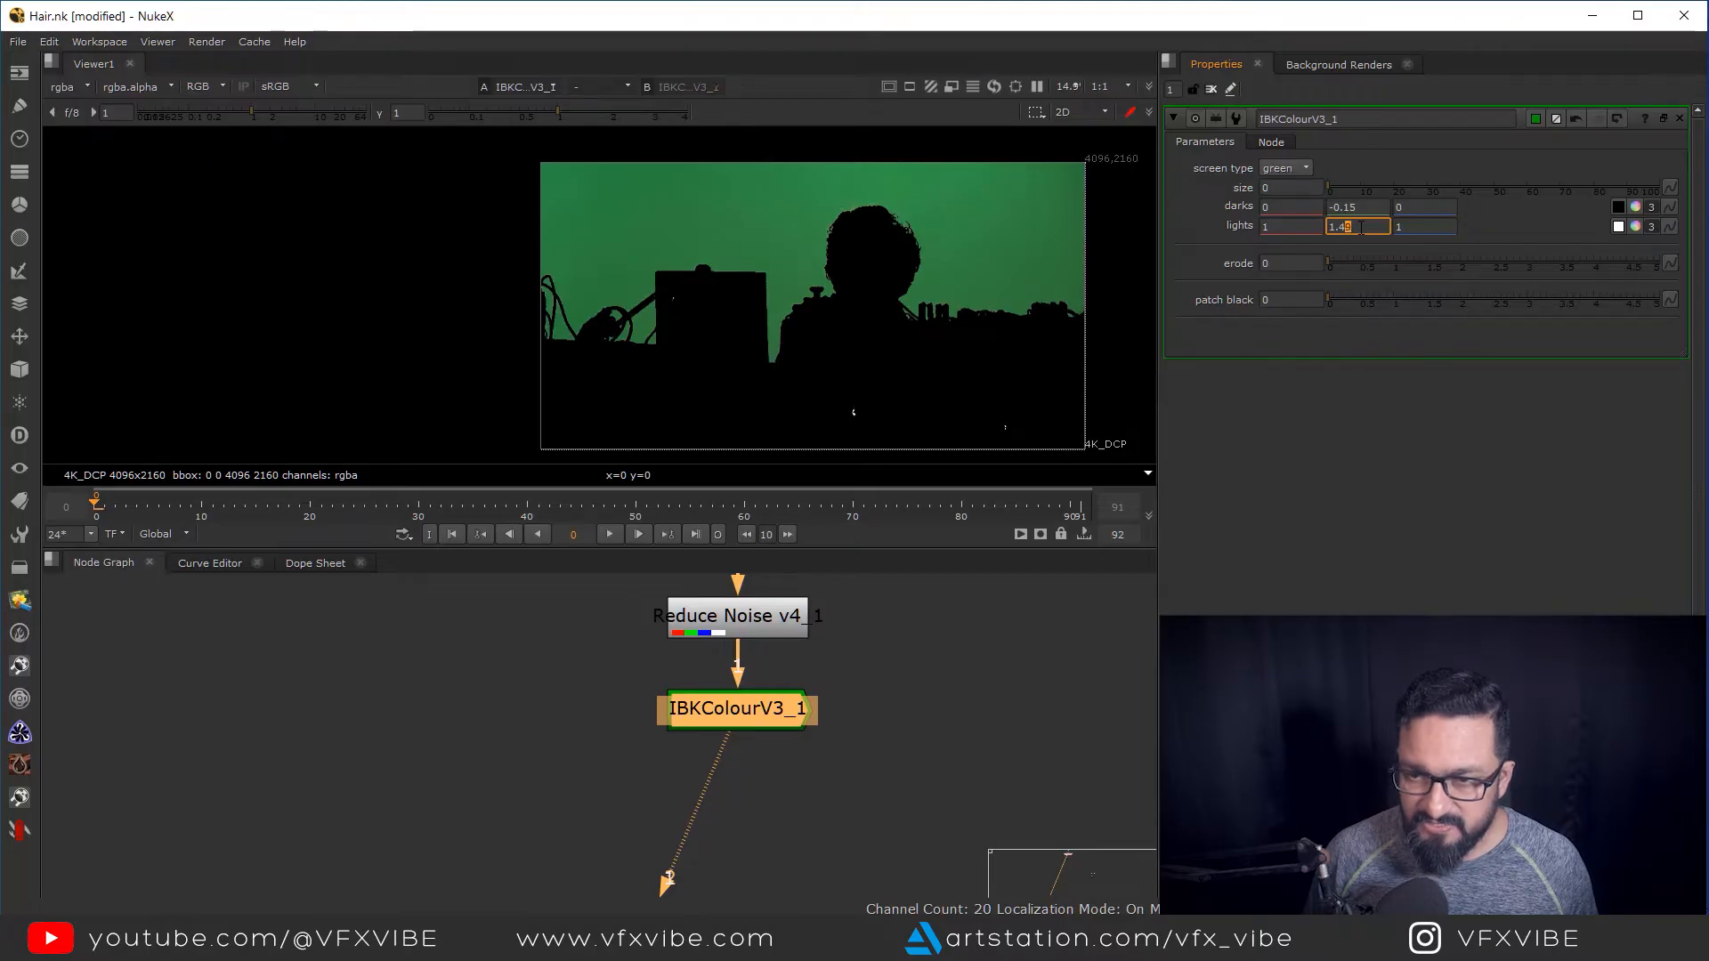
{"action": "key", "text": "Down"}
Set the green value of darks to -0.2 while checking the hair edges
{"action": "scroll", "coordinate": [890, 240], "scroll_direction": "up", "scroll_amount": 7}
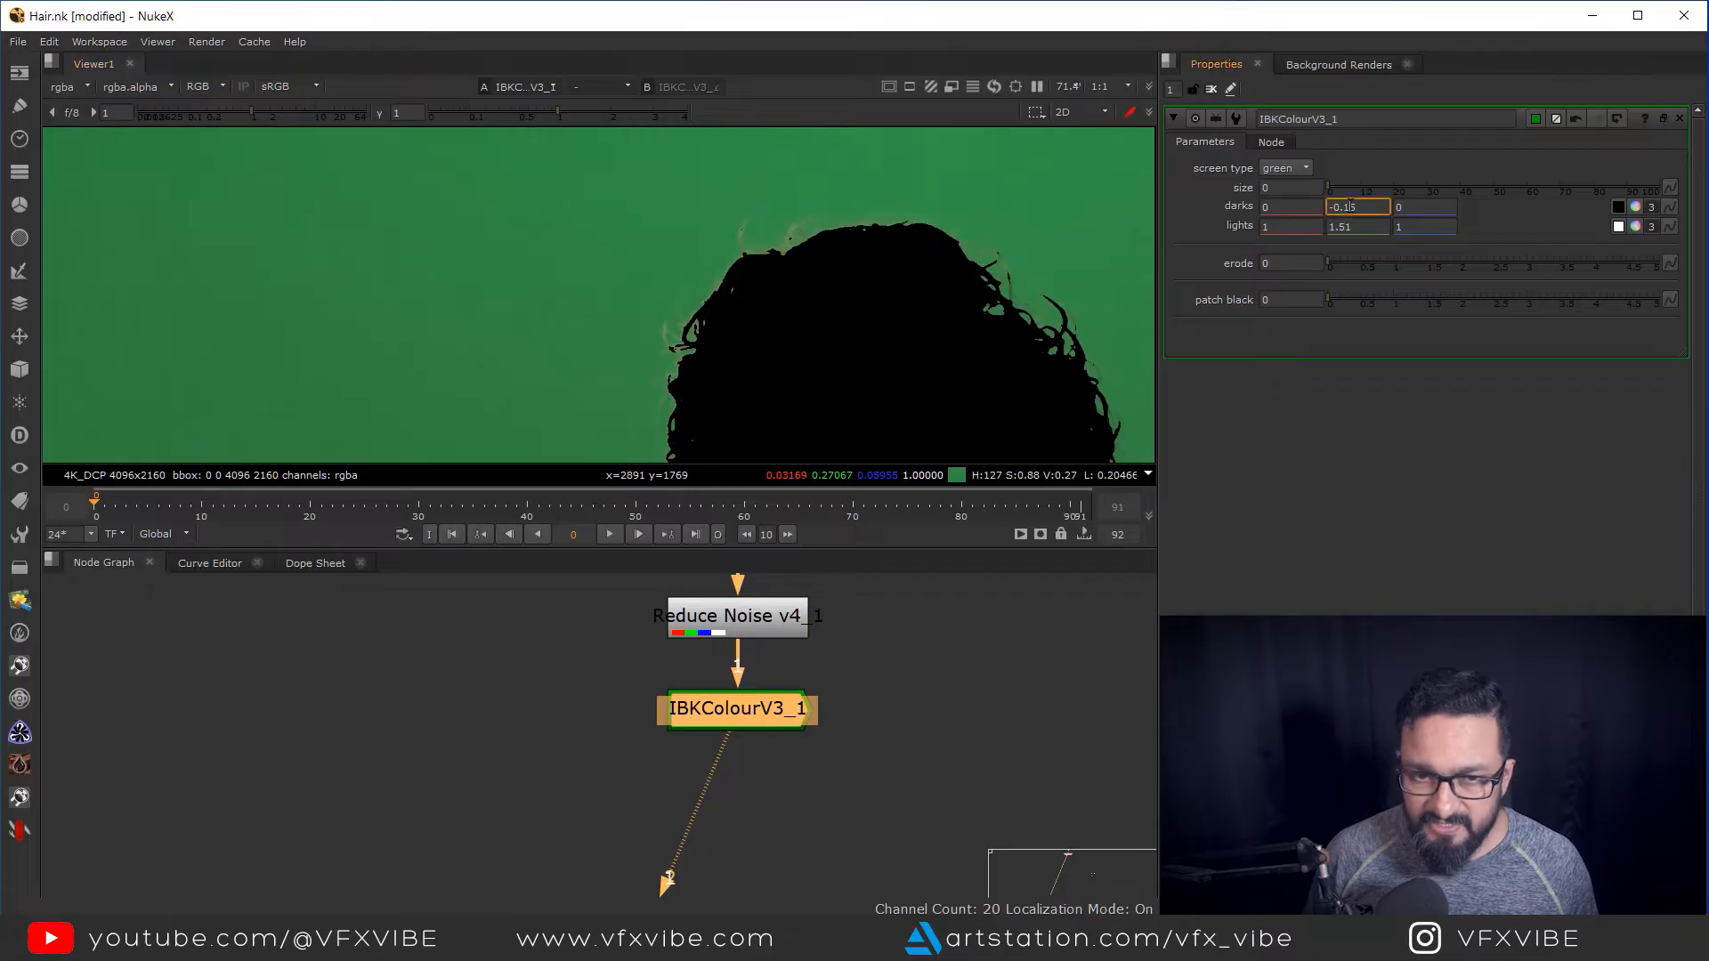
{"action": "key", "text": "Down"}
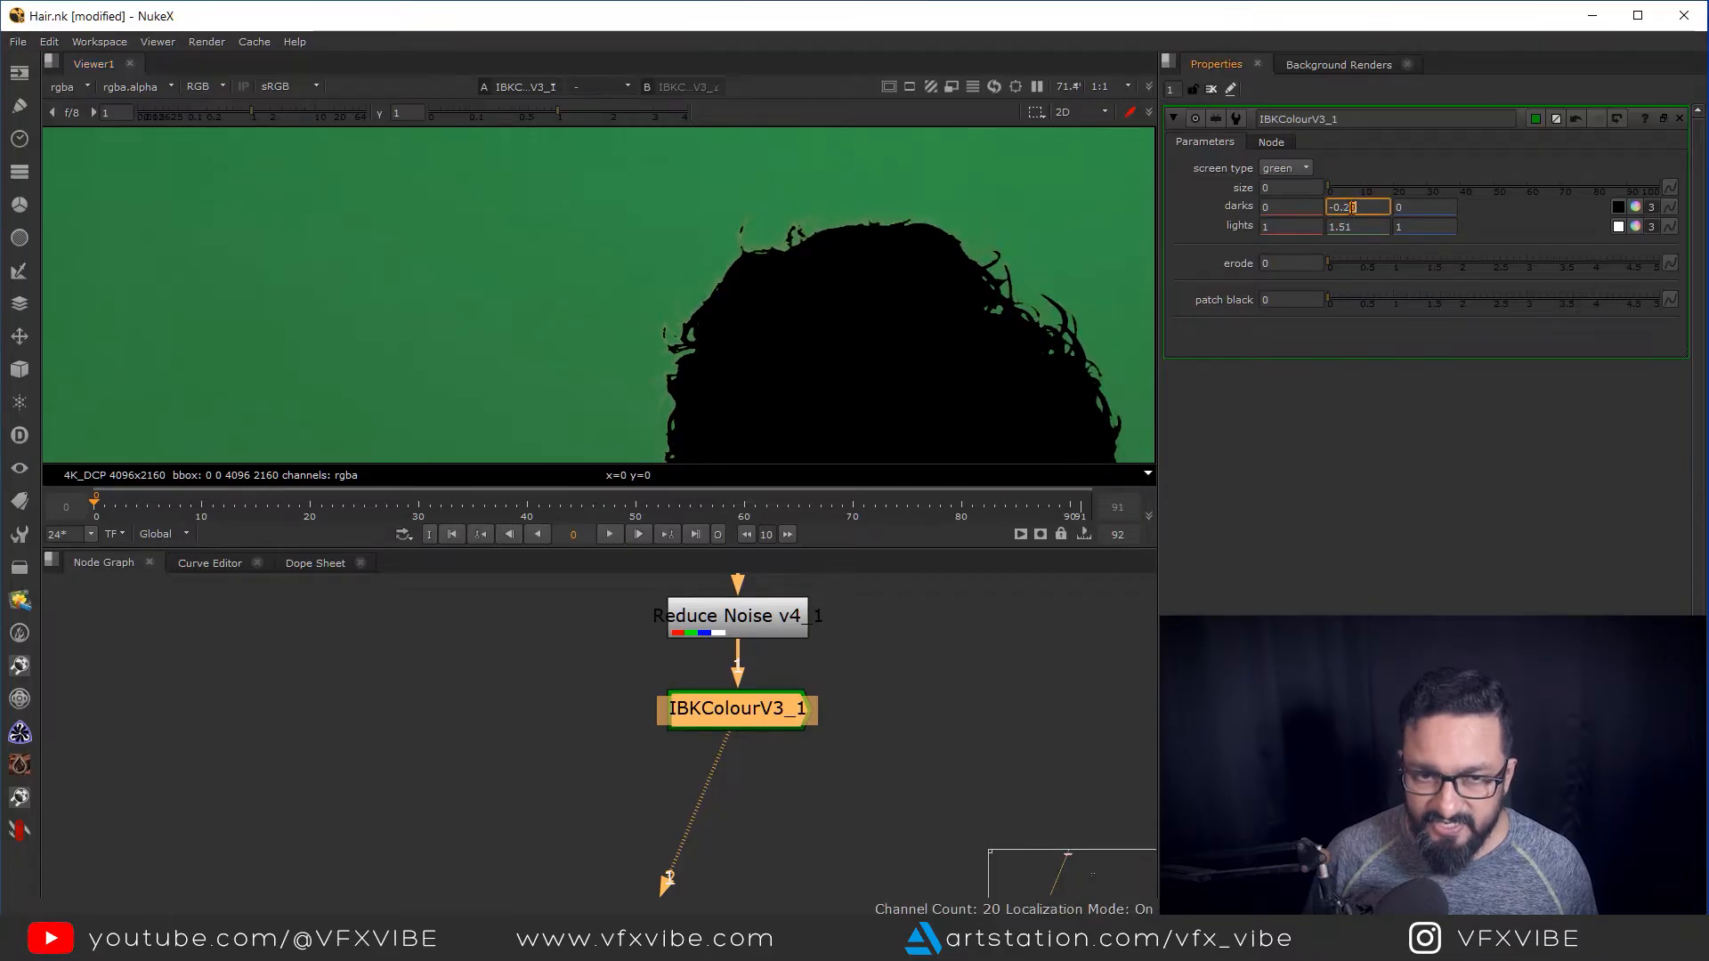
{"action": "scroll", "coordinate": [931, 301], "scroll_direction": "down", "scroll_amount": 6}
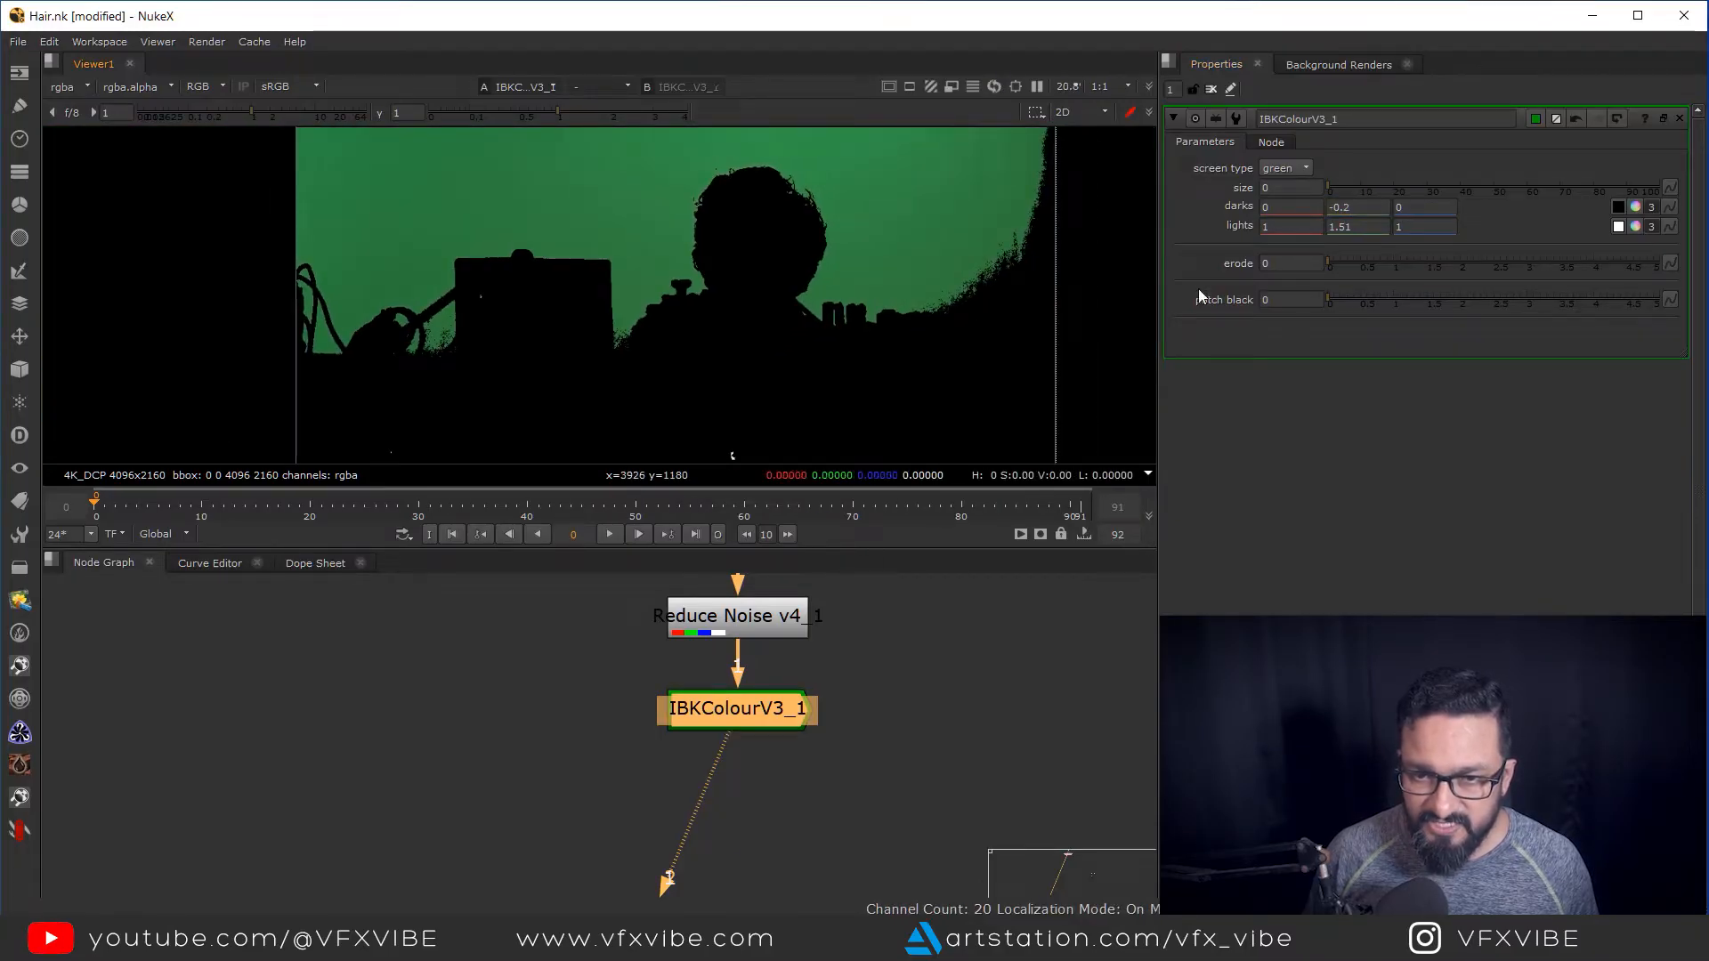
Raise the green value of lights to 1.83
{"action": "left_click", "coordinate": [1349, 227]}
{"action": "key", "text": "Up"}
{"action": "key", "text": "Up"}
{"action": "key", "text": "Up"}
{"action": "key", "text": "Up"}
{"action": "key", "text": "Up"}
{"action": "key", "text": "Up"}
{"action": "key", "text": "Up"}
{"action": "key", "text": "Up"}
{"action": "key", "text": "Up"}
{"action": "key", "text": "Up"}
{"action": "key", "text": "Up"}
{"action": "key", "text": "Up"}
{"action": "key", "text": "Up"}
{"action": "key", "text": "Up"}
{"action": "key", "text": "Up"}
{"action": "key", "text": "Up"}
{"action": "key", "text": "Up"}
{"action": "key", "text": "Up"}
{"action": "key", "text": "Up"}
{"action": "key", "text": "Up"}
{"action": "key", "text": "Up"}
{"action": "key", "text": "Up"}
{"action": "key", "text": "Up"}
{"action": "key", "text": "Up"}
{"action": "scroll", "coordinate": [910, 317], "scroll_direction": "up", "scroll_amount": 7}
{"action": "left_click_drag", "start_coordinate": [865, 297], "coordinate": [775, 258]}
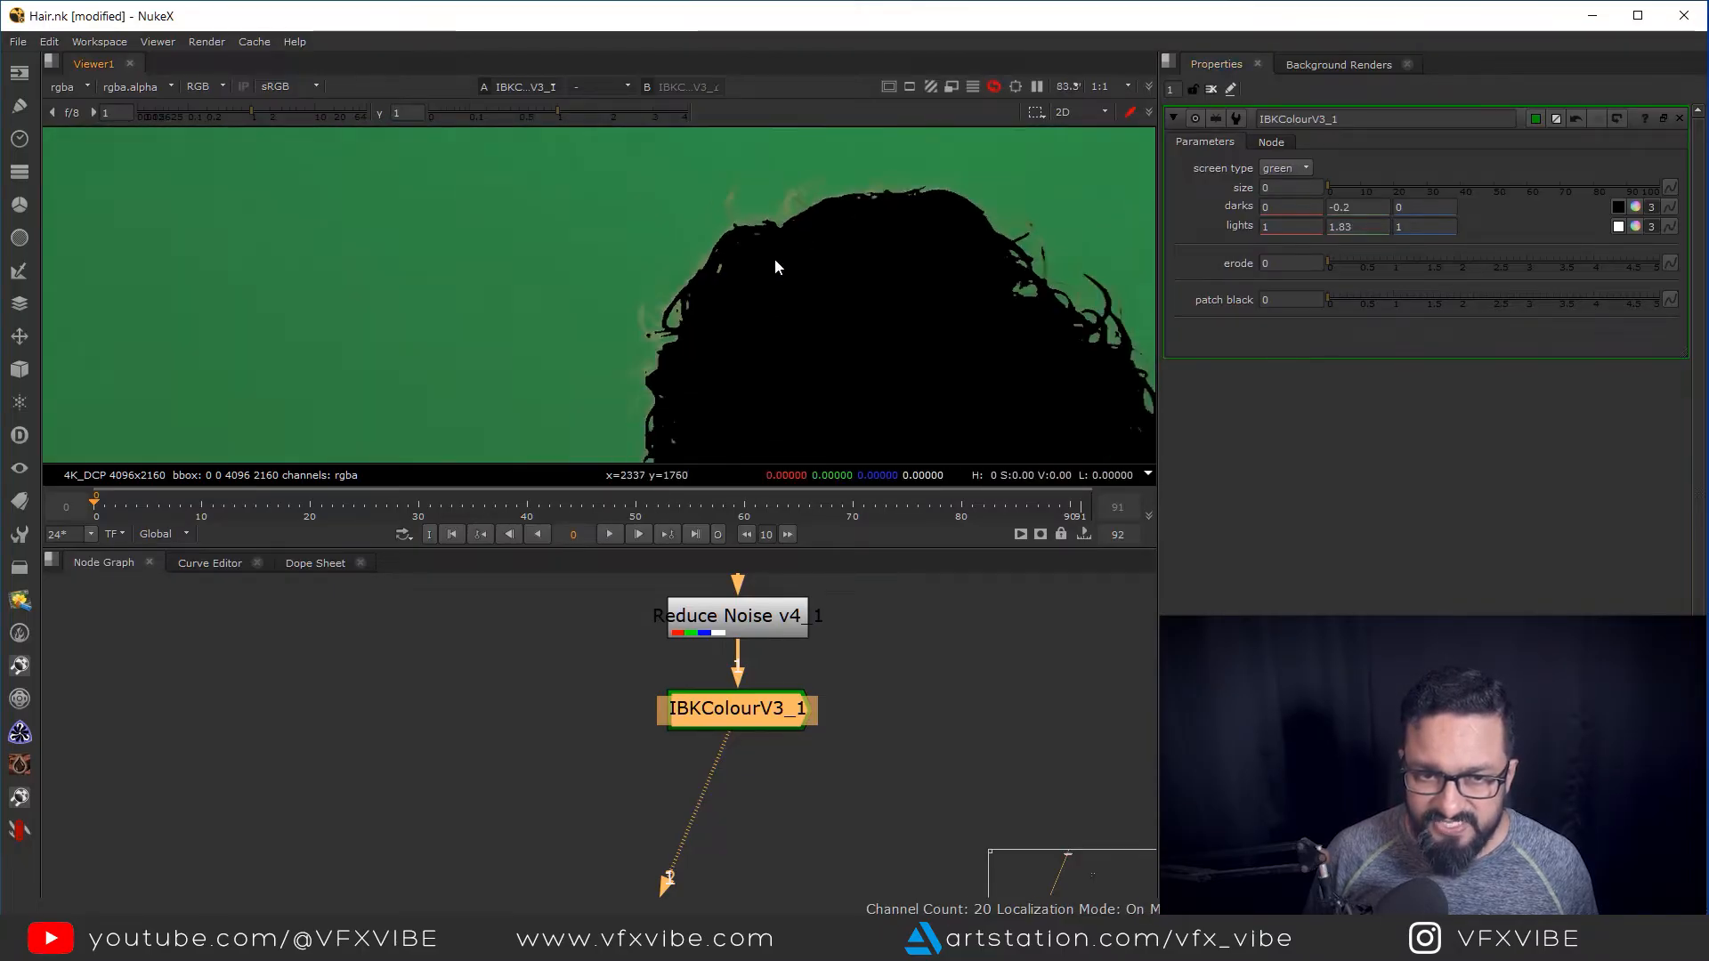
Check the matte around the head and shoulders, and try out a higher erode value before resetting it
{"action": "scroll", "coordinate": [774, 258], "scroll_direction": "down", "scroll_amount": 2}
{"action": "mouse_move", "coordinate": [730, 434]}
{"action": "left_mouse_down"}
{"action": "mouse_move", "coordinate": [742, 350]}
{"action": "mouse_move", "coordinate": [694, 228]}
{"action": "left_mouse_up"}
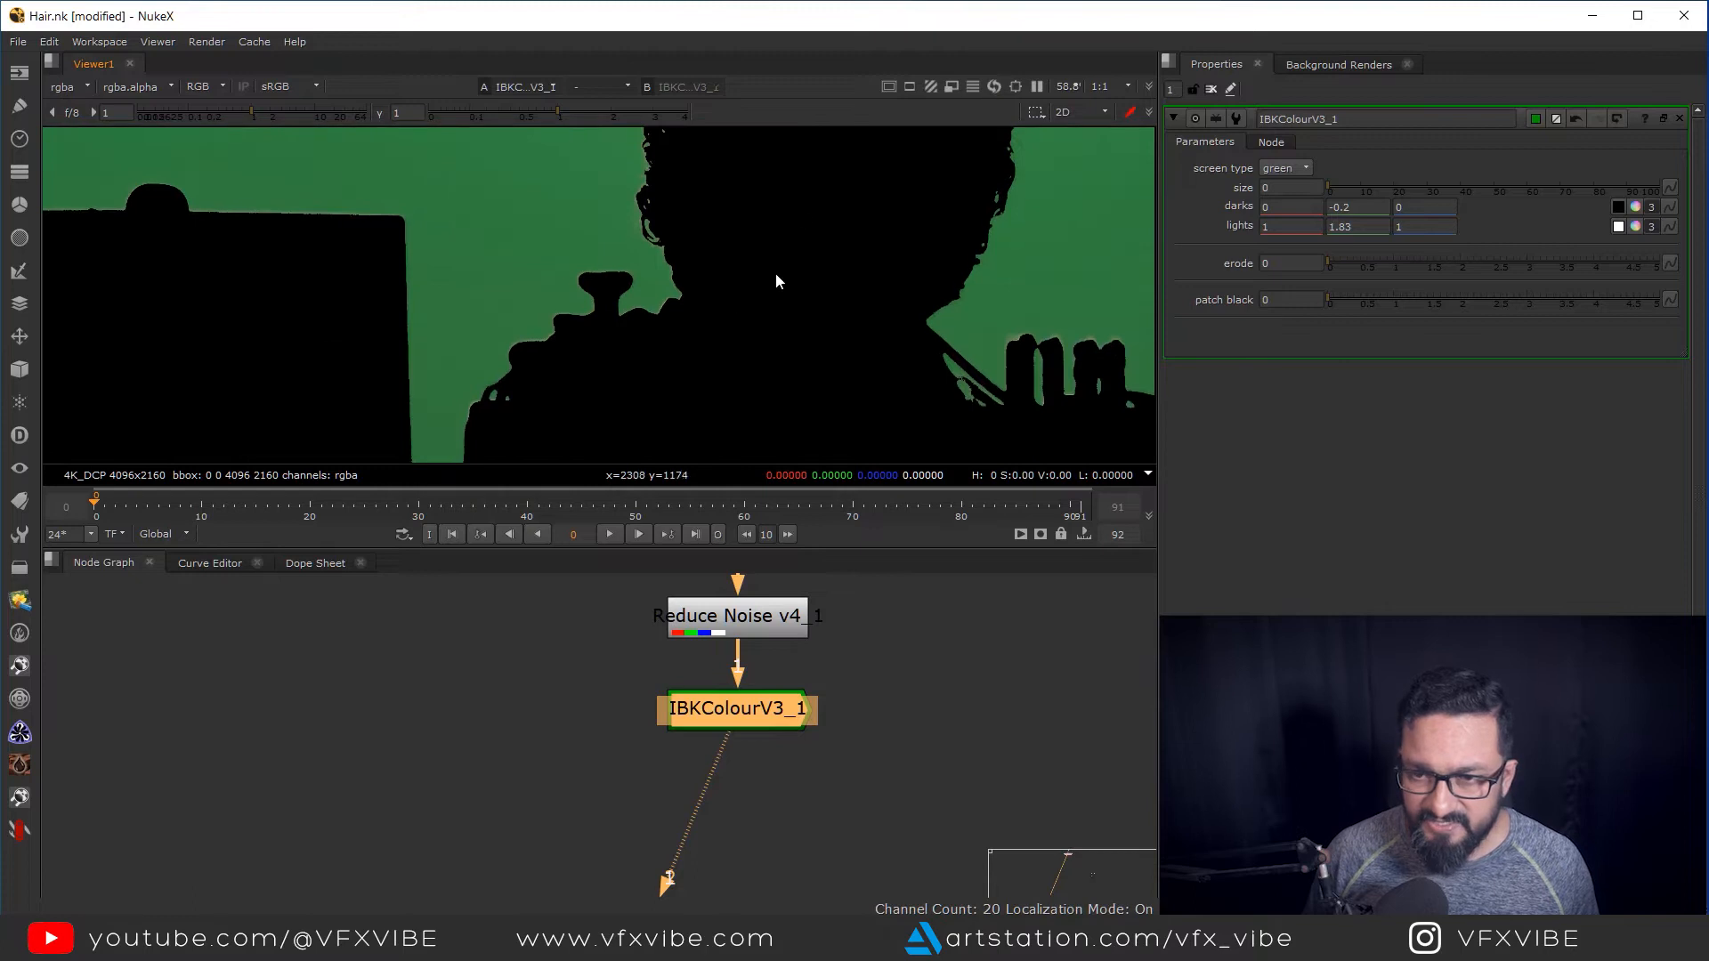
{"action": "left_click_drag", "start_coordinate": [790, 258], "coordinate": [816, 416]}
{"action": "left_click_drag", "start_coordinate": [921, 266], "coordinate": [935, 365]}
{"action": "left_click_drag", "start_coordinate": [1328, 261], "coordinate": [1472, 269]}
{"action": "left_click", "coordinate": [1471, 269], "text": "ctrl"}
Add a copy of IBKColourV3_1 directly below it, show it in the viewer and open its properties
{"action": "scroll", "coordinate": [771, 657], "scroll_direction": "down", "scroll_amount": 2}
{"action": "left_click", "coordinate": [729, 734]}
{"action": "left_click_drag", "start_coordinate": [742, 768], "coordinate": [765, 722]}
{"action": "key", "text": "ctrl+v"}
{"action": "key", "text": "1"}
{"action": "double_click", "coordinate": [765, 721]}
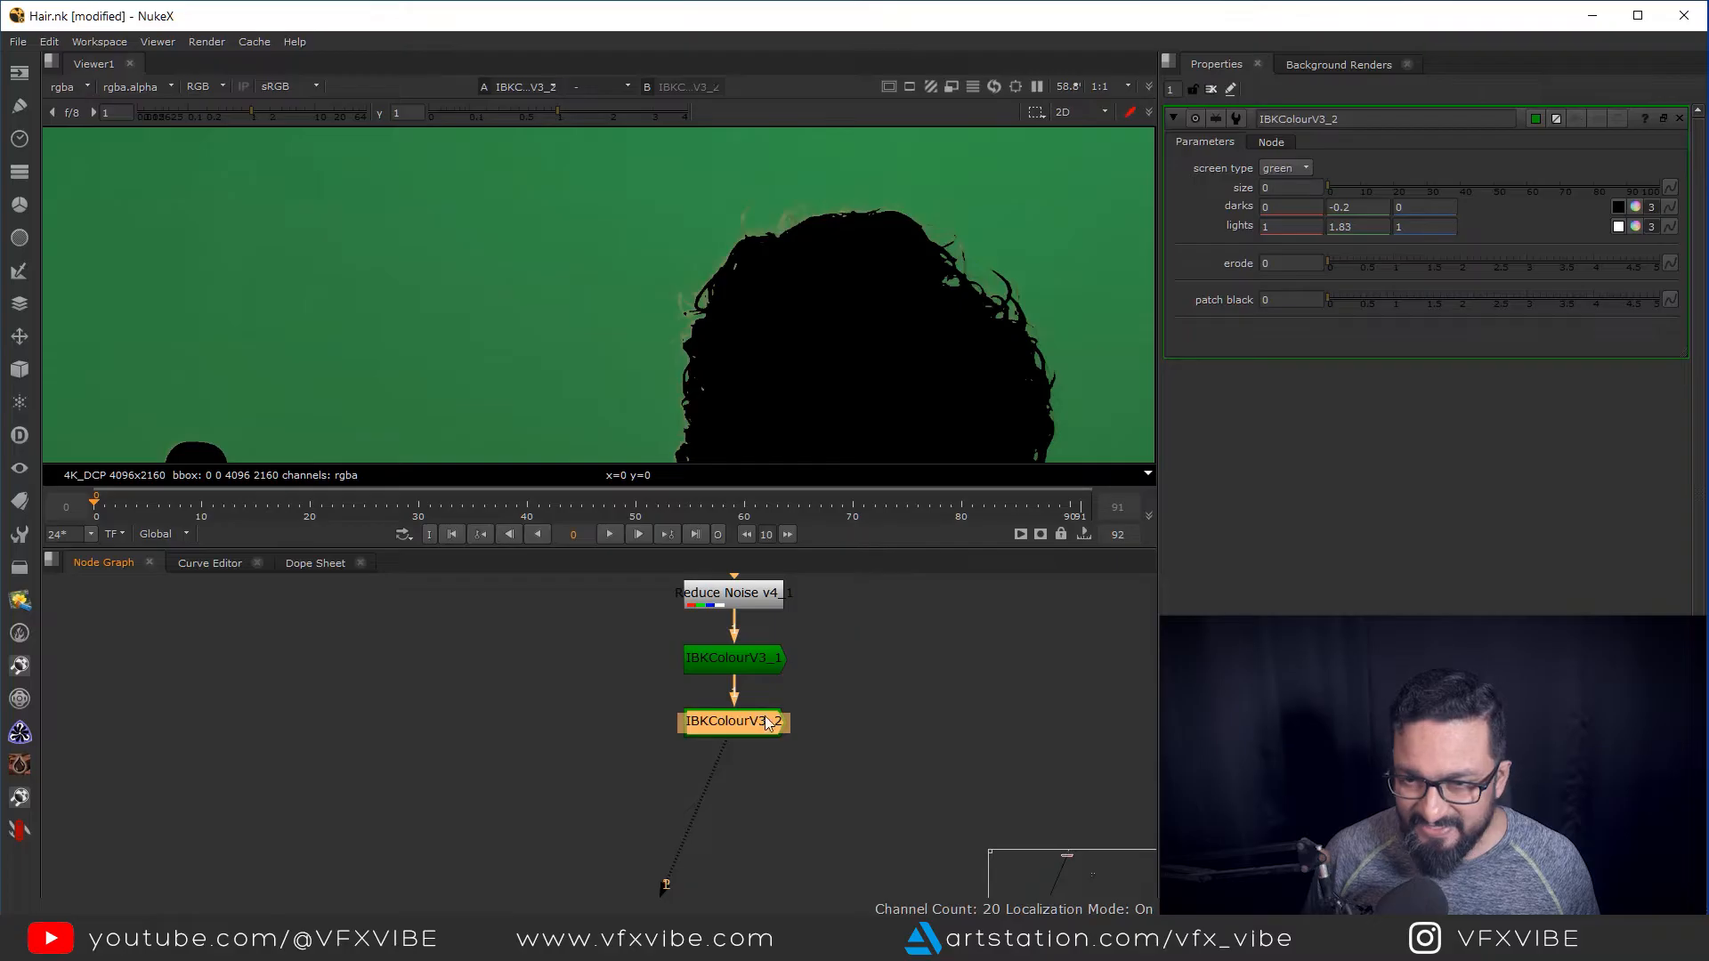
Set the size of IBKColourV3_2 to 1 and its patch black to 1, and check the hair edge
{"action": "left_click", "coordinate": [1285, 188]}
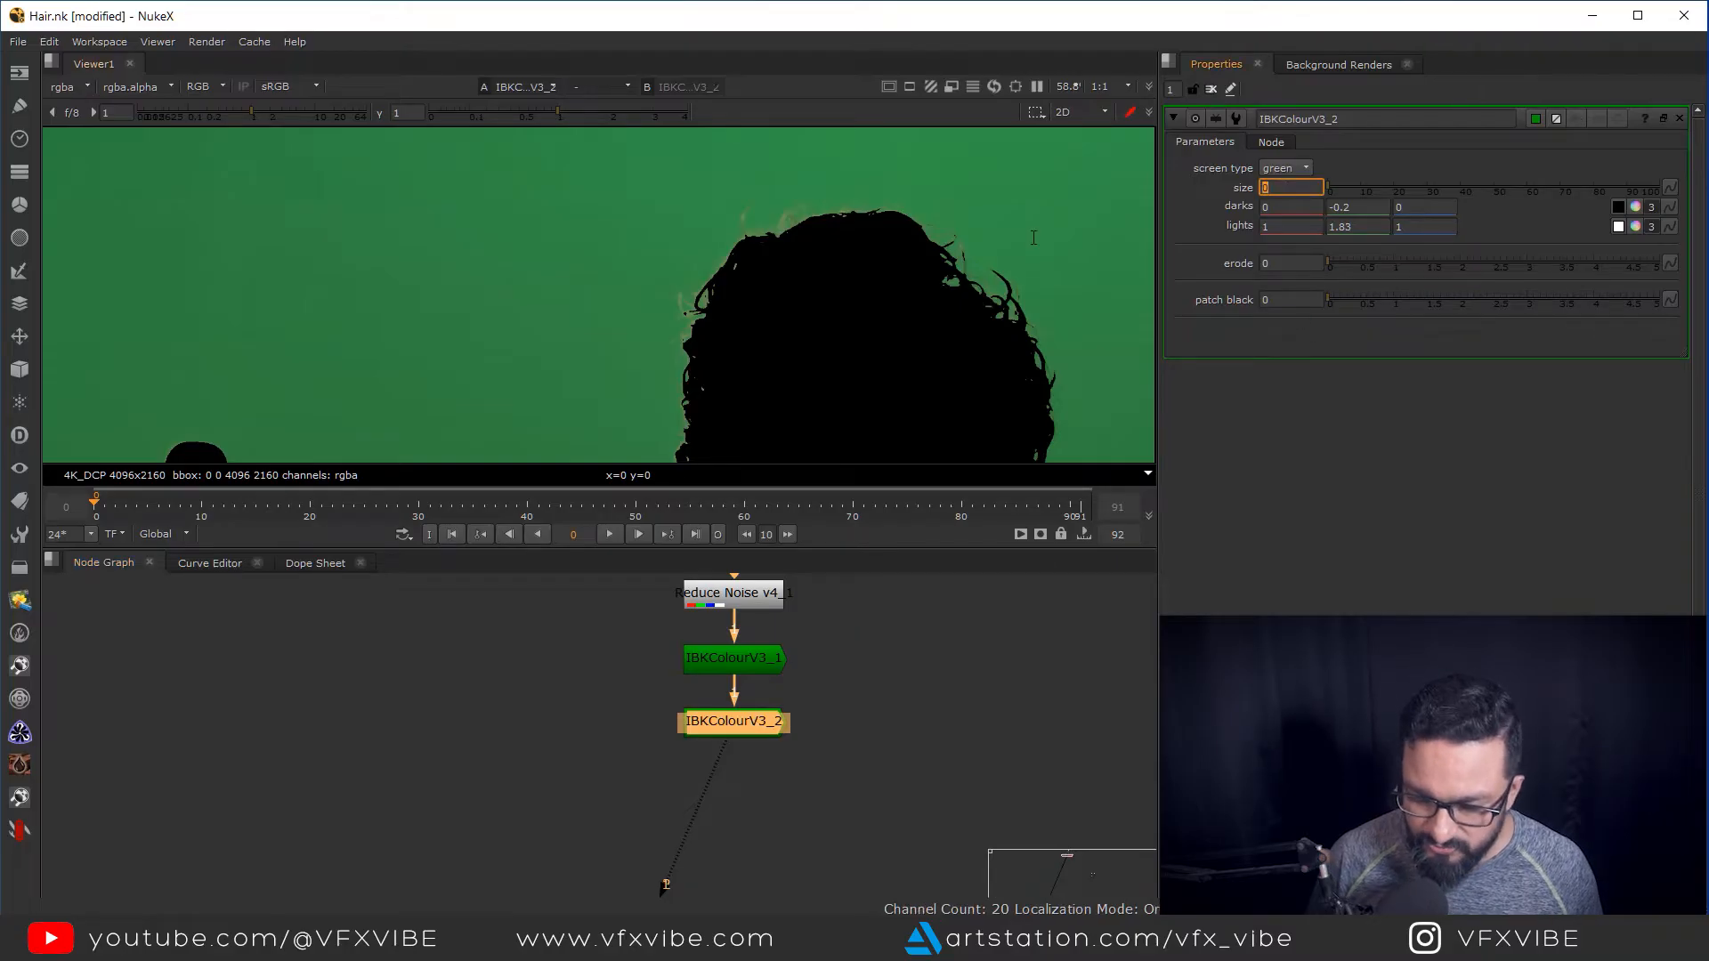
{"action": "type", "text": "1"}
{"action": "key", "text": "Return"}
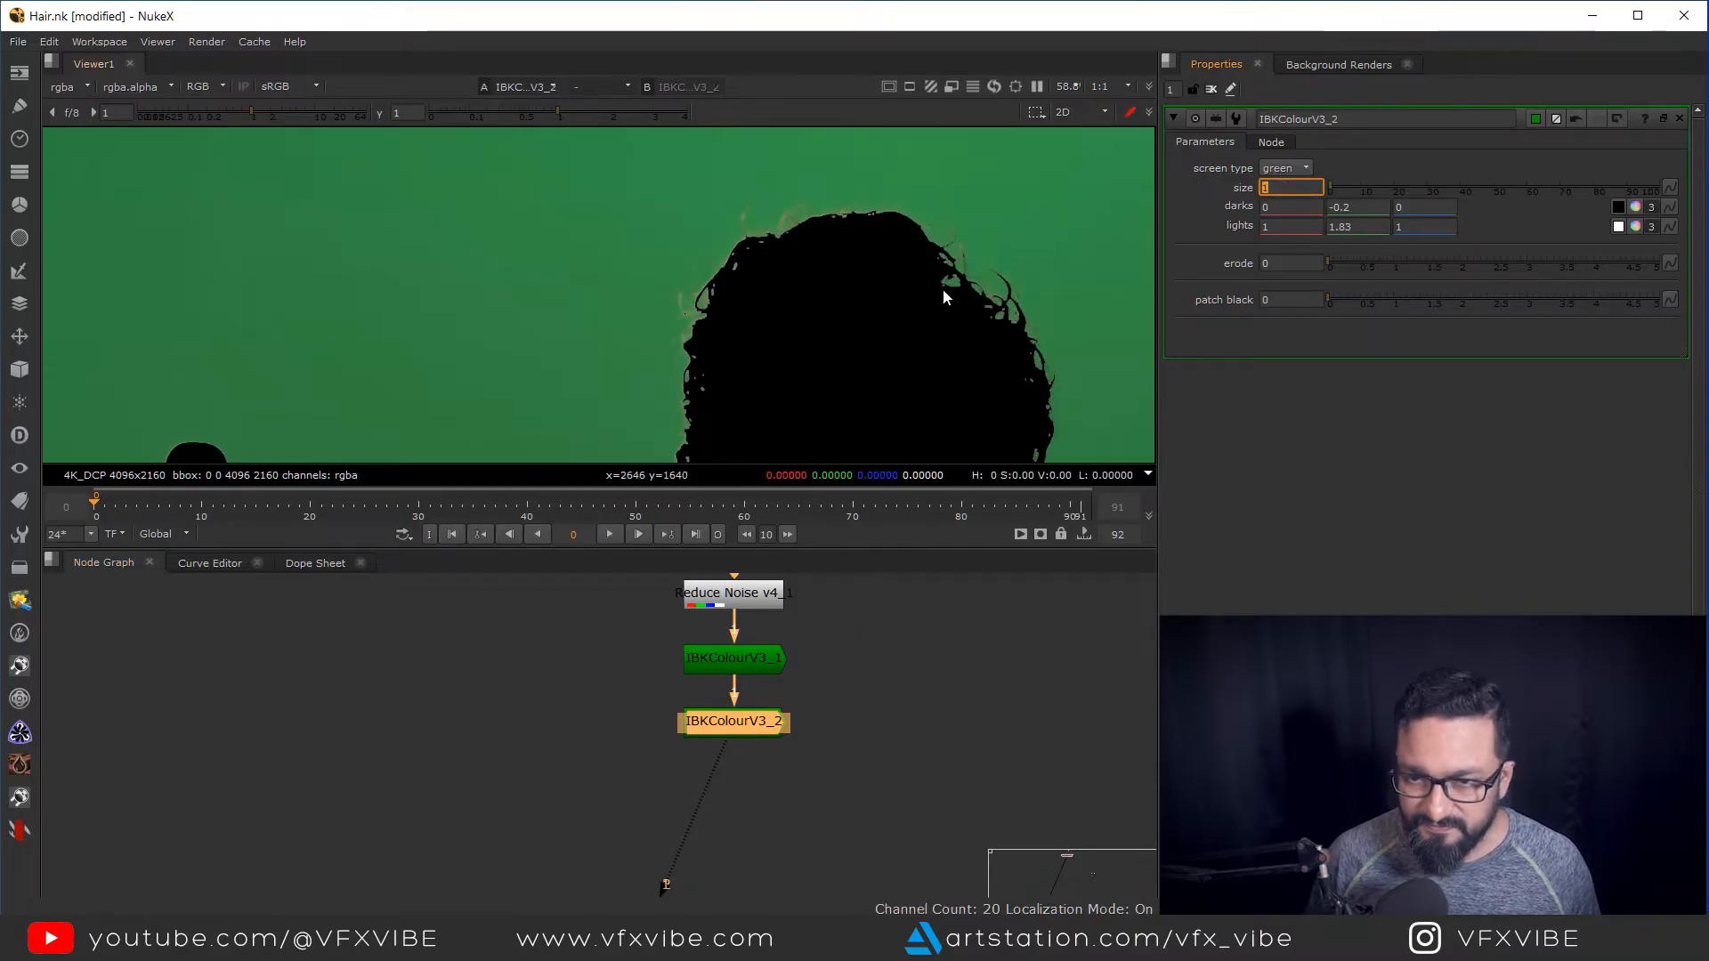
{"action": "scroll", "coordinate": [952, 249], "scroll_direction": "up", "scroll_amount": 4}
{"action": "scroll", "coordinate": [952, 249], "scroll_direction": "up", "scroll_amount": 2}
{"action": "left_click", "coordinate": [1301, 300]}
{"action": "type", "text": "1"}
{"action": "key", "text": "Return"}
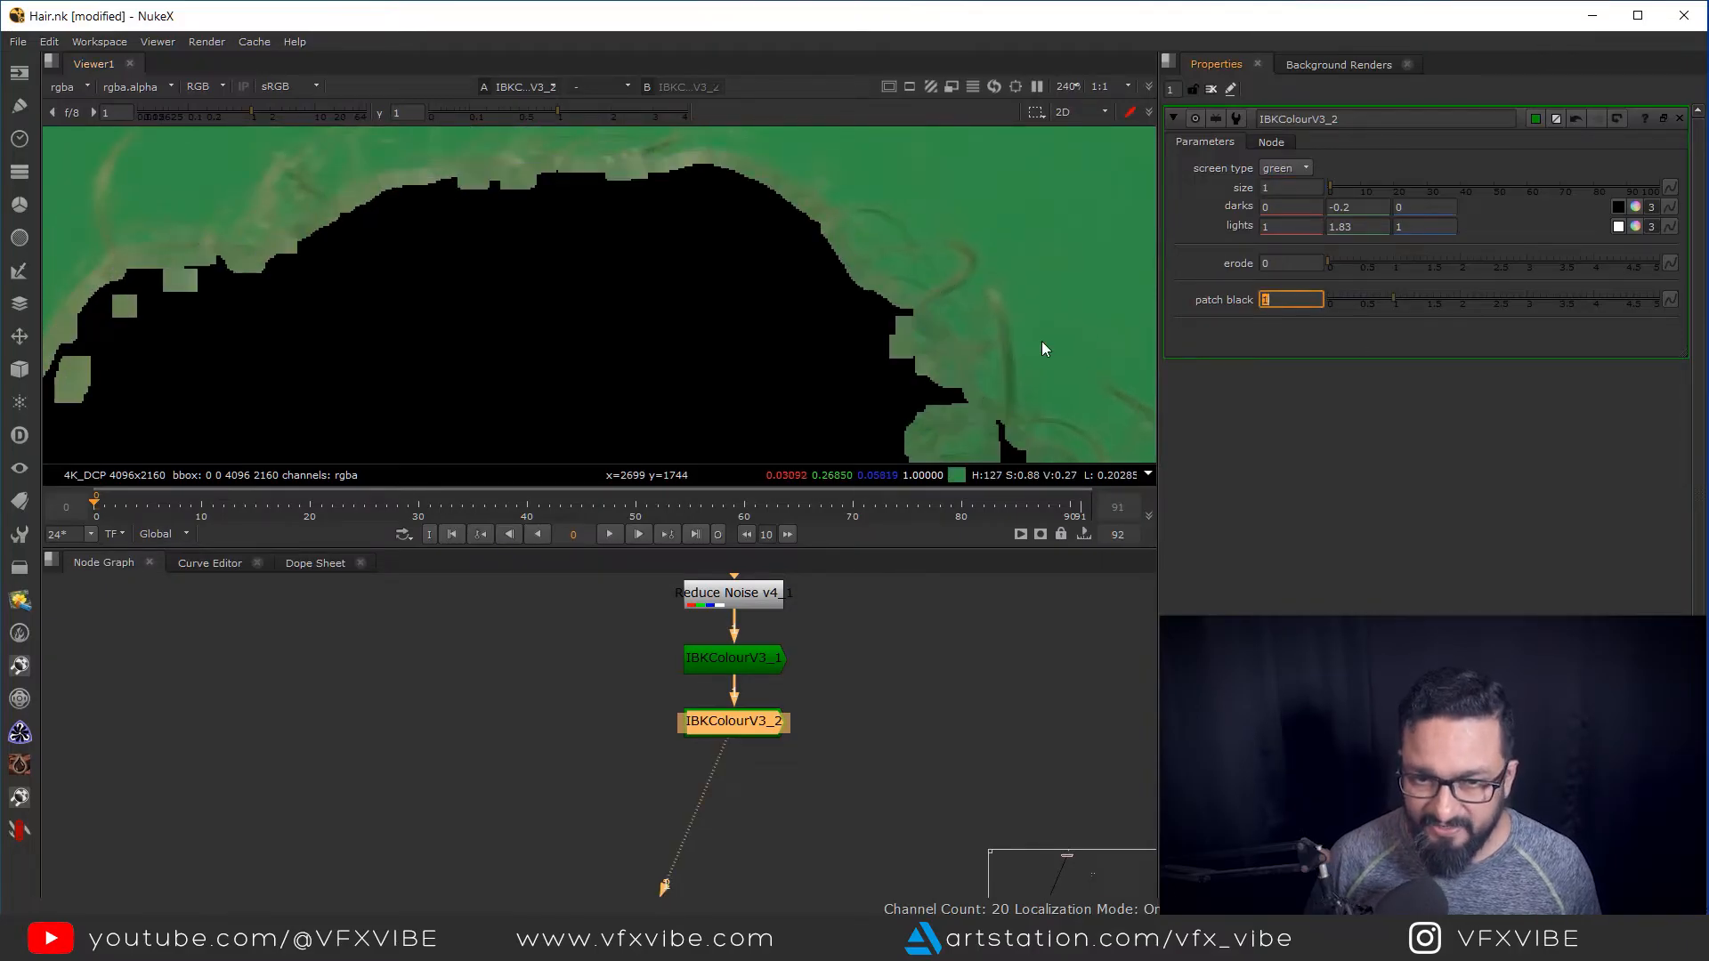
{"action": "scroll", "coordinate": [864, 300], "scroll_direction": "up", "scroll_amount": 4}
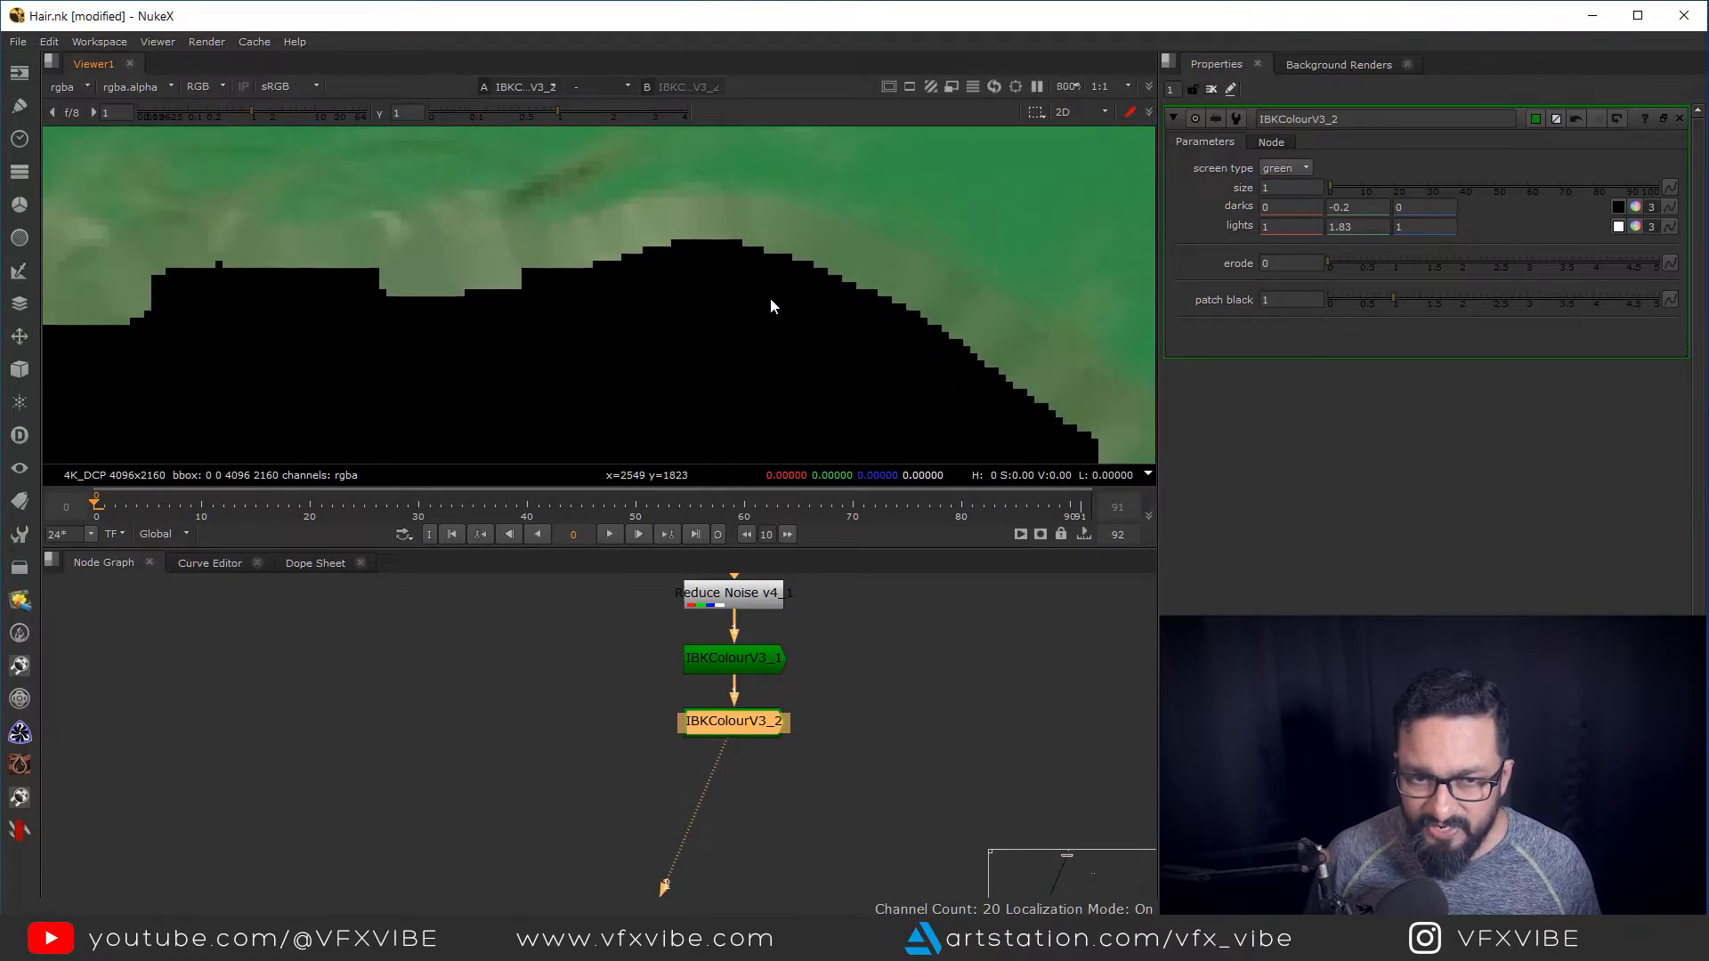
{"action": "scroll", "coordinate": [767, 290], "scroll_direction": "down", "scroll_amount": 3}
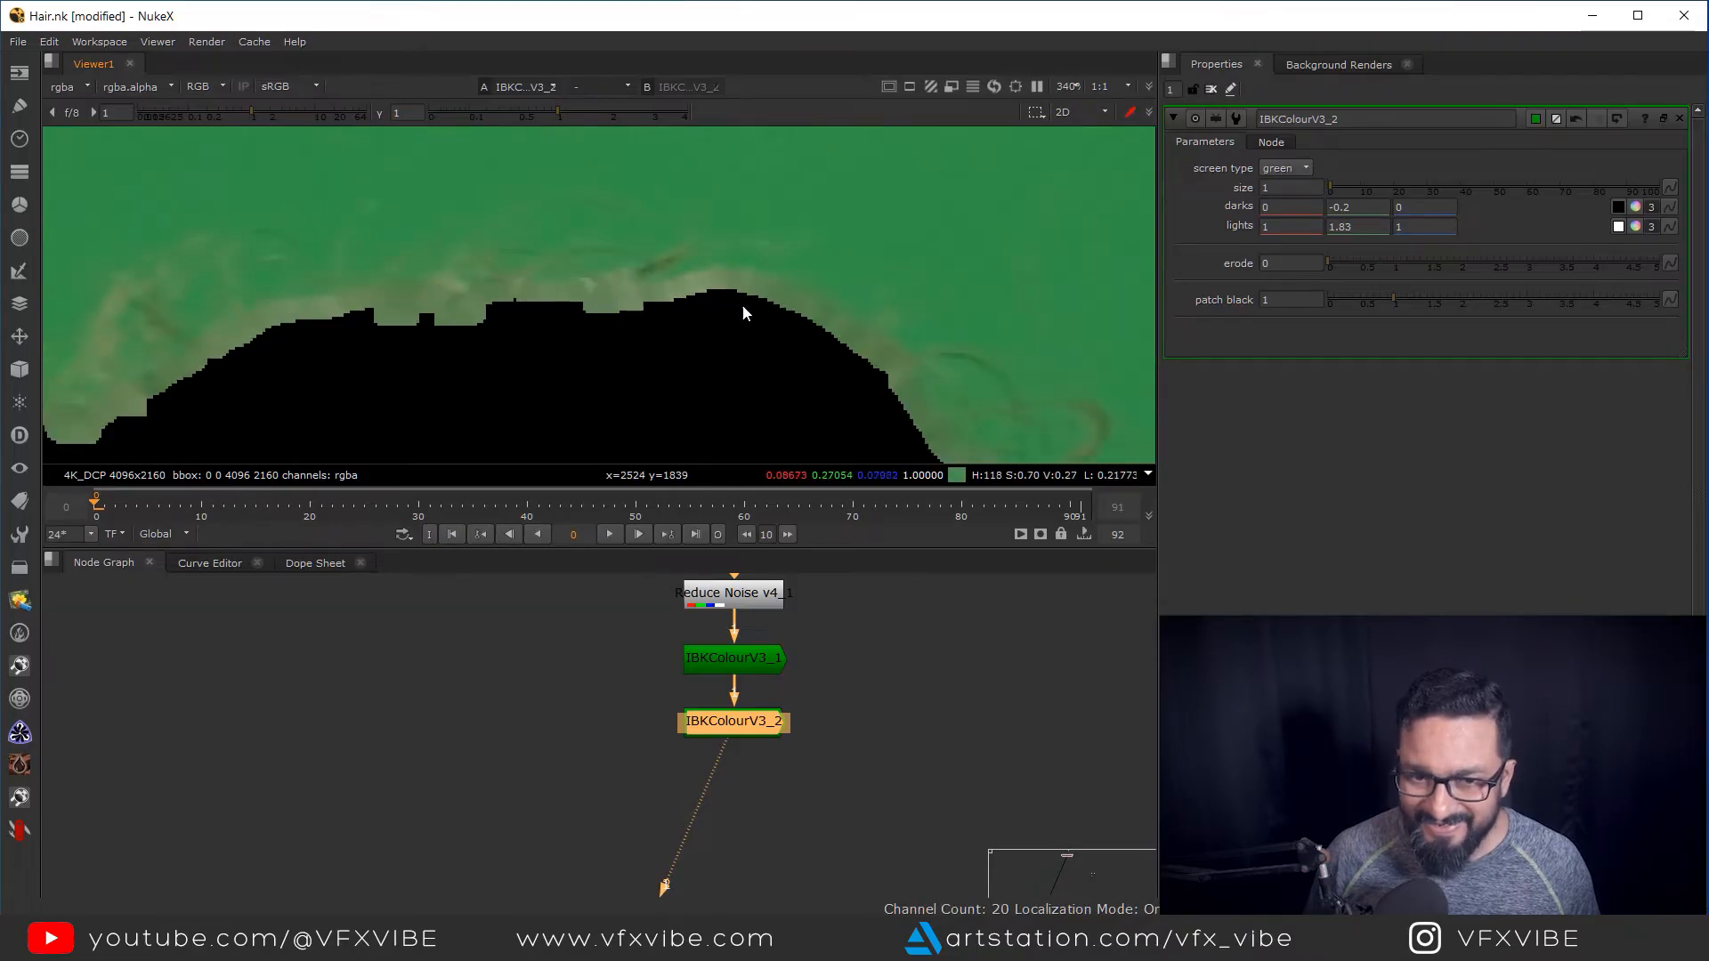
Show IBKColourV3_1 in the viewer and set its erode to 42 to remove the hair fringe
{"action": "left_click_drag", "start_coordinate": [736, 696], "coordinate": [735, 735]}
{"action": "double_click", "coordinate": [737, 697]}
{"action": "key", "text": "1"}
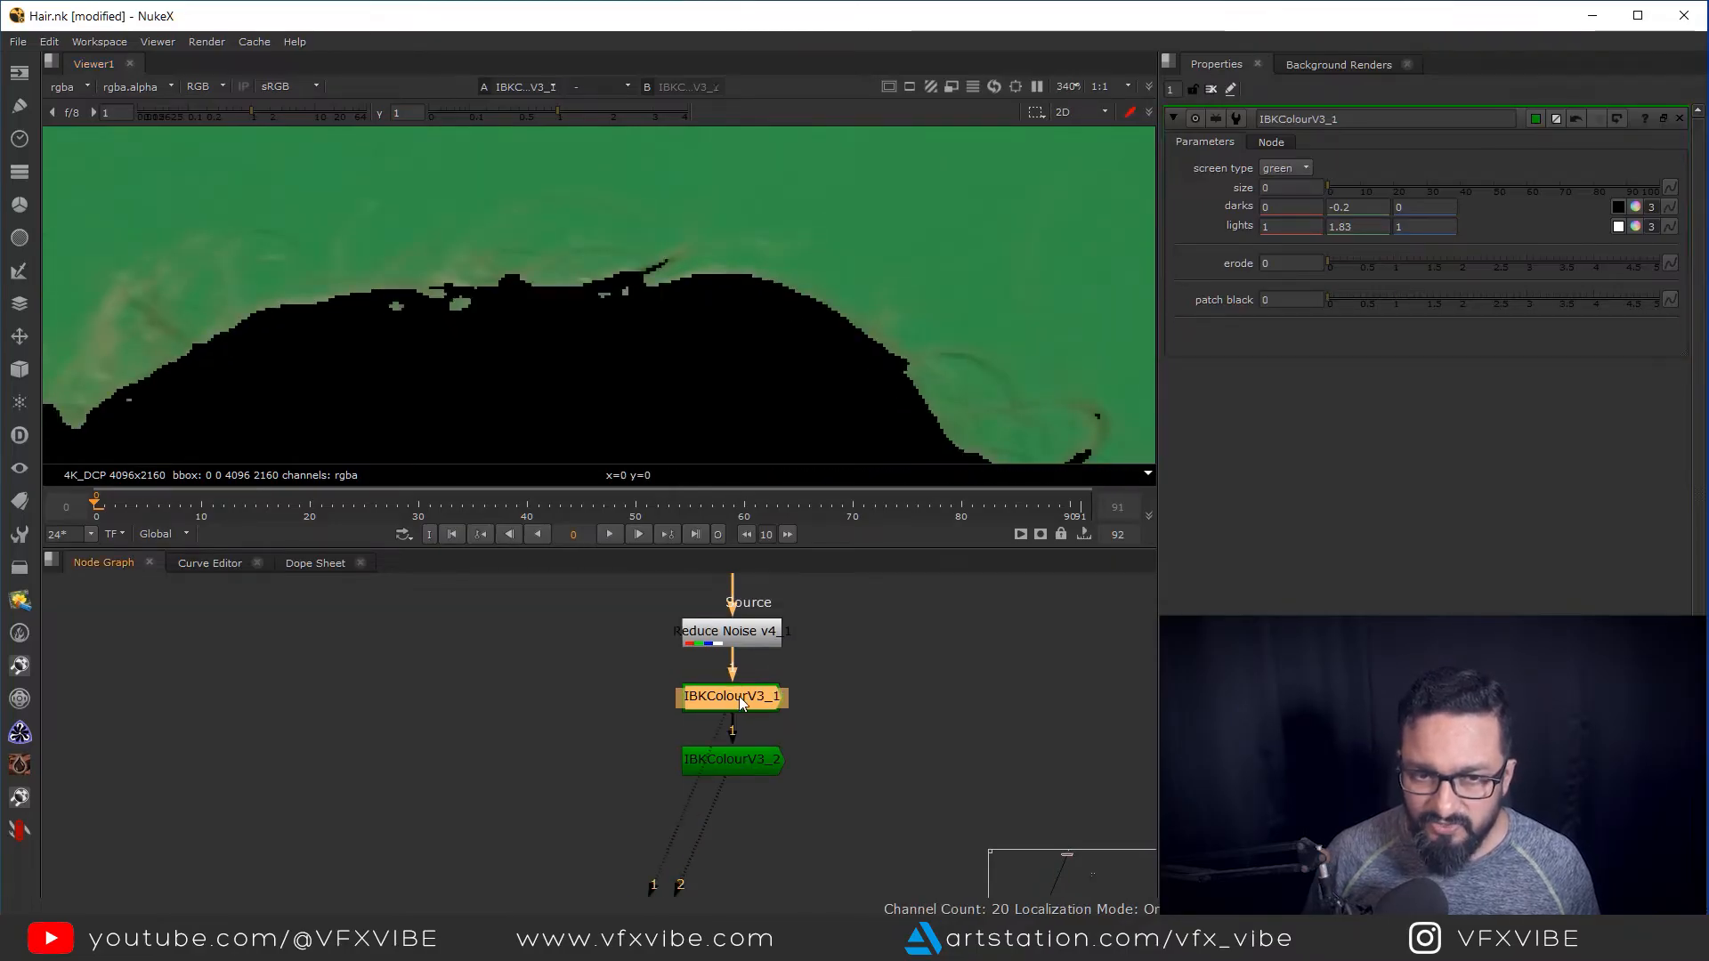
{"action": "left_click", "coordinate": [1264, 265]}
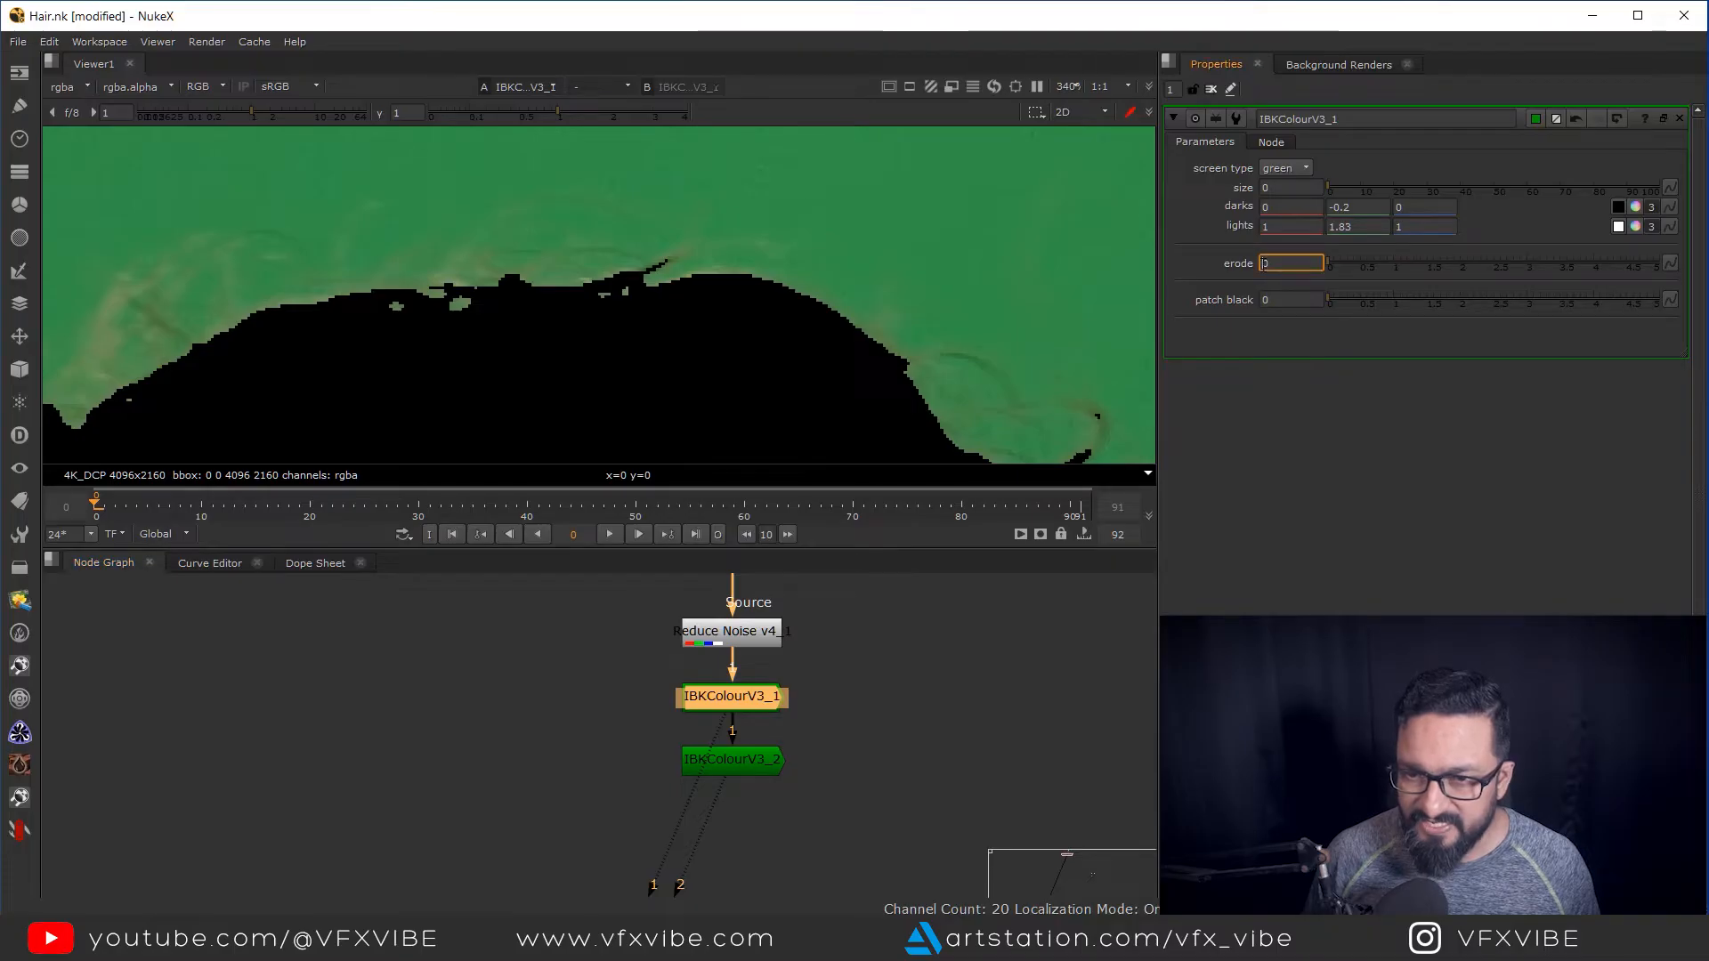
{"action": "scroll", "coordinate": [1264, 265], "scroll_direction": "up", "scroll_amount": 18}
{"action": "scroll", "coordinate": [1264, 265], "scroll_direction": "up", "scroll_amount": 20}
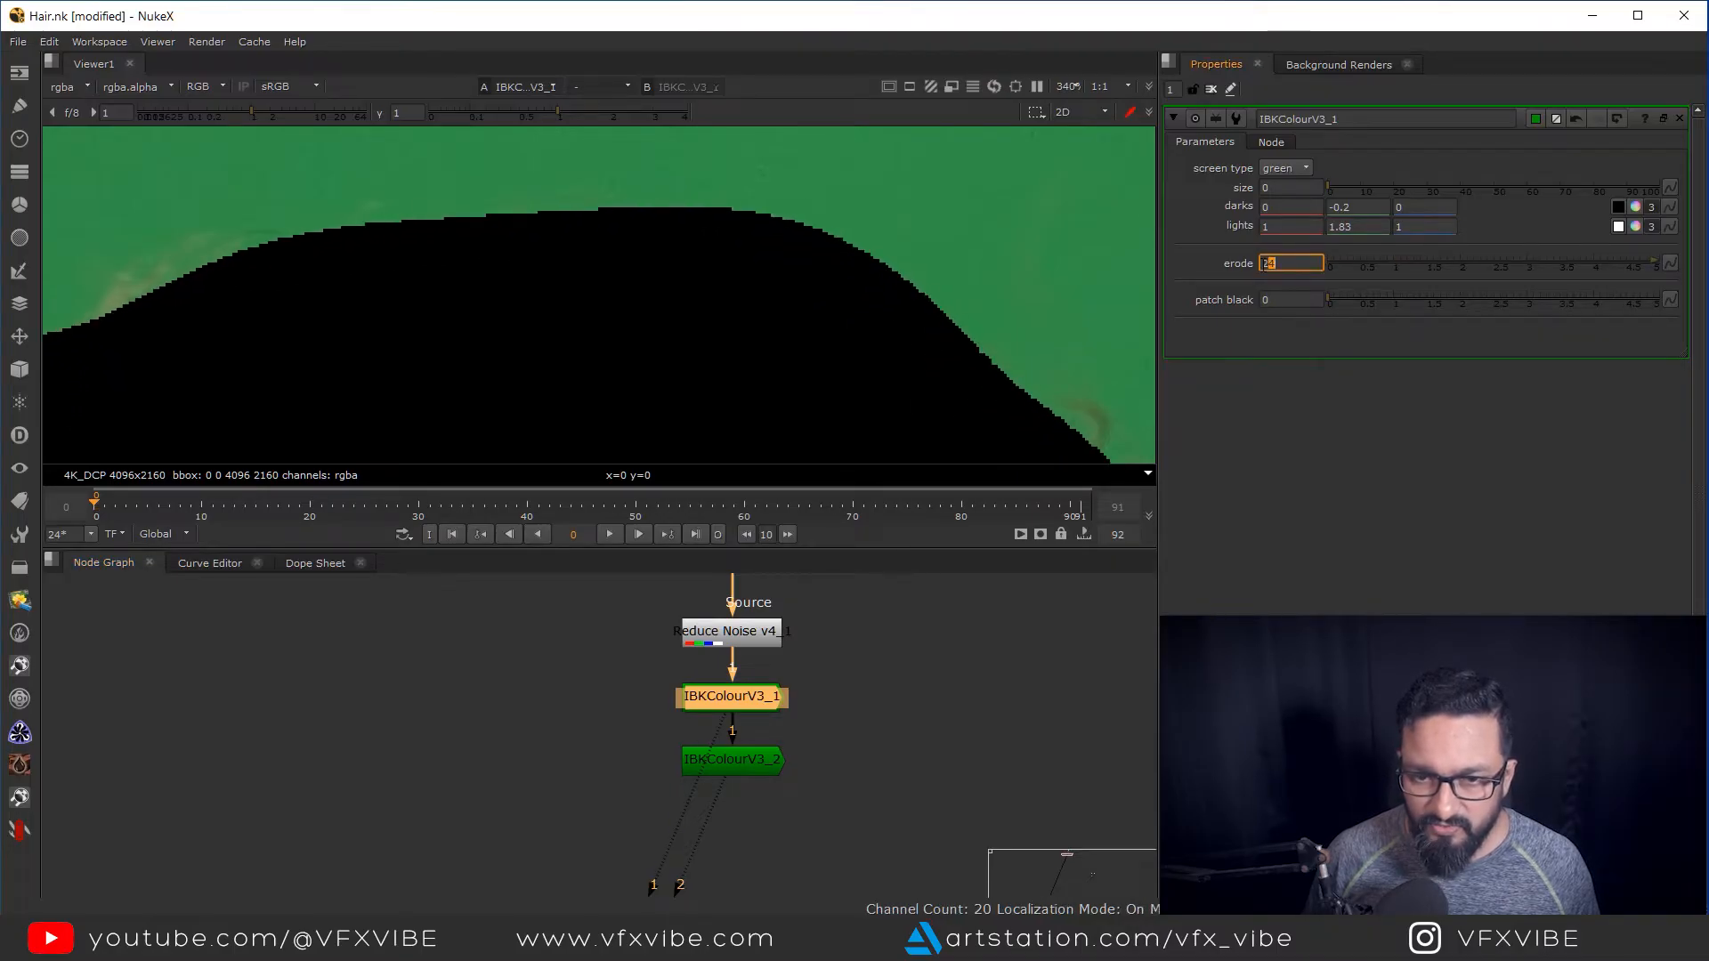
{"action": "scroll", "coordinate": [870, 350], "scroll_direction": "down", "scroll_amount": 6}
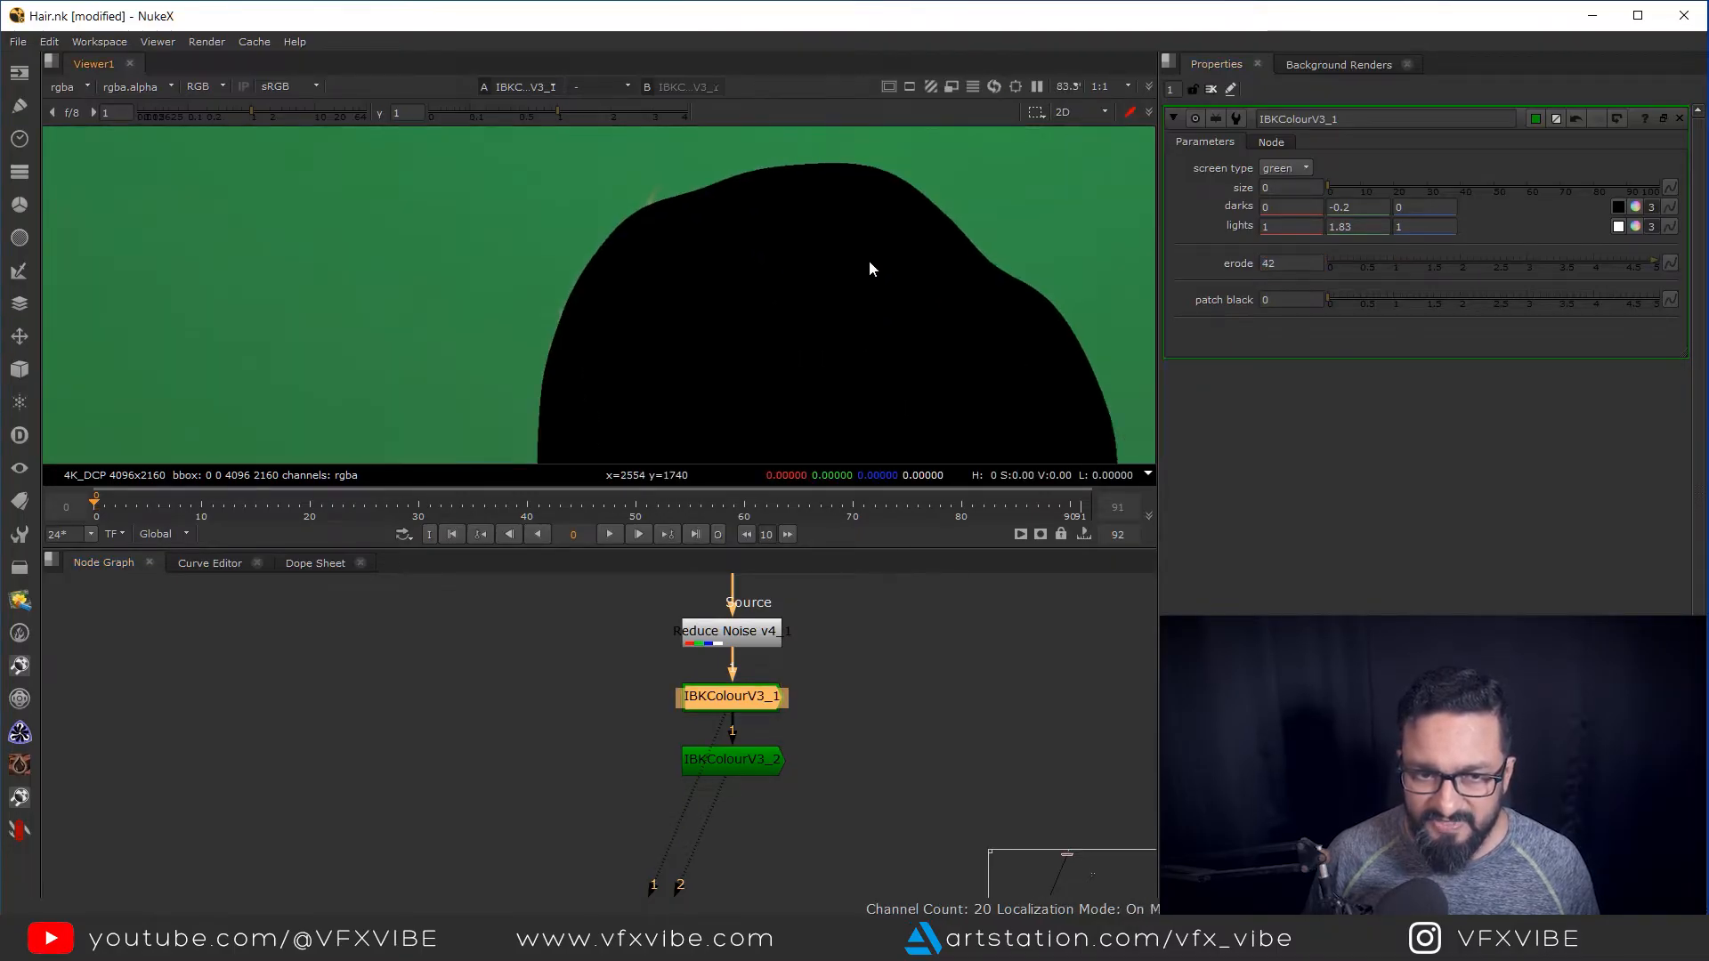
{"action": "scroll", "coordinate": [869, 260], "scroll_direction": "down", "scroll_amount": 7}
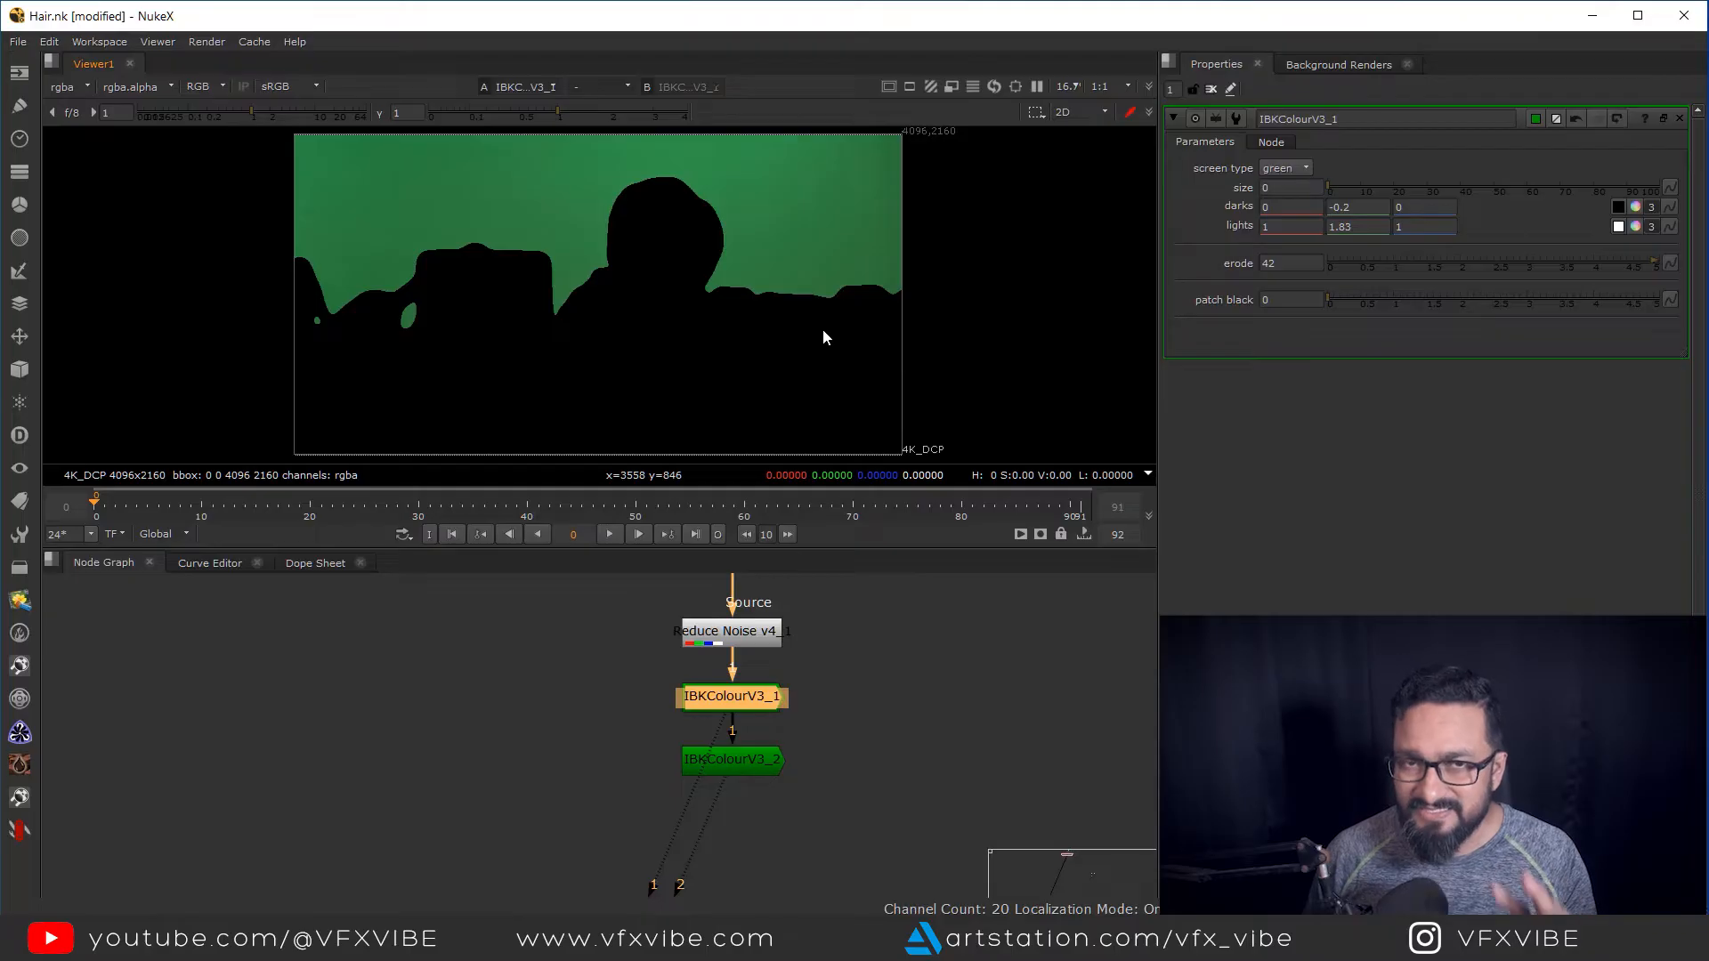
Show the IBKColourV3_2 output in the viewer and examine the edge around the head
{"action": "left_click", "coordinate": [740, 760]}
{"action": "key", "text": "1"}
{"action": "scroll", "coordinate": [676, 178], "scroll_direction": "up", "scroll_amount": 10}
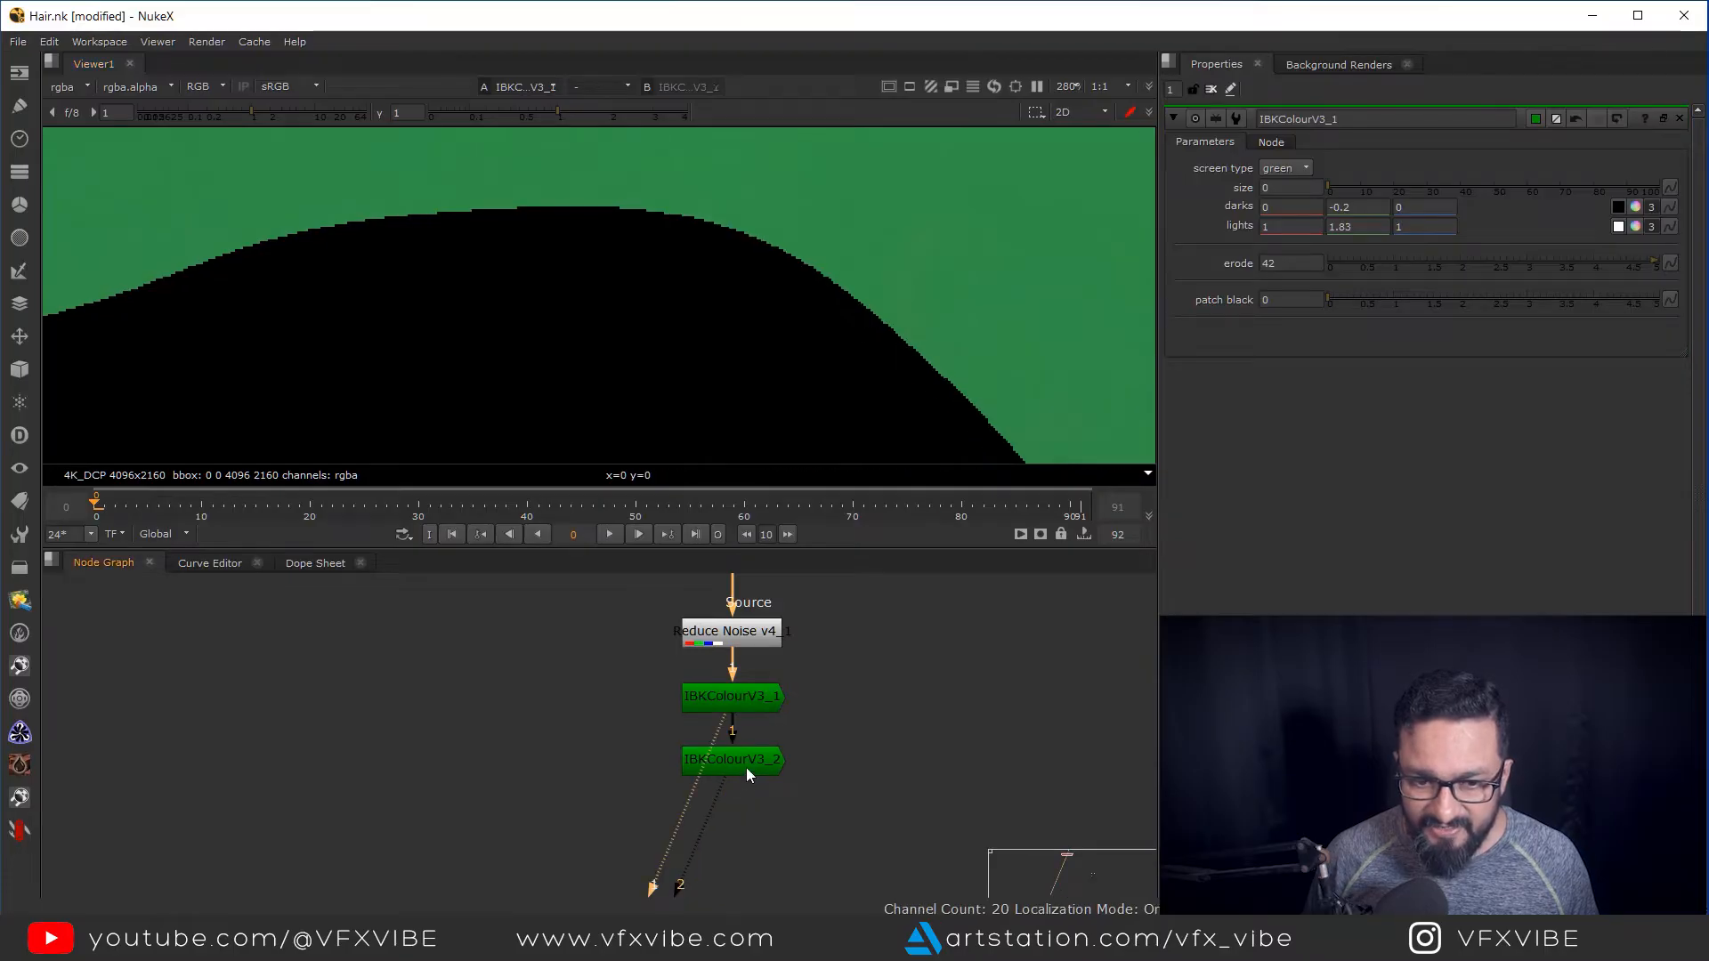
Add a copy of IBKColourV3_2 below it and set the copy's patch black to 2
{"action": "left_click_drag", "start_coordinate": [819, 739], "coordinate": [581, 820]}
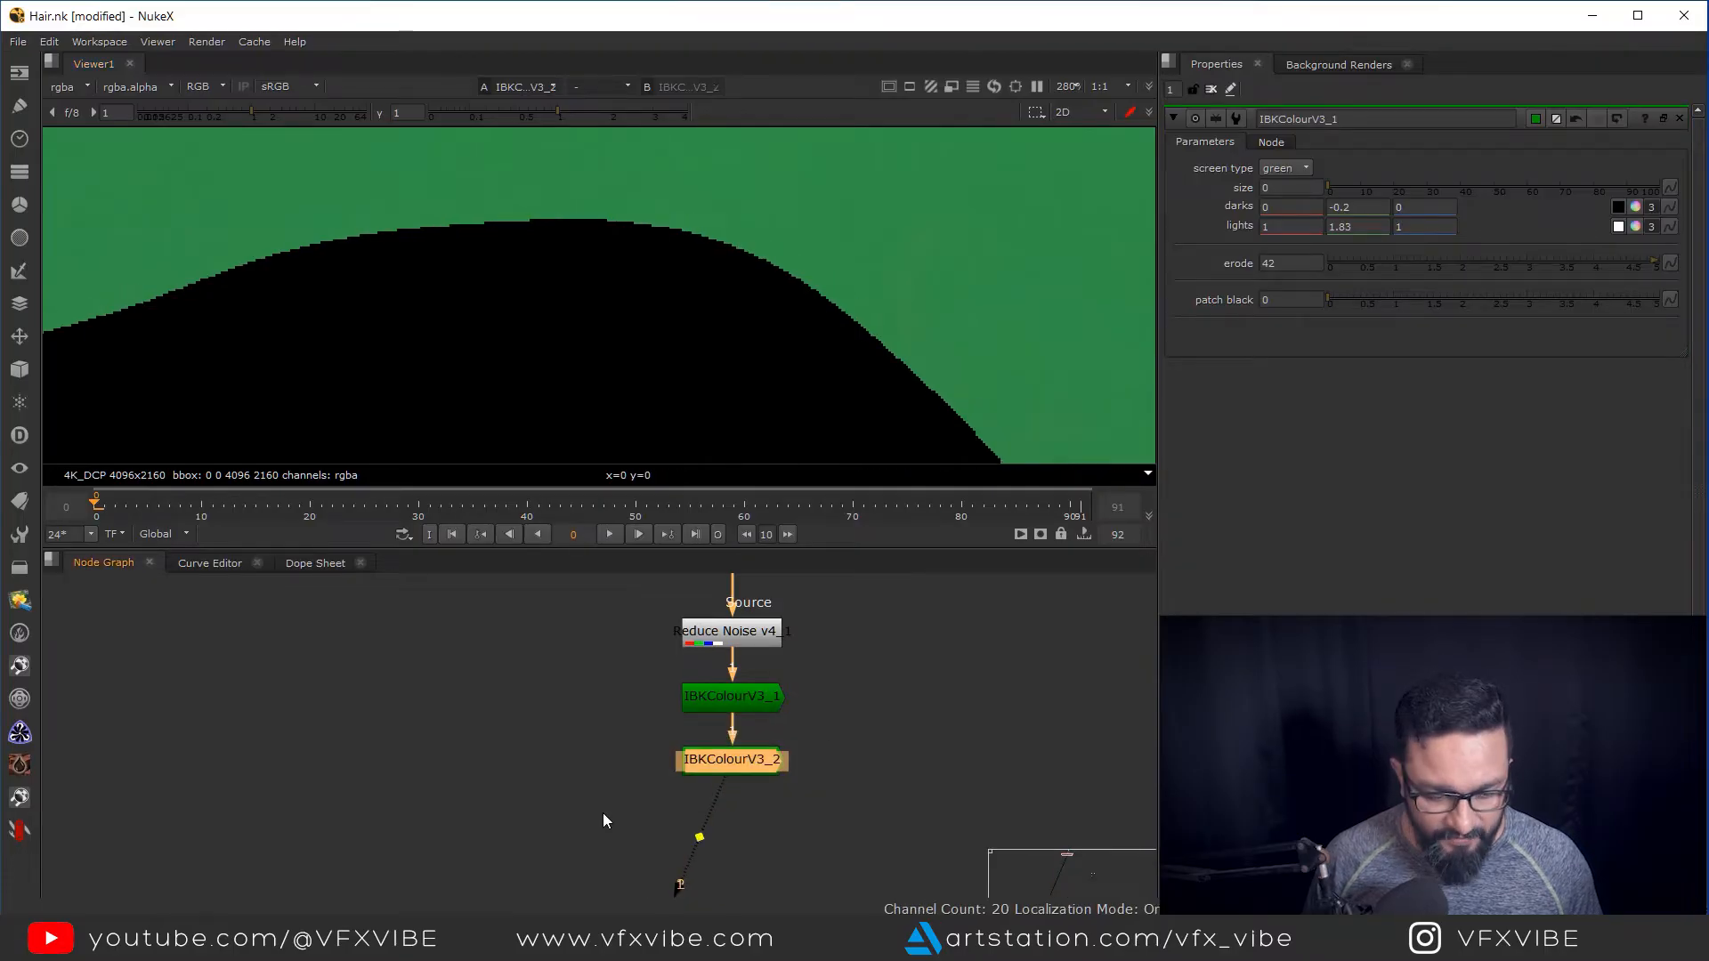
{"action": "key", "text": "ctrl+c"}
{"action": "left_click", "coordinate": [760, 831]}
{"action": "key", "text": "ctrl+v"}
{"action": "left_click_drag", "start_coordinate": [762, 830], "coordinate": [705, 815]}
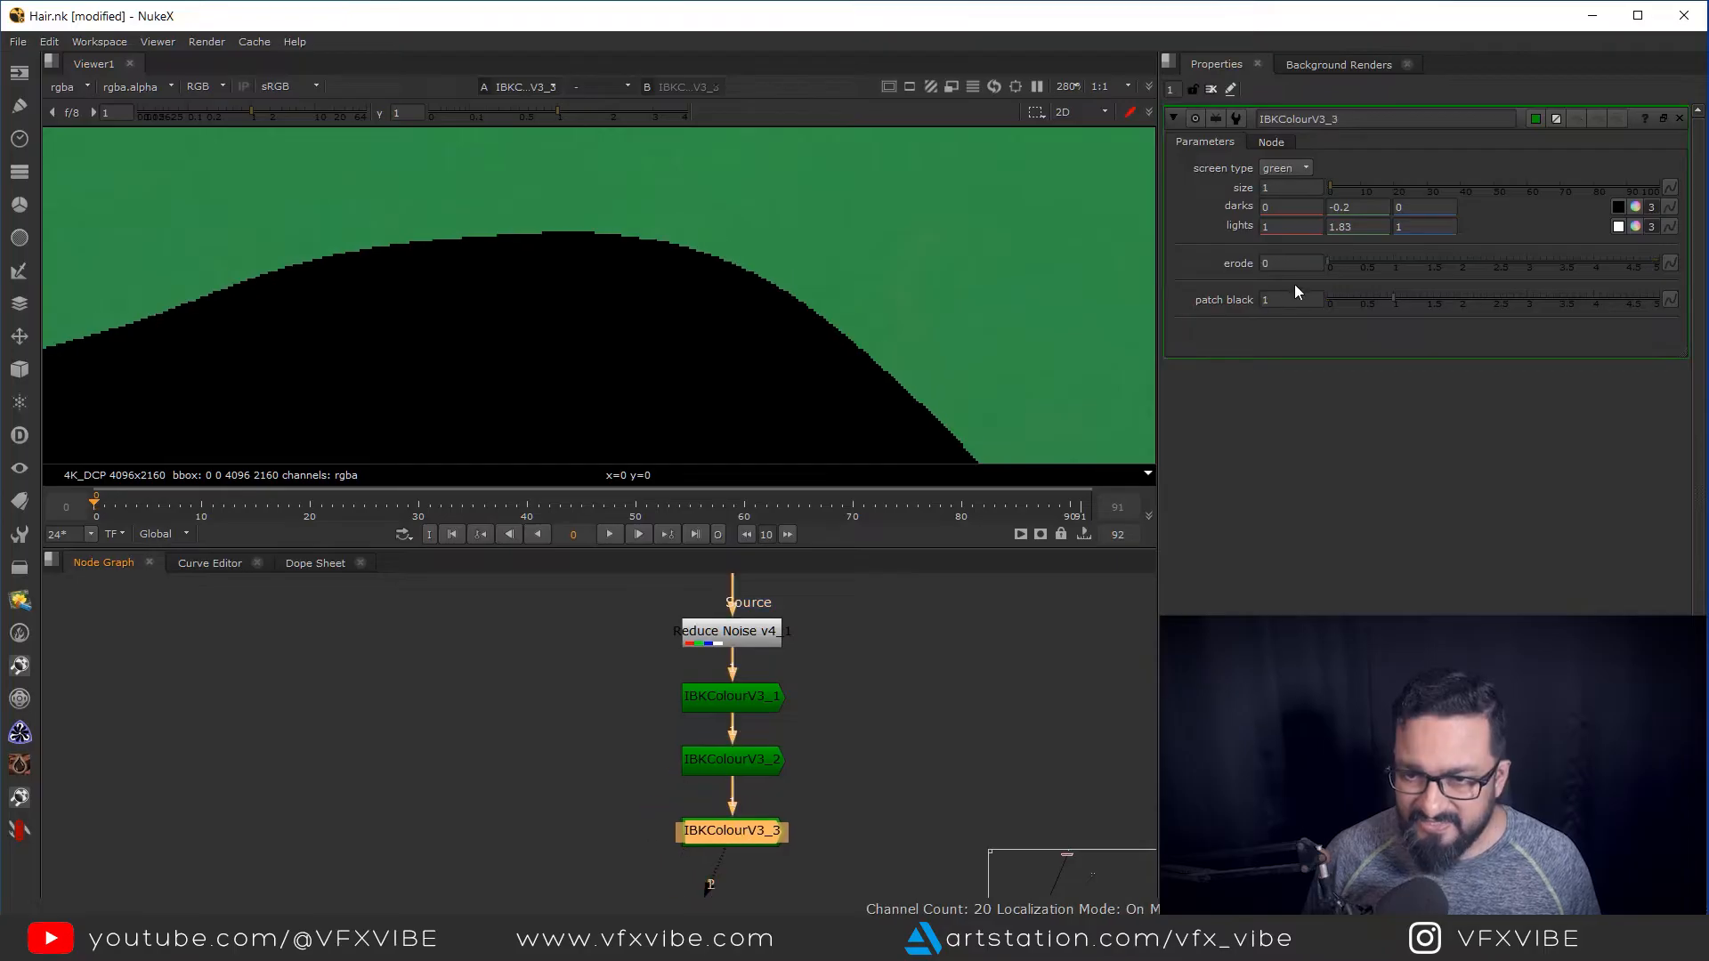
{"action": "double_click", "coordinate": [1294, 299]}
{"action": "type", "text": "2"}
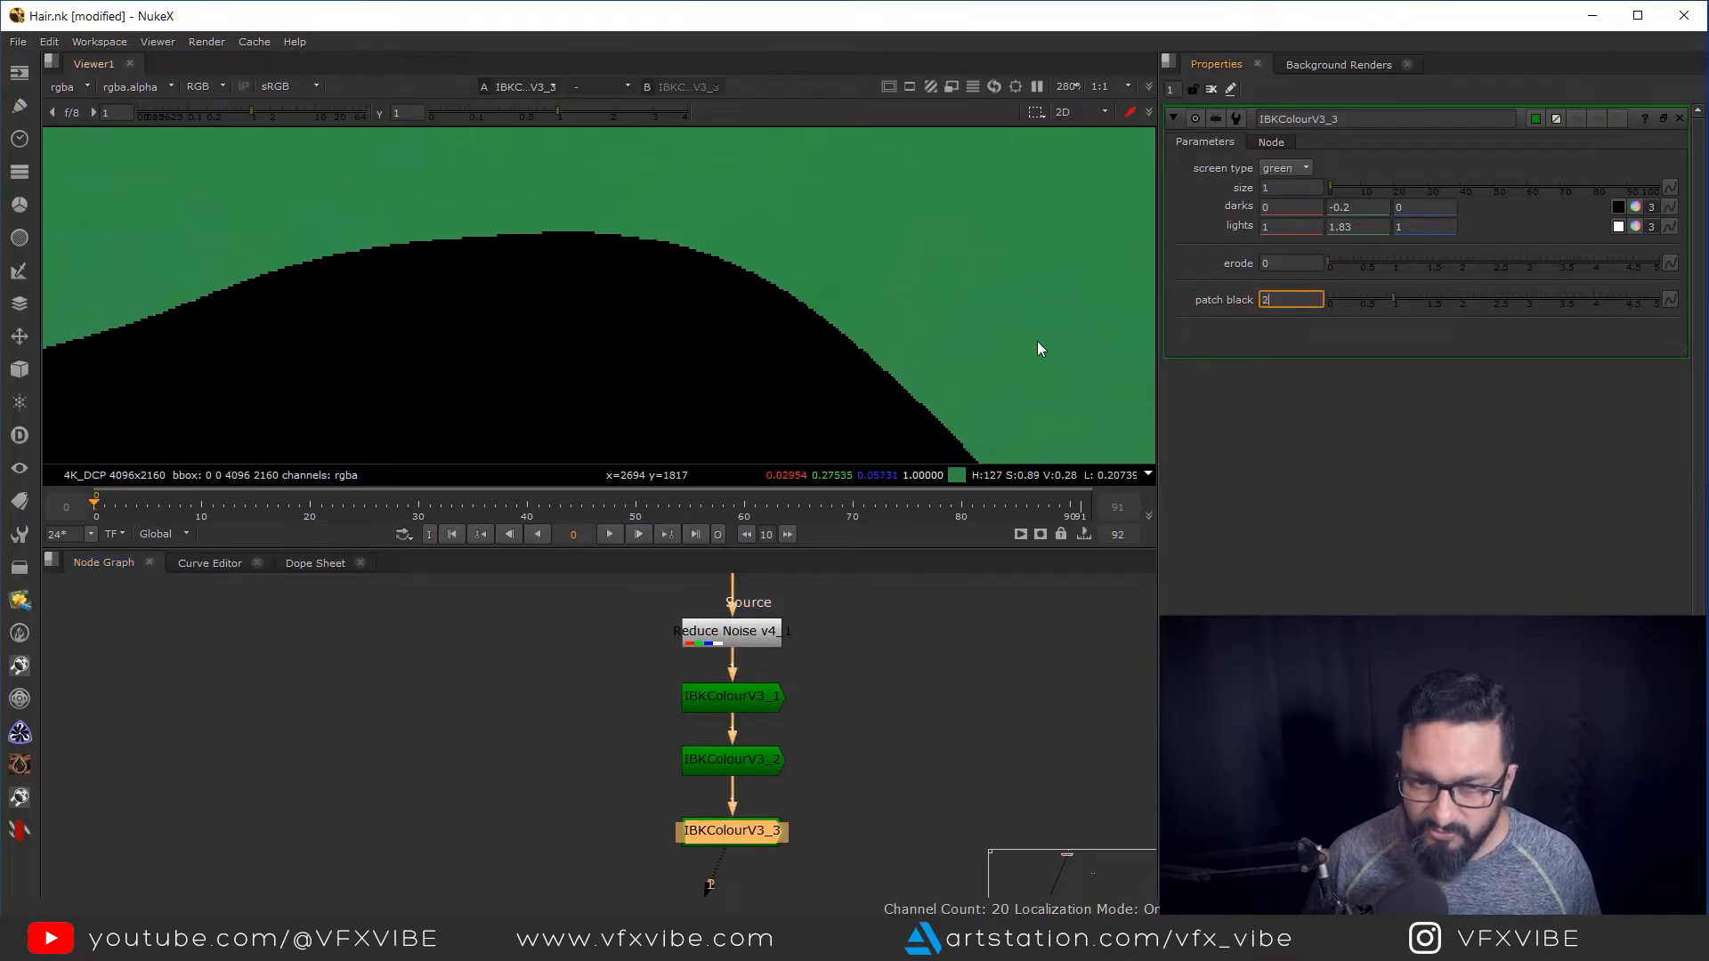
{"action": "key", "text": "Return"}
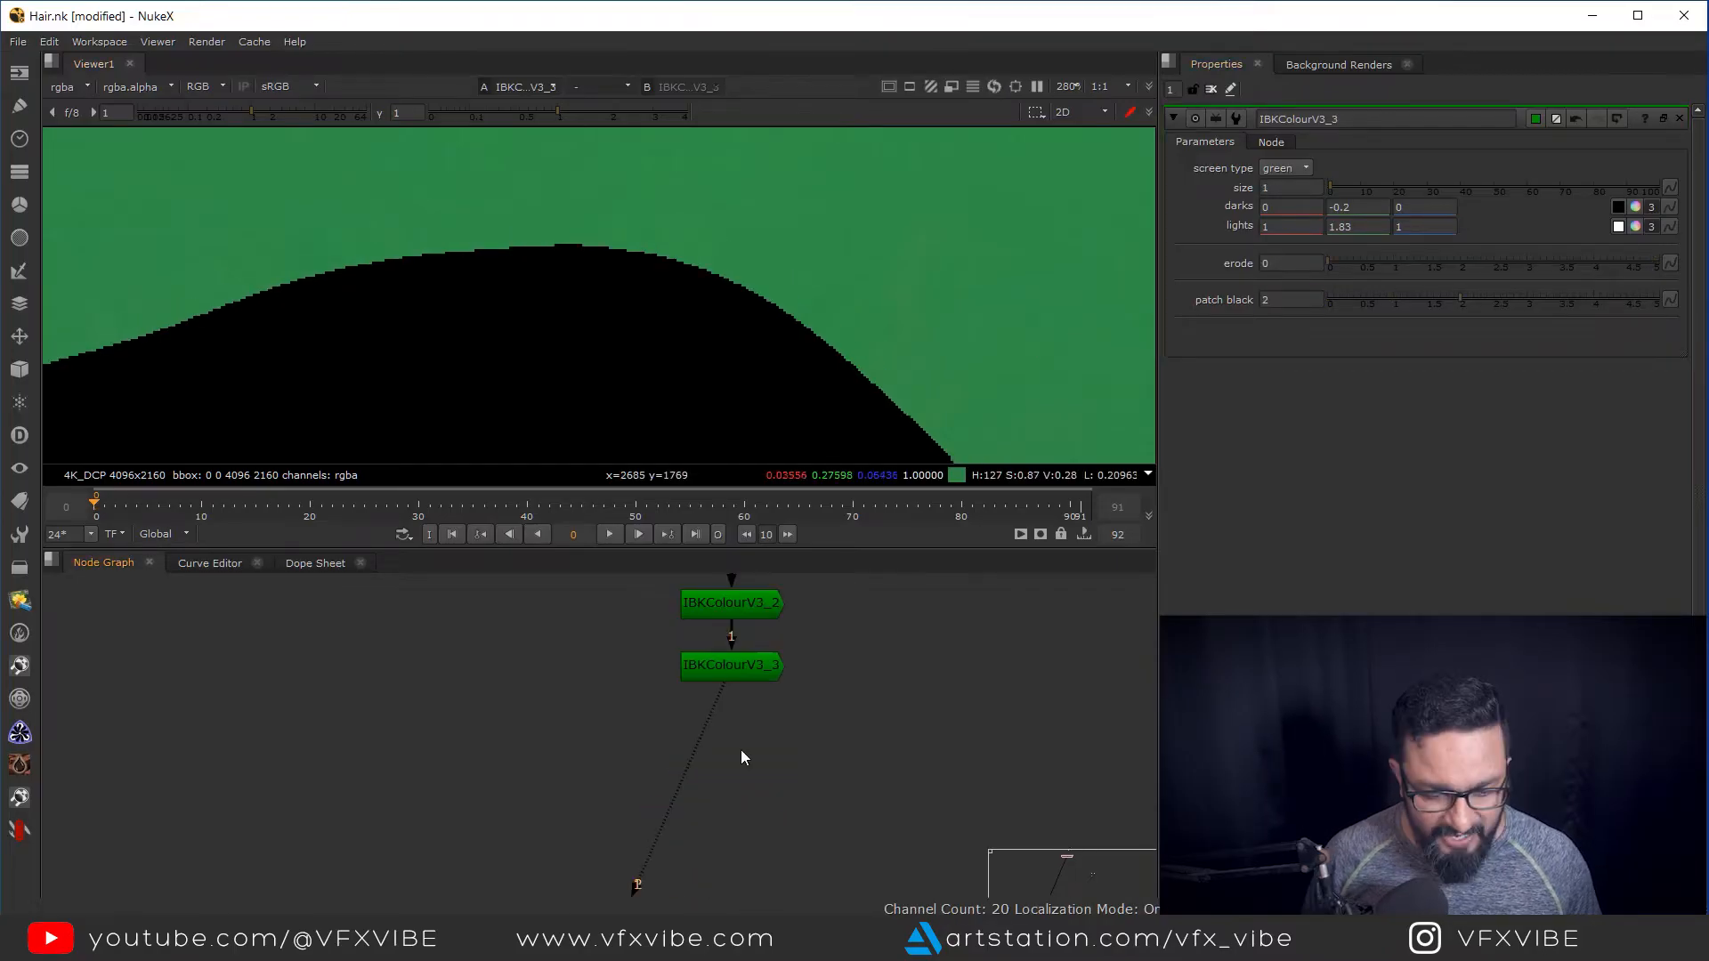
Add a fourth IBKColourV3 node to the chain, view its output and set its patch black to 4
{"action": "key", "text": "ctrl+v"}
{"action": "mouse_move", "coordinate": [751, 750]}
{"action": "left_mouse_down"}
{"action": "mouse_move", "coordinate": [709, 732]}
{"action": "mouse_move", "coordinate": [741, 752]}
{"action": "left_mouse_up"}
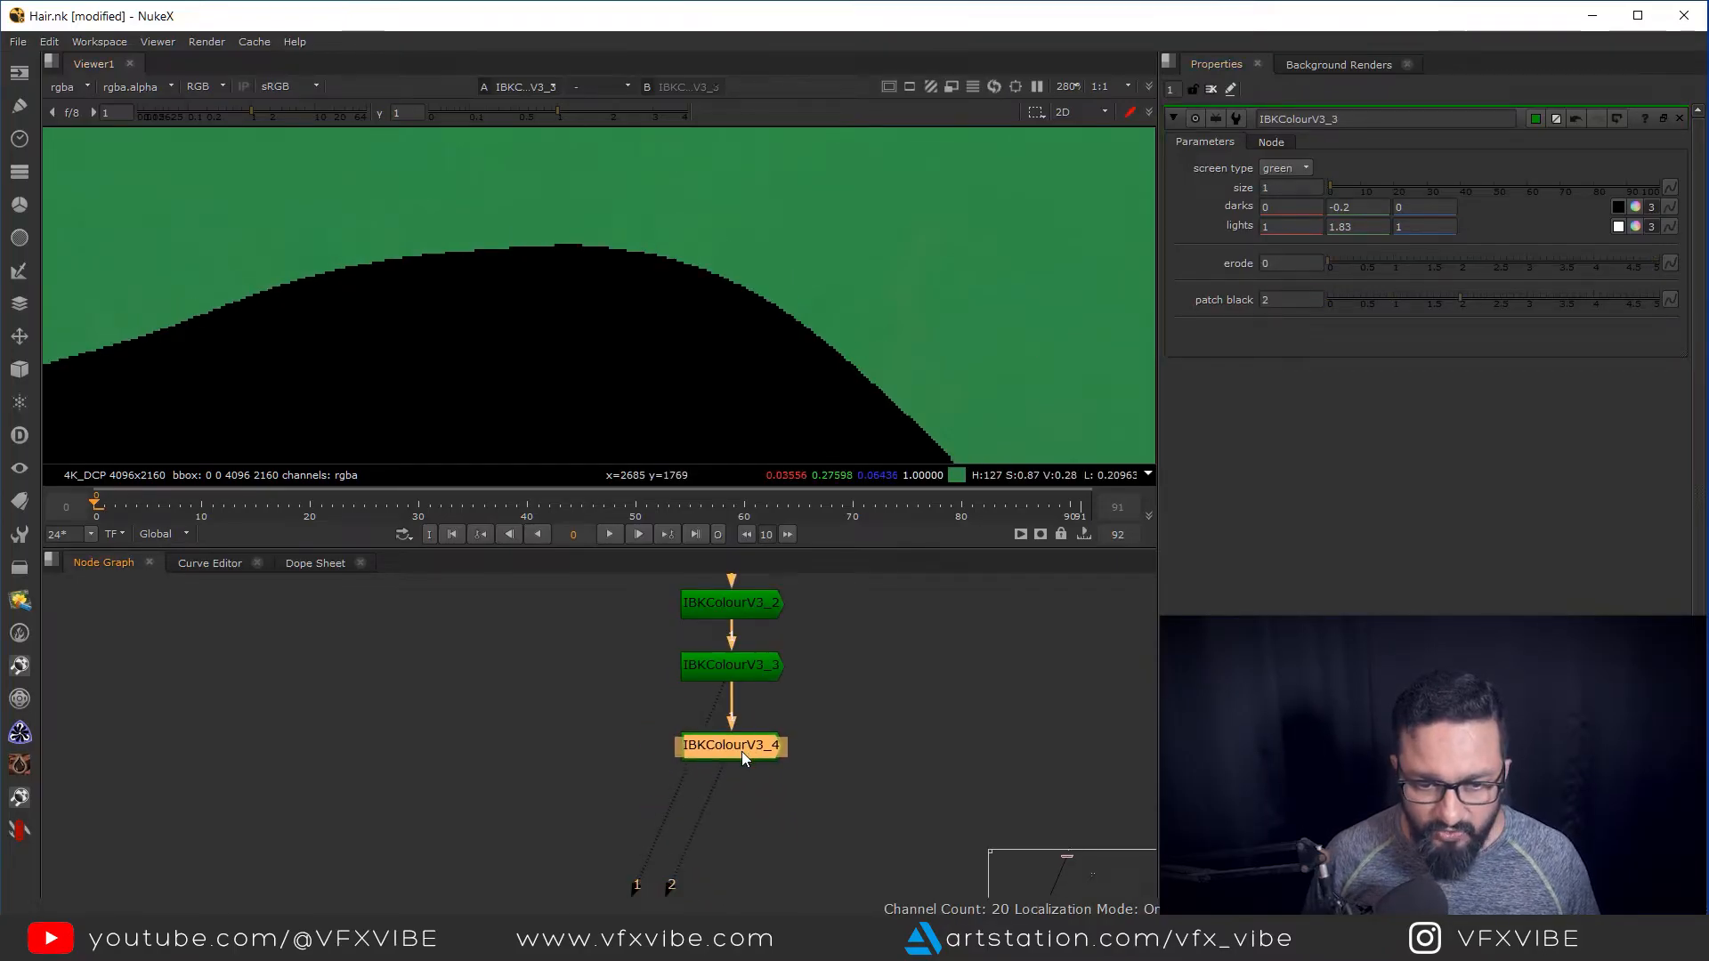
{"action": "key", "text": "1"}
{"action": "double_click", "coordinate": [741, 753]}
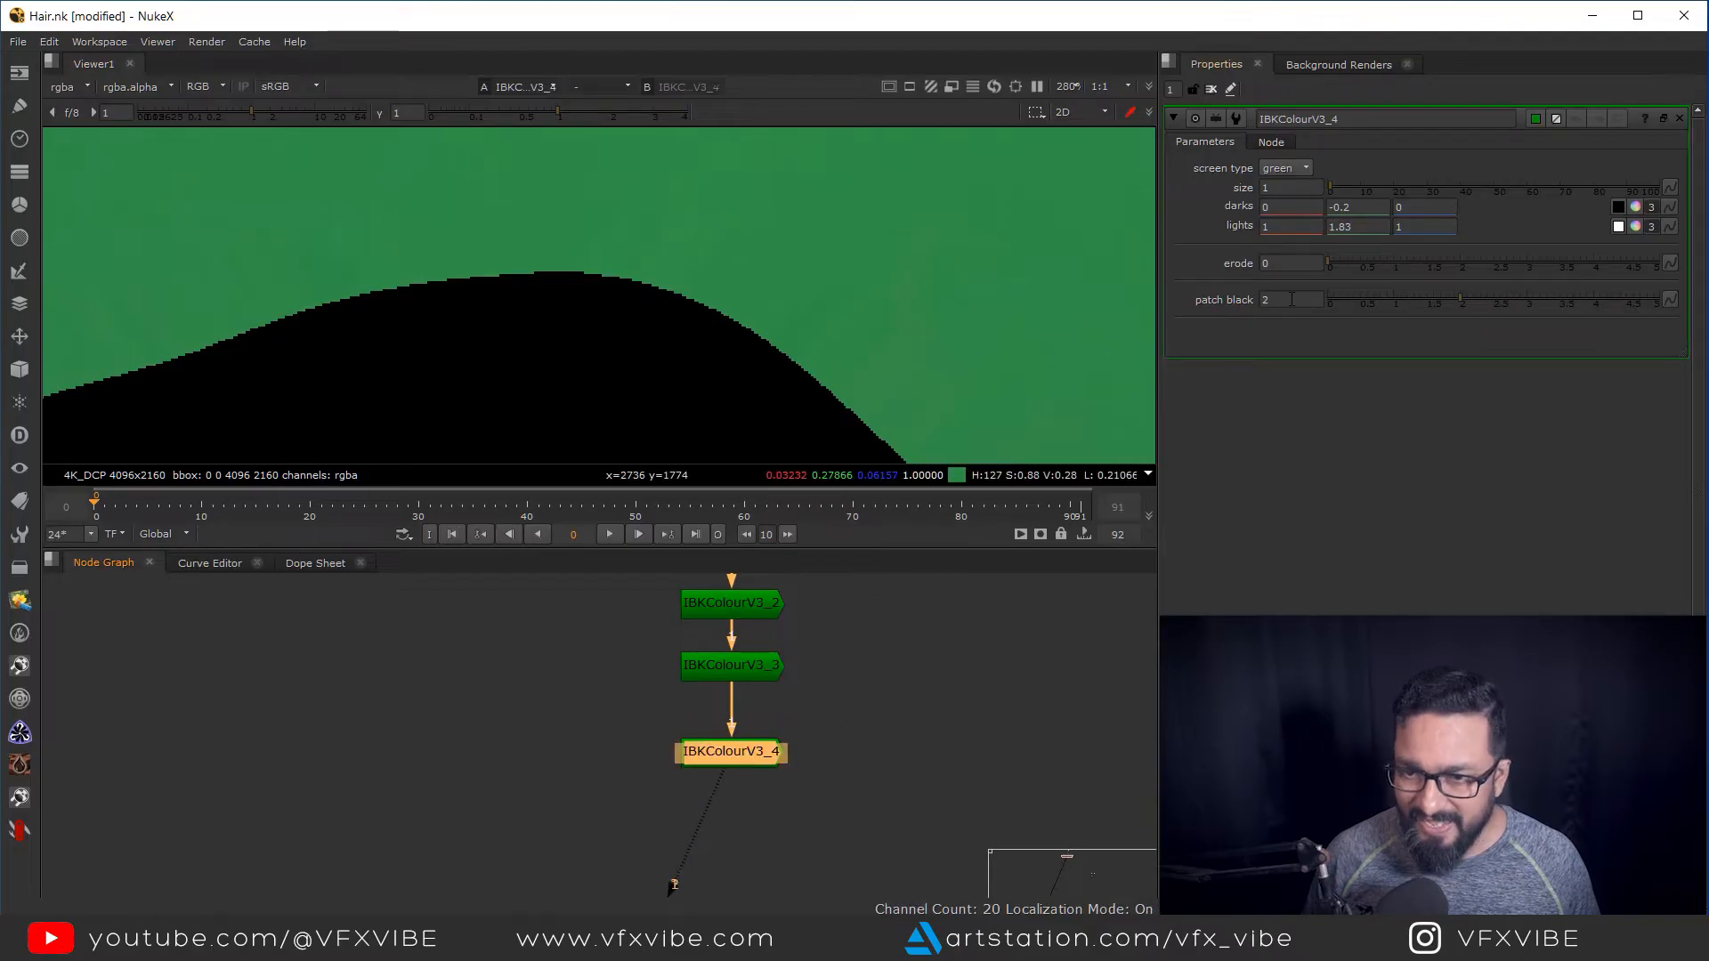
{"action": "left_click_drag", "start_coordinate": [1284, 300], "coordinate": [1081, 328]}
{"action": "type", "text": "4"}
{"action": "key", "text": "Return"}
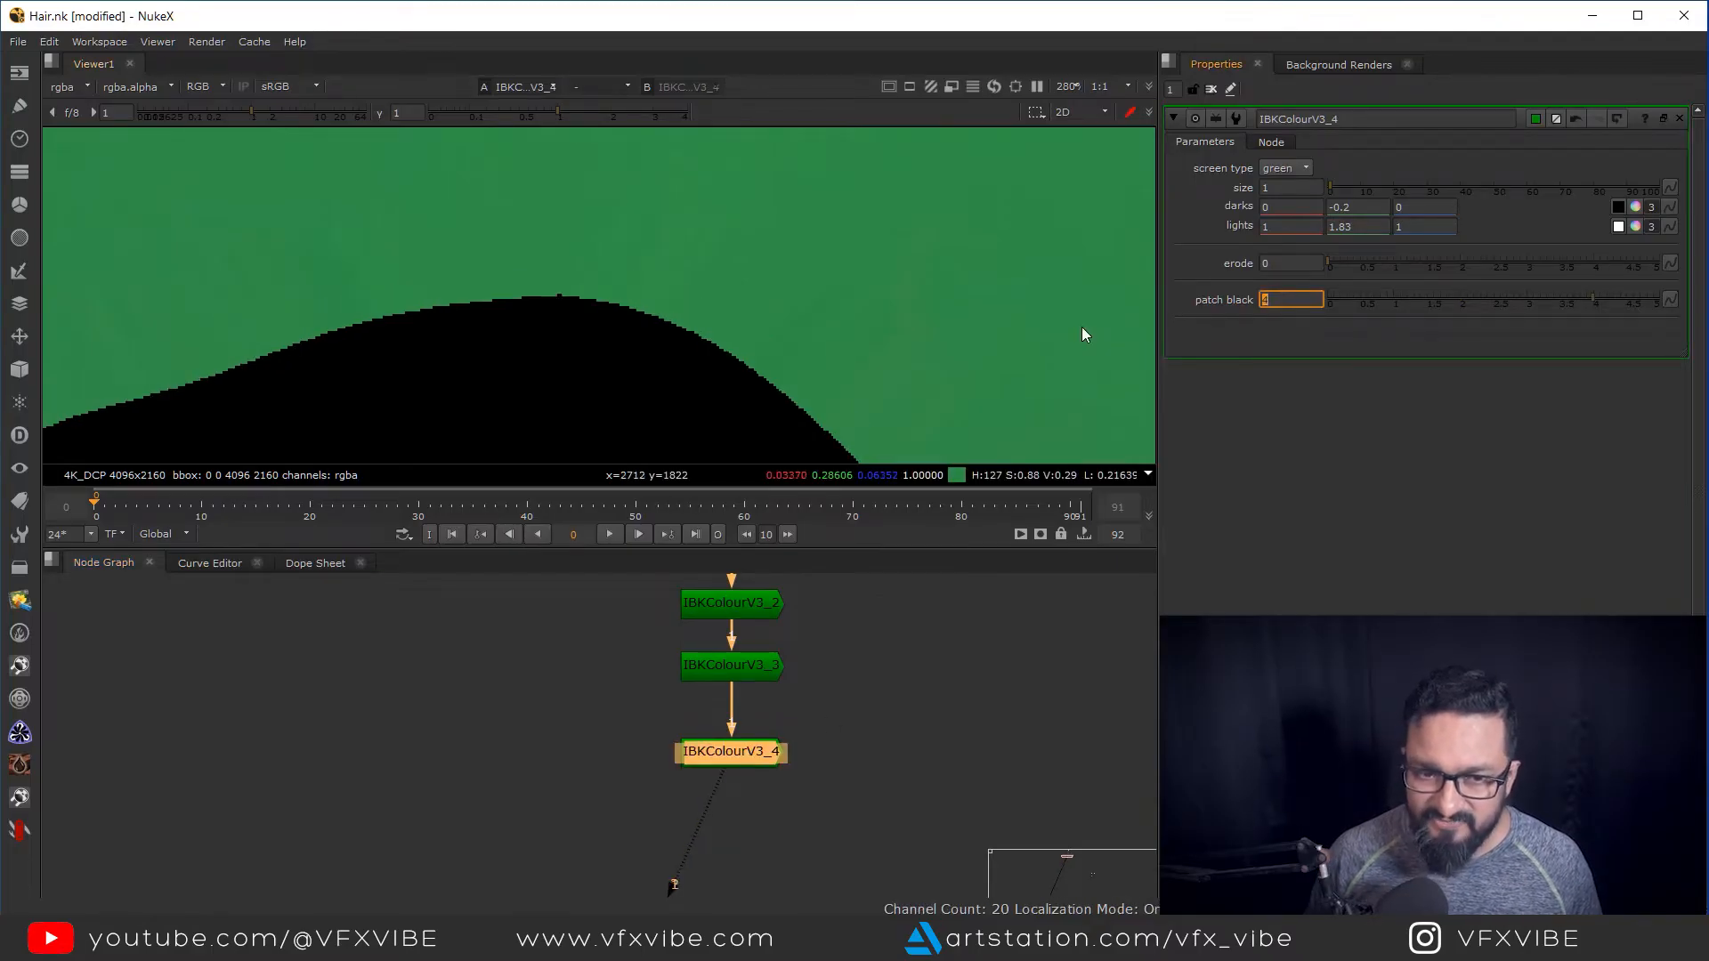
Add a fifth IBKColourV3 node below IBKColourV3_4 and set its patch black to 8
{"action": "left_click_drag", "start_coordinate": [787, 673], "coordinate": [789, 617]}
{"action": "left_click_drag", "start_coordinate": [618, 669], "coordinate": [853, 755]}
{"action": "left_click_drag", "start_coordinate": [753, 703], "coordinate": [753, 695]}
{"action": "left_click_drag", "start_coordinate": [847, 641], "coordinate": [611, 750]}
{"action": "left_click_drag", "start_coordinate": [758, 804], "coordinate": [762, 676]}
{"action": "left_click", "coordinate": [766, 674]}
{"action": "key", "text": "ctrl+v"}
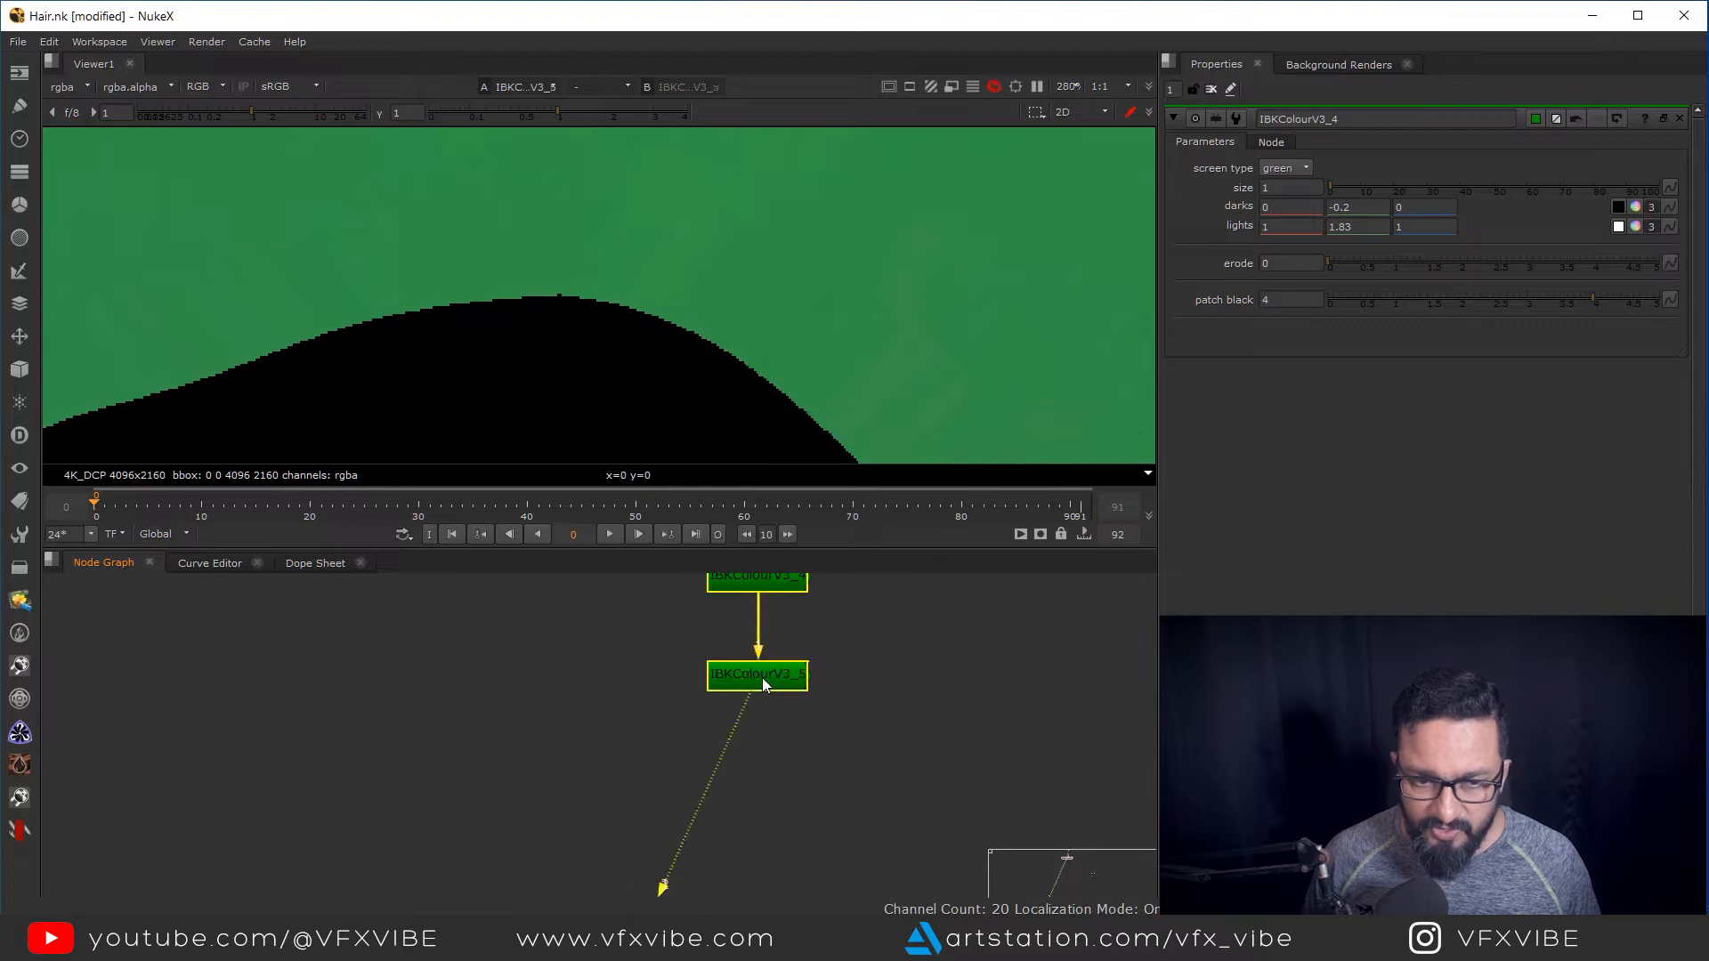
{"action": "double_click", "coordinate": [763, 679]}
{"action": "double_click", "coordinate": [1282, 300]}
{"action": "type", "text": "8"}
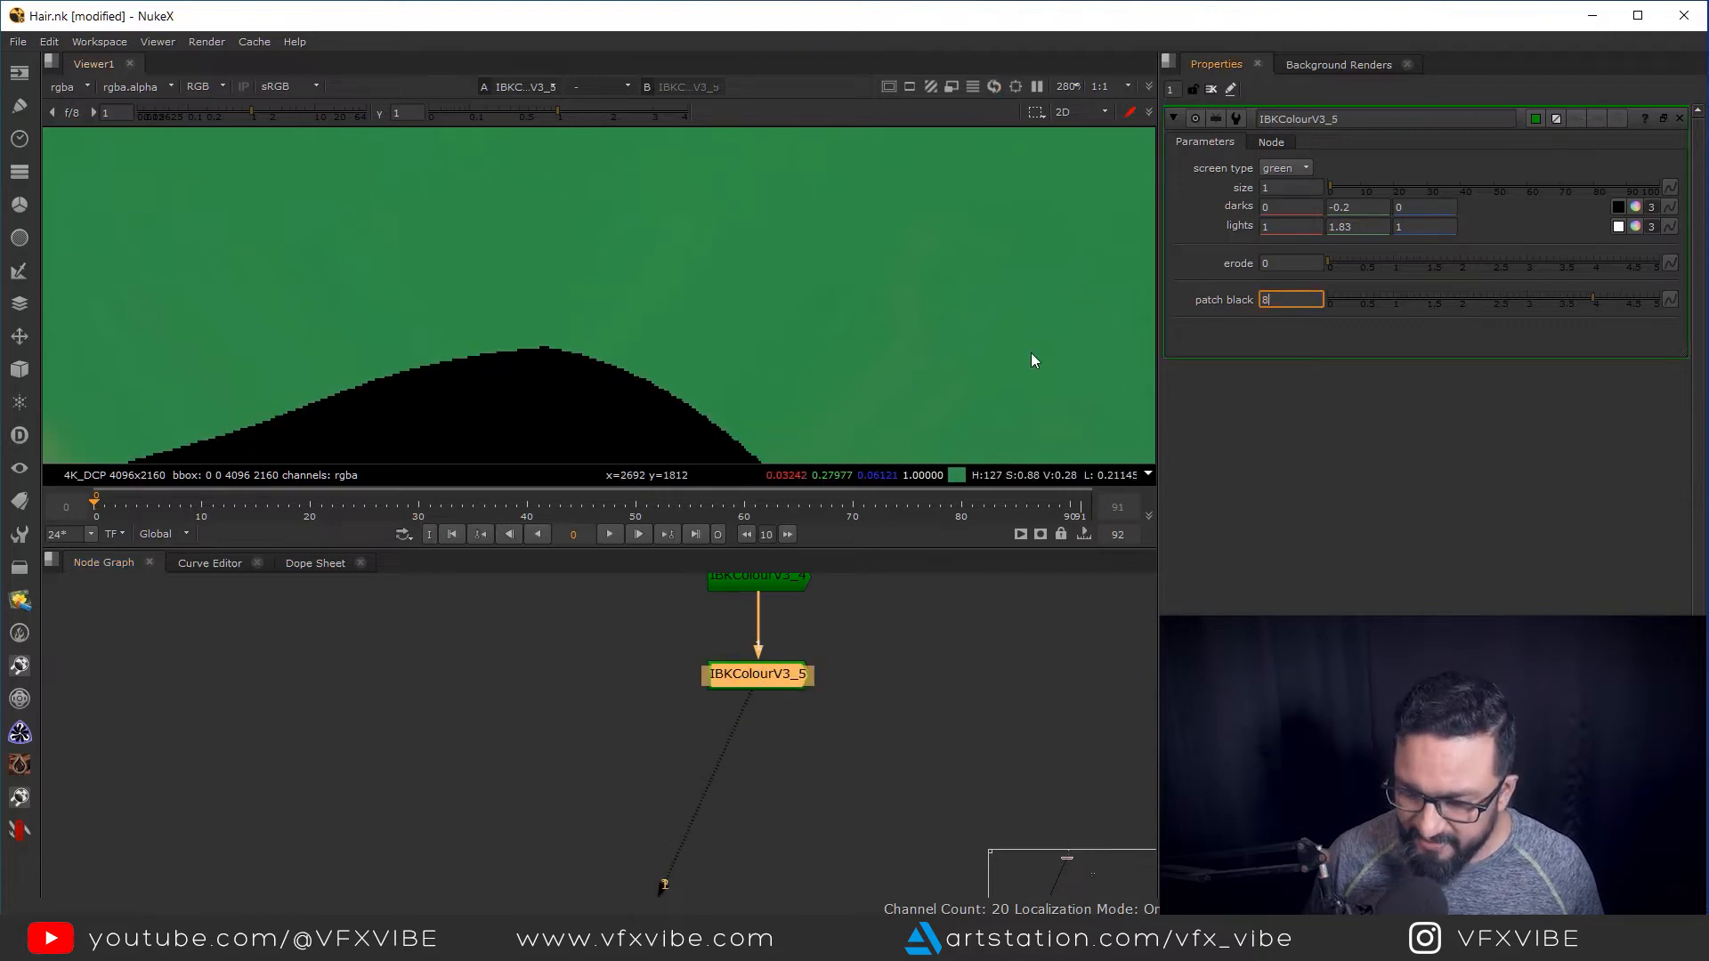
{"action": "key", "text": "Return"}
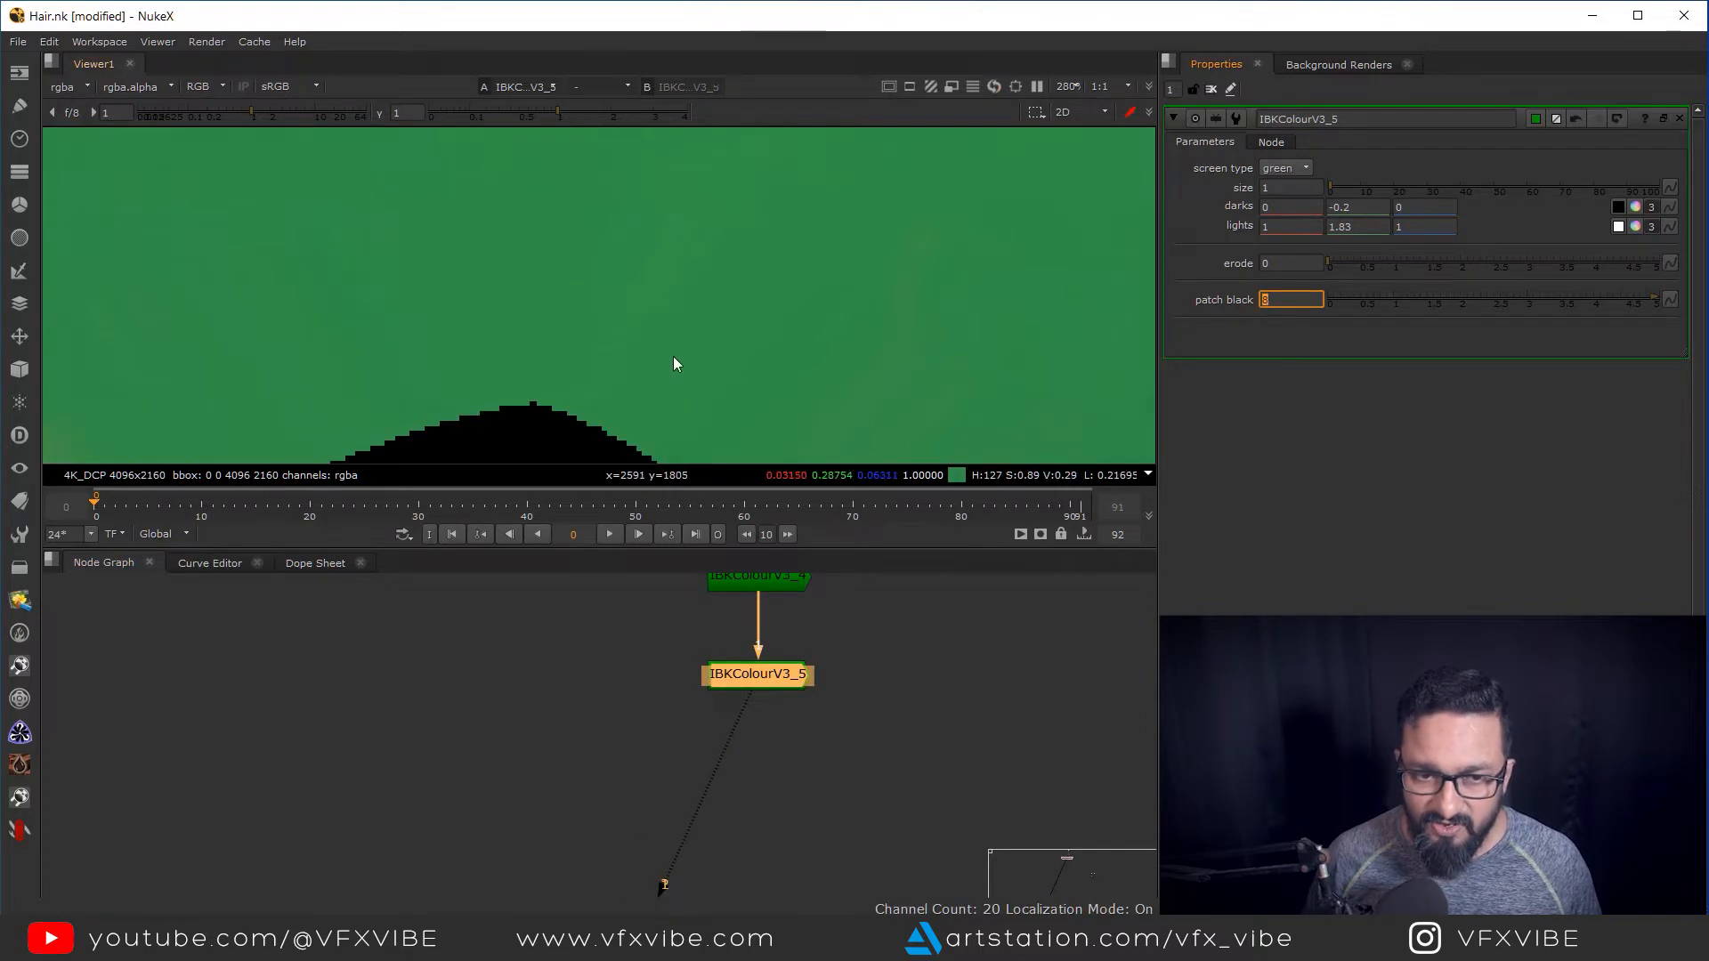
{"action": "key", "text": "f"}
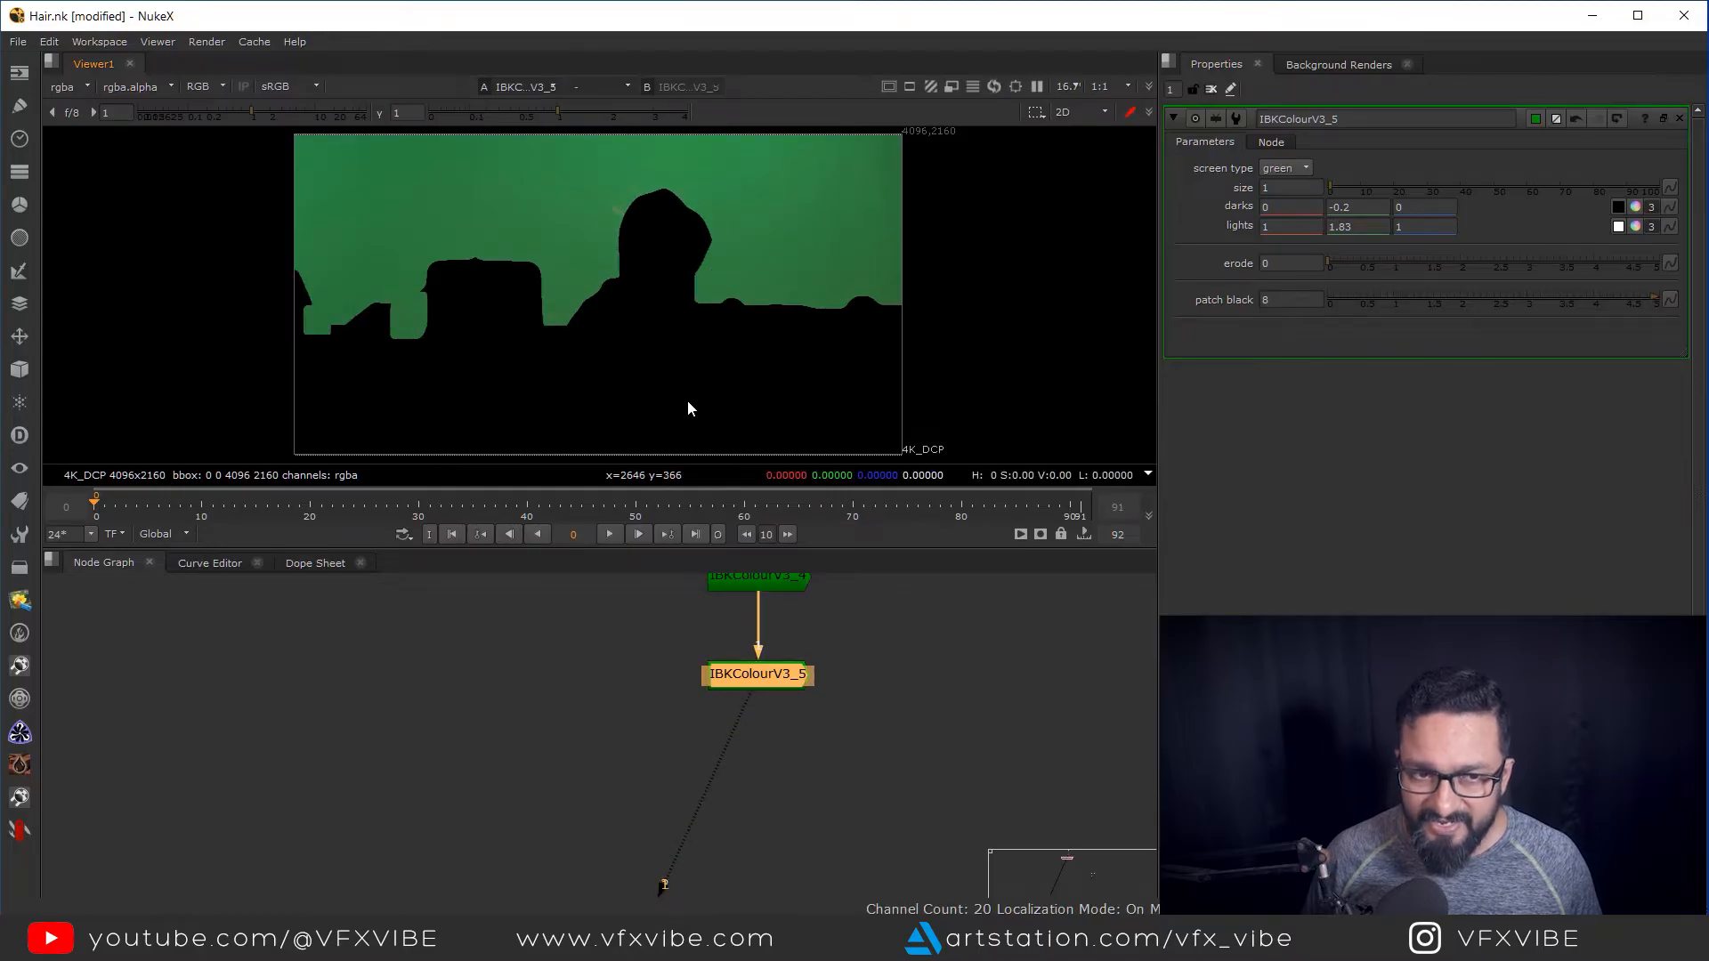
Extend the clean-plate chain down to an eighth IBKColourV3 node with patch black set to 184
{"action": "left_click_drag", "start_coordinate": [789, 668], "coordinate": [774, 659]}
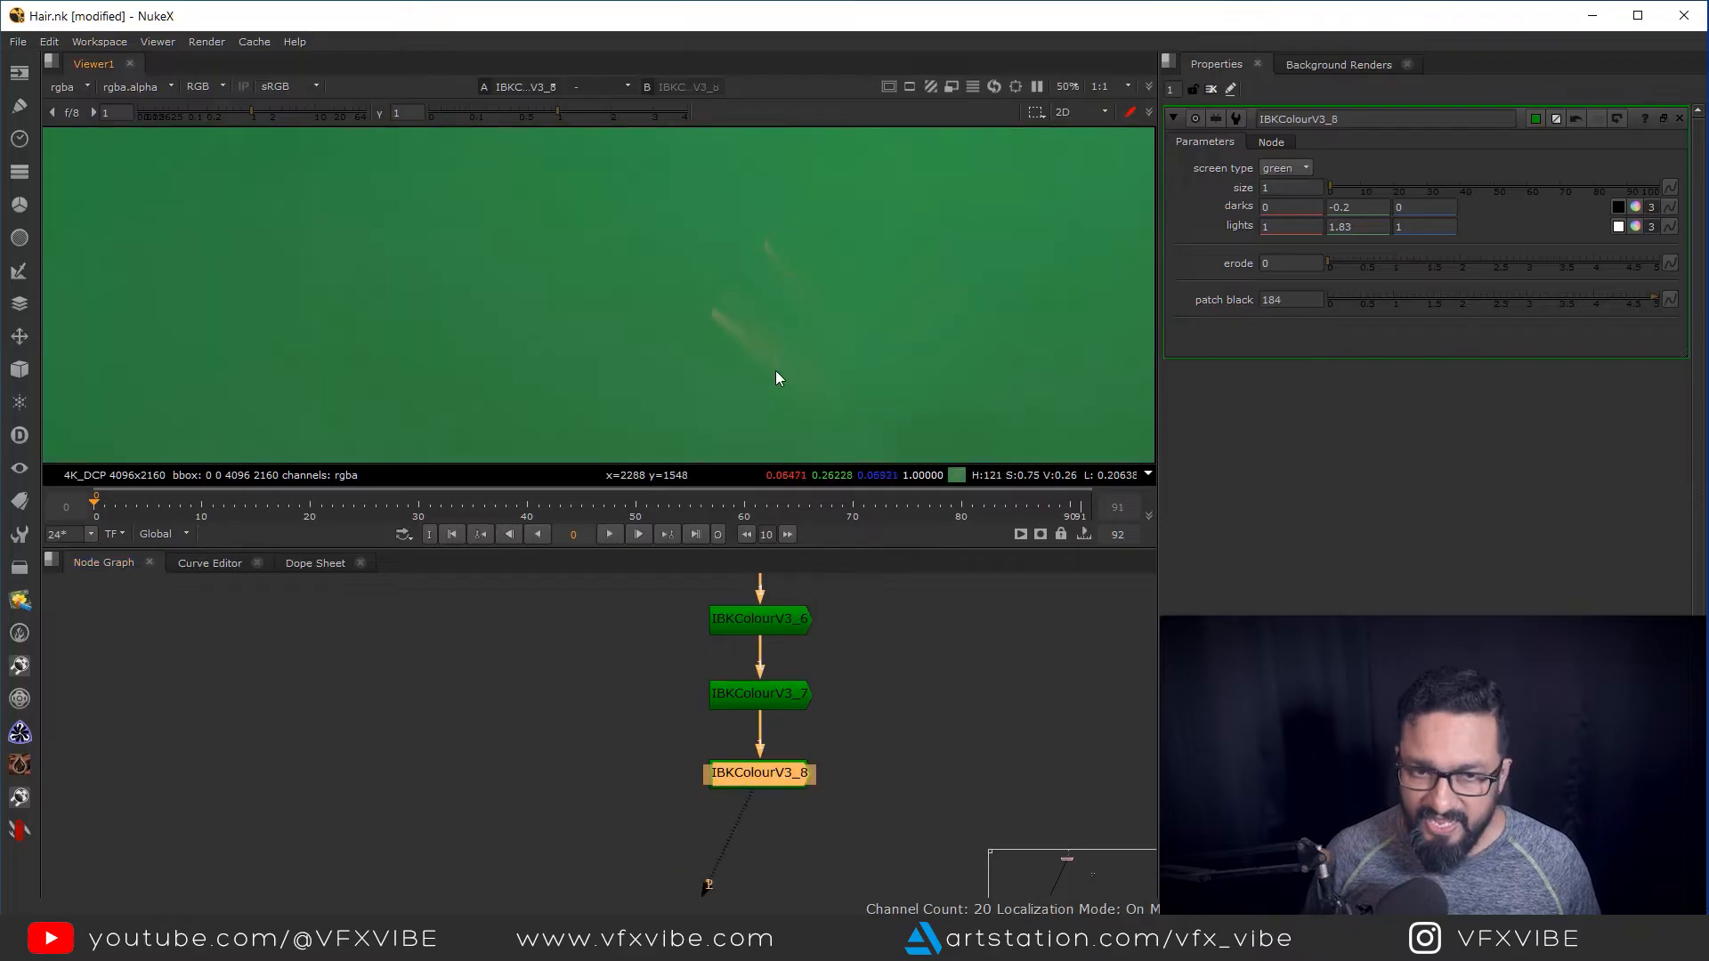
{"action": "left_click_drag", "start_coordinate": [776, 370], "coordinate": [723, 371]}
Raise the erode of IBKColourV3_1 to 72 to clear the leftover hair traces, and check the whole clean plate
{"action": "mouse_move", "coordinate": [785, 641]}
{"action": "left_mouse_down"}
{"action": "mouse_move", "coordinate": [786, 782]}
{"action": "mouse_move", "coordinate": [804, 763]}
{"action": "left_mouse_up"}
{"action": "scroll", "coordinate": [680, 289], "scroll_direction": "down", "scroll_amount": 3}
{"action": "scroll", "coordinate": [666, 383], "scroll_direction": "up", "scroll_amount": 4}
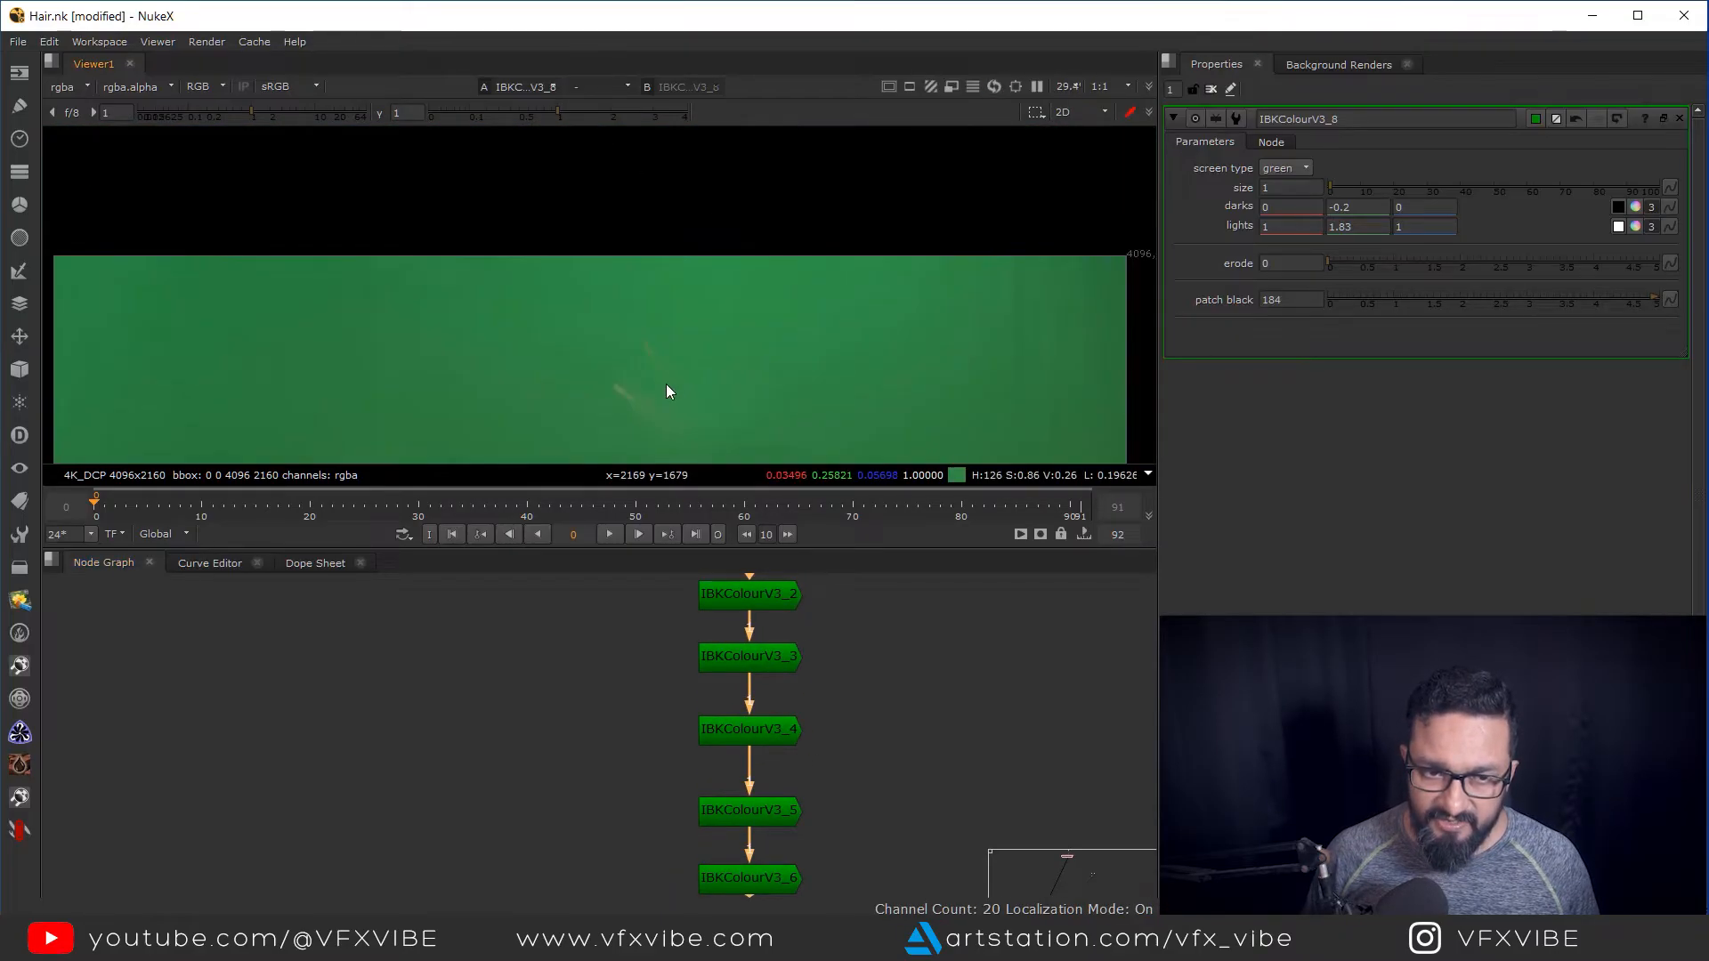
{"action": "left_click_drag", "start_coordinate": [779, 587], "coordinate": [755, 751]}
{"action": "scroll", "coordinate": [755, 751], "scroll_direction": "up", "scroll_amount": 3}
{"action": "double_click", "coordinate": [755, 751]}
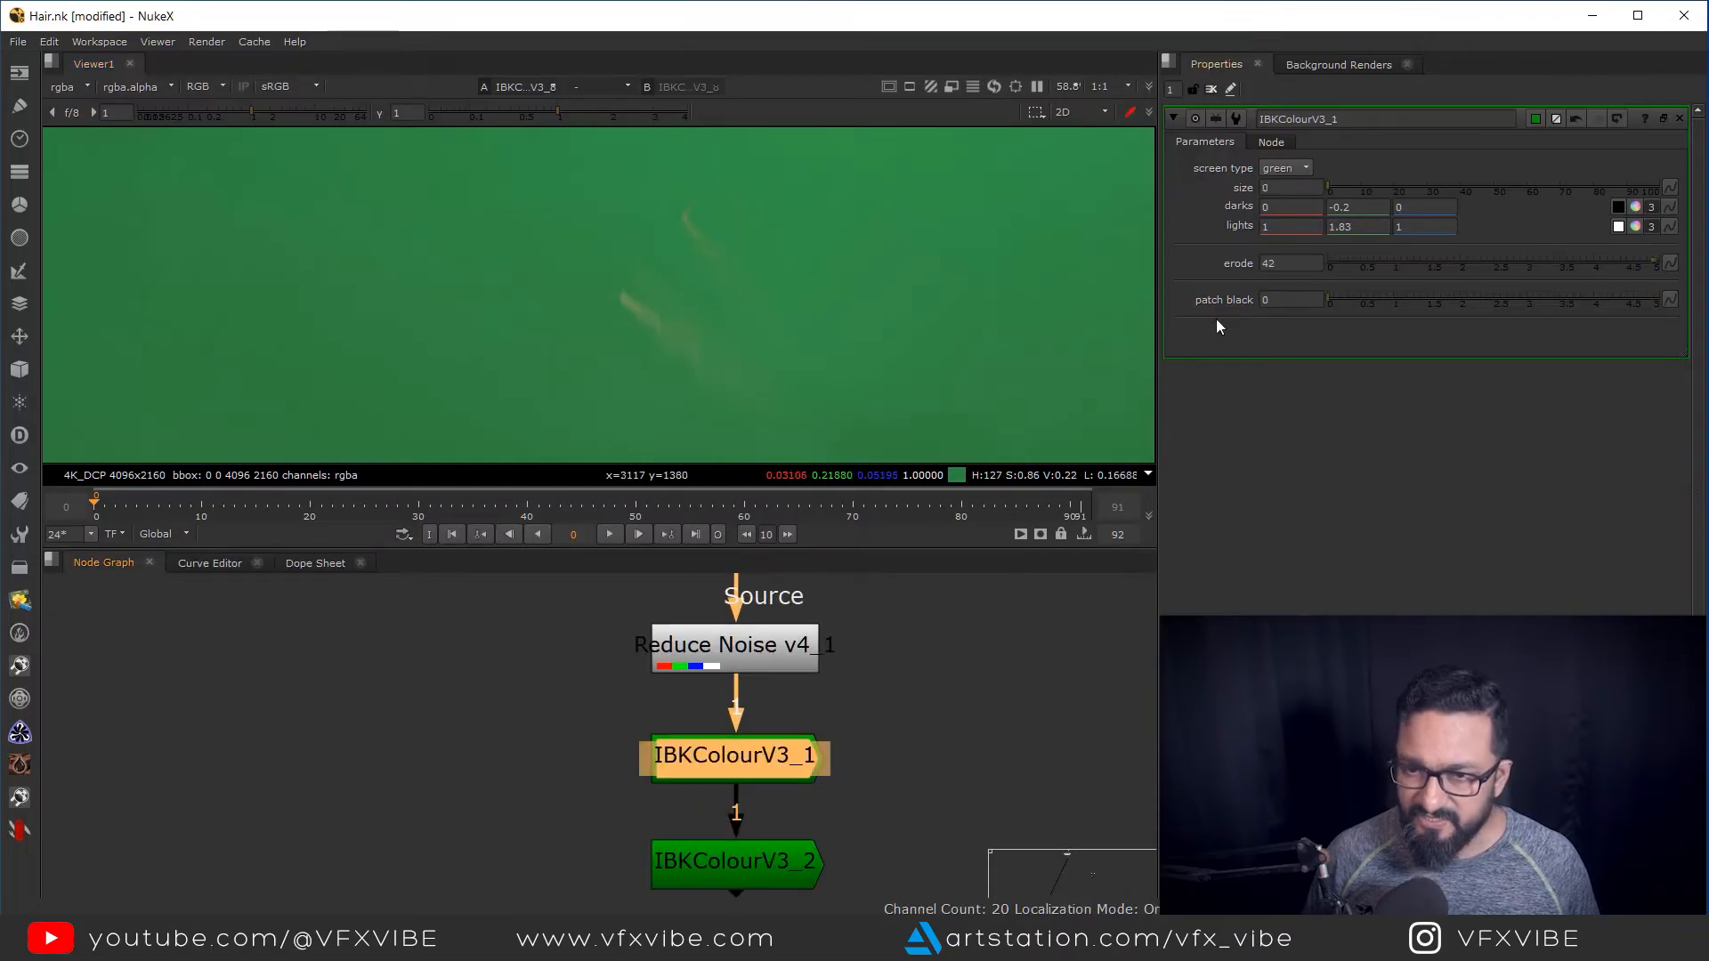
{"action": "key", "text": "Up"}
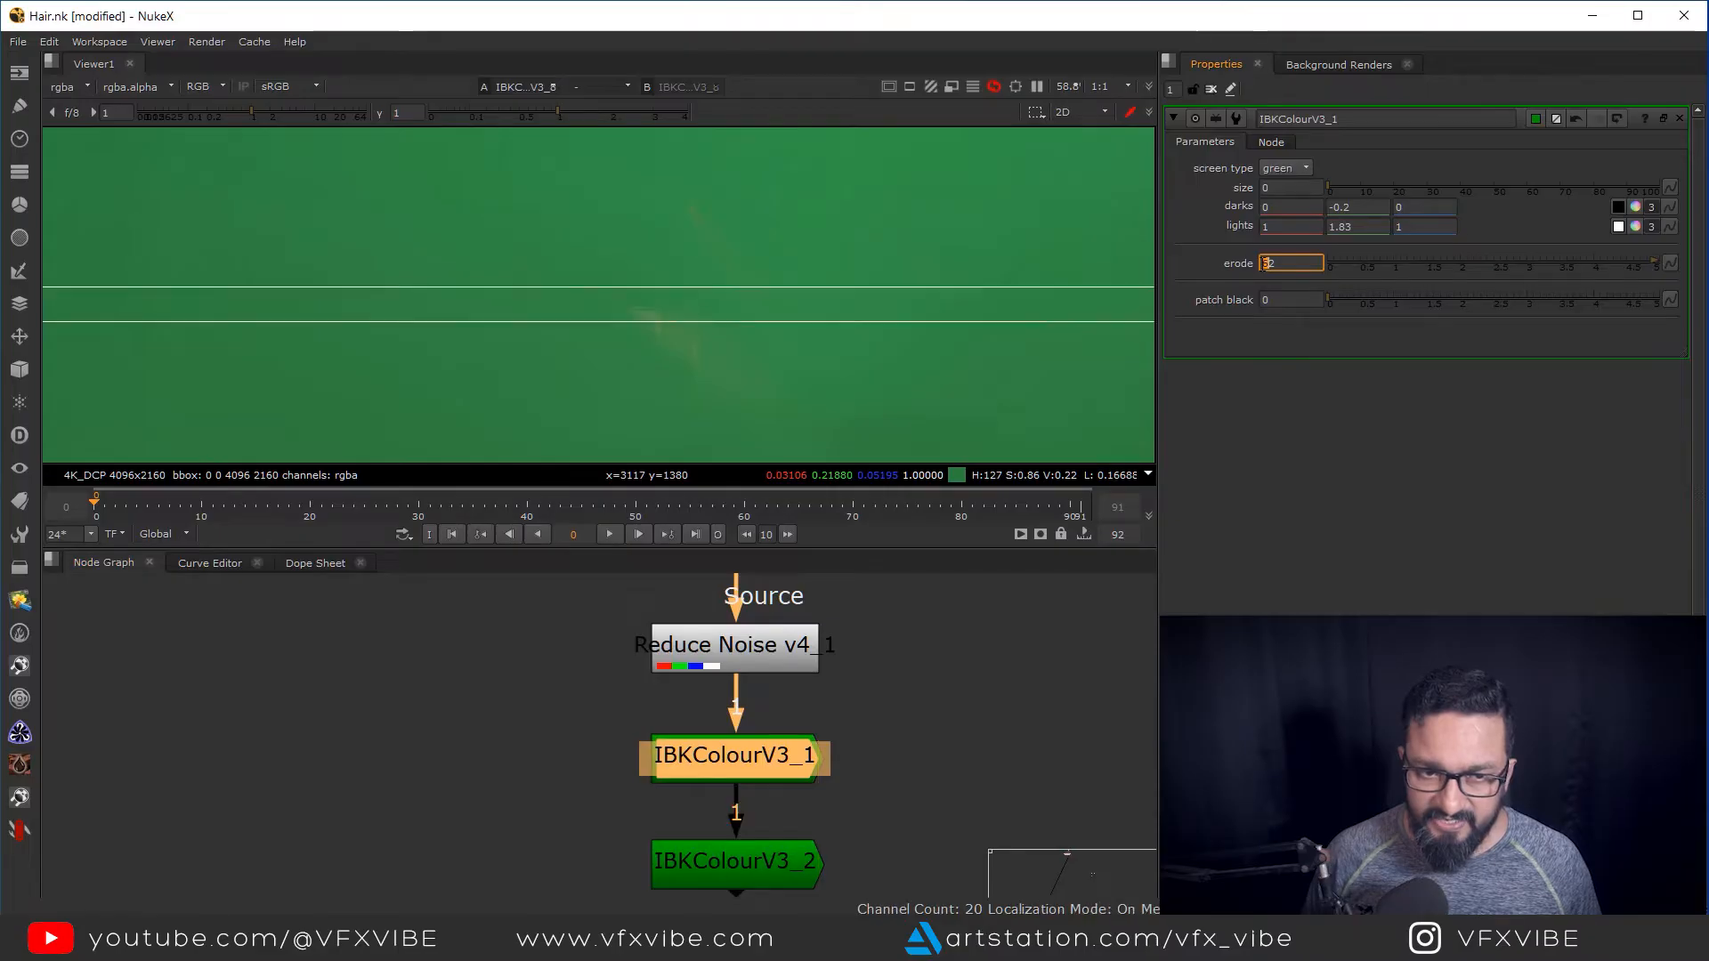
{"action": "key", "text": "Up"}
{"action": "key", "text": "Up"}
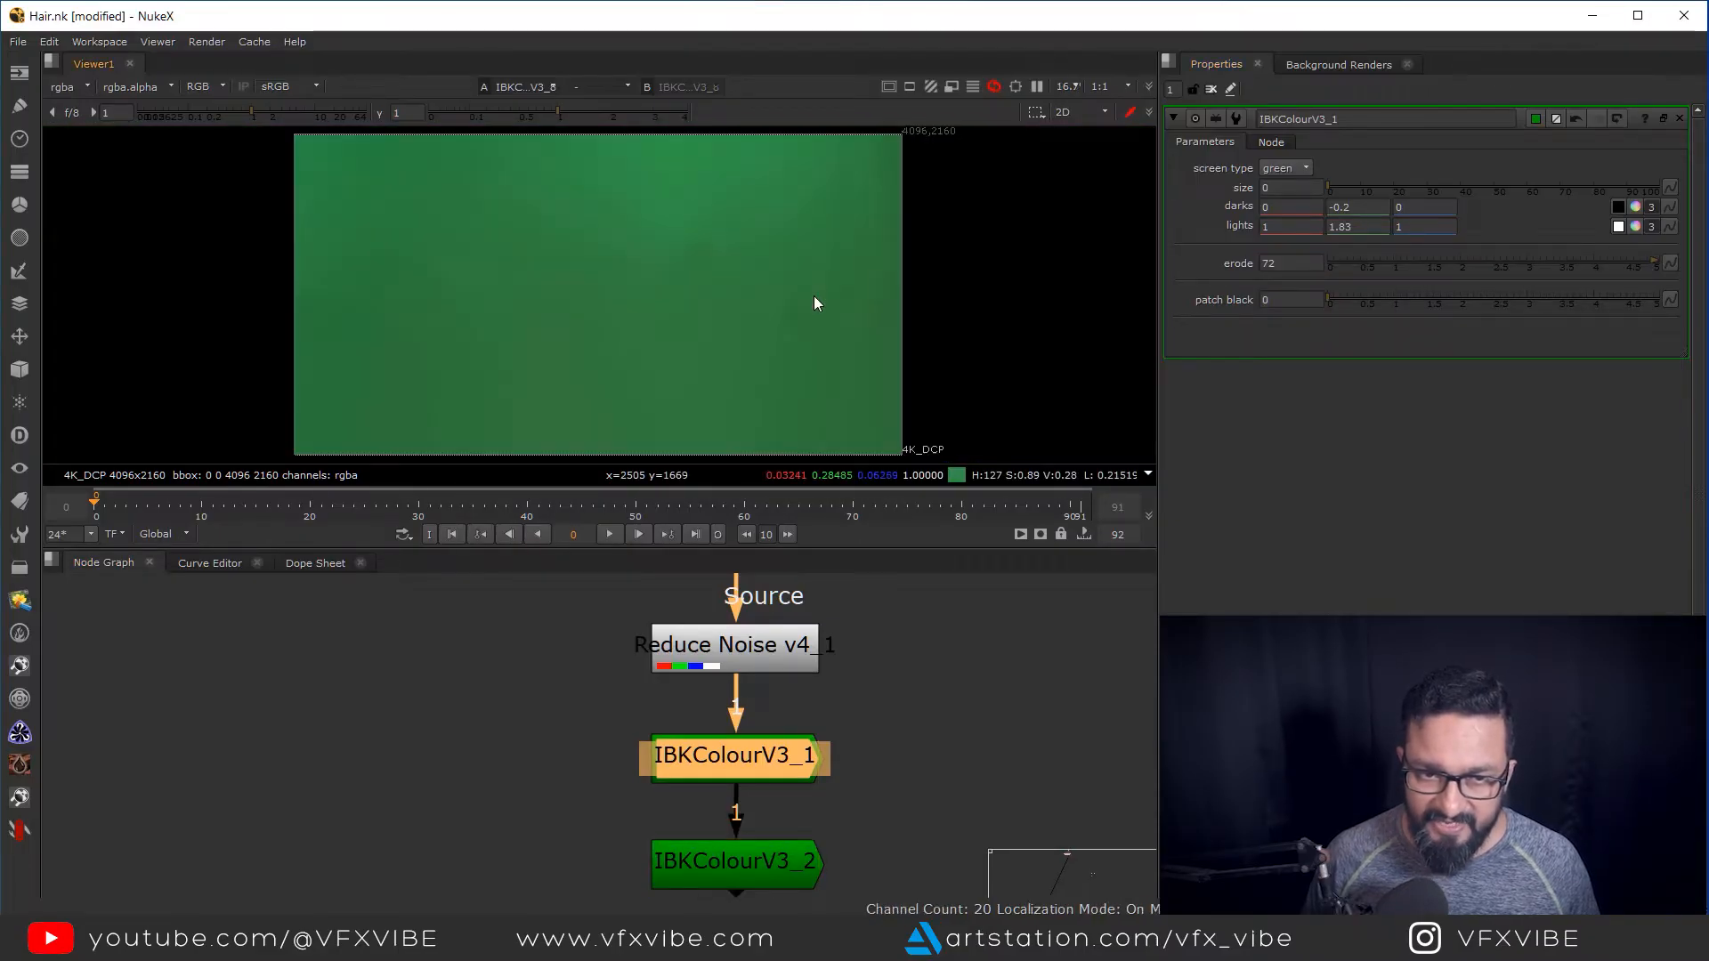
{"action": "scroll", "coordinate": [801, 347], "scroll_direction": "down", "scroll_amount": 5}
{"action": "key", "text": "f"}
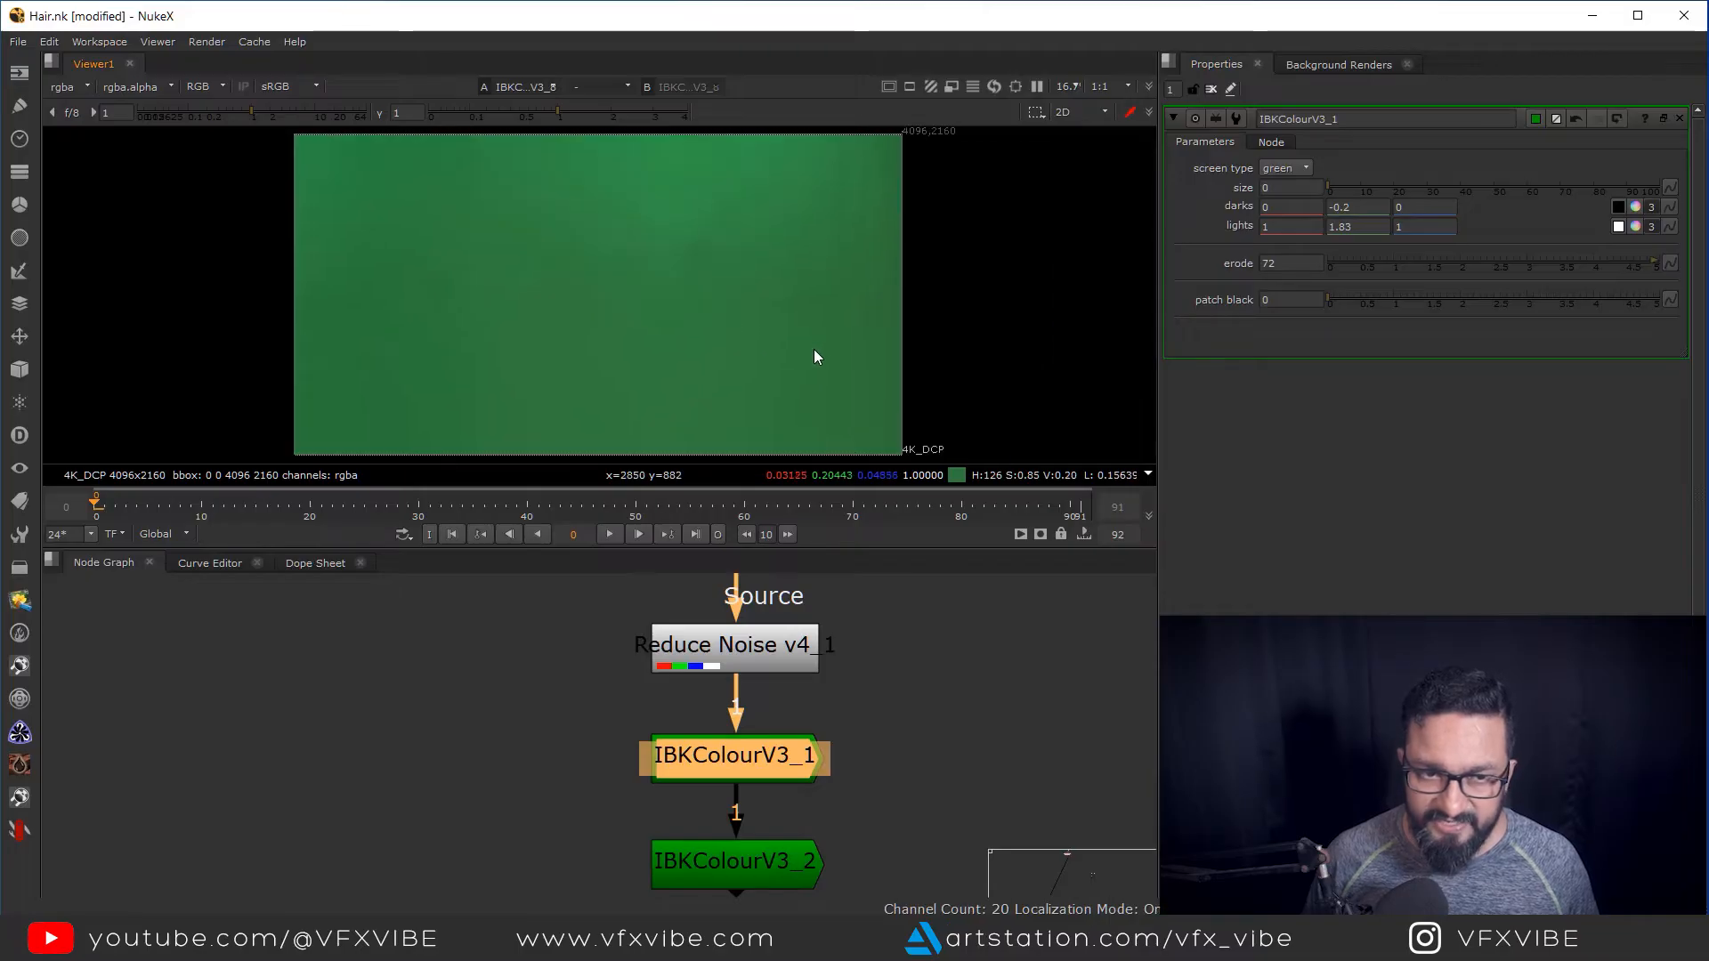
Add an IBKGizmoV3 node beside the IBKColourV3 chain
{"action": "scroll", "coordinate": [744, 668], "scroll_direction": "down", "scroll_amount": 5}
{"action": "scroll", "coordinate": [748, 650], "scroll_direction": "down", "scroll_amount": 4}
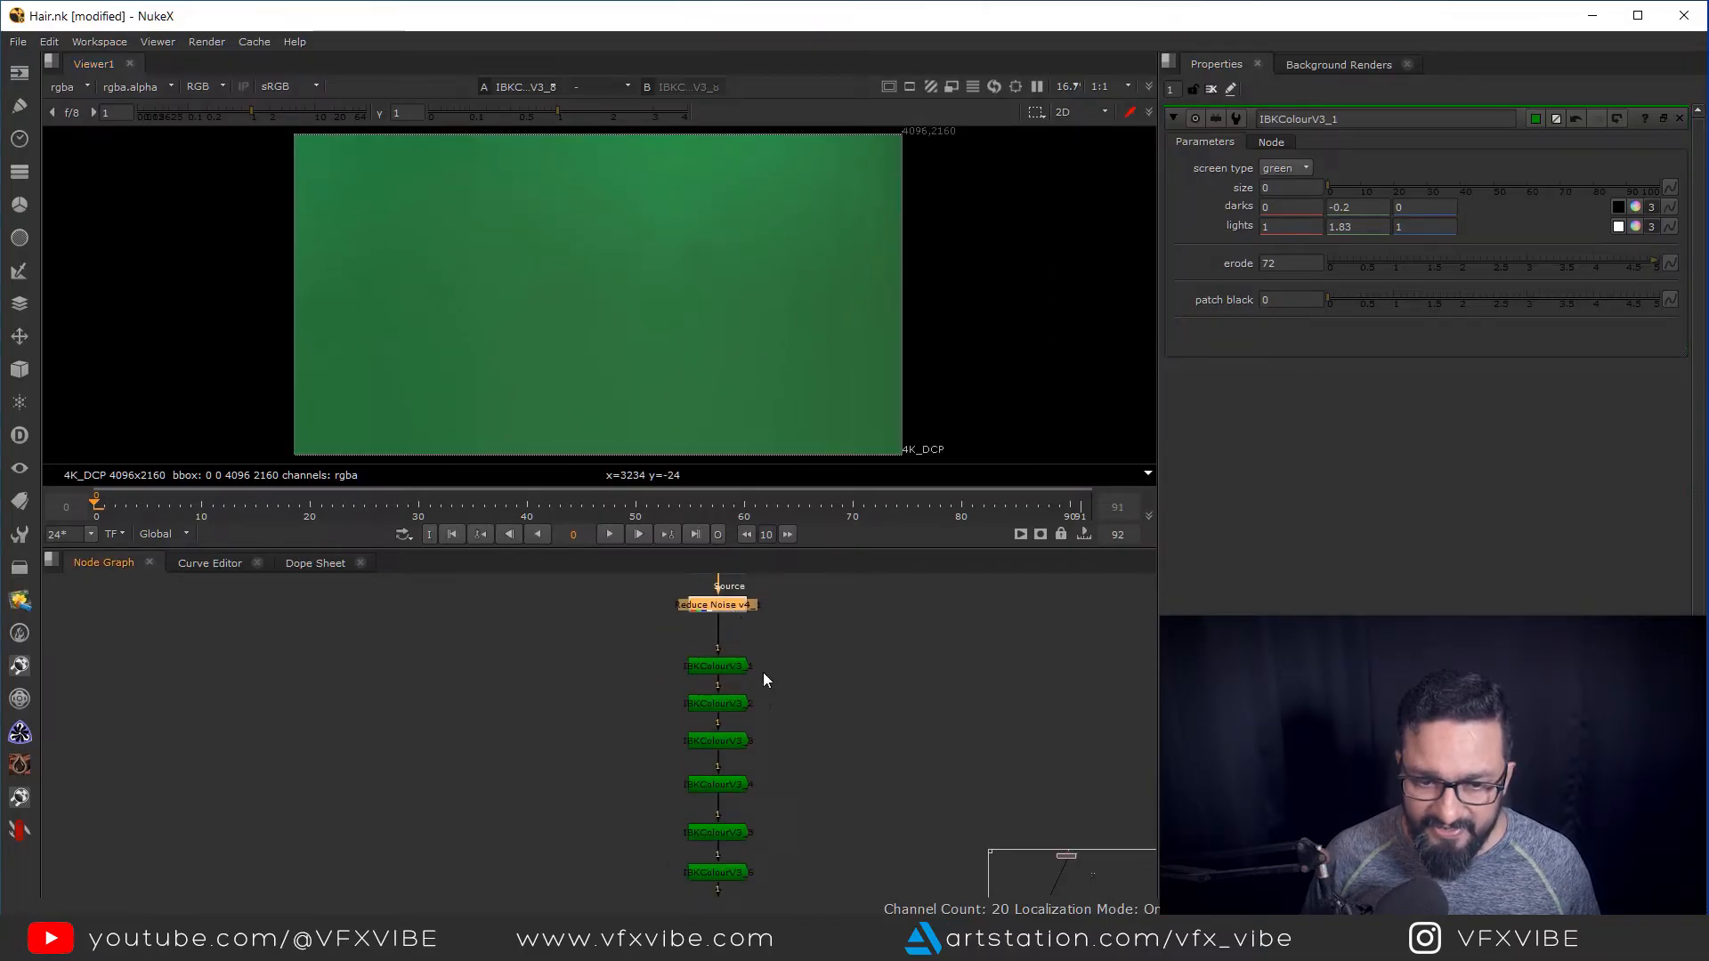
{"action": "key", "text": "Tab"}
{"action": "type", "text": "ibk"}
{"action": "left_click", "coordinate": [651, 757]}
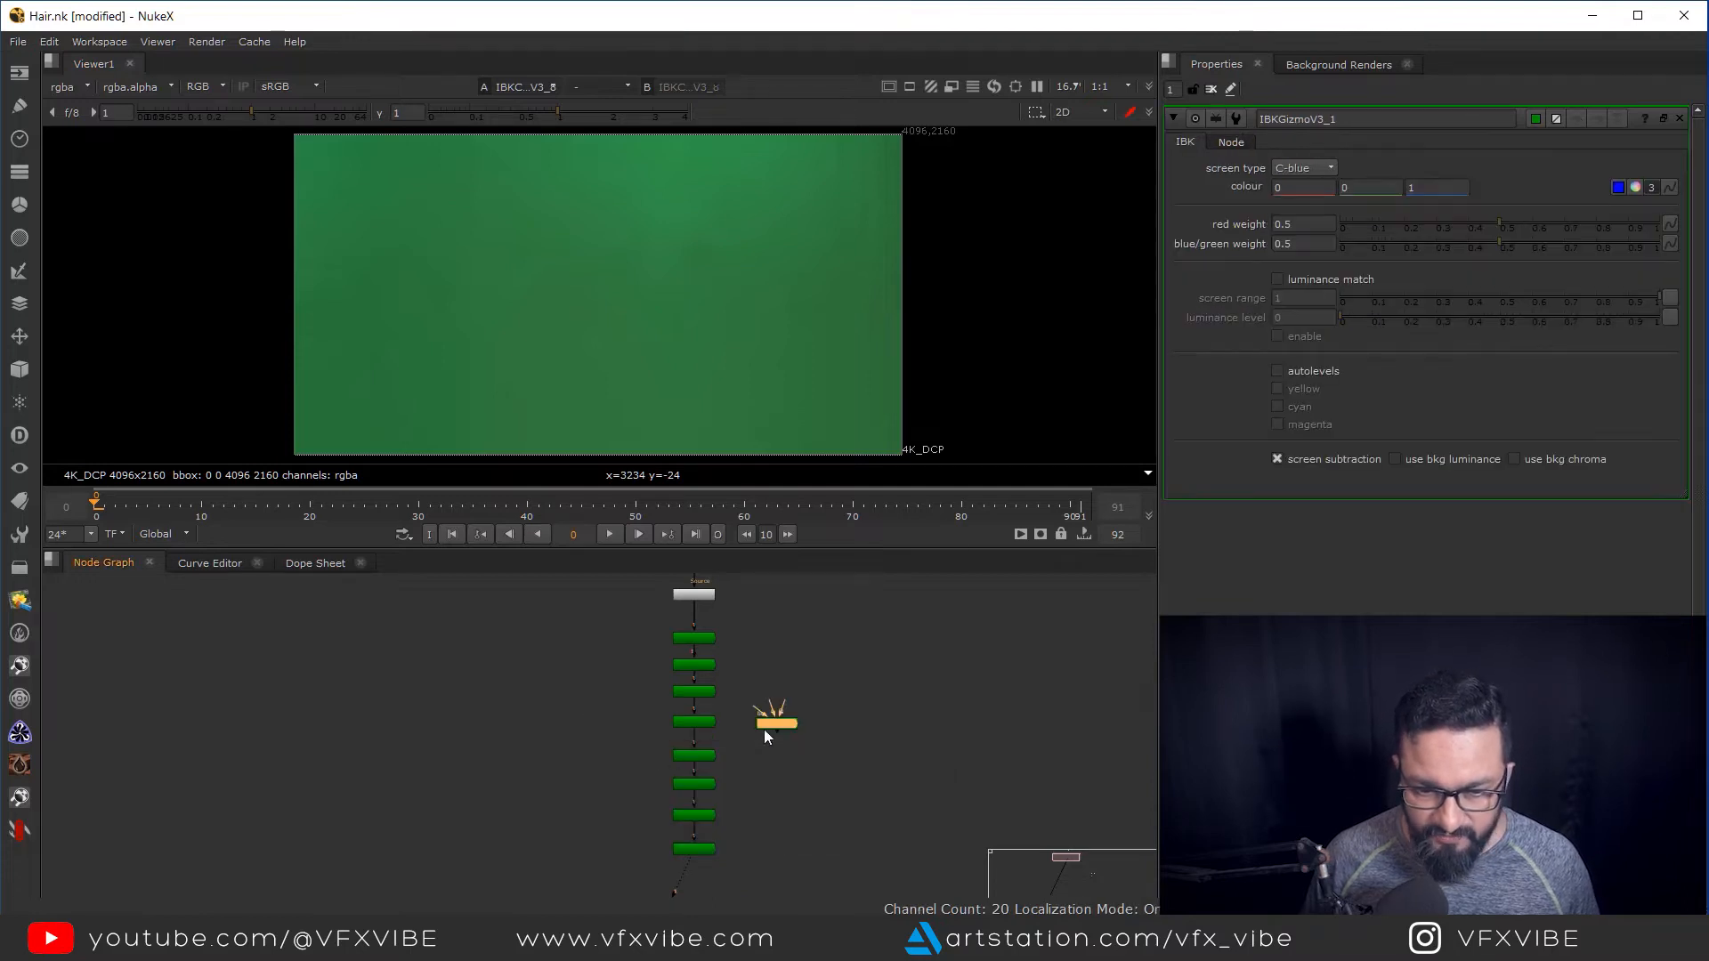
Connect the gizmo's colour input to the last IBKColourV3 and its fg input to the denoised plate, and view its output
{"action": "scroll", "coordinate": [766, 732], "scroll_direction": "up", "scroll_amount": 6}
{"action": "left_click_drag", "start_coordinate": [804, 728], "coordinate": [770, 658]}
{"action": "scroll", "coordinate": [878, 680], "scroll_direction": "down", "scroll_amount": 5}
{"action": "scroll", "coordinate": [864, 721], "scroll_direction": "down", "scroll_amount": 4}
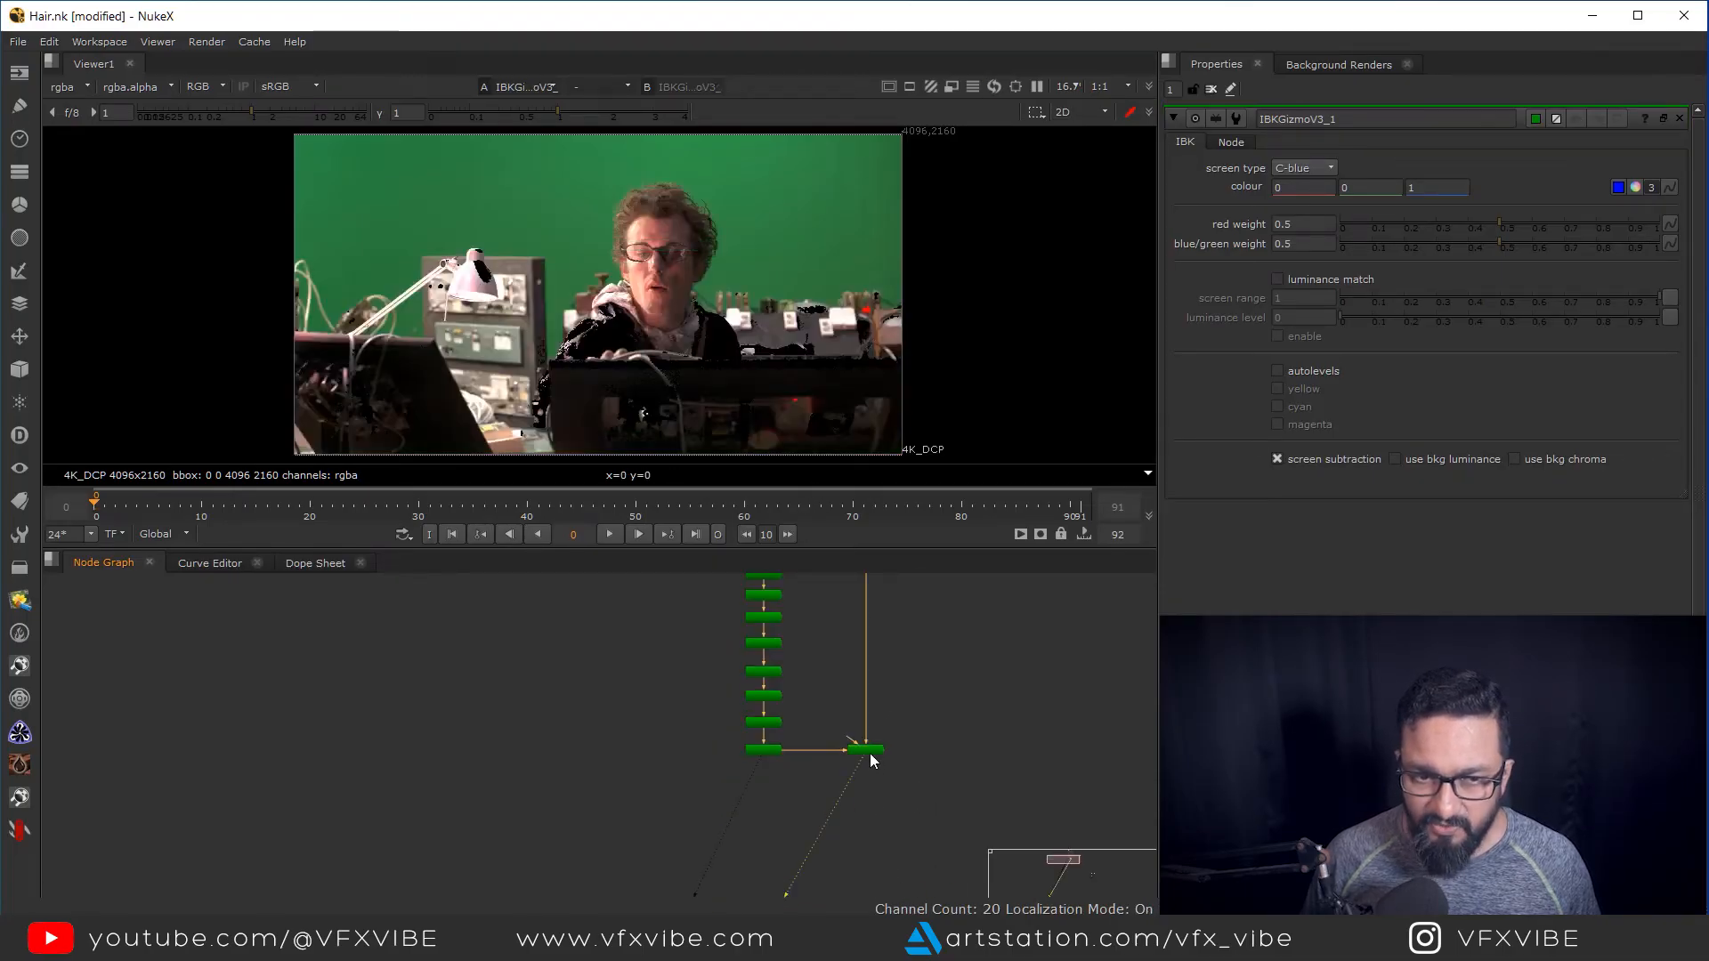
Set the screen type of IBKGizmoV3_1 to C-green
{"action": "left_click", "coordinate": [869, 752]}
{"action": "left_click", "coordinate": [1305, 169]}
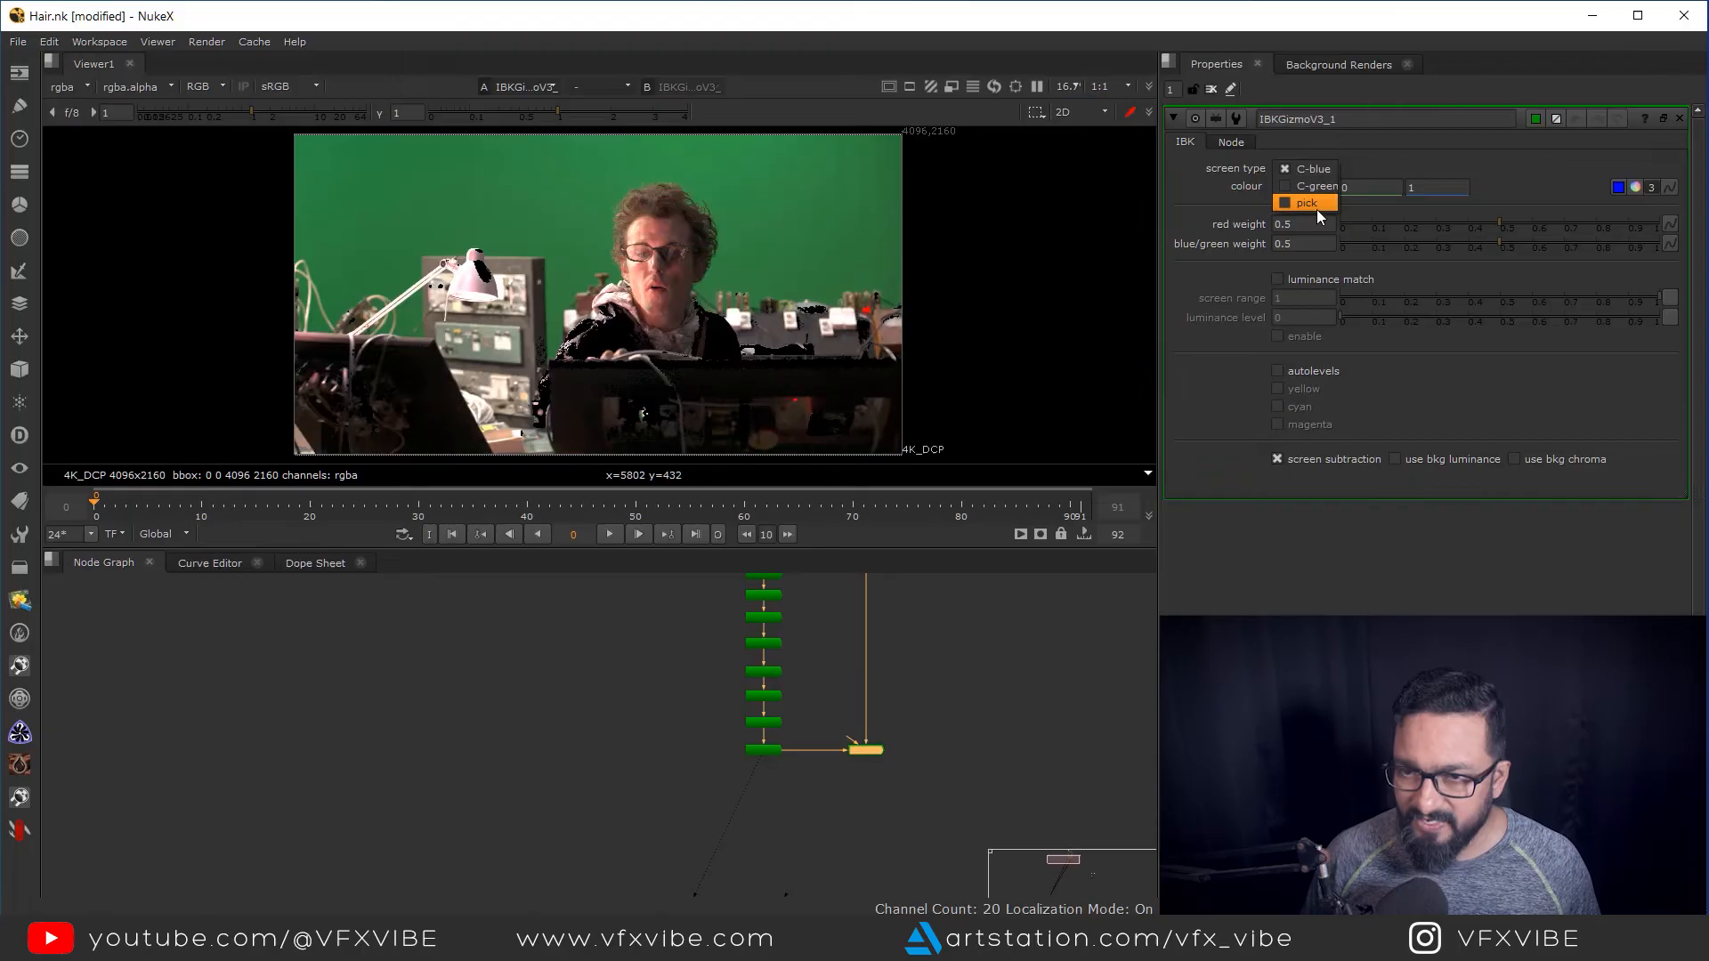
{"action": "left_click", "coordinate": [1318, 186]}
Show the gizmo's alpha channel and examine the hair edges and the equipment in the matte
{"action": "scroll", "coordinate": [623, 328], "scroll_direction": "up", "scroll_amount": 1}
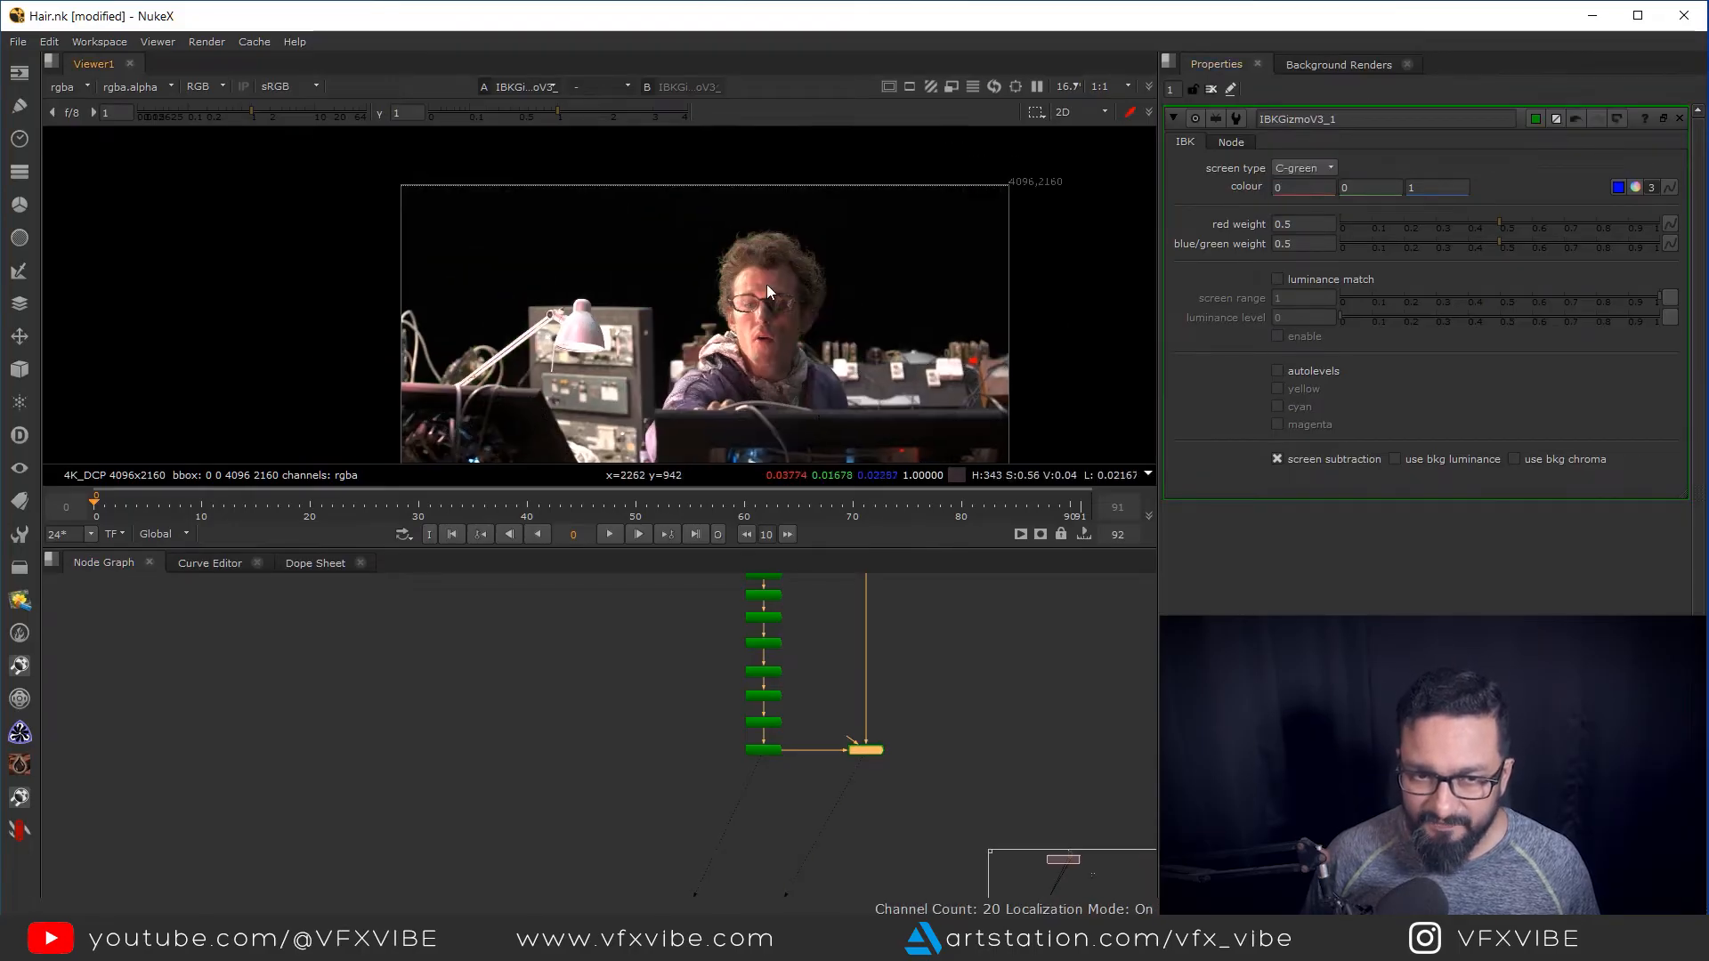
{"action": "key", "text": "a"}
{"action": "scroll", "coordinate": [773, 249], "scroll_direction": "up", "scroll_amount": 5}
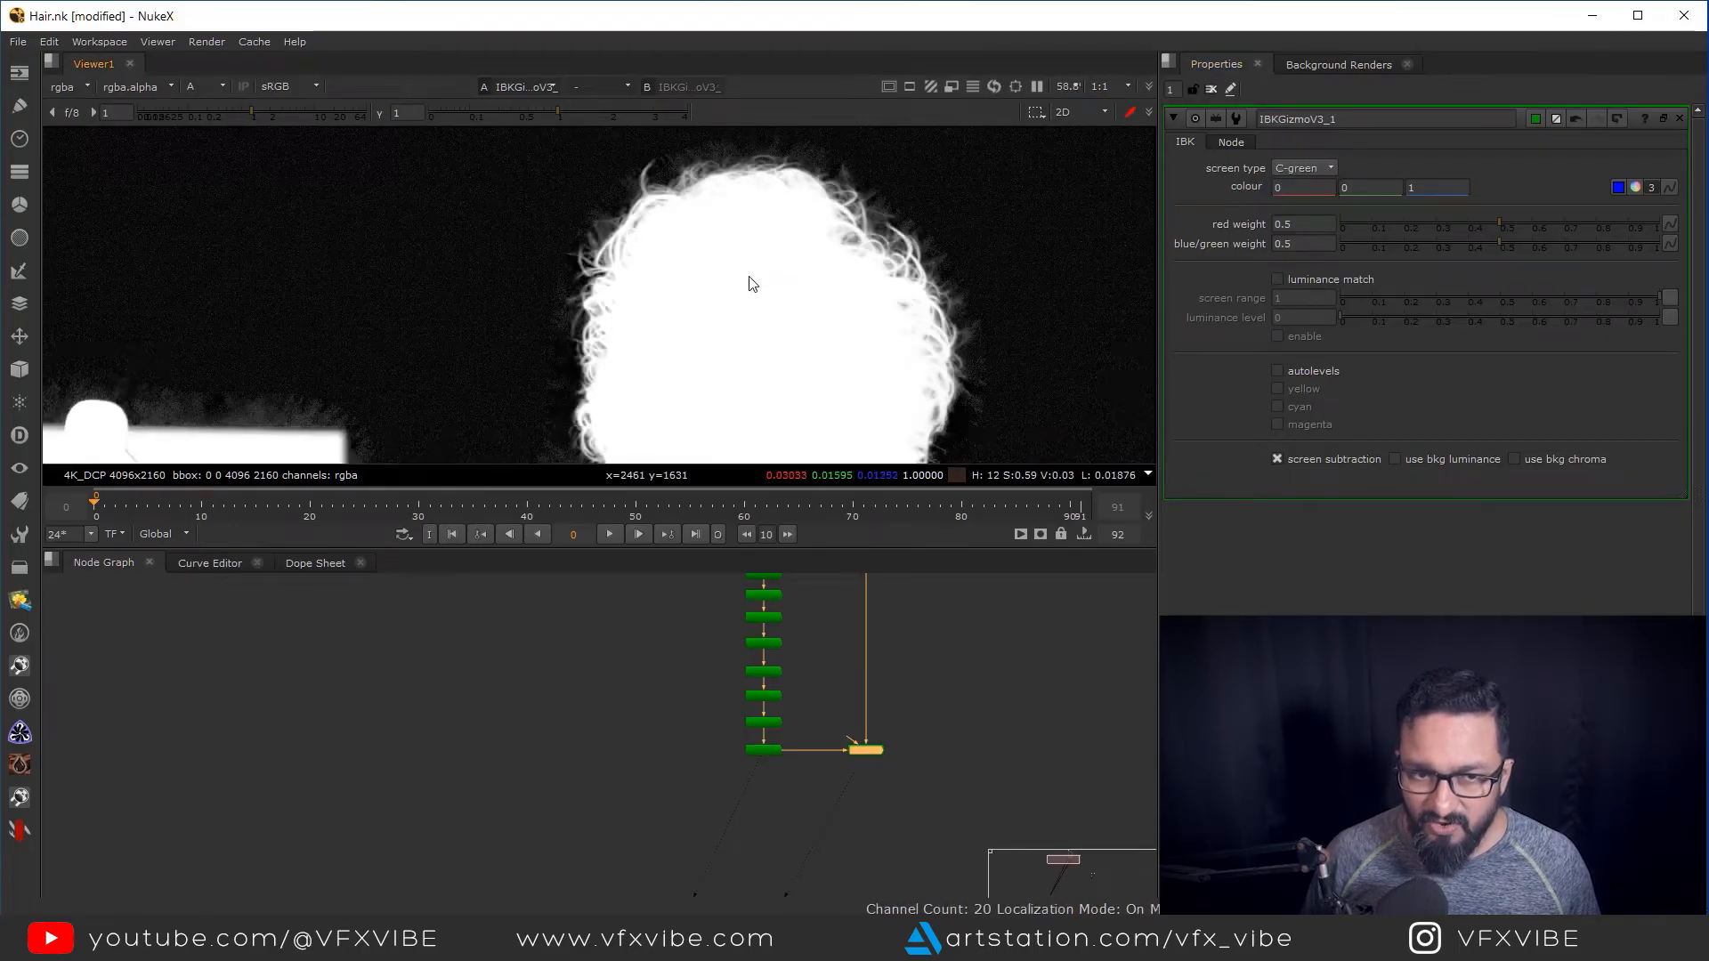
{"action": "left_click_drag", "start_coordinate": [899, 316], "coordinate": [741, 218]}
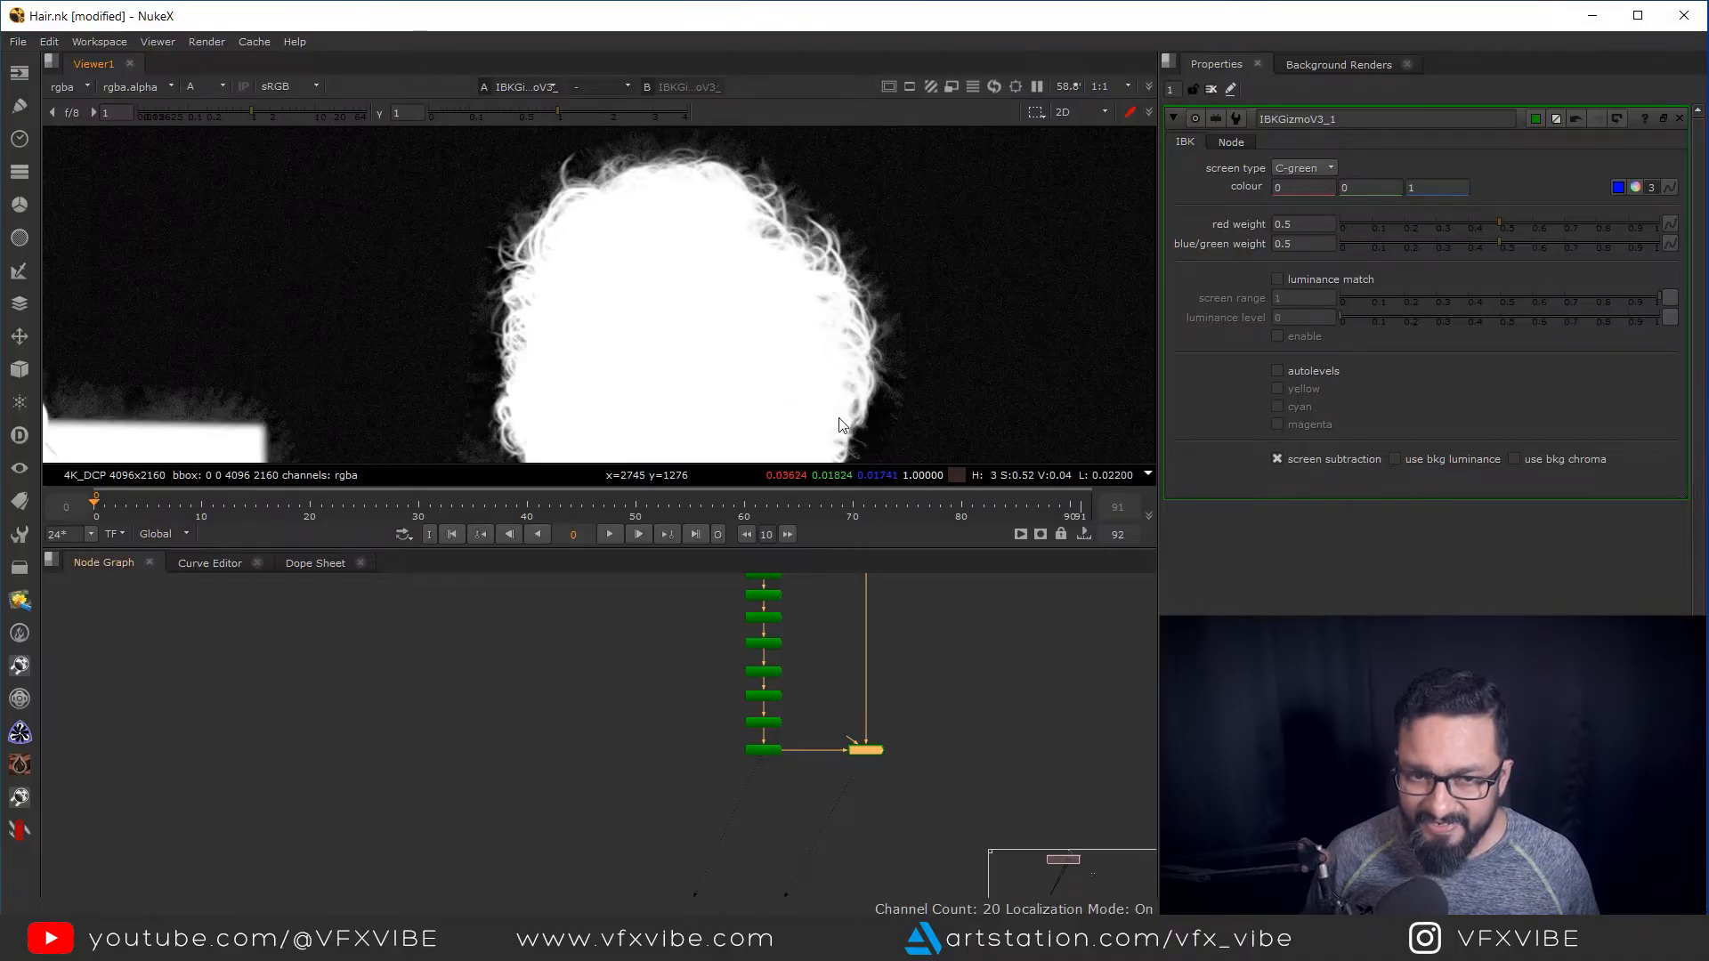
{"action": "left_click_drag", "start_coordinate": [757, 302], "coordinate": [926, 216]}
{"action": "scroll", "coordinate": [792, 331], "scroll_direction": "down", "scroll_amount": 6}
{"action": "left_click_drag", "start_coordinate": [792, 331], "coordinate": [867, 219]}
{"action": "scroll", "coordinate": [601, 298], "scroll_direction": "up", "scroll_amount": 2}
{"action": "left_click_drag", "start_coordinate": [566, 283], "coordinate": [736, 416]}
{"action": "mouse_move", "coordinate": [725, 242]}
{"action": "left_mouse_down"}
{"action": "mouse_move", "coordinate": [713, 307]}
{"action": "mouse_move", "coordinate": [652, 353]}
{"action": "mouse_move", "coordinate": [568, 370]}
{"action": "left_mouse_up"}
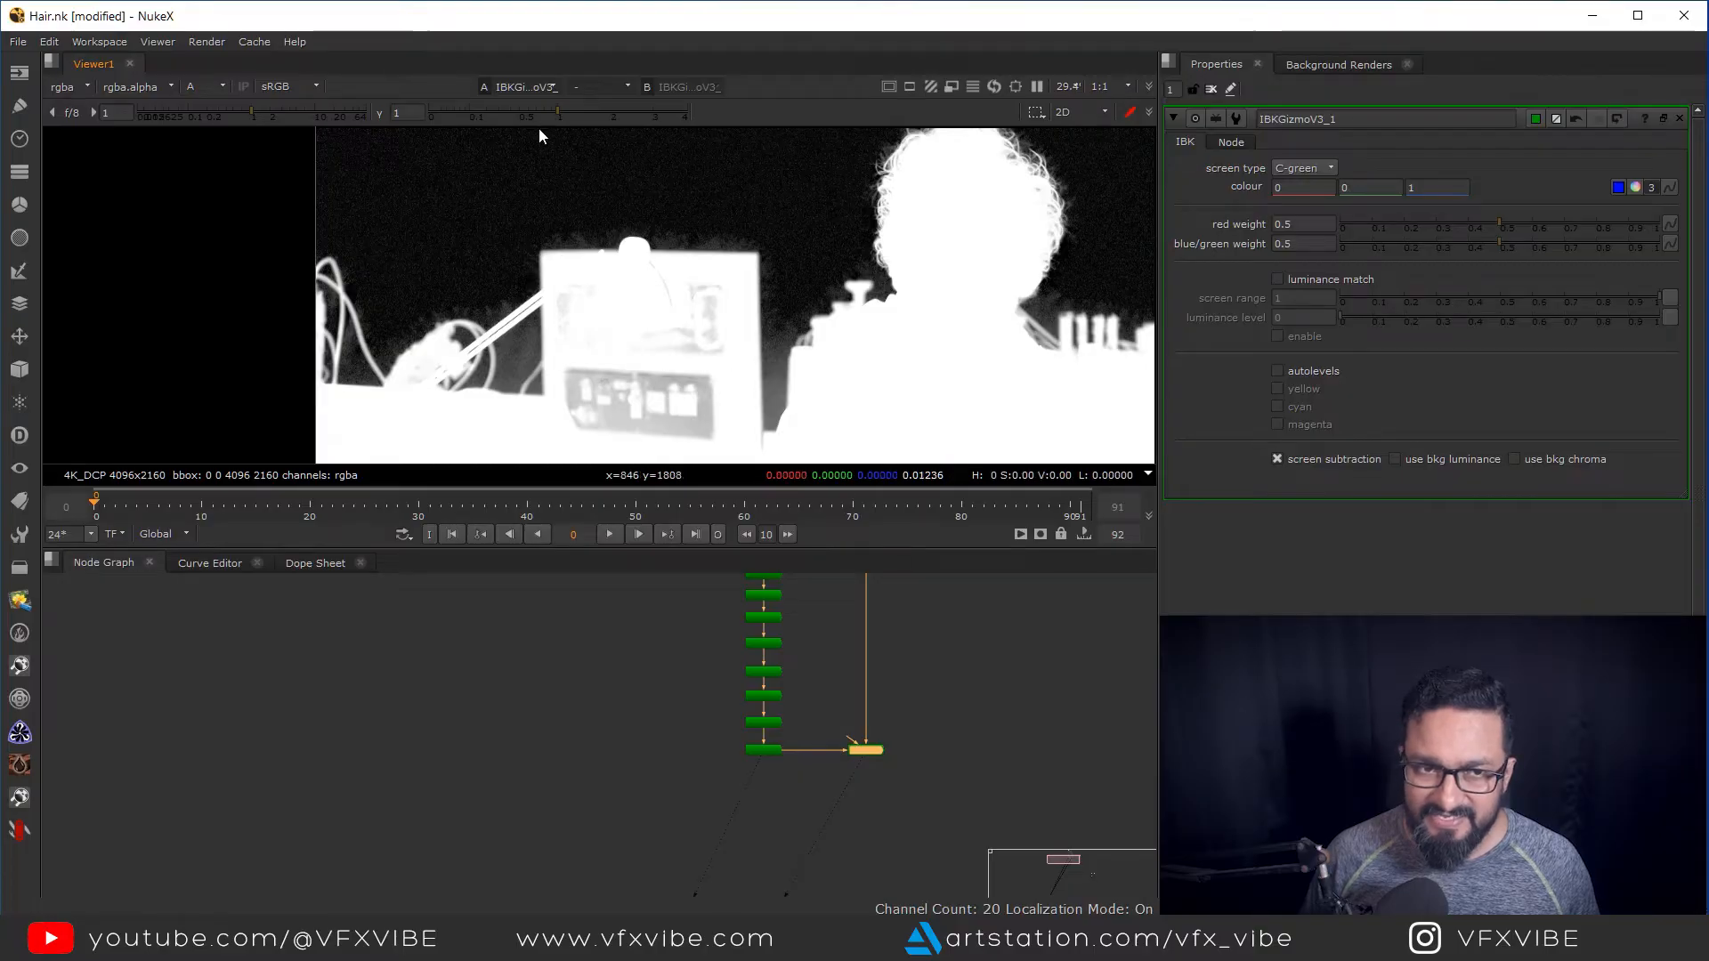
{"action": "left_click_drag", "start_coordinate": [875, 305], "coordinate": [793, 320]}
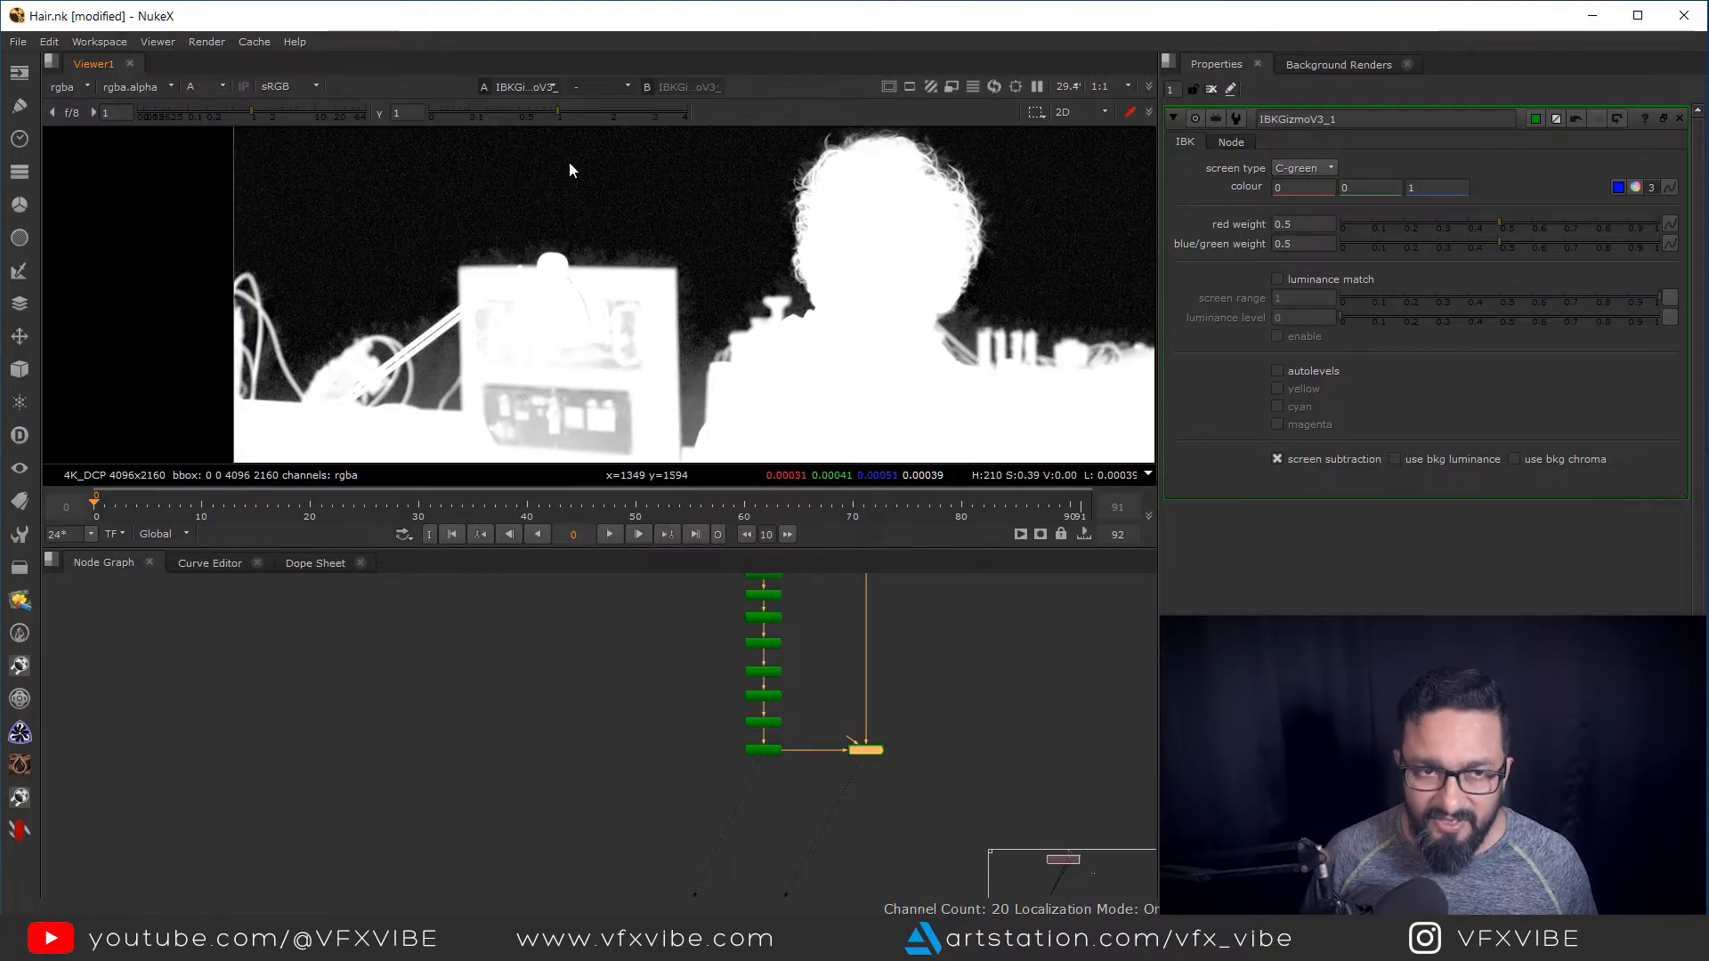
Lower the viewer gamma to about 0.03 to check the matte for holes, and reset it to 1
{"action": "left_click_drag", "start_coordinate": [557, 113], "coordinate": [447, 123]}
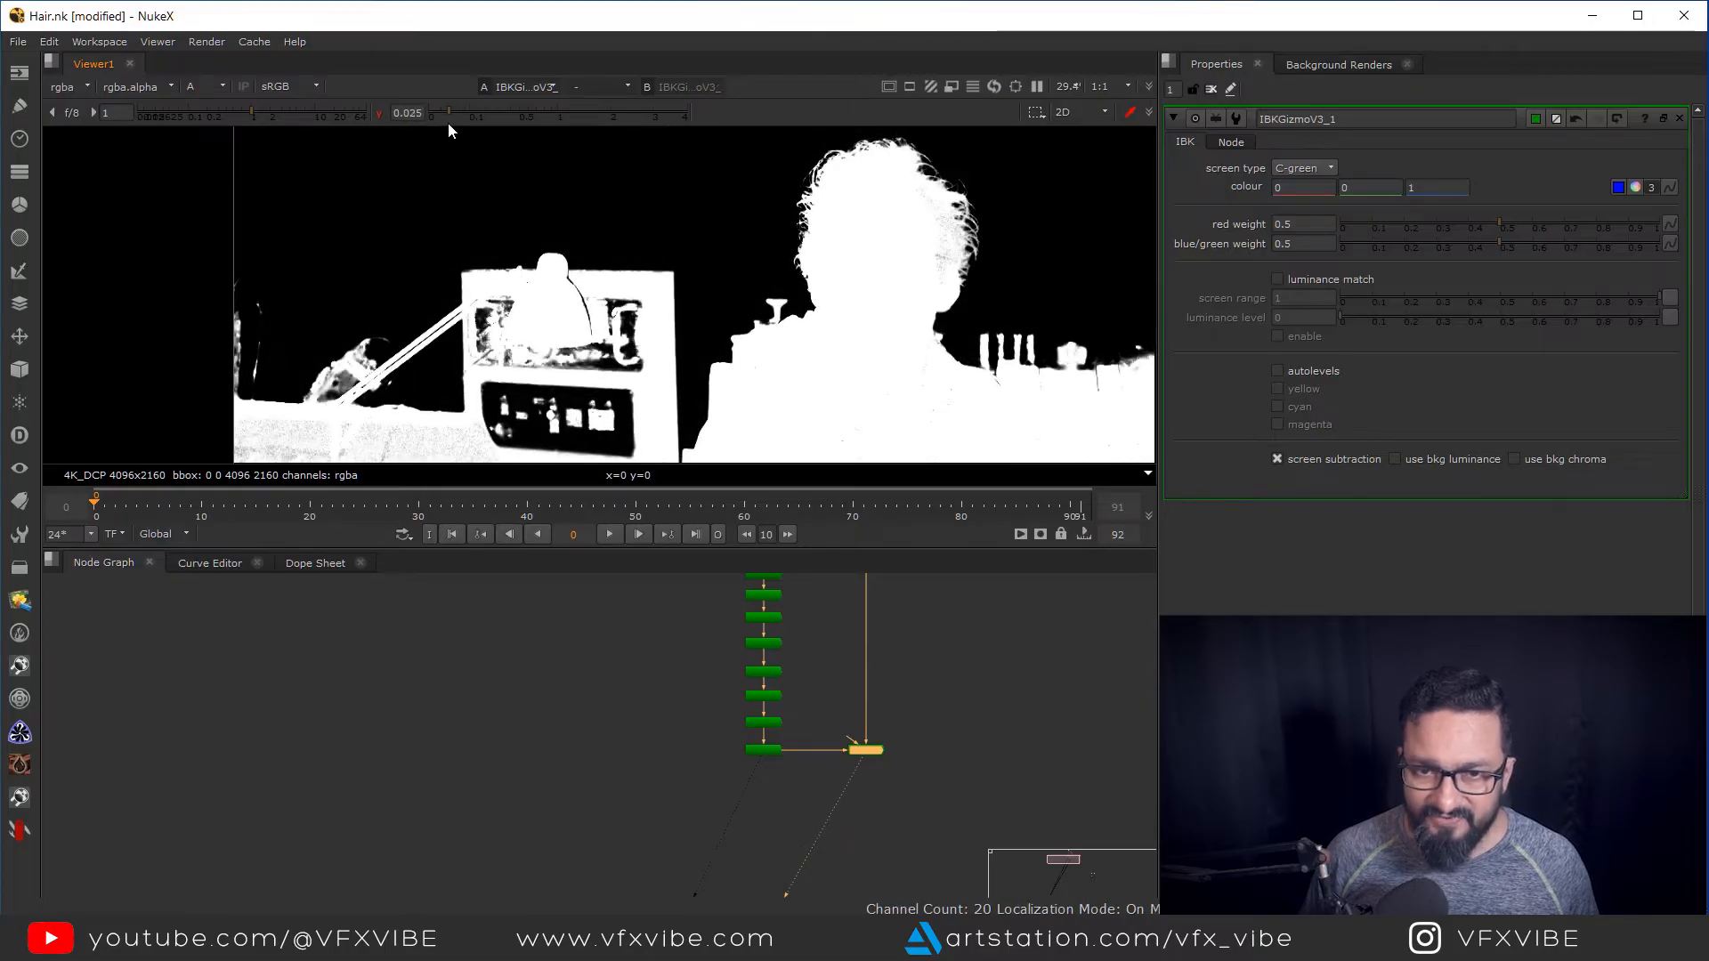
{"action": "scroll", "coordinate": [604, 369], "scroll_direction": "down", "scroll_amount": 3}
{"action": "left_click_drag", "start_coordinate": [604, 374], "coordinate": [596, 313]}
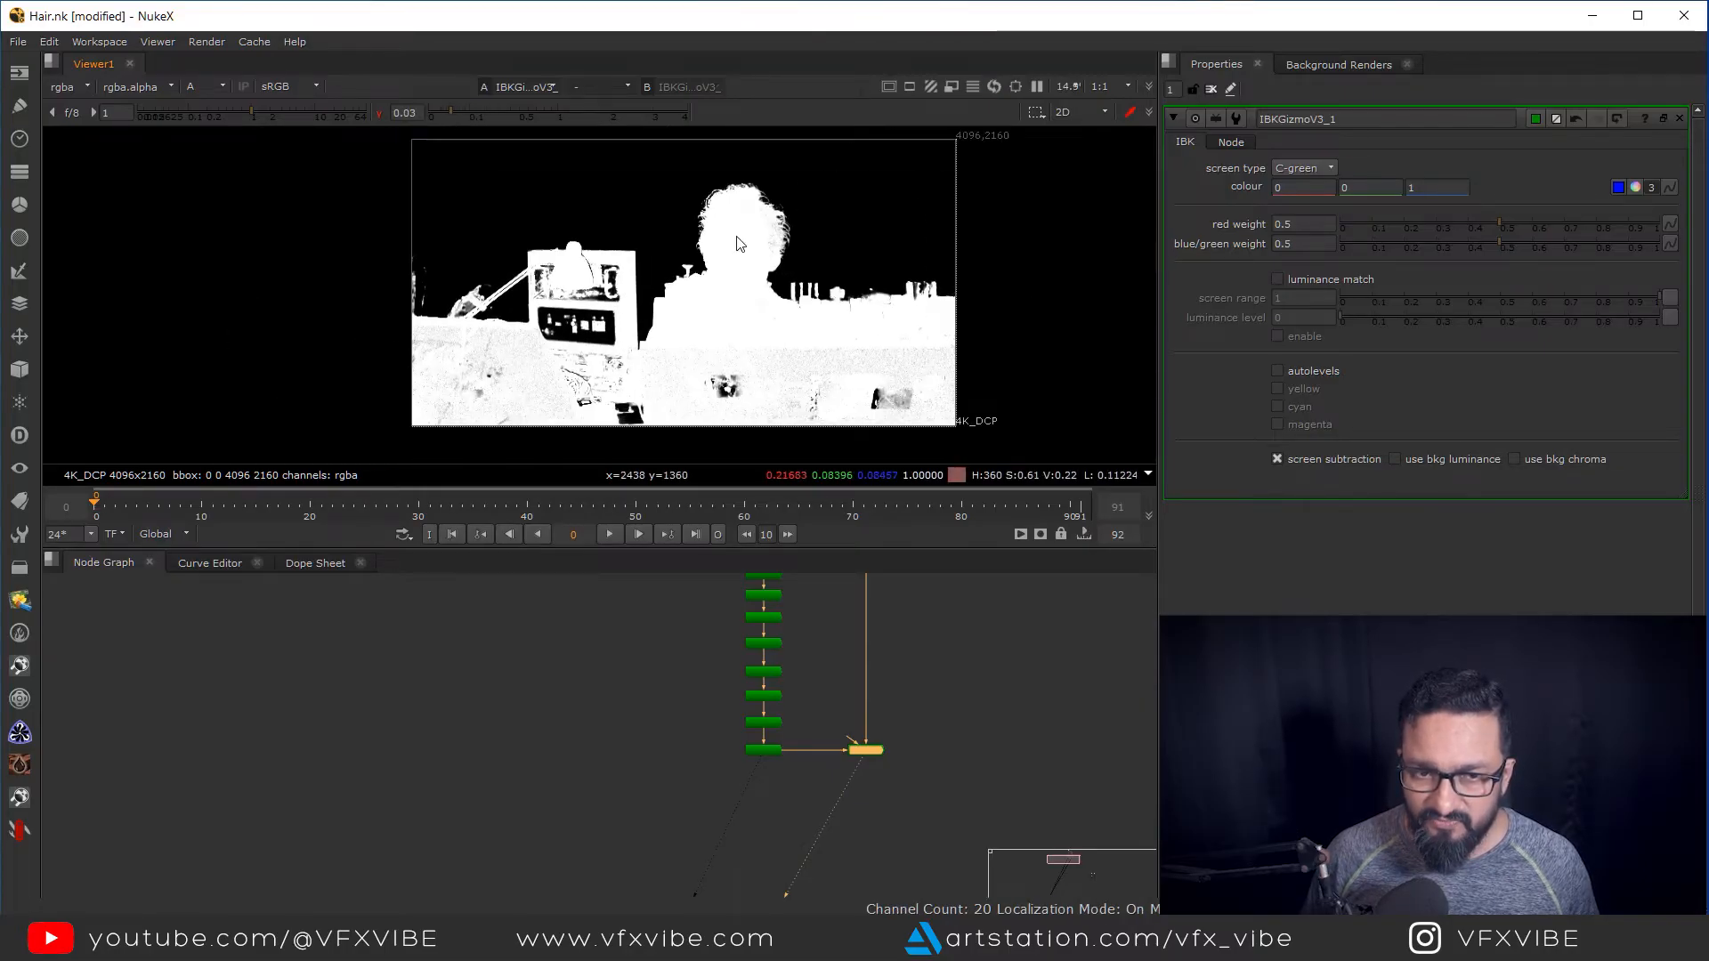
{"action": "scroll", "coordinate": [734, 227], "scroll_direction": "up", "scroll_amount": 5}
{"action": "left_click", "coordinate": [517, 111], "text": "ctrl"}
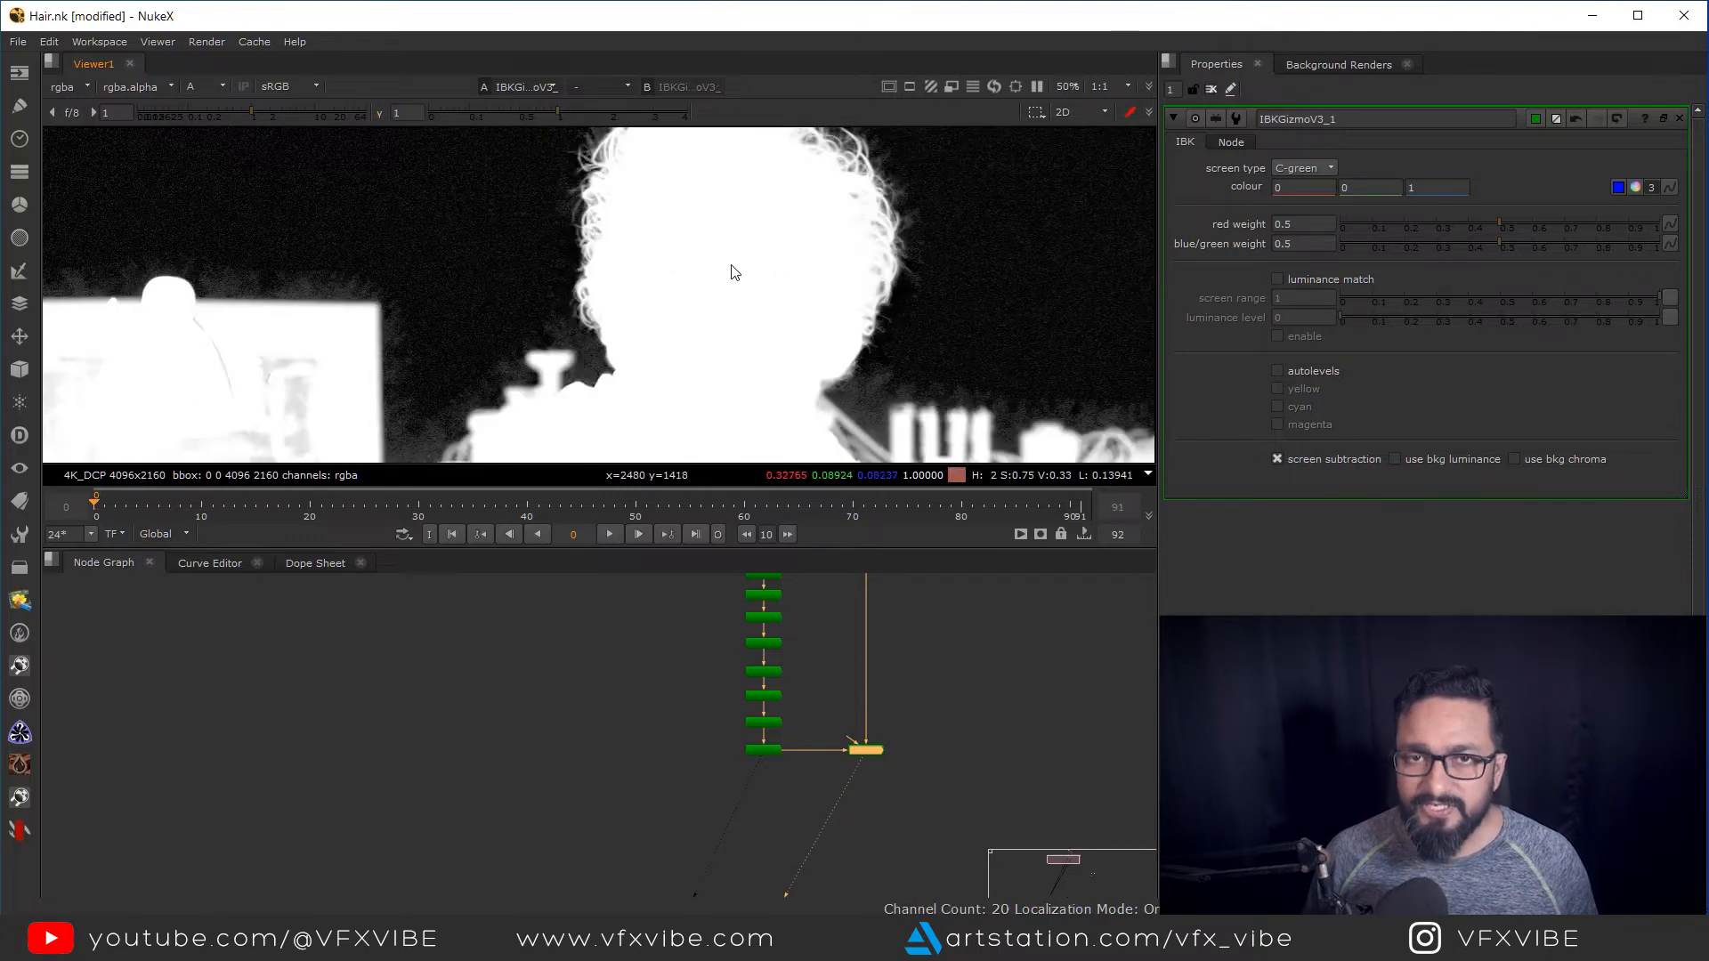
Add a Keylight node to the node graph for a core matte
{"action": "scroll", "coordinate": [867, 746], "scroll_direction": "down", "scroll_amount": 3}
{"action": "left_click_drag", "start_coordinate": [867, 643], "coordinate": [867, 748]}
{"action": "scroll", "coordinate": [867, 747], "scroll_direction": "up", "scroll_amount": 3}
{"action": "left_click_drag", "start_coordinate": [767, 707], "coordinate": [770, 653]}
{"action": "scroll", "coordinate": [848, 753], "scroll_direction": "down", "scroll_amount": 2}
{"action": "left_click_drag", "start_coordinate": [865, 767], "coordinate": [782, 691]}
{"action": "scroll", "coordinate": [783, 692], "scroll_direction": "up", "scroll_amount": 3}
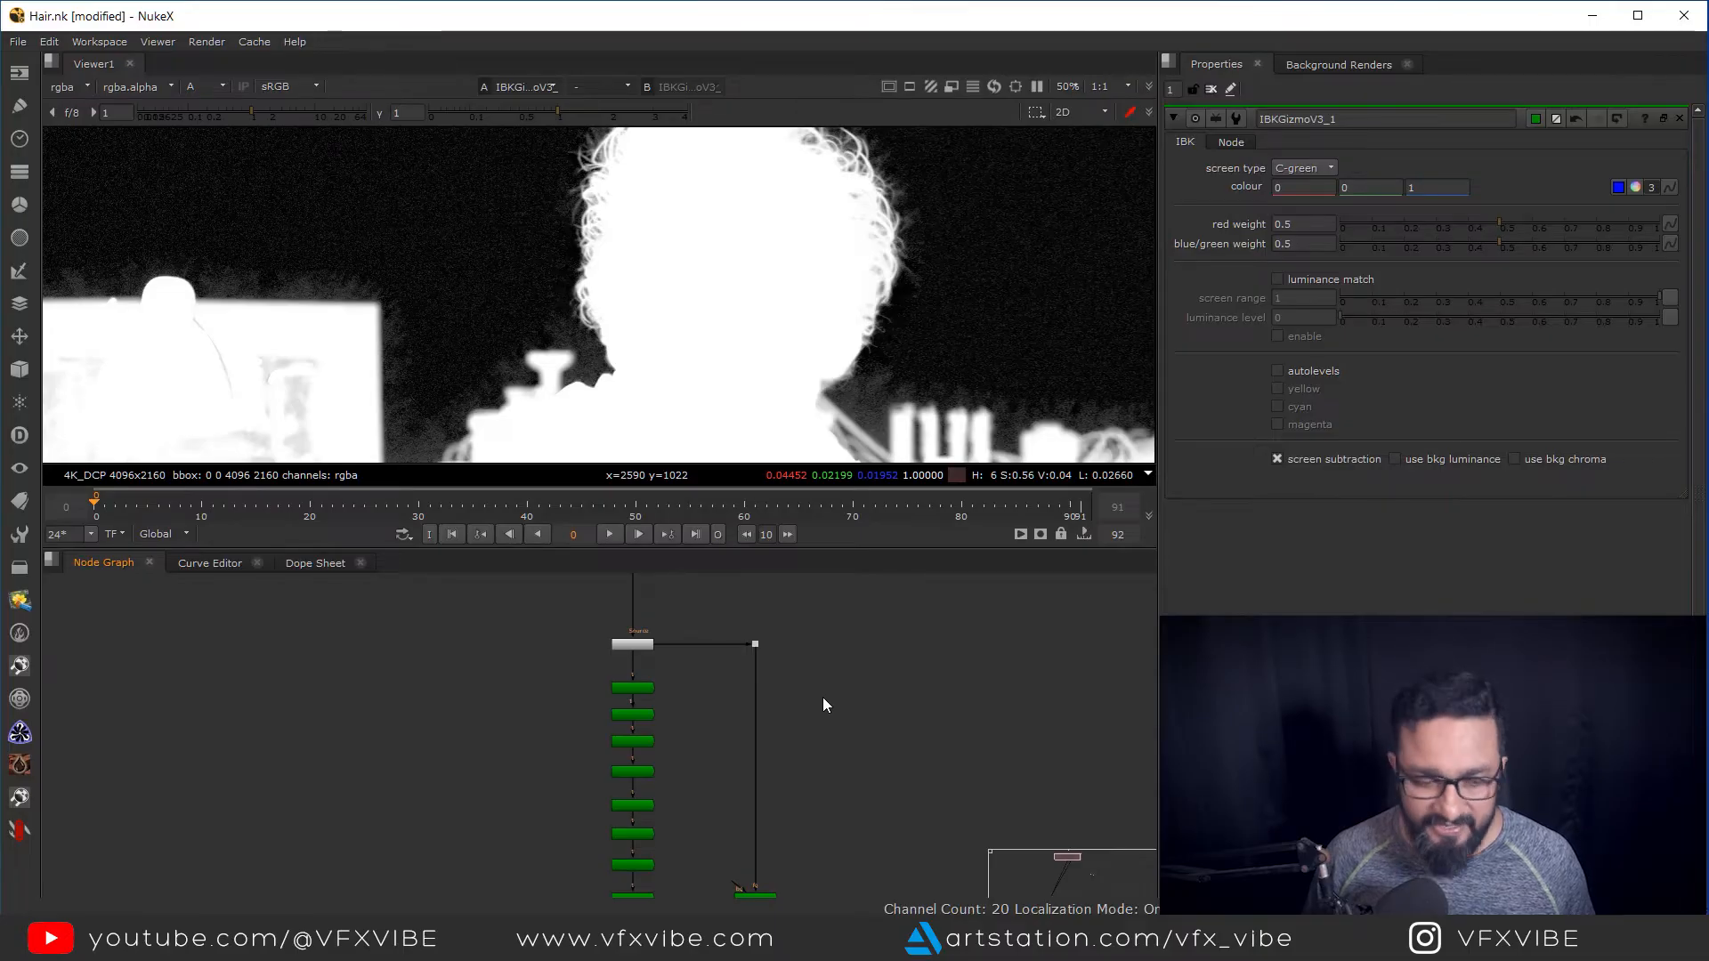
{"action": "key", "text": "Tab"}
{"action": "type", "text": "key"}
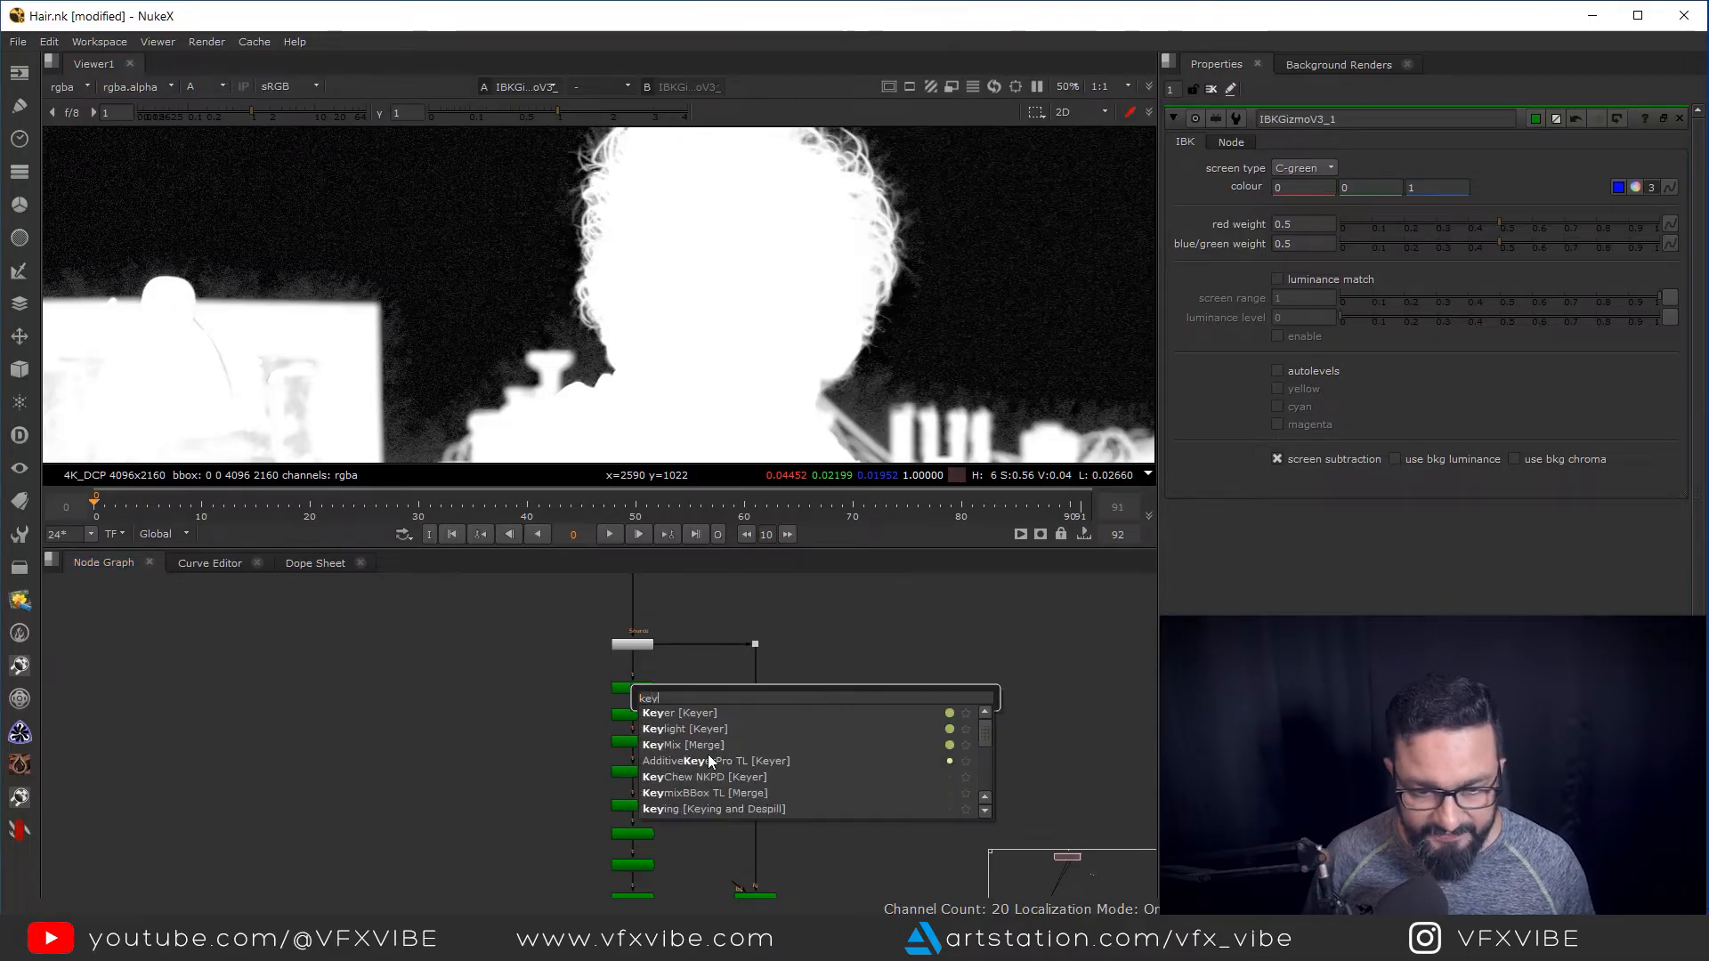
{"action": "left_click", "coordinate": [684, 729]}
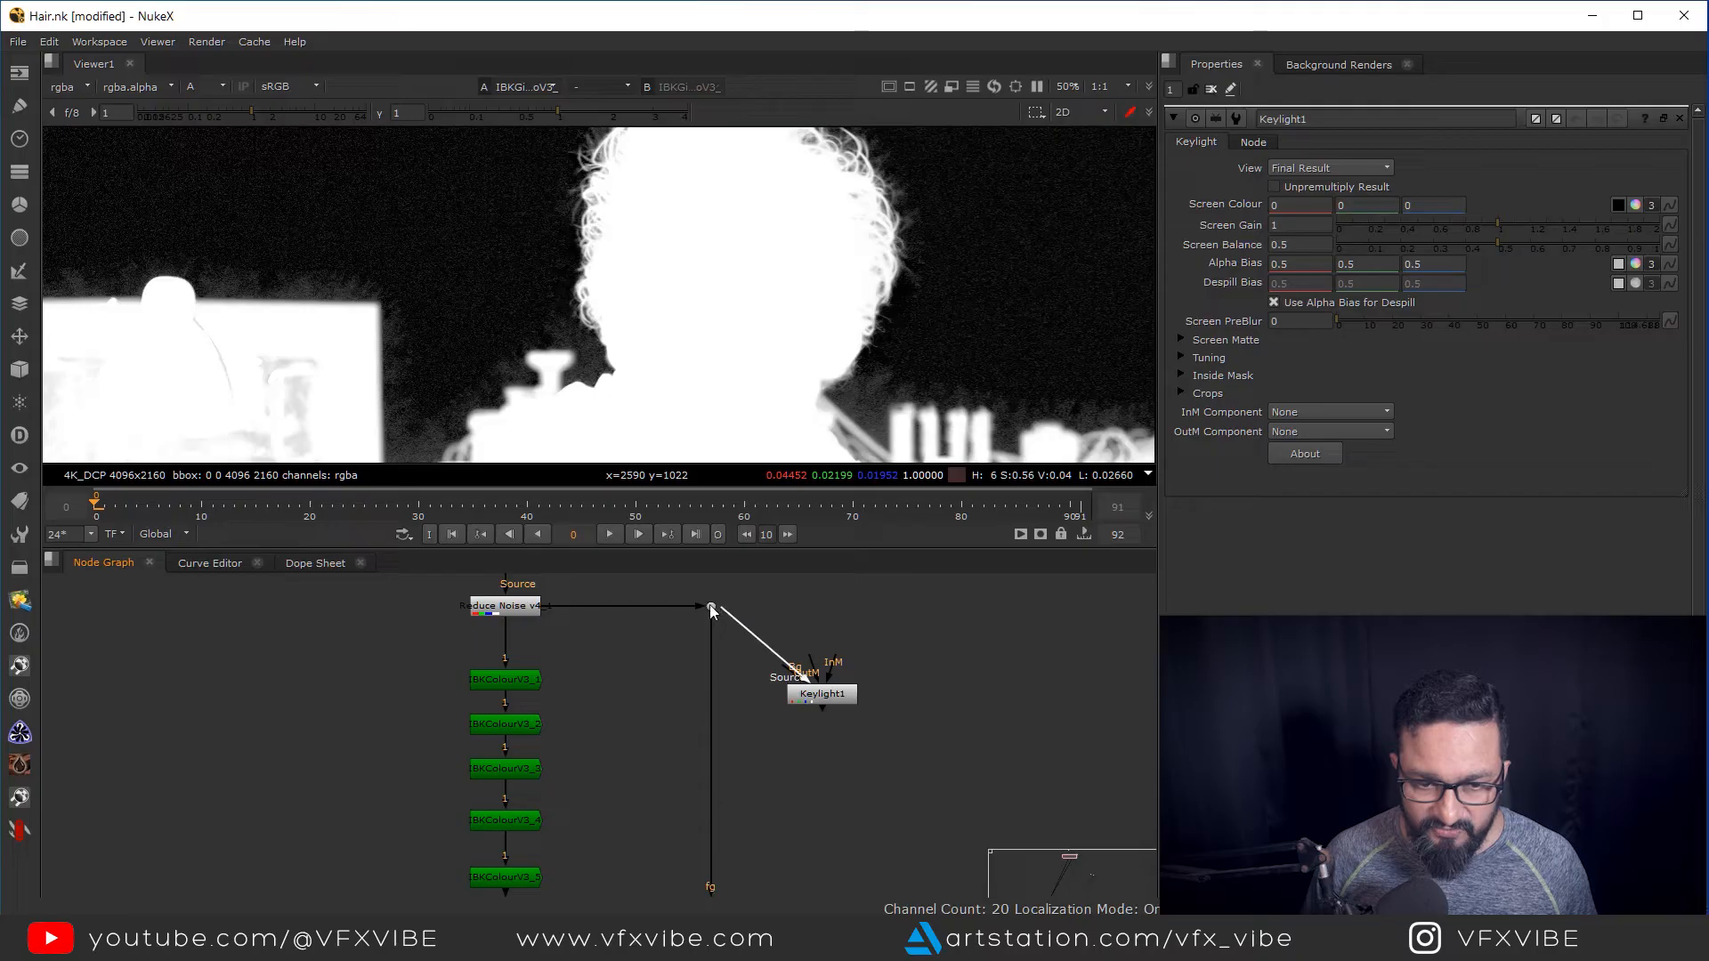
Connect Keylight1's Source to the denoised plate through a new dot and view the Keylight output
{"action": "left_click_drag", "start_coordinate": [951, 684], "coordinate": [951, 612]}
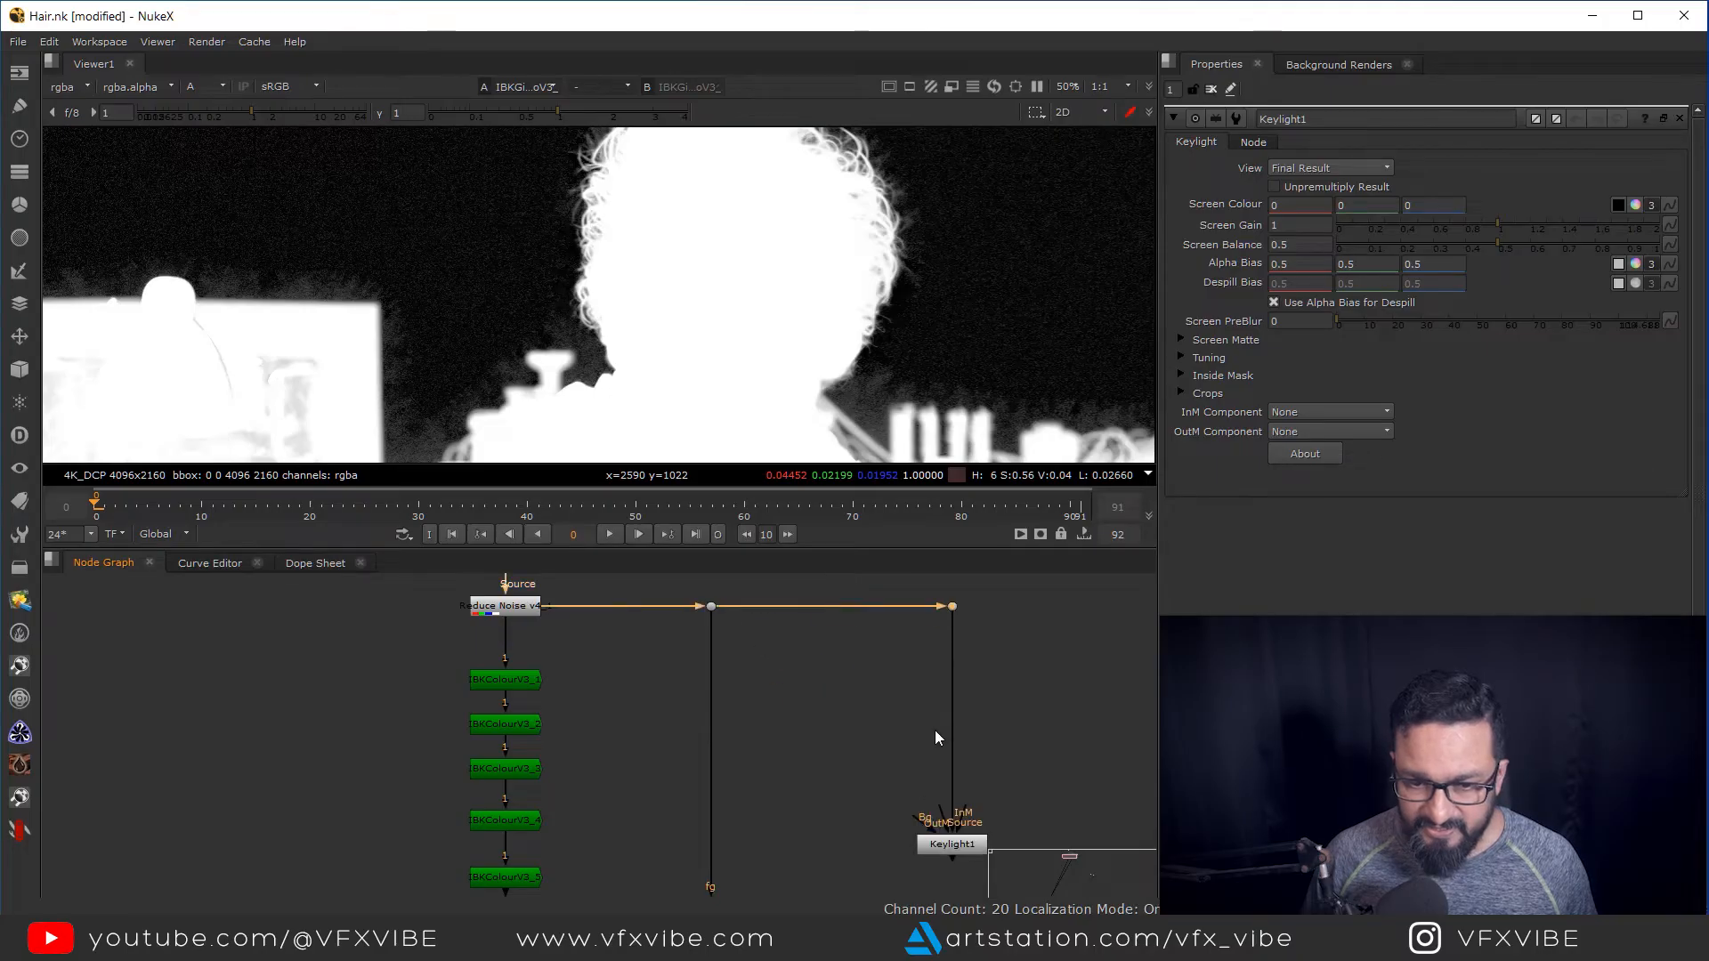
{"action": "scroll", "coordinate": [935, 737], "scroll_direction": "down", "scroll_amount": 3}
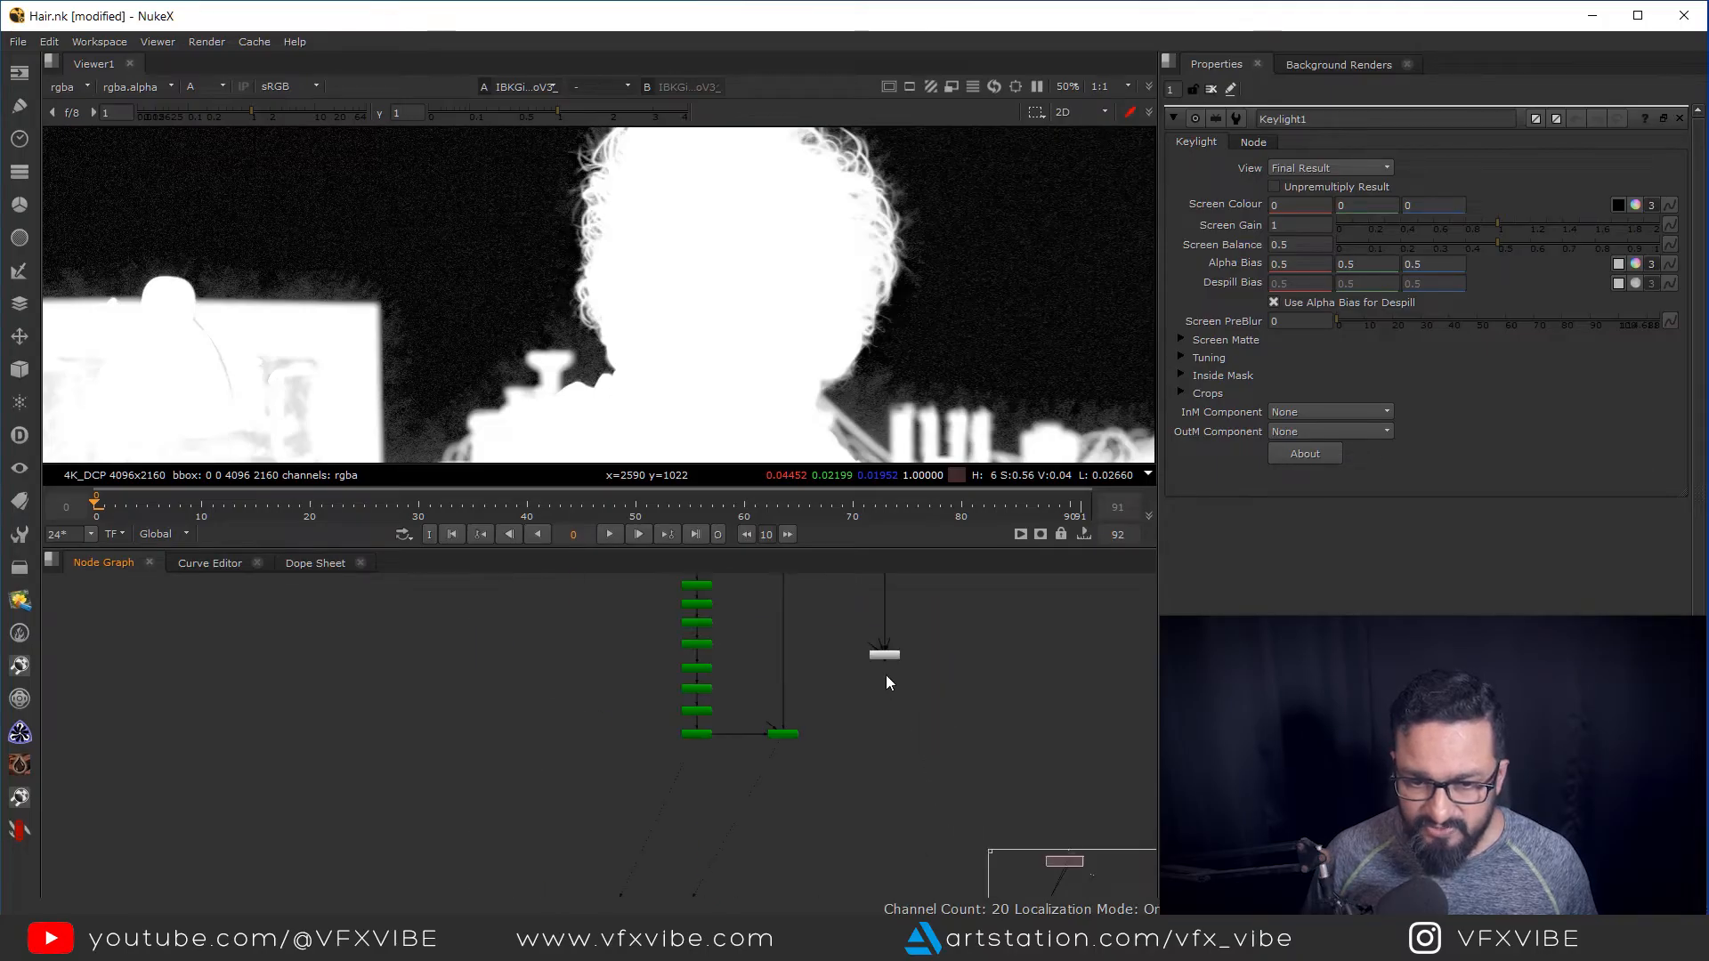
{"action": "left_click", "coordinate": [883, 641]}
{"action": "key", "text": "1"}
{"action": "key", "text": "a"}
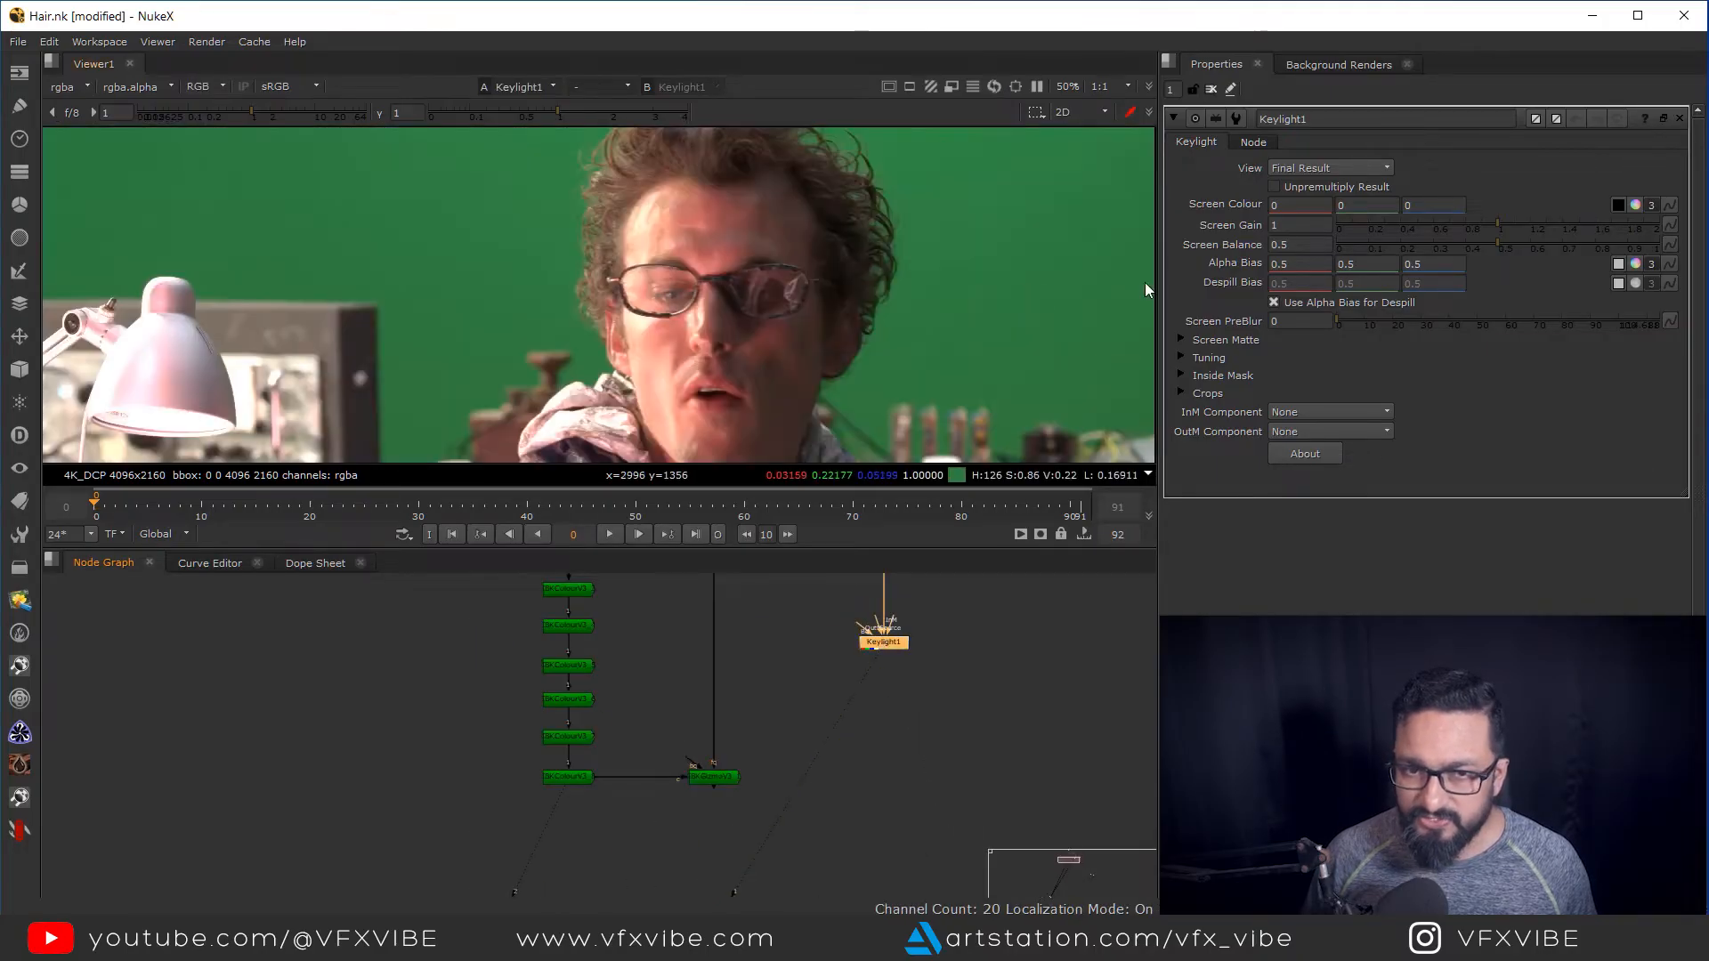
Sample Keylight's Screen Colour from the green screen next to the hair and show the alpha channel
{"action": "left_click", "coordinate": [1617, 206]}
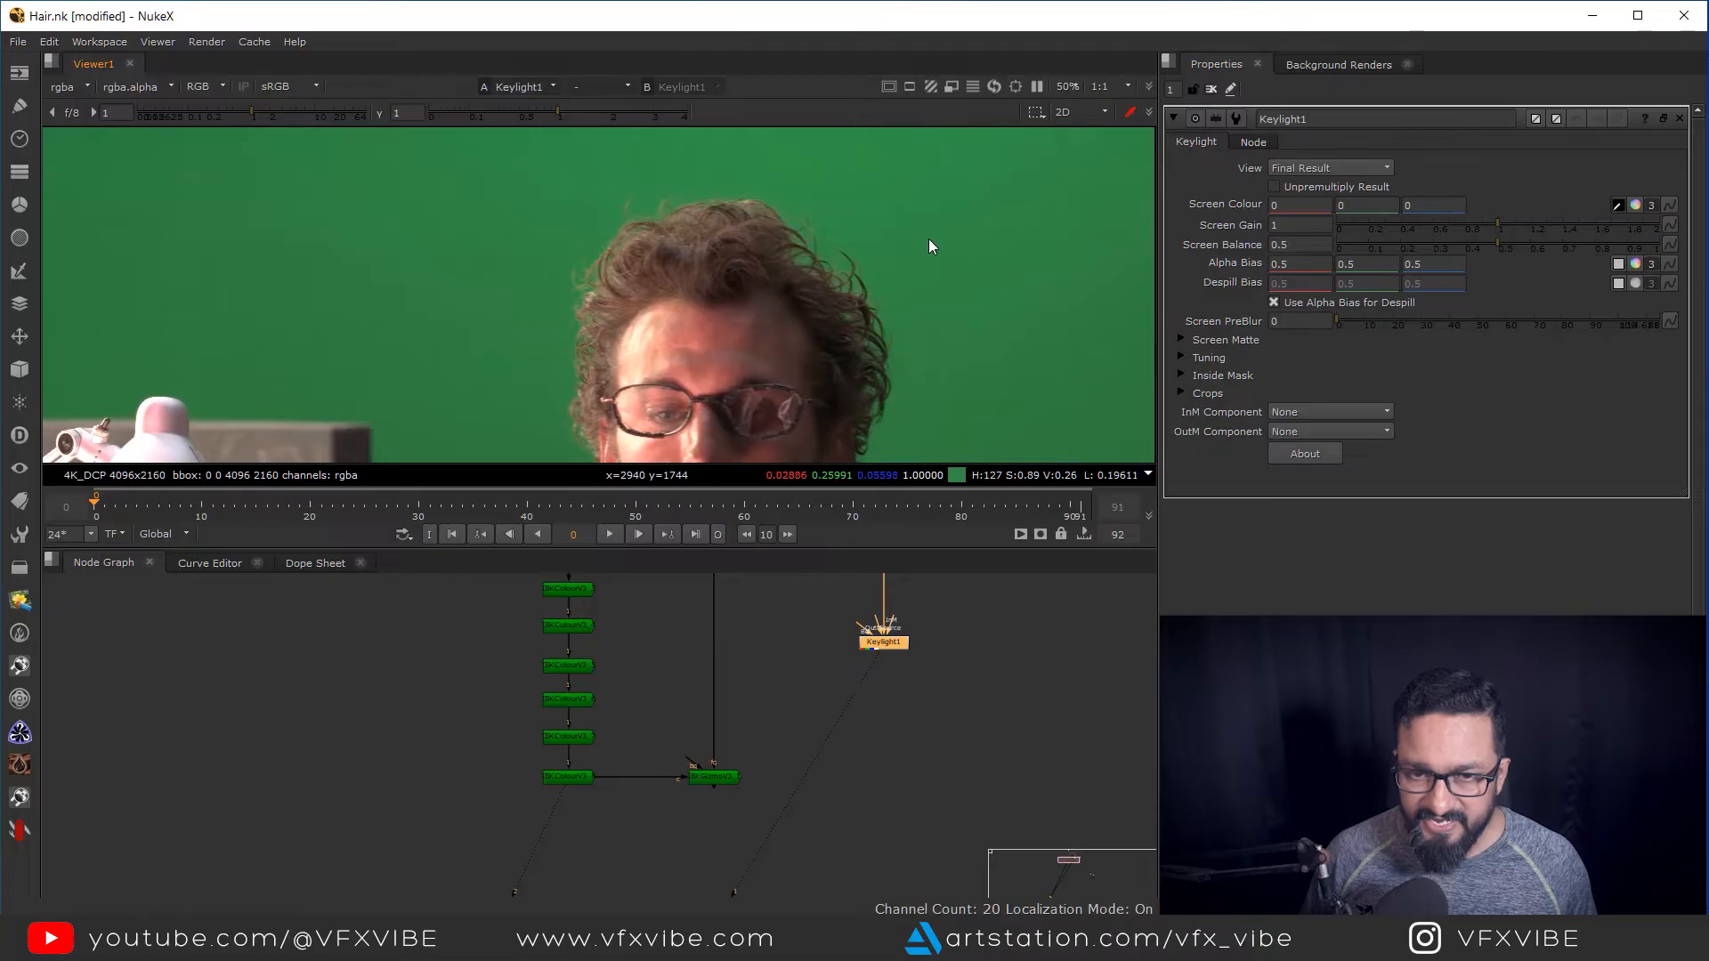
{"action": "left_click_drag", "start_coordinate": [818, 221], "coordinate": [842, 258]}
{"action": "key", "text": "a"}
{"action": "scroll", "coordinate": [755, 339], "scroll_direction": "down", "scroll_amount": 2}
{"action": "left_click_drag", "start_coordinate": [827, 363], "coordinate": [880, 340]}
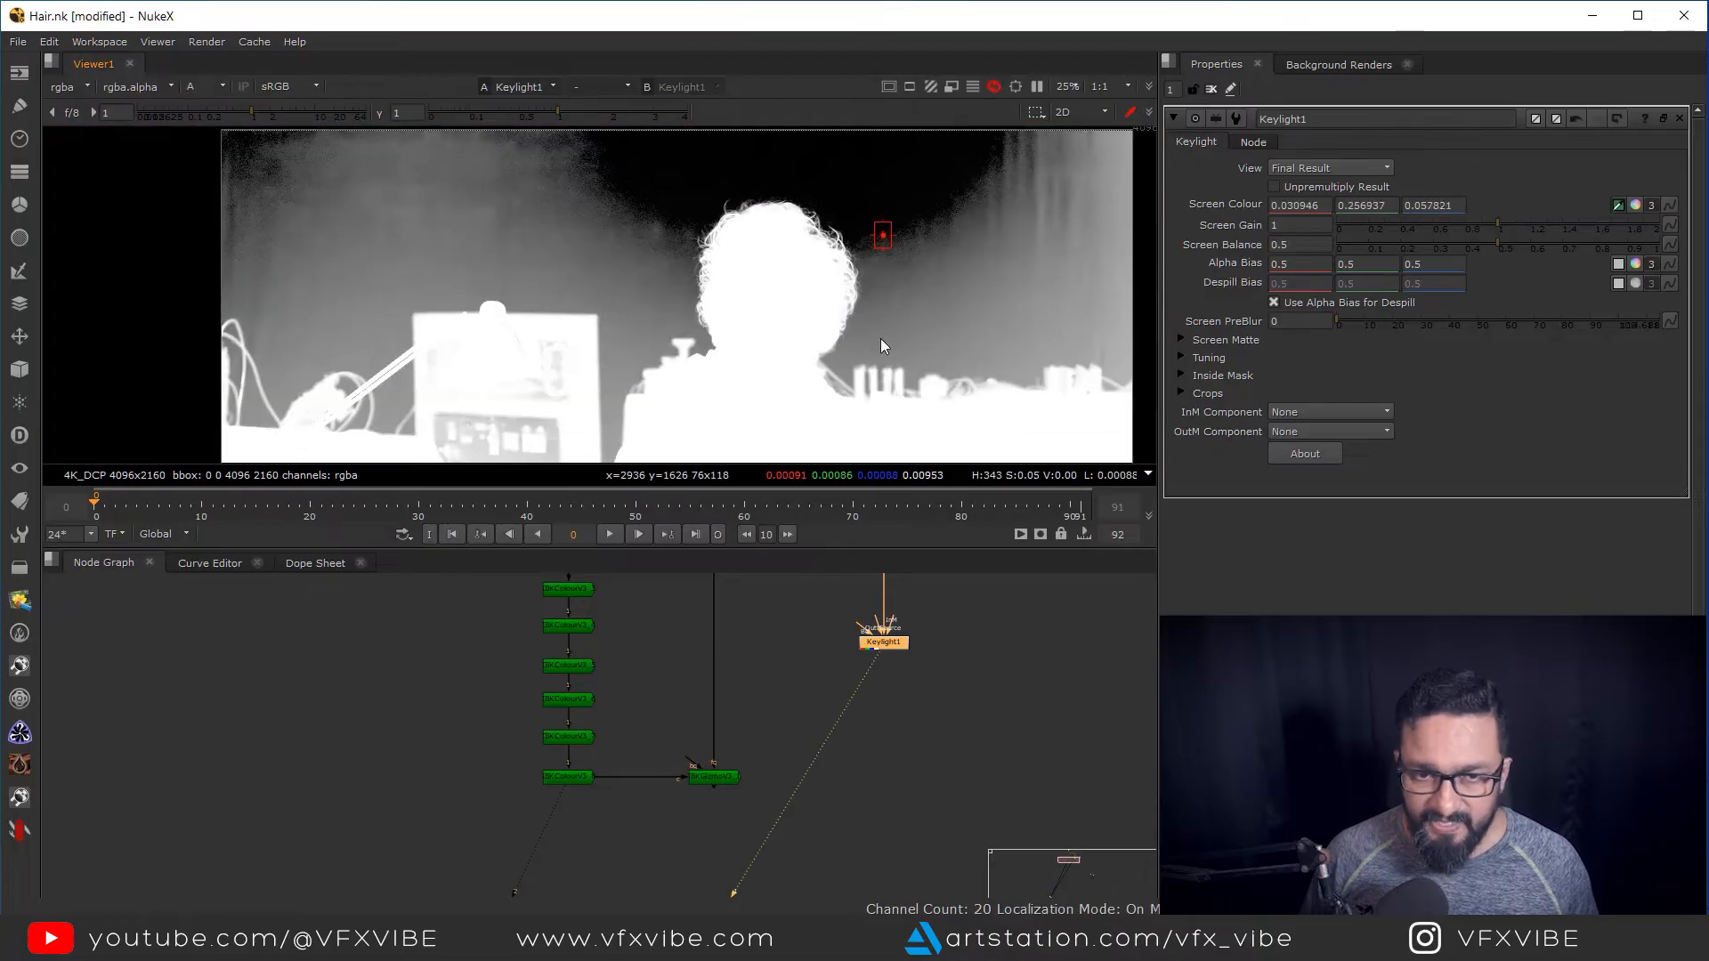
Set Keylight's Screen Matte Clip Black to 0.5 and review the whole matte
{"action": "left_click", "coordinate": [1180, 339]}
{"action": "left_click_drag", "start_coordinate": [1370, 358], "coordinate": [1498, 367]}
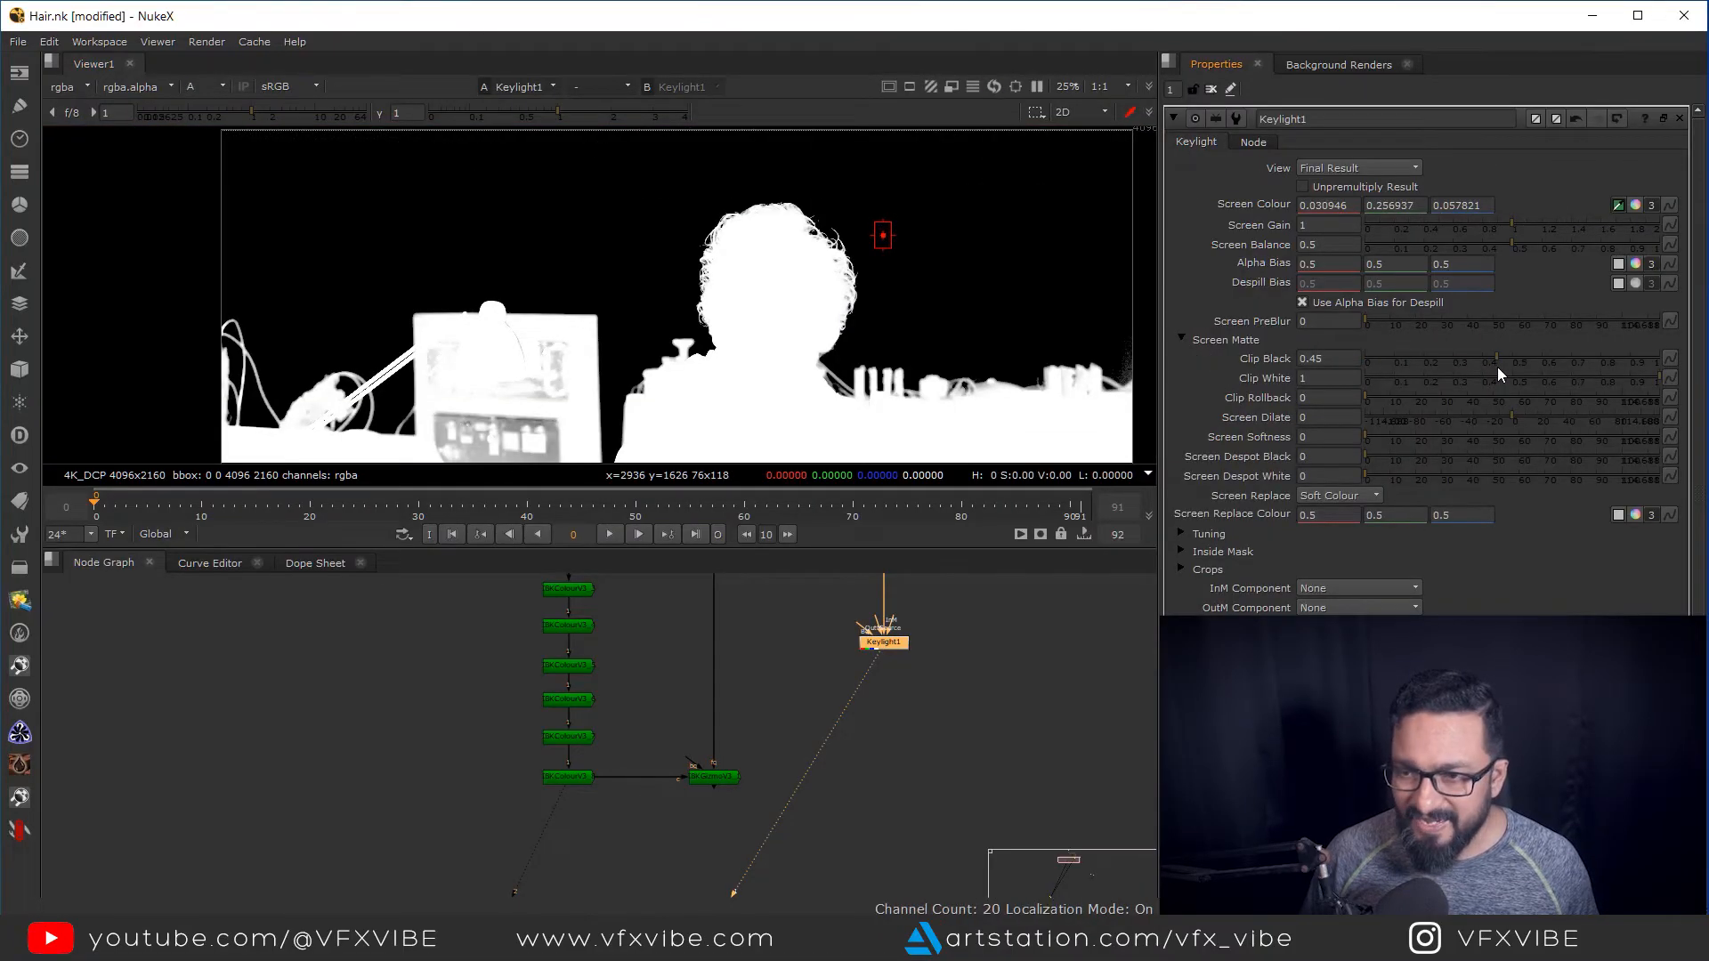
{"action": "left_click", "coordinate": [1512, 367]}
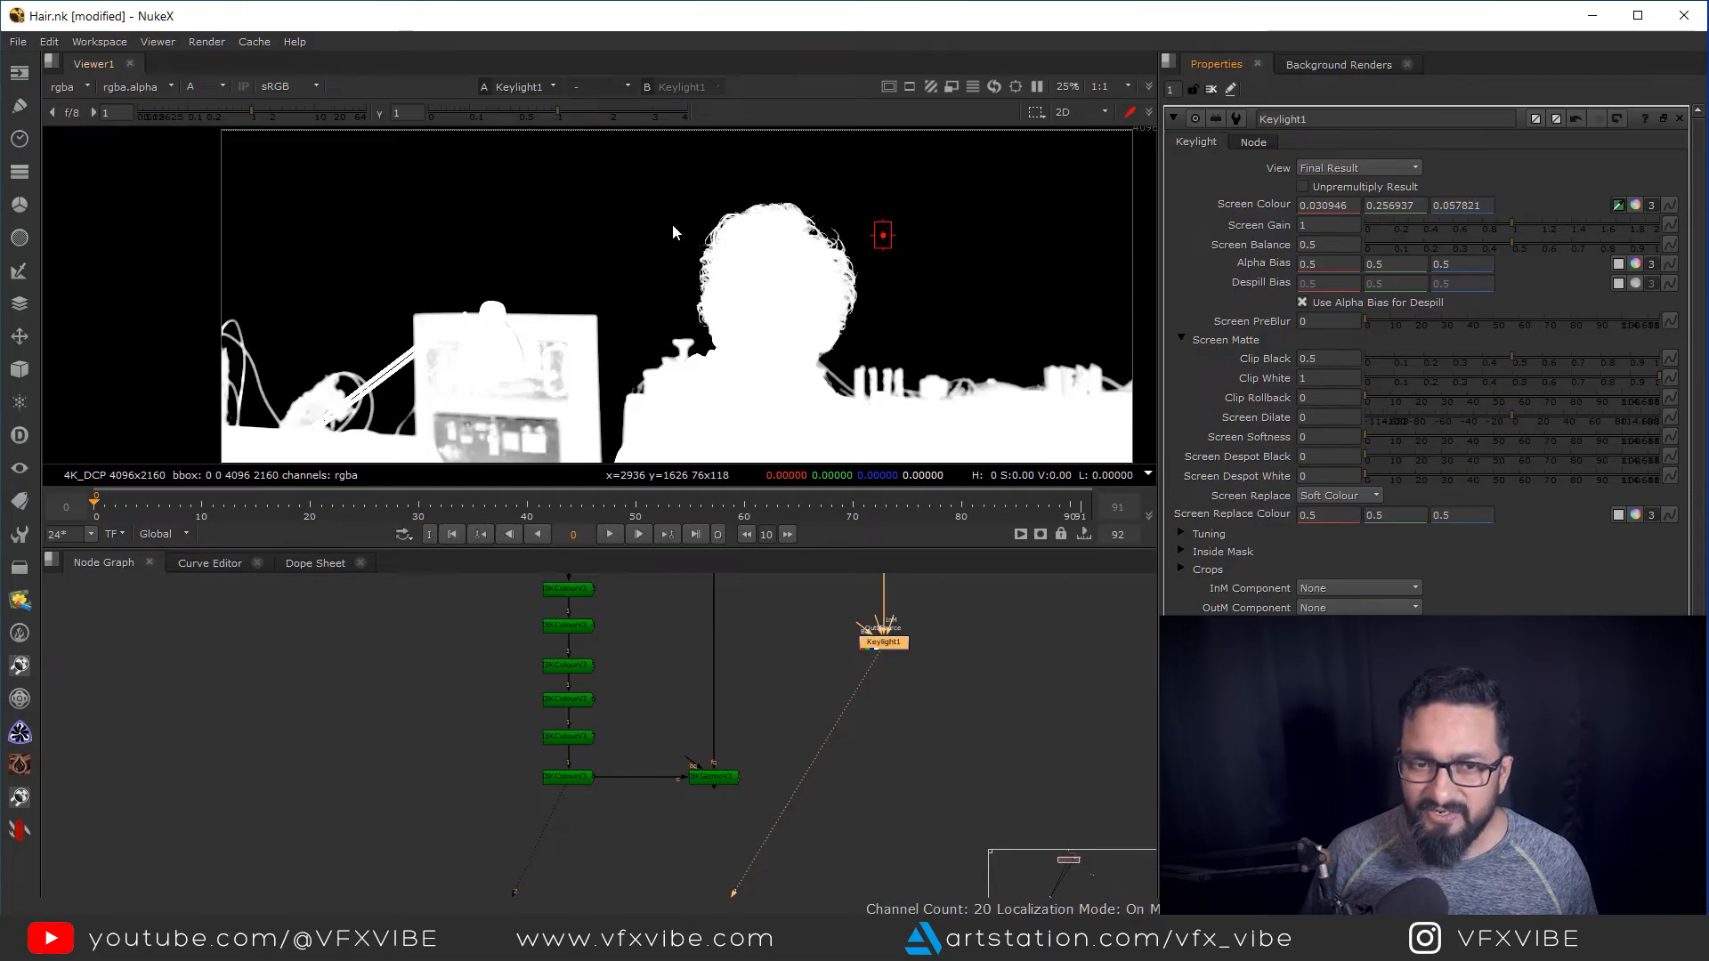
{"action": "scroll", "coordinate": [765, 289], "scroll_direction": "down", "scroll_amount": 4}
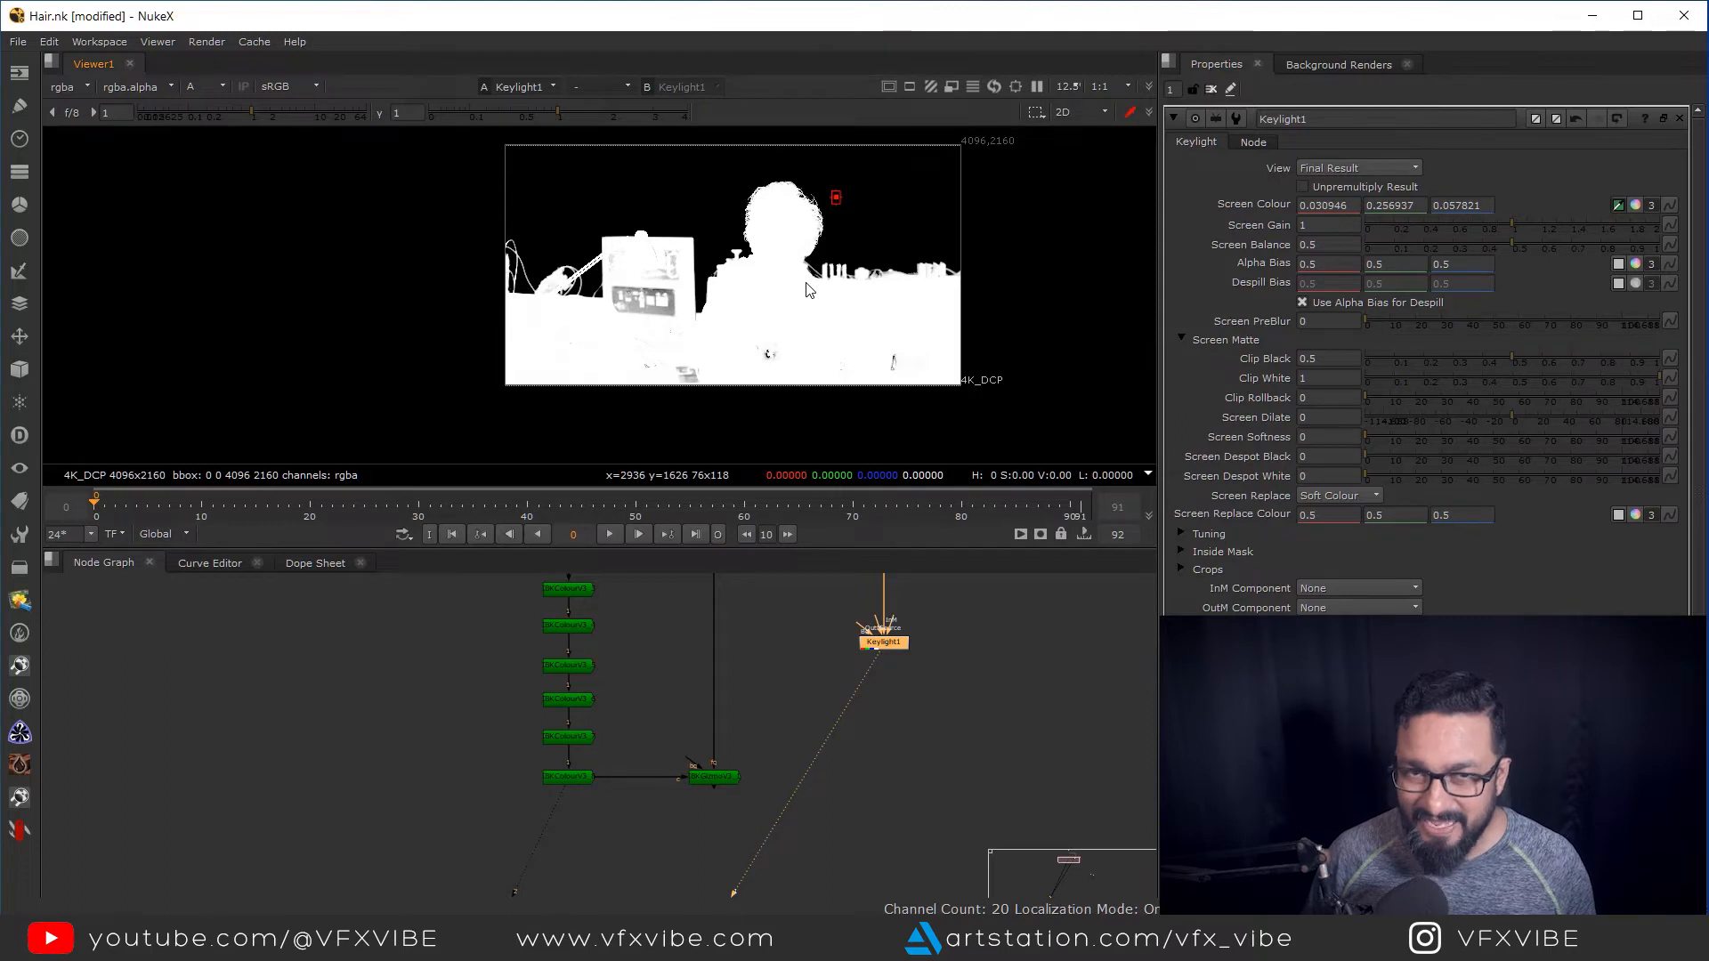
{"action": "scroll", "coordinate": [726, 302], "scroll_direction": "up", "scroll_amount": 2}
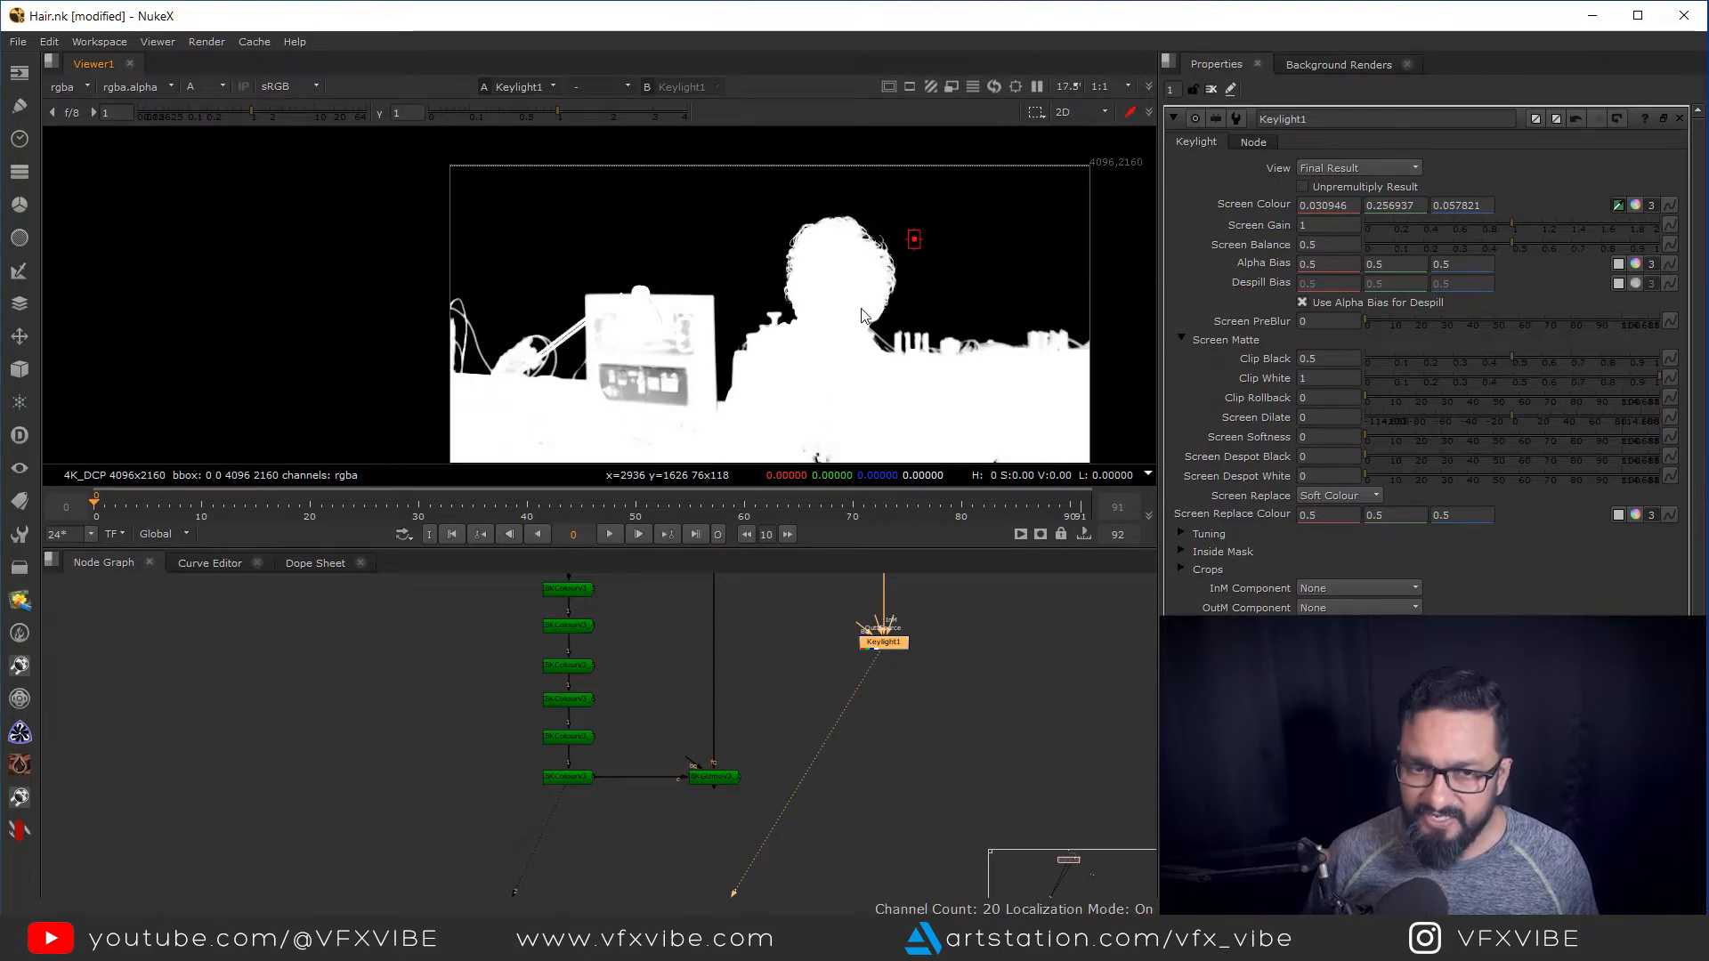
Lower the viewer gamma to 0.018, set Keylight's Clip White to 0.865, restore the gamma and inspect the solid areas
{"action": "left_click_drag", "start_coordinate": [554, 111], "coordinate": [446, 121]}
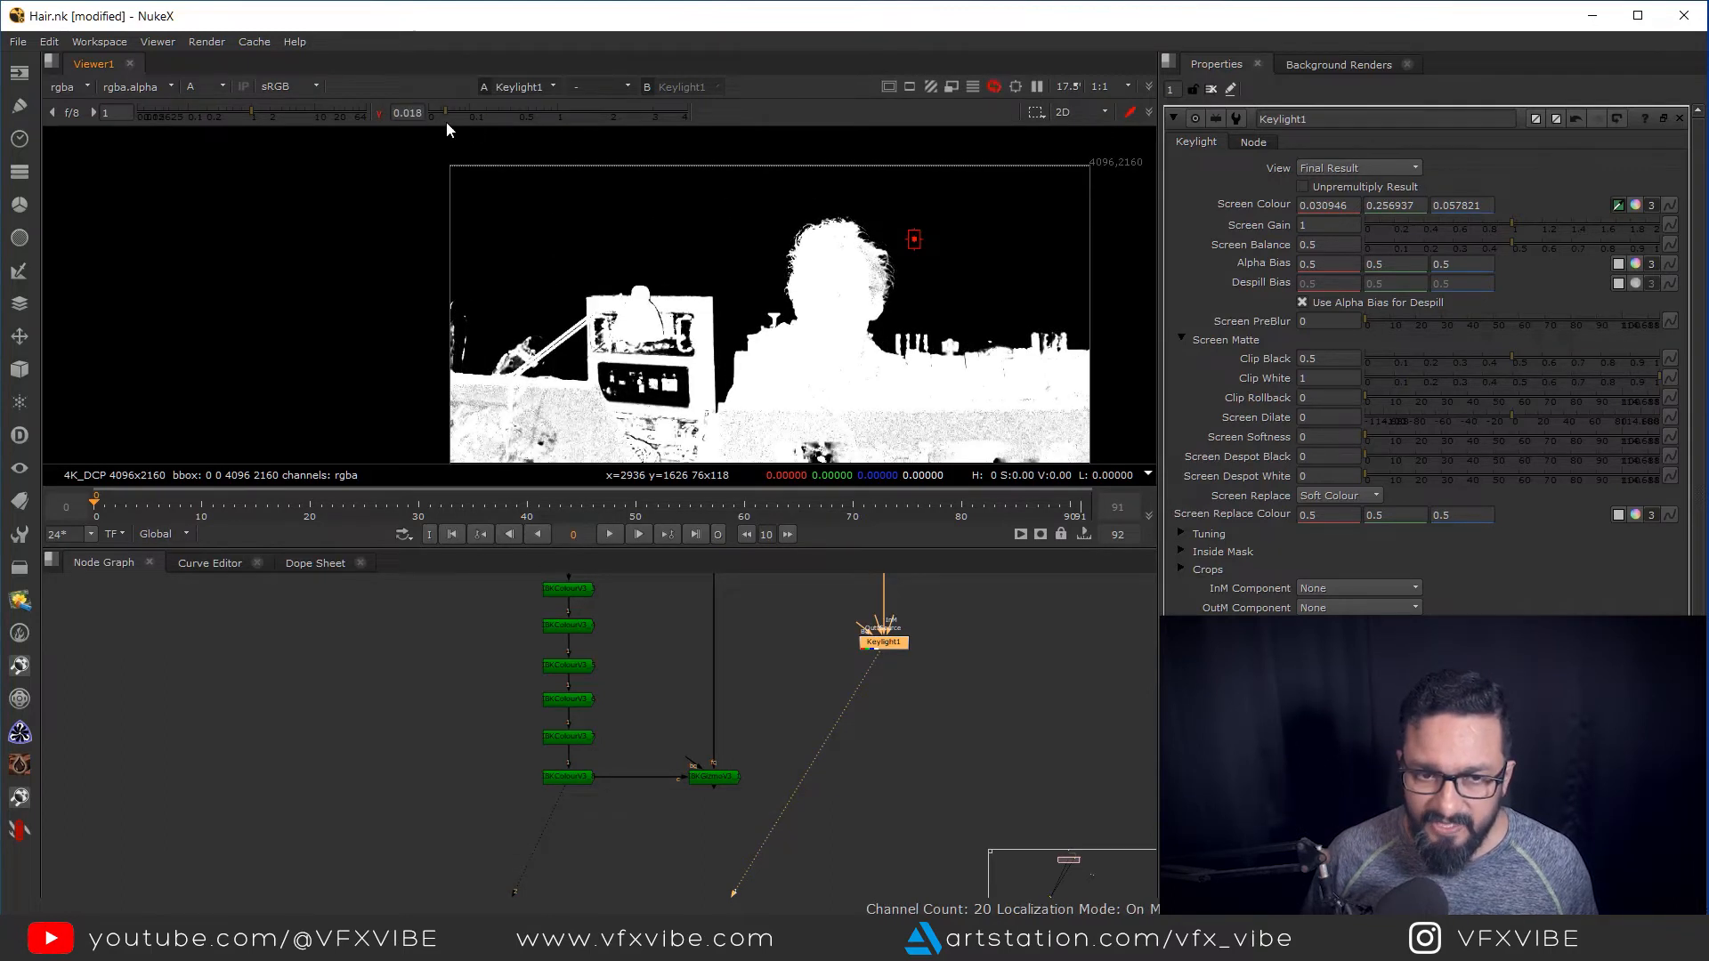
{"action": "left_click_drag", "start_coordinate": [1658, 374], "coordinate": [1621, 377]}
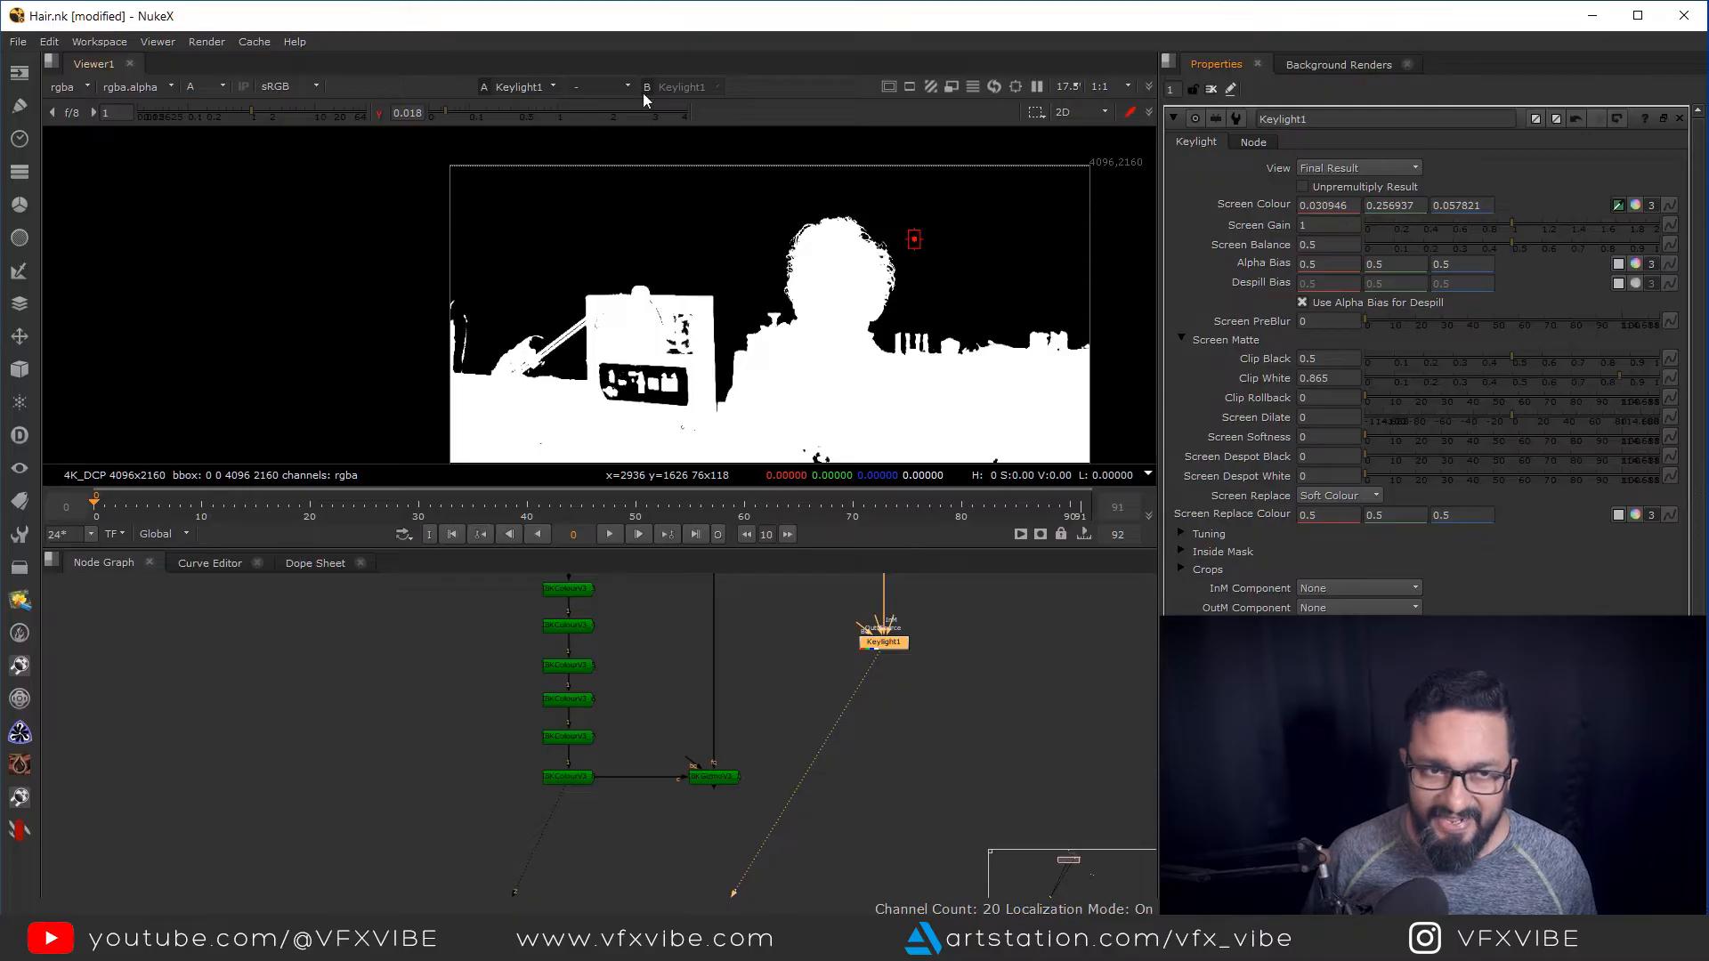
{"action": "left_click", "coordinate": [568, 111]}
{"action": "scroll", "coordinate": [778, 208], "scroll_direction": "up", "scroll_amount": 5}
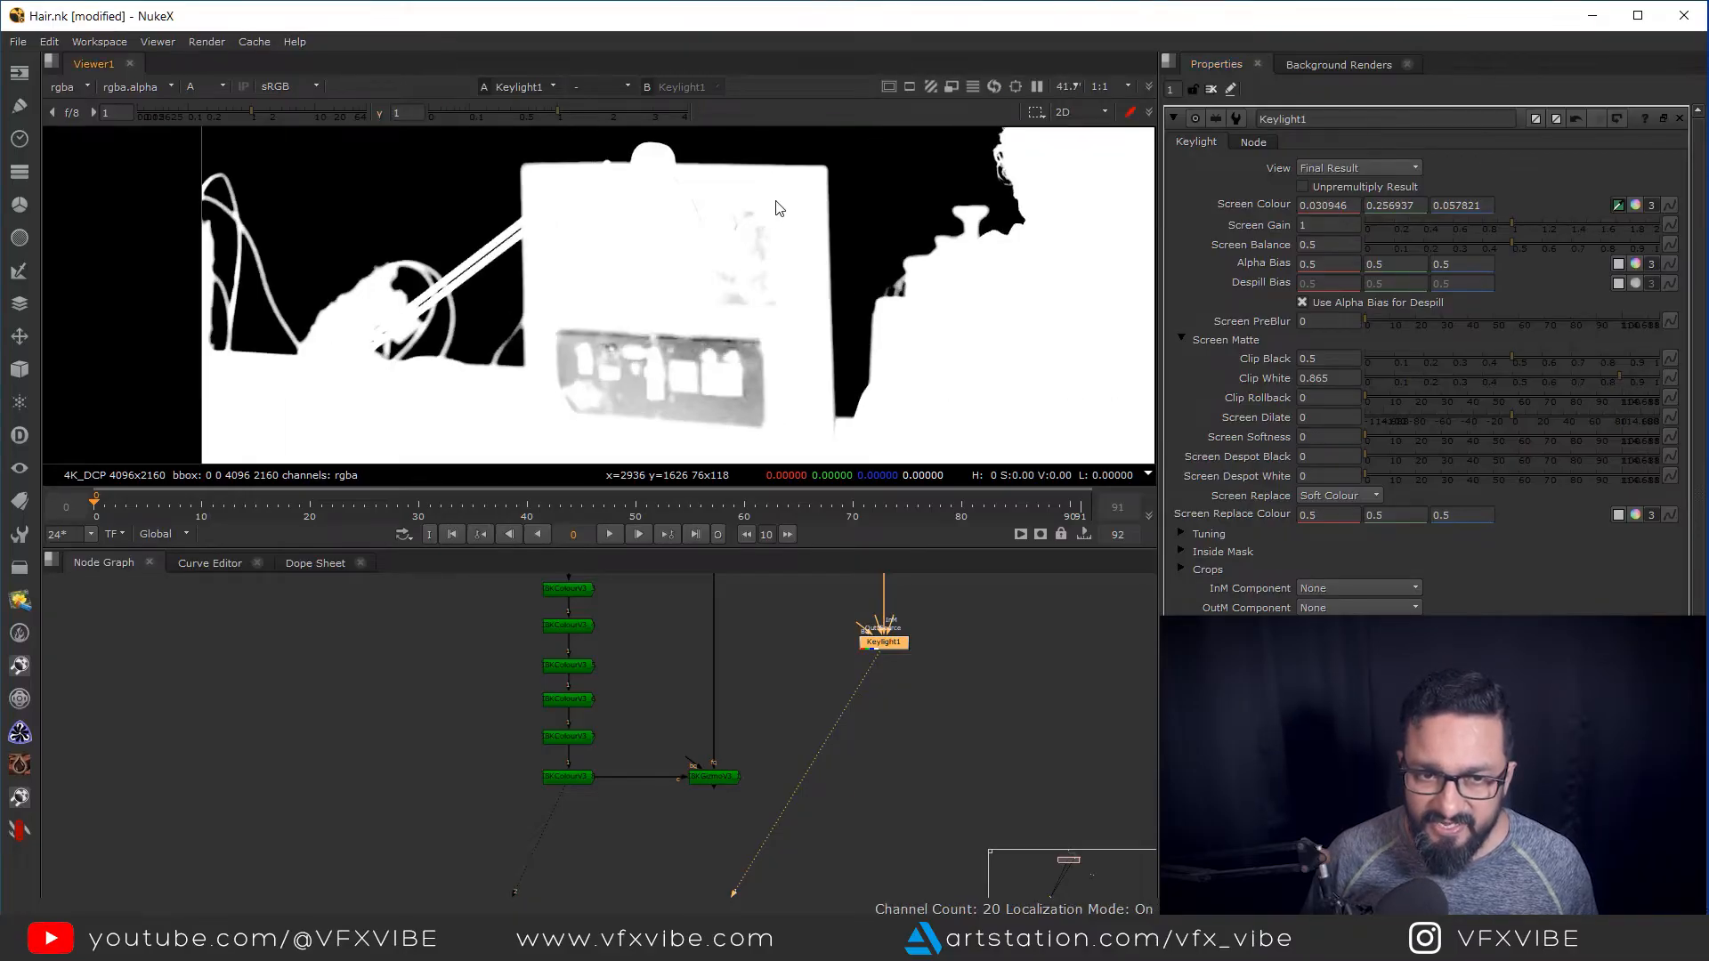
{"action": "scroll", "coordinate": [559, 311], "scroll_direction": "down", "scroll_amount": 3}
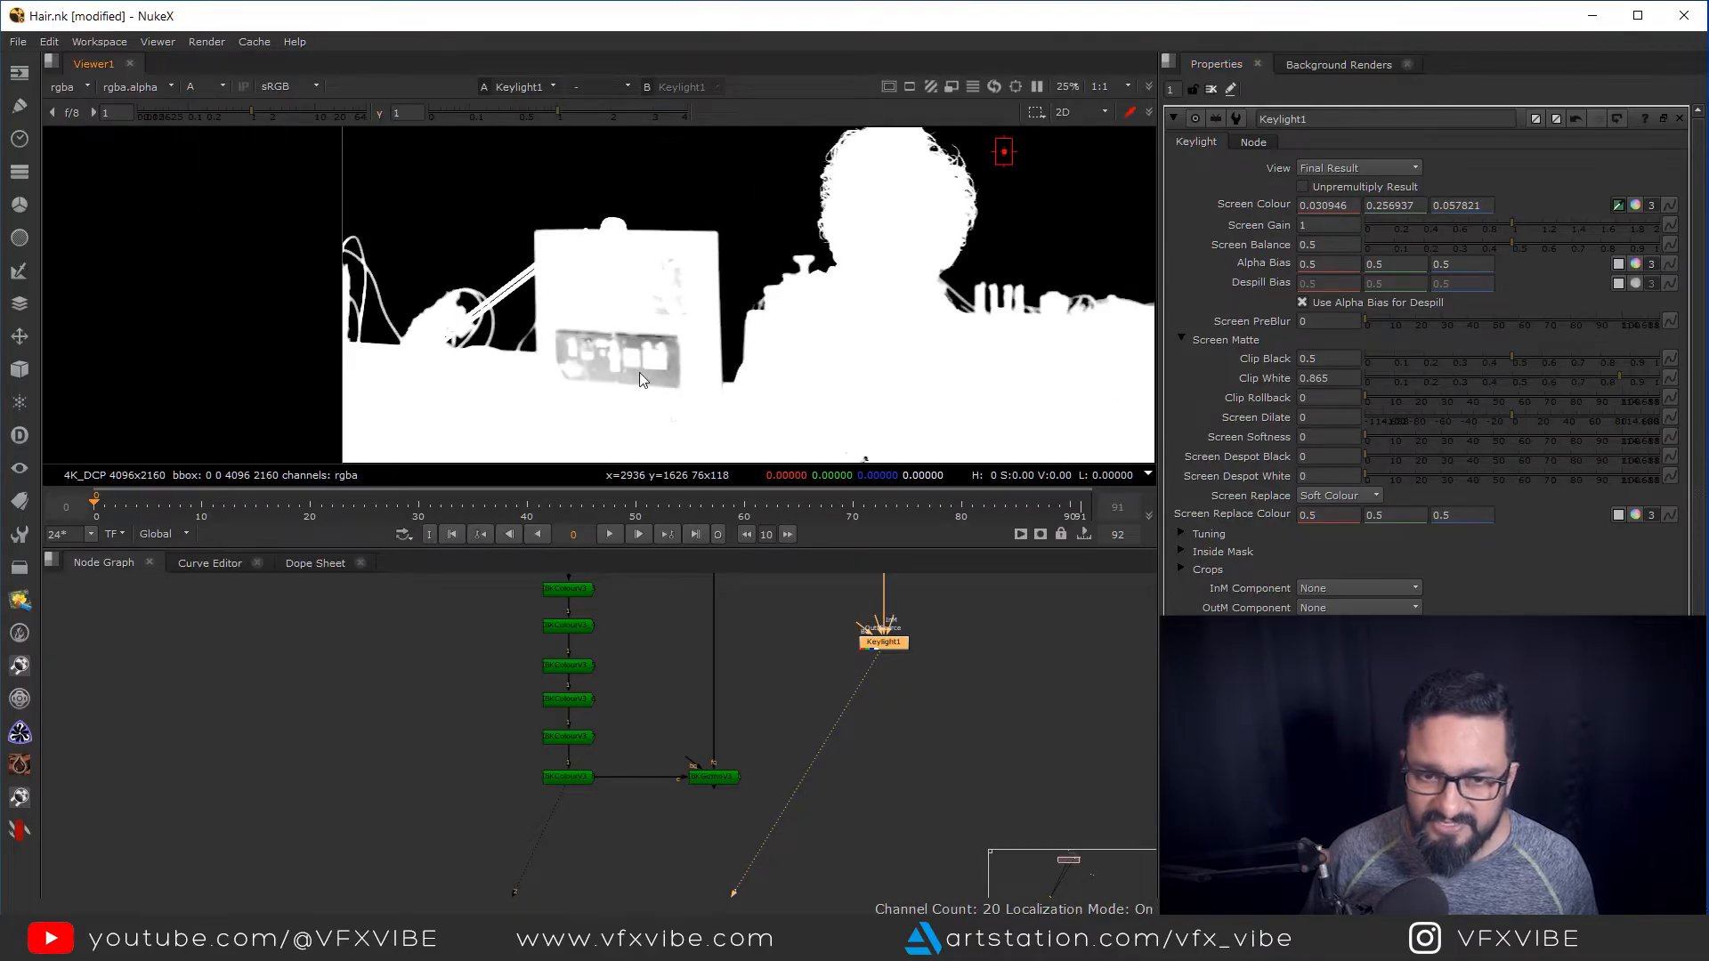
{"action": "left_click_drag", "start_coordinate": [889, 385], "coordinate": [811, 277]}
{"action": "scroll", "coordinate": [896, 639], "scroll_direction": "down", "scroll_amount": 3}
{"action": "left_click_drag", "start_coordinate": [929, 666], "coordinate": [811, 702]}
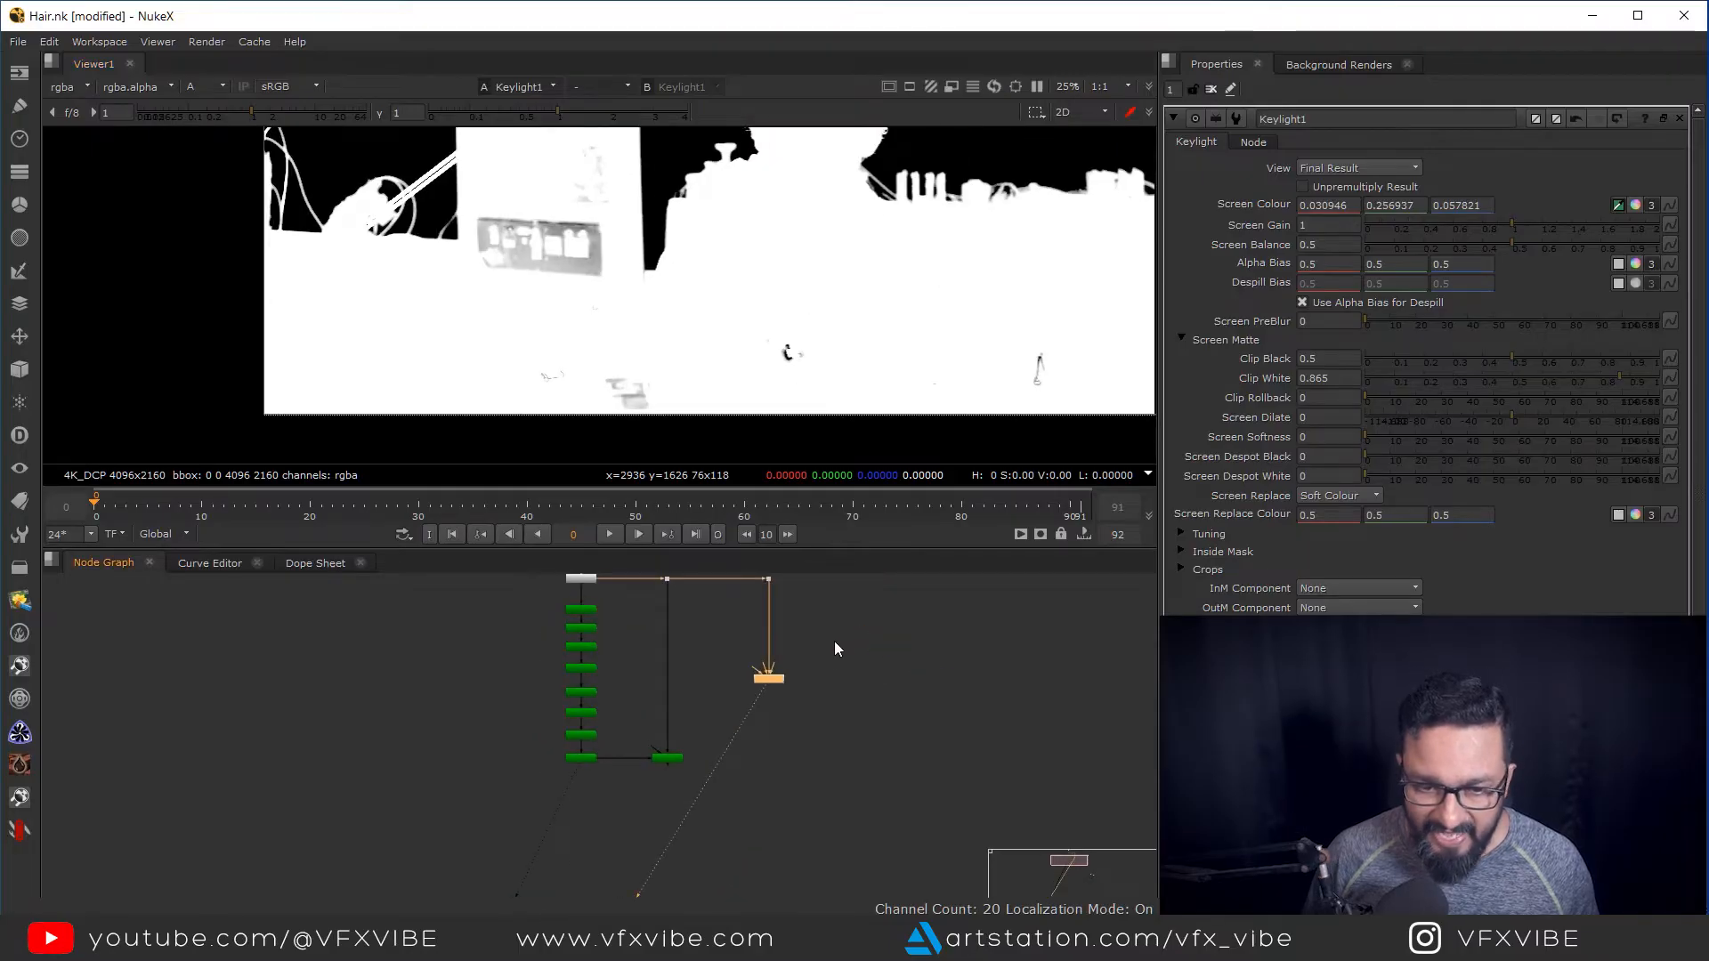
Add a Roto node and draw a closed Bezier covering the holes in the equipment rack and desk area, extending beyond the image's lower corners
{"action": "key", "text": "o"}
{"action": "scroll", "coordinate": [591, 287], "scroll_direction": "up", "scroll_amount": 3}
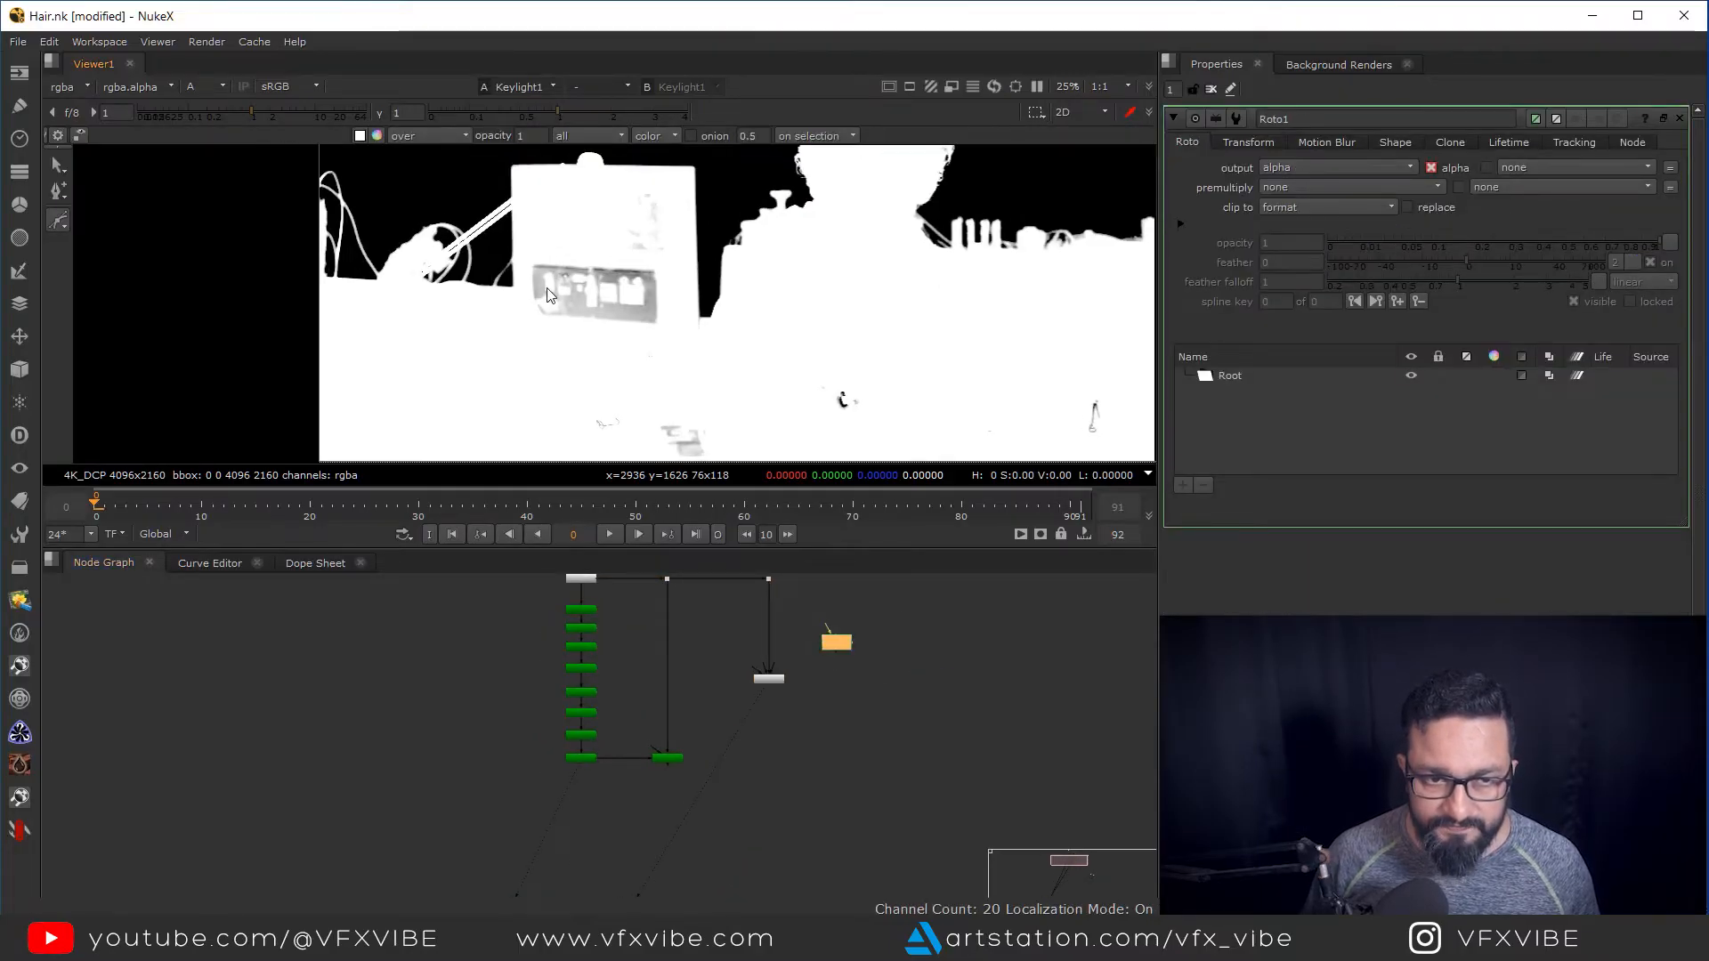
{"action": "left_click", "coordinate": [564, 361]}
{"action": "left_click", "coordinate": [570, 175]}
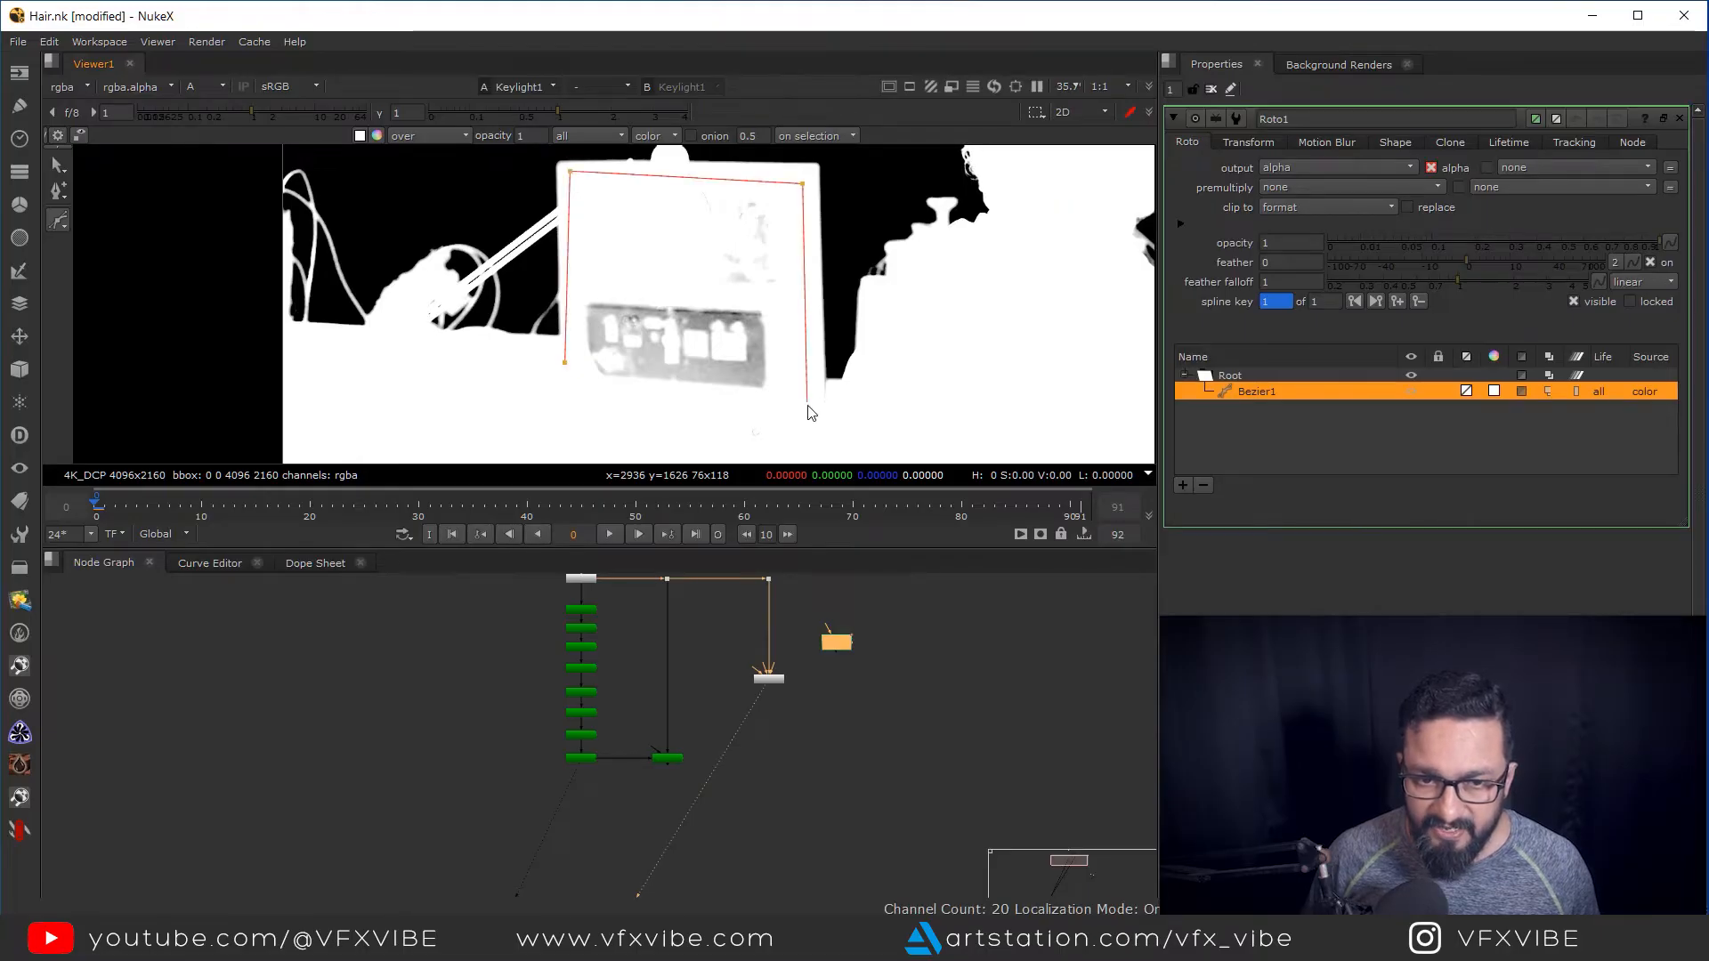
{"action": "scroll", "coordinate": [801, 401], "scroll_direction": "down", "scroll_amount": 3}
{"action": "left_click_drag", "start_coordinate": [968, 385], "coordinate": [824, 295]}
{"action": "left_click", "coordinate": [970, 292]}
{"action": "left_click", "coordinate": [1136, 302]}
{"action": "left_click_drag", "start_coordinate": [1134, 438], "coordinate": [1107, 396]}
{"action": "left_click", "coordinate": [1100, 405]}
{"action": "left_click", "coordinate": [247, 382]}
{"action": "left_click", "coordinate": [253, 239]}
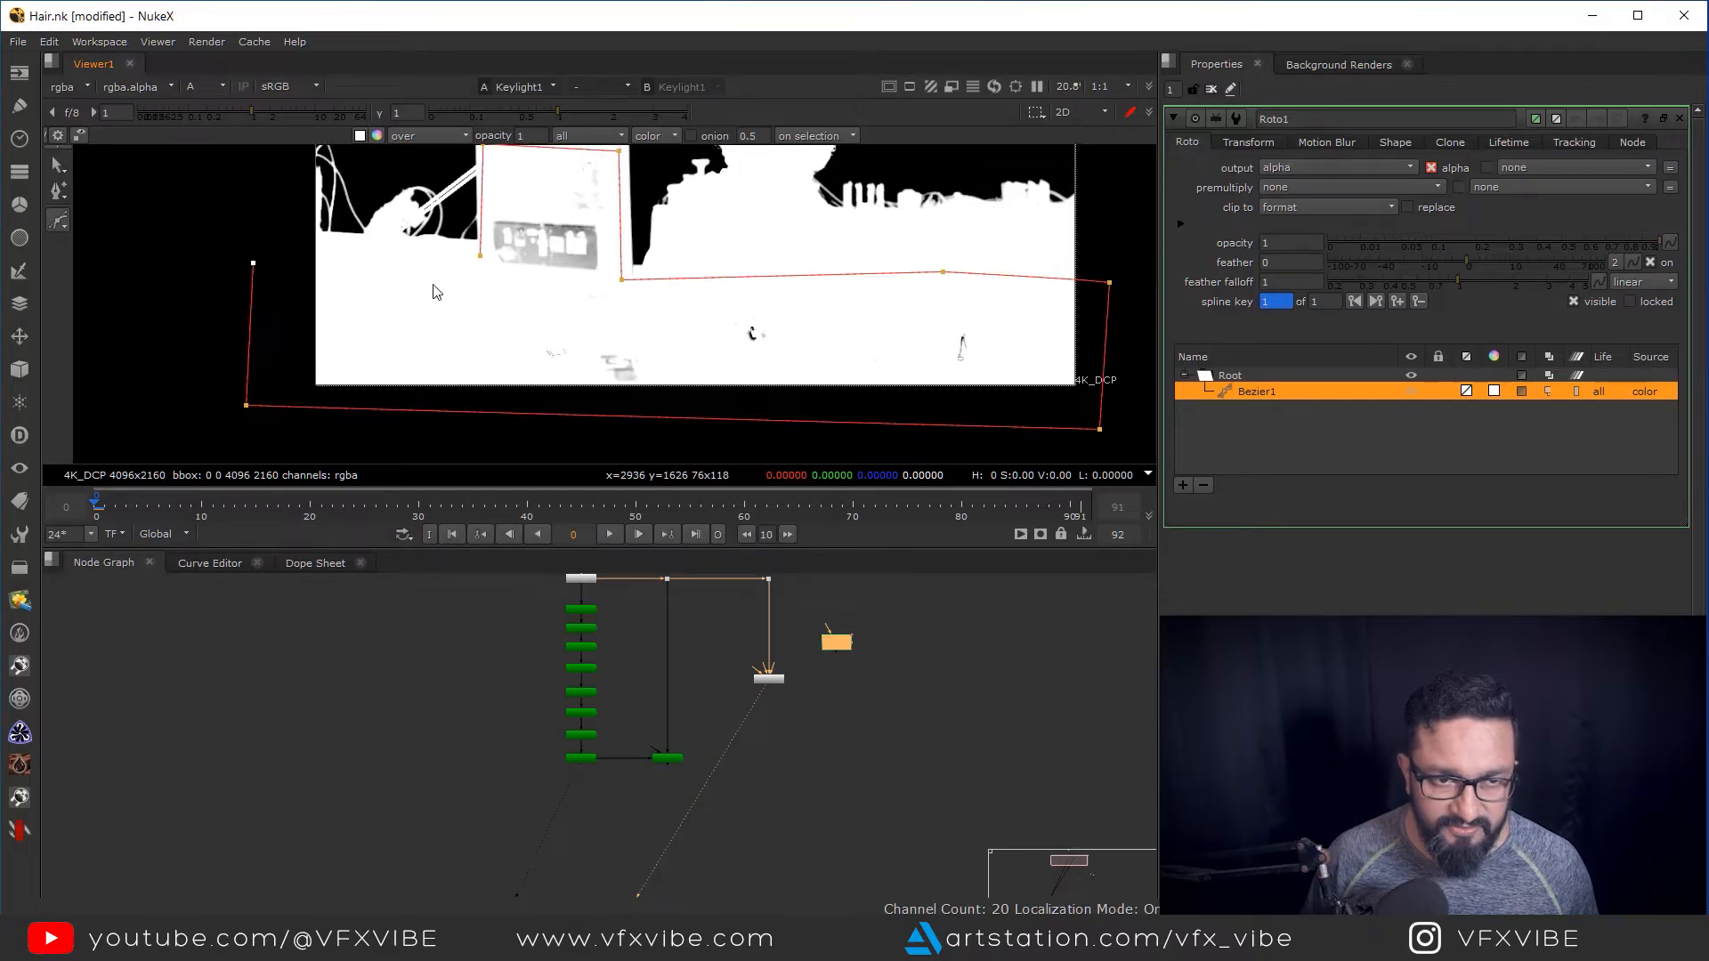
{"action": "left_click", "coordinate": [480, 257]}
Add a ChannelMerge node below Keylight1 and connect its B input to Keylight1
{"action": "scroll", "coordinate": [761, 707], "scroll_direction": "up", "scroll_amount": 4}
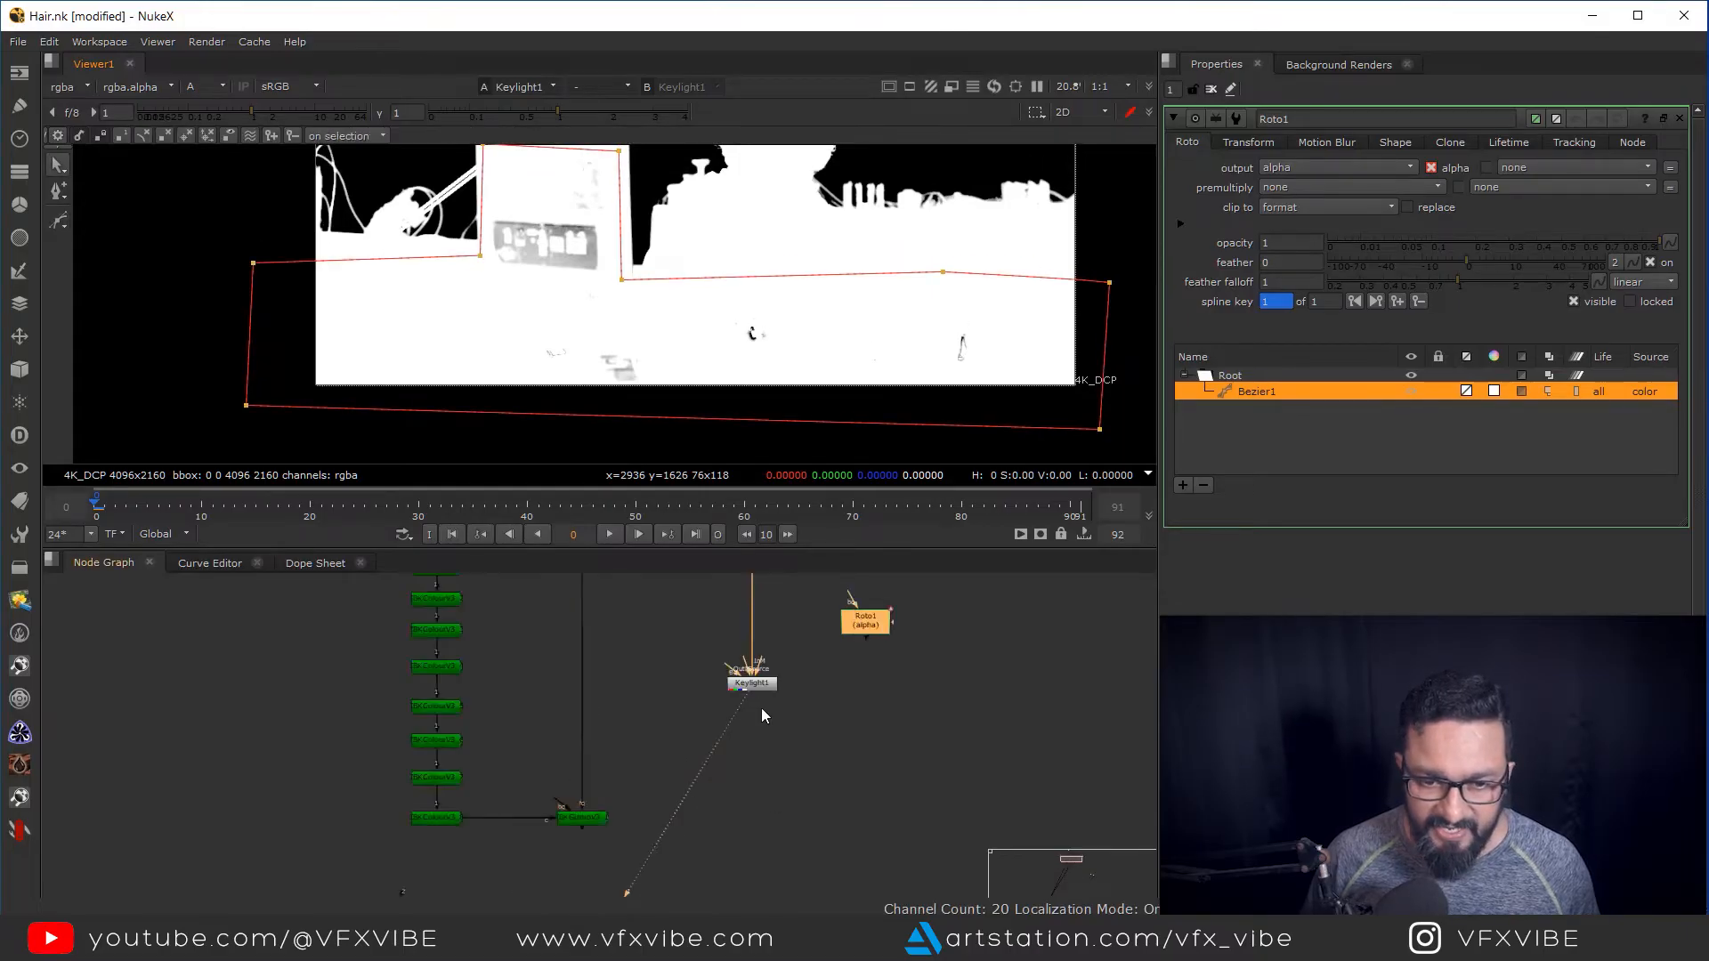
{"action": "left_click", "coordinate": [751, 753]}
{"action": "key", "text": "Tab"}
{"action": "type", "text": "cha"}
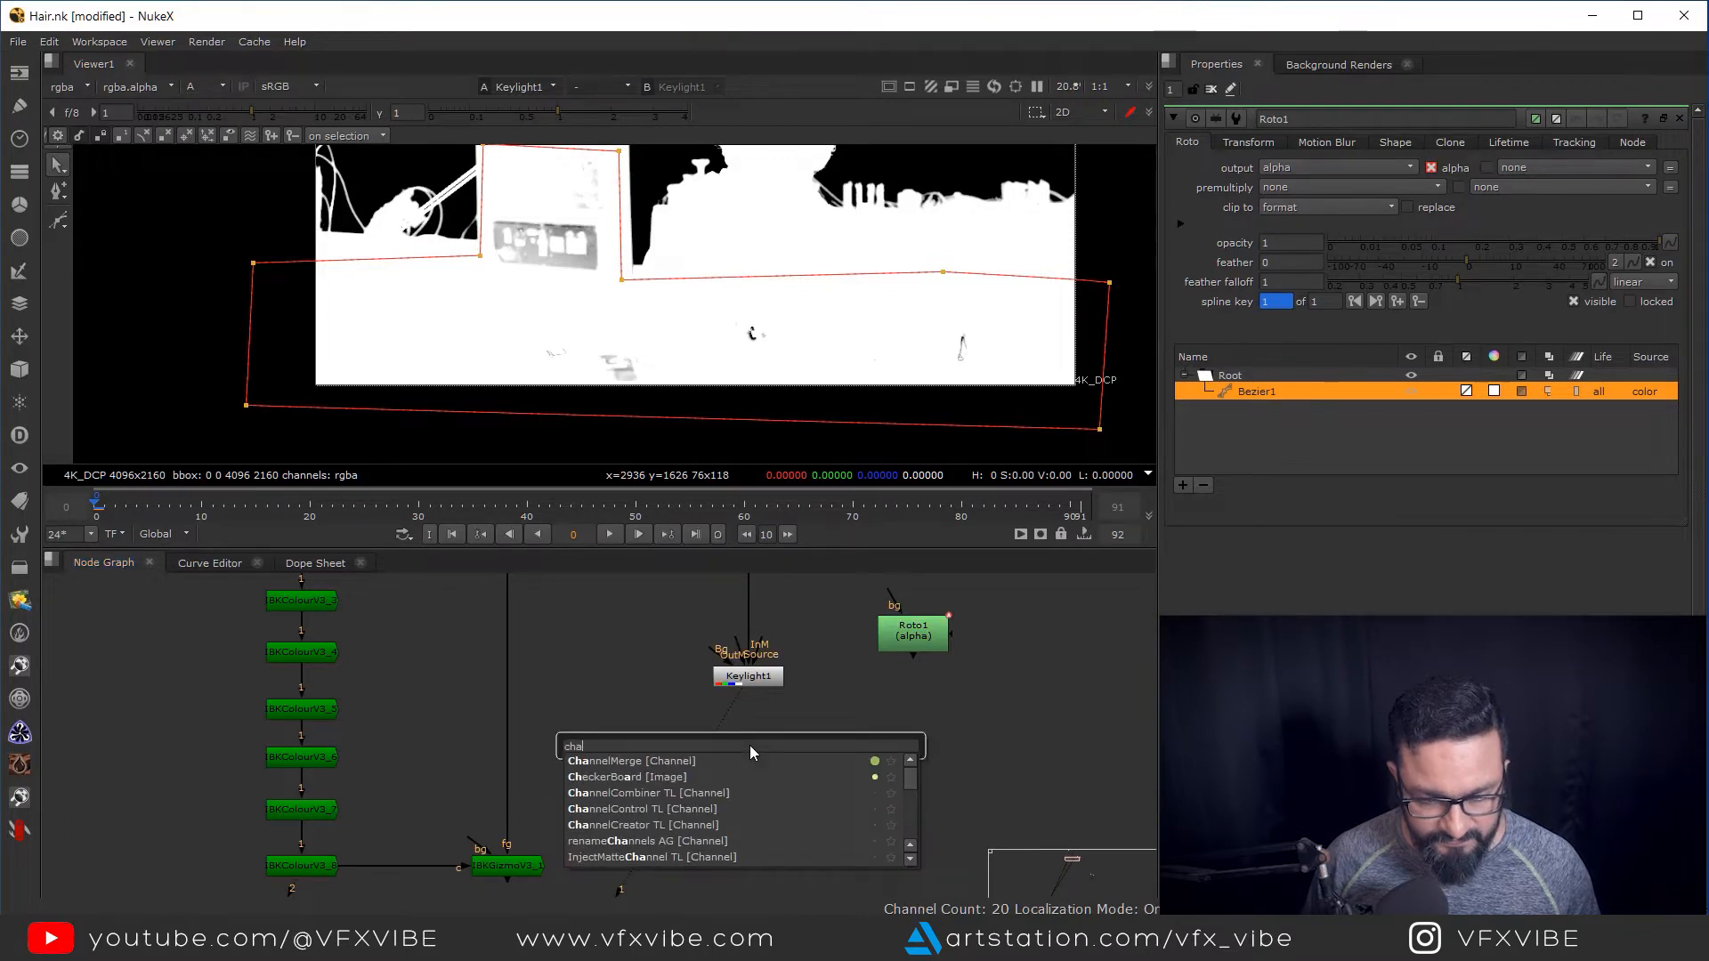
{"action": "key", "text": "Return"}
{"action": "left_click", "coordinate": [764, 721]}
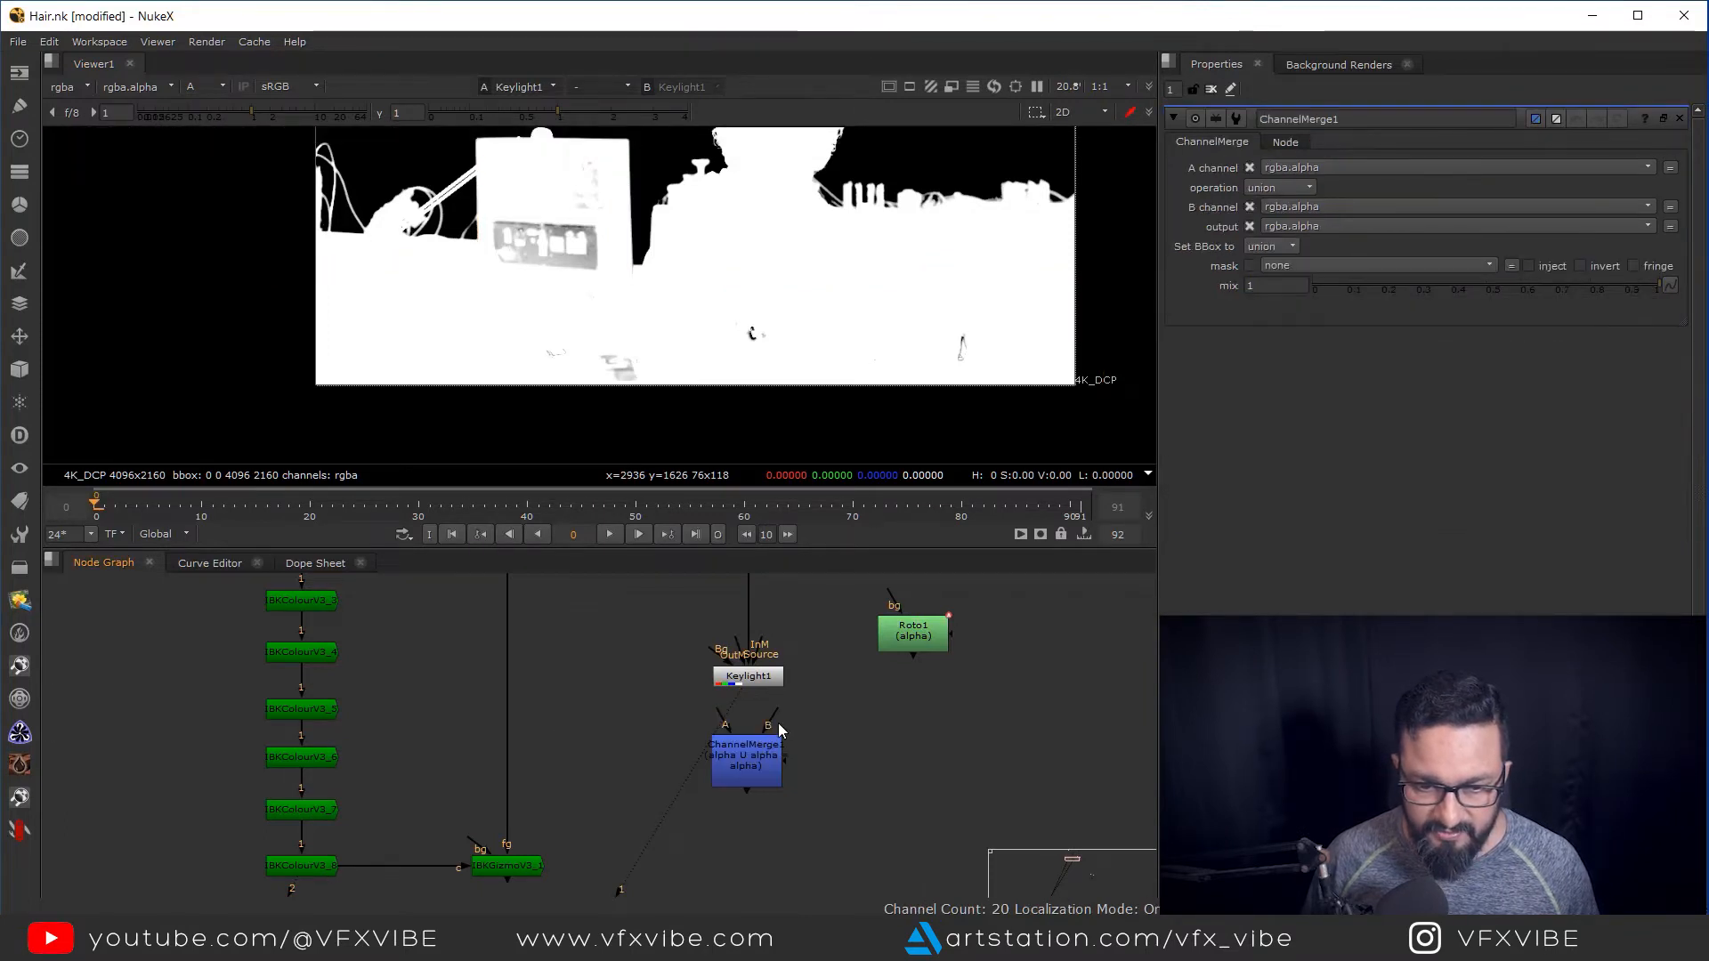
{"action": "left_click_drag", "start_coordinate": [759, 765], "coordinate": [761, 773]}
Connect the ChannelMerge's A input to Roto1 through a dot and view the combined core alpha around the rack and hair
{"action": "left_click_drag", "start_coordinate": [883, 676], "coordinate": [901, 642]}
{"action": "left_click_drag", "start_coordinate": [843, 698], "coordinate": [916, 767]}
{"action": "left_click", "coordinate": [757, 767]}
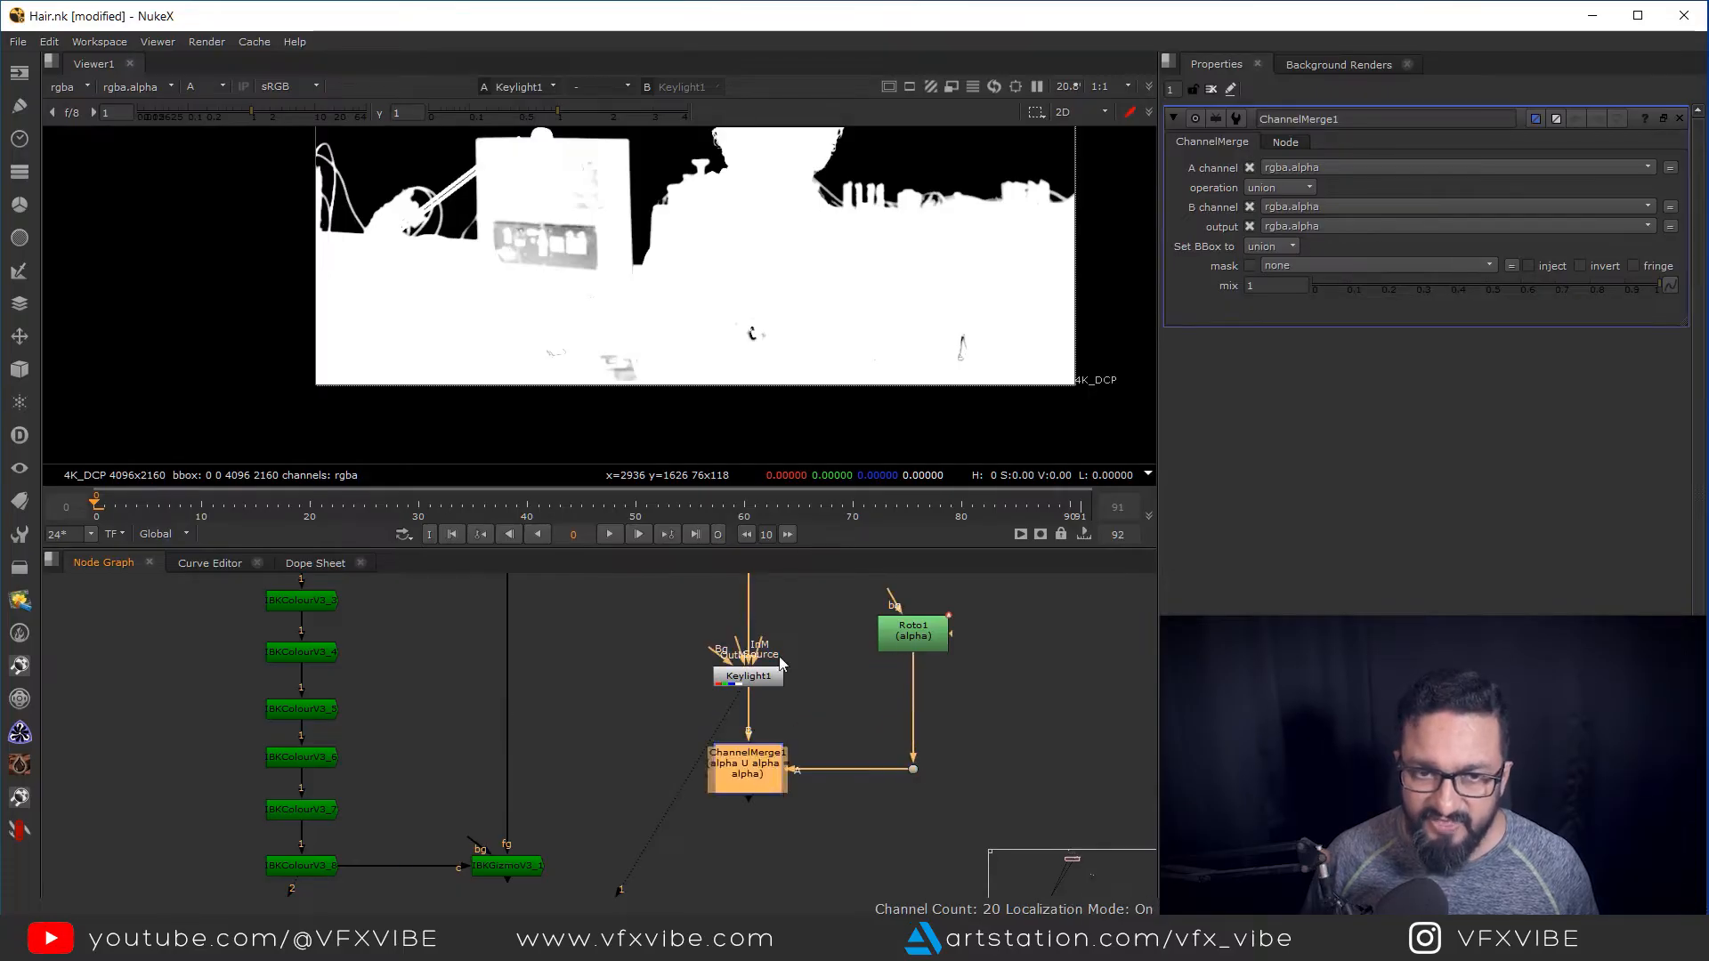
{"action": "key", "text": "1"}
{"action": "scroll", "coordinate": [783, 339], "scroll_direction": "down", "scroll_amount": 5}
{"action": "scroll", "coordinate": [795, 259], "scroll_direction": "up", "scroll_amount": 5}
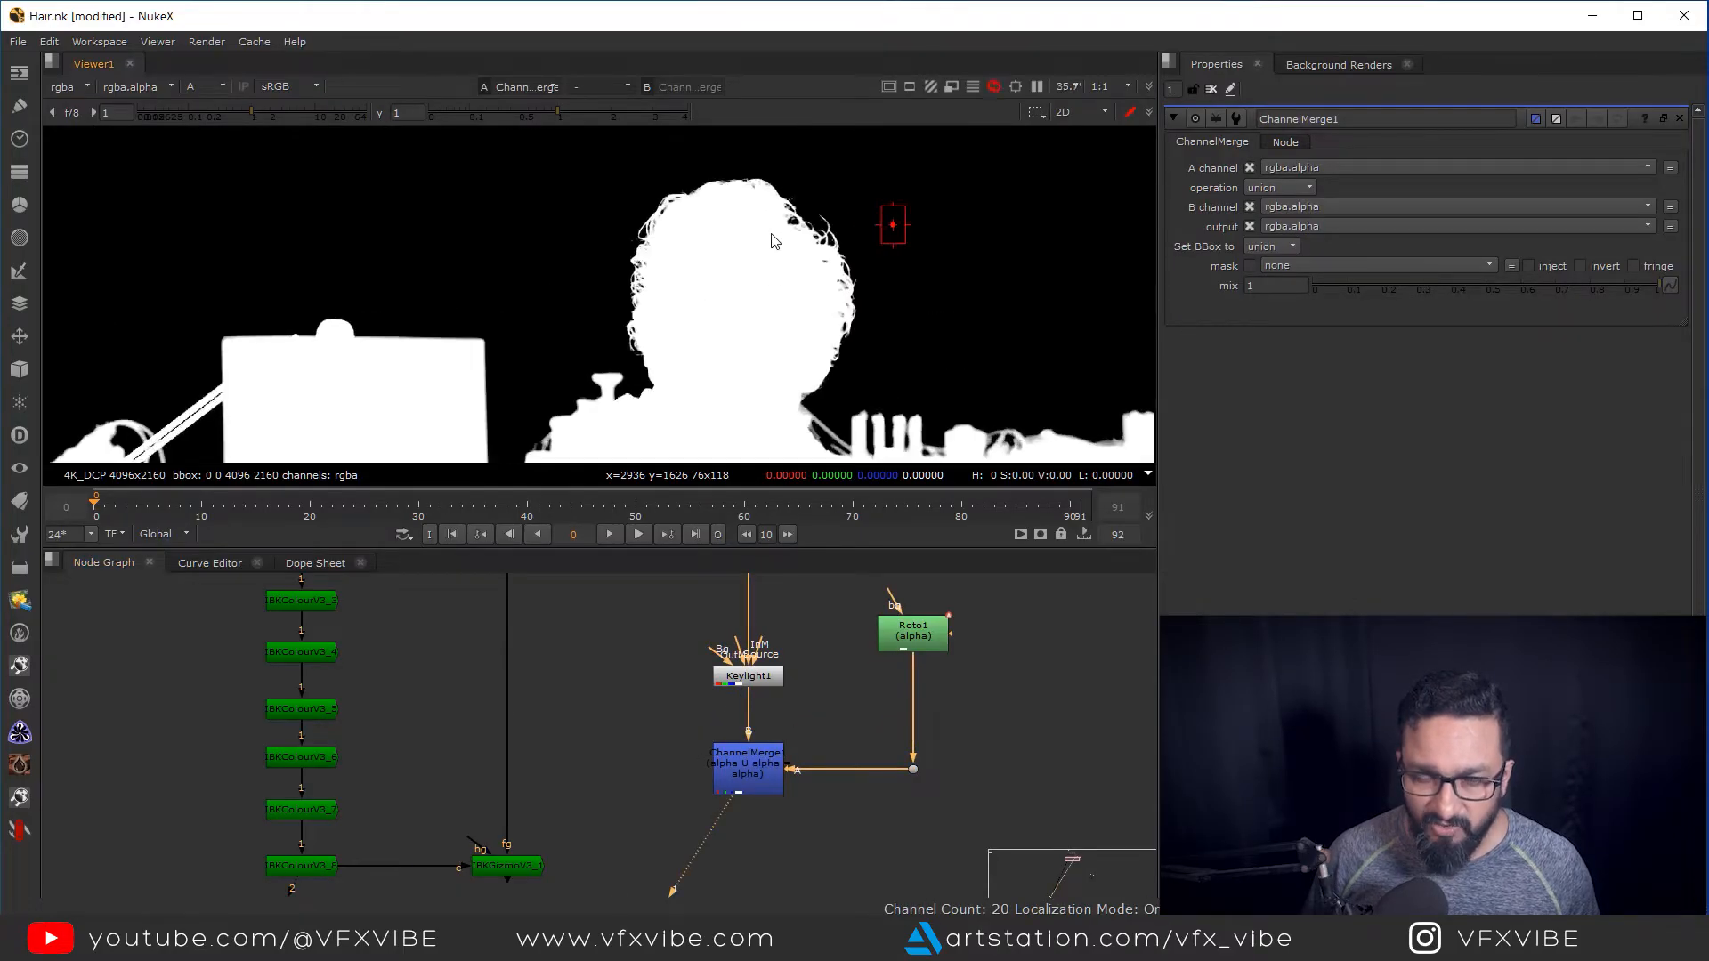
{"action": "scroll", "coordinate": [796, 792], "scroll_direction": "down", "scroll_amount": 5}
Union the IBK gizmo's alpha with the core matte in a second ChannelMerge, routing the core through a dot, and view its RGB output
{"action": "scroll", "coordinate": [707, 750], "scroll_direction": "up", "scroll_amount": 4}
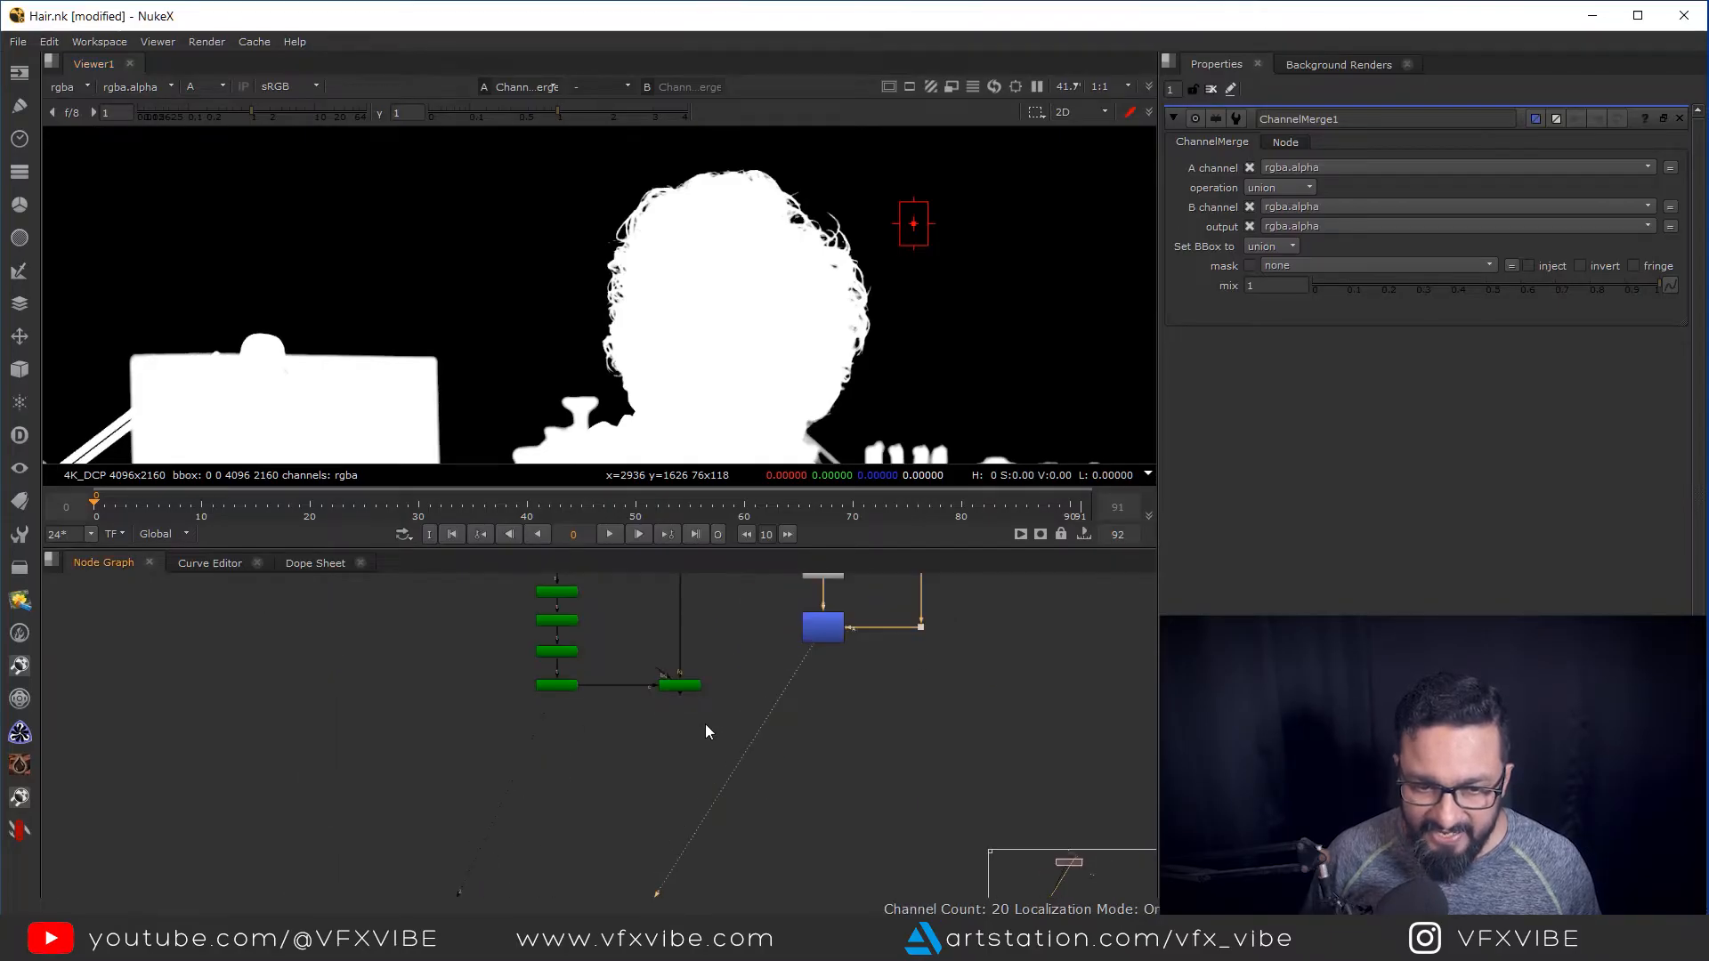
{"action": "key", "text": "Tab"}
{"action": "type", "text": "ch"}
{"action": "key", "text": "Return"}
{"action": "left_click_drag", "start_coordinate": [702, 719], "coordinate": [673, 671]}
{"action": "left_click_drag", "start_coordinate": [862, 621], "coordinate": [867, 605]}
{"action": "left_click_drag", "start_coordinate": [781, 694], "coordinate": [879, 783]}
{"action": "left_click", "coordinate": [688, 772]}
{"action": "key", "text": "1"}
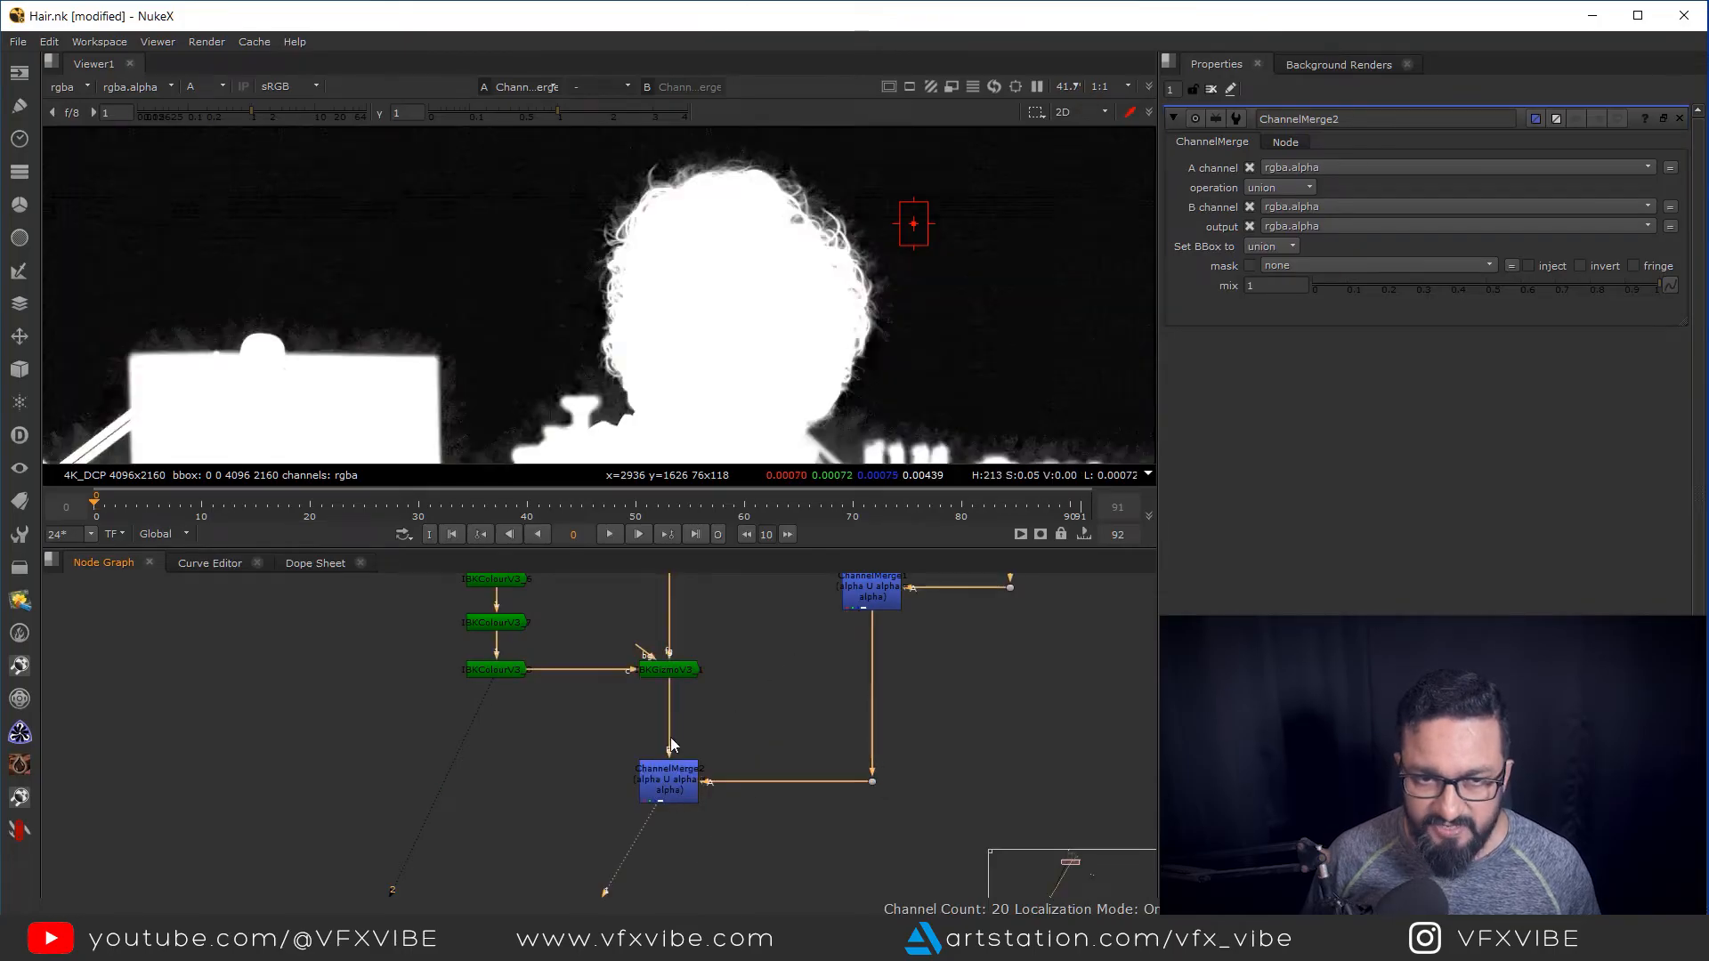
{"action": "key", "text": "a"}
{"action": "scroll", "coordinate": [709, 321], "scroll_direction": "down", "scroll_amount": 3}
Move the Keylight, Roto and core ChannelMerge branch farther away from the IBK nodes
{"action": "scroll", "coordinate": [712, 717], "scroll_direction": "down", "scroll_amount": 5}
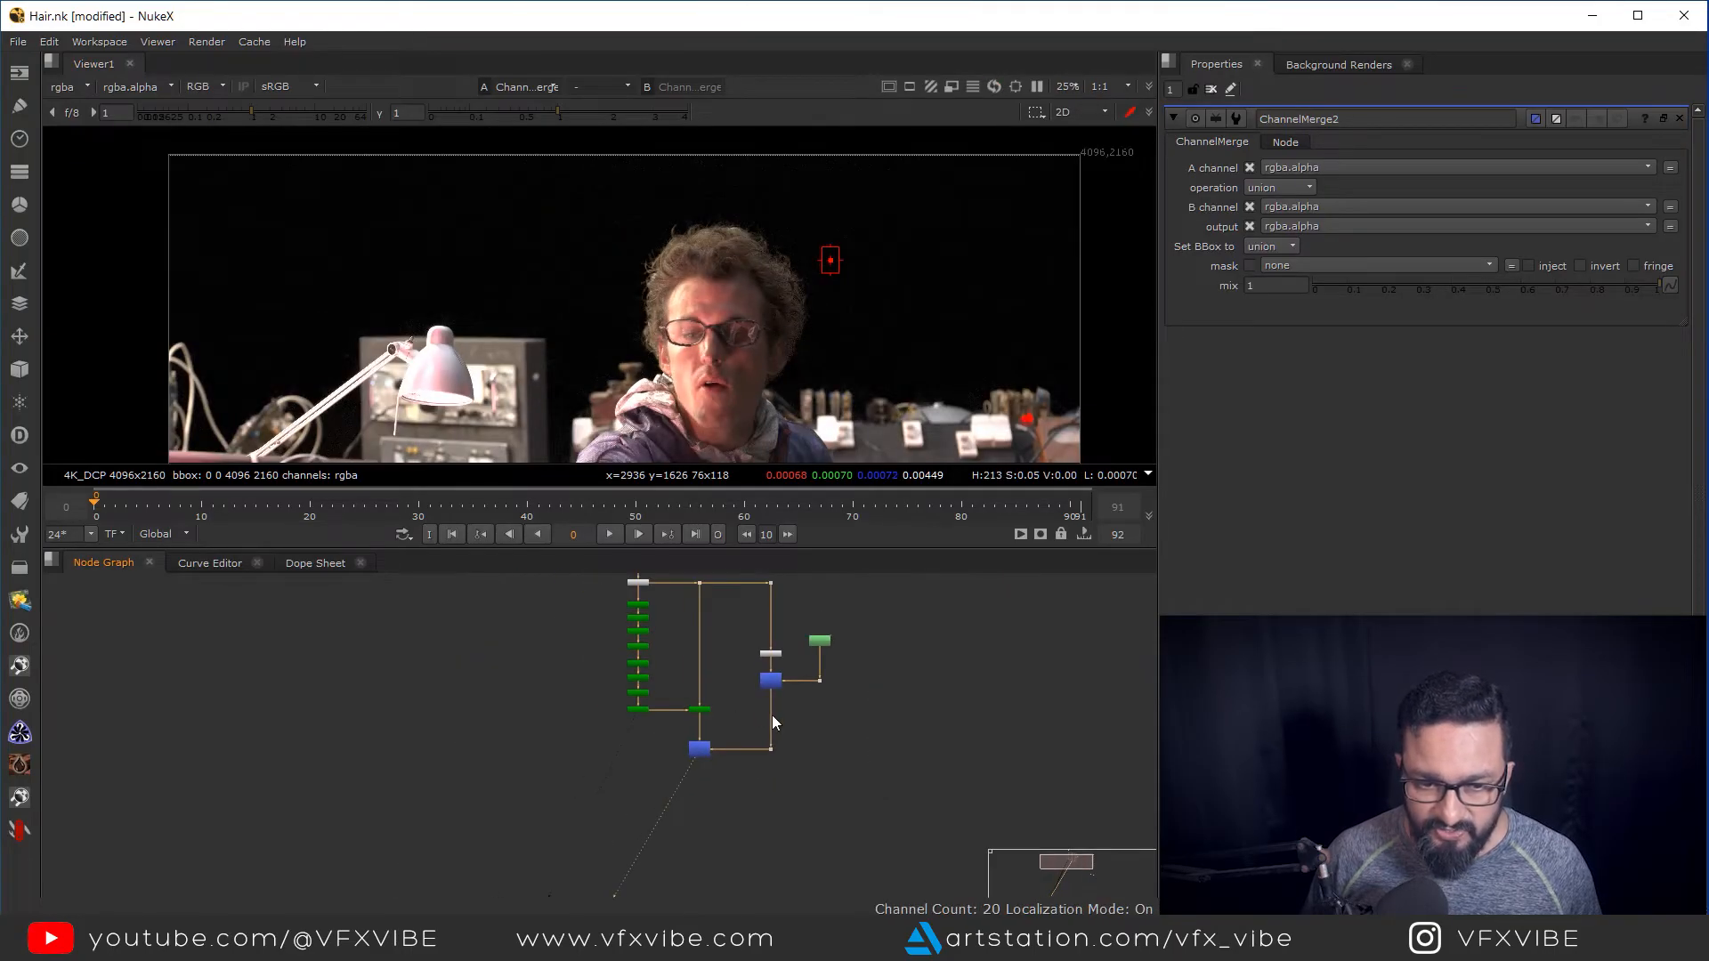
{"action": "left_click_drag", "start_coordinate": [744, 609], "coordinate": [893, 839]}
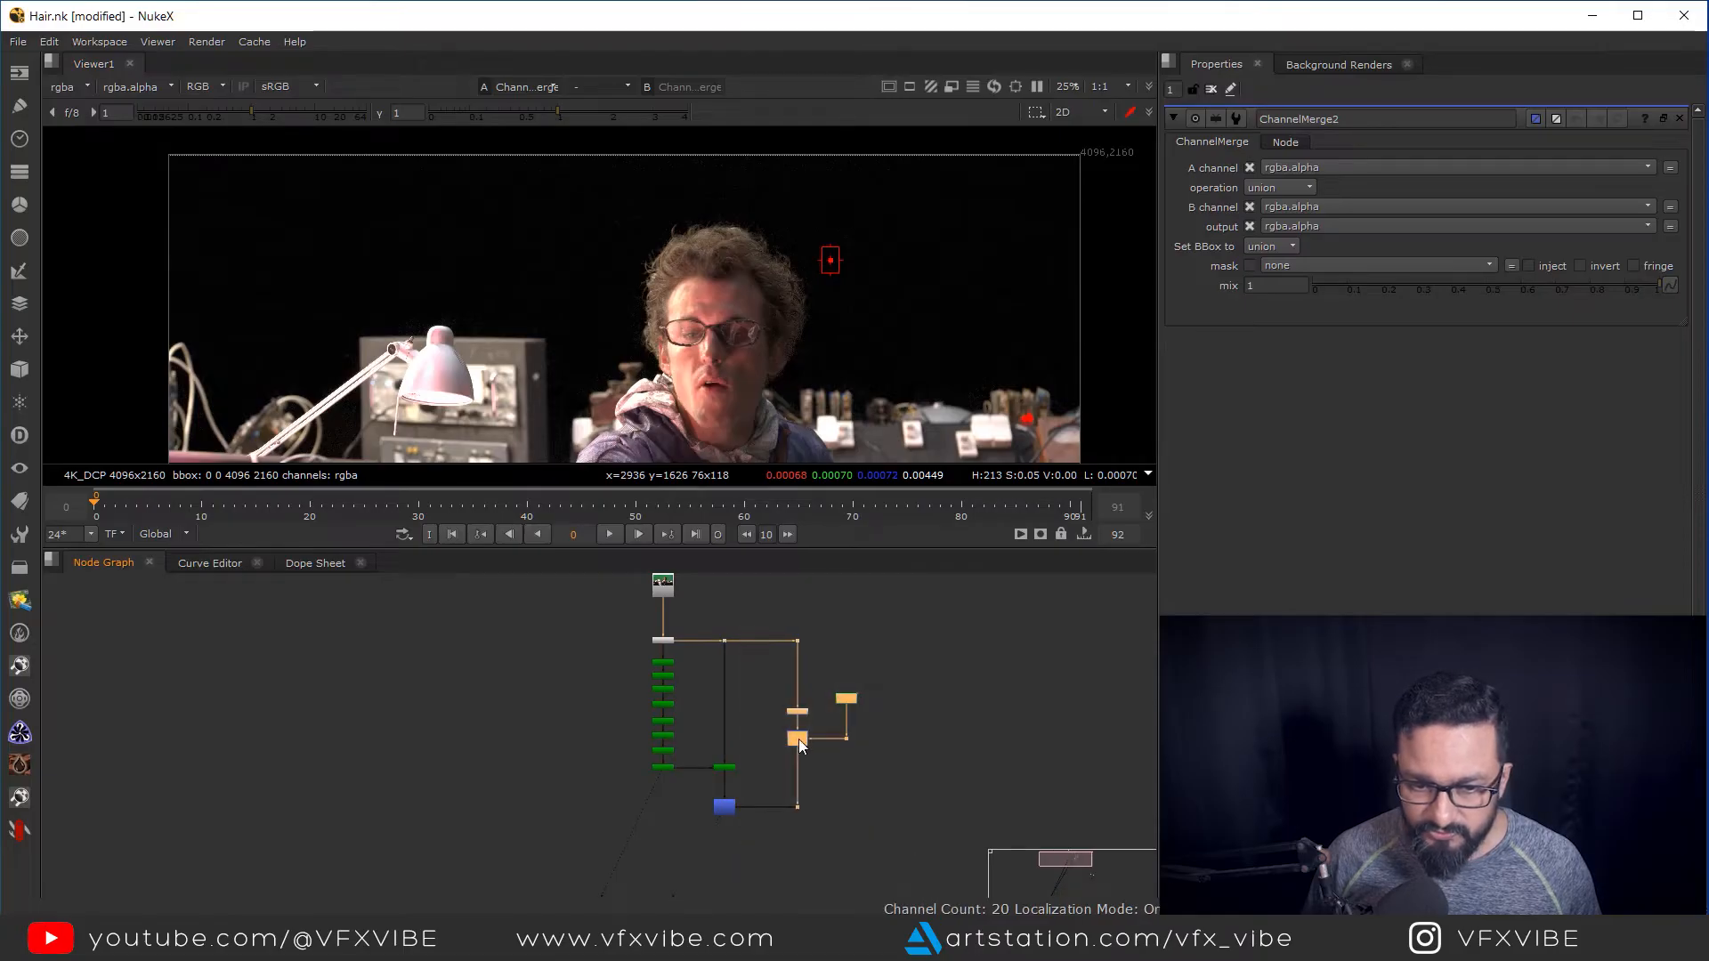
{"action": "left_click_drag", "start_coordinate": [798, 739], "coordinate": [845, 739]}
{"action": "scroll", "coordinate": [680, 646], "scroll_direction": "down", "scroll_amount": 1}
Put a backdrop behind the IBKColour and IBKGizmo nodes and label it "Soft Matte"
{"action": "left_click_drag", "start_coordinate": [606, 635], "coordinate": [760, 767]}
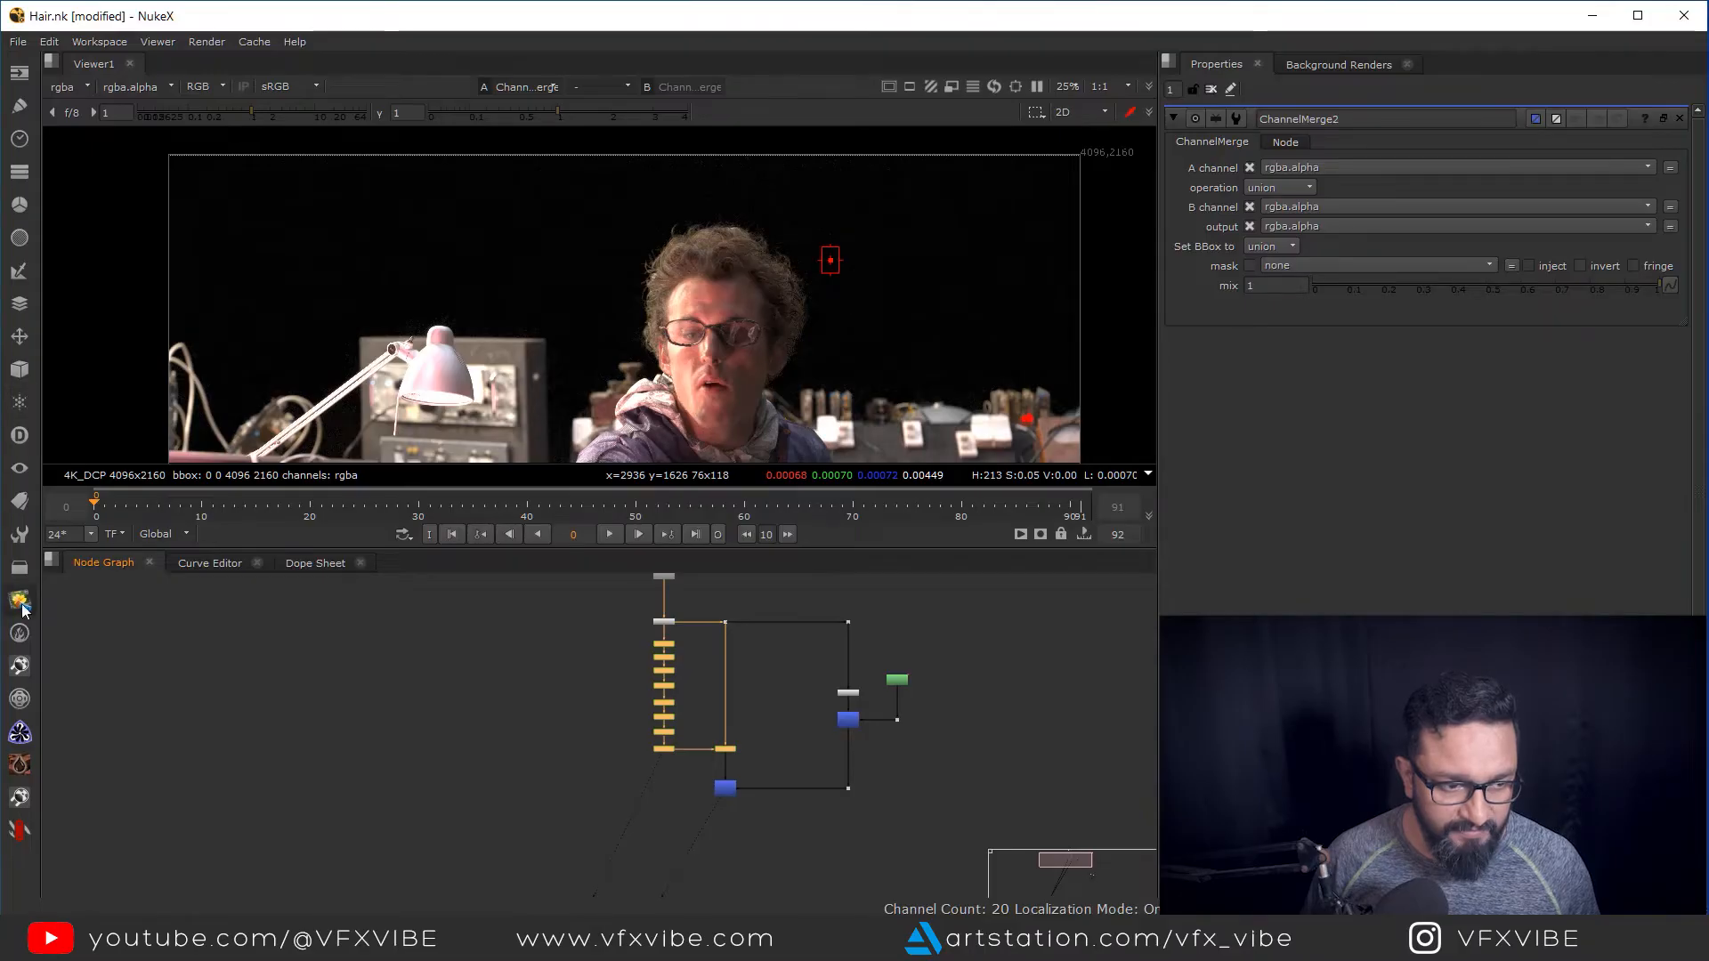
{"action": "left_click", "coordinate": [22, 606]}
{"action": "left_click", "coordinate": [92, 579]}
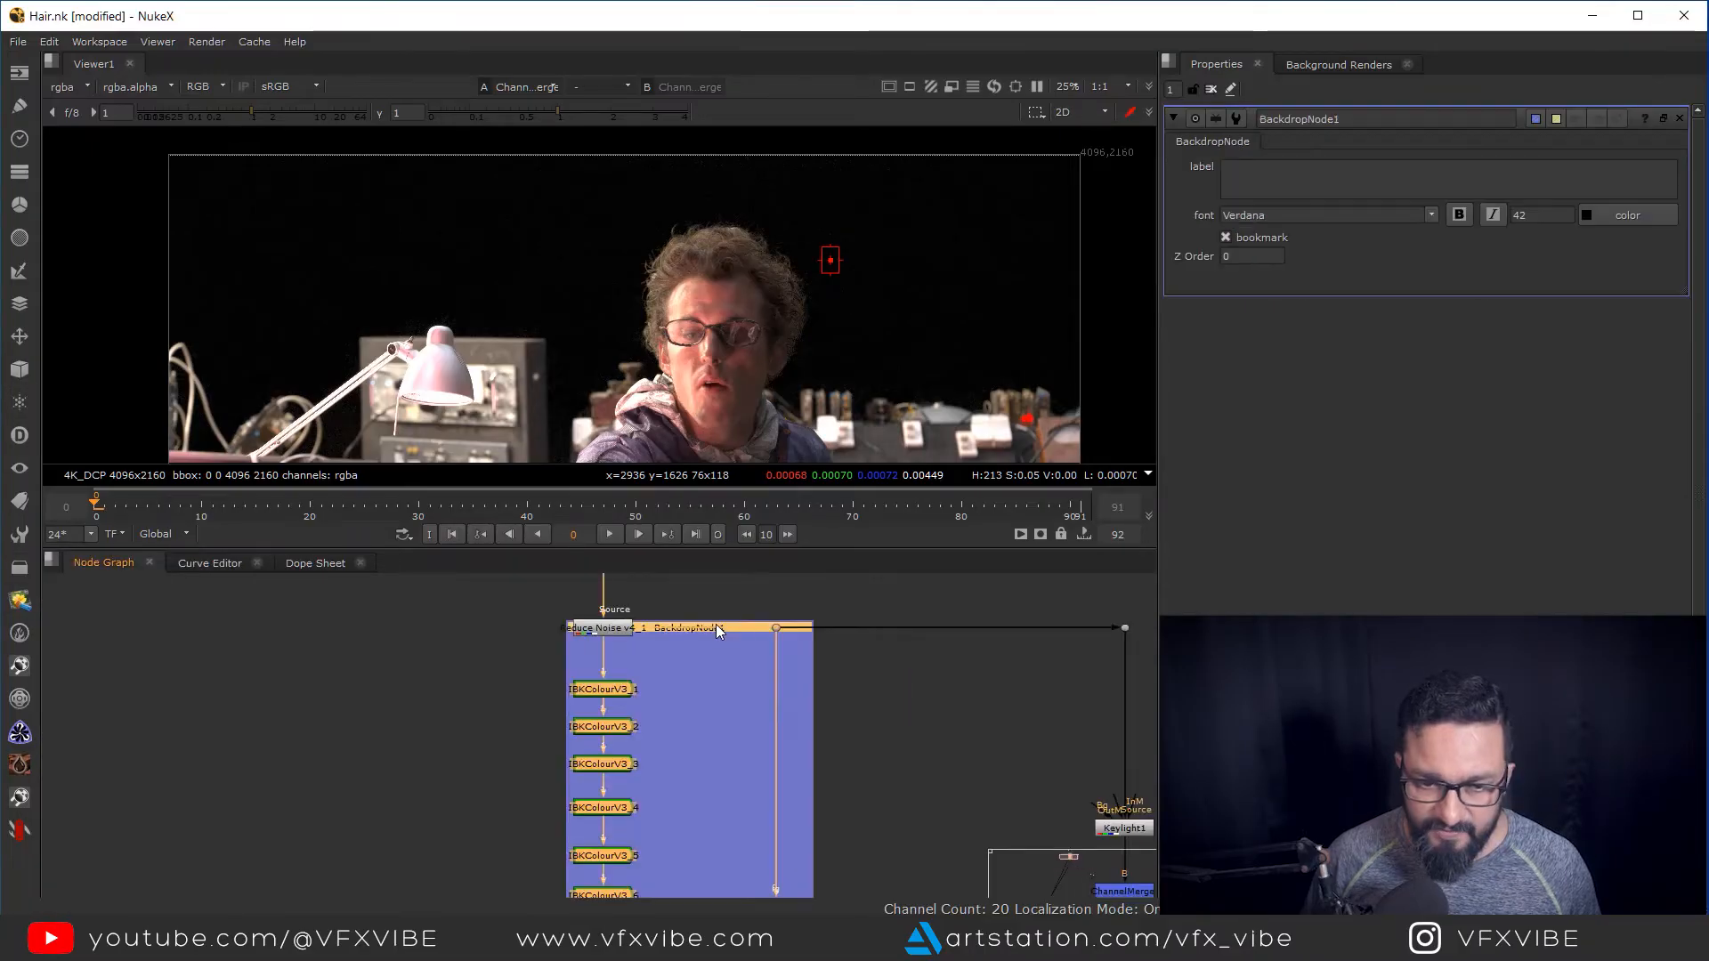
{"action": "left_click", "coordinate": [1287, 181]}
{"action": "type", "text": "Soft Matte"}
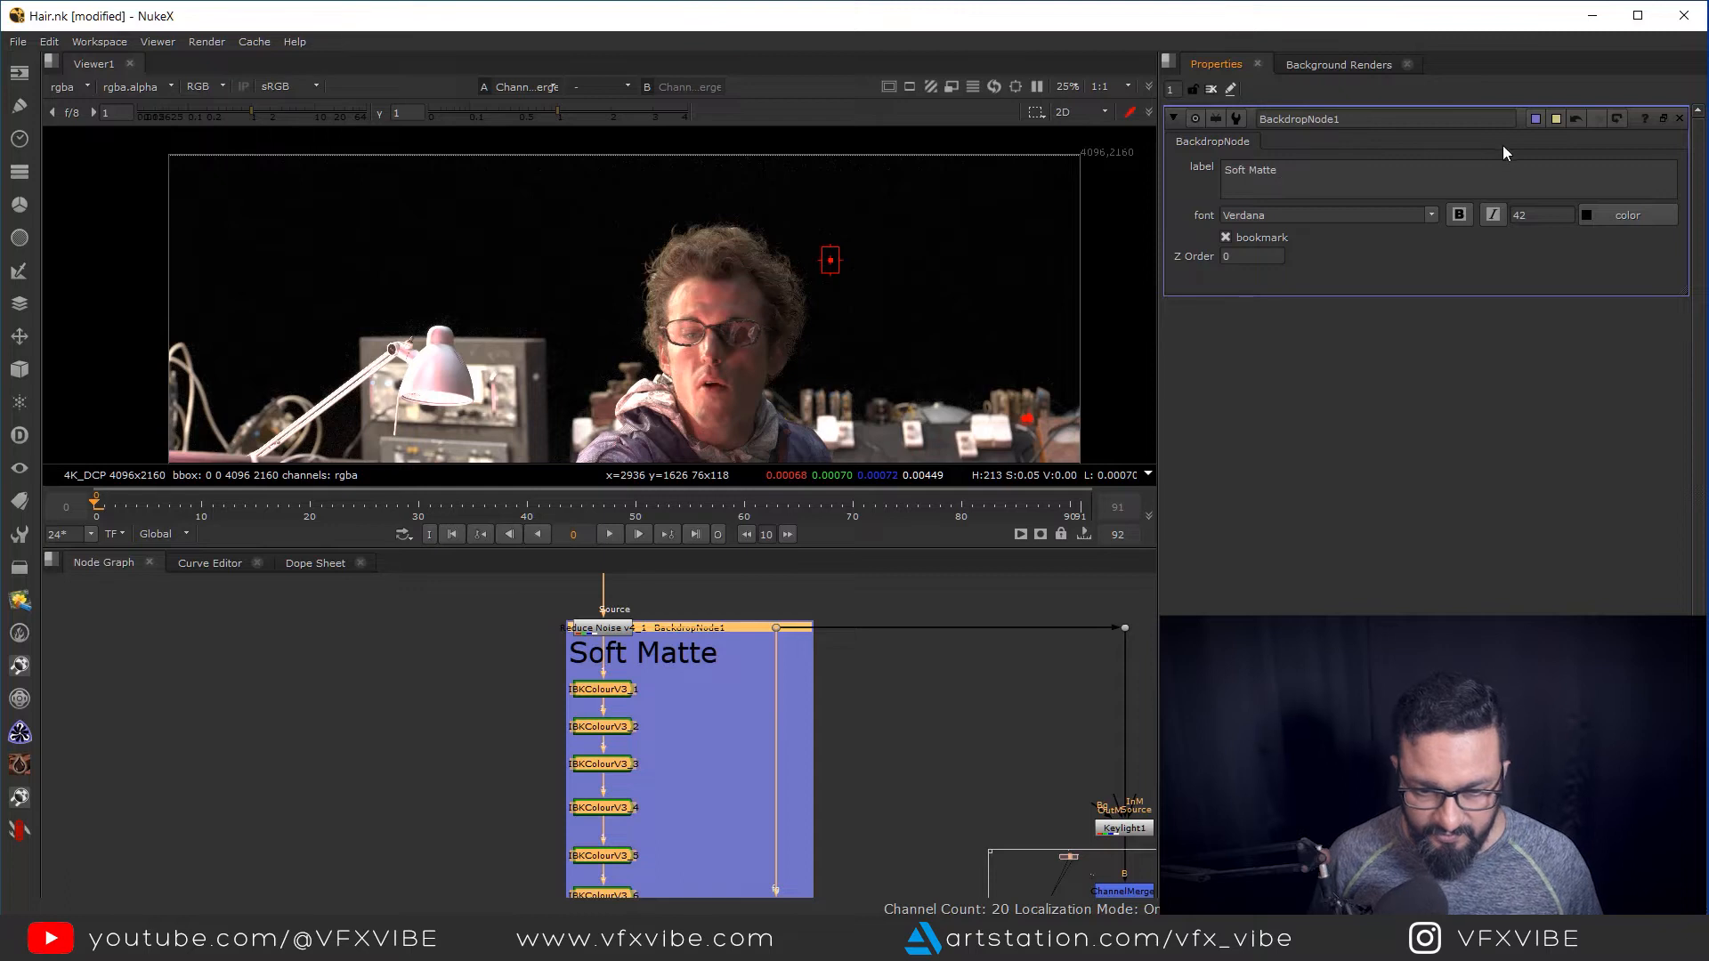
Put a backdrop behind the Keylight, Roto and first ChannelMerge nodes and label it "Core Matte"
{"action": "left_click", "coordinate": [915, 746]}
{"action": "scroll", "coordinate": [915, 746], "scroll_direction": "down", "scroll_amount": 2}
{"action": "left_click_drag", "start_coordinate": [915, 746], "coordinate": [998, 769]}
{"action": "scroll", "coordinate": [811, 642], "scroll_direction": "down", "scroll_amount": 1}
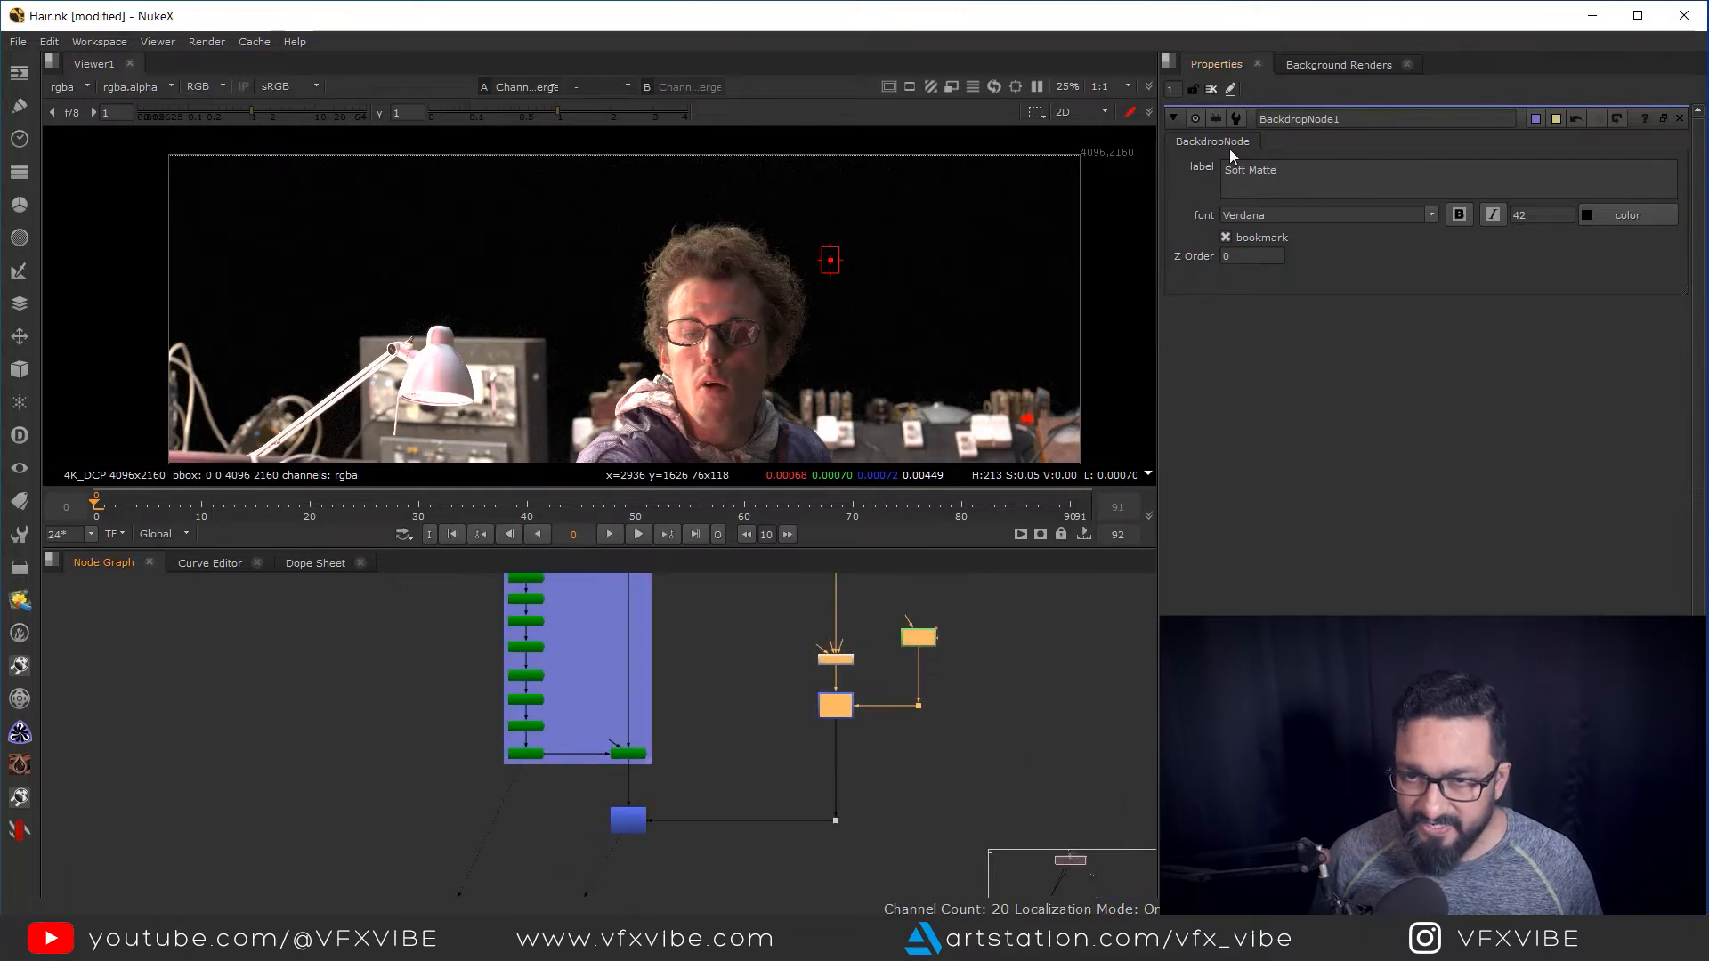
{"action": "key", "text": "alt+b"}
{"action": "left_click", "coordinate": [1253, 188]}
{"action": "type", "text": "Core"}
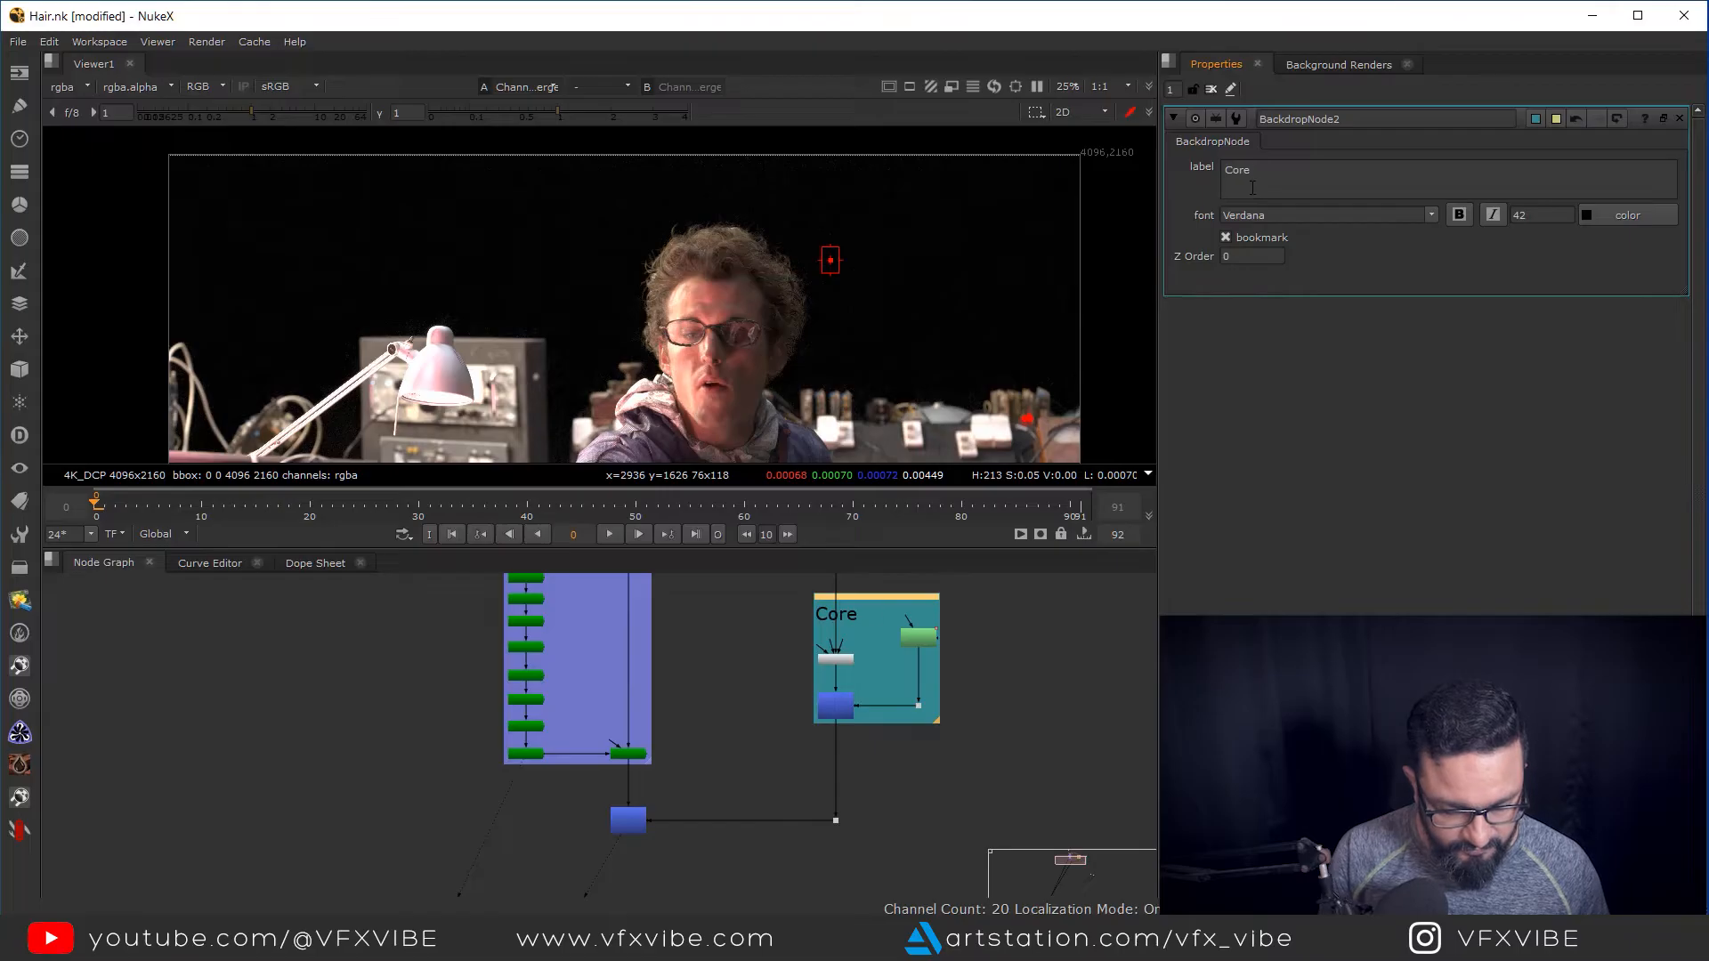
{"action": "left_click", "coordinate": [968, 742]}
Move ChannelMerge2 lower, put a backdrop labelled "Matte Merge" behind it and enlarge the backdrop to fit the label
{"action": "left_click_drag", "start_coordinate": [968, 741], "coordinate": [952, 678]}
{"action": "left_click_drag", "start_coordinate": [543, 724], "coordinate": [910, 837]}
{"action": "left_click_drag", "start_coordinate": [626, 763], "coordinate": [626, 808]}
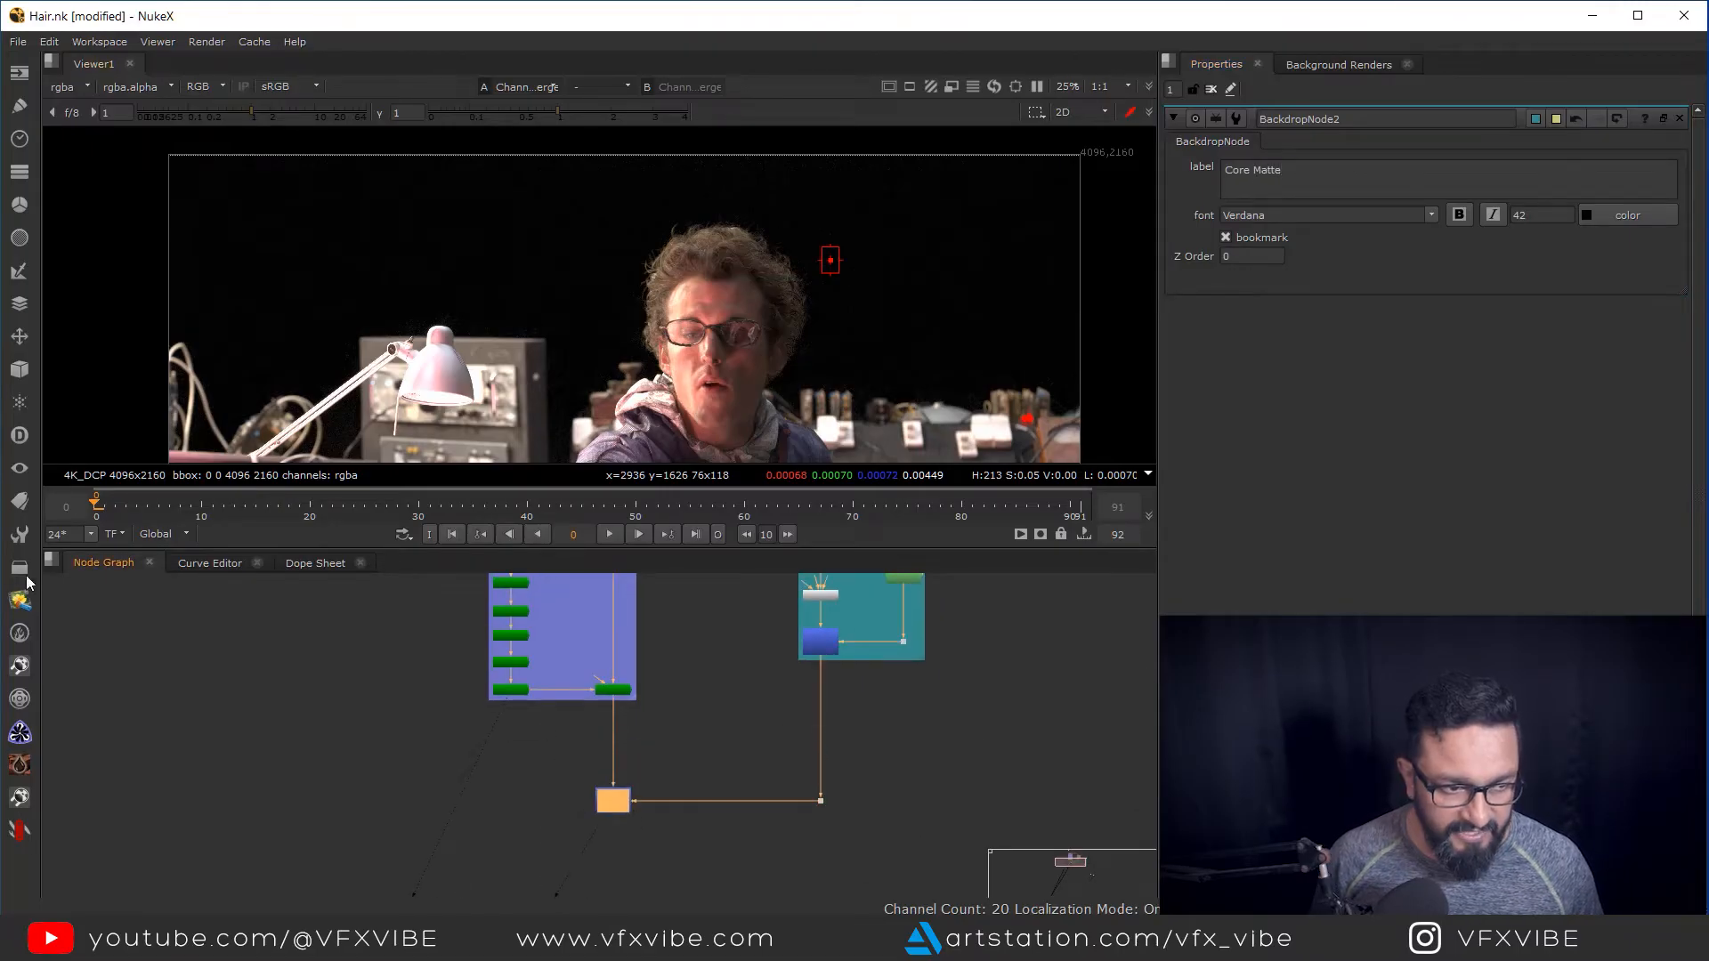
{"action": "middle_click", "coordinate": [25, 573]}
{"action": "type", "text": "Matte Merge"}
{"action": "left_click", "coordinate": [799, 767]}
{"action": "left_click_drag", "start_coordinate": [719, 876], "coordinate": [815, 836]}
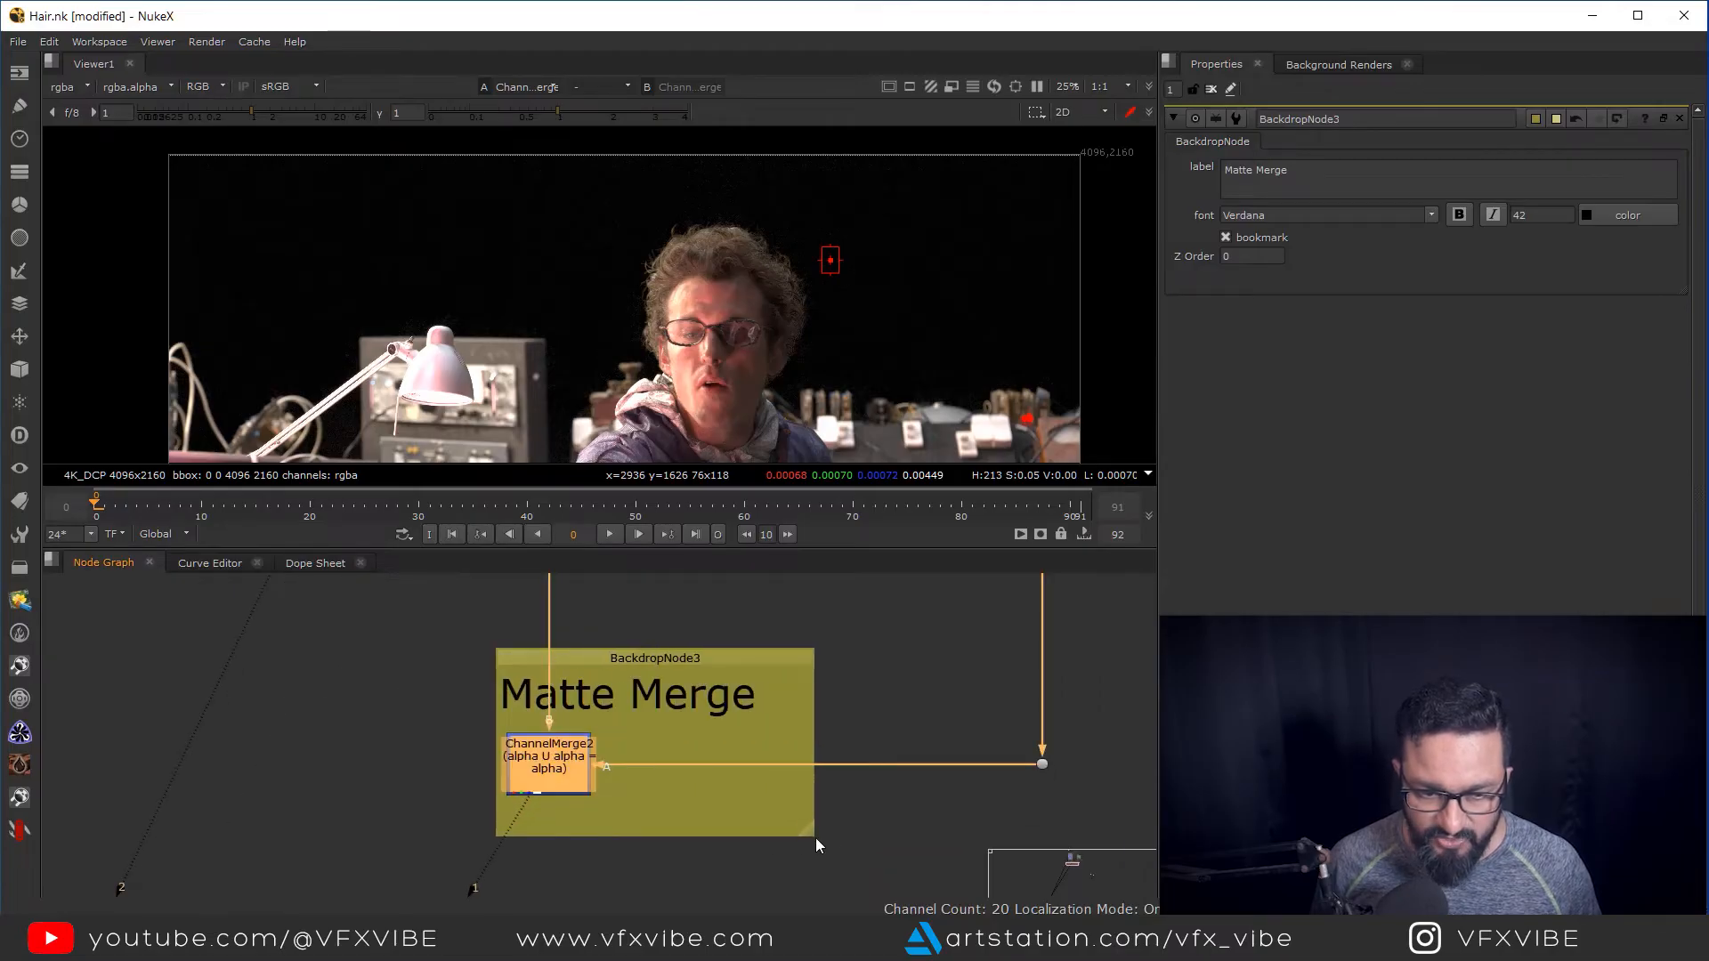
Compare the combined alpha with the RGB image of the keyed shot
{"action": "scroll", "coordinate": [676, 721], "scroll_direction": "down", "scroll_amount": 3}
{"action": "mouse_move", "coordinate": [771, 692]}
{"action": "left_mouse_down"}
{"action": "mouse_move", "coordinate": [804, 762]}
{"action": "mouse_move", "coordinate": [772, 825]}
{"action": "mouse_move", "coordinate": [767, 705]}
{"action": "left_mouse_up"}
{"action": "scroll", "coordinate": [718, 264], "scroll_direction": "up", "scroll_amount": 5}
{"action": "key", "text": "a"}
{"action": "key", "text": "a"}
{"action": "scroll", "coordinate": [714, 274], "scroll_direction": "down", "scroll_amount": 7}
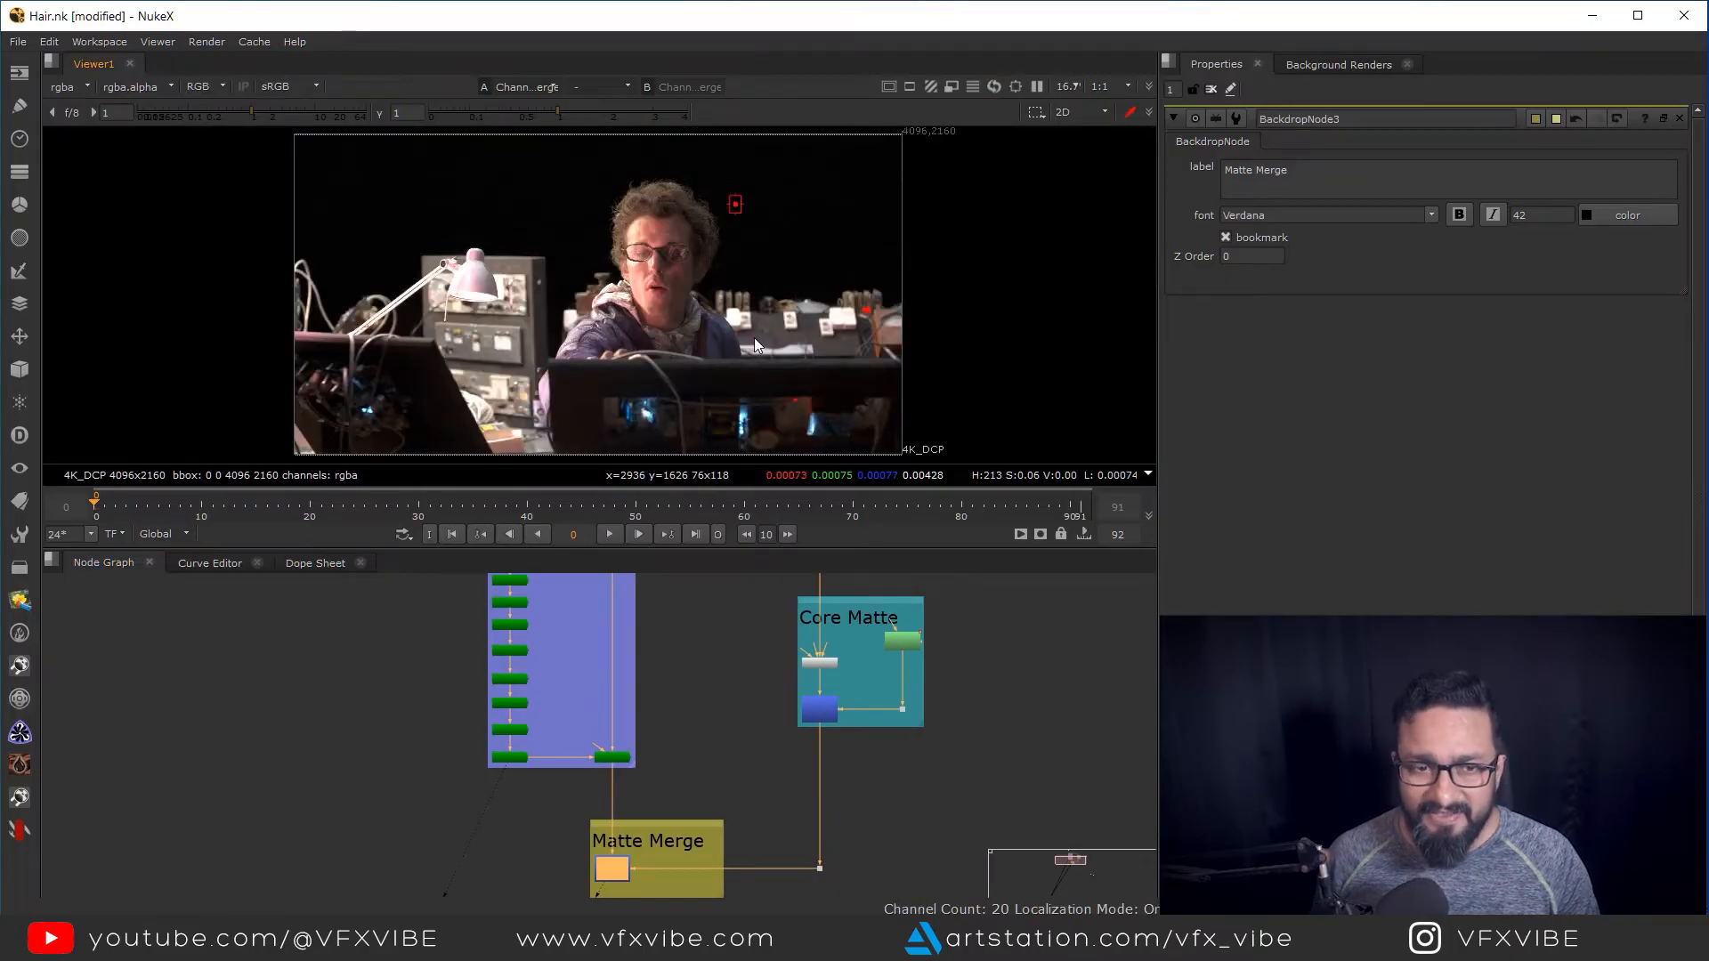
Add a Constant node in empty space beside the matte branches and set its colour to 0.5
{"action": "scroll", "coordinate": [829, 755], "scroll_direction": "down", "scroll_amount": 3}
{"action": "left_click_drag", "start_coordinate": [863, 798], "coordinate": [647, 726]}
{"action": "left_click", "coordinate": [805, 725]}
{"action": "left_click", "coordinate": [19, 71]}
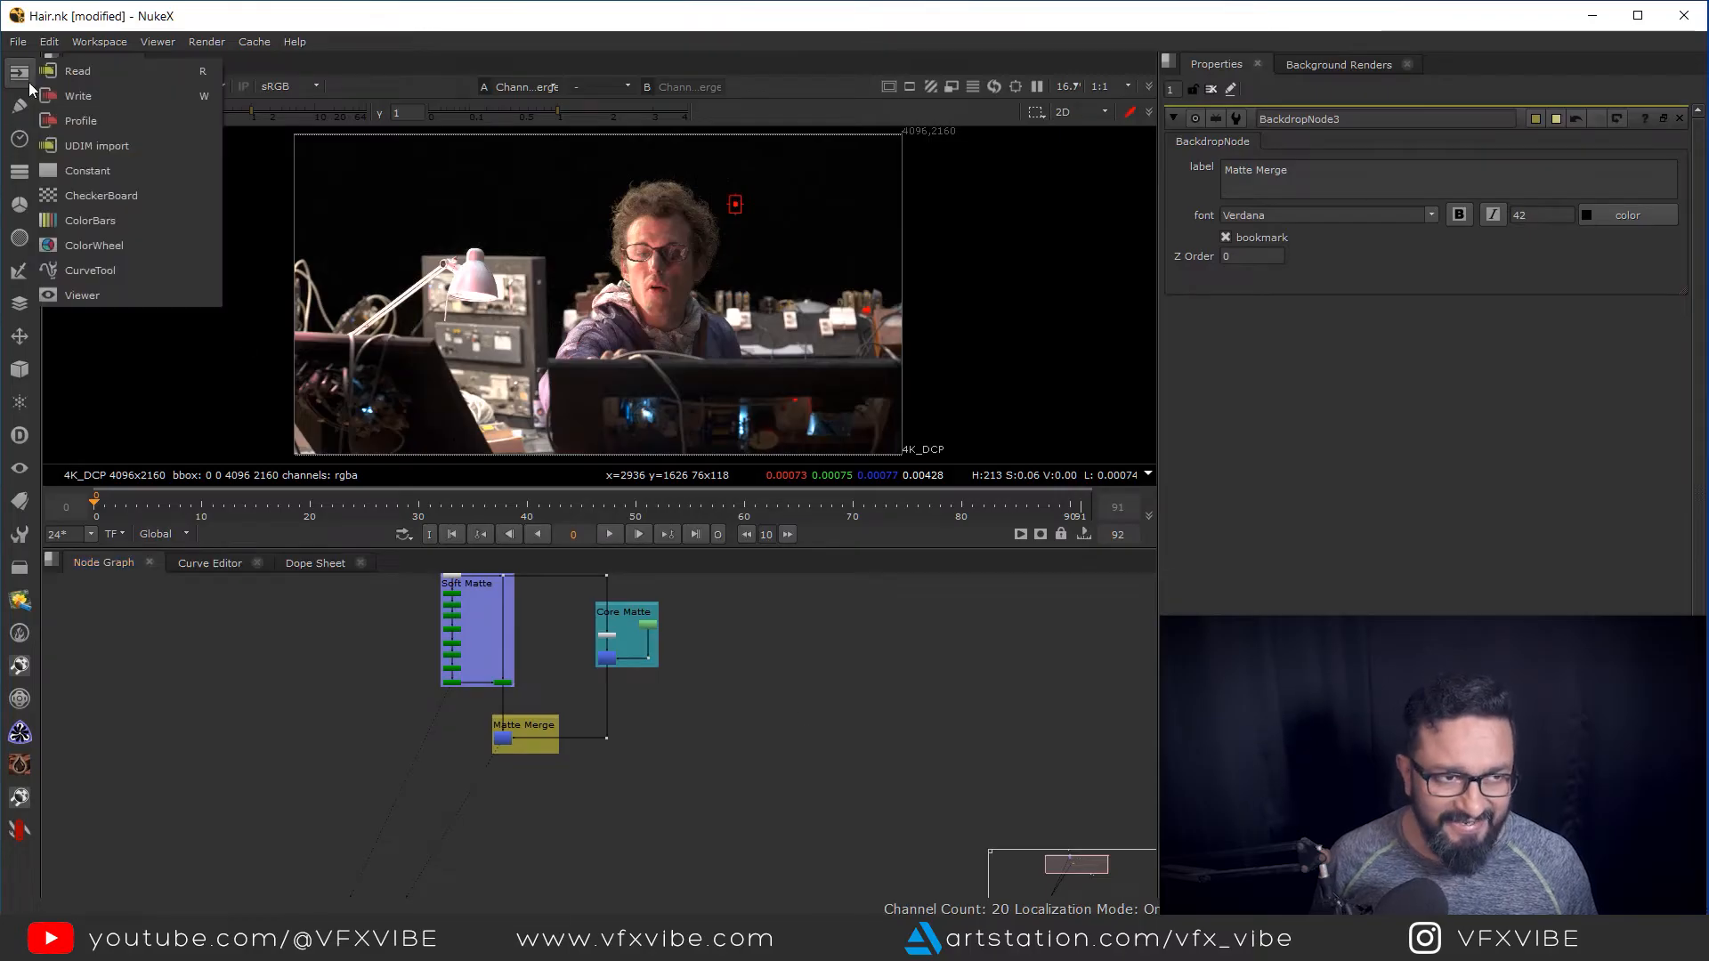
{"action": "left_click", "coordinate": [80, 167]}
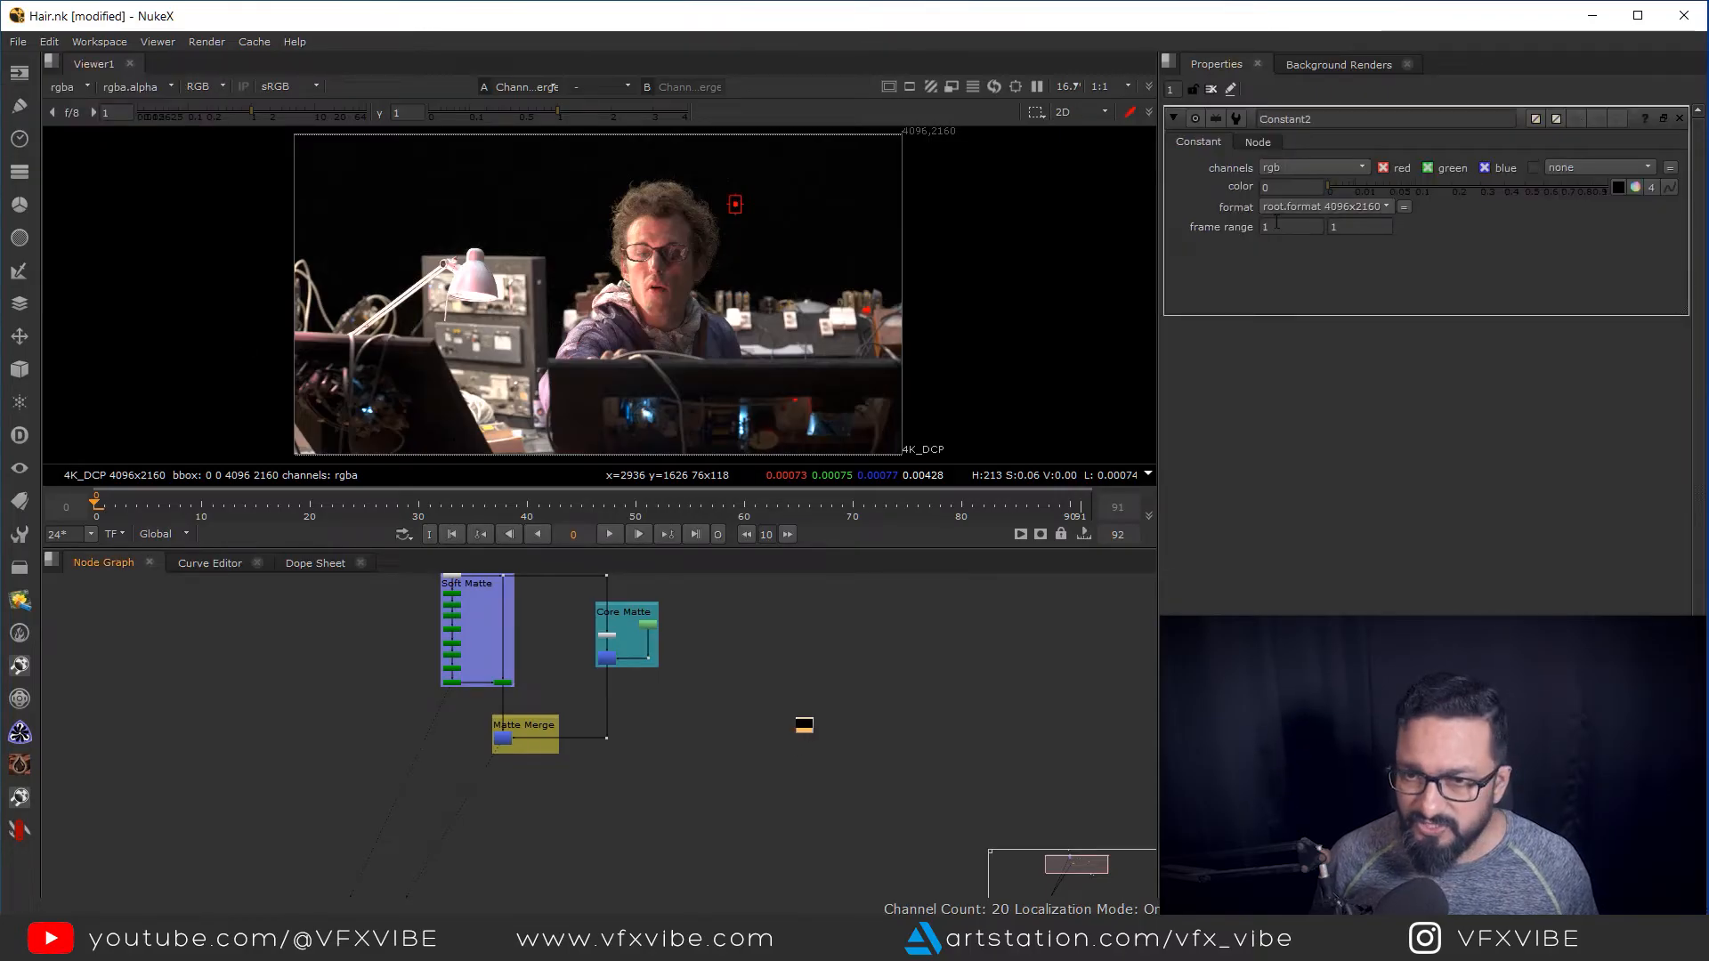
{"action": "type", "text": ".5"}
{"action": "key", "text": "Return"}
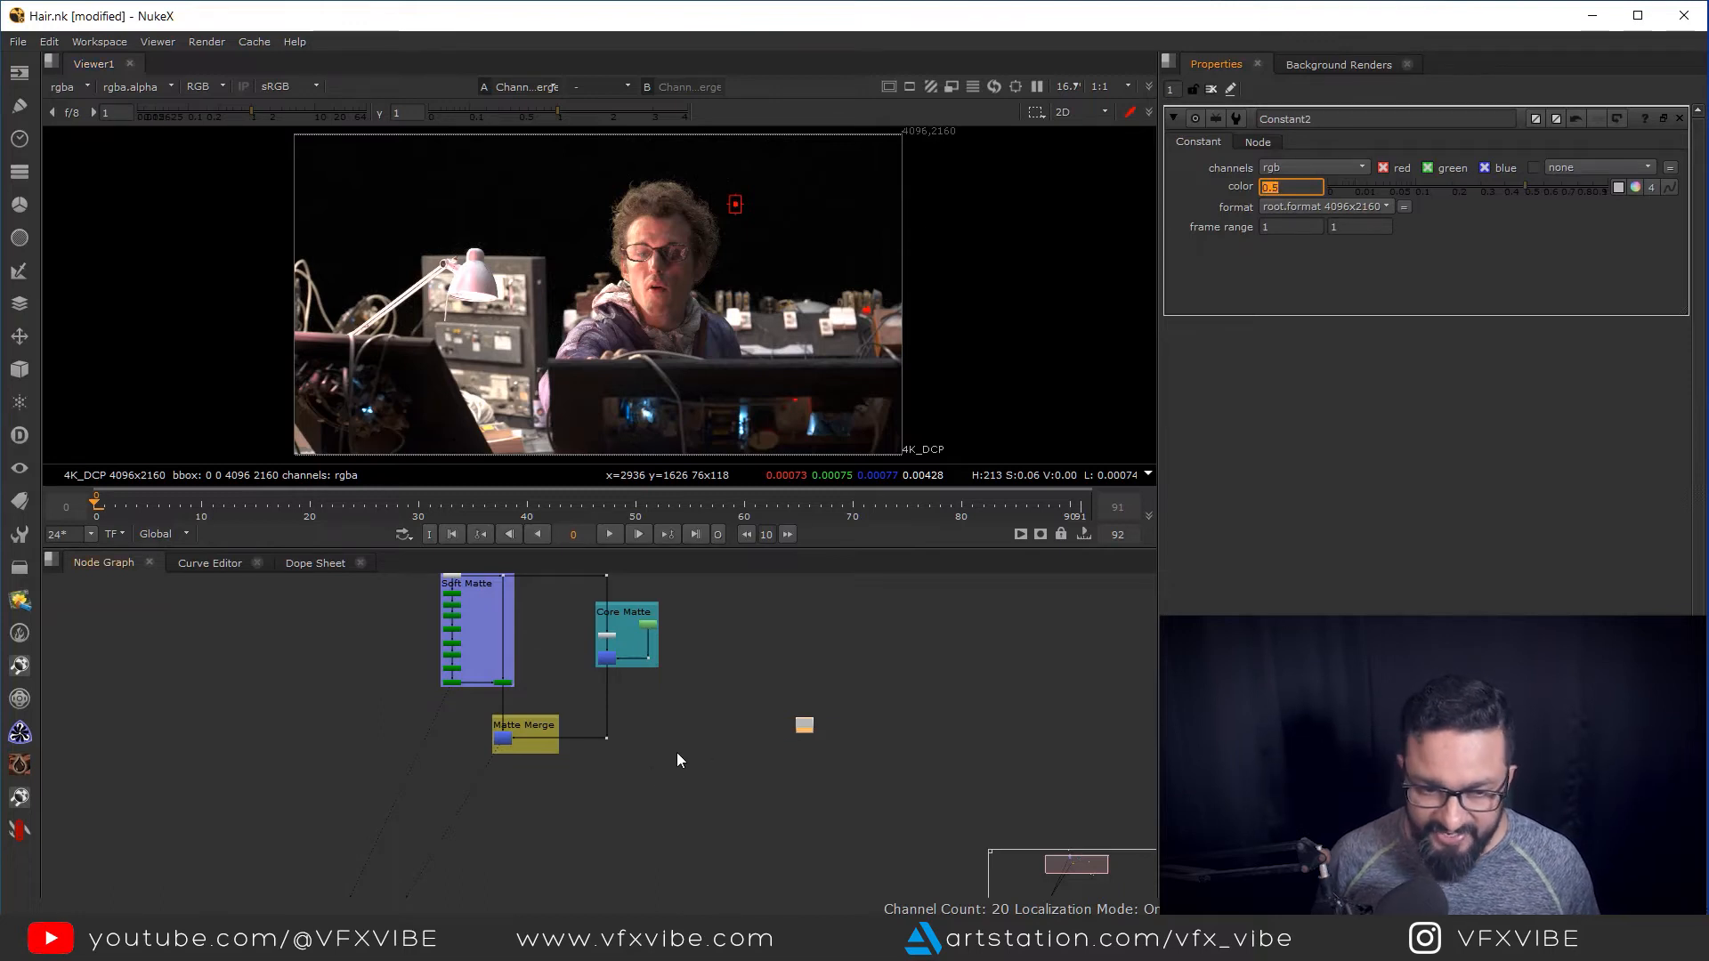
Add a Merge node that places the ChannelMerge2 result over the grey Constant and view the composite
{"action": "key", "text": "m"}
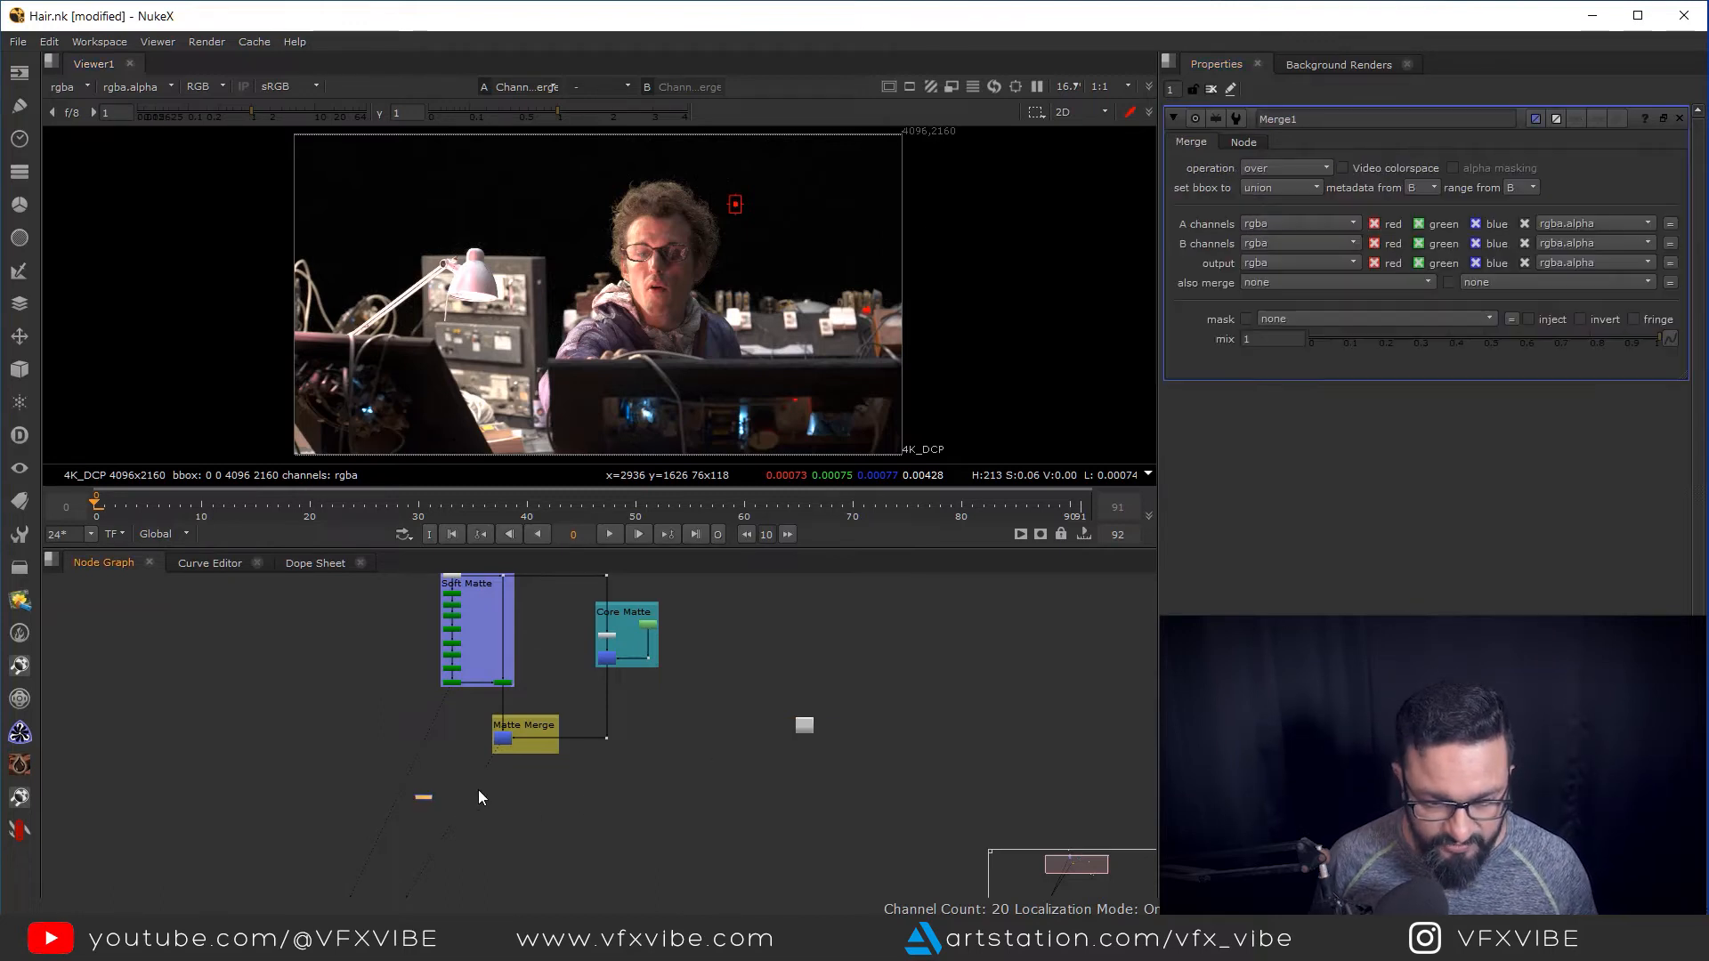
{"action": "scroll", "coordinate": [453, 801], "scroll_direction": "up", "scroll_amount": 4}
{"action": "left_click_drag", "start_coordinate": [641, 803], "coordinate": [1043, 644]}
{"action": "left_click_drag", "start_coordinate": [264, 814], "coordinate": [456, 806]}
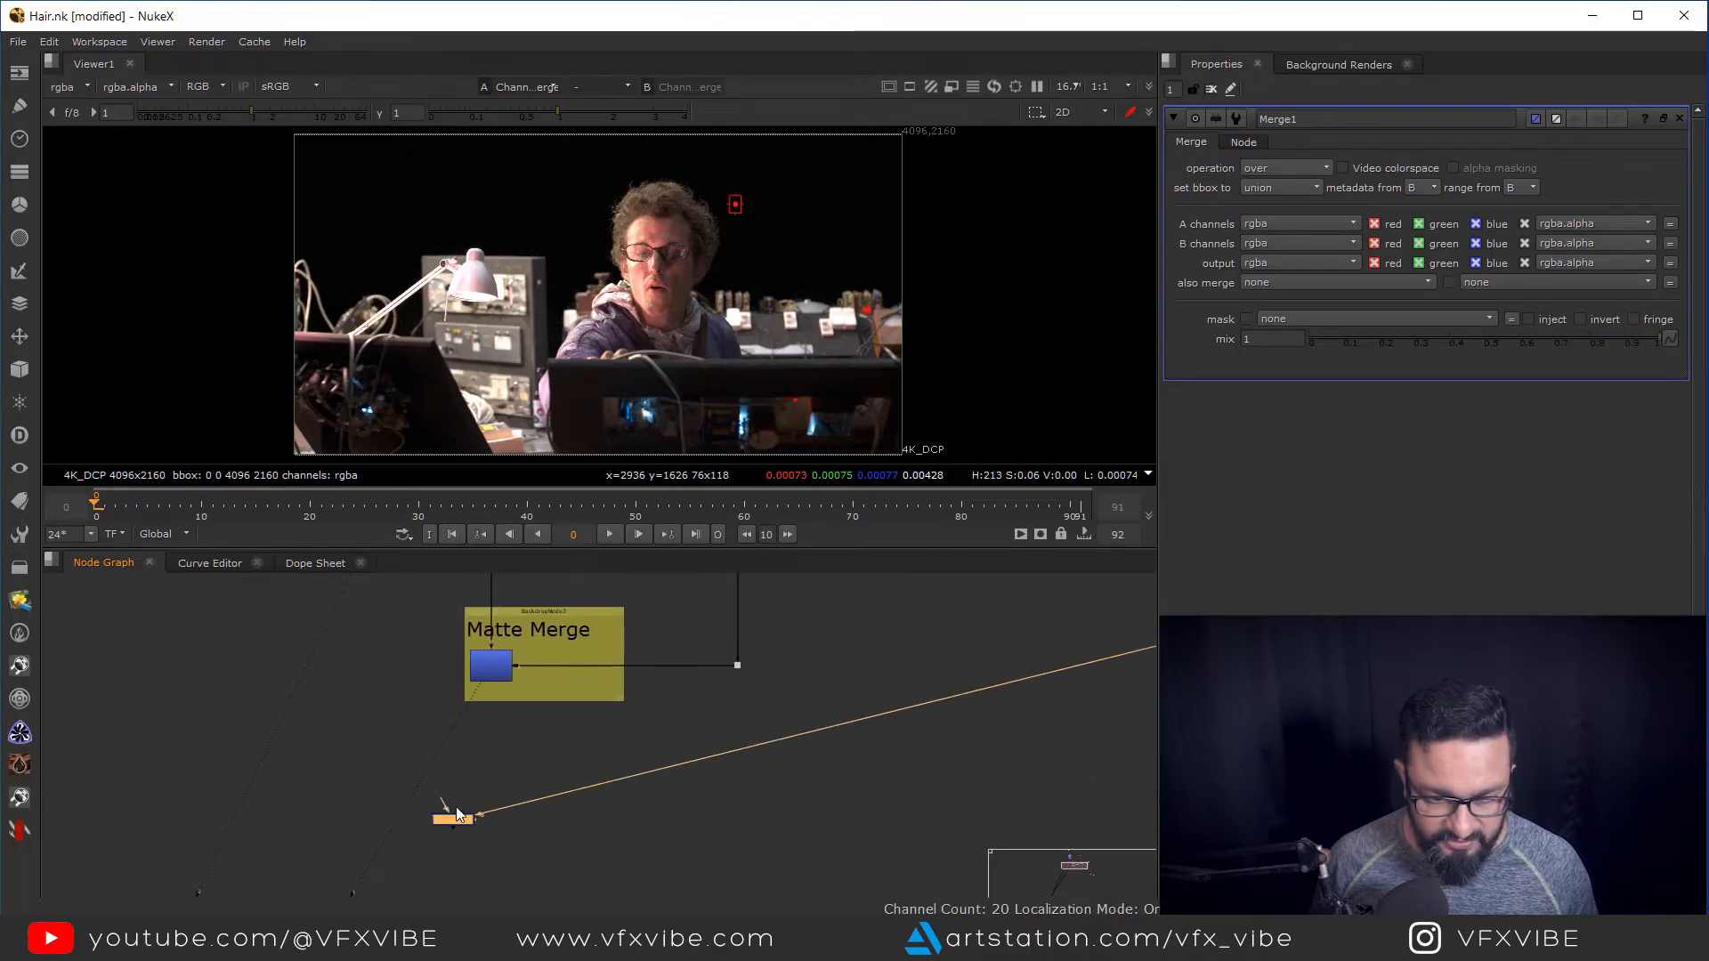
{"action": "left_click_drag", "start_coordinate": [479, 651], "coordinate": [487, 665]}
{"action": "left_click_drag", "start_coordinate": [460, 819], "coordinate": [478, 822]}
{"action": "key", "text": "1"}
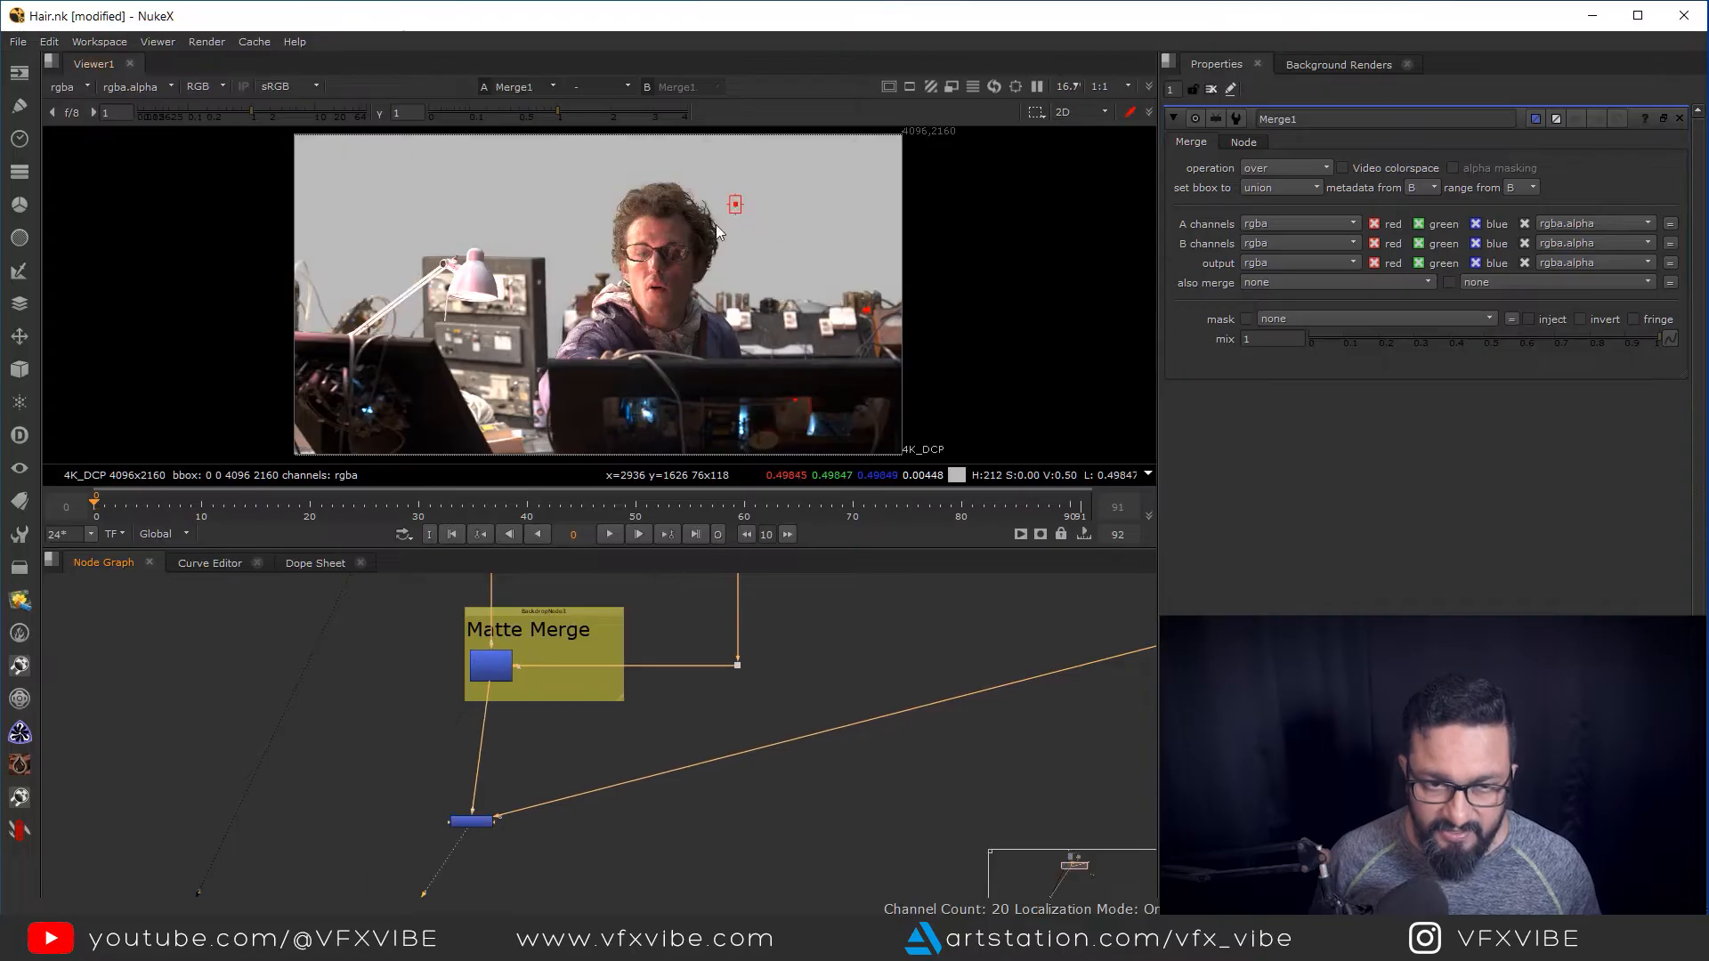
Examine the hair, face and glasses edges of the composite against the grey background
{"action": "scroll", "coordinate": [648, 217], "scroll_direction": "up", "scroll_amount": 1}
{"action": "scroll", "coordinate": [665, 183], "scroll_direction": "up", "scroll_amount": 6}
{"action": "left_click_drag", "start_coordinate": [668, 195], "coordinate": [806, 166]}
{"action": "left_click_drag", "start_coordinate": [715, 331], "coordinate": [732, 161]}
{"action": "scroll", "coordinate": [730, 264], "scroll_direction": "down", "scroll_amount": 2}
{"action": "left_click_drag", "start_coordinate": [840, 291], "coordinate": [808, 247]}
{"action": "left_click_drag", "start_coordinate": [949, 276], "coordinate": [908, 339]}
{"action": "scroll", "coordinate": [924, 361], "scroll_direction": "up", "scroll_amount": 2}
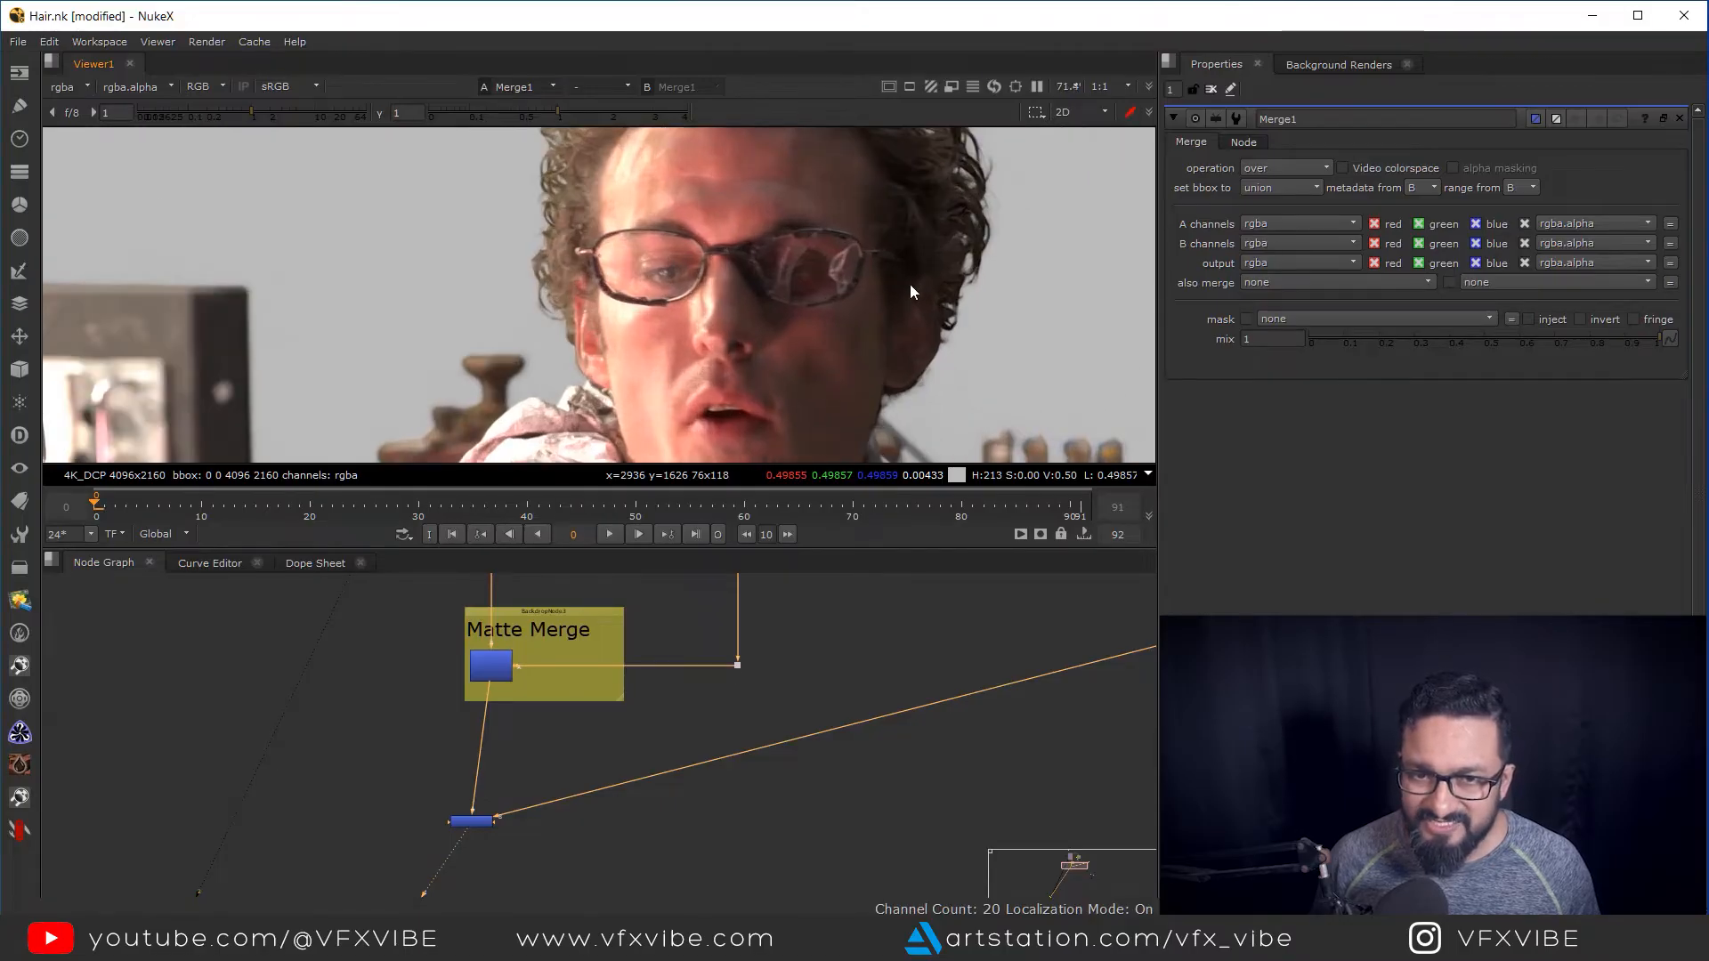
{"action": "scroll", "coordinate": [904, 280], "scroll_direction": "down", "scroll_amount": 4}
{"action": "scroll", "coordinate": [899, 281], "scroll_direction": "down", "scroll_amount": 1}
Align Merge1 directly beneath ChannelMerge2 and place the Constant node level with it
{"action": "left_click", "coordinate": [471, 820]}
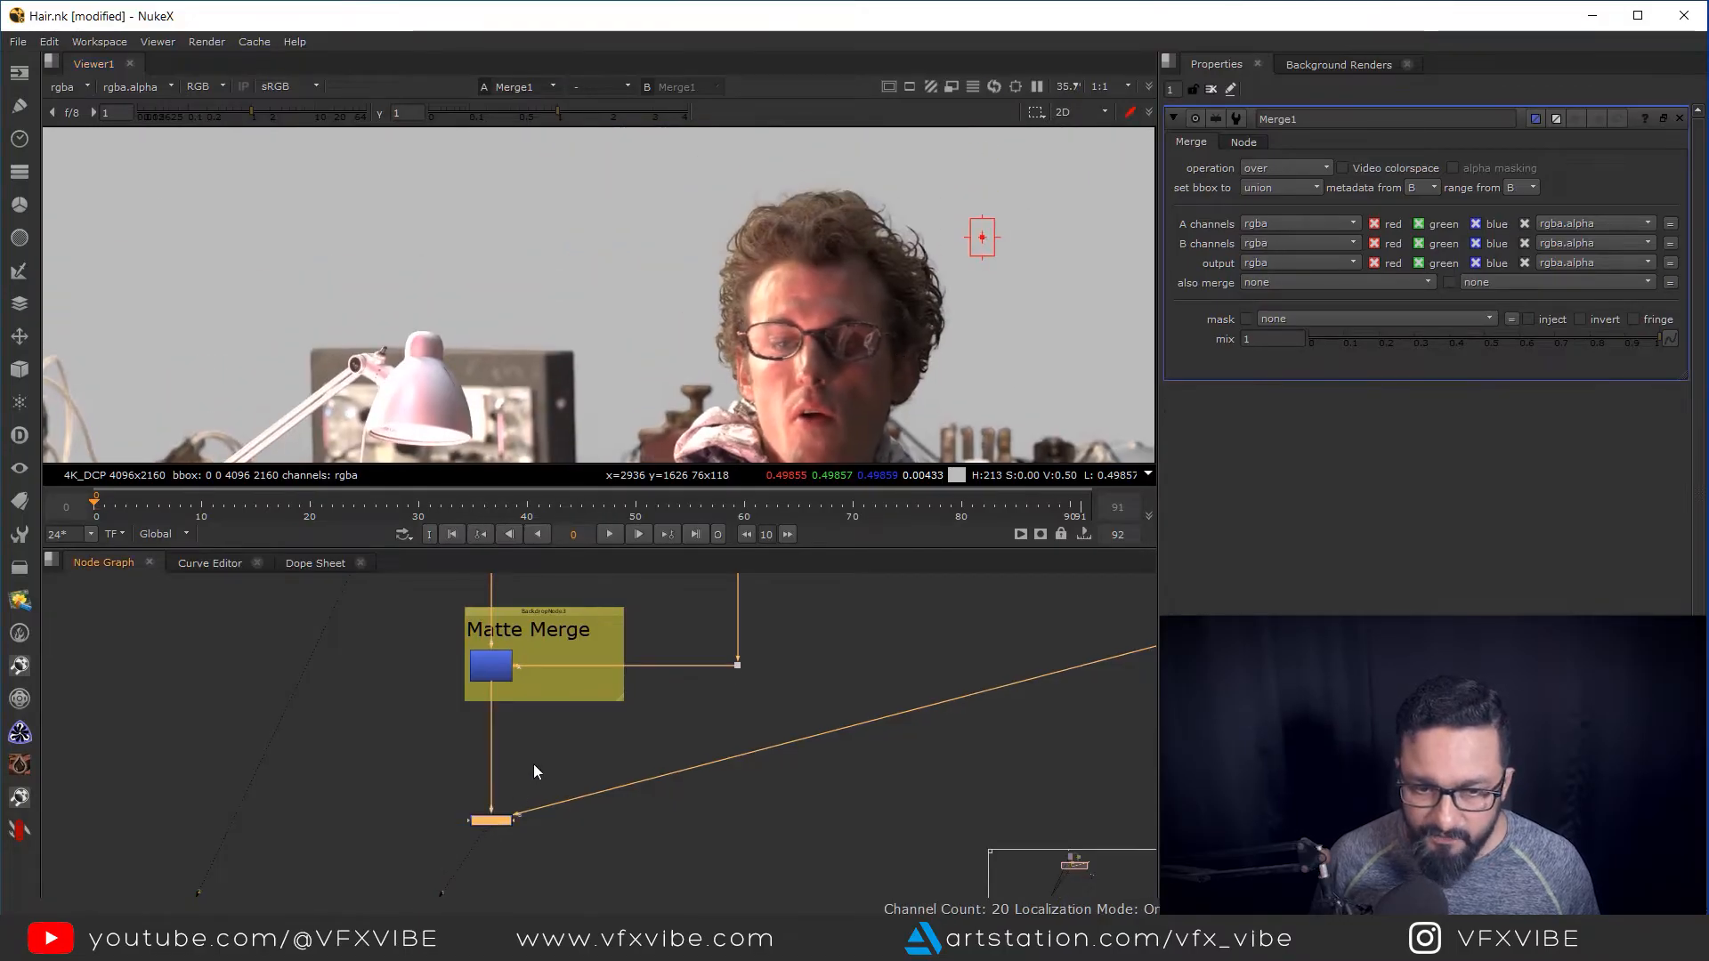
{"action": "scroll", "coordinate": [539, 764], "scroll_direction": "down", "scroll_amount": 2}
{"action": "left_click_drag", "start_coordinate": [830, 777], "coordinate": [825, 807]}
{"action": "left_click", "coordinate": [879, 730]}
Examine the fine curls along the top of the hair up close in the grey composite
{"action": "left_click_drag", "start_coordinate": [630, 592], "coordinate": [663, 708]}
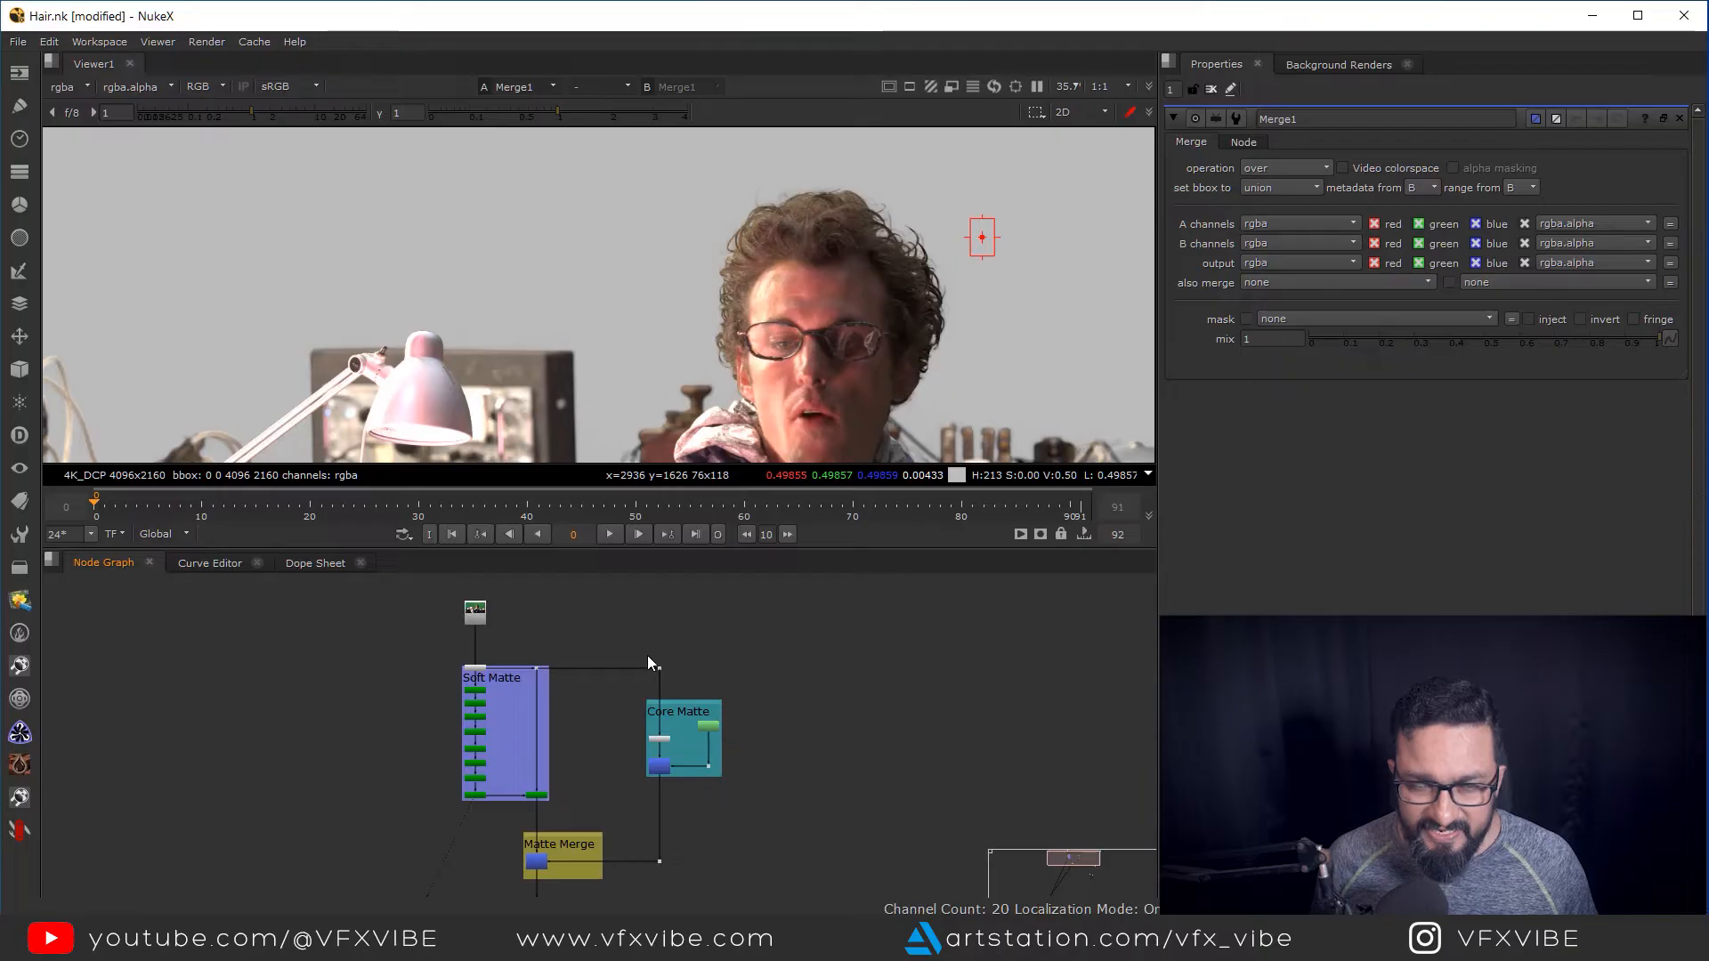
{"action": "left_click_drag", "start_coordinate": [794, 355], "coordinate": [800, 318]}
{"action": "scroll", "coordinate": [787, 169], "scroll_direction": "up", "scroll_amount": 4}
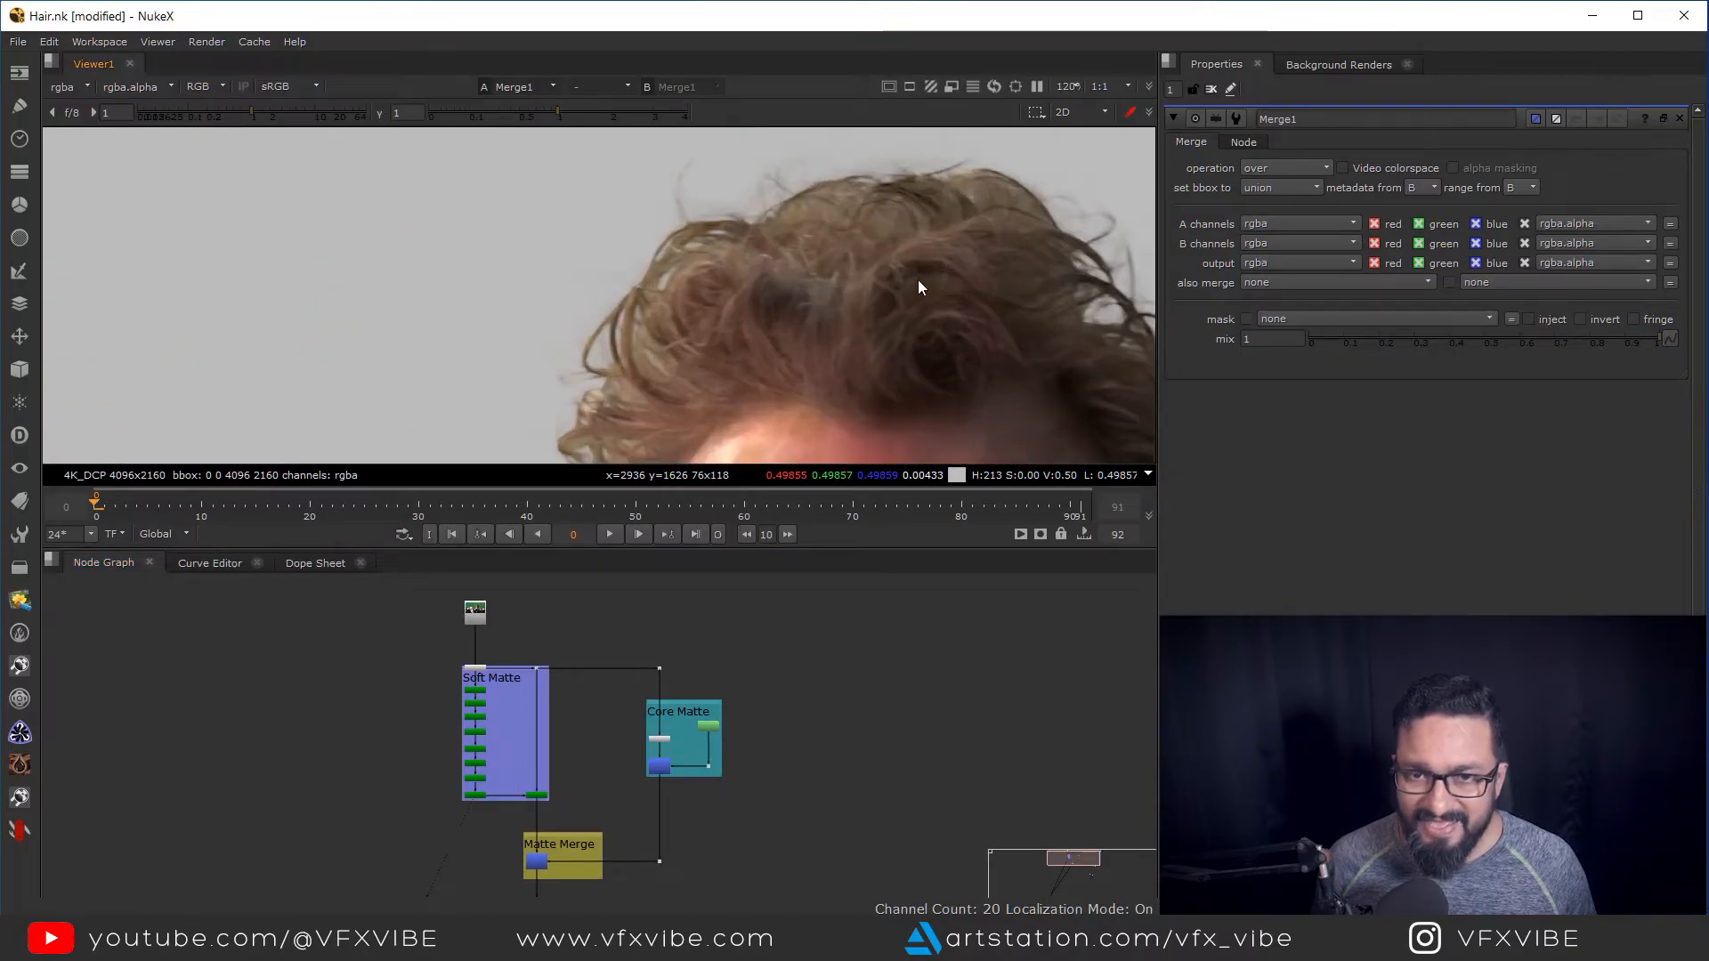
{"action": "scroll", "coordinate": [789, 237], "scroll_direction": "up", "scroll_amount": 2}
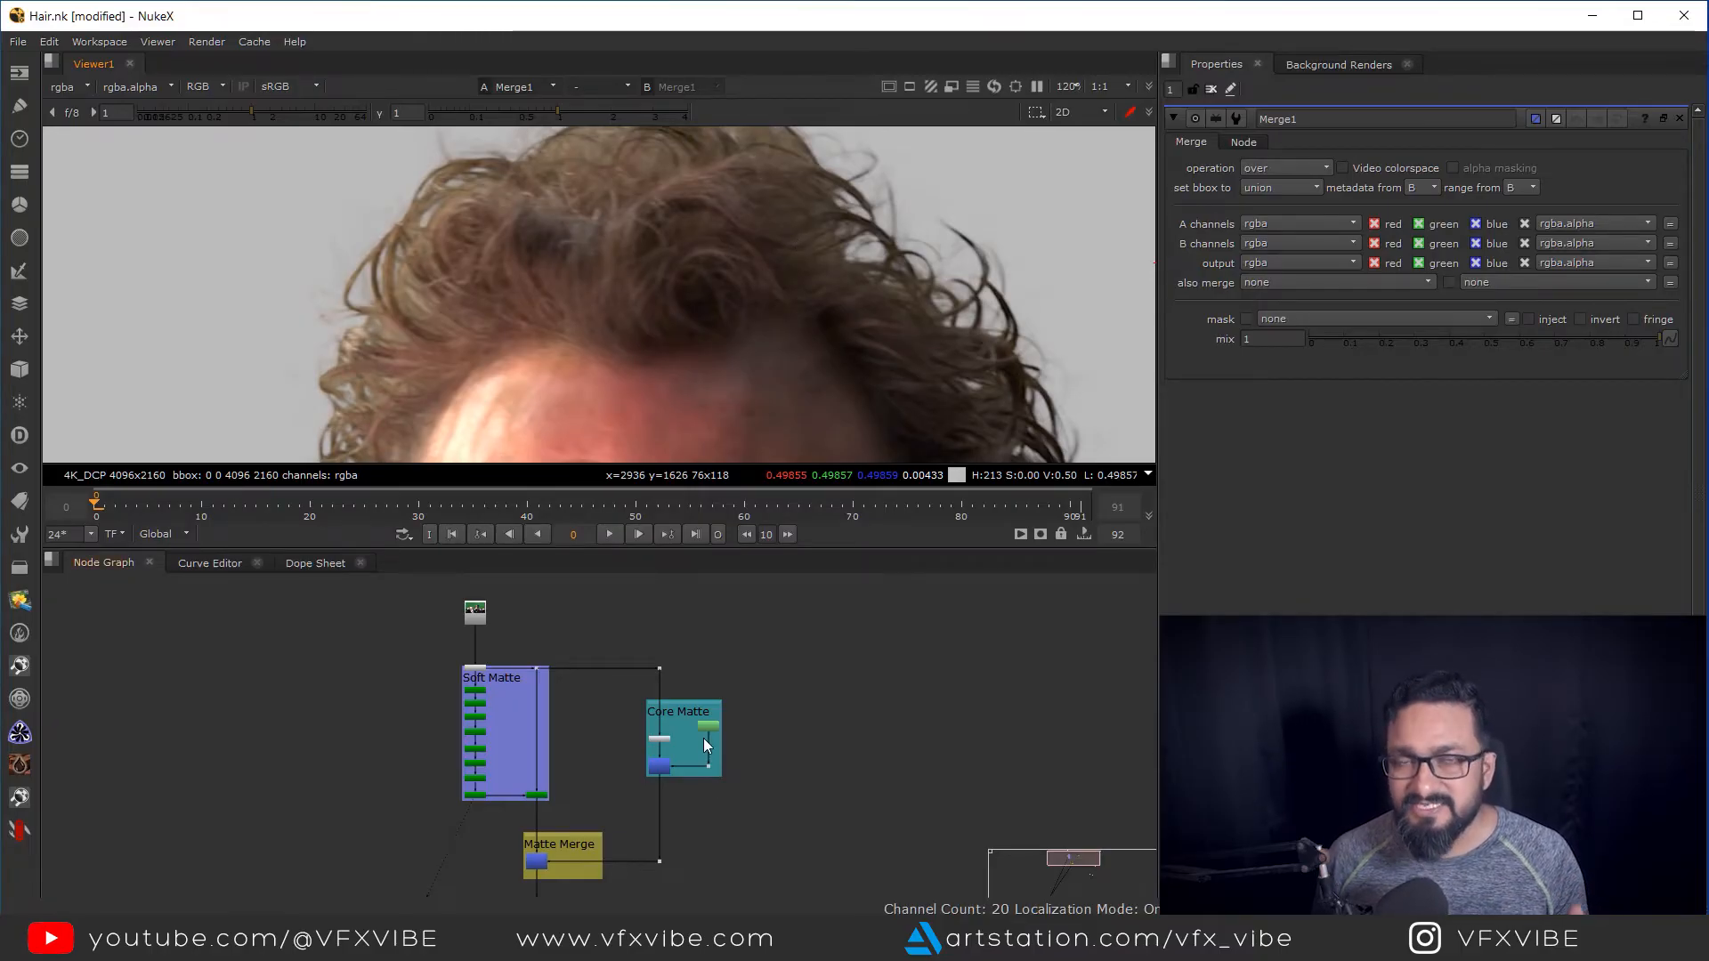
Review how the Soft Matte, Core Matte and Matte Merge branches are arranged in the node tree
{"action": "left_click_drag", "start_coordinate": [573, 724], "coordinate": [557, 618]}
{"action": "scroll", "coordinate": [550, 630], "scroll_direction": "down", "scroll_amount": 1}
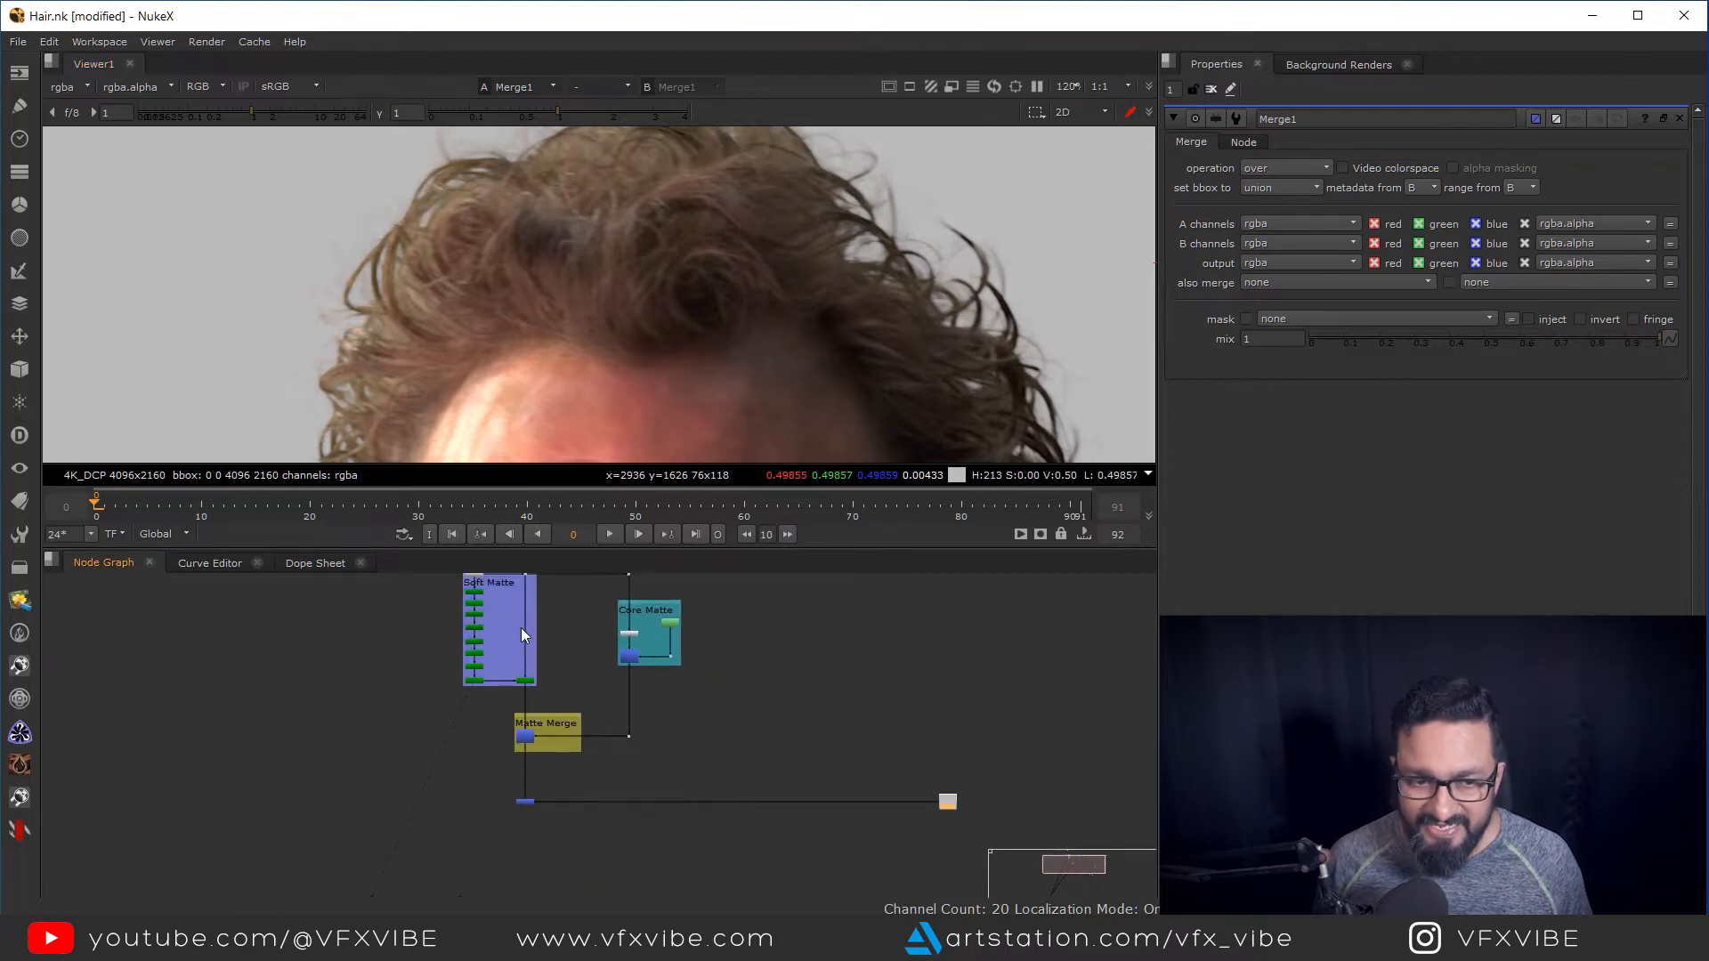
{"action": "left_click_drag", "start_coordinate": [416, 606], "coordinate": [718, 816]}
{"action": "left_click_drag", "start_coordinate": [725, 721], "coordinate": [688, 755]}
{"action": "left_click", "coordinate": [702, 753]}
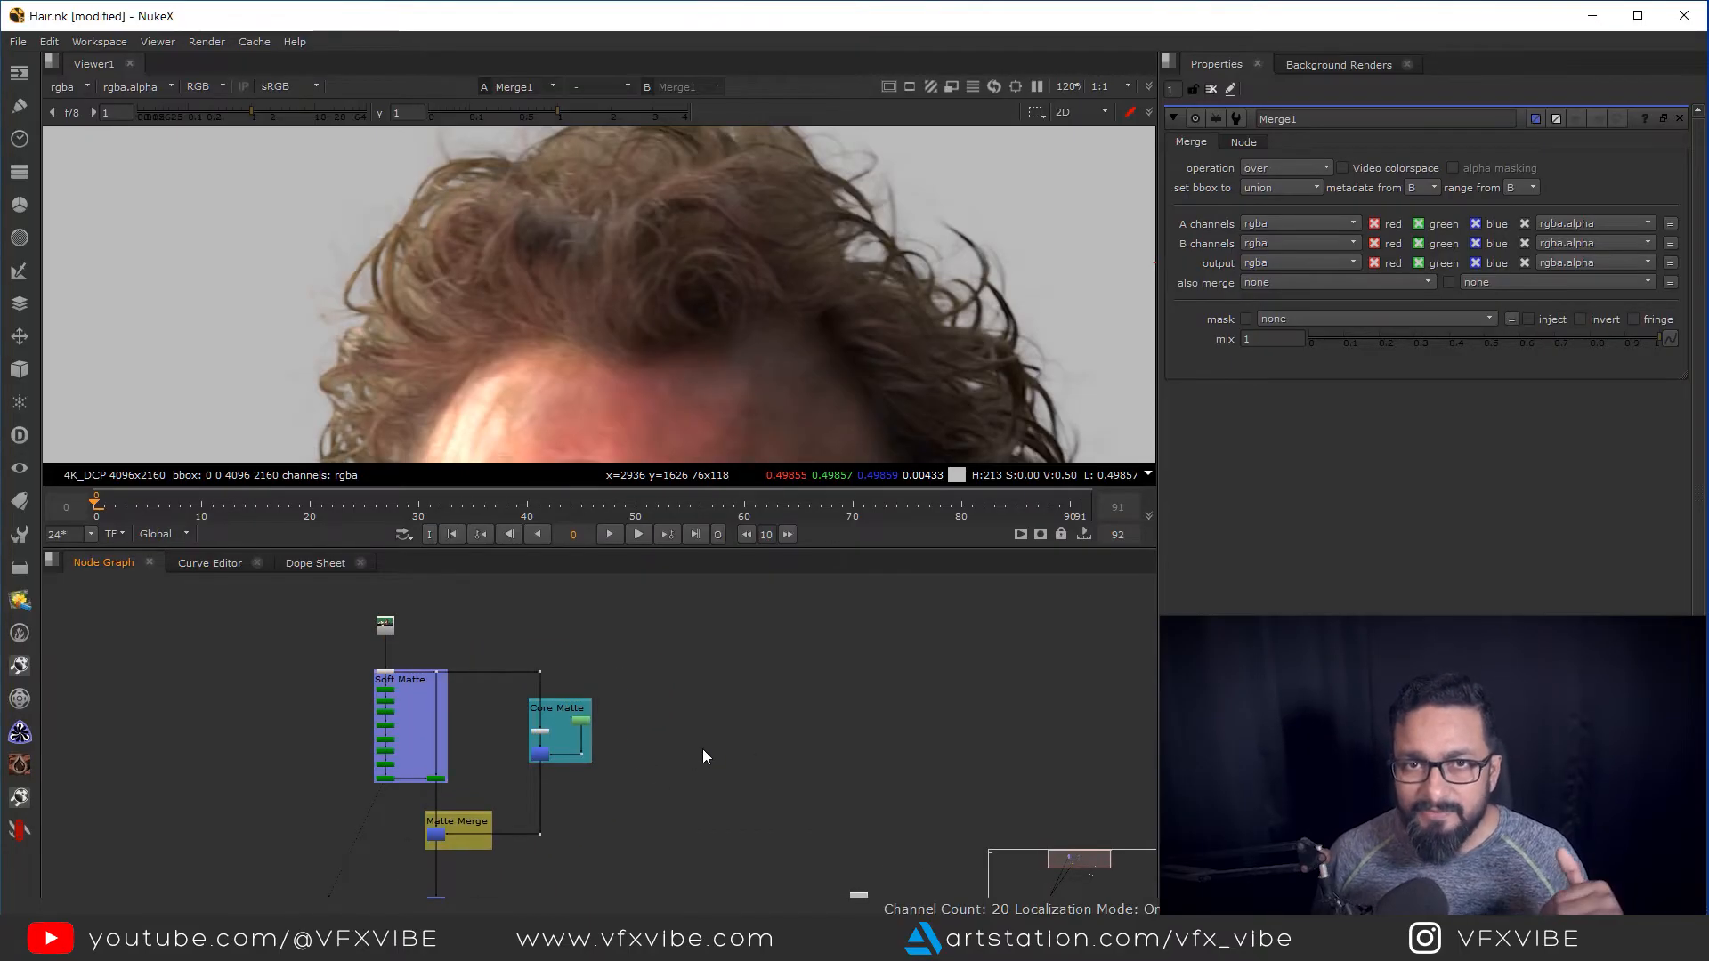
{"action": "left_click_drag", "start_coordinate": [447, 878], "coordinate": [463, 799]}
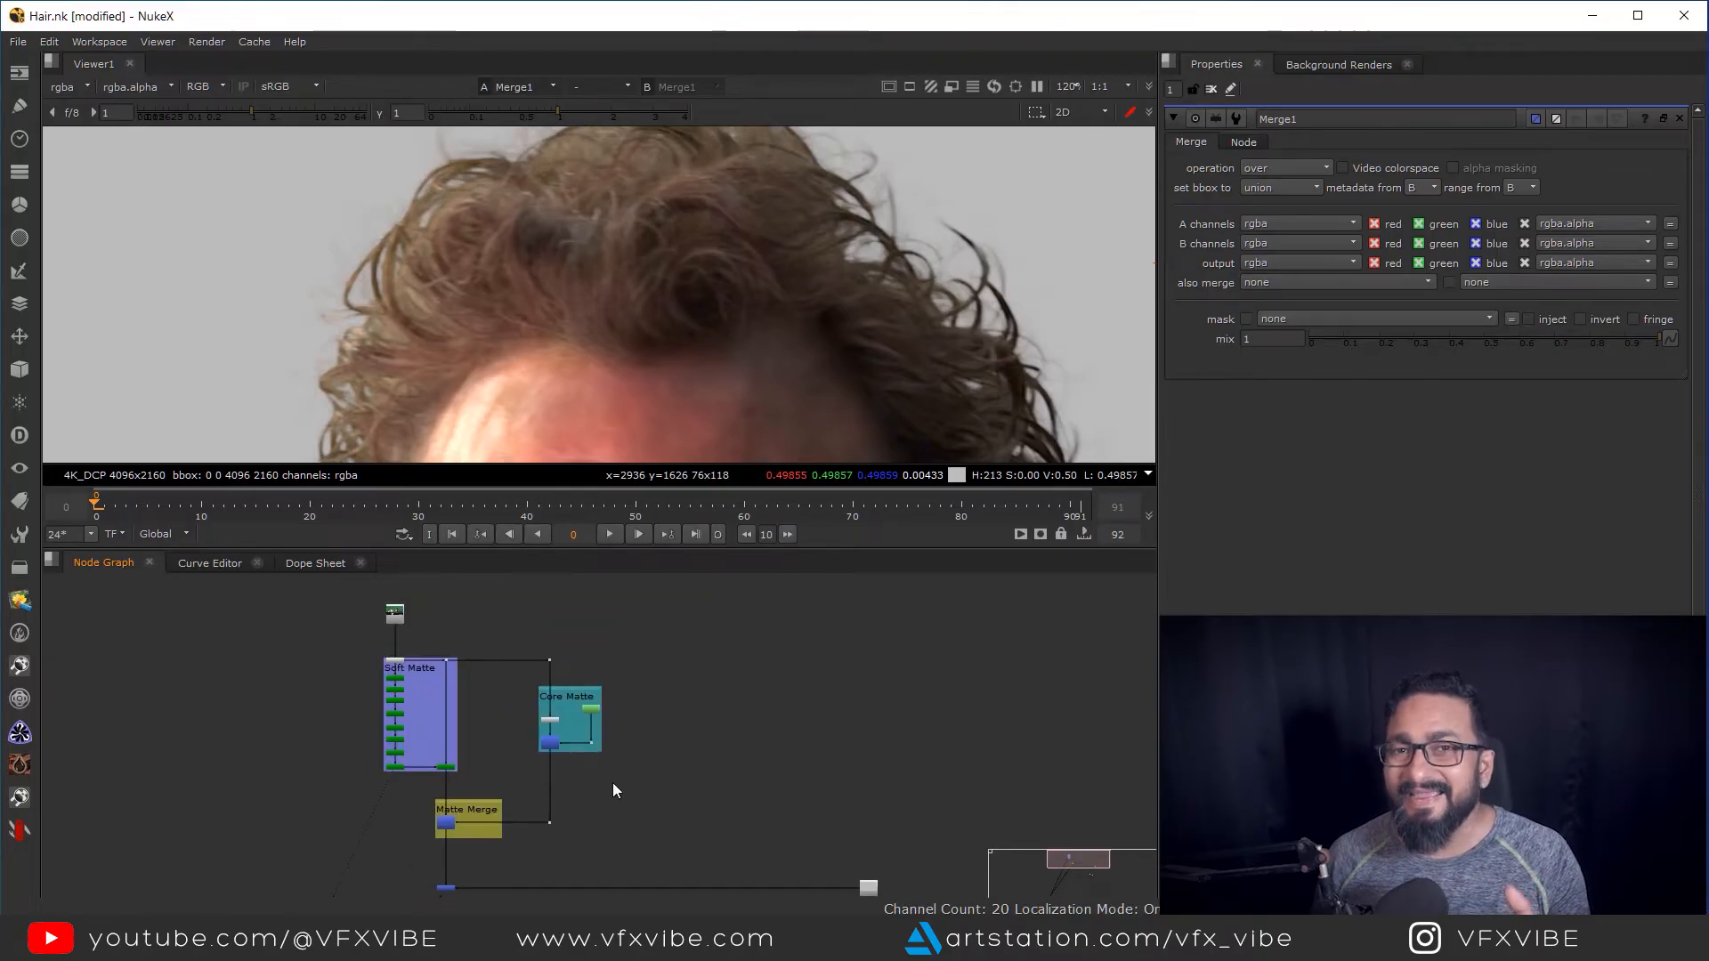
{"action": "scroll", "coordinate": [616, 746], "scroll_direction": "up", "scroll_amount": 3}
{"action": "scroll", "coordinate": [677, 820], "scroll_direction": "down", "scroll_amount": 2}
{"action": "left_click_drag", "start_coordinate": [677, 821], "coordinate": [674, 735]}
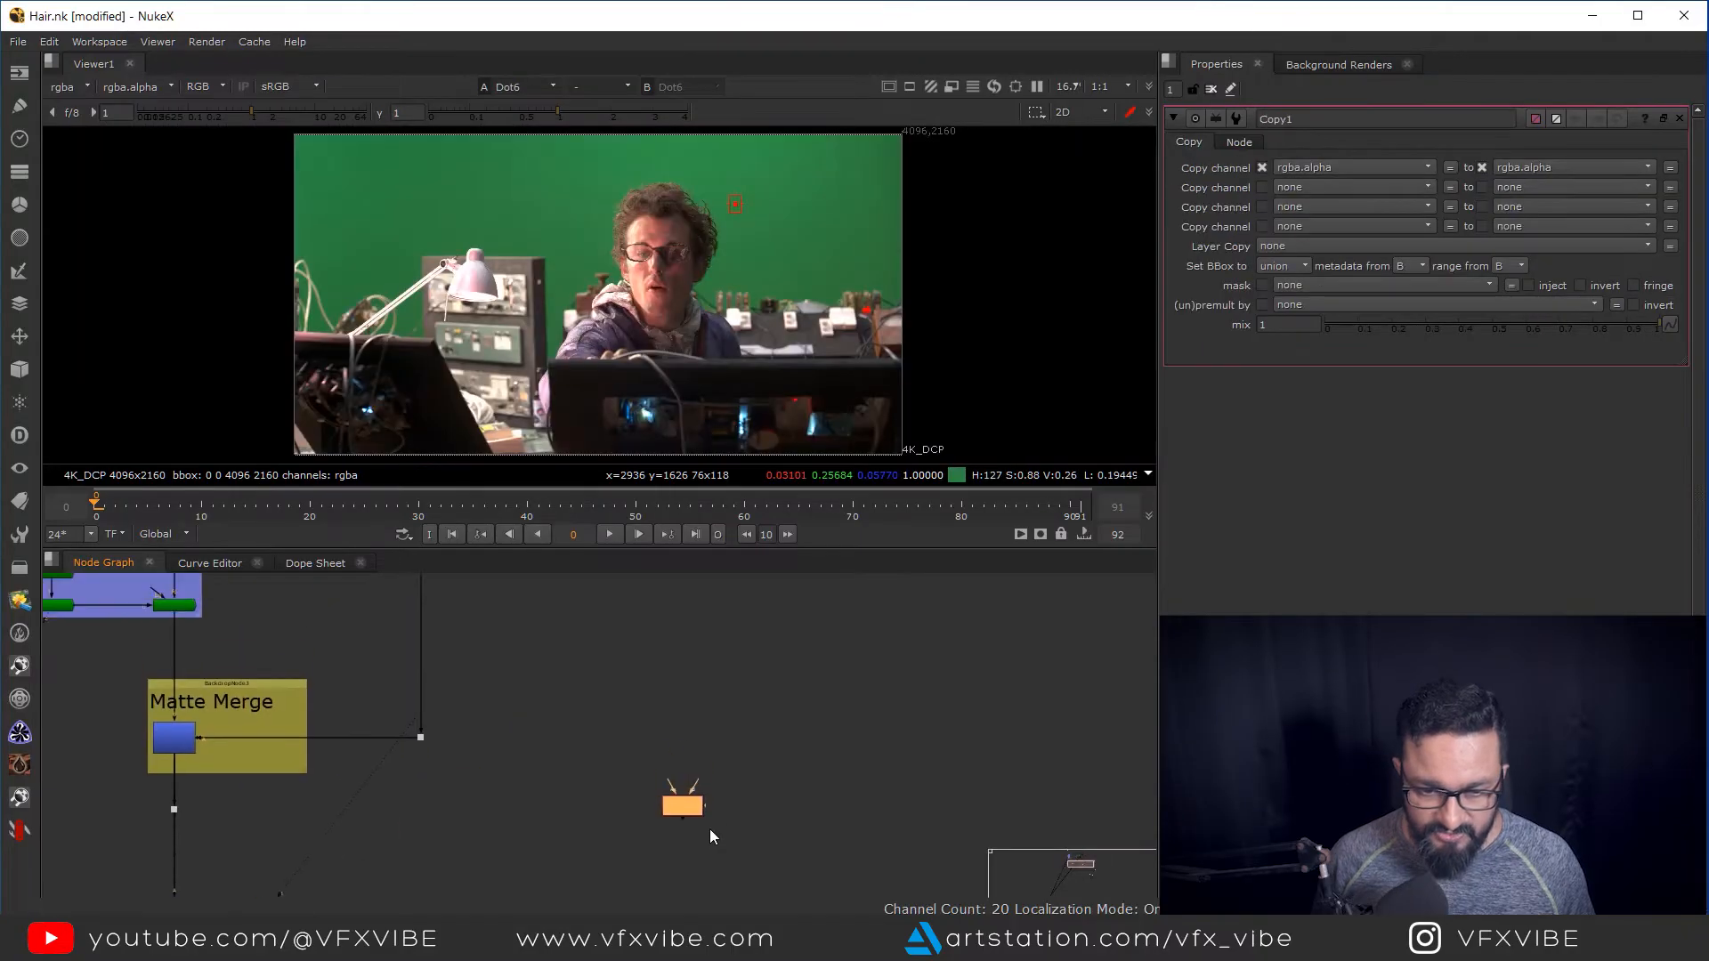
Wire Copy1 into the plate branch, taking its alpha from the Matte Merge output, and view it
{"action": "left_click_drag", "start_coordinate": [620, 523], "coordinate": [698, 670]}
{"action": "scroll", "coordinate": [708, 722], "scroll_direction": "down", "scroll_amount": 3}
{"action": "left_click_drag", "start_coordinate": [734, 796], "coordinate": [792, 579]}
{"action": "scroll", "coordinate": [765, 755], "scroll_direction": "up", "scroll_amount": 4}
{"action": "mouse_move", "coordinate": [737, 732]}
{"action": "left_mouse_down"}
{"action": "mouse_move", "coordinate": [142, 751]}
{"action": "mouse_move", "coordinate": [743, 749]}
{"action": "left_mouse_up"}
{"action": "key", "text": "1"}
Compare the copied alpha with the plate's RGB around the top of the hair
{"action": "left_click", "coordinate": [686, 796]}
{"action": "left_click", "coordinate": [760, 757]}
{"action": "left_click", "coordinate": [746, 690]}
{"action": "key", "text": "a"}
{"action": "key", "text": "a"}
{"action": "scroll", "coordinate": [655, 201], "scroll_direction": "up", "scroll_amount": 4}
{"action": "left_click_drag", "start_coordinate": [657, 199], "coordinate": [680, 315]}
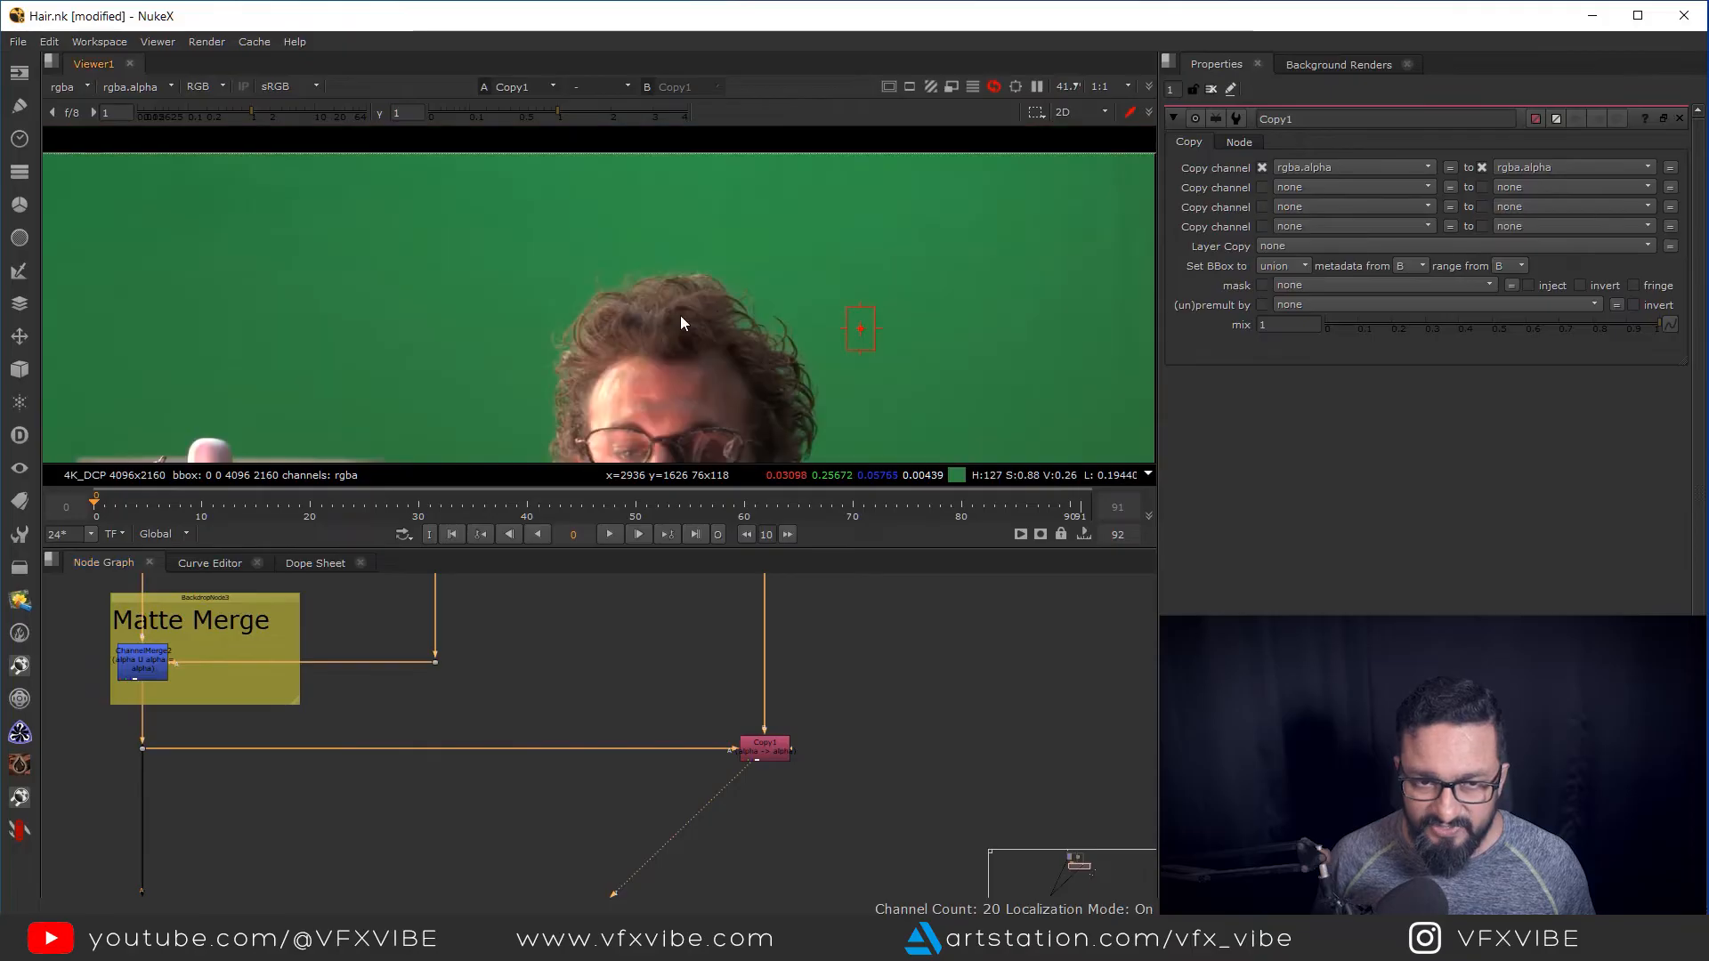
{"action": "key", "text": "a"}
{"action": "scroll", "coordinate": [722, 321], "scroll_direction": "up", "scroll_amount": 4}
{"action": "key", "text": "a"}
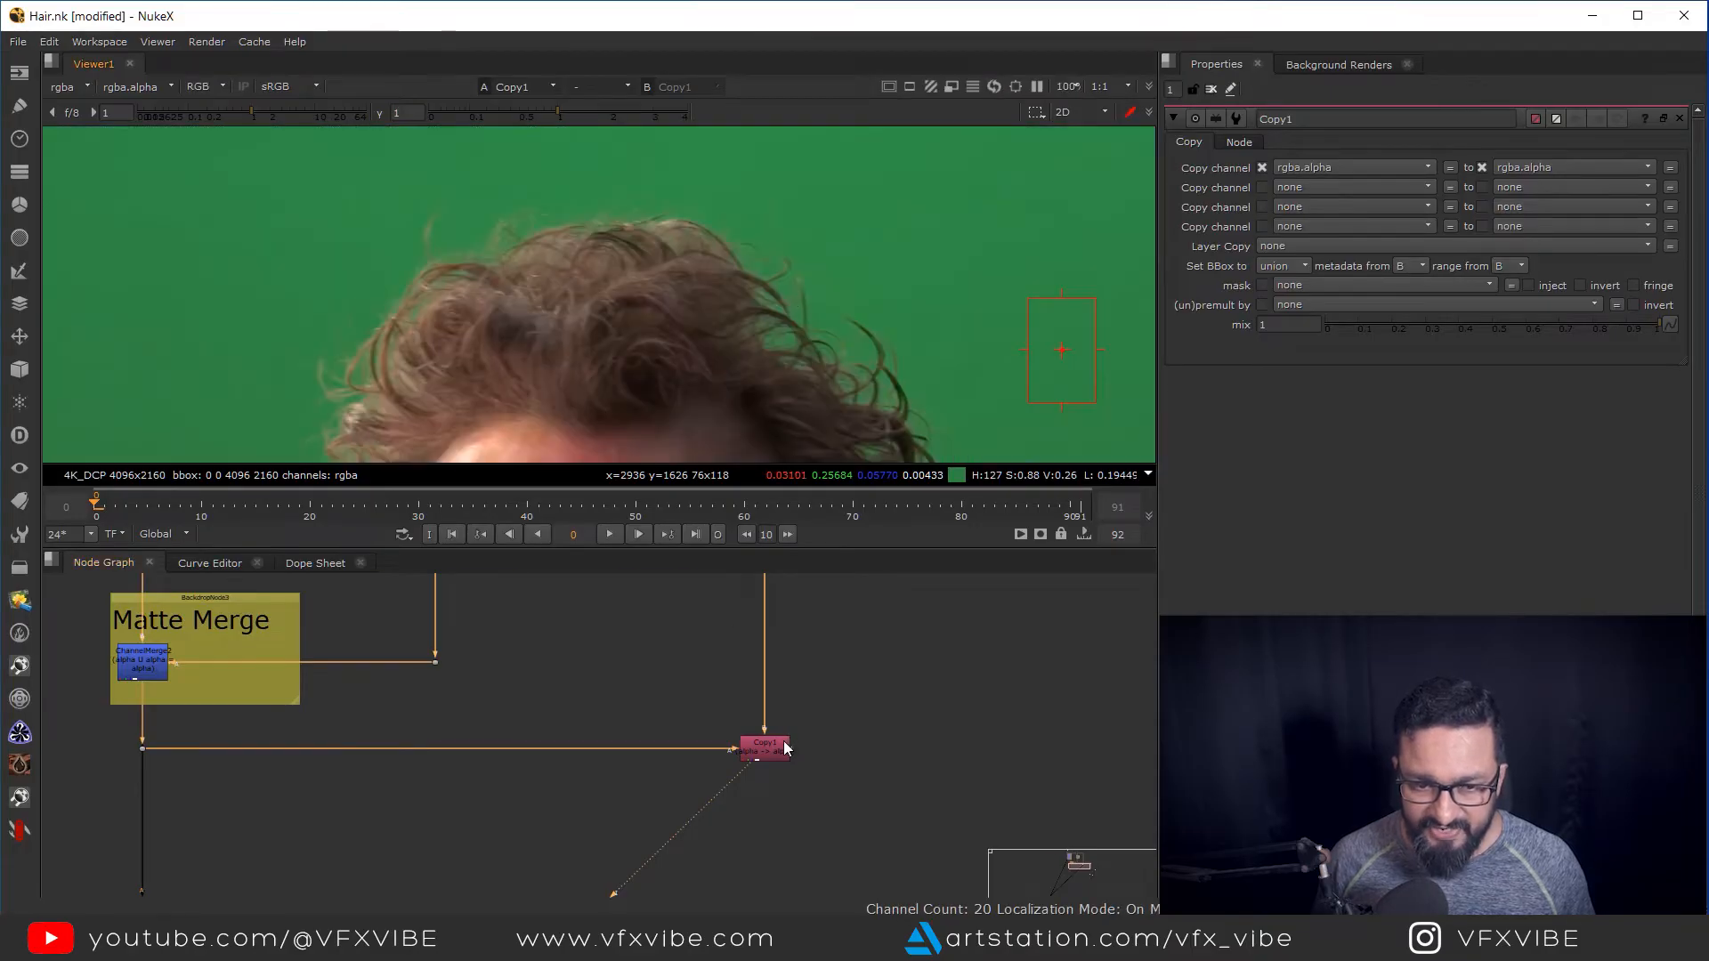
Add a Premult node directly beneath Copy1 and view its output
{"action": "scroll", "coordinate": [757, 751], "scroll_direction": "down", "scroll_amount": 4}
{"action": "scroll", "coordinate": [752, 735], "scroll_direction": "down", "scroll_amount": 1}
{"action": "key", "text": "Tab"}
{"action": "type", "text": "pre"}
{"action": "left_click", "coordinate": [595, 753]}
{"action": "scroll", "coordinate": [746, 730], "scroll_direction": "up", "scroll_amount": 3}
{"action": "mouse_move", "coordinate": [745, 732]}
{"action": "left_mouse_down"}
{"action": "mouse_move", "coordinate": [734, 641]}
{"action": "mouse_move", "coordinate": [734, 758]}
{"action": "left_mouse_up"}
{"action": "key", "text": "1"}
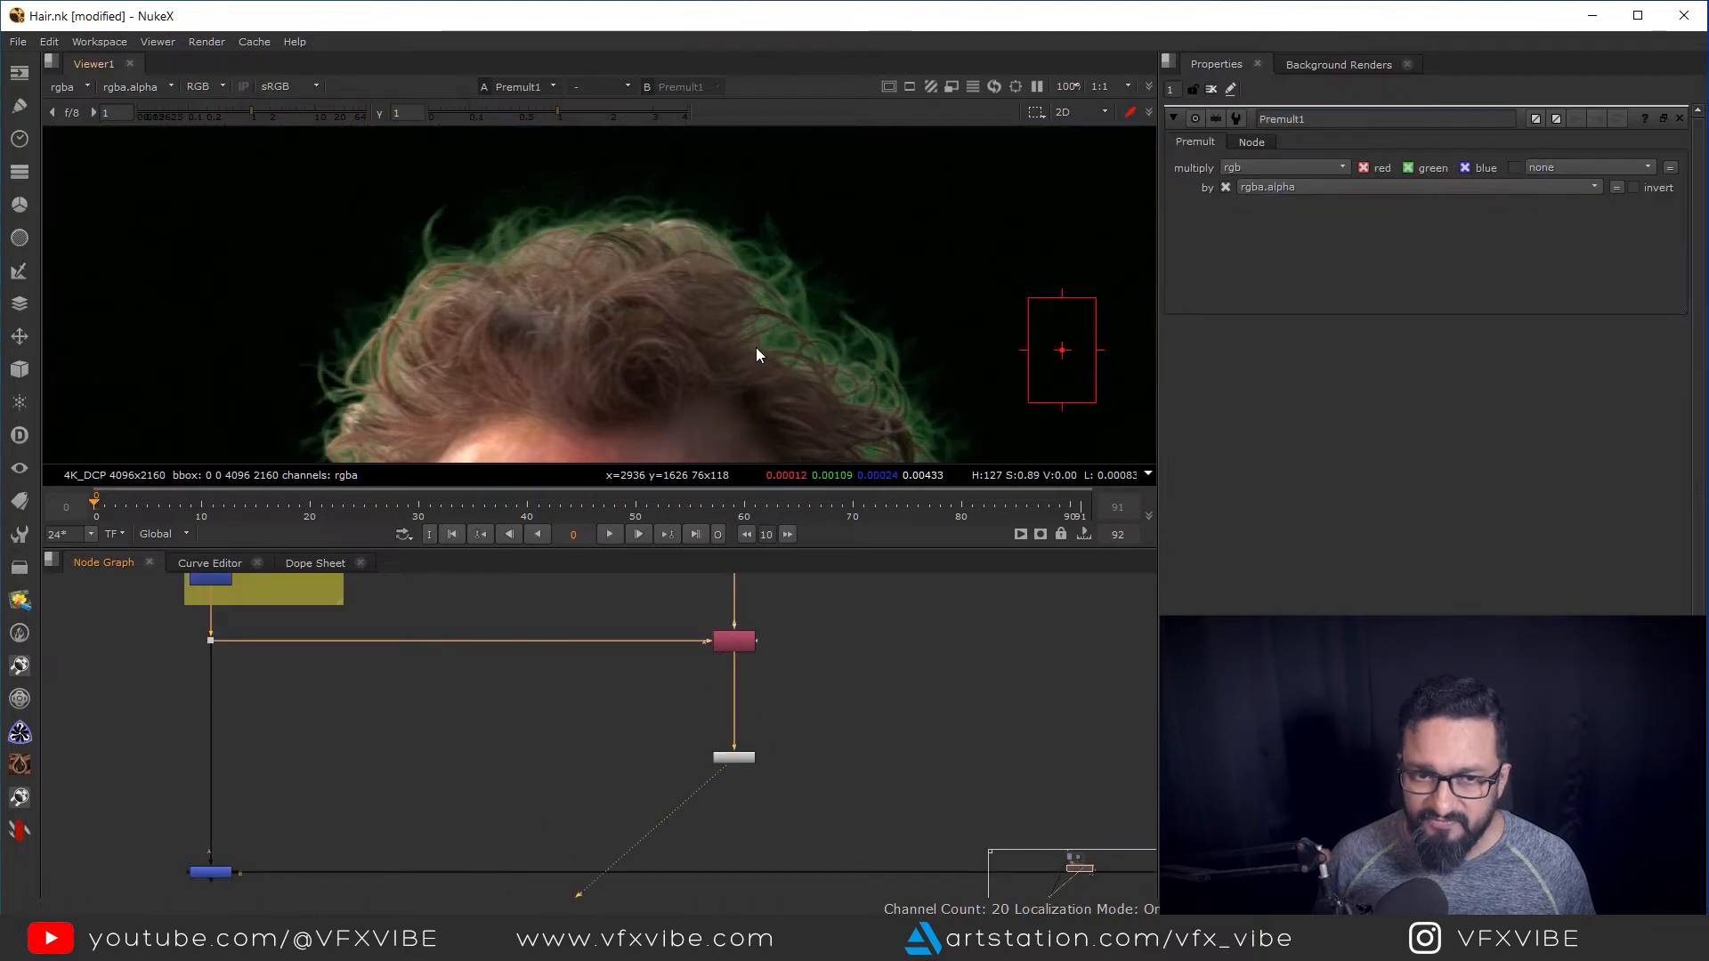
Examine the edges of the hair, face, glasses and background objects in the premultiplied image
{"action": "scroll", "coordinate": [745, 218], "scroll_direction": "down", "scroll_amount": 1}
{"action": "left_click_drag", "start_coordinate": [684, 159], "coordinate": [770, 240]}
{"action": "scroll", "coordinate": [770, 239], "scroll_direction": "up", "scroll_amount": 2}
{"action": "left_click_drag", "start_coordinate": [889, 333], "coordinate": [824, 256]}
{"action": "scroll", "coordinate": [824, 256], "scroll_direction": "down", "scroll_amount": 1}
{"action": "scroll", "coordinate": [824, 256], "scroll_direction": "down", "scroll_amount": 1}
{"action": "left_click_drag", "start_coordinate": [928, 387], "coordinate": [872, 247]}
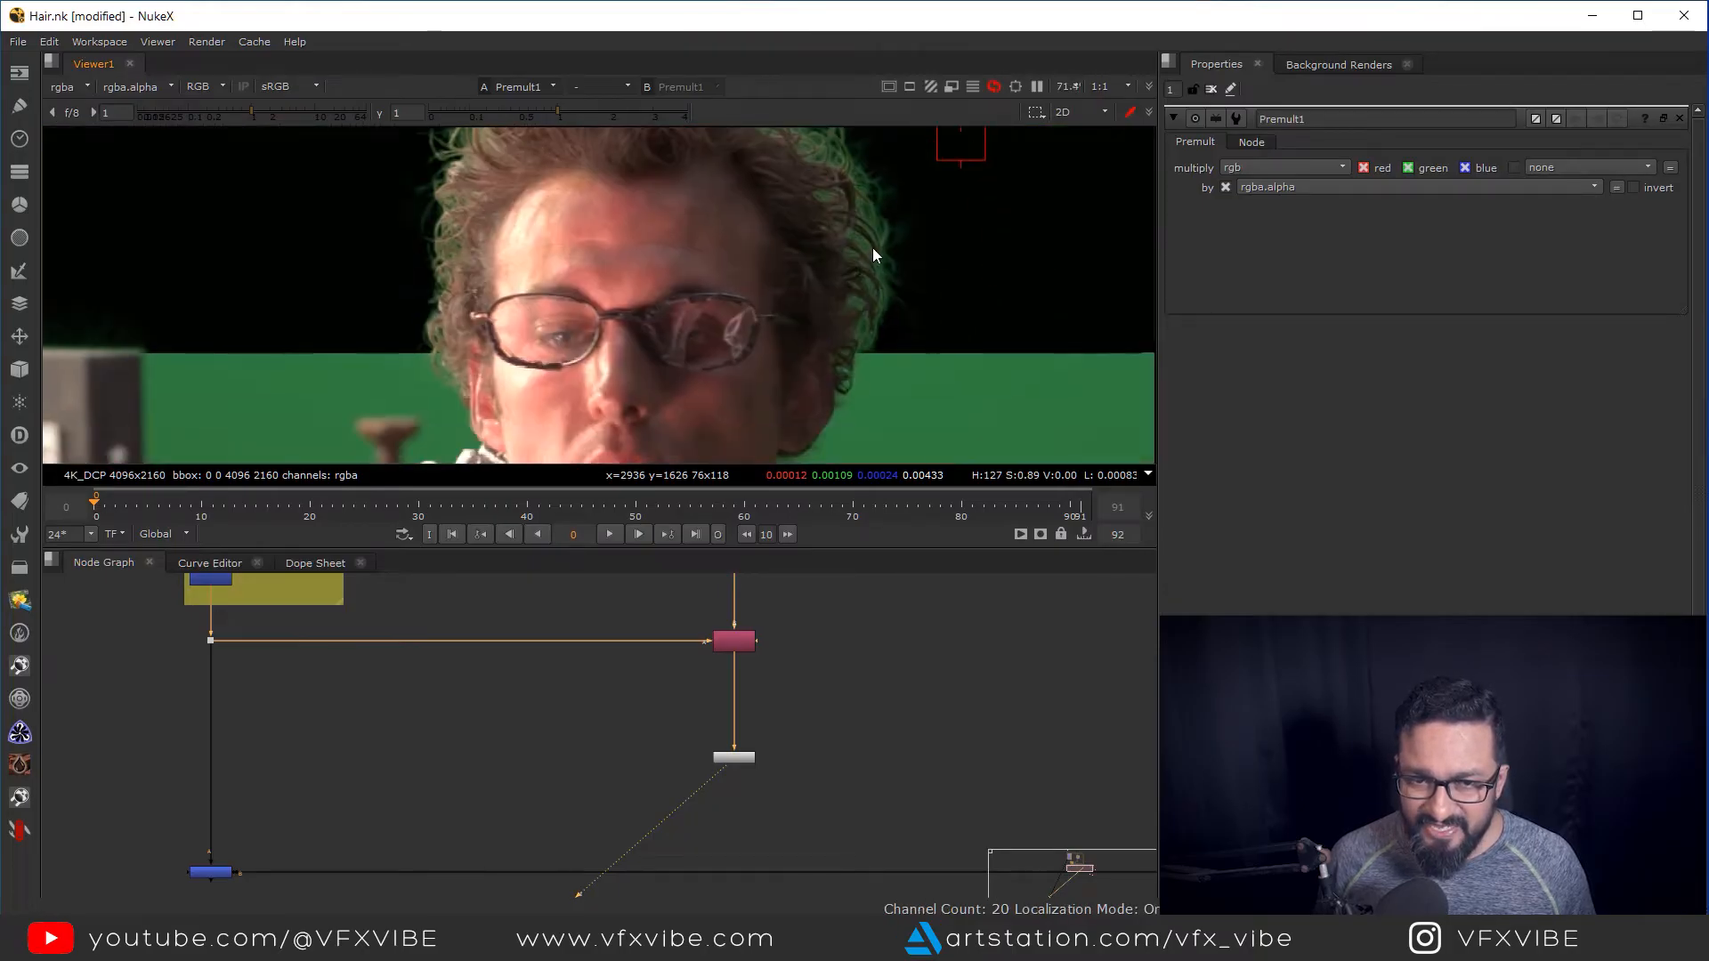
{"action": "left_click_drag", "start_coordinate": [834, 392], "coordinate": [792, 246]}
{"action": "mouse_move", "coordinate": [456, 306]}
{"action": "left_mouse_down"}
{"action": "mouse_move", "coordinate": [708, 307]}
{"action": "mouse_move", "coordinate": [663, 432]}
{"action": "left_mouse_up"}
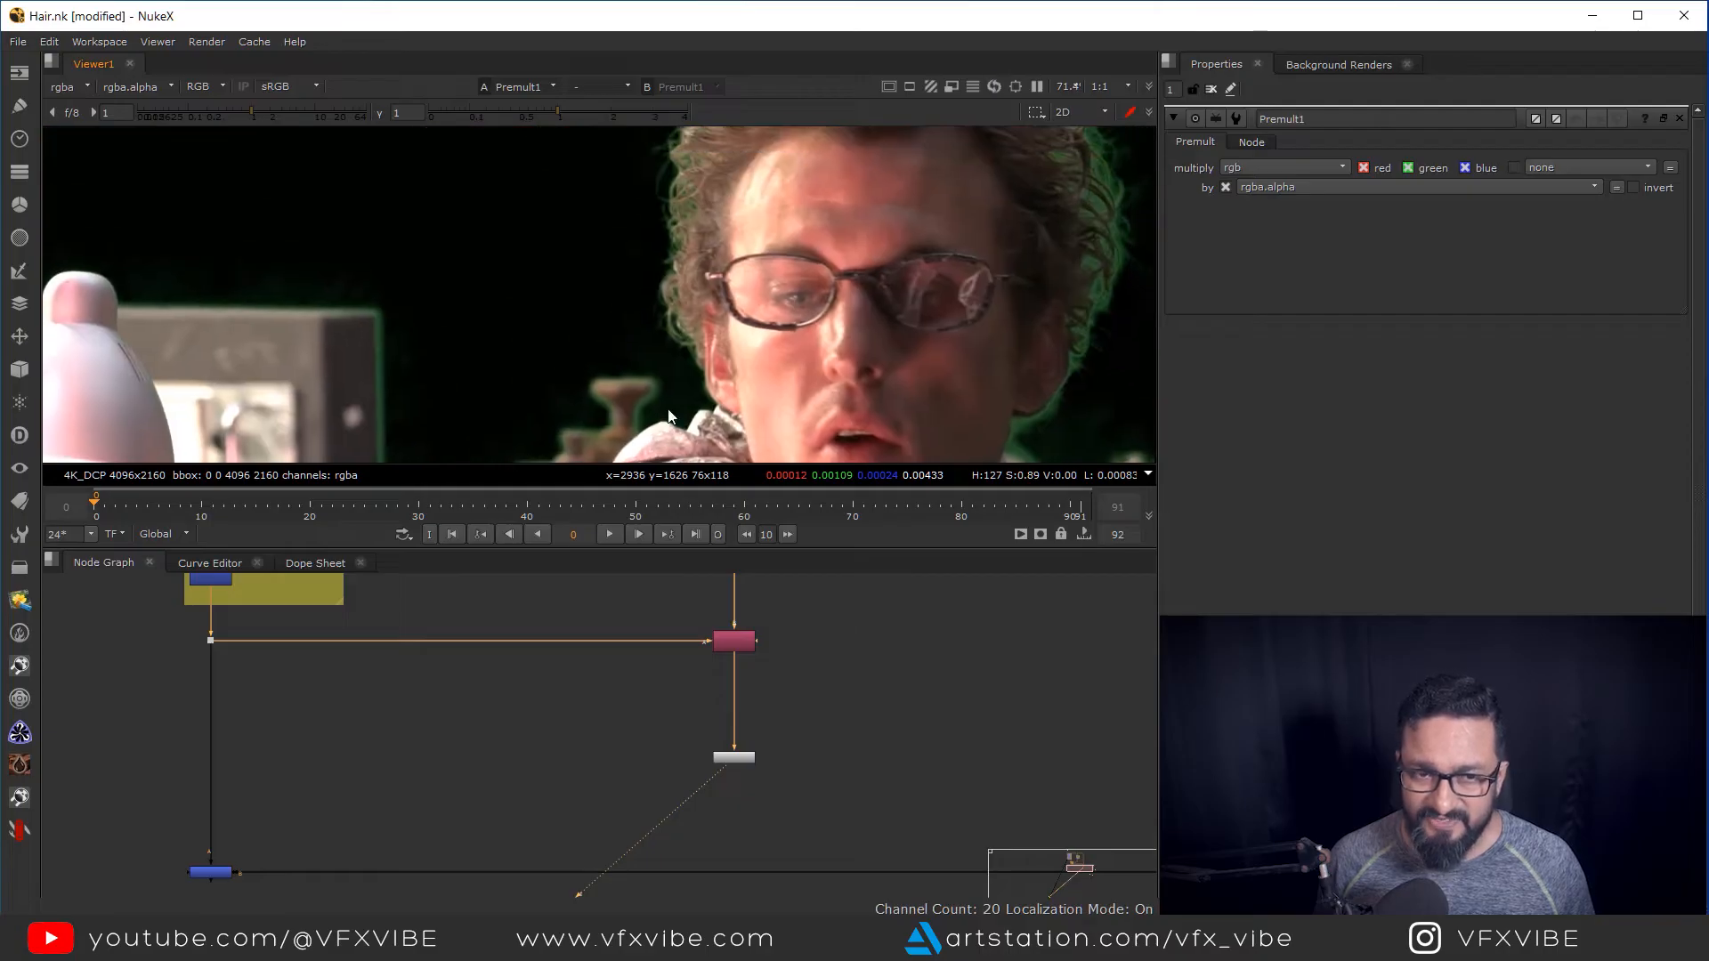
{"action": "left_click_drag", "start_coordinate": [703, 274], "coordinate": [639, 399]}
{"action": "left_click_drag", "start_coordinate": [785, 212], "coordinate": [749, 292]}
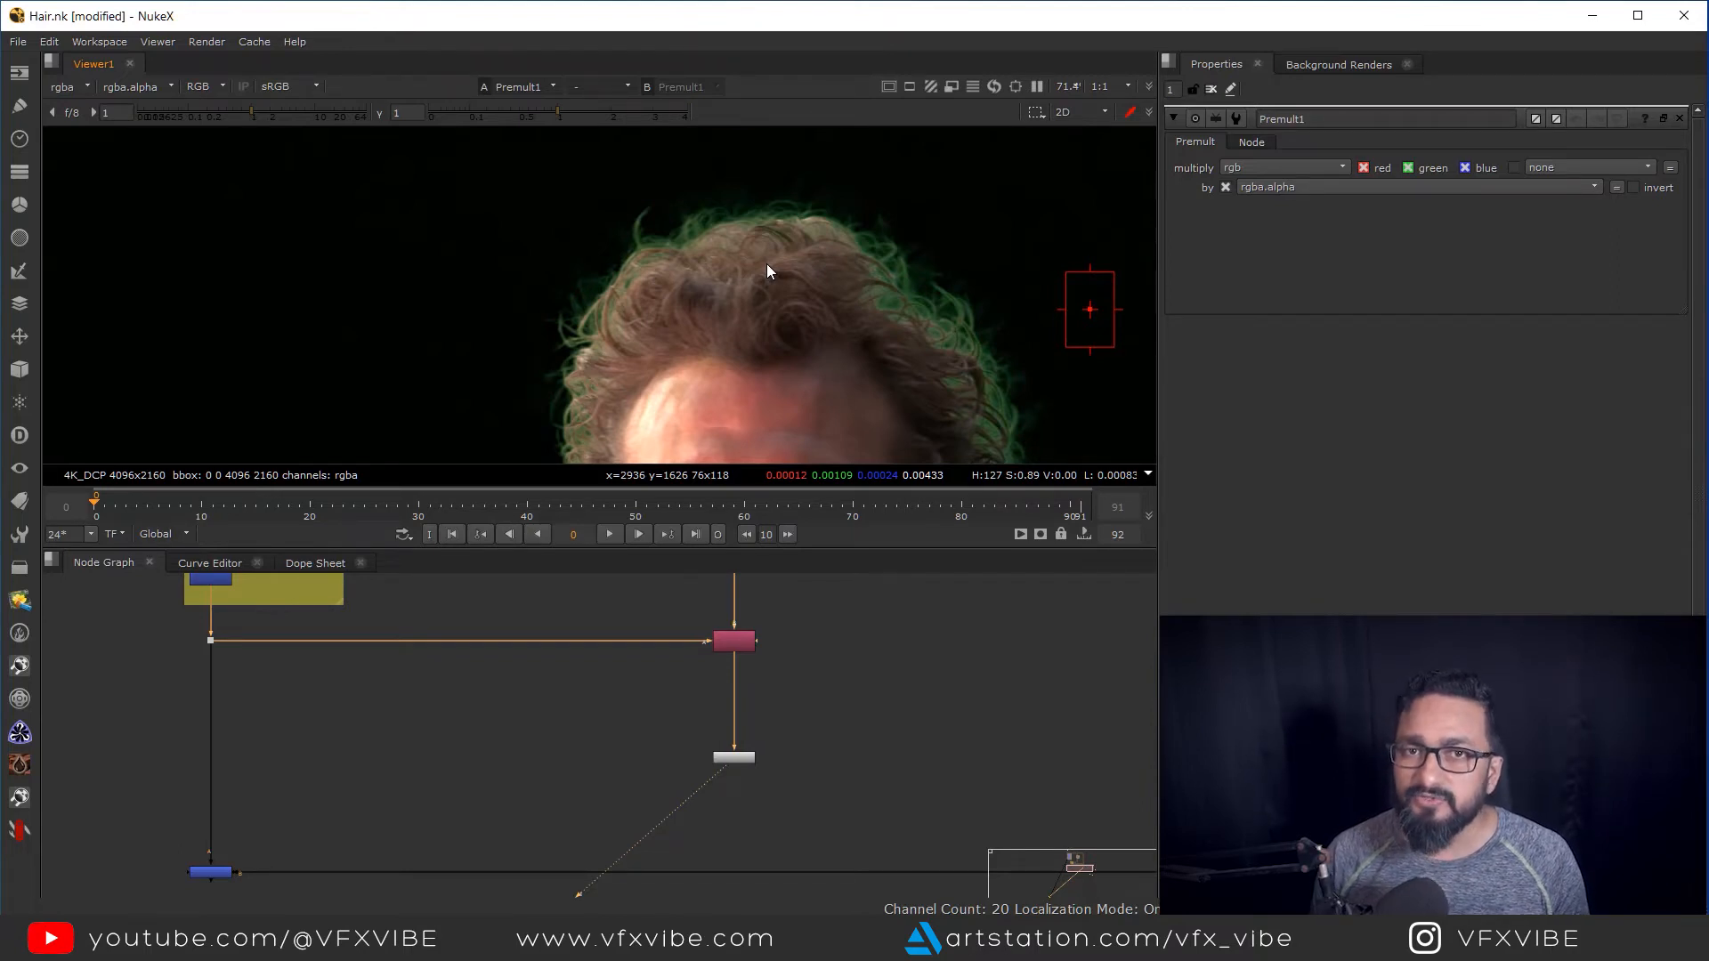
Reconnect Merge1 directly beneath Premult1, view the composite over grey, and raise the Constant node above the merge
{"action": "scroll", "coordinate": [1116, 717], "scroll_direction": "down", "scroll_amount": 2}
{"action": "left_click_drag", "start_coordinate": [470, 680], "coordinate": [592, 755]}
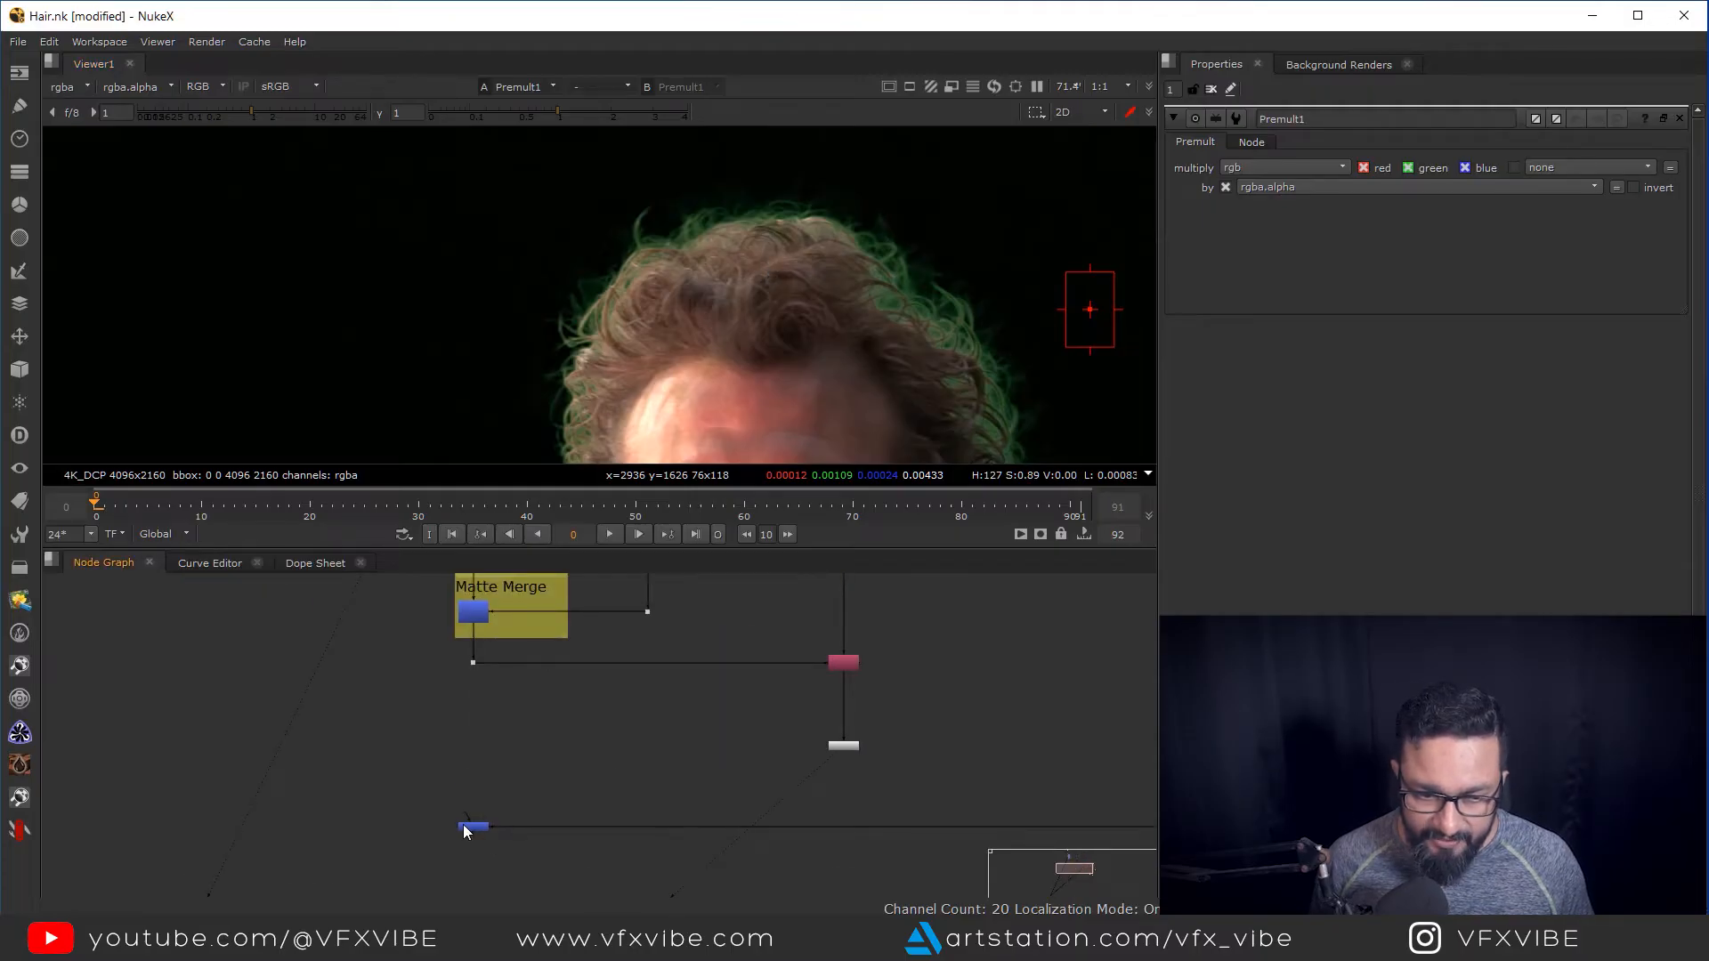
{"action": "left_click_drag", "start_coordinate": [464, 827], "coordinate": [833, 829]}
{"action": "left_click_drag", "start_coordinate": [840, 753], "coordinate": [842, 747]}
{"action": "left_click_drag", "start_coordinate": [881, 803], "coordinate": [697, 763]}
{"action": "left_click_drag", "start_coordinate": [774, 726], "coordinate": [625, 823]}
{"action": "key", "text": "1"}
{"action": "left_click_drag", "start_coordinate": [737, 323], "coordinate": [639, 266]}
{"action": "scroll", "coordinate": [837, 307], "scroll_direction": "up", "scroll_amount": 1}
{"action": "left_click_drag", "start_coordinate": [872, 342], "coordinate": [813, 405]}
{"action": "scroll", "coordinate": [805, 234], "scroll_direction": "down", "scroll_amount": 2}
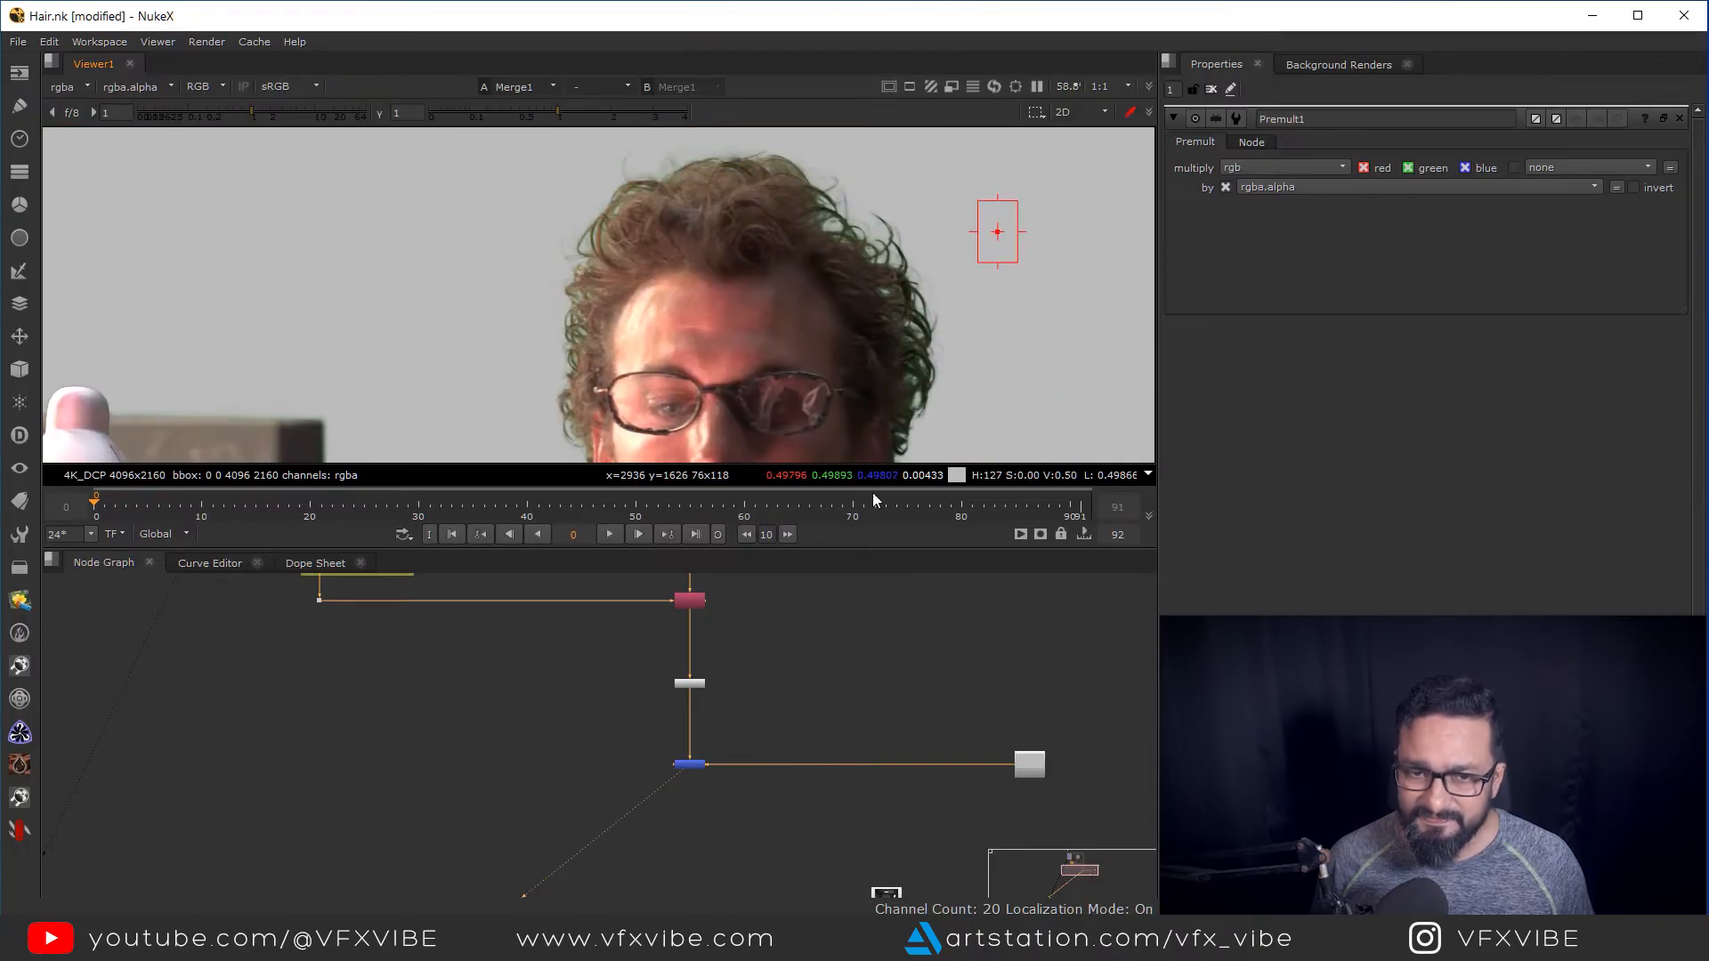
{"action": "left_click_drag", "start_coordinate": [1025, 766], "coordinate": [1049, 607]}
Insert a Keylight node on the plate branch above Copy1, beside the Core Matte group, and view it
{"action": "scroll", "coordinate": [1049, 608], "scroll_direction": "down", "scroll_amount": 3}
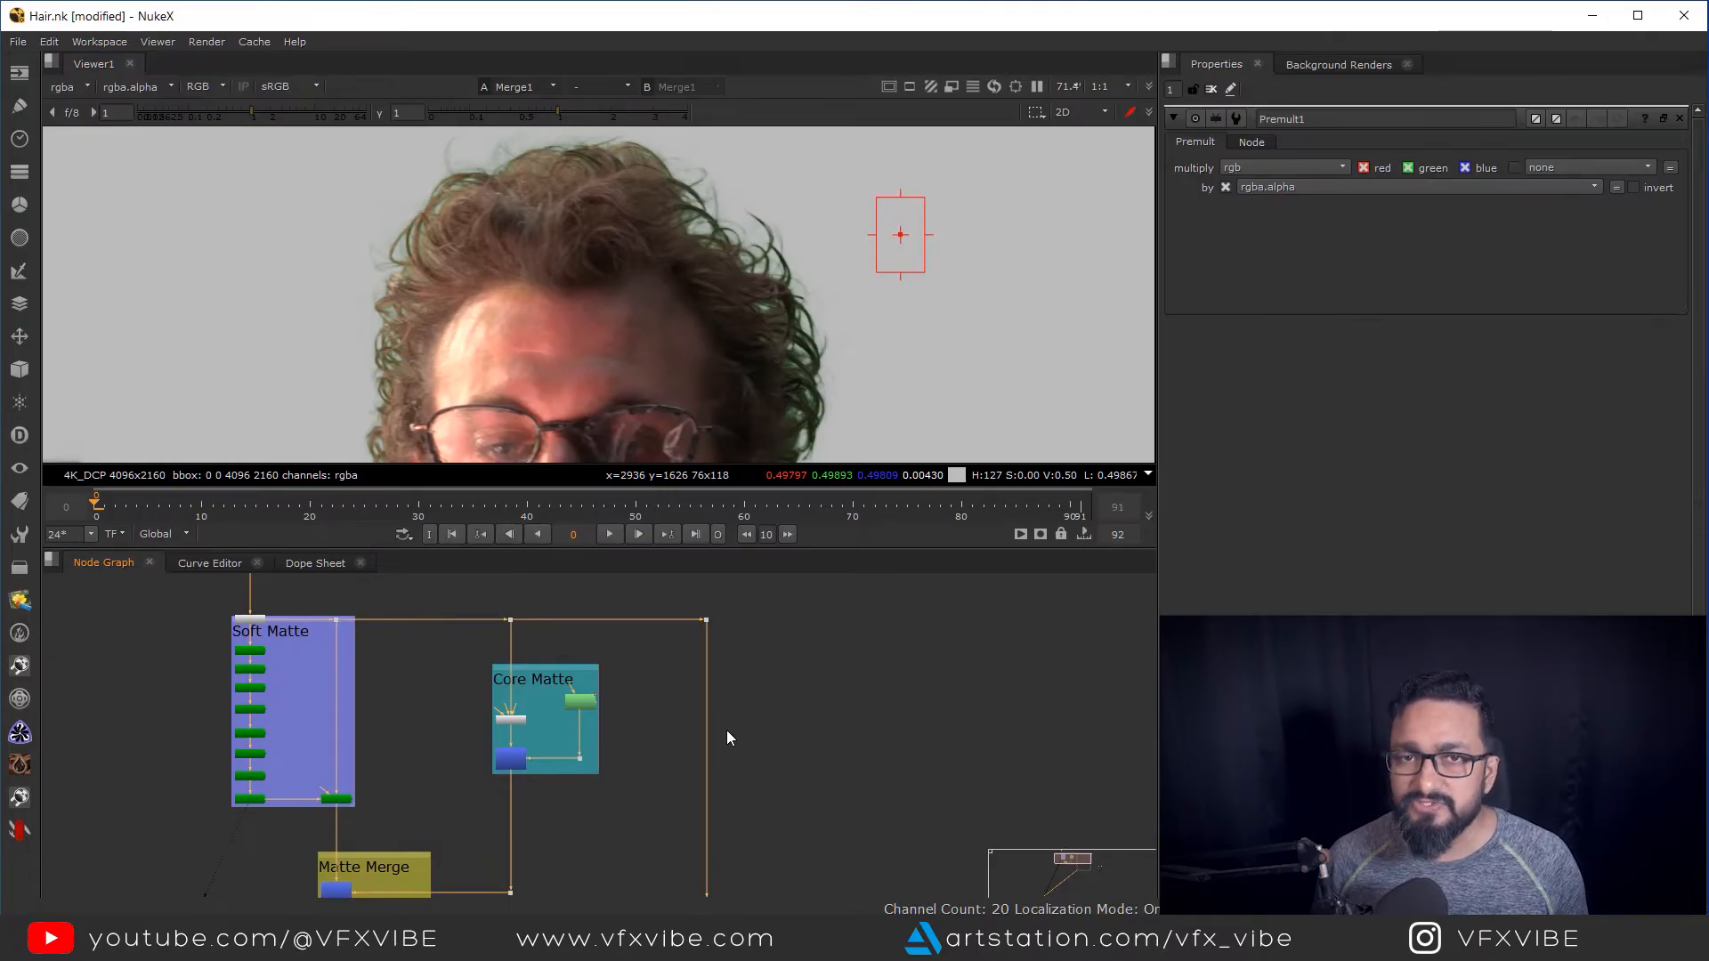
{"action": "scroll", "coordinate": [766, 713], "scroll_direction": "down", "scroll_amount": 3}
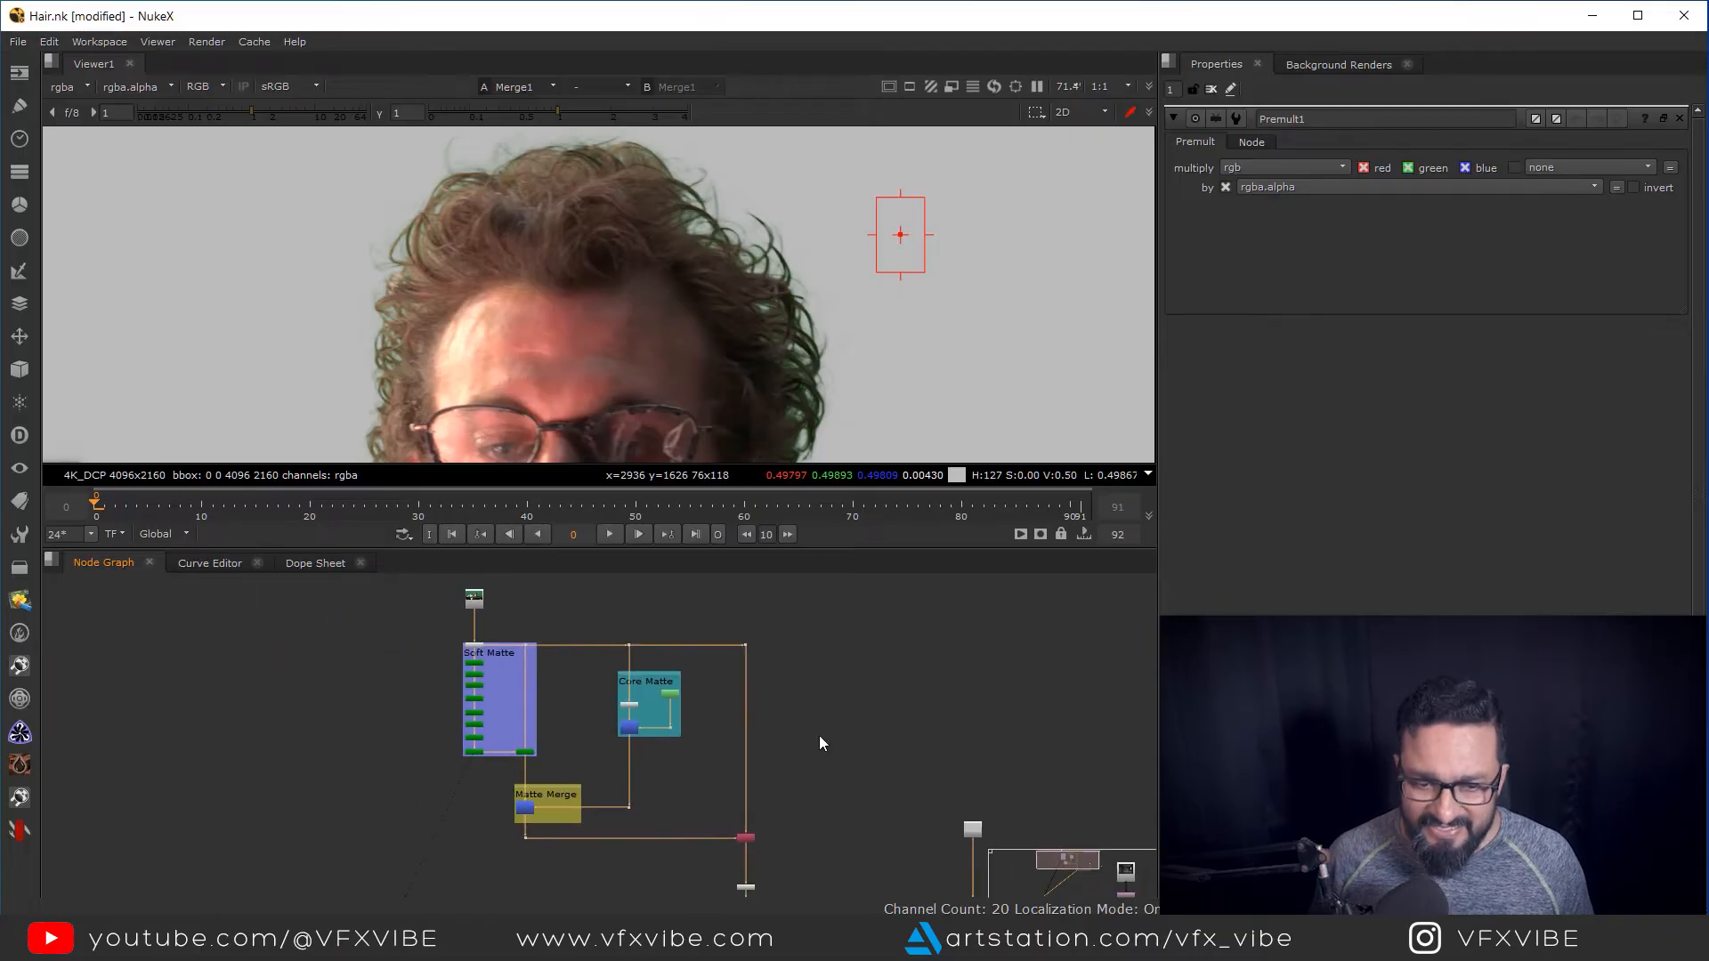
{"action": "scroll", "coordinate": [792, 660], "scroll_direction": "up", "scroll_amount": 3}
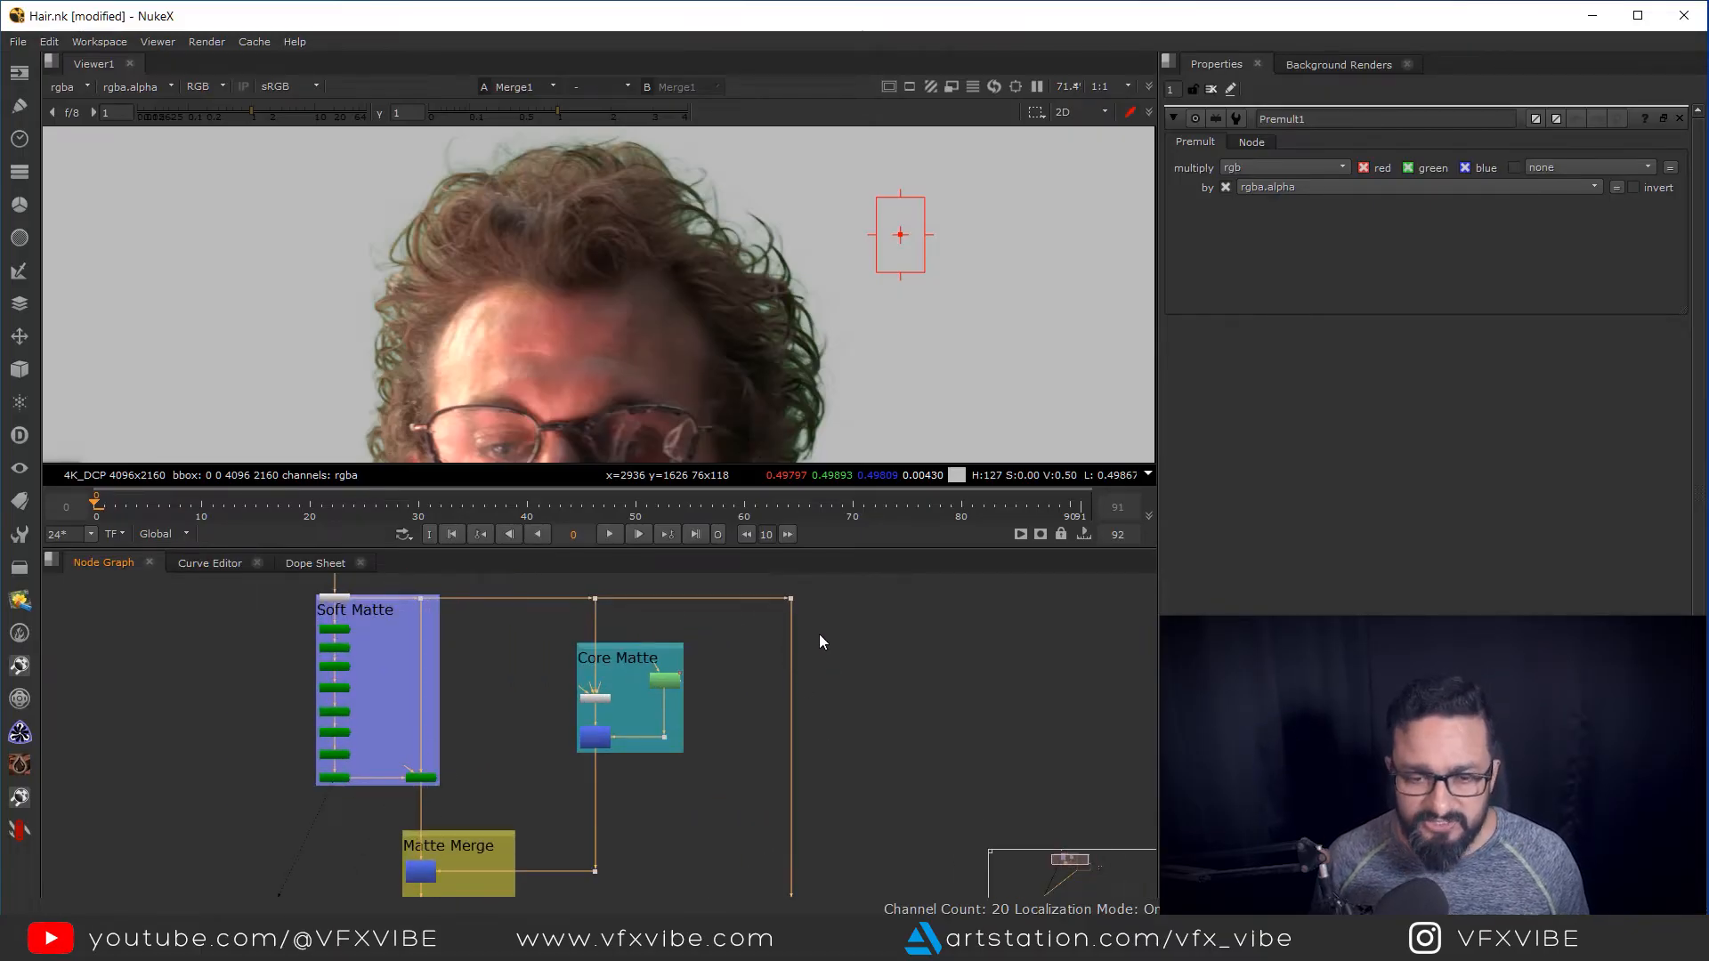
{"action": "scroll", "coordinate": [824, 663], "scroll_direction": "up", "scroll_amount": 3}
{"action": "key", "text": "Tab"}
{"action": "type", "text": "key"}
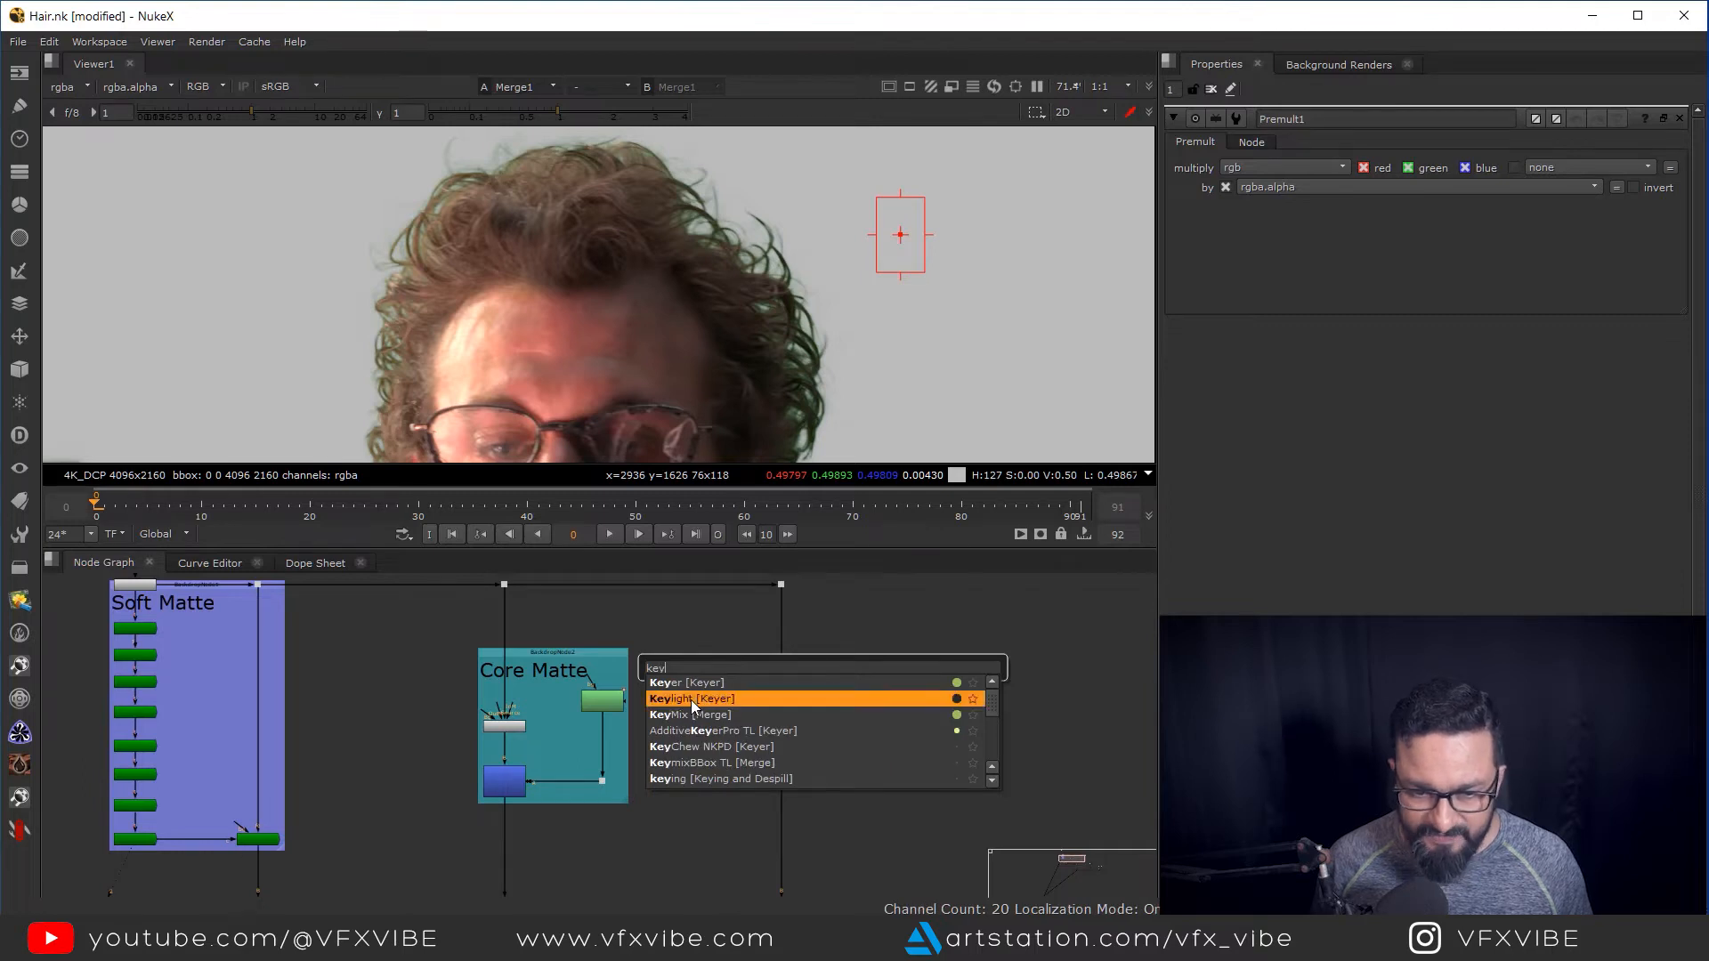
{"action": "left_click", "coordinate": [695, 700]}
{"action": "left_click_drag", "start_coordinate": [786, 666], "coordinate": [788, 675]}
{"action": "key", "text": "1"}
Set the new Keylight's Screen Colour to pure green with a green value of 1
{"action": "left_click", "coordinate": [786, 676]}
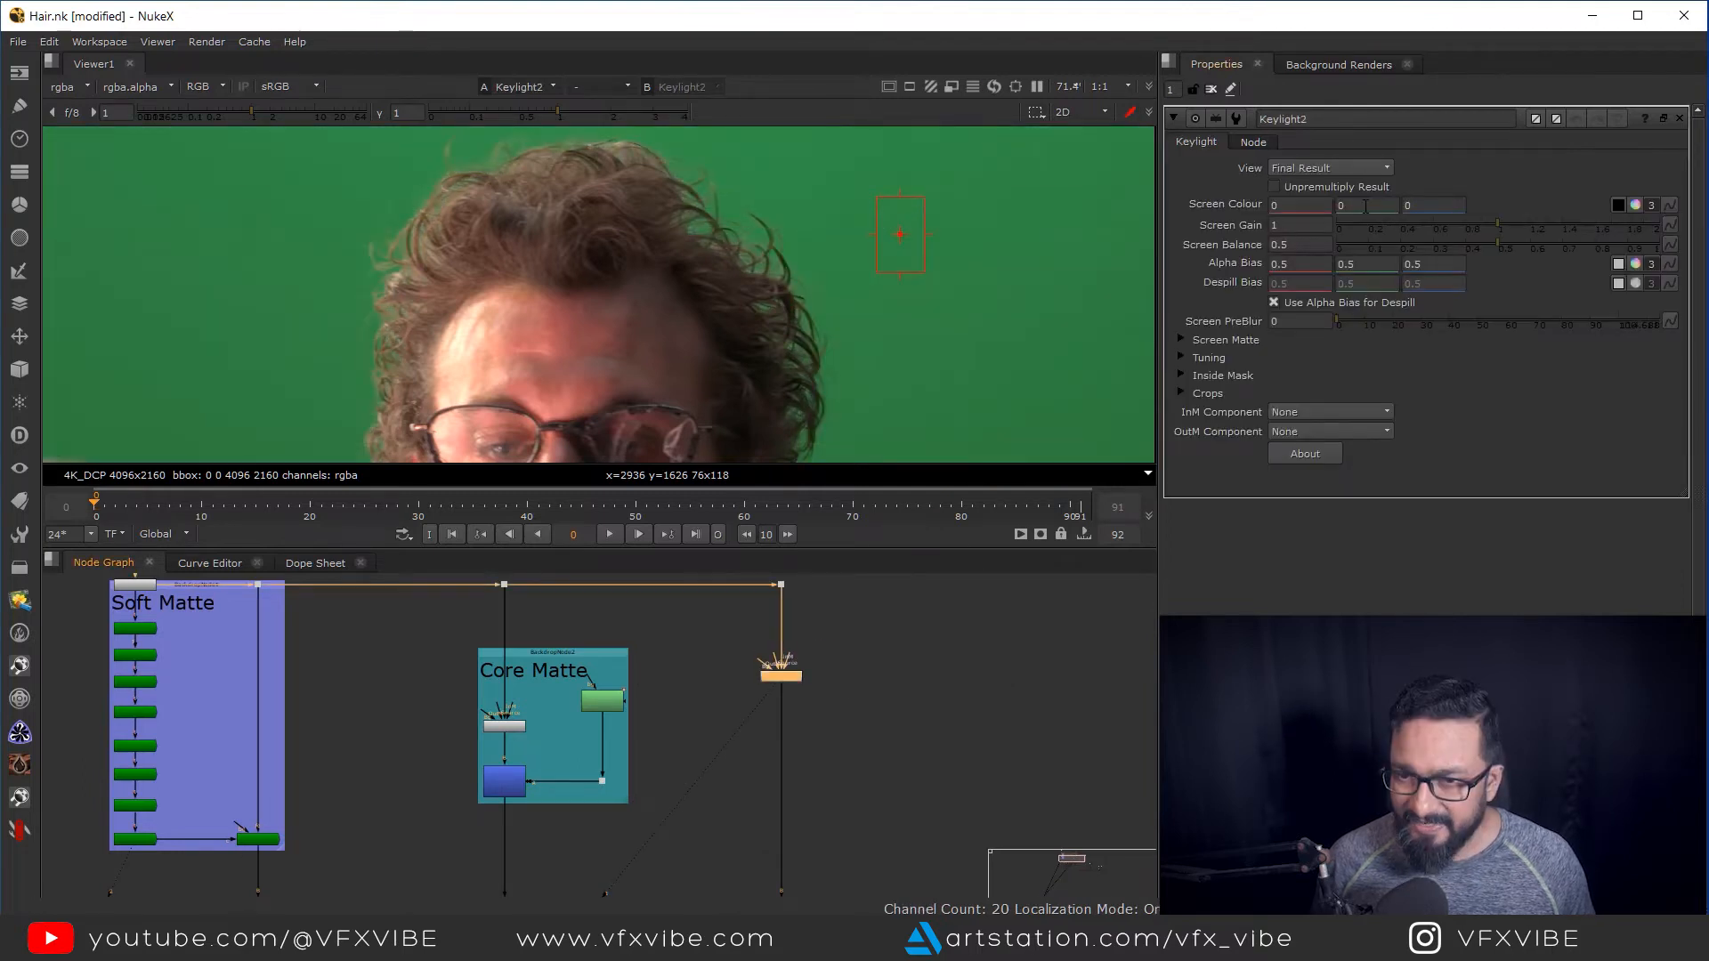
{"action": "type", "text": "1"}
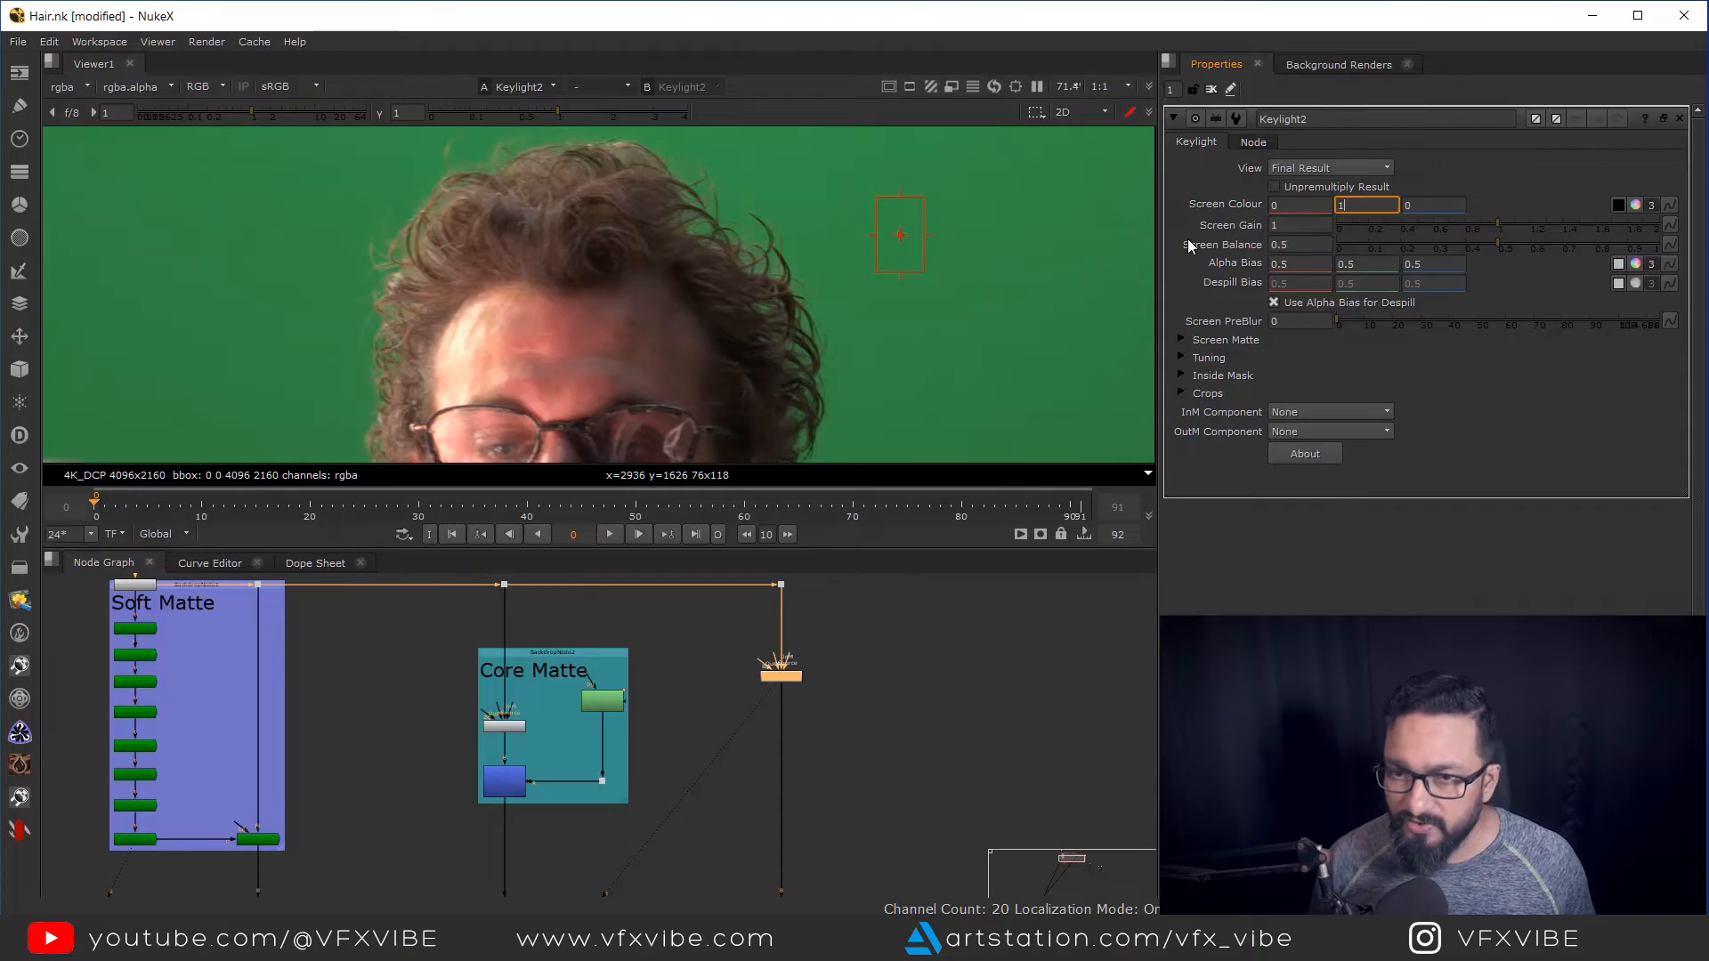
{"action": "key", "text": "Return"}
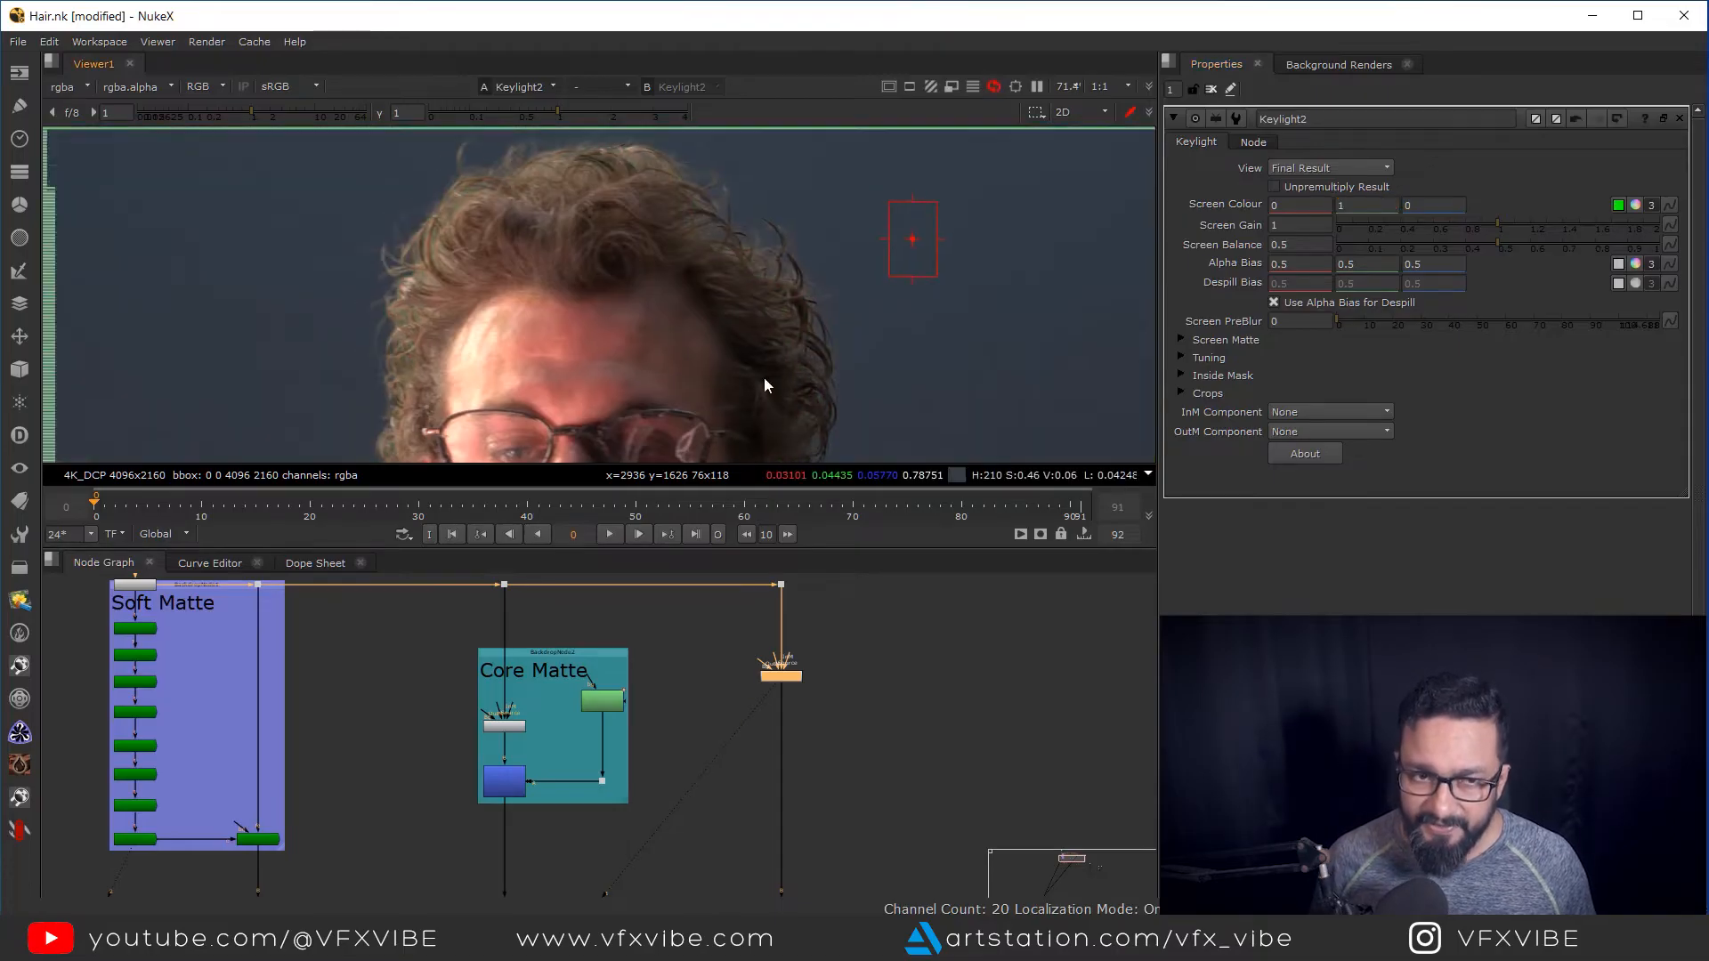
View Merge1 and examine the despilled hair strands on both sides of the head up close against grey
{"action": "scroll", "coordinate": [763, 368], "scroll_direction": "down", "scroll_amount": 3}
{"action": "scroll", "coordinate": [812, 784], "scroll_direction": "down", "scroll_amount": 3}
{"action": "left_click_drag", "start_coordinate": [811, 783], "coordinate": [821, 695]}
{"action": "left_click", "coordinate": [777, 780]}
{"action": "key", "text": "1"}
{"action": "left_click", "coordinate": [699, 762]}
{"action": "scroll", "coordinate": [803, 271], "scroll_direction": "up", "scroll_amount": 5}
{"action": "scroll", "coordinate": [755, 275], "scroll_direction": "down", "scroll_amount": 3}
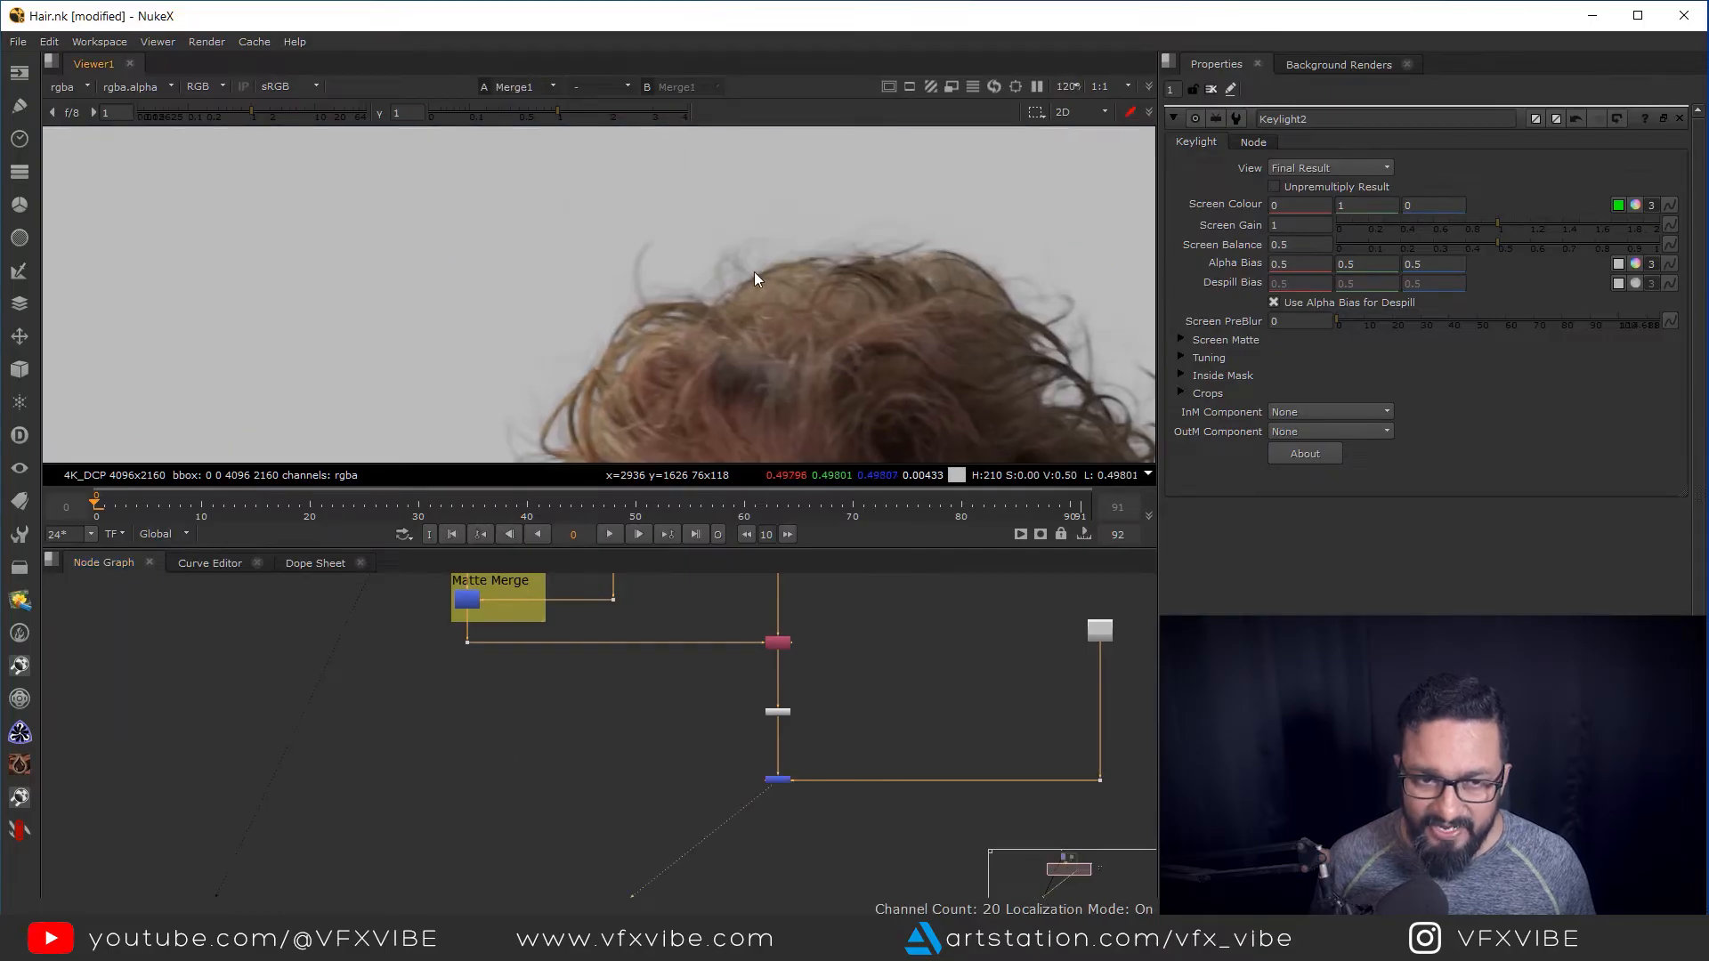
{"action": "scroll", "coordinate": [590, 366], "scroll_direction": "up", "scroll_amount": 2}
{"action": "scroll", "coordinate": [744, 250], "scroll_direction": "up", "scroll_amount": 3}
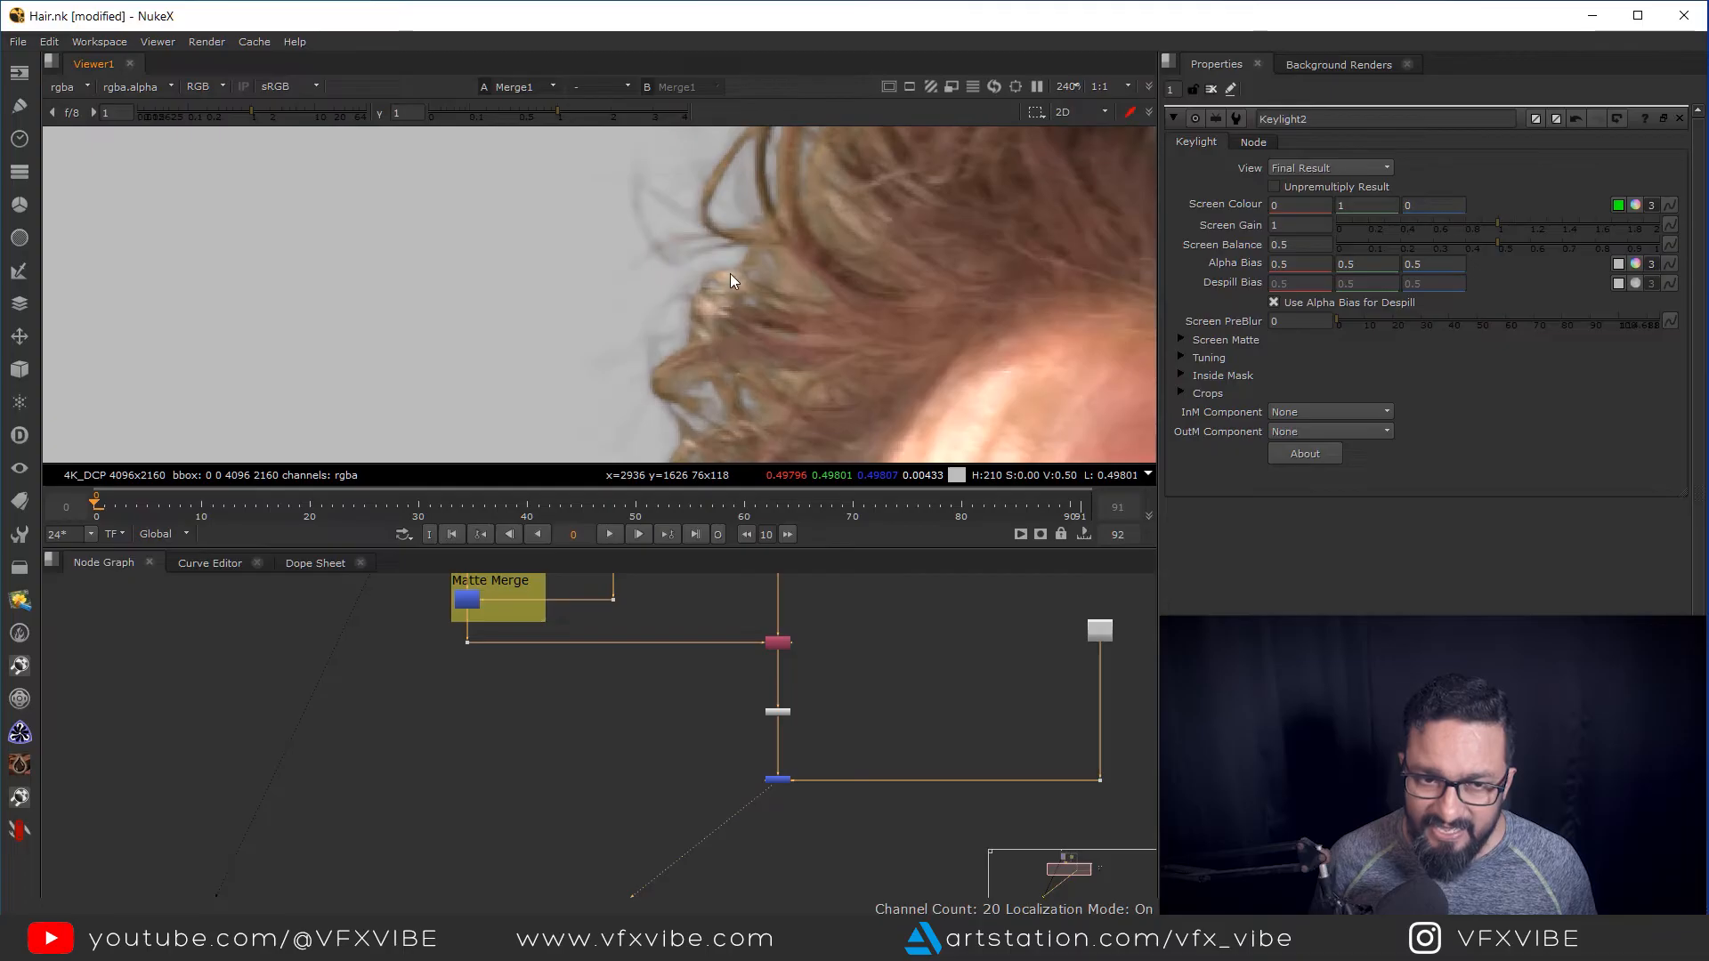
{"action": "scroll", "coordinate": [695, 339], "scroll_direction": "down", "scroll_amount": 3}
{"action": "scroll", "coordinate": [943, 276], "scroll_direction": "up", "scroll_amount": 6}
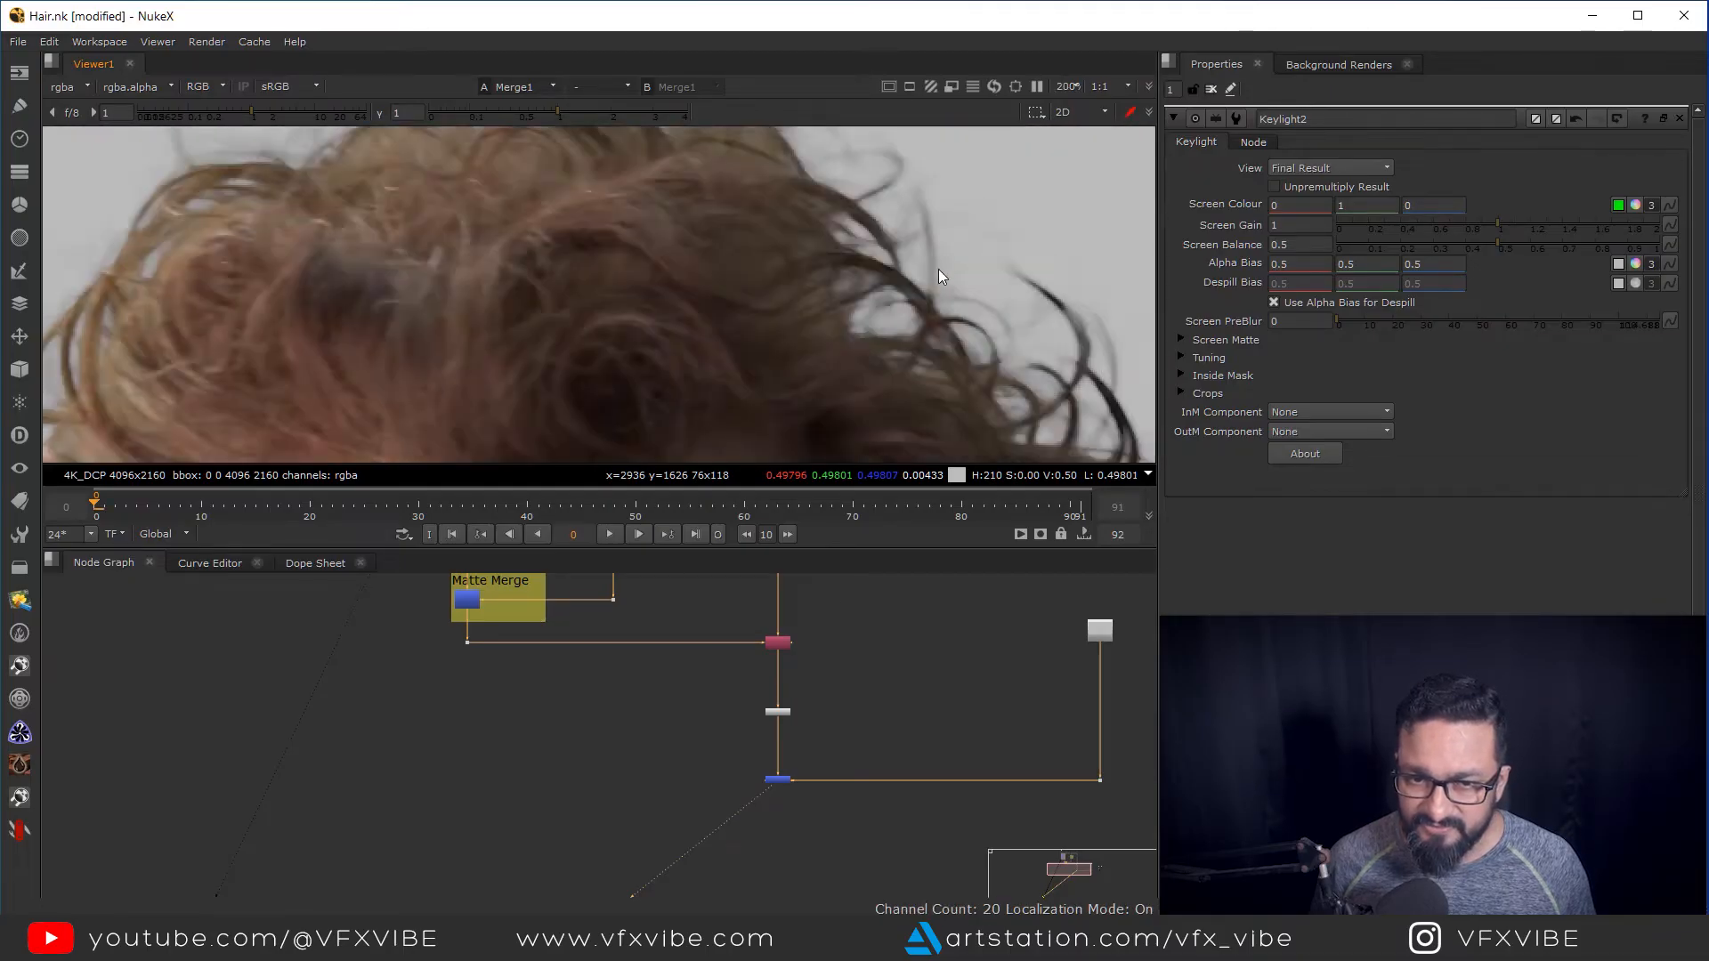
{"action": "left_click_drag", "start_coordinate": [831, 274], "coordinate": [875, 355]}
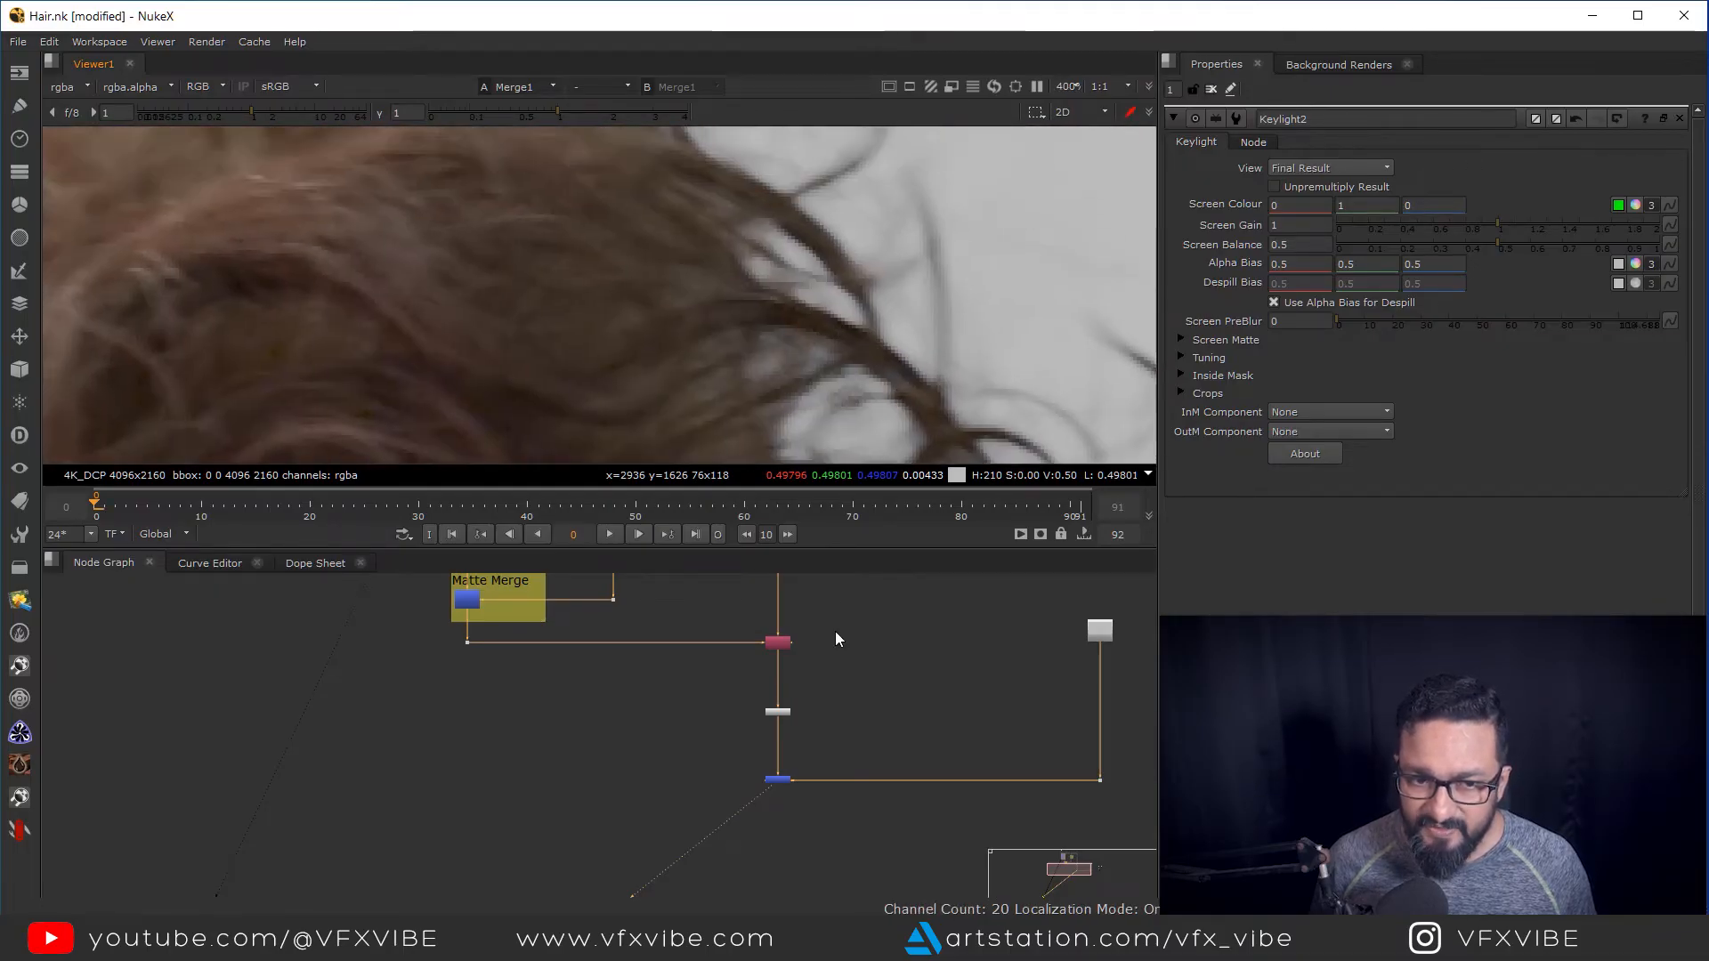
Toggle the Matte Merge node ChannelMerge2 off and on to compare its effect on the hair edges
{"action": "left_click_drag", "start_coordinate": [819, 606], "coordinate": [808, 875]}
{"action": "left_click_drag", "start_coordinate": [642, 779], "coordinate": [694, 702]}
{"action": "scroll", "coordinate": [568, 801], "scroll_direction": "up", "scroll_amount": 4}
{"action": "left_click", "coordinate": [442, 790]}
{"action": "key", "text": "d"}
{"action": "key", "text": "d"}
{"action": "key", "text": "d"}
{"action": "key", "text": "d"}
View the alpha of ChannelMerge1 and insert an Erode (Dilate) node beneath it with a size of -2
{"action": "left_click_drag", "start_coordinate": [822, 703], "coordinate": [825, 860]}
{"action": "left_click", "coordinate": [798, 734]}
{"action": "key", "text": "1"}
{"action": "left_click_drag", "start_coordinate": [835, 742], "coordinate": [852, 692]}
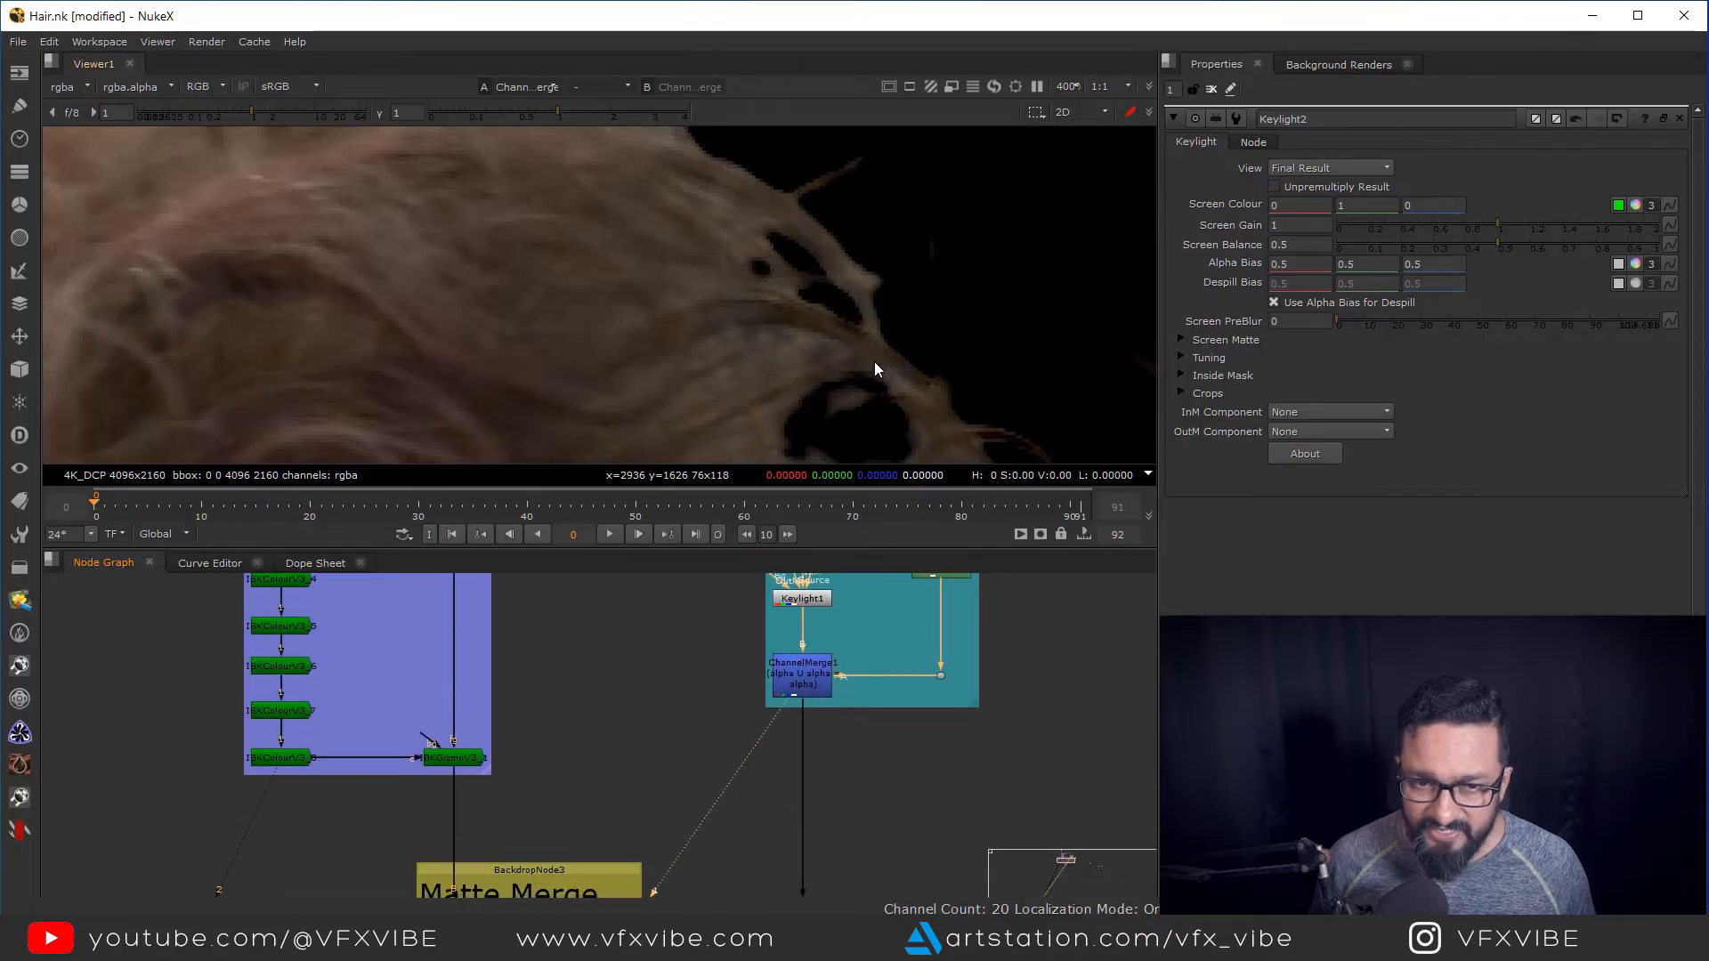
{"action": "key", "text": "a"}
{"action": "left_click", "coordinate": [855, 756]}
{"action": "key", "text": "Tab"}
{"action": "type", "text": "e"}
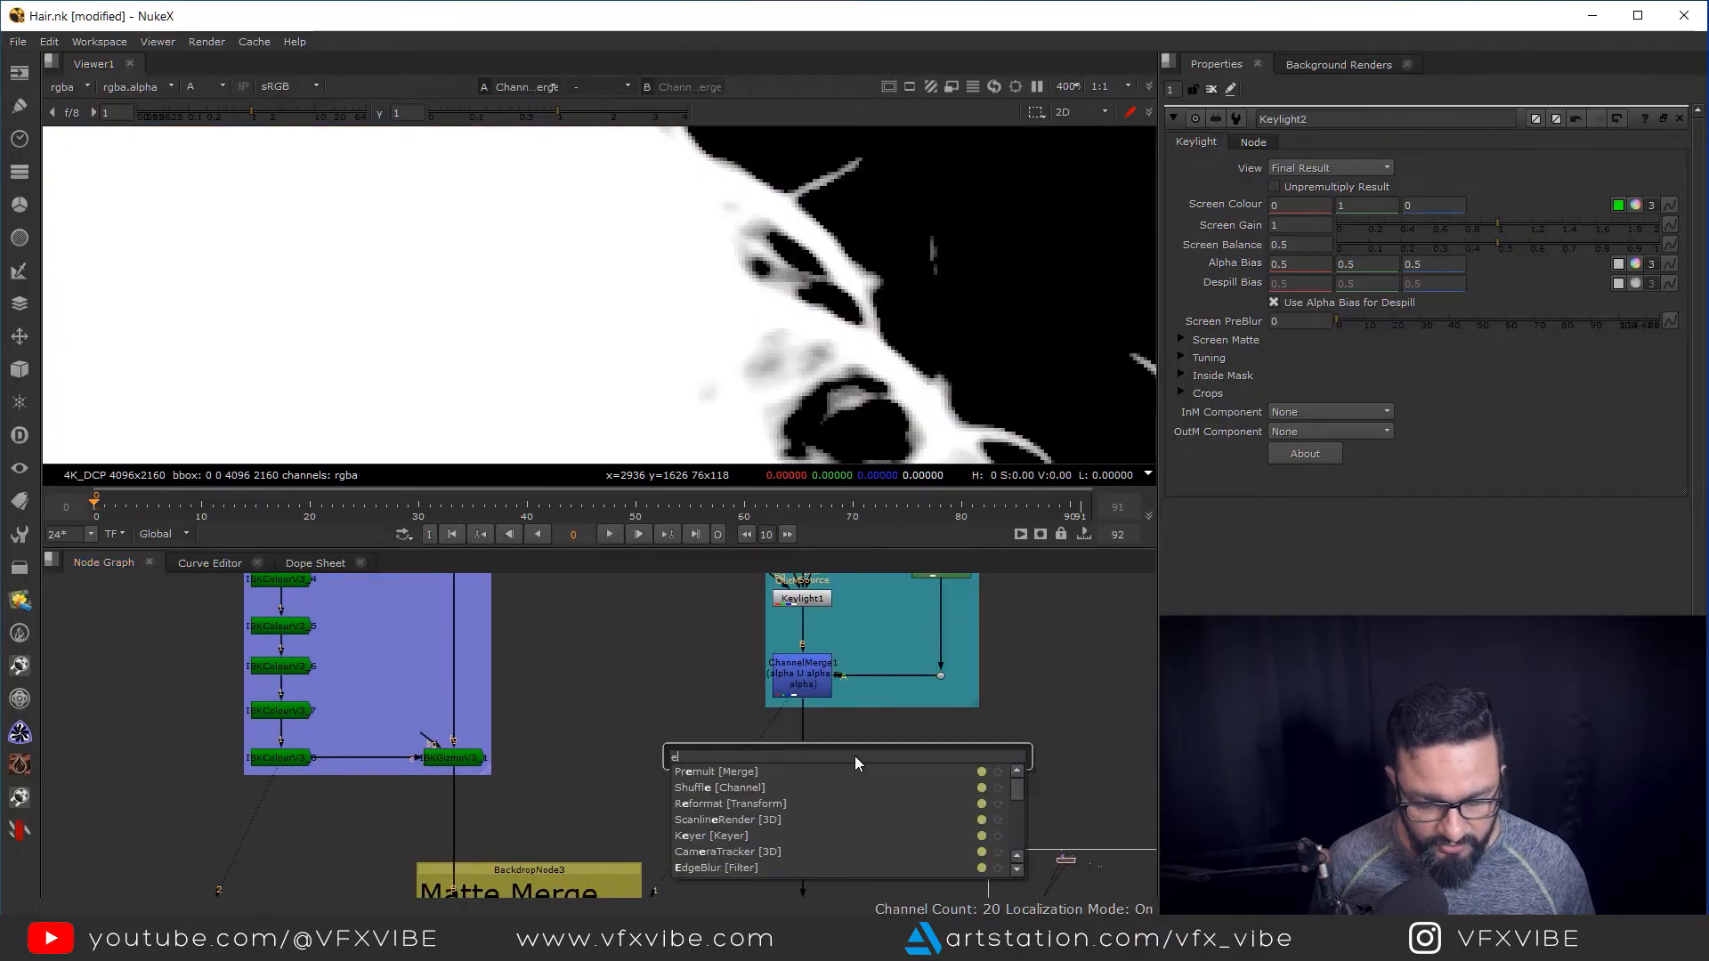
{"action": "type", "text": "ro"}
{"action": "key", "text": "Return"}
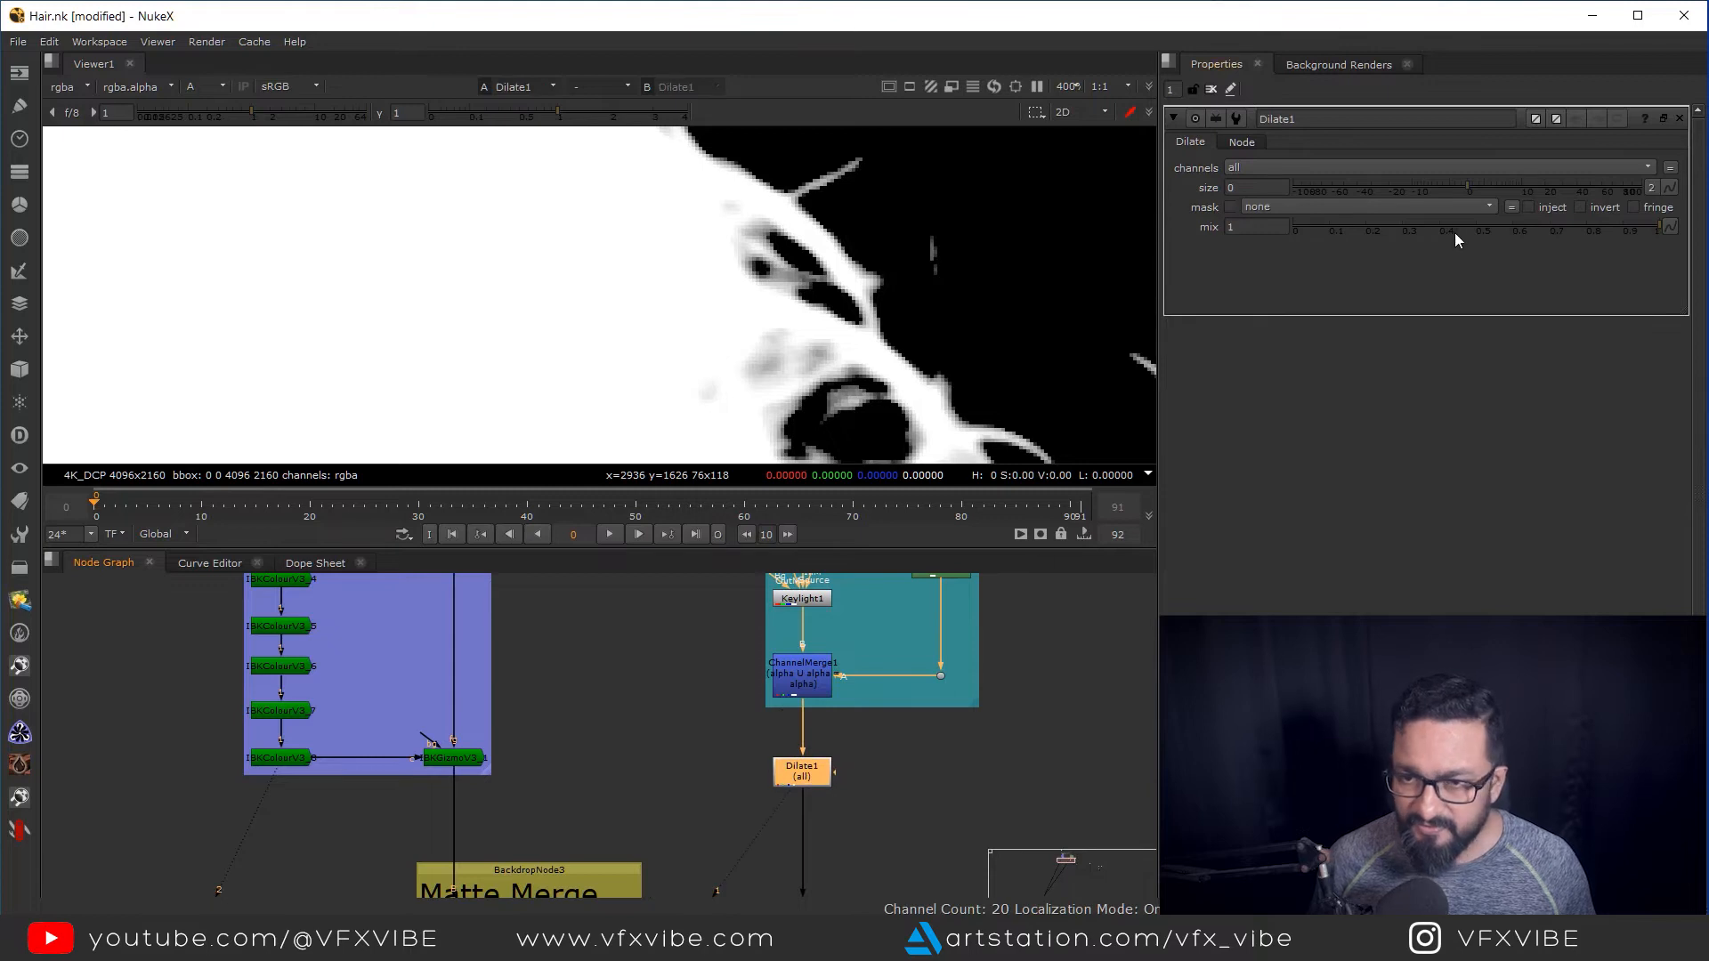
{"action": "left_click_drag", "start_coordinate": [1471, 190], "coordinate": [1444, 189]}
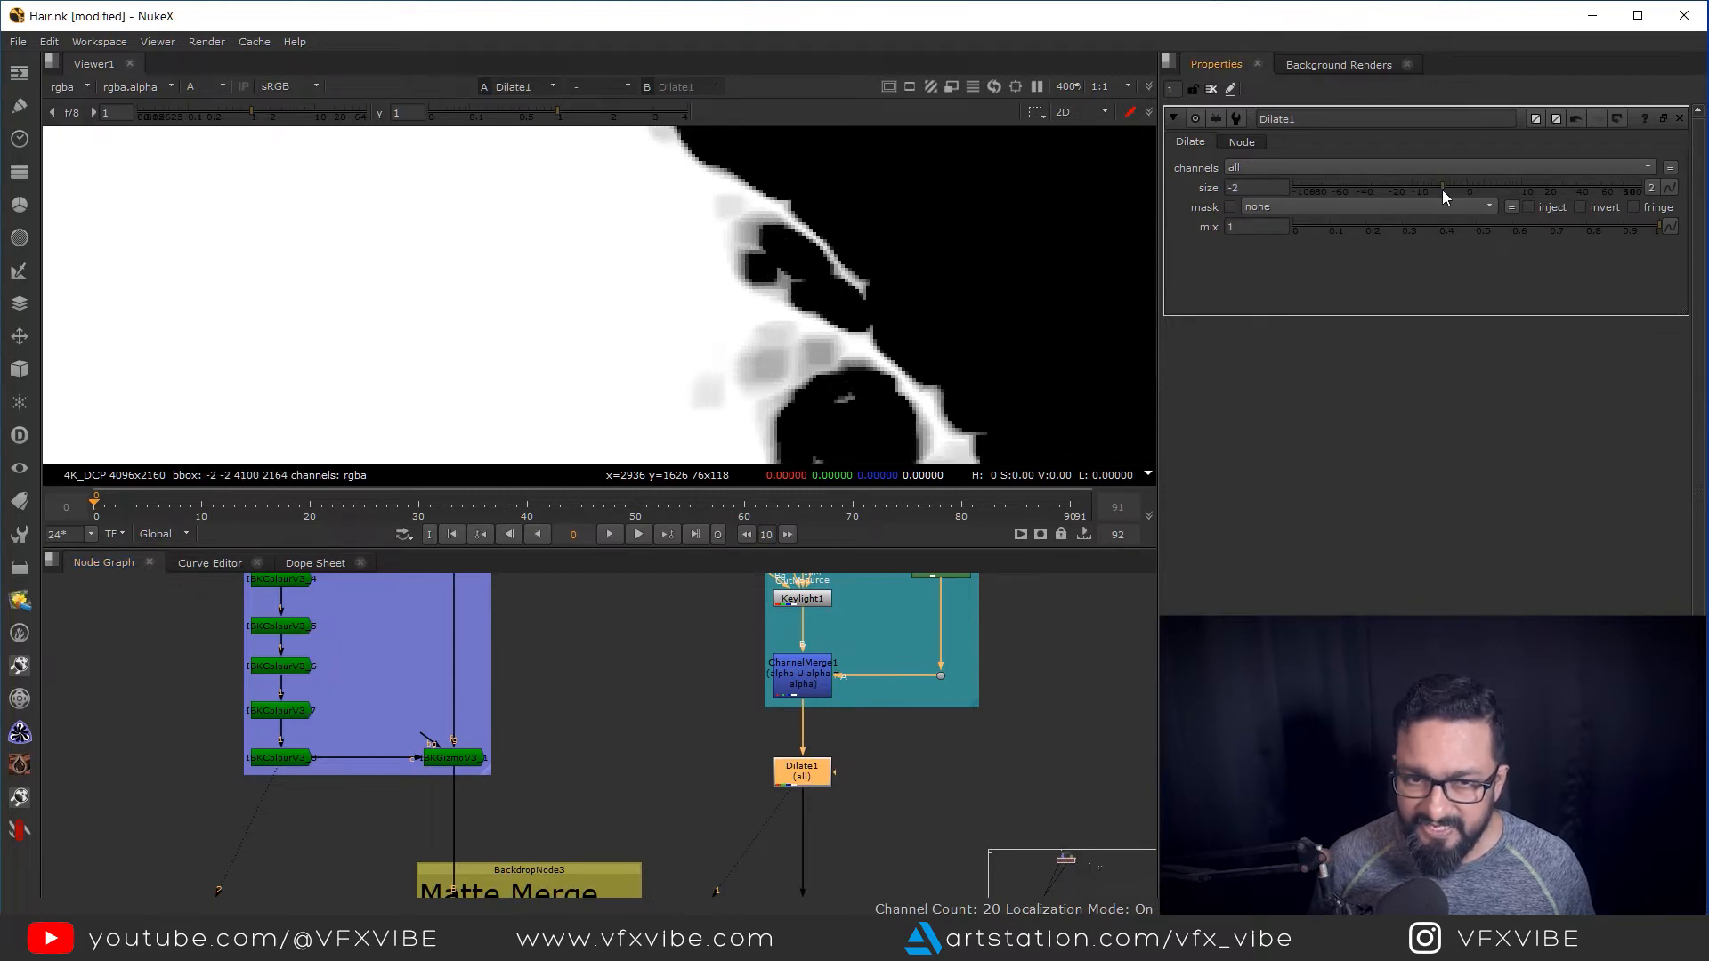
Add an EdgeBlur node beneath Dilate1, view it, and set its size to 4.8
{"action": "left_click_drag", "start_coordinate": [900, 787], "coordinate": [905, 721]}
{"action": "left_click", "coordinate": [905, 721]}
{"action": "key", "text": "Tab"}
{"action": "type", "text": "edg"}
{"action": "left_click", "coordinate": [746, 738]}
{"action": "left_click_drag", "start_coordinate": [895, 728], "coordinate": [801, 779]}
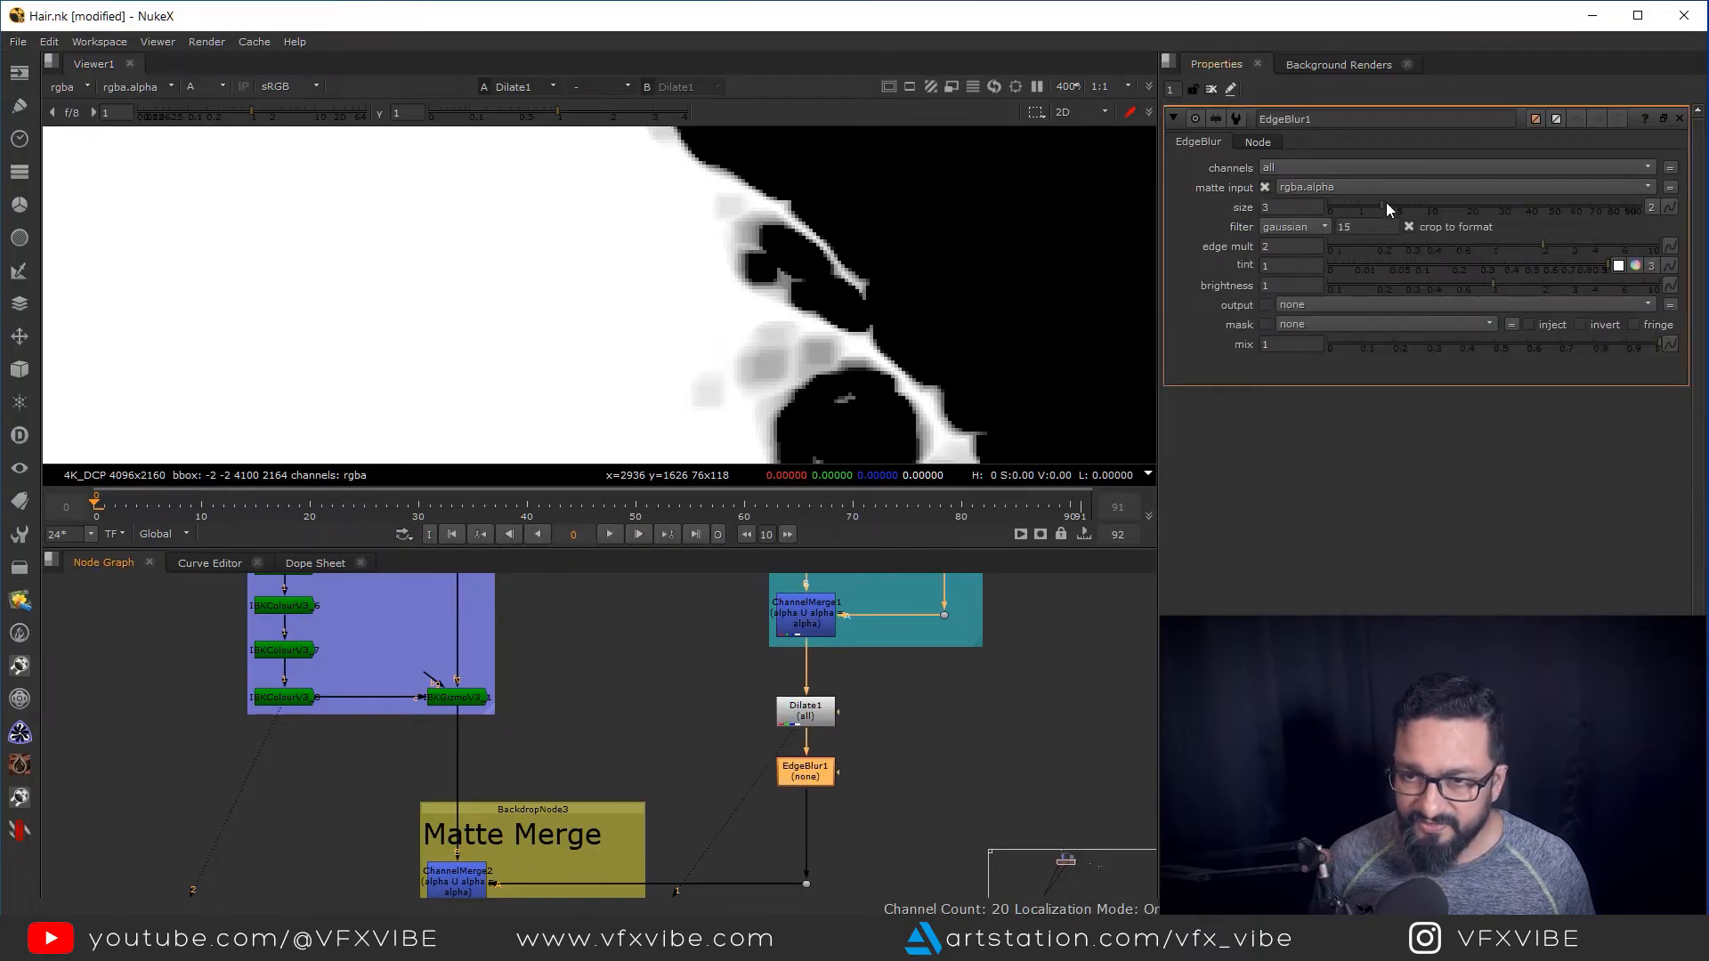
{"action": "key", "text": "1"}
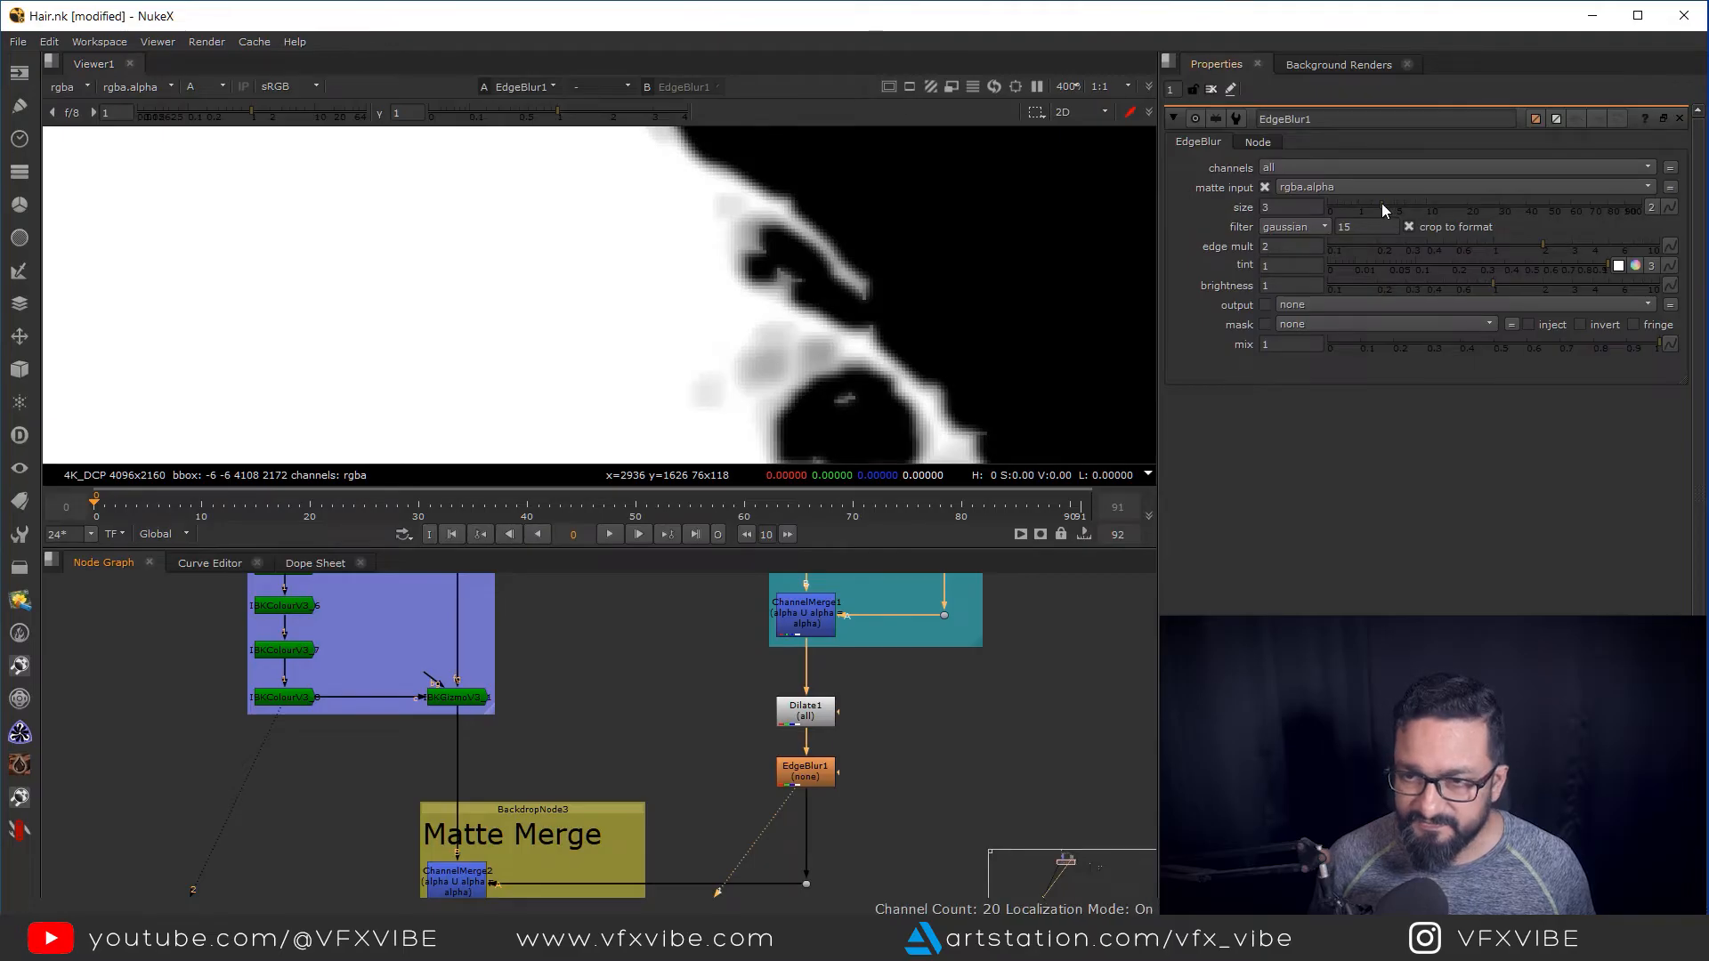
{"action": "left_click_drag", "start_coordinate": [1384, 210], "coordinate": [1396, 211]}
View Merge1 and examine the hair edges in the grey composite with the softened core matte
{"action": "scroll", "coordinate": [872, 792], "scroll_direction": "down", "scroll_amount": 4}
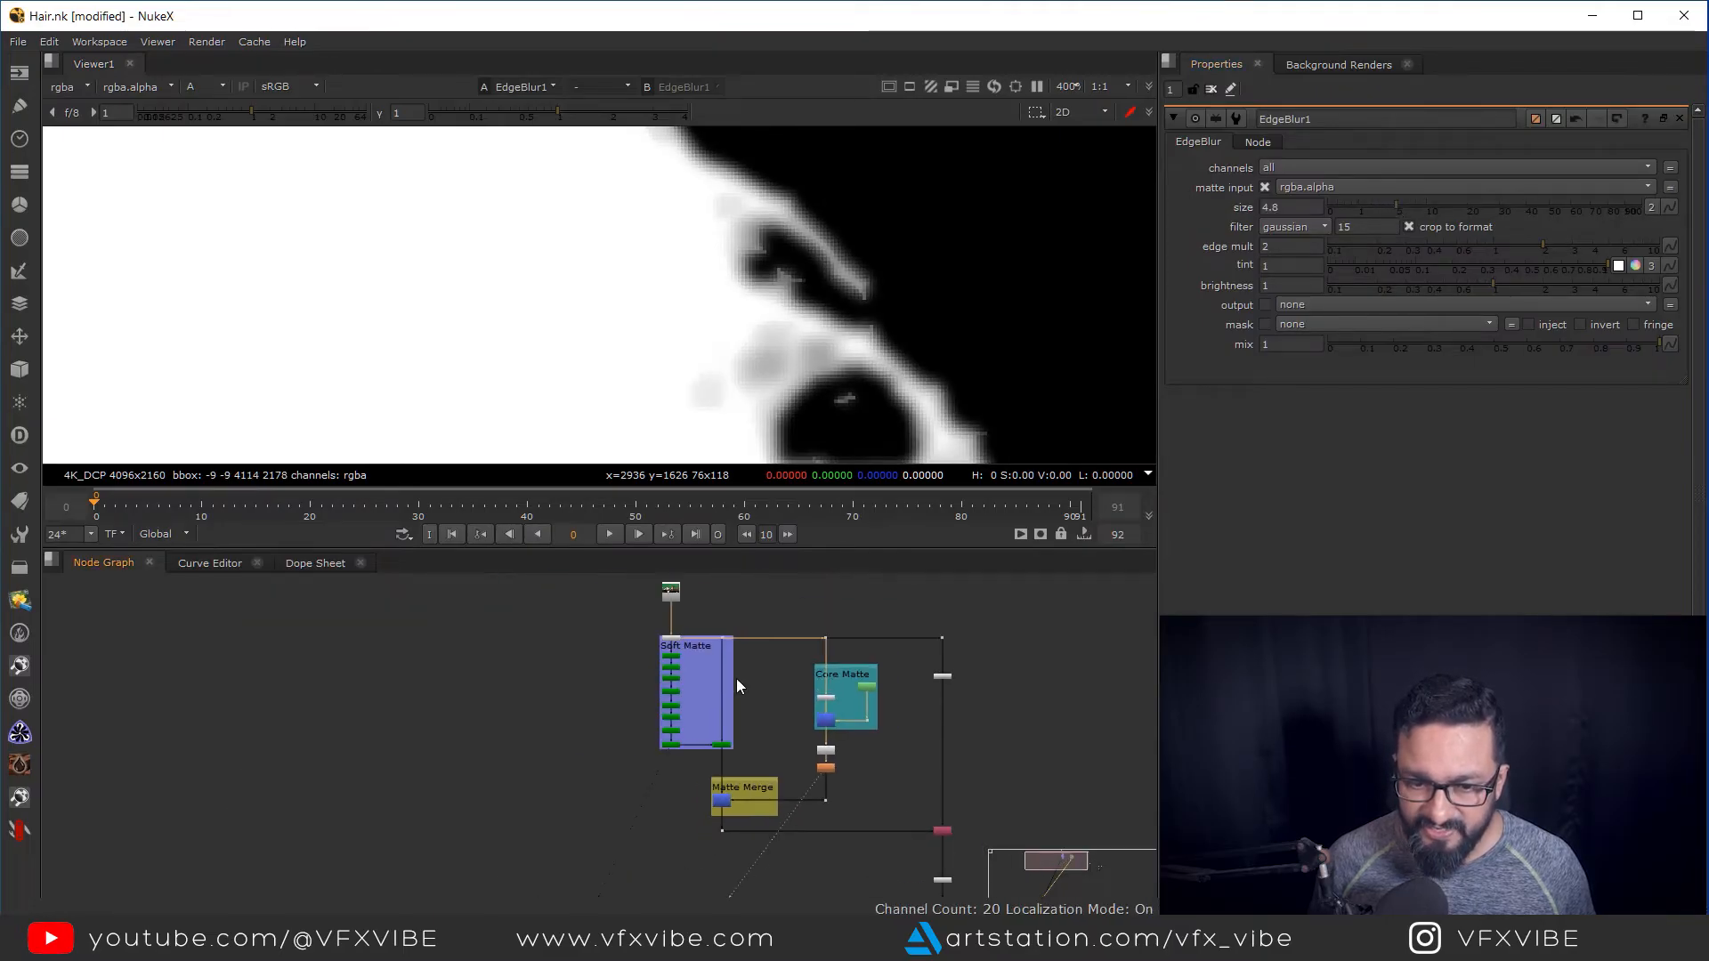
{"action": "left_click_drag", "start_coordinate": [735, 678], "coordinate": [574, 483]}
{"action": "left_click", "coordinate": [781, 732]}
{"action": "key", "text": "1"}
{"action": "left_click", "coordinate": [709, 771]}
{"action": "key", "text": "a"}
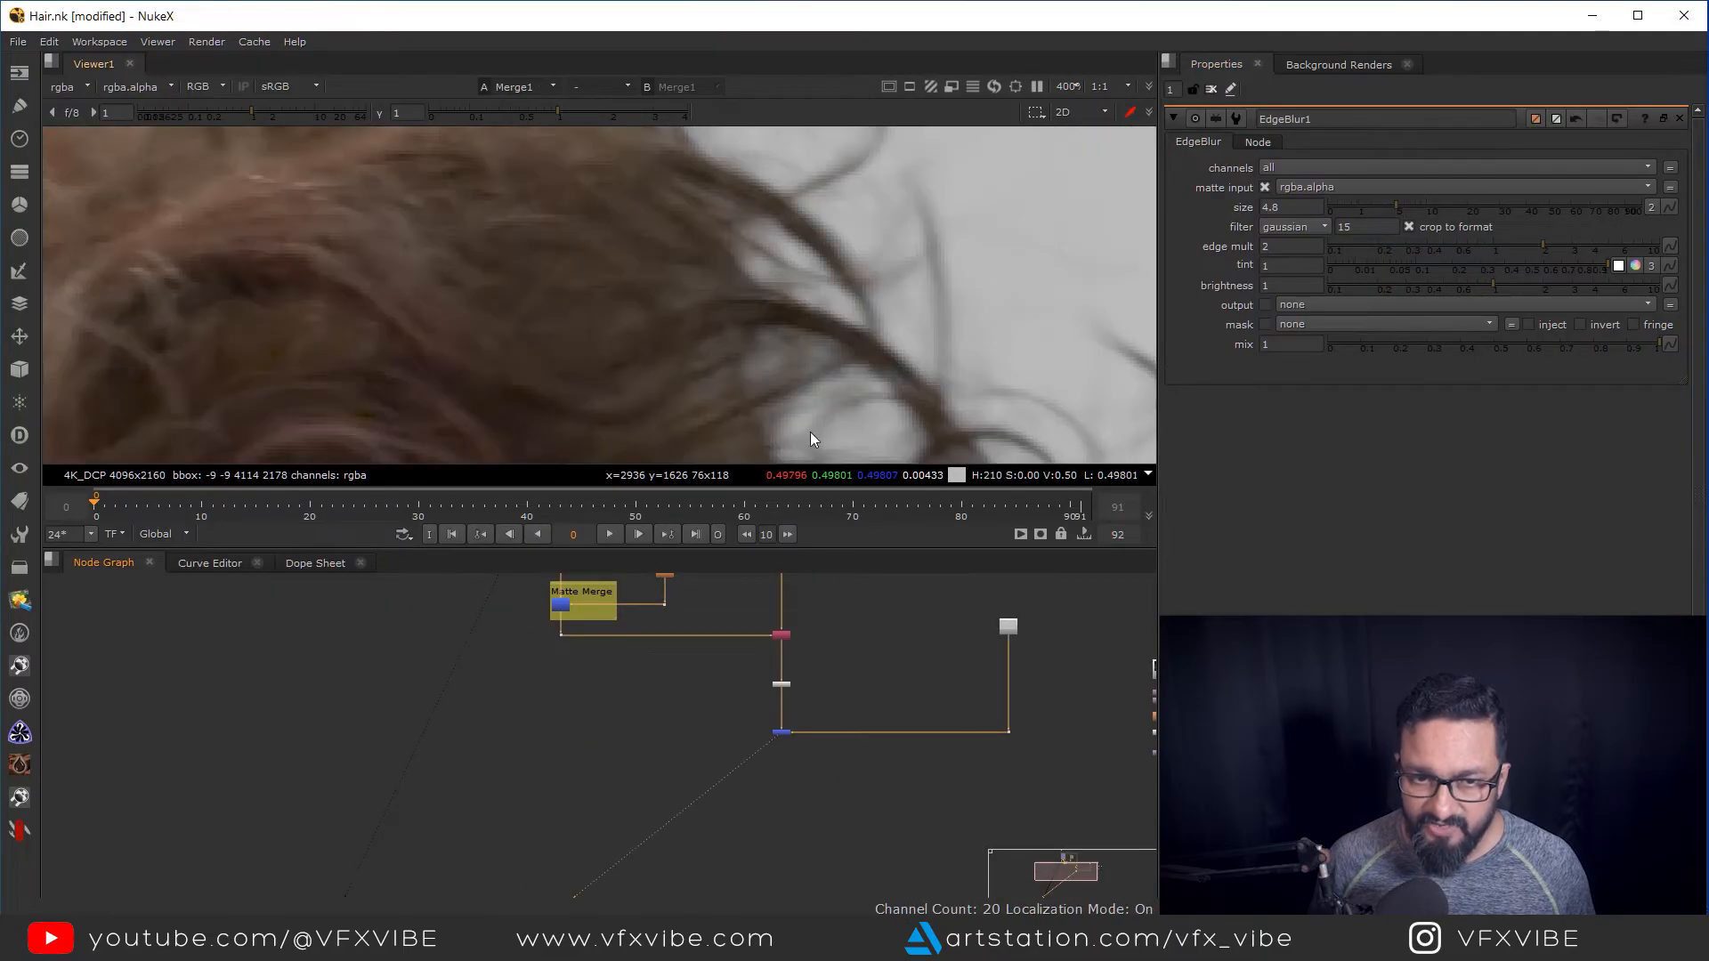
{"action": "key", "text": "f"}
{"action": "left_click_drag", "start_coordinate": [718, 244], "coordinate": [867, 274]}
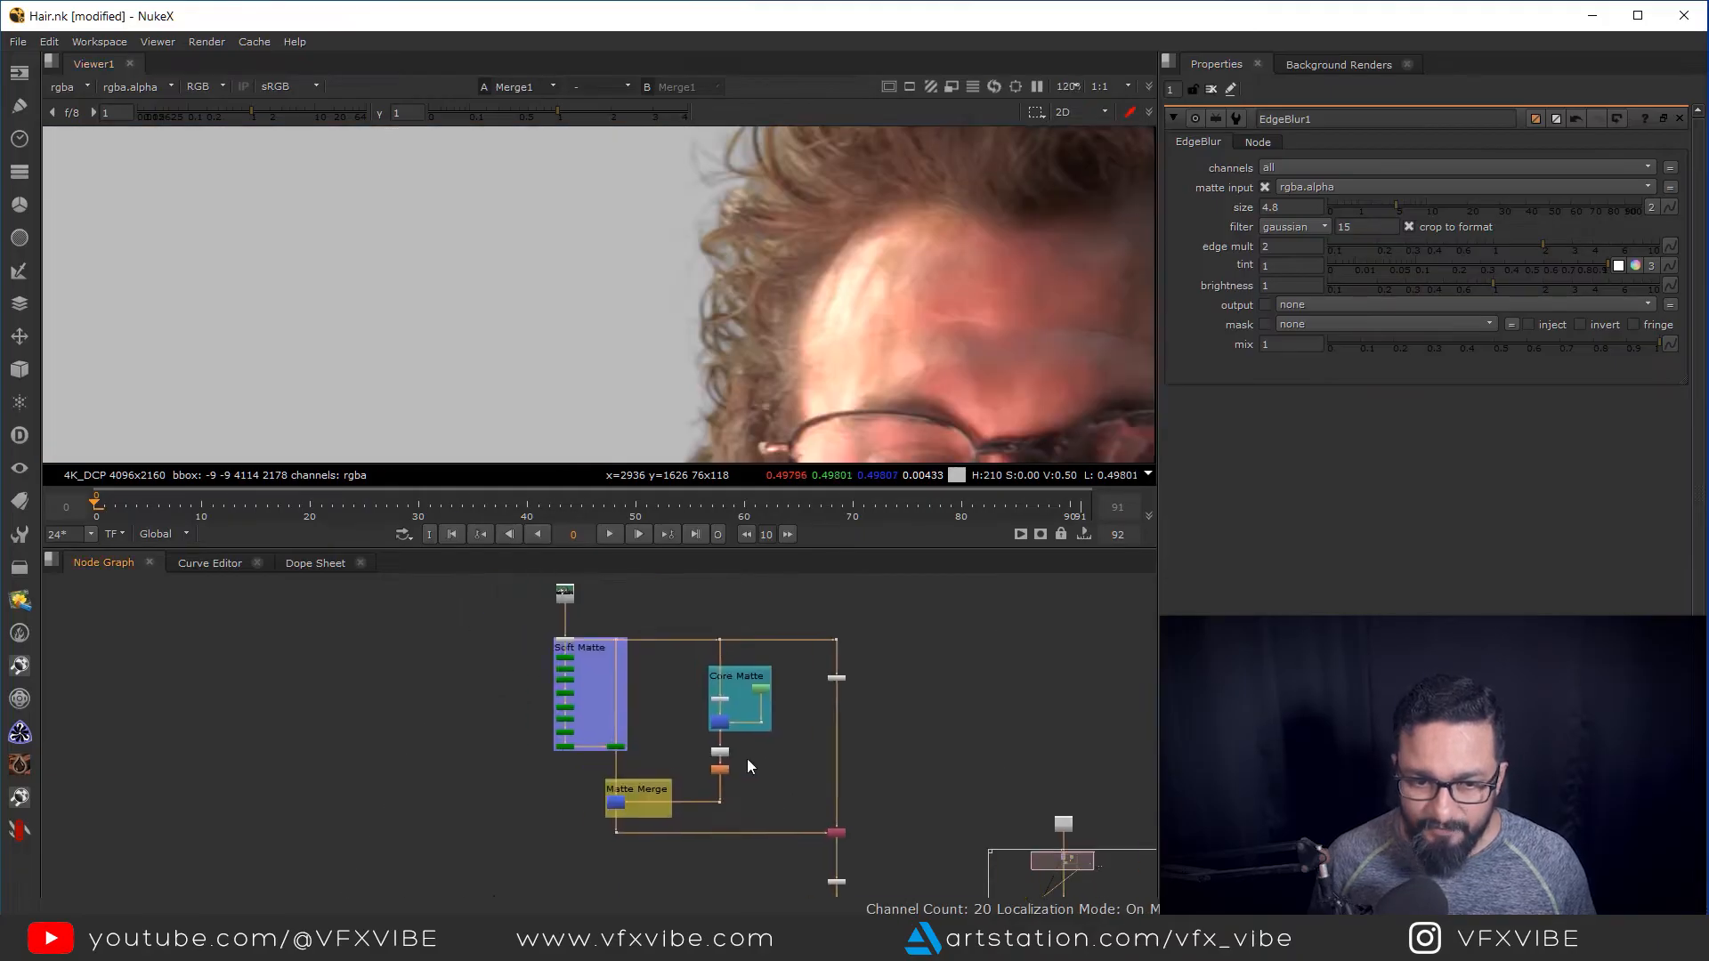
Select Dilate1 and EdgeBlur1 together and toggle them off and on to compare the side curls
{"action": "scroll", "coordinate": [748, 765], "scroll_direction": "up", "scroll_amount": 5}
{"action": "left_click_drag", "start_coordinate": [631, 672], "coordinate": [806, 832]}
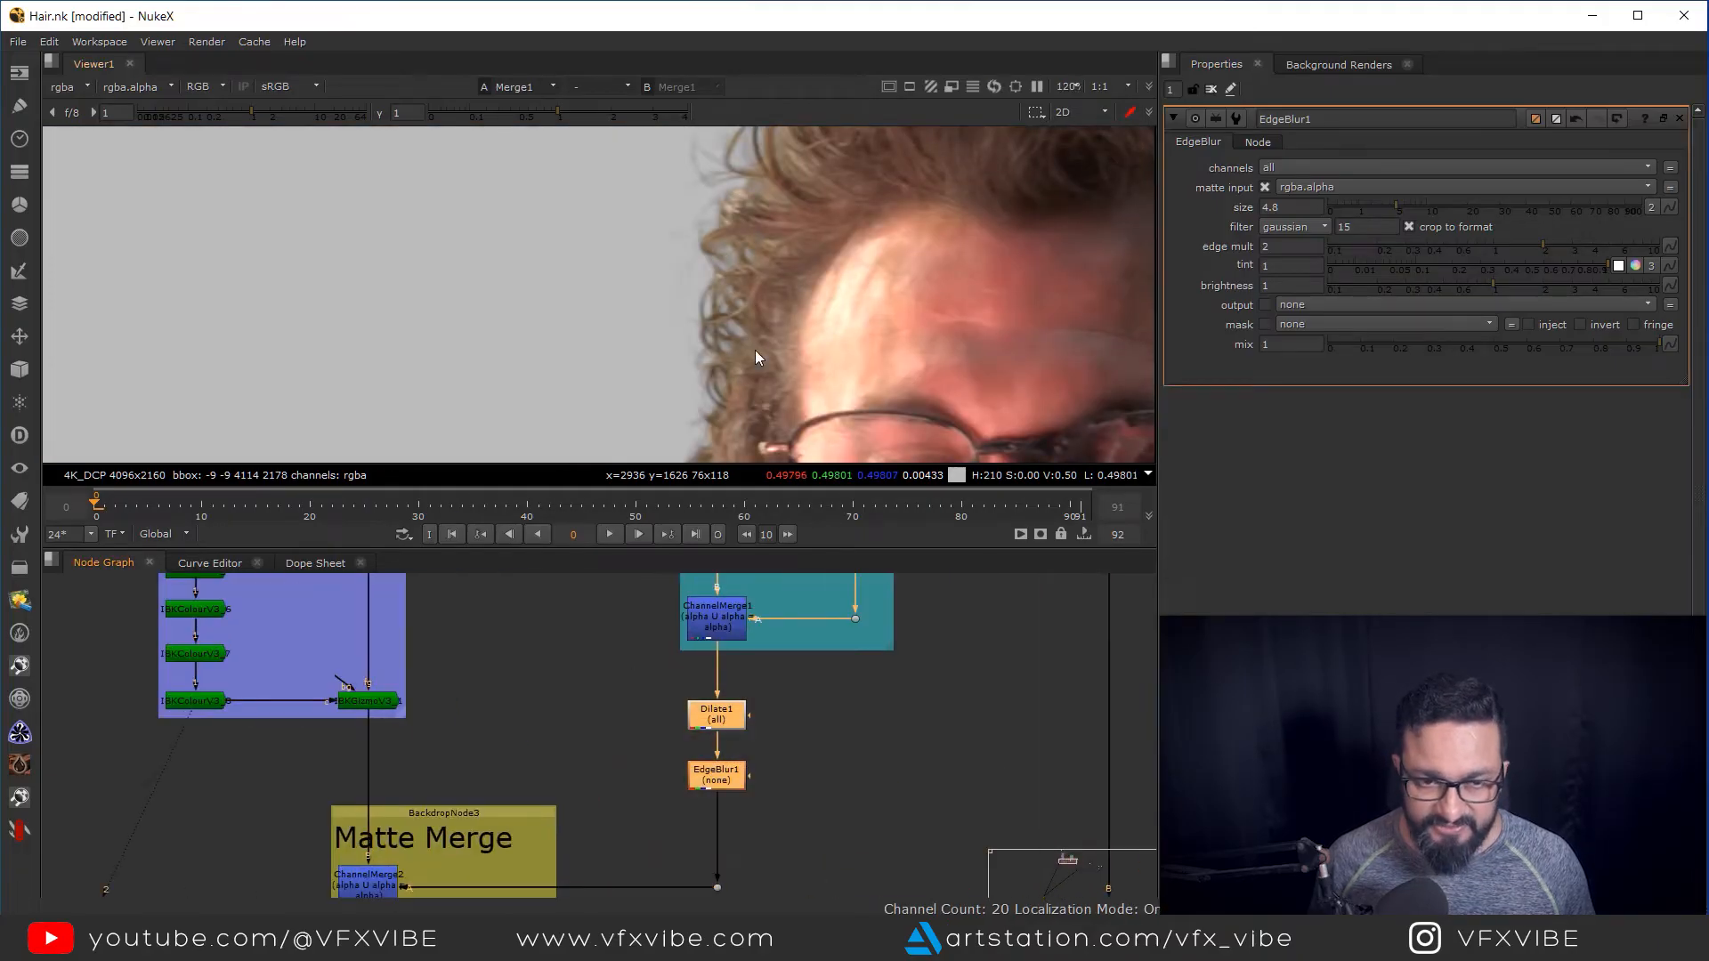
{"action": "scroll", "coordinate": [756, 357], "scroll_direction": "up", "scroll_amount": 5}
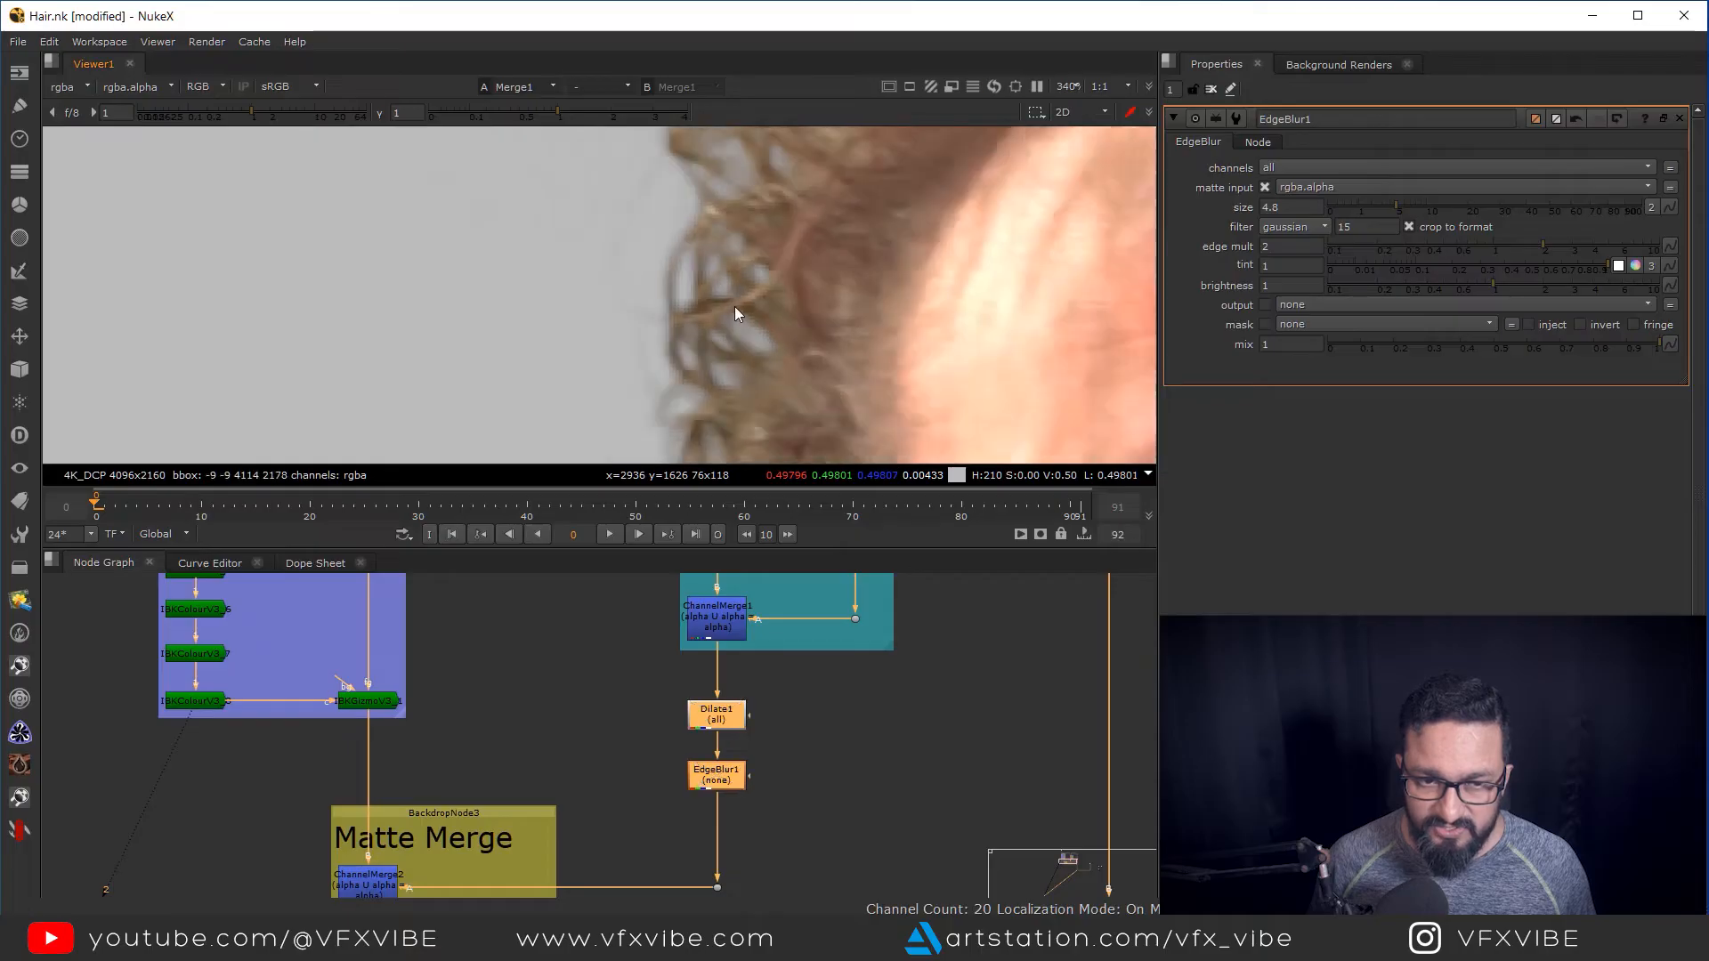
{"action": "scroll", "coordinate": [909, 301], "scroll_direction": "down", "scroll_amount": 4}
{"action": "key", "text": "d"}
{"action": "key", "text": "d"}
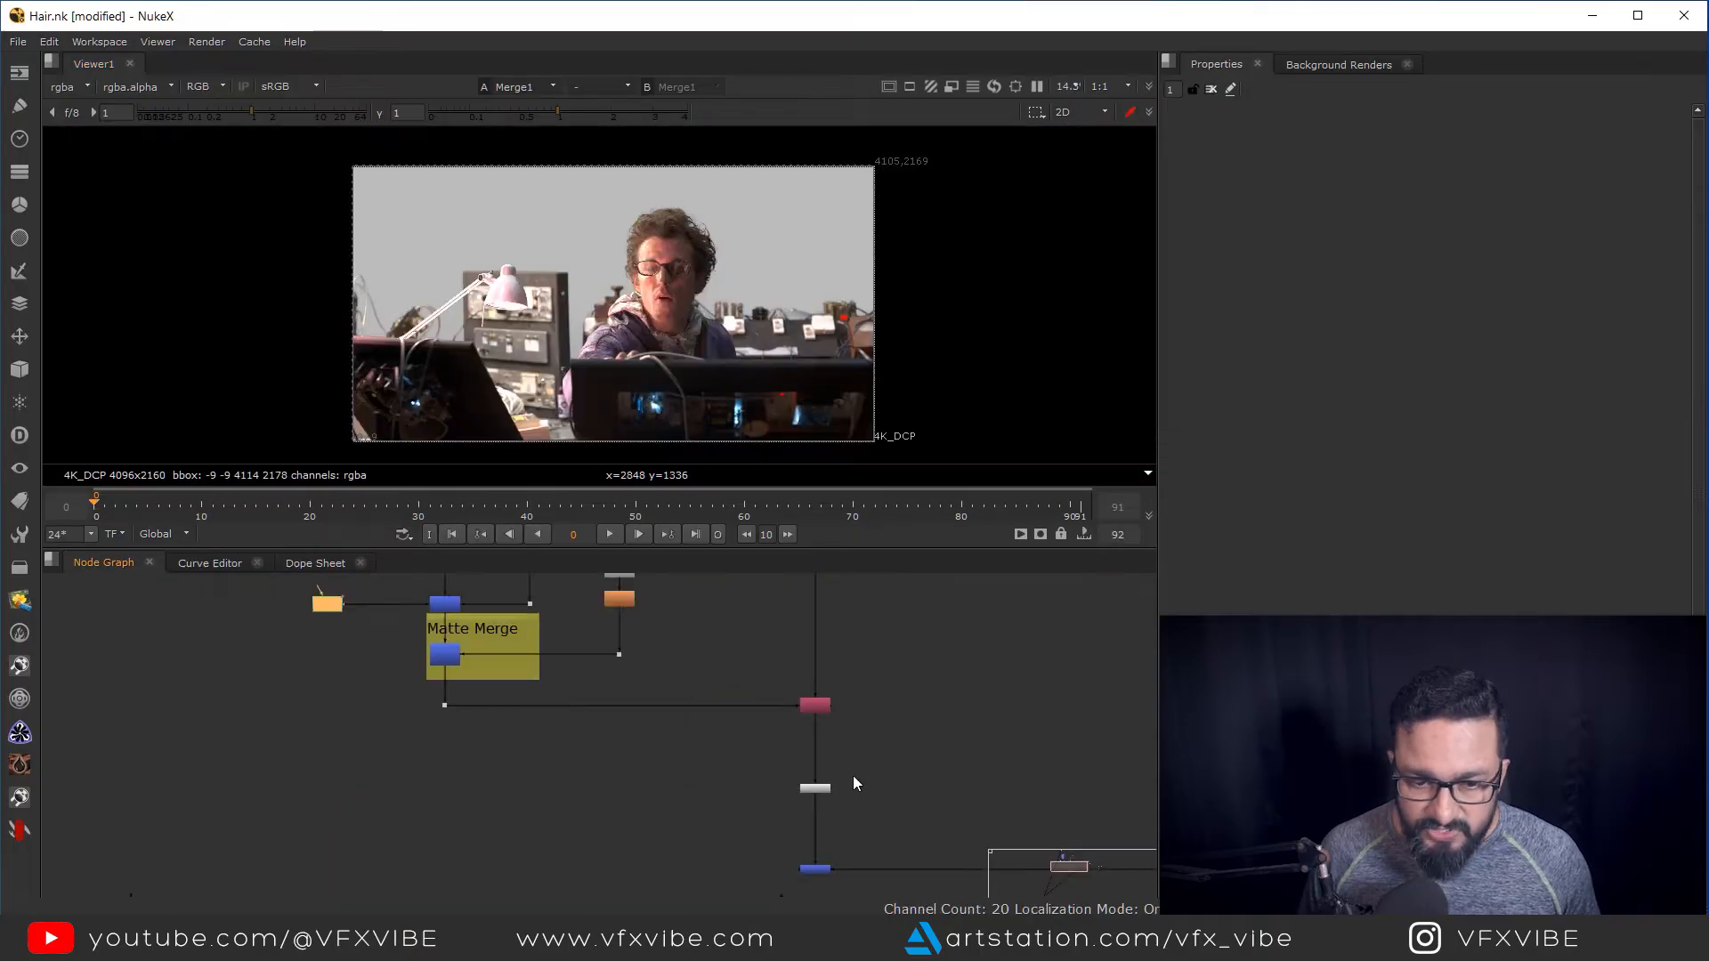
Examine the finished hair composite over grey and inspect the Keylight2 node on the plate branch
{"action": "left_click_drag", "start_coordinate": [854, 777], "coordinate": [837, 713]}
{"action": "left_click", "coordinate": [799, 805]}
{"action": "left_click_drag", "start_coordinate": [694, 235], "coordinate": [785, 319]}
{"action": "scroll", "coordinate": [785, 319], "scroll_direction": "up", "scroll_amount": 6}
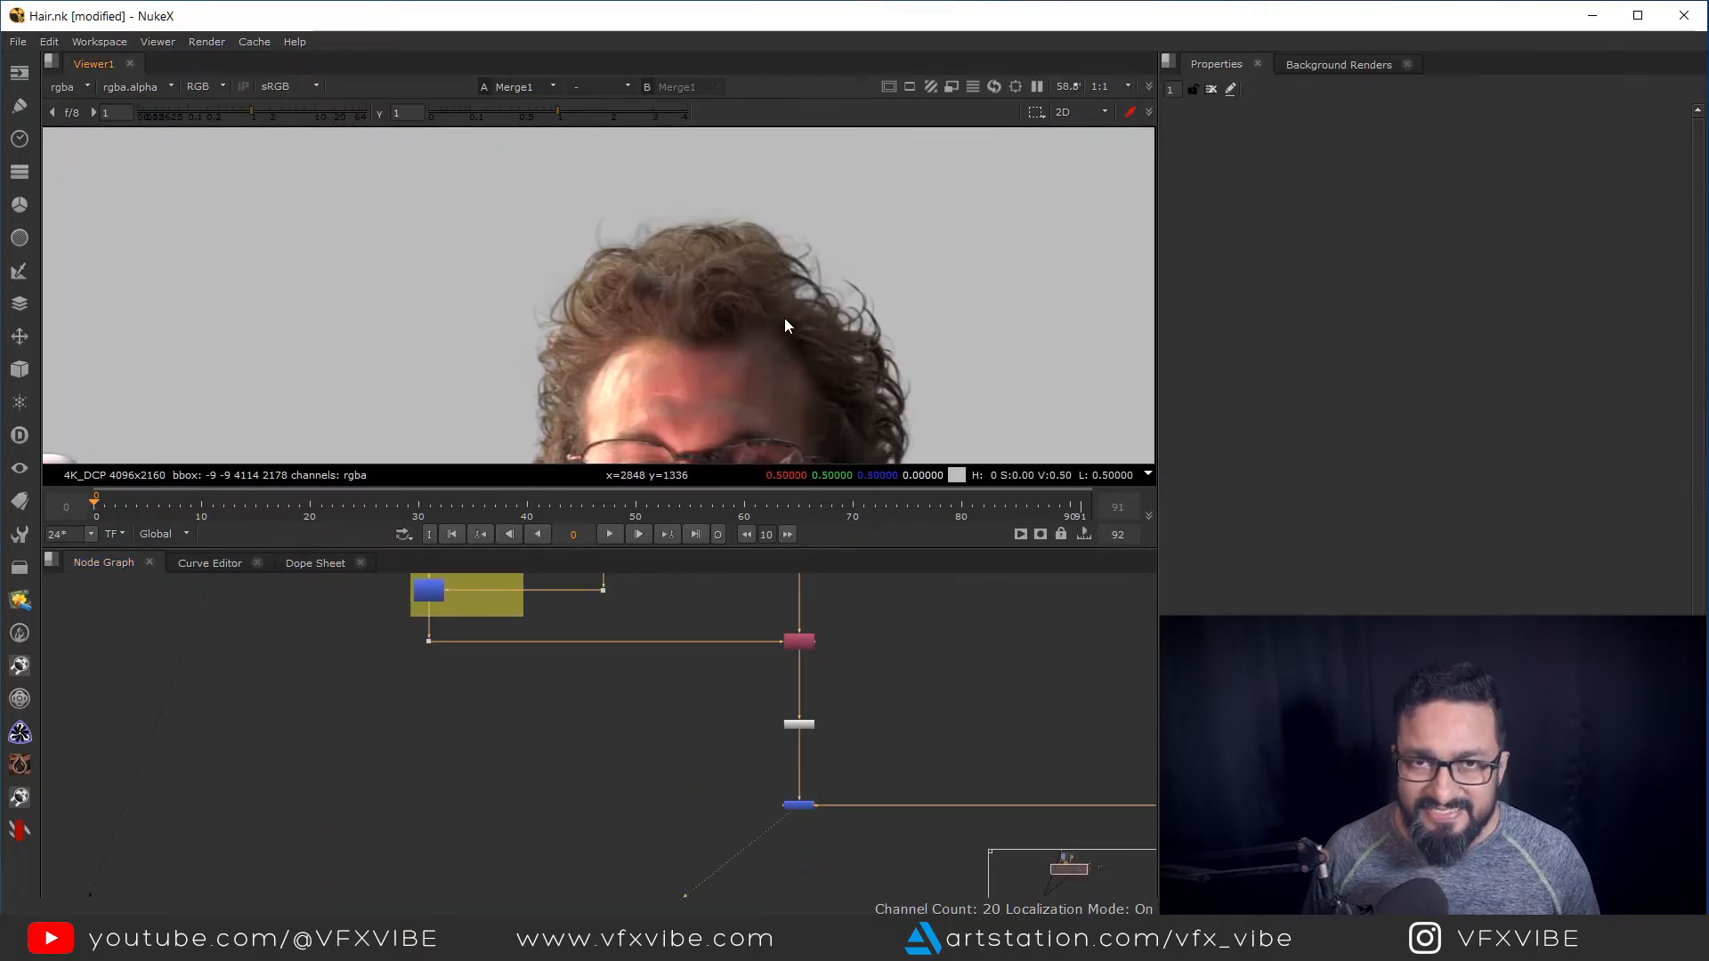
{"action": "left_click_drag", "start_coordinate": [769, 878], "coordinate": [752, 908]}
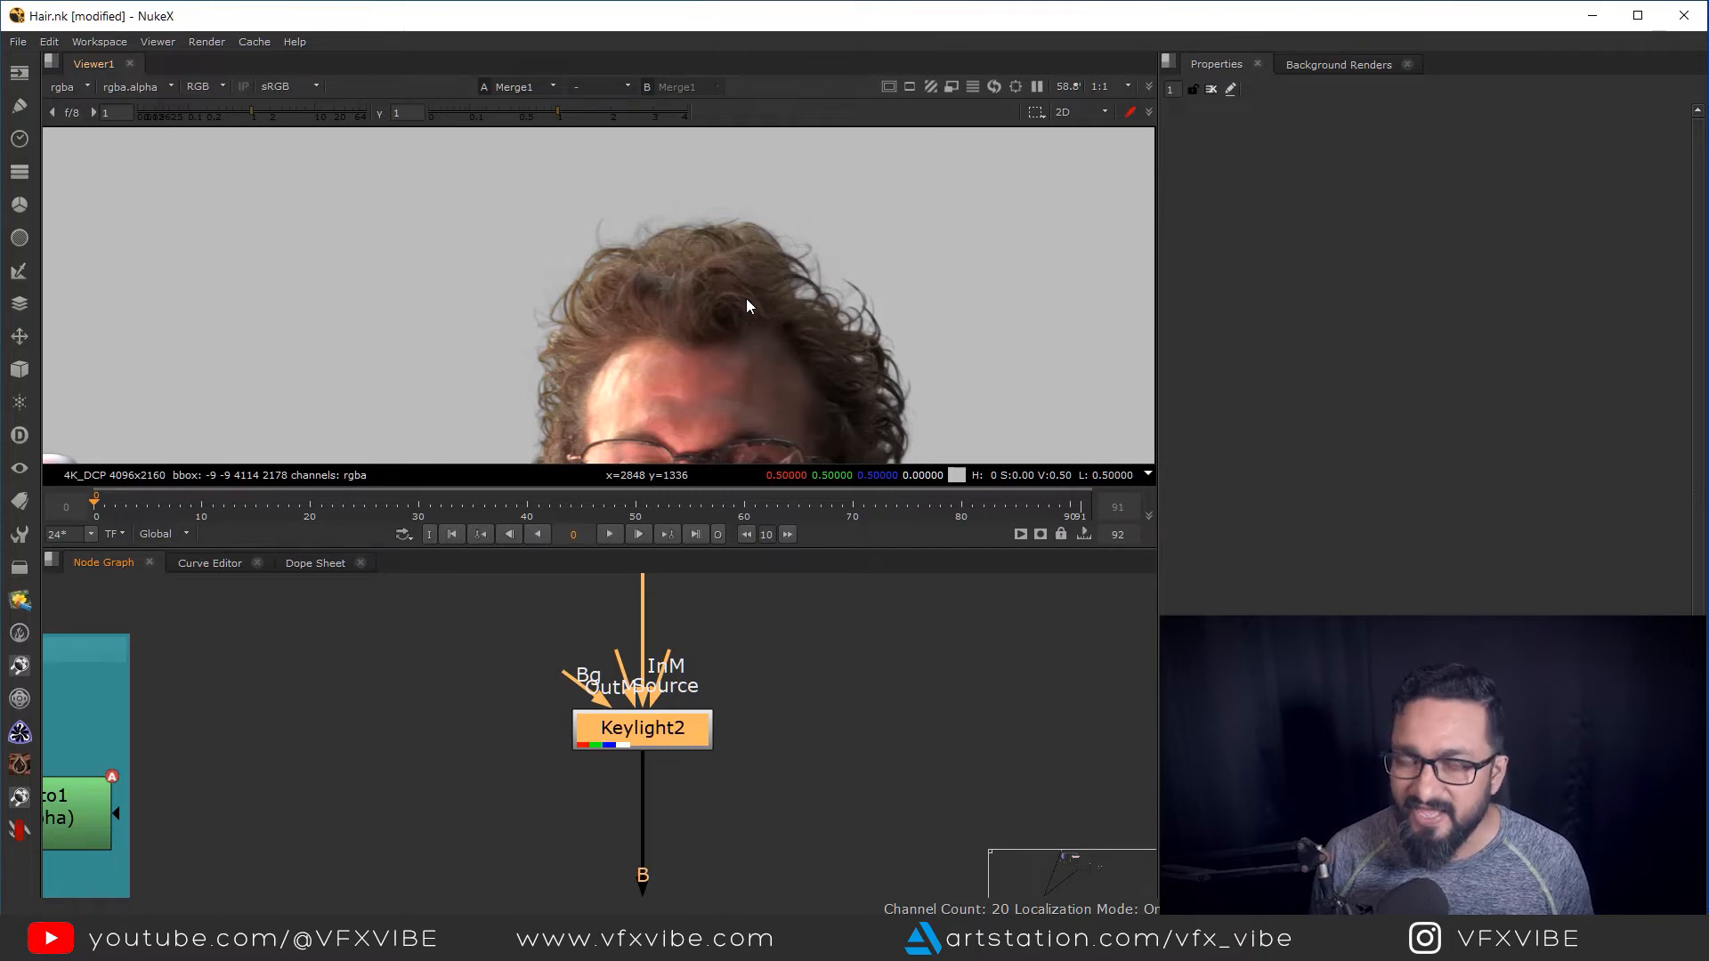
{"action": "left_click_drag", "start_coordinate": [774, 749], "coordinate": [739, 723]}
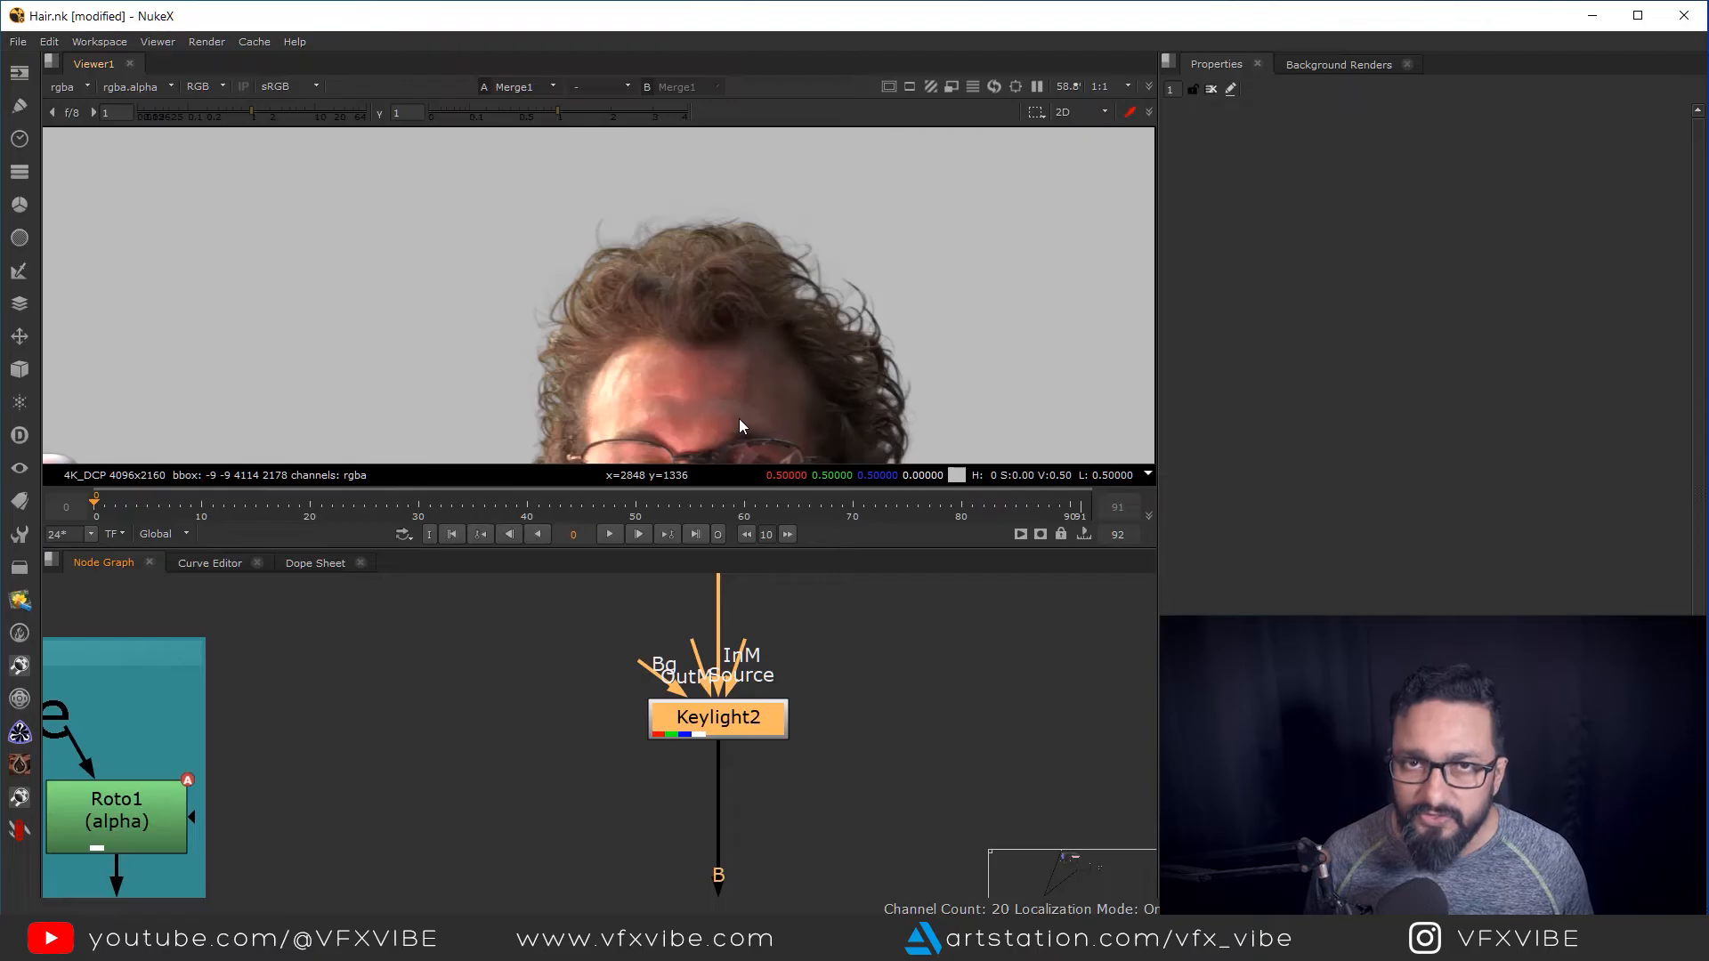
{"action": "scroll", "coordinate": [737, 729], "scroll_direction": "down", "scroll_amount": 5}
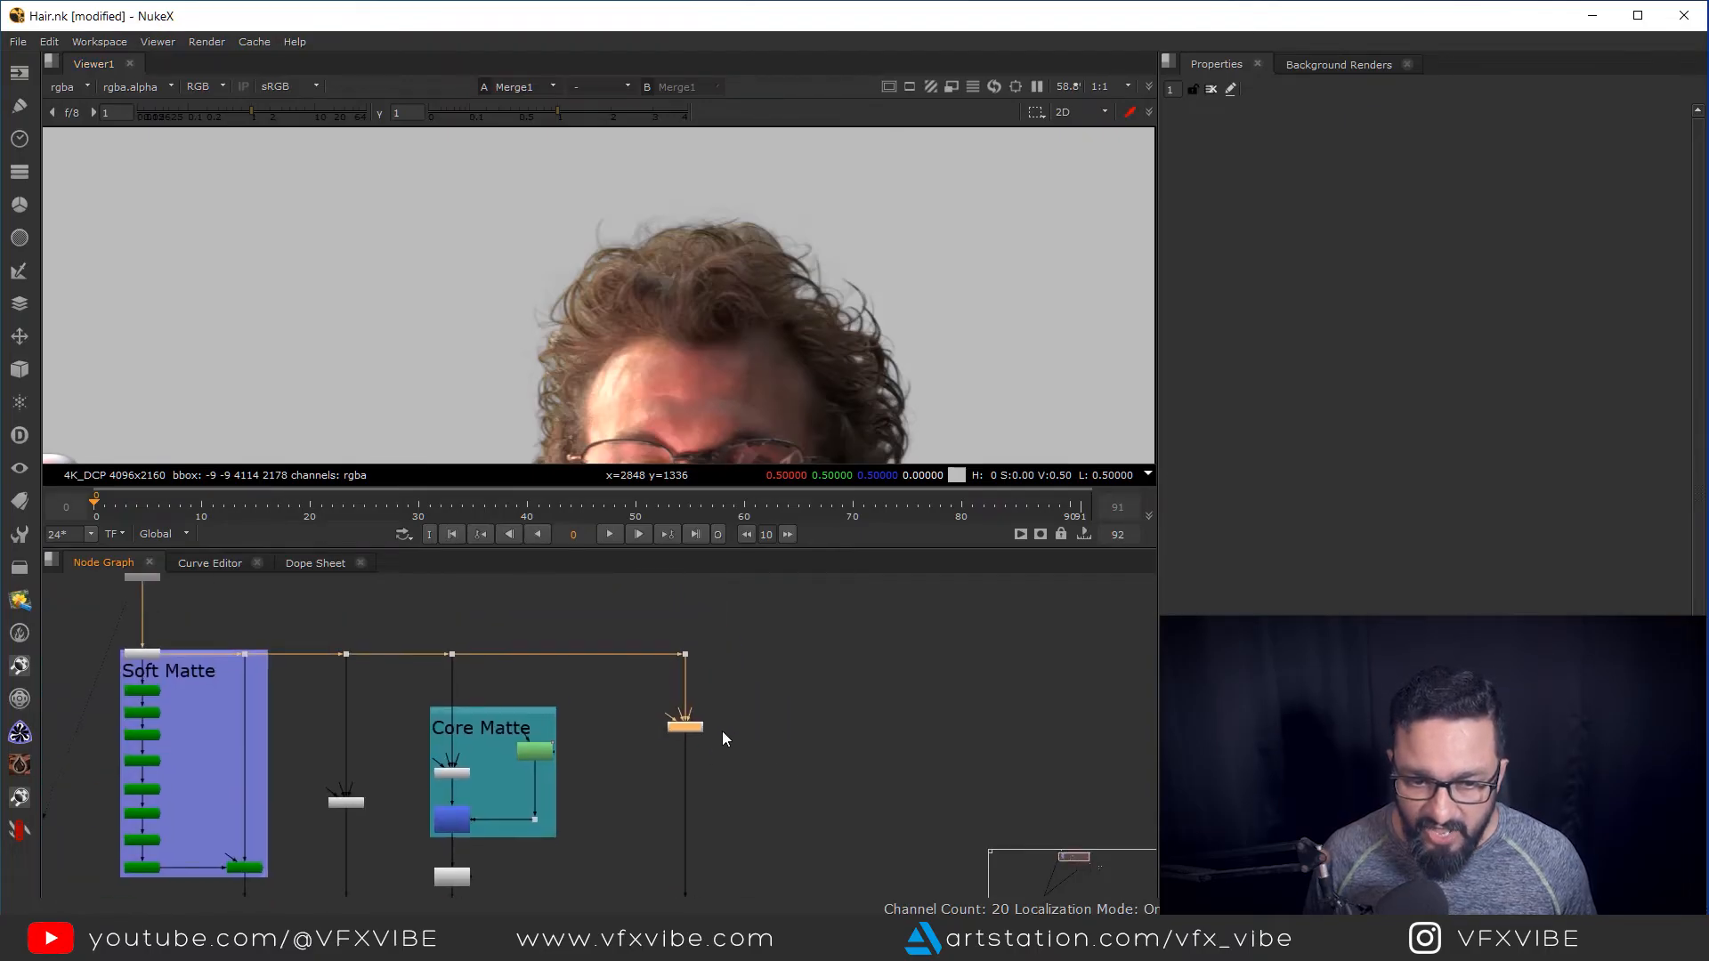
Add a Merge node beside Keylight2 and connect its B input to Keylight2
{"action": "scroll", "coordinate": [722, 730], "scroll_direction": "up", "scroll_amount": 4}
{"action": "left_click", "coordinate": [753, 699]}
{"action": "key", "text": "m"}
{"action": "scroll", "coordinate": [753, 700], "scroll_direction": "up", "scroll_amount": 1}
{"action": "left_click_drag", "start_coordinate": [776, 657], "coordinate": [609, 727]}
{"action": "left_click_drag", "start_coordinate": [770, 717], "coordinate": [837, 732]}
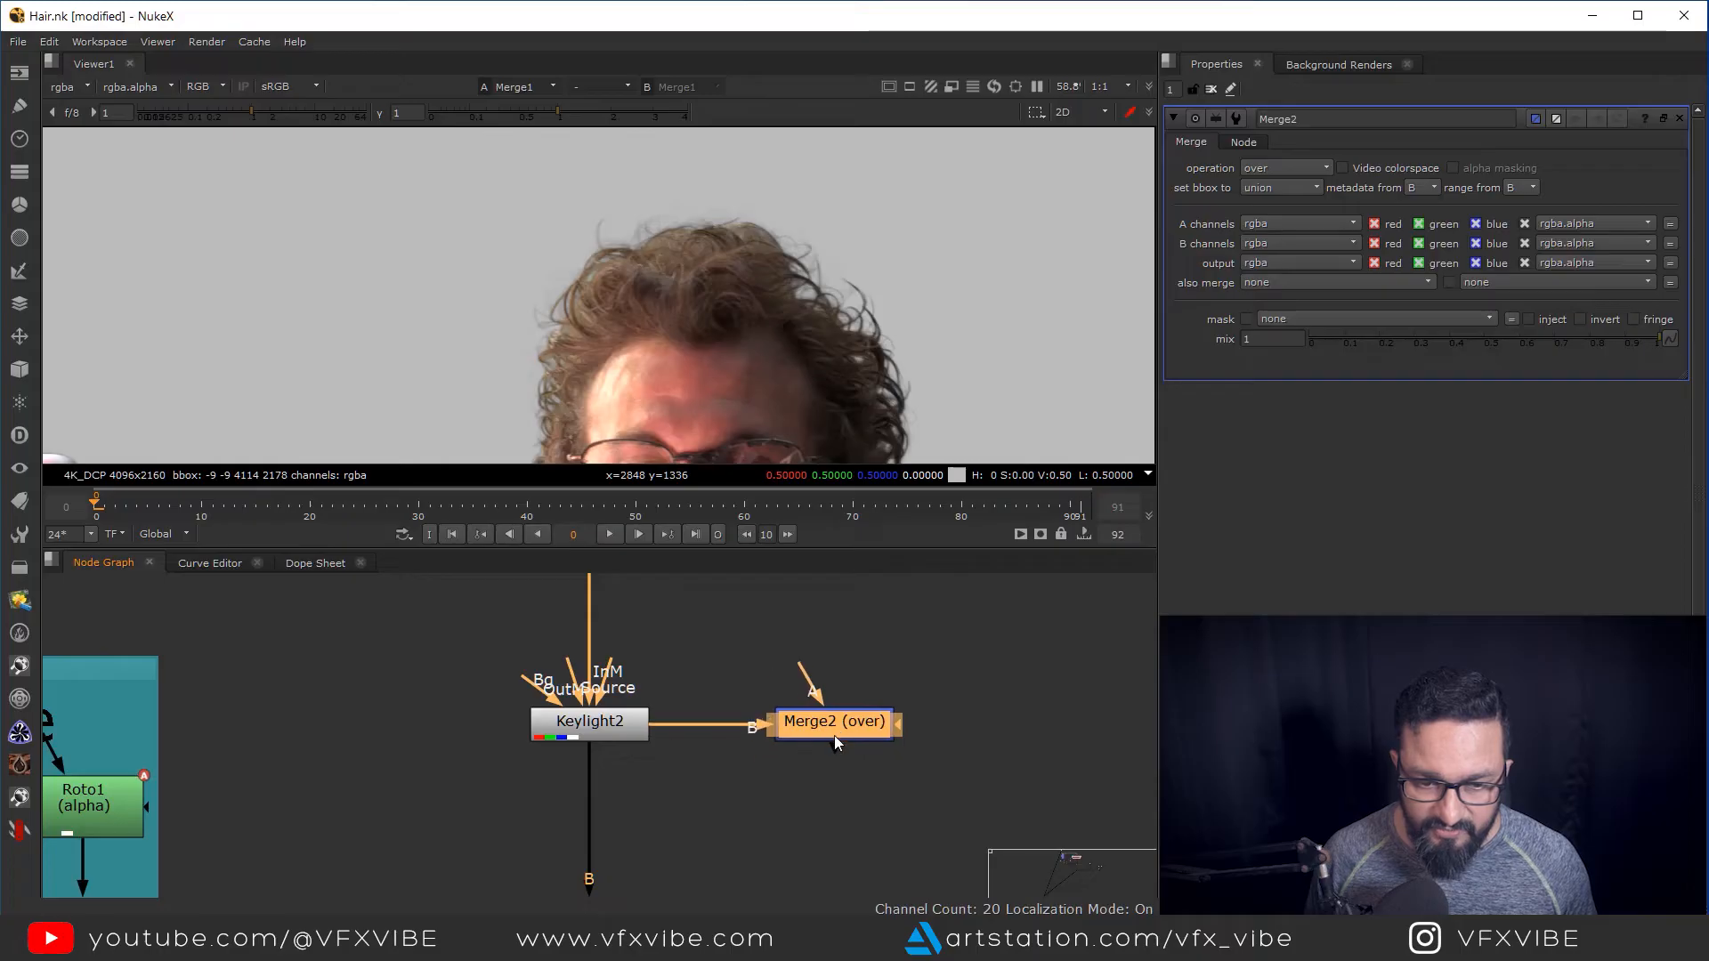
Connect Merge2's A input to the original plate line through a Dot above it, and view Merge2
{"action": "left_click", "coordinate": [591, 721]}
{"action": "key", "text": "1"}
{"action": "key", "text": "f"}
{"action": "left_click_drag", "start_coordinate": [740, 673], "coordinate": [616, 606]}
{"action": "left_click_drag", "start_coordinate": [736, 716], "coordinate": [865, 605]}
{"action": "left_click", "coordinate": [856, 826]}
{"action": "key", "text": "1"}
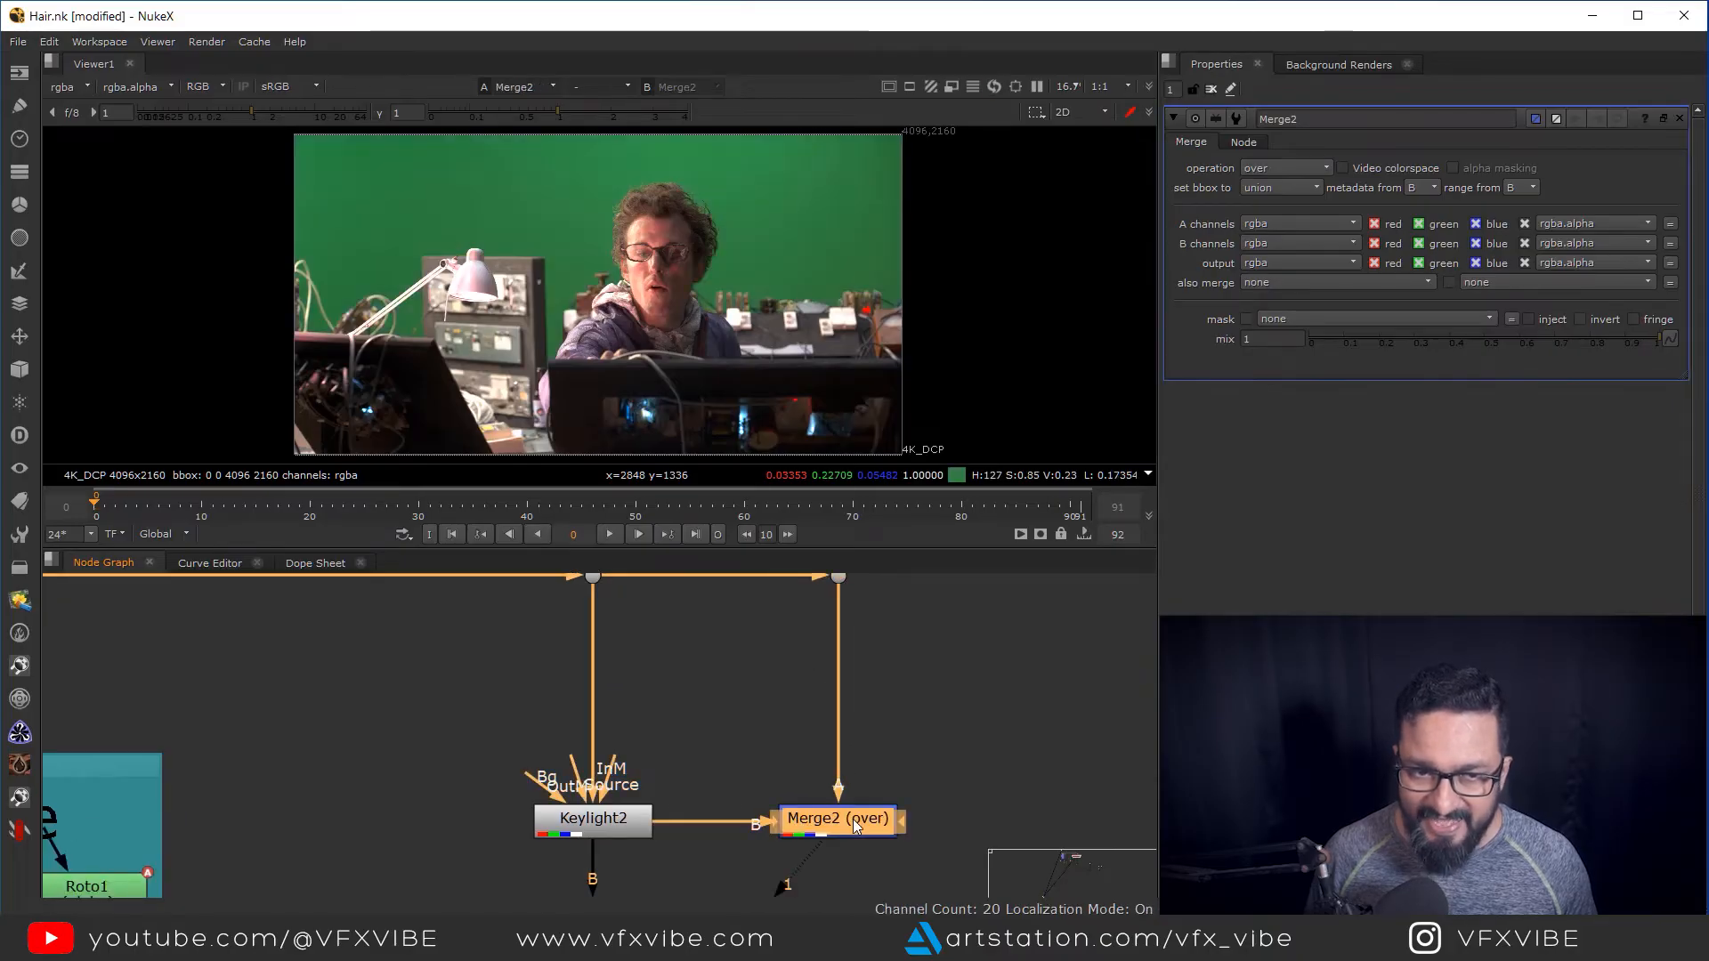
Set Merge2's operation to difference and examine the result around the hair
{"action": "left_click", "coordinate": [1287, 167]}
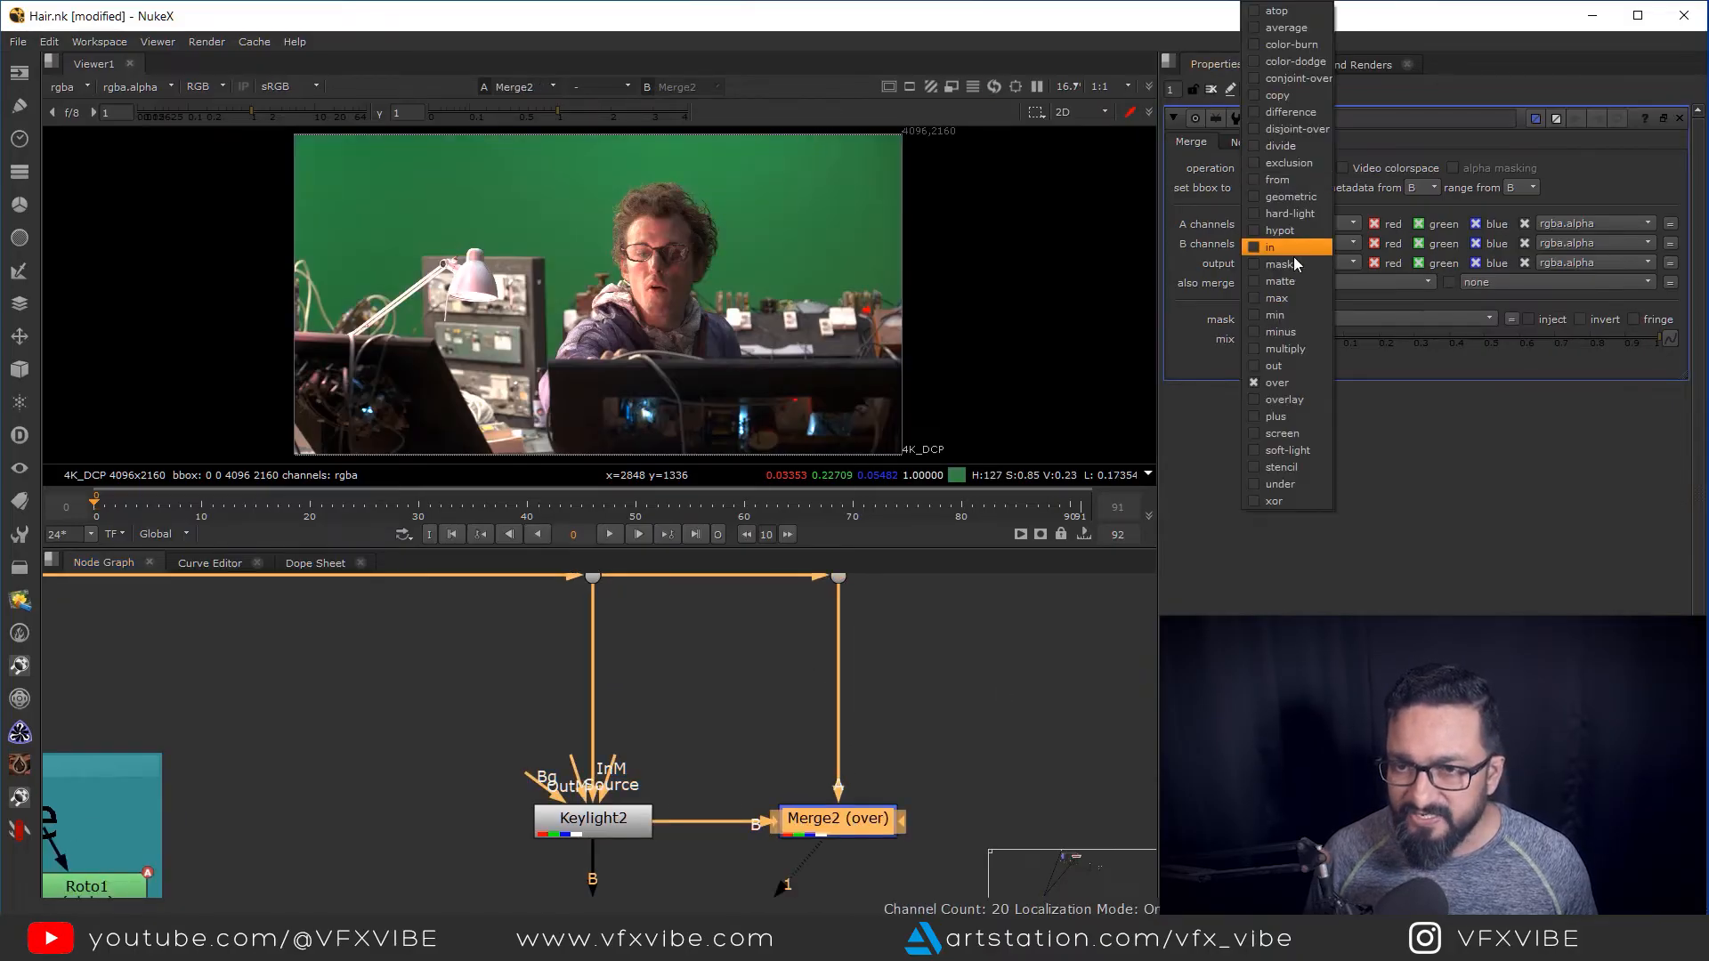
{"action": "left_click", "coordinate": [1293, 113]}
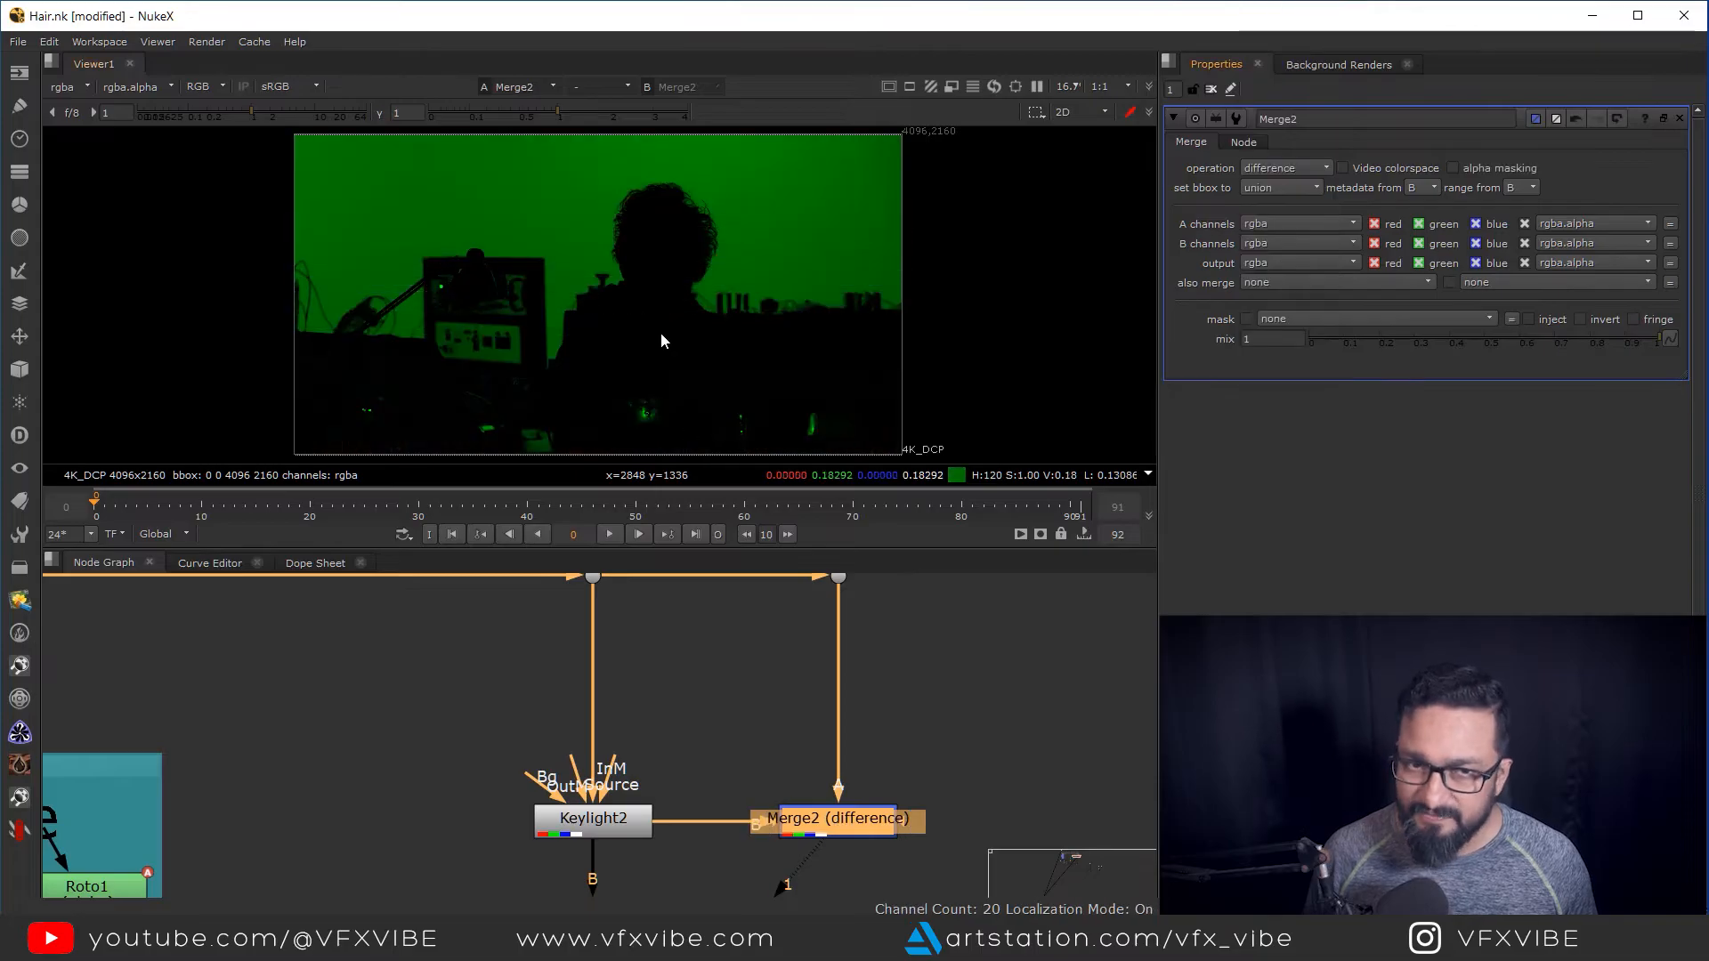
{"action": "left_click_drag", "start_coordinate": [648, 307], "coordinate": [769, 309]}
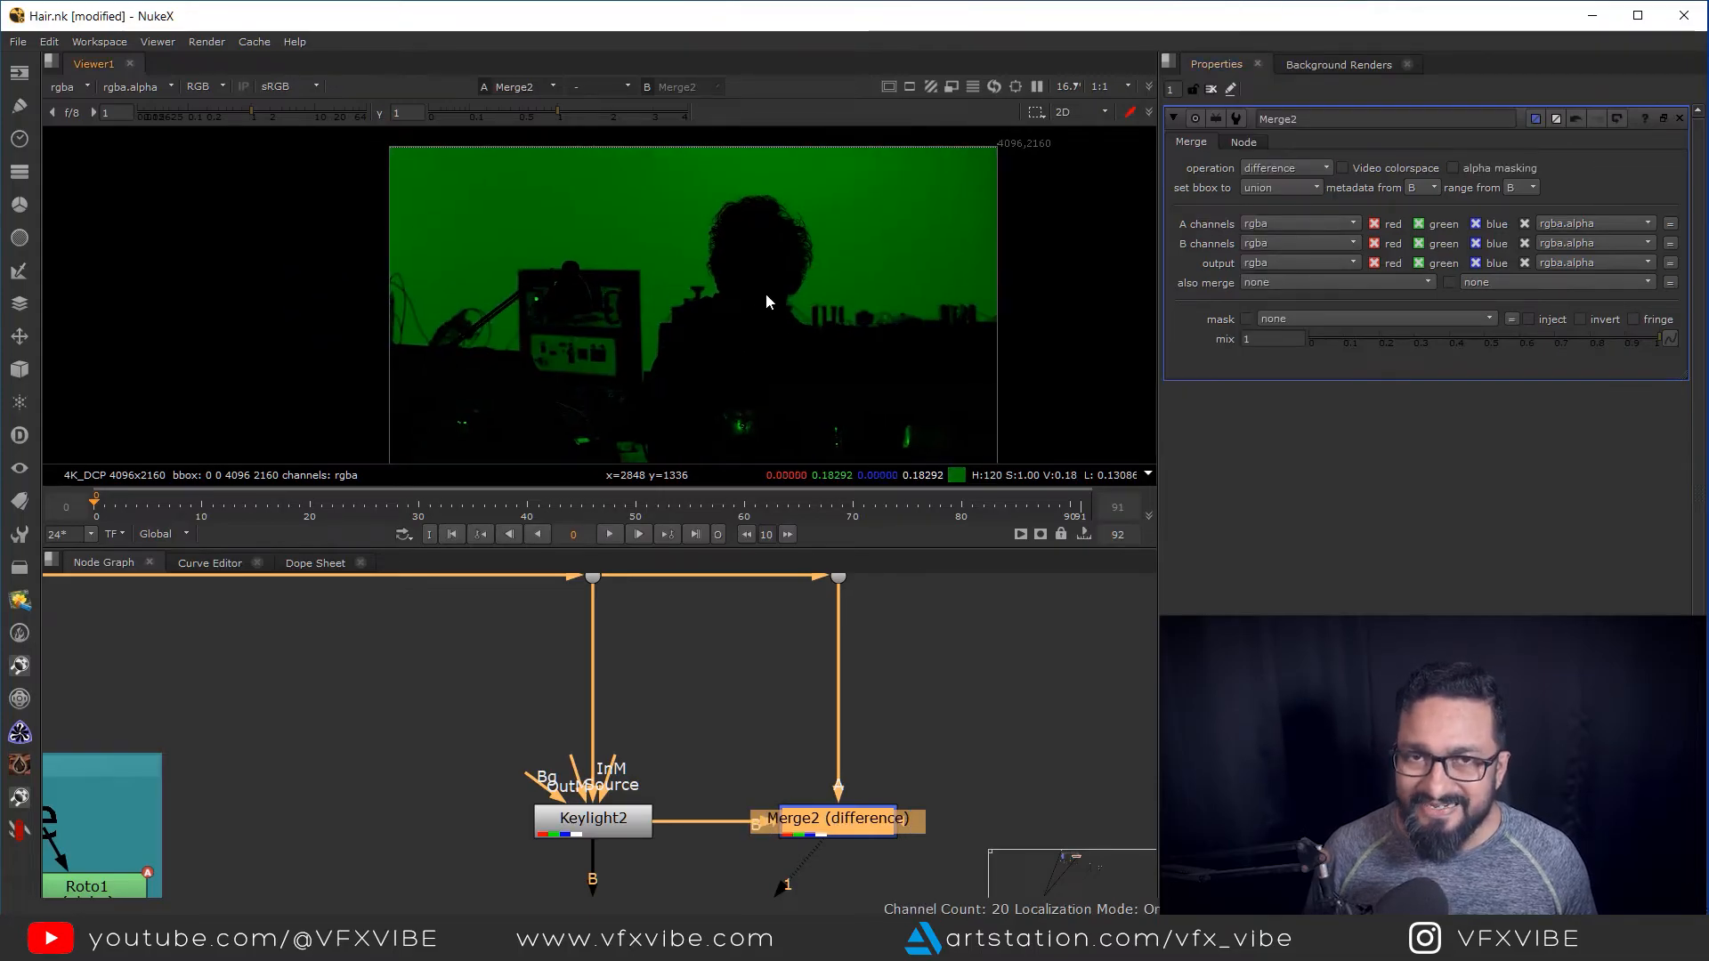
{"action": "scroll", "coordinate": [747, 258], "scroll_direction": "up", "scroll_amount": 6}
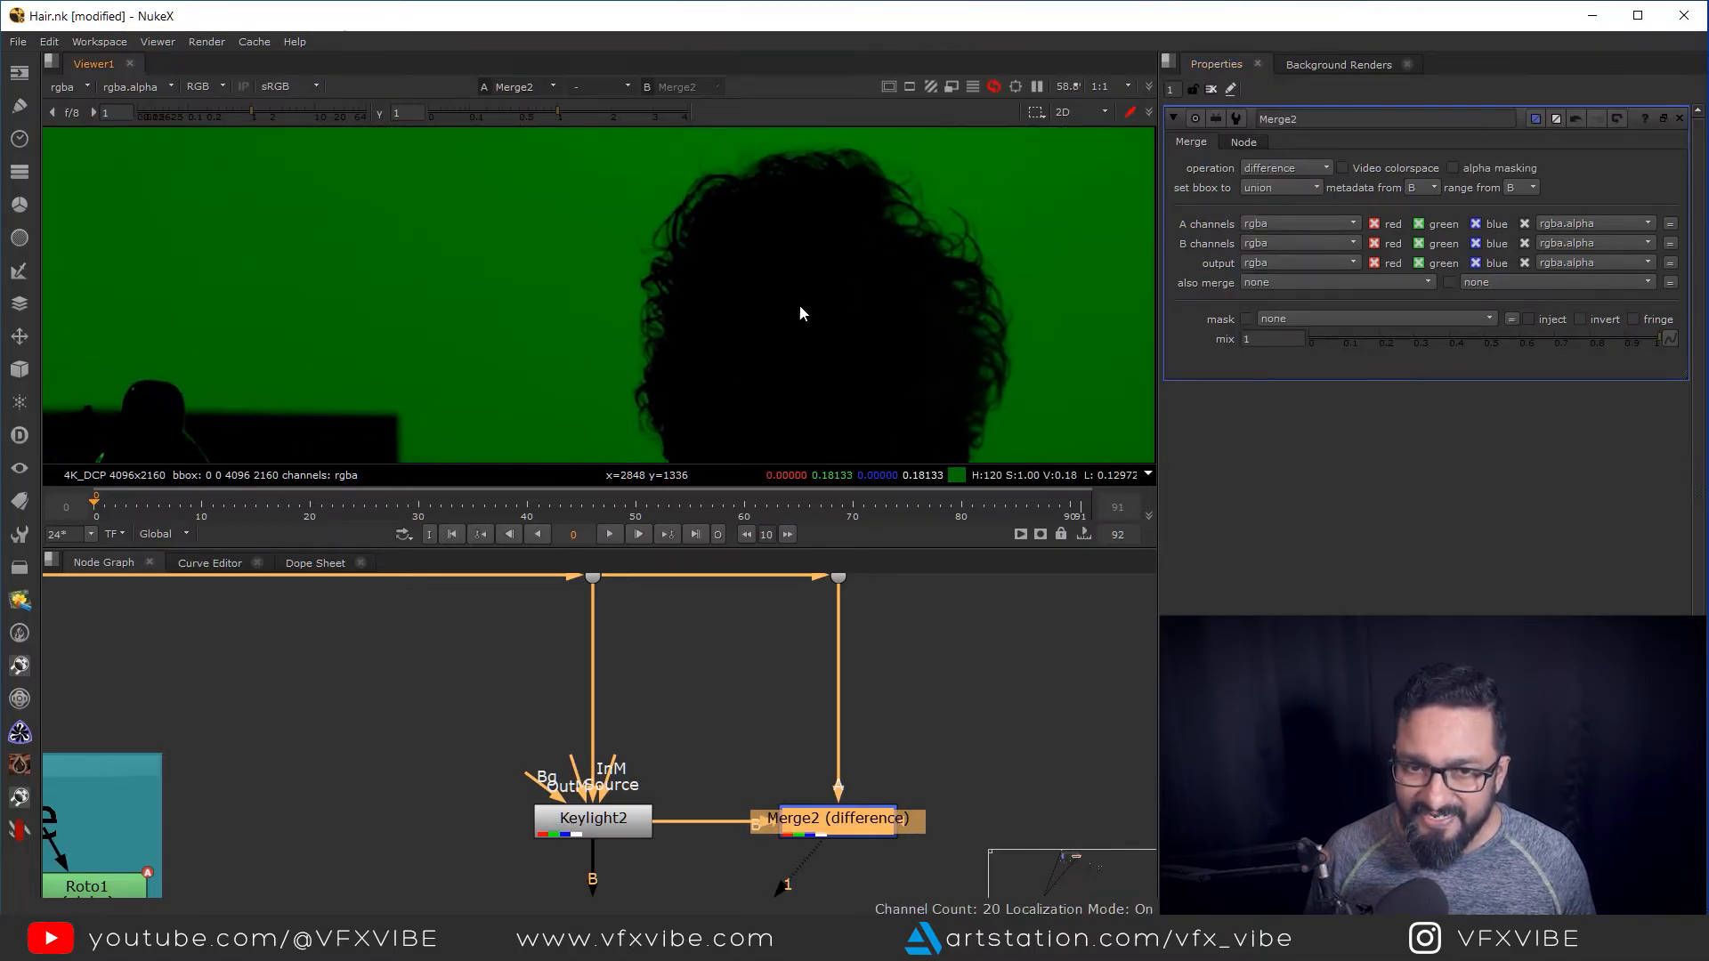
{"action": "left_click_drag", "start_coordinate": [869, 344], "coordinate": [822, 291]}
{"action": "scroll", "coordinate": [725, 787], "scroll_direction": "down", "scroll_amount": 2}
View Keylight2 and the difference Merge2 in turn to compare the despilled plate with the removed spill
{"action": "left_click", "coordinate": [634, 814]}
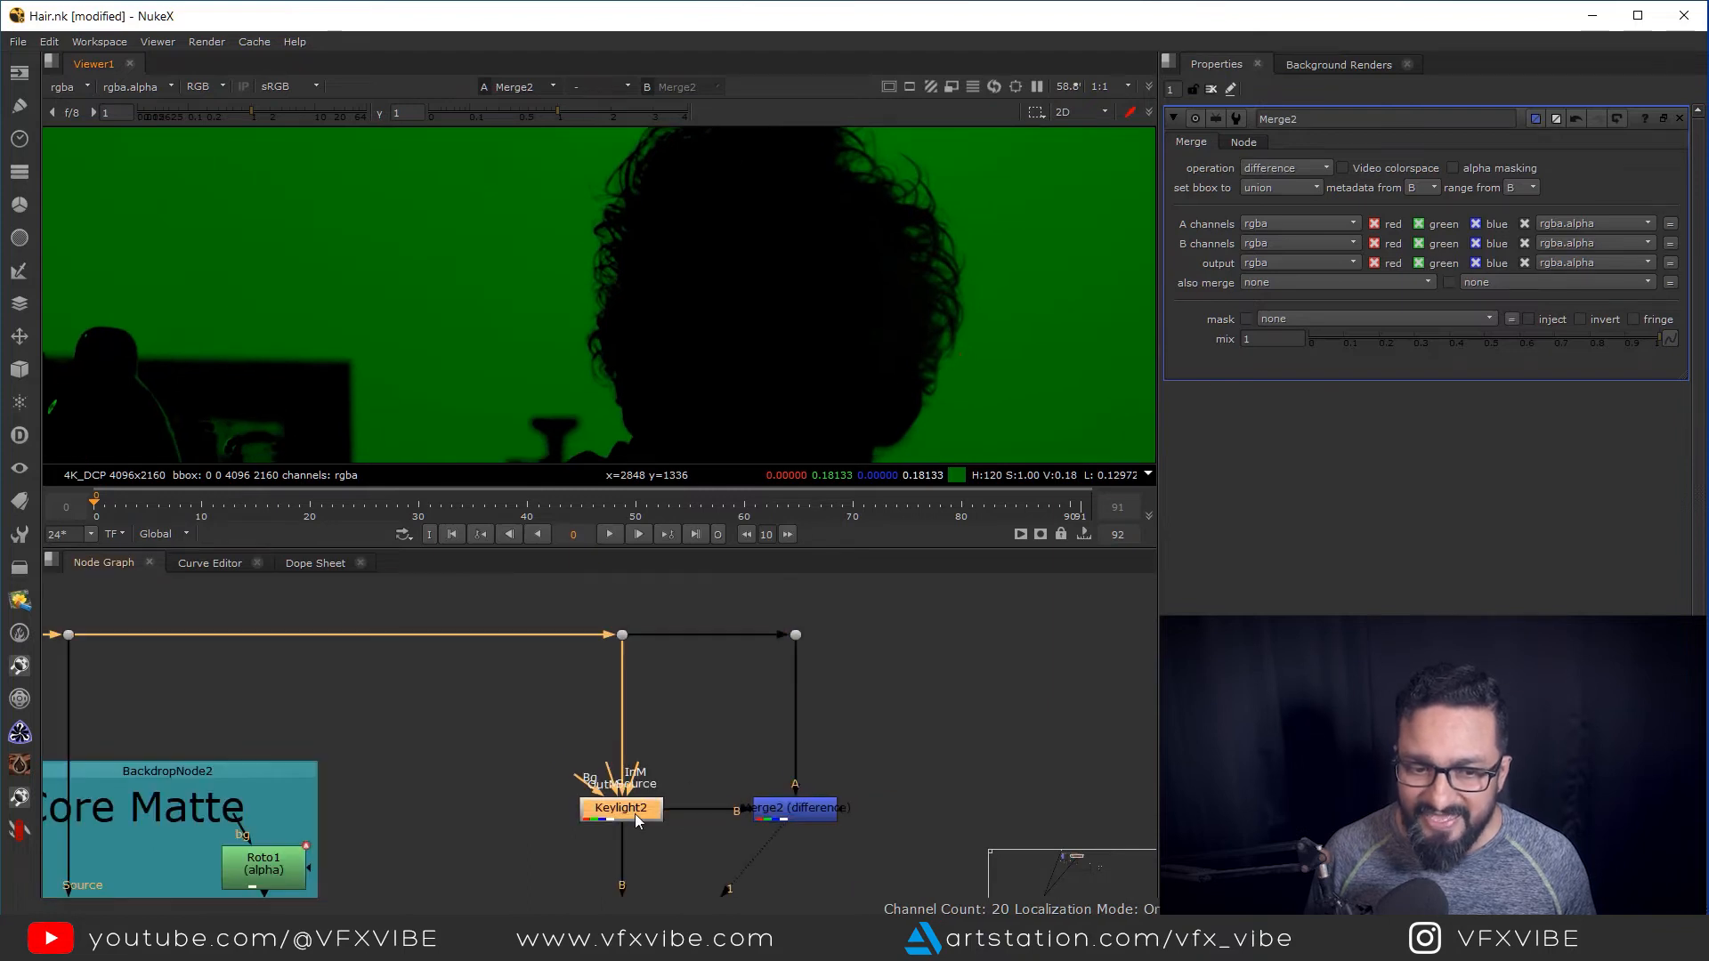
{"action": "key", "text": "1"}
{"action": "left_click_drag", "start_coordinate": [842, 609], "coordinate": [725, 681]}
{"action": "key", "text": "1"}
{"action": "left_click", "coordinate": [766, 806]}
{"action": "key", "text": "1"}
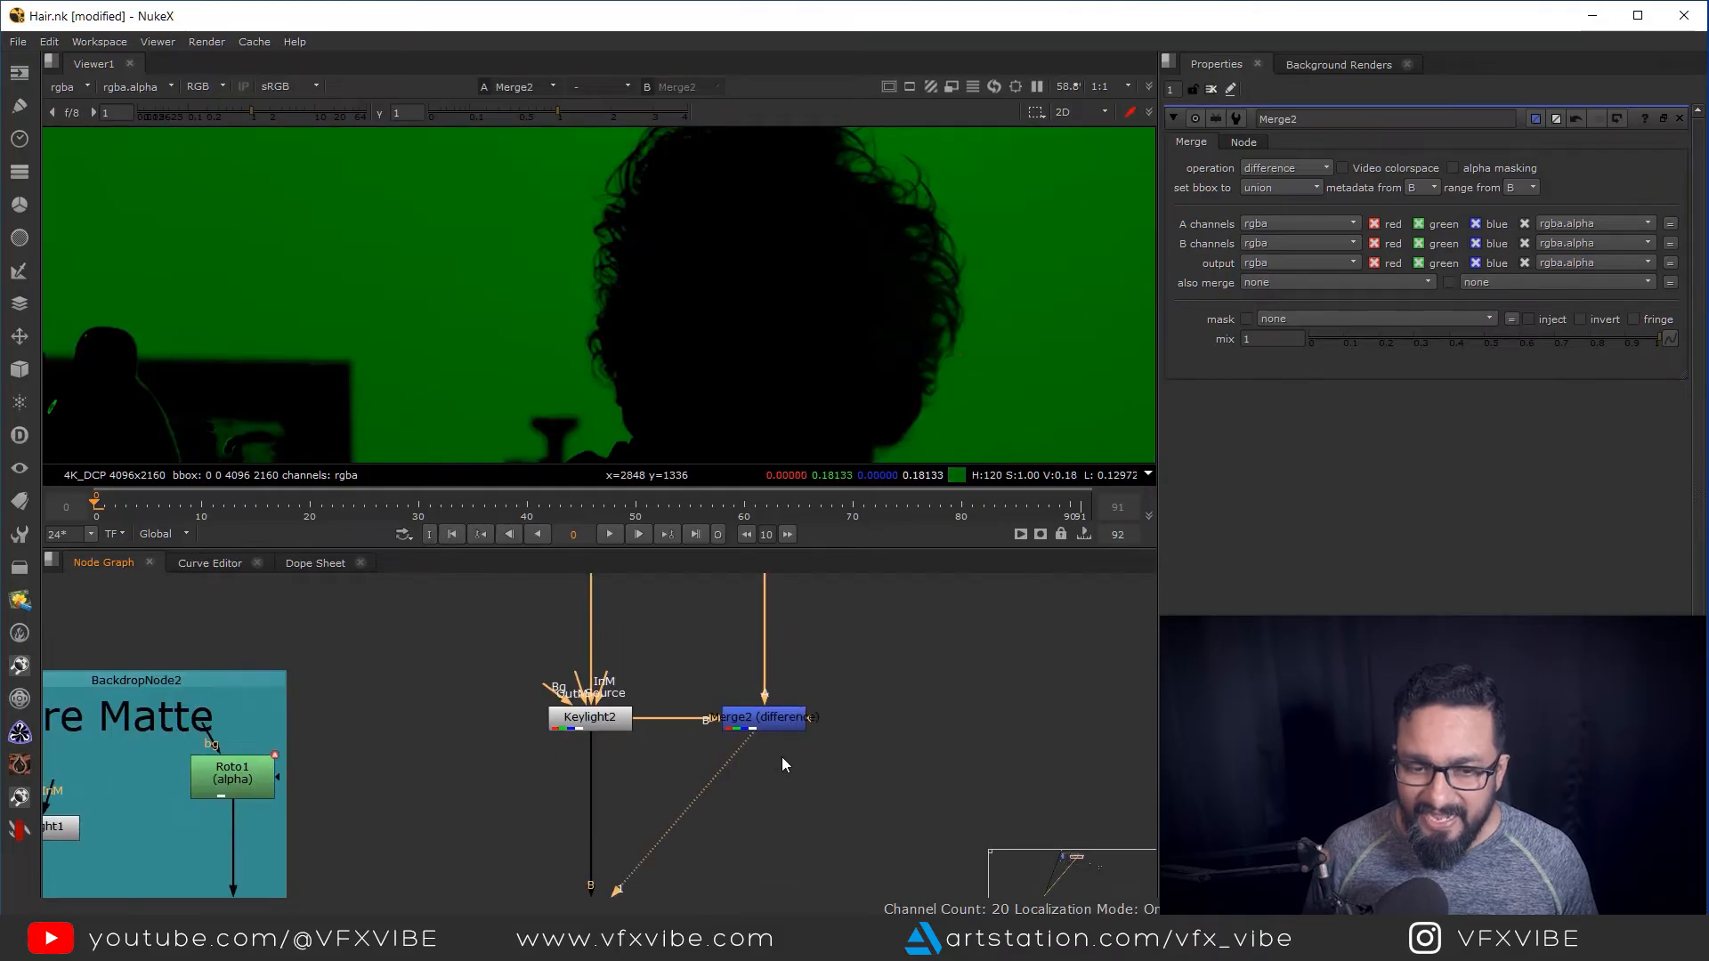
Add a Saturation node beneath Merge2, view it, and set its saturation to 0
{"action": "left_click", "coordinate": [769, 790]}
{"action": "key", "text": "Tab"}
{"action": "type", "text": "sat"}
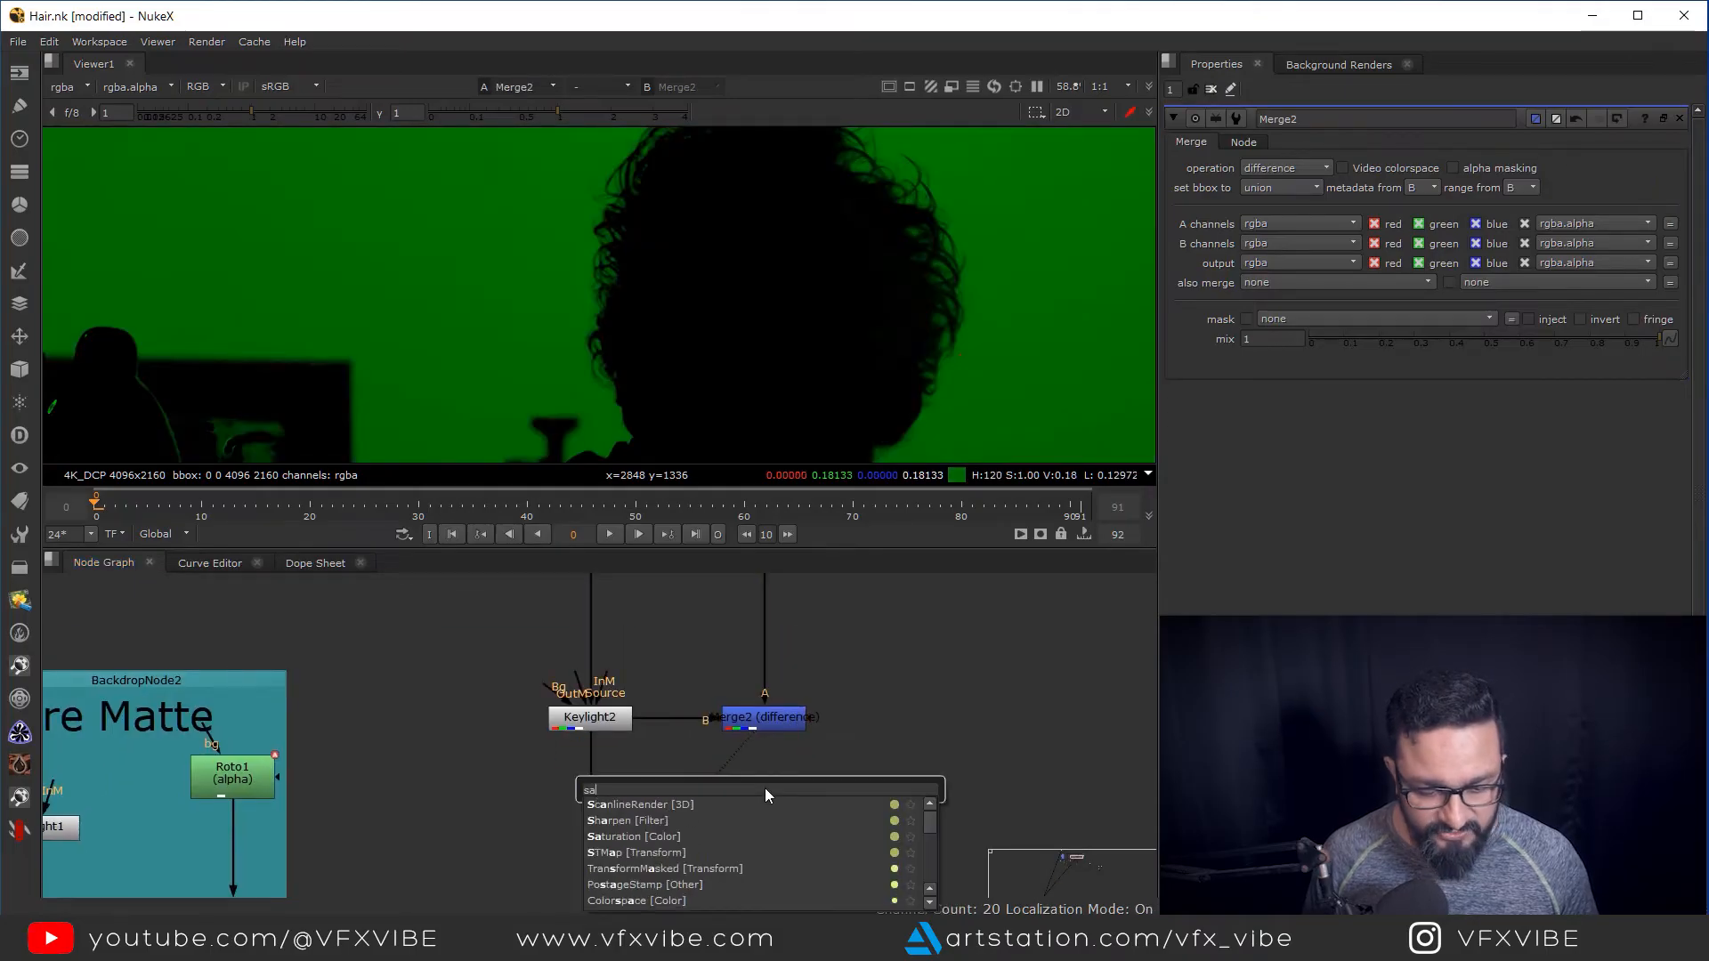
{"action": "key", "text": "Return"}
{"action": "key", "text": "1"}
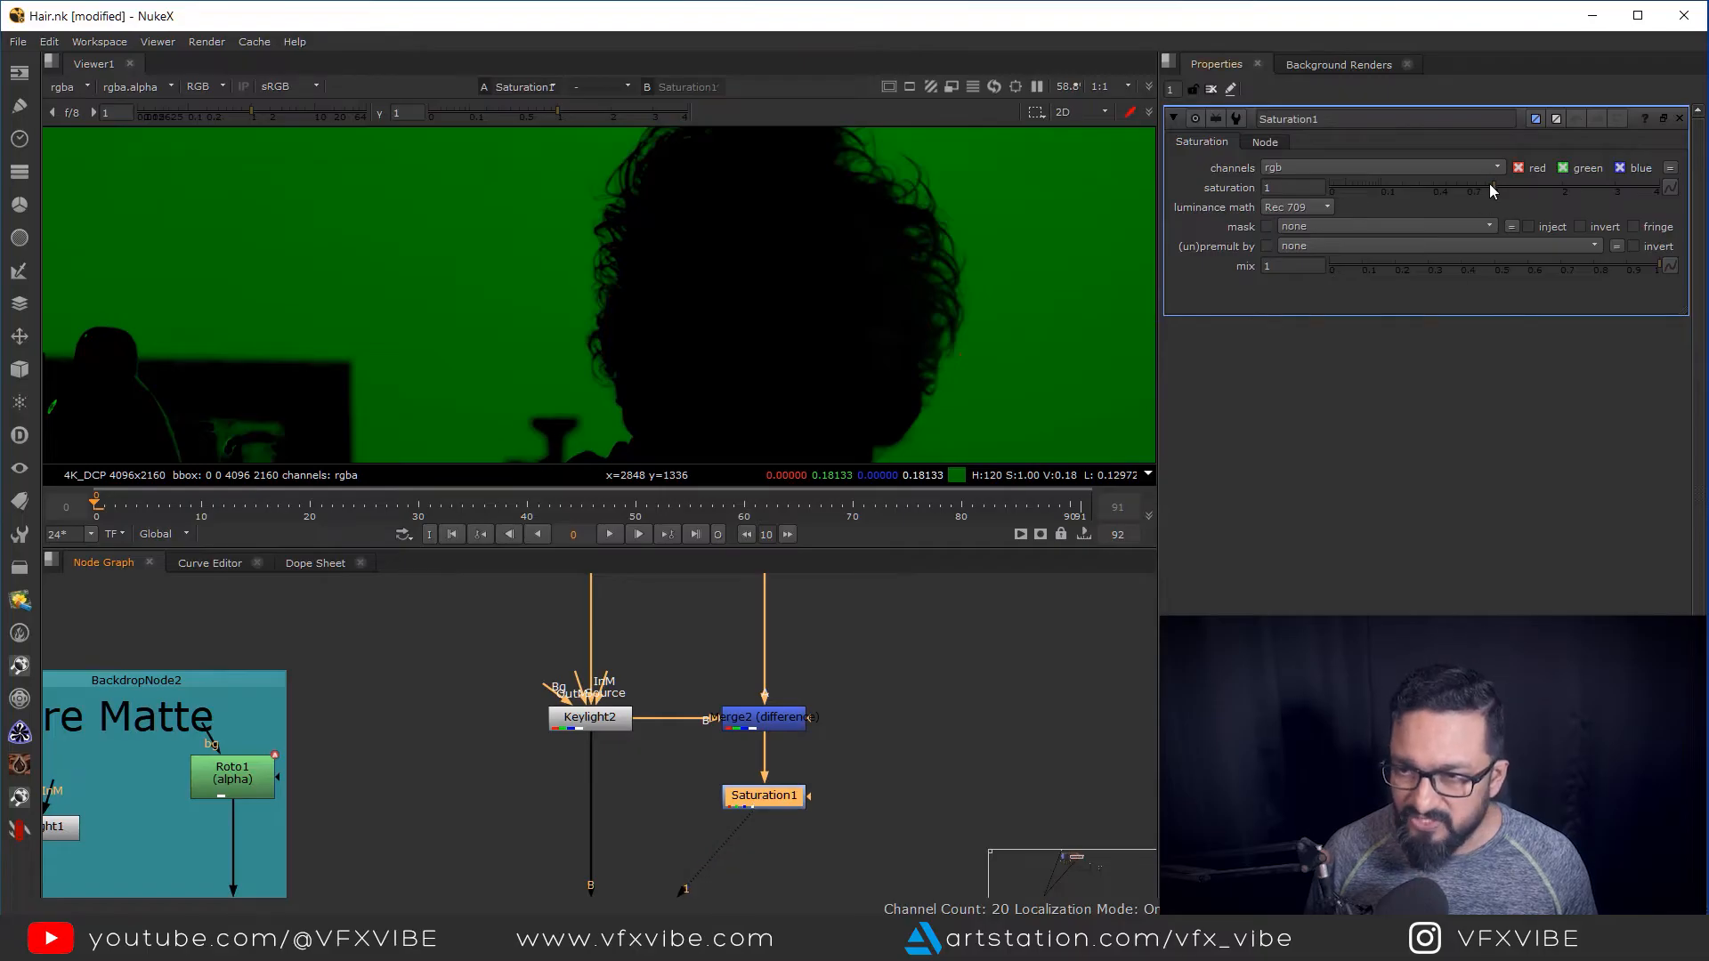
{"action": "left_click_drag", "start_coordinate": [1491, 187], "coordinate": [996, 201]}
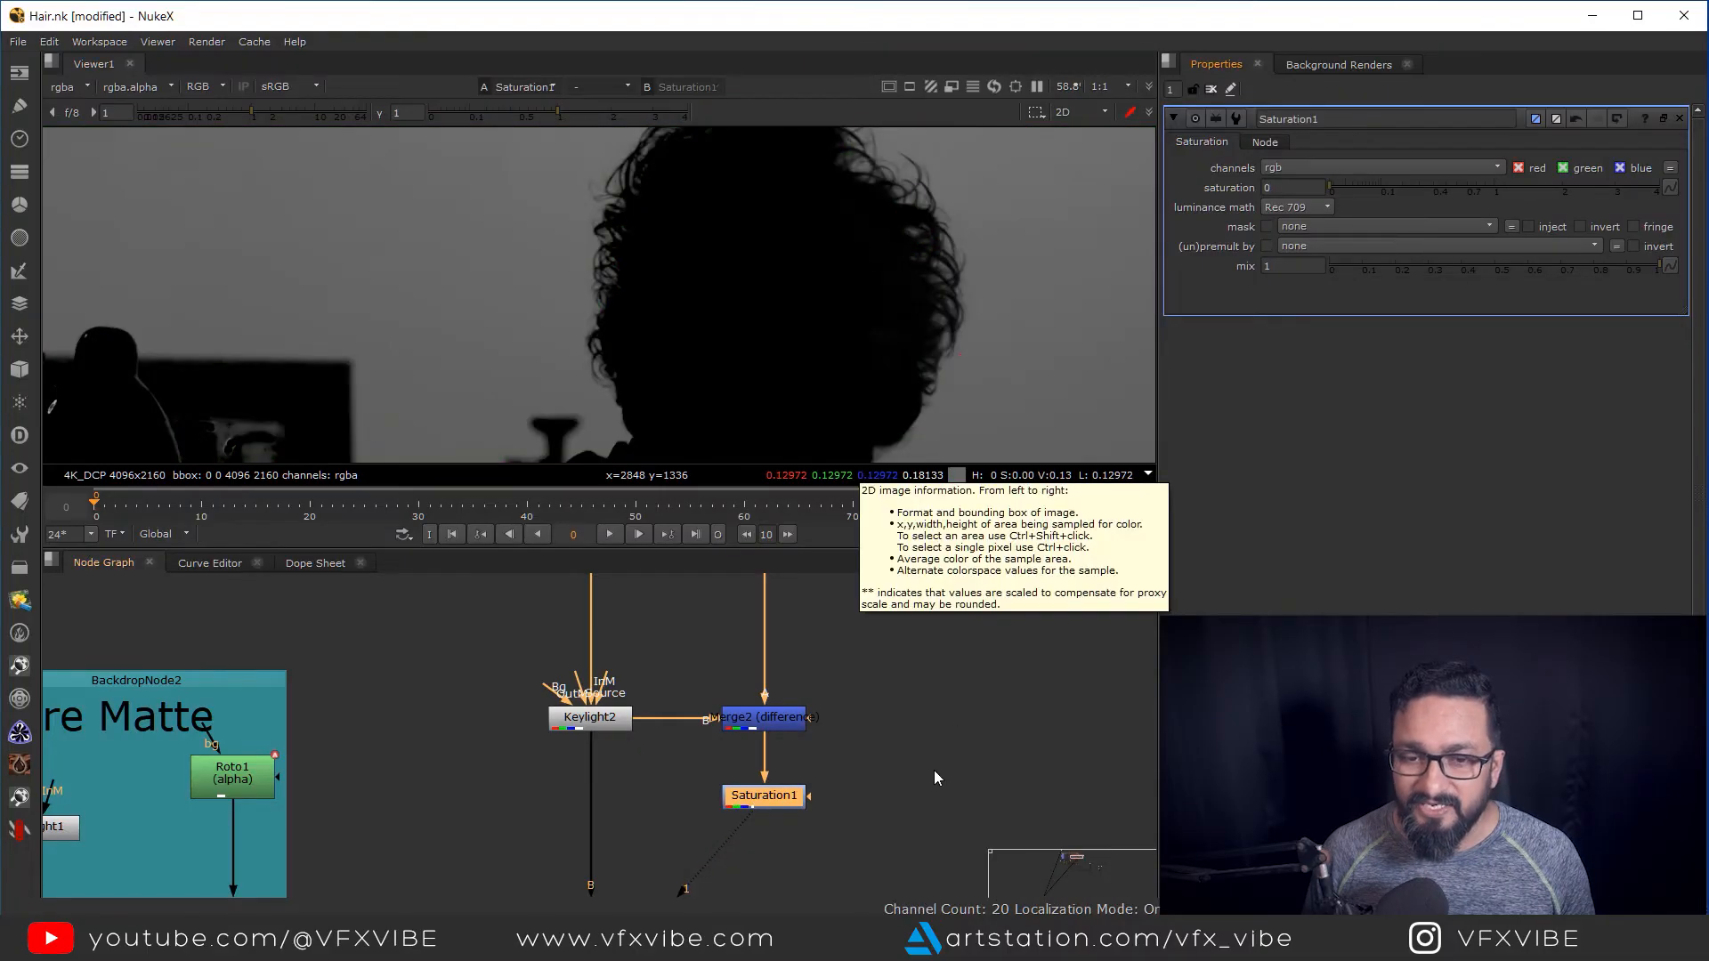
Add a Merge node beneath Keylight2 with Saturation1 as its A input, view it, and set its operation to plus
{"action": "left_click_drag", "start_coordinate": [818, 767], "coordinate": [854, 697]}
{"action": "left_click", "coordinate": [682, 733]}
{"action": "key", "text": "m"}
{"action": "left_click_drag", "start_coordinate": [682, 734], "coordinate": [775, 741]}
{"action": "left_click_drag", "start_coordinate": [638, 757], "coordinate": [626, 726]}
{"action": "key", "text": "1"}
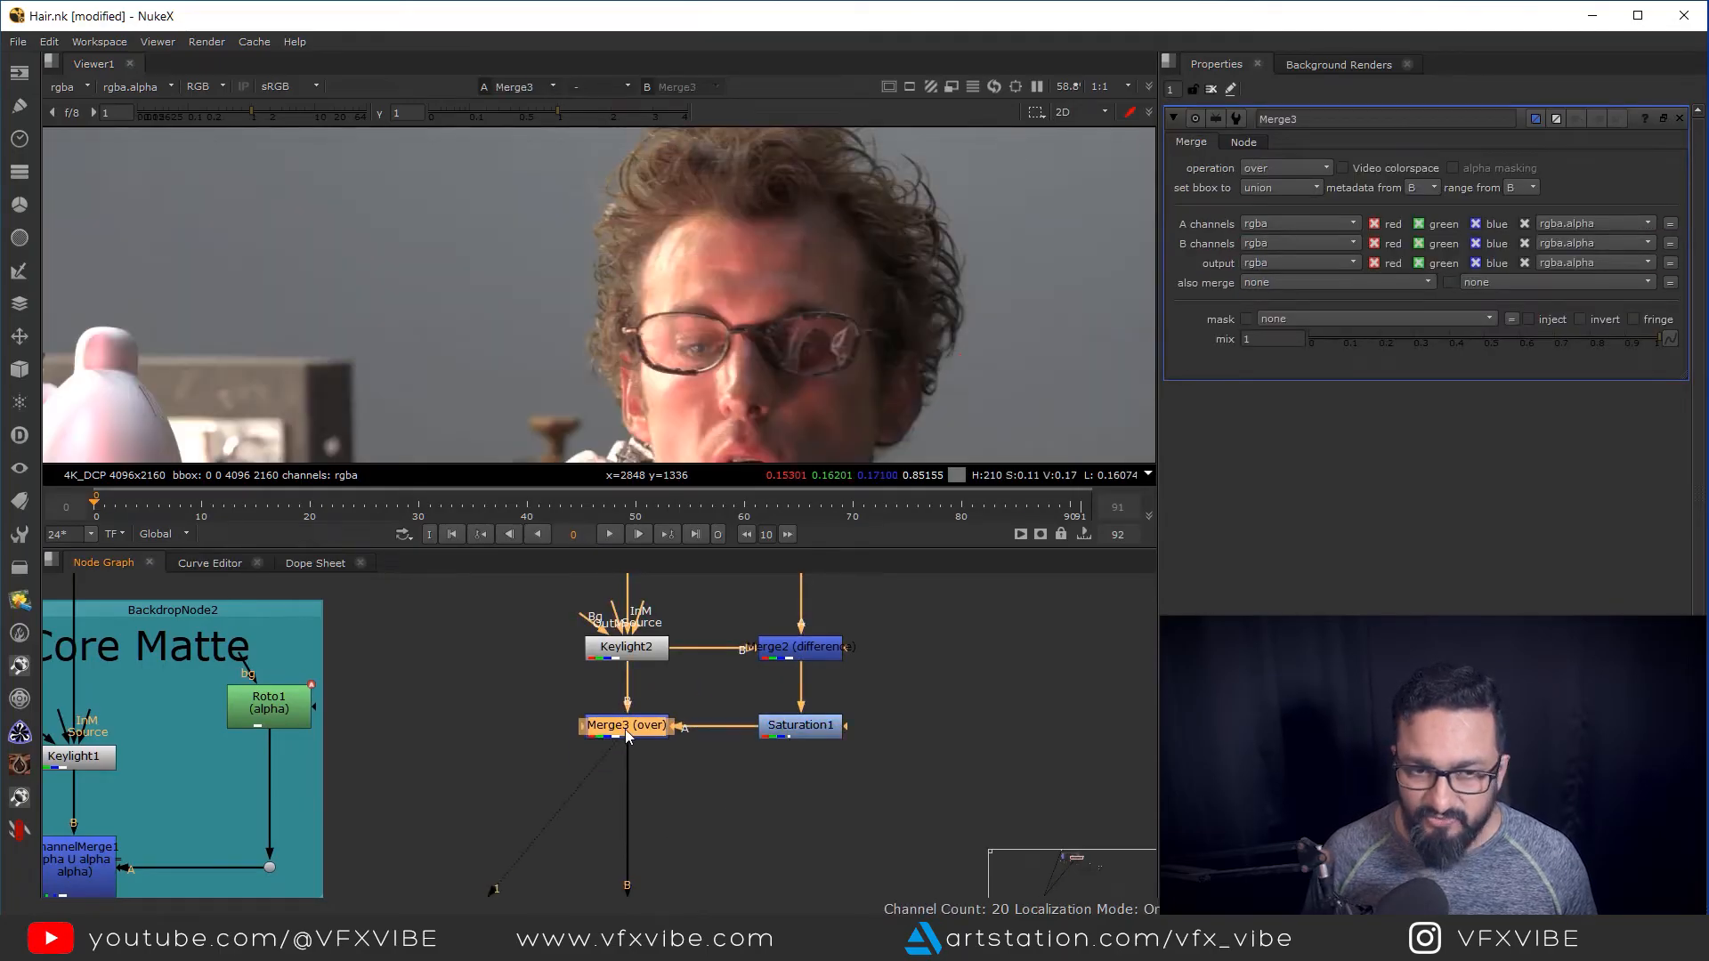
{"action": "left_click", "coordinate": [1286, 167]}
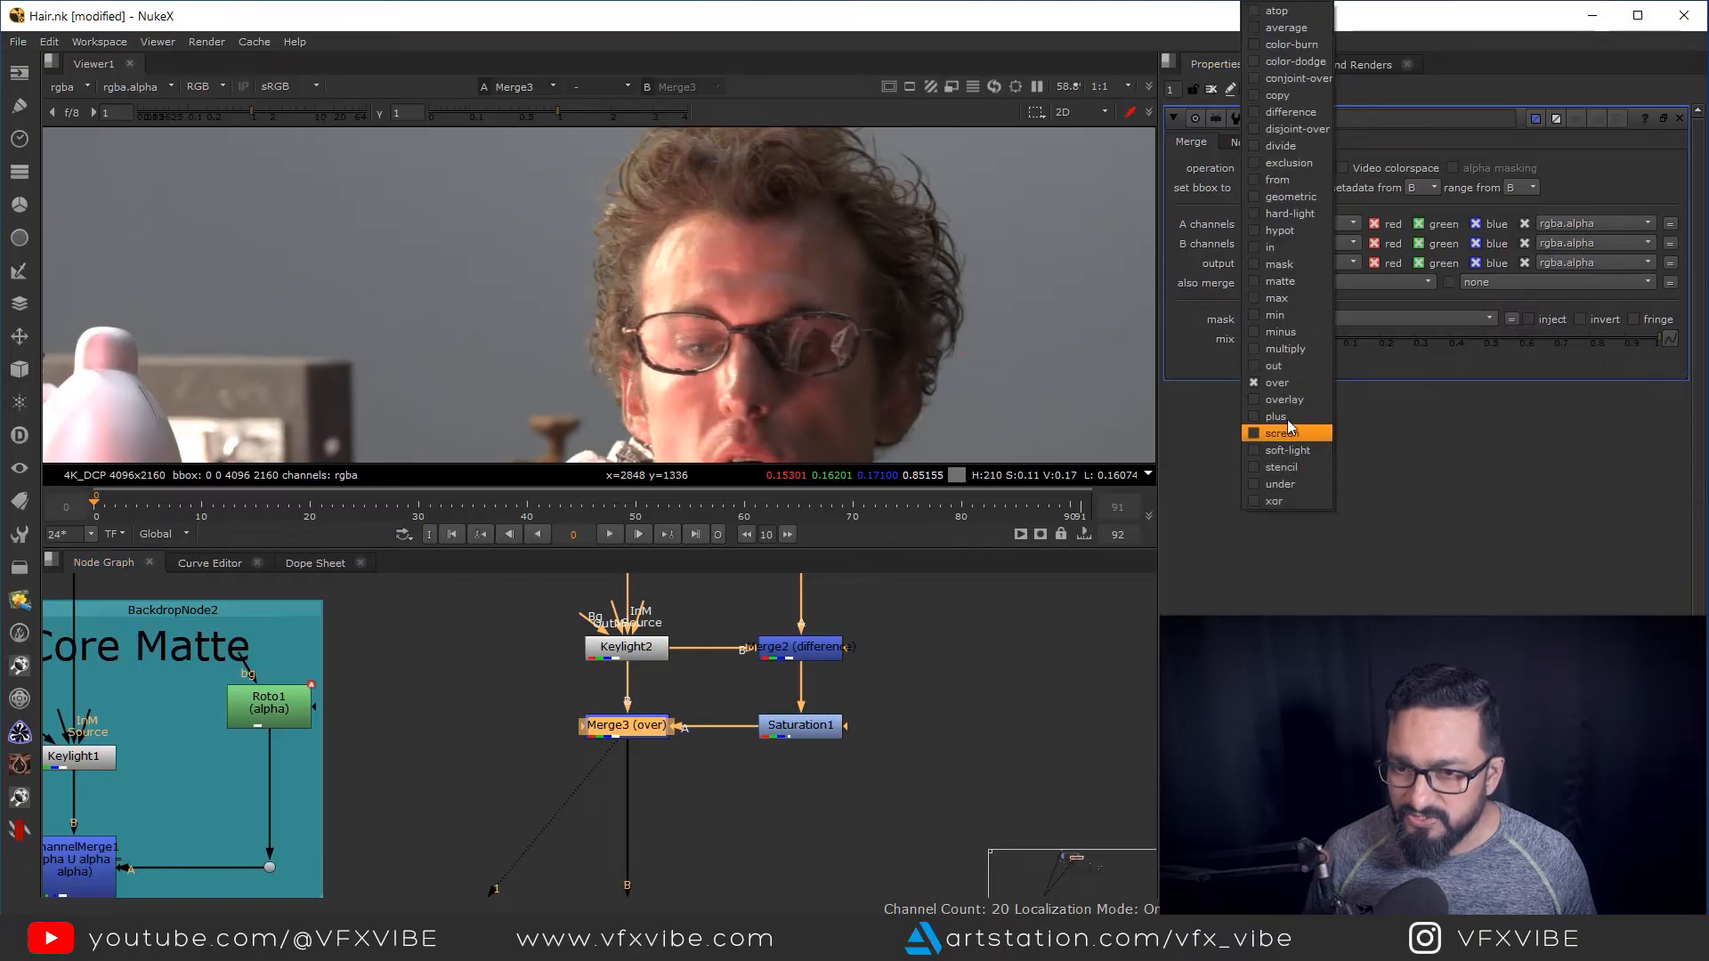
{"action": "left_click", "coordinate": [1282, 425]}
View Keylight2, Merge2 and Saturation1 in turn to examine each stage of the despill around the lamp and face
{"action": "left_click_drag", "start_coordinate": [687, 620], "coordinate": [695, 777]}
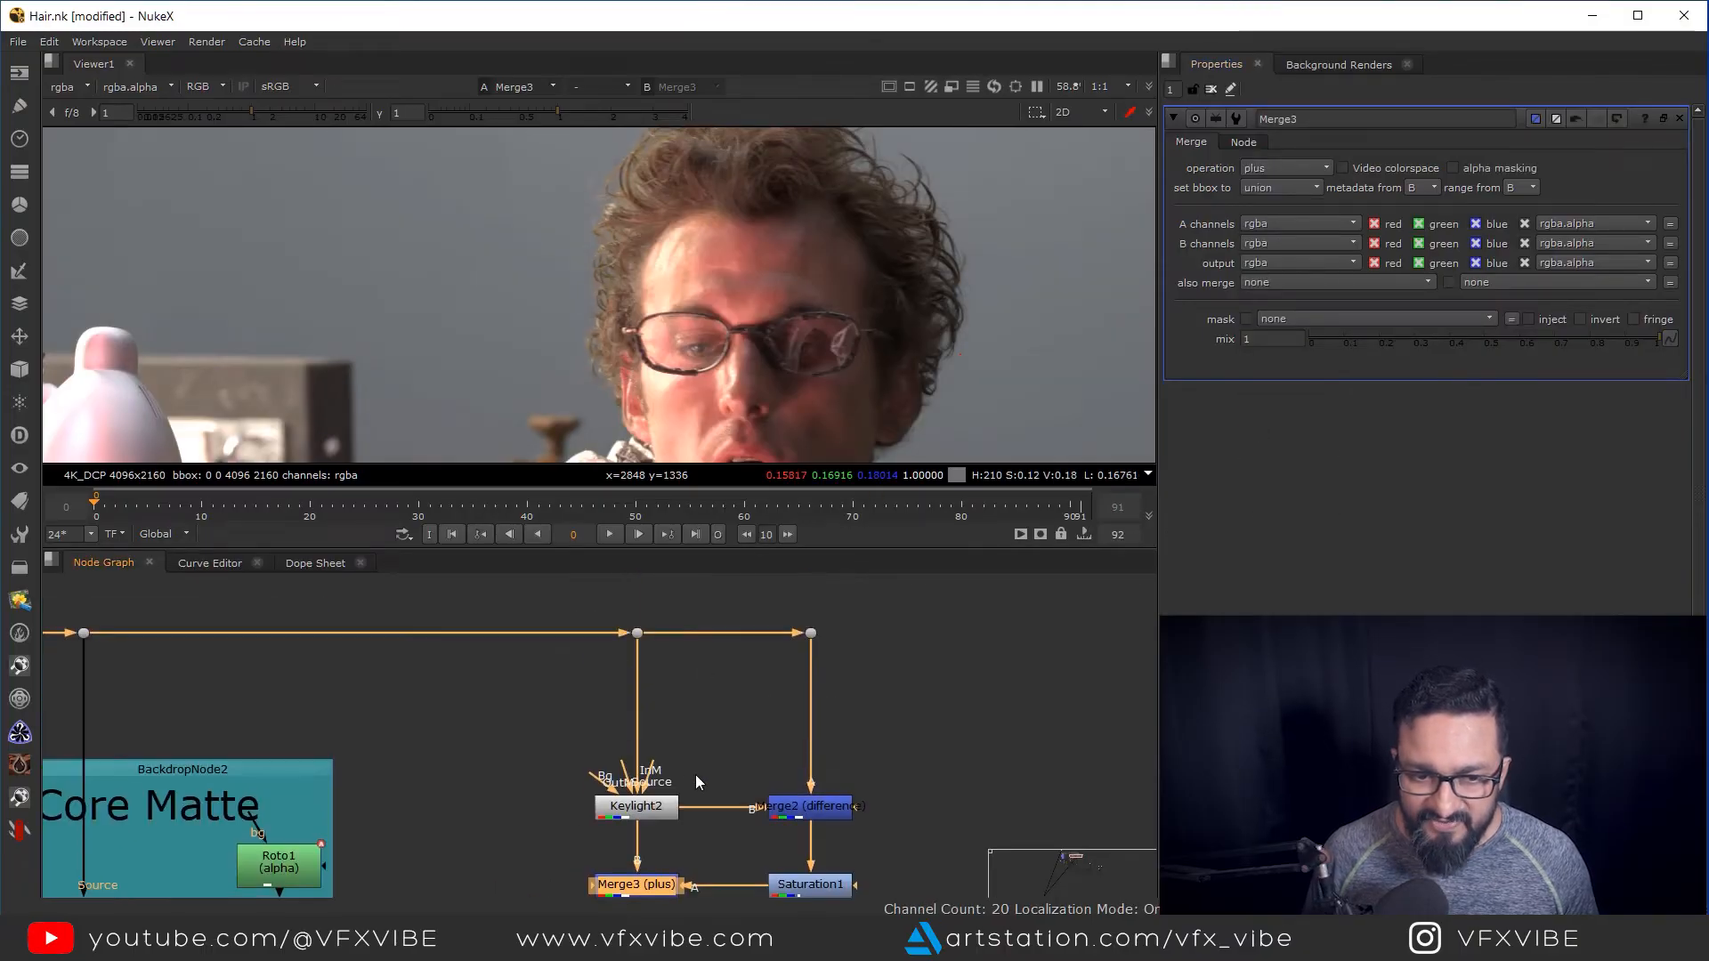
{"action": "scroll", "coordinate": [681, 773], "scroll_direction": "down", "scroll_amount": 3}
{"action": "left_click", "coordinate": [649, 796]}
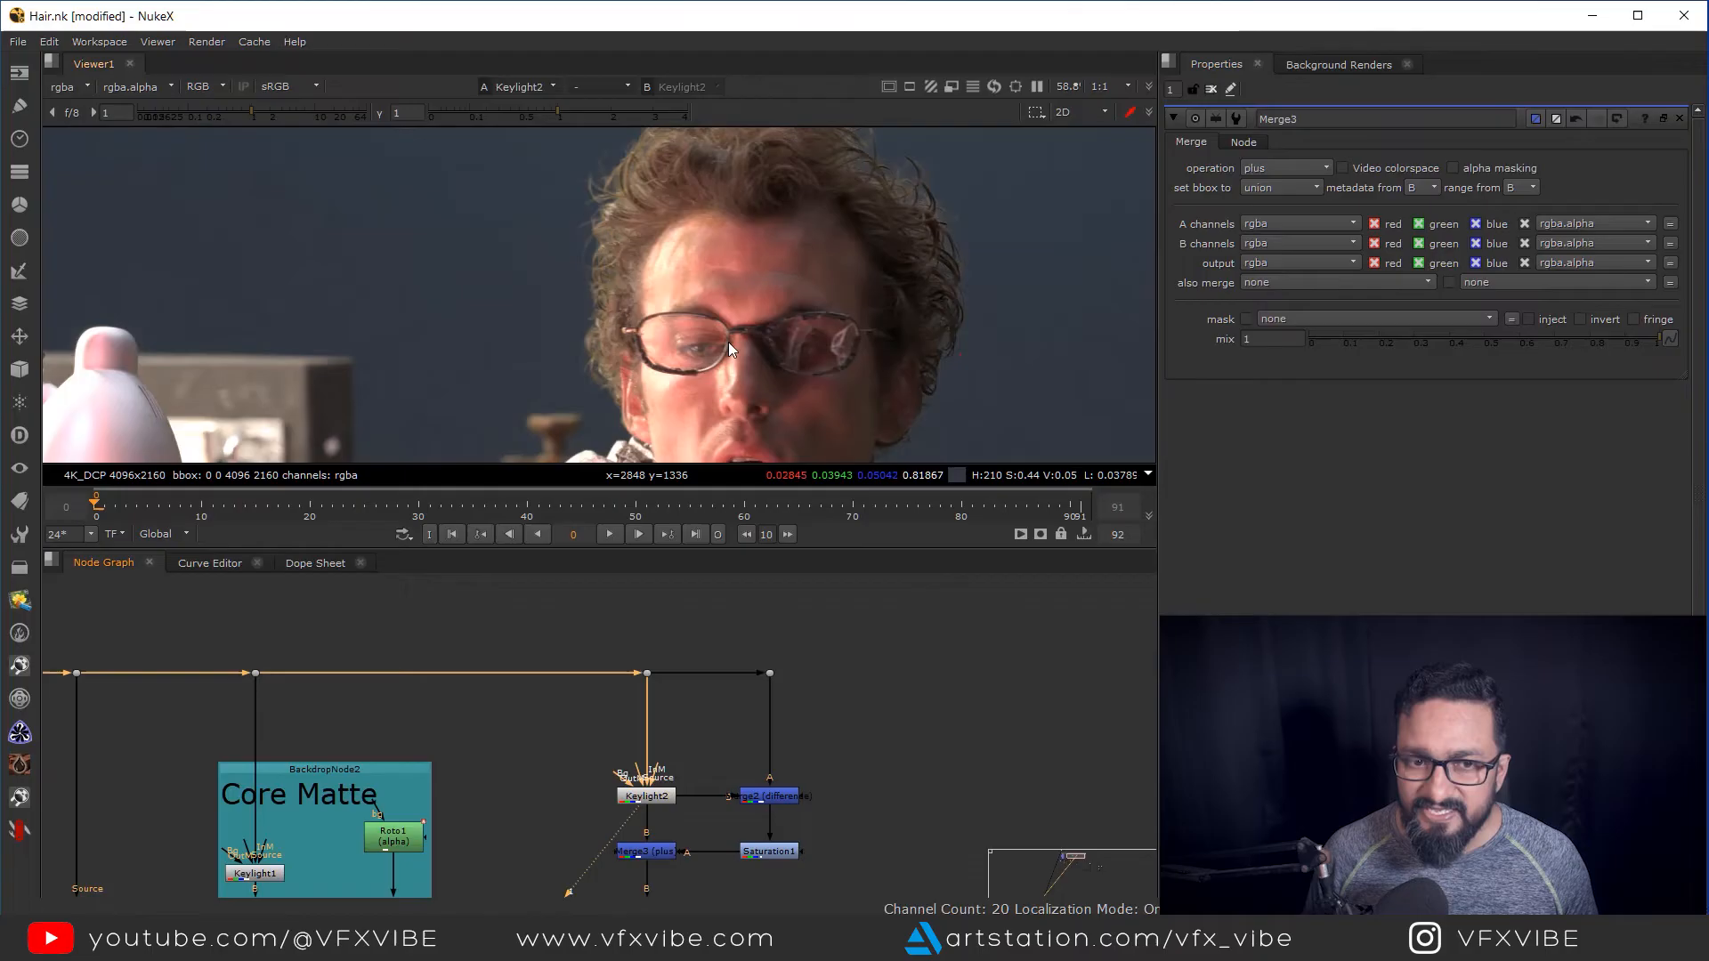
{"action": "key", "text": "1"}
{"action": "left_click_drag", "start_coordinate": [772, 210], "coordinate": [1067, 243]}
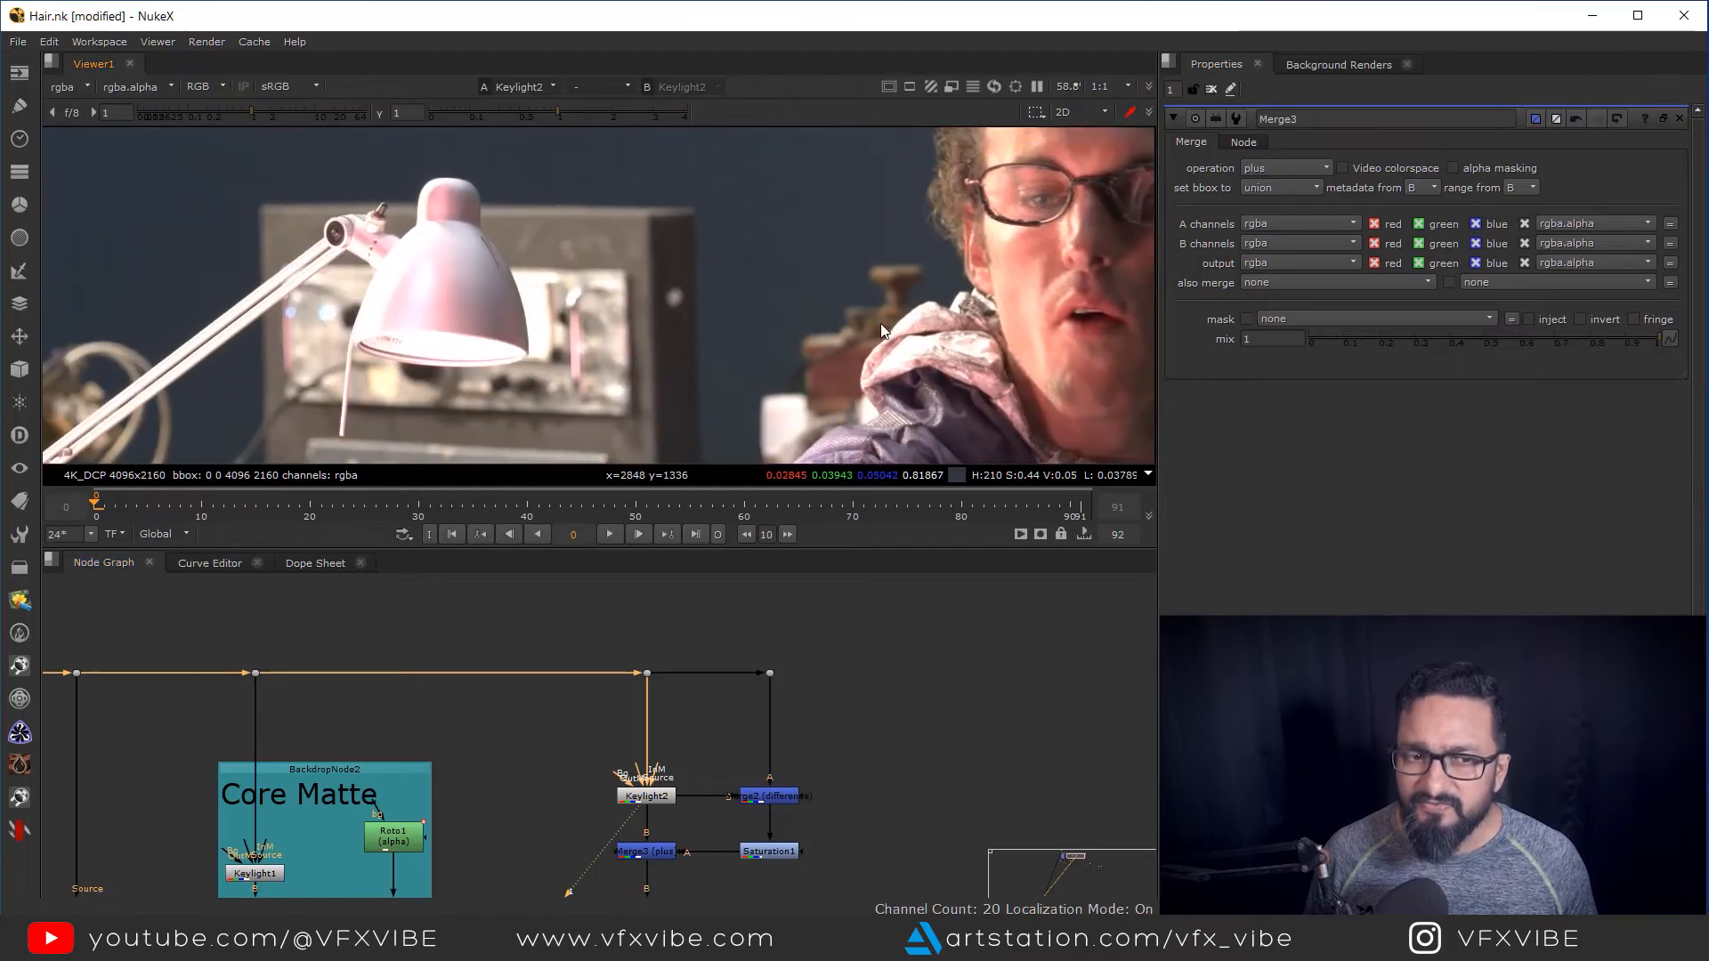
{"action": "left_click", "coordinate": [760, 795]}
{"action": "key", "text": "1"}
{"action": "left_click_drag", "start_coordinate": [803, 847], "coordinate": [805, 774]}
{"action": "left_click", "coordinate": [776, 782]}
{"action": "key", "text": "1"}
Load Keylight2 and Merge3 into separate viewer inputs and switch between them to compare luminance around the lamp
{"action": "left_click", "coordinate": [707, 806]}
{"action": "left_click", "coordinate": [648, 781]}
{"action": "key", "text": "2"}
{"action": "left_click", "coordinate": [660, 582]}
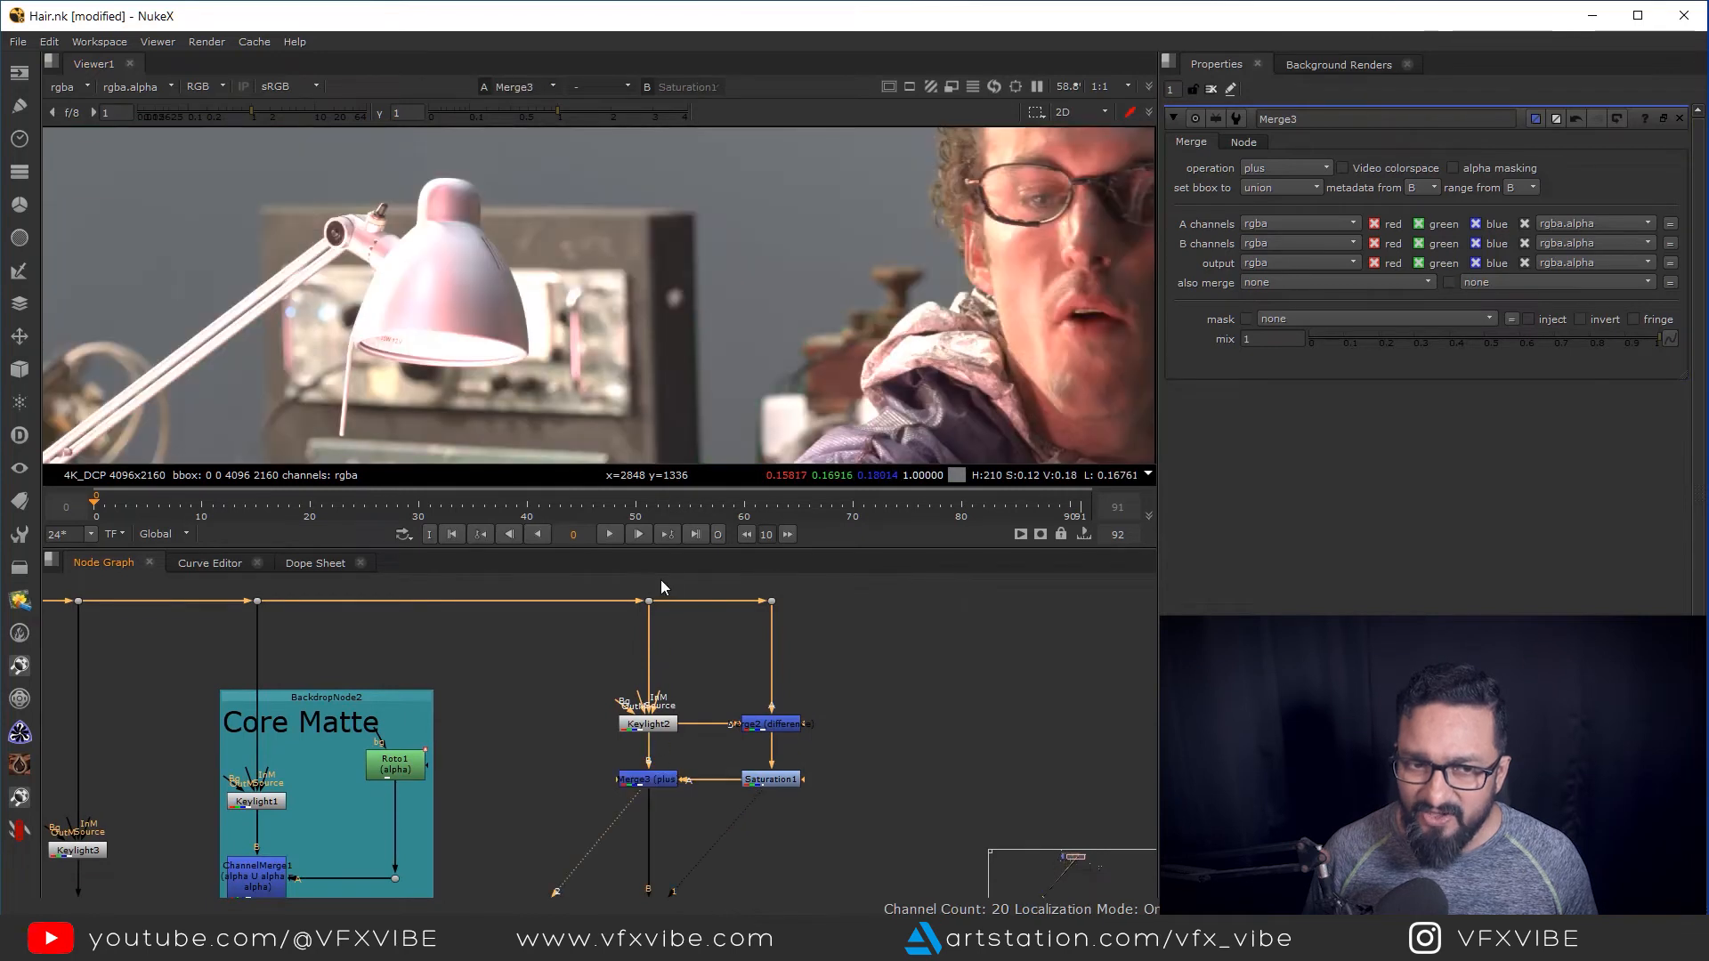
{"action": "left_click", "coordinate": [648, 727]}
{"action": "key", "text": "1"}
{"action": "left_click", "coordinate": [657, 753]}
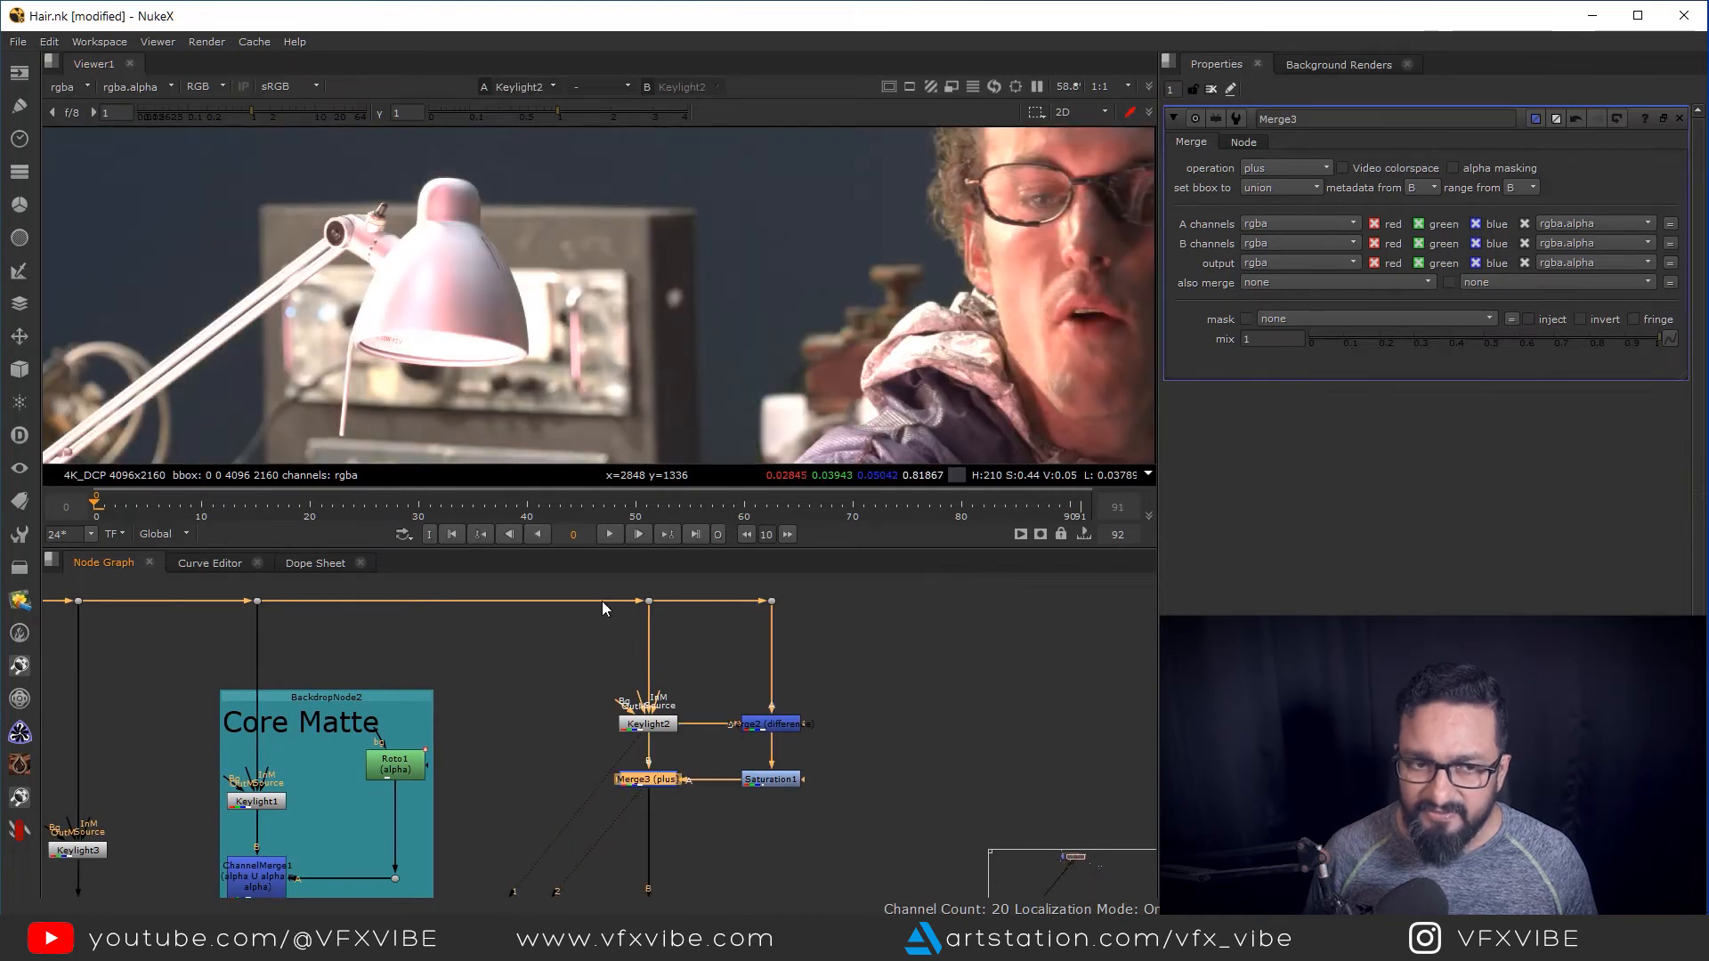
{"action": "scroll", "coordinate": [557, 398], "scroll_direction": "up", "scroll_amount": 5}
{"action": "key", "text": "2"}
{"action": "key", "text": "1"}
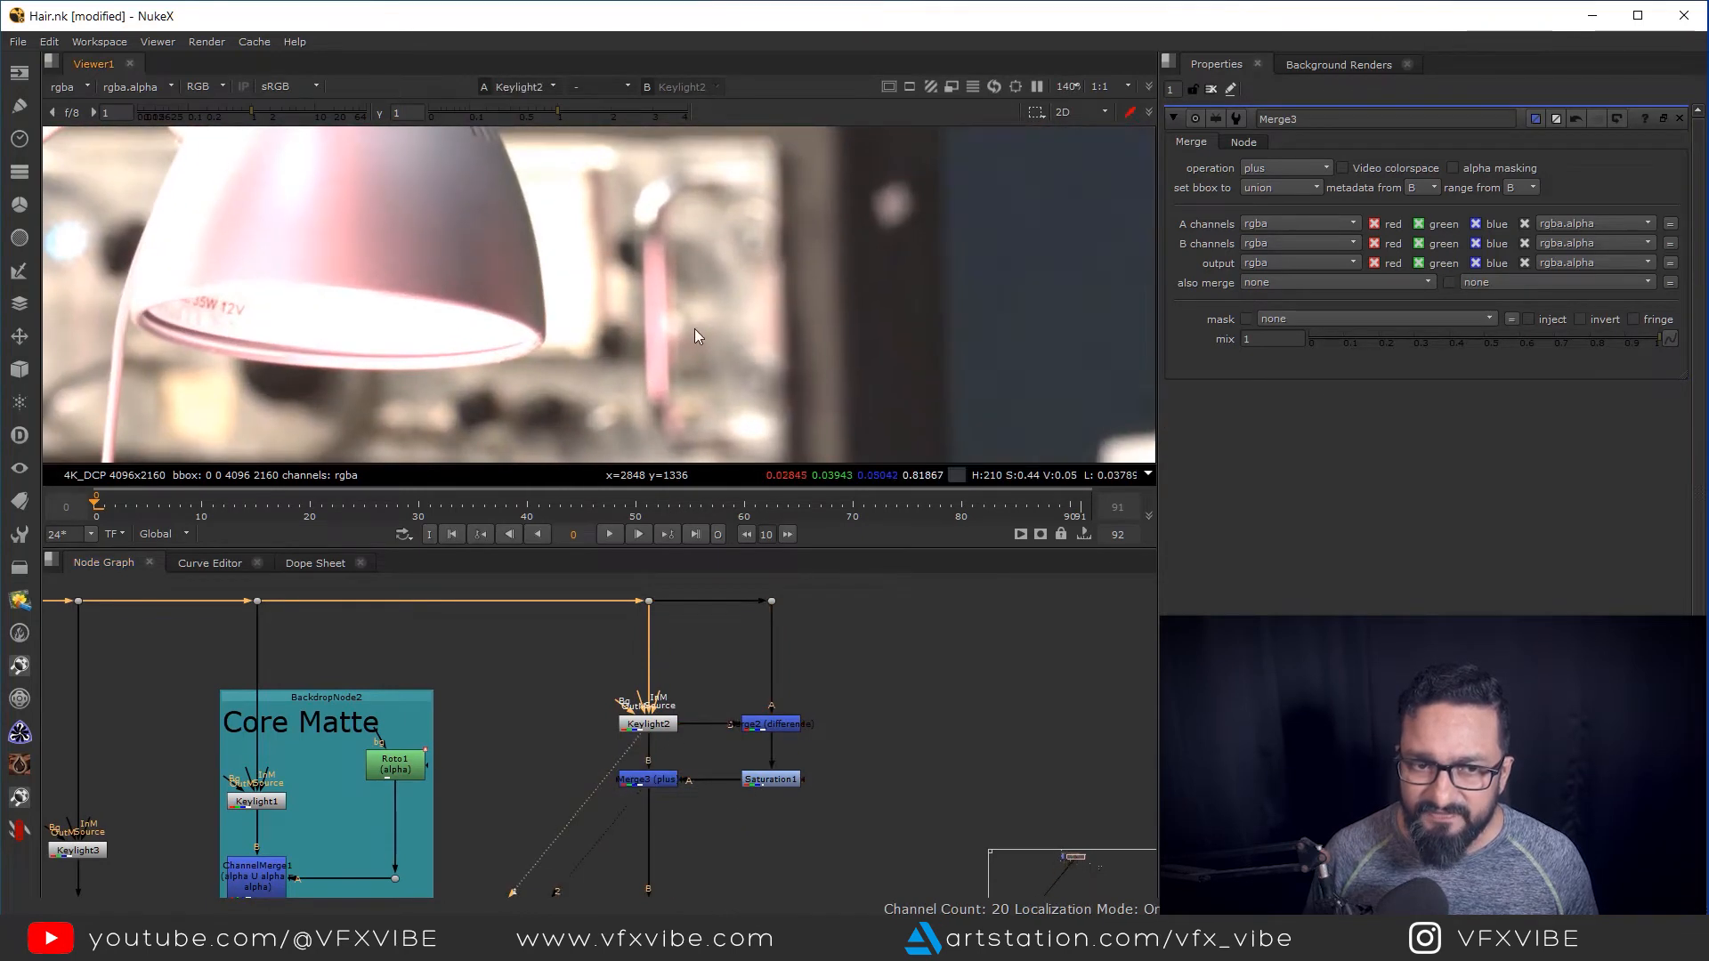
{"action": "key", "text": "2"}
{"action": "scroll", "coordinate": [757, 739], "scroll_direction": "down", "scroll_amount": 3}
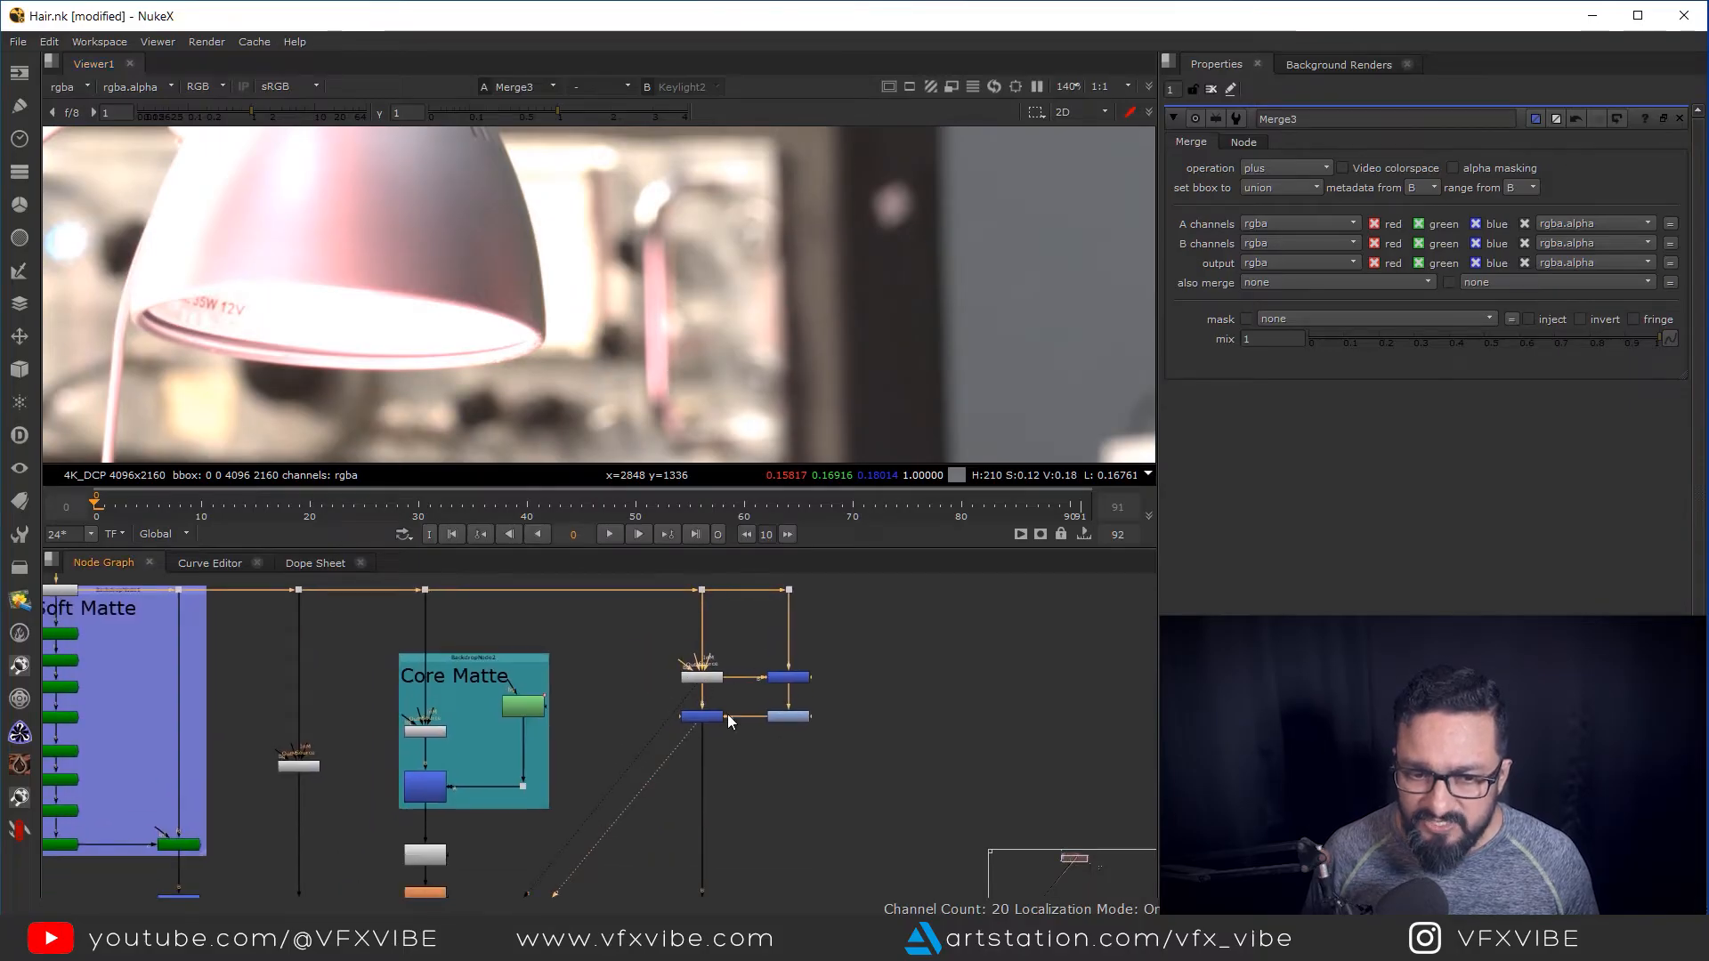
Add a backdrop labelled "Luma Retention" around Merge2 and Saturation1
{"action": "left_click_drag", "start_coordinate": [630, 695], "coordinate": [826, 758]}
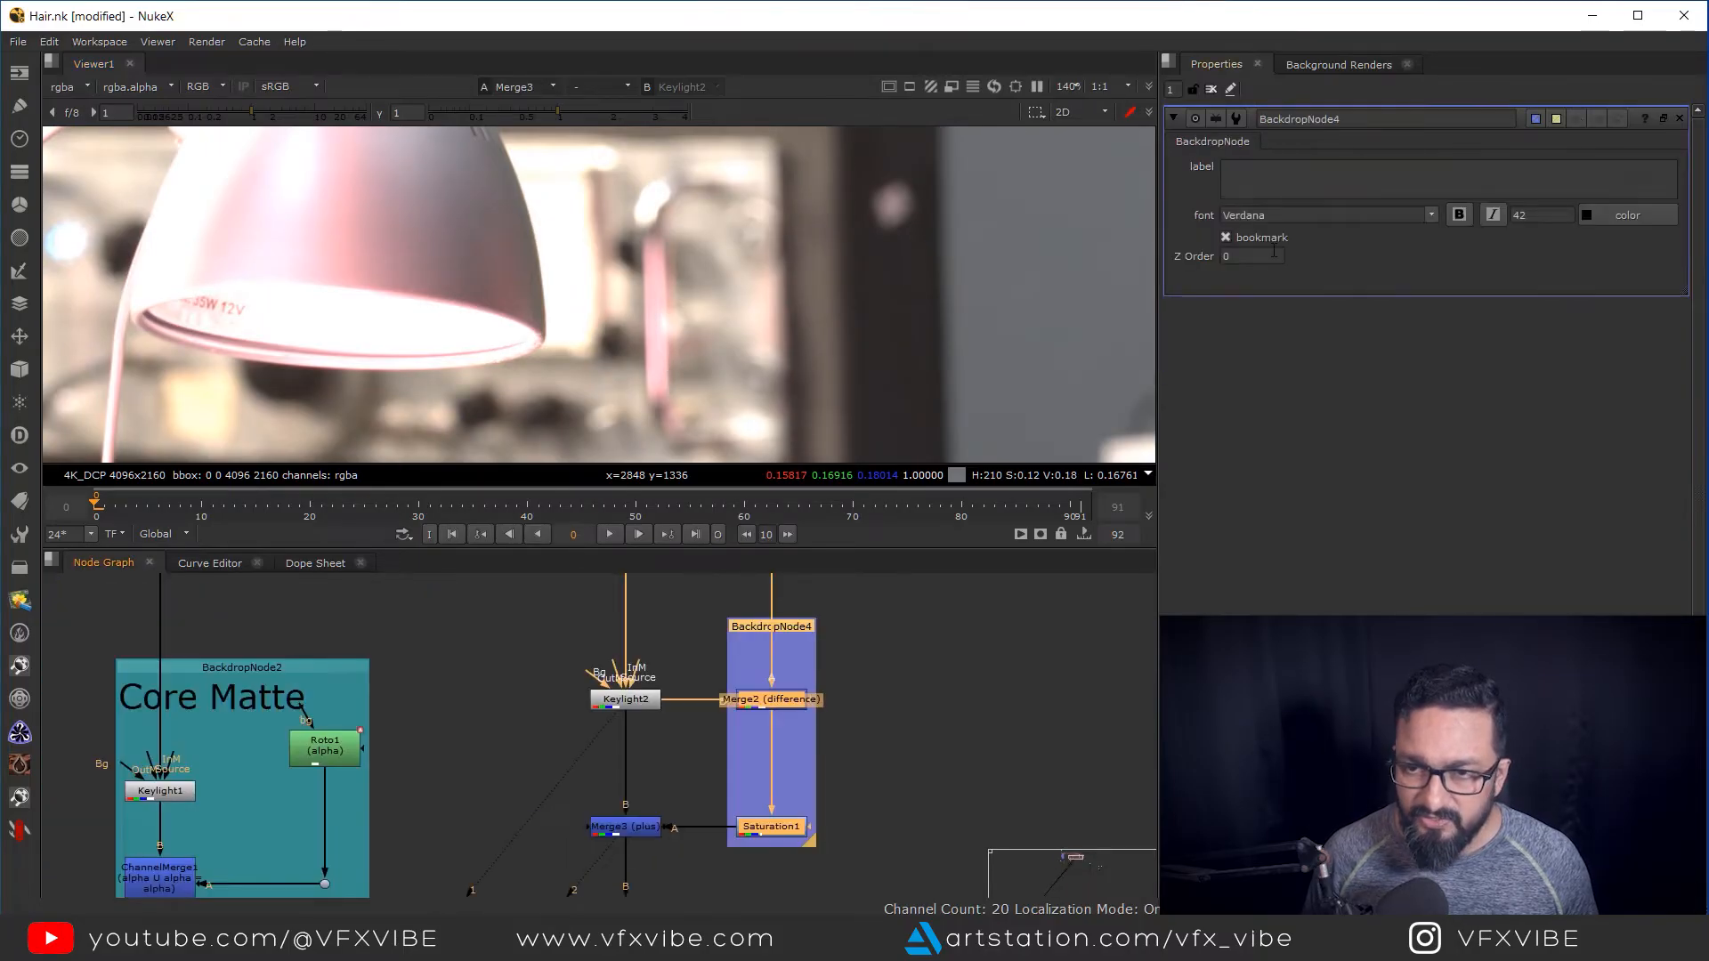
{"action": "type", "text": "Luma Retention"}
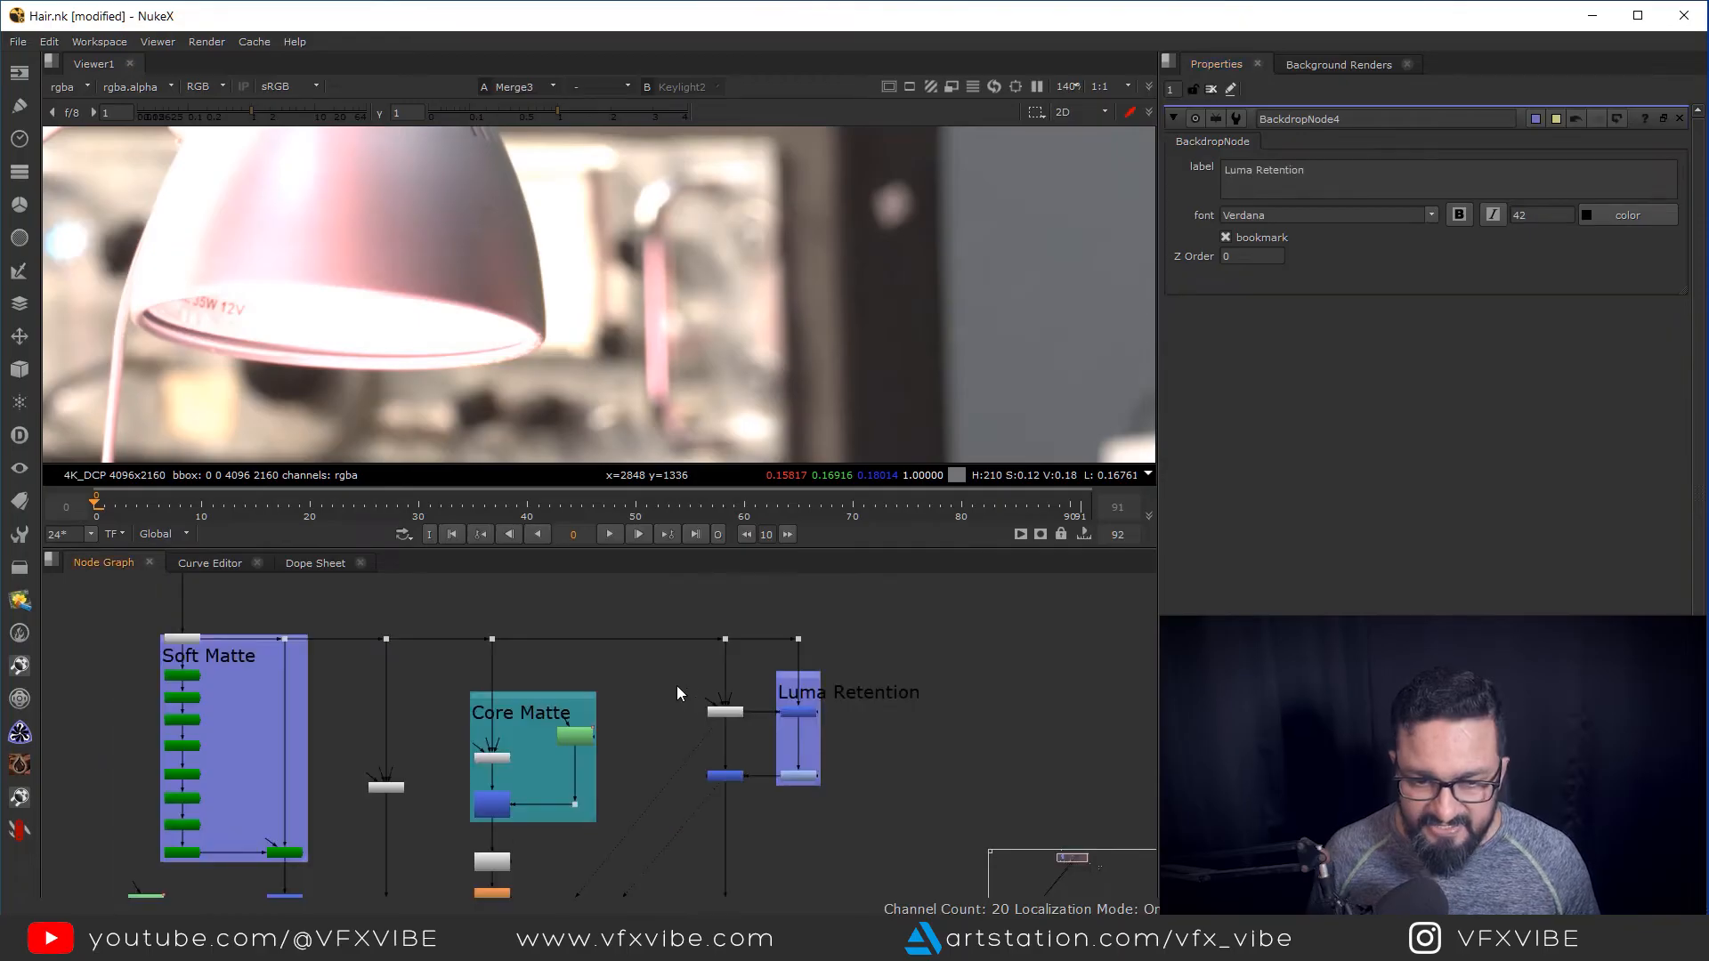
Add a larger backdrop labelled "Despill+Luma (Core Despill)" around Keylight2, Merge3 and the Luma Retention group, and enlarge it to fit its label
{"action": "left_click_drag", "start_coordinate": [677, 686], "coordinate": [816, 785]}
{"action": "left_click_drag", "start_coordinate": [693, 640], "coordinate": [716, 650]}
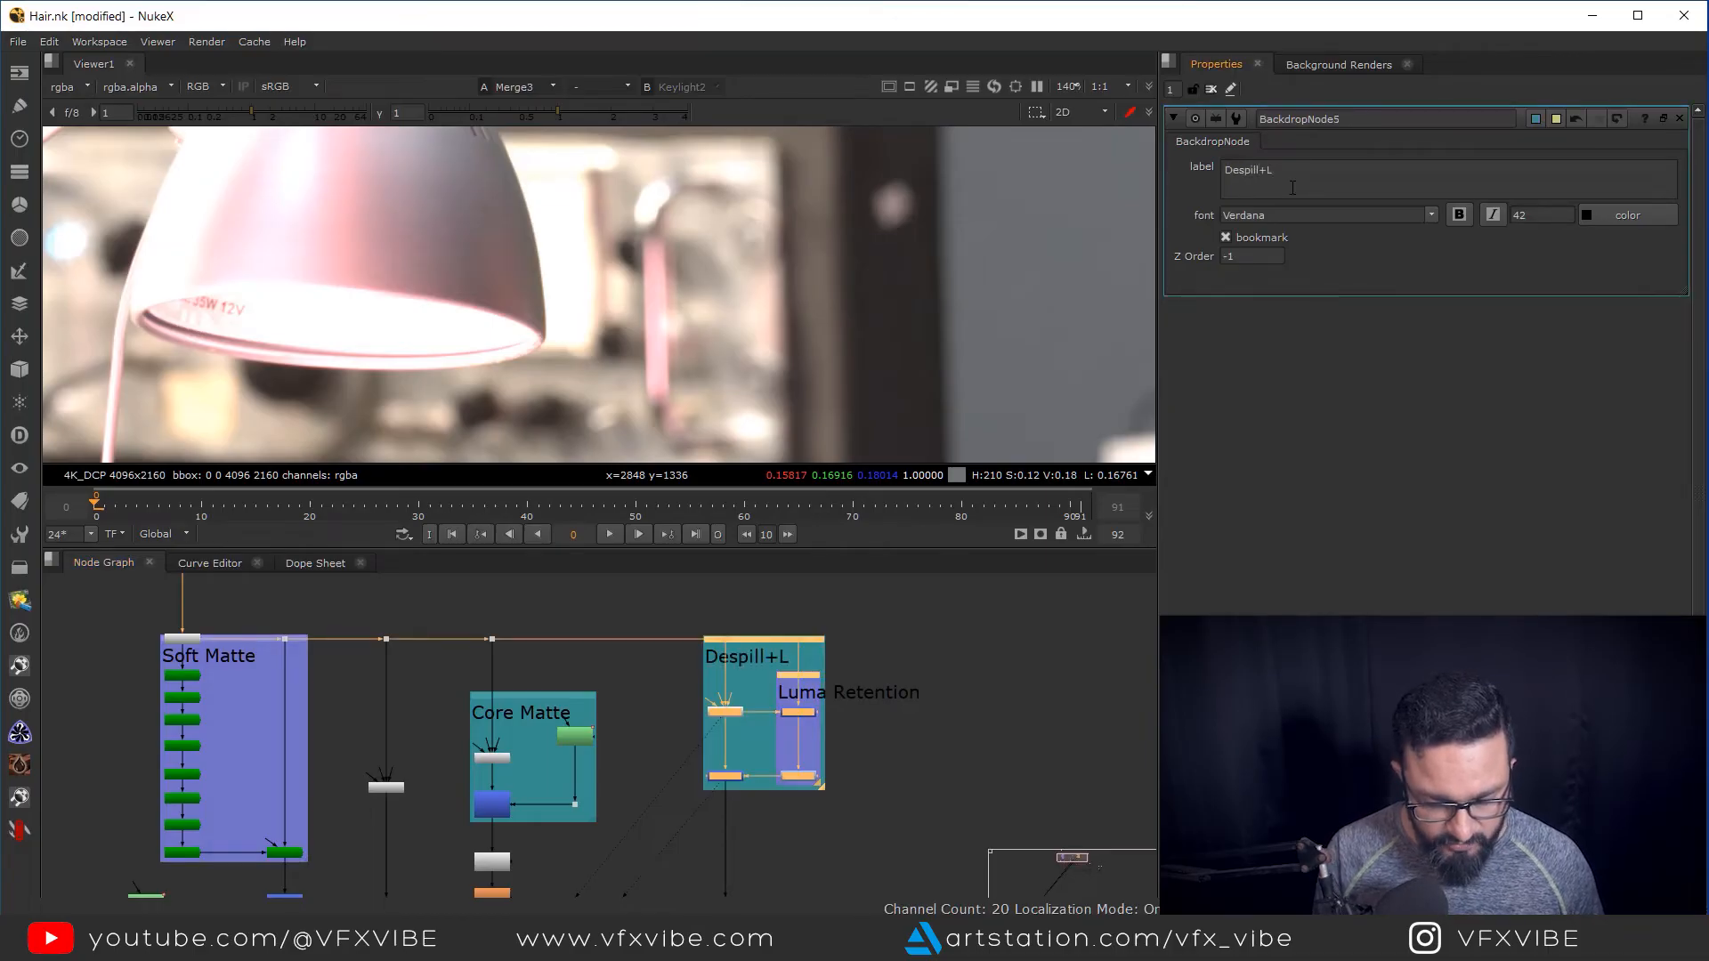
{"action": "type", "text": "a"}
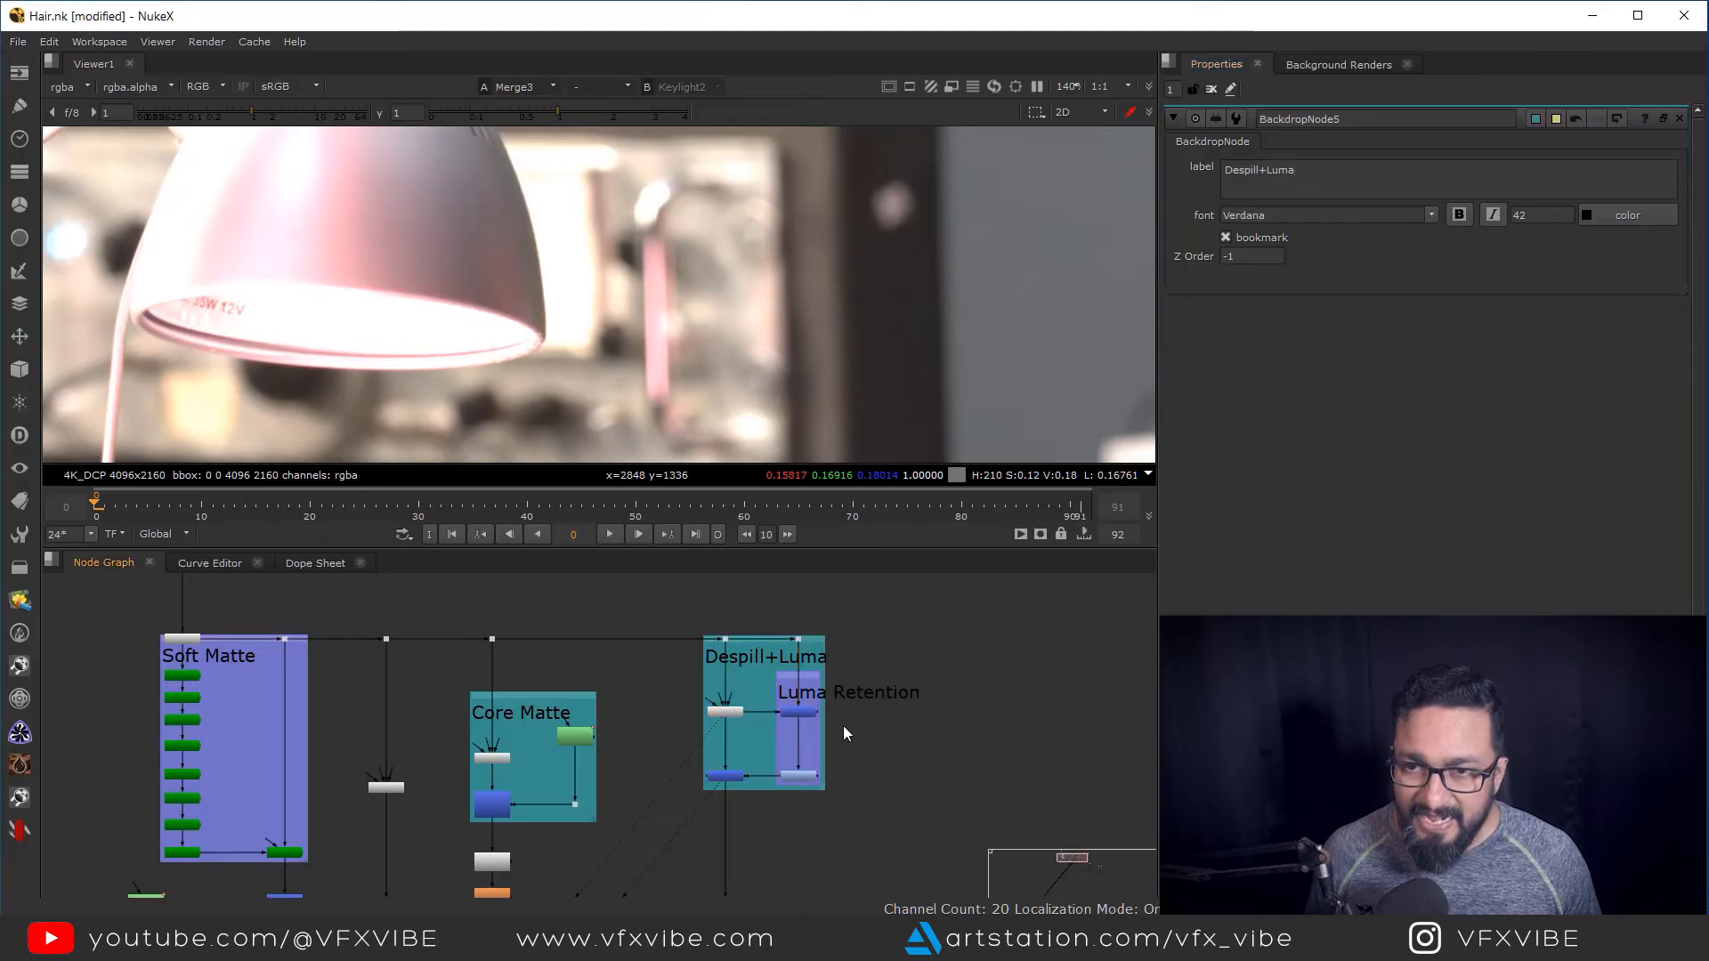
{"action": "left_click_drag", "start_coordinate": [821, 788], "coordinate": [900, 826]}
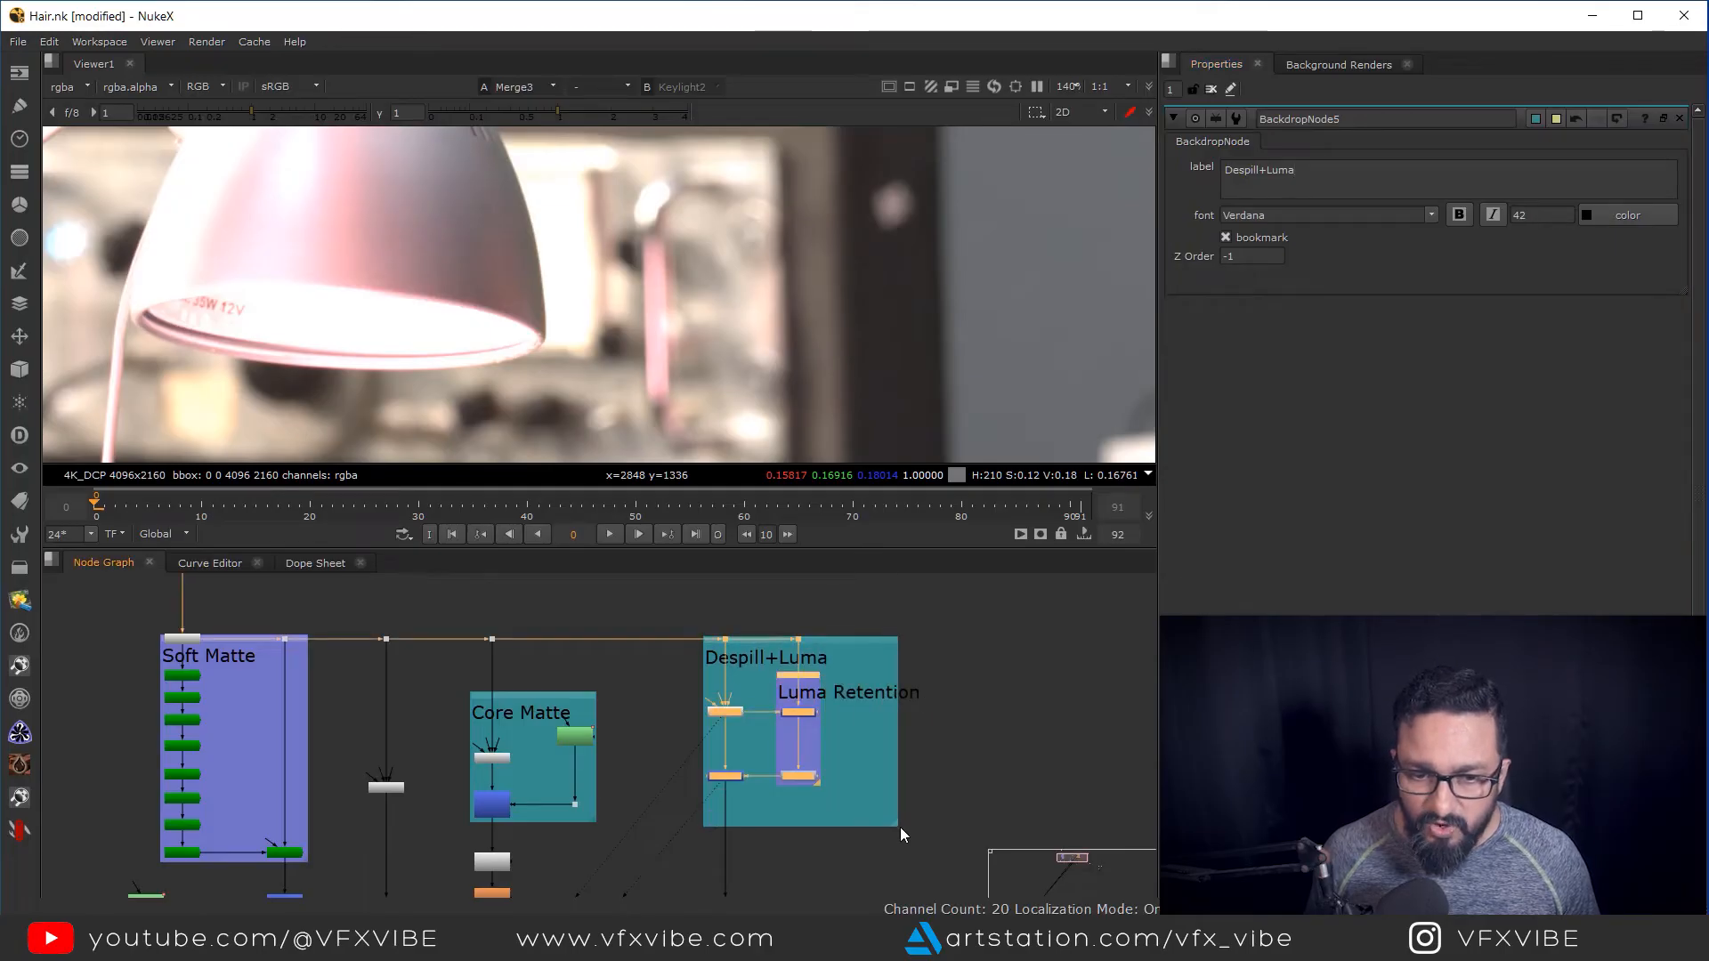
{"action": "left_click", "coordinate": [1316, 178]}
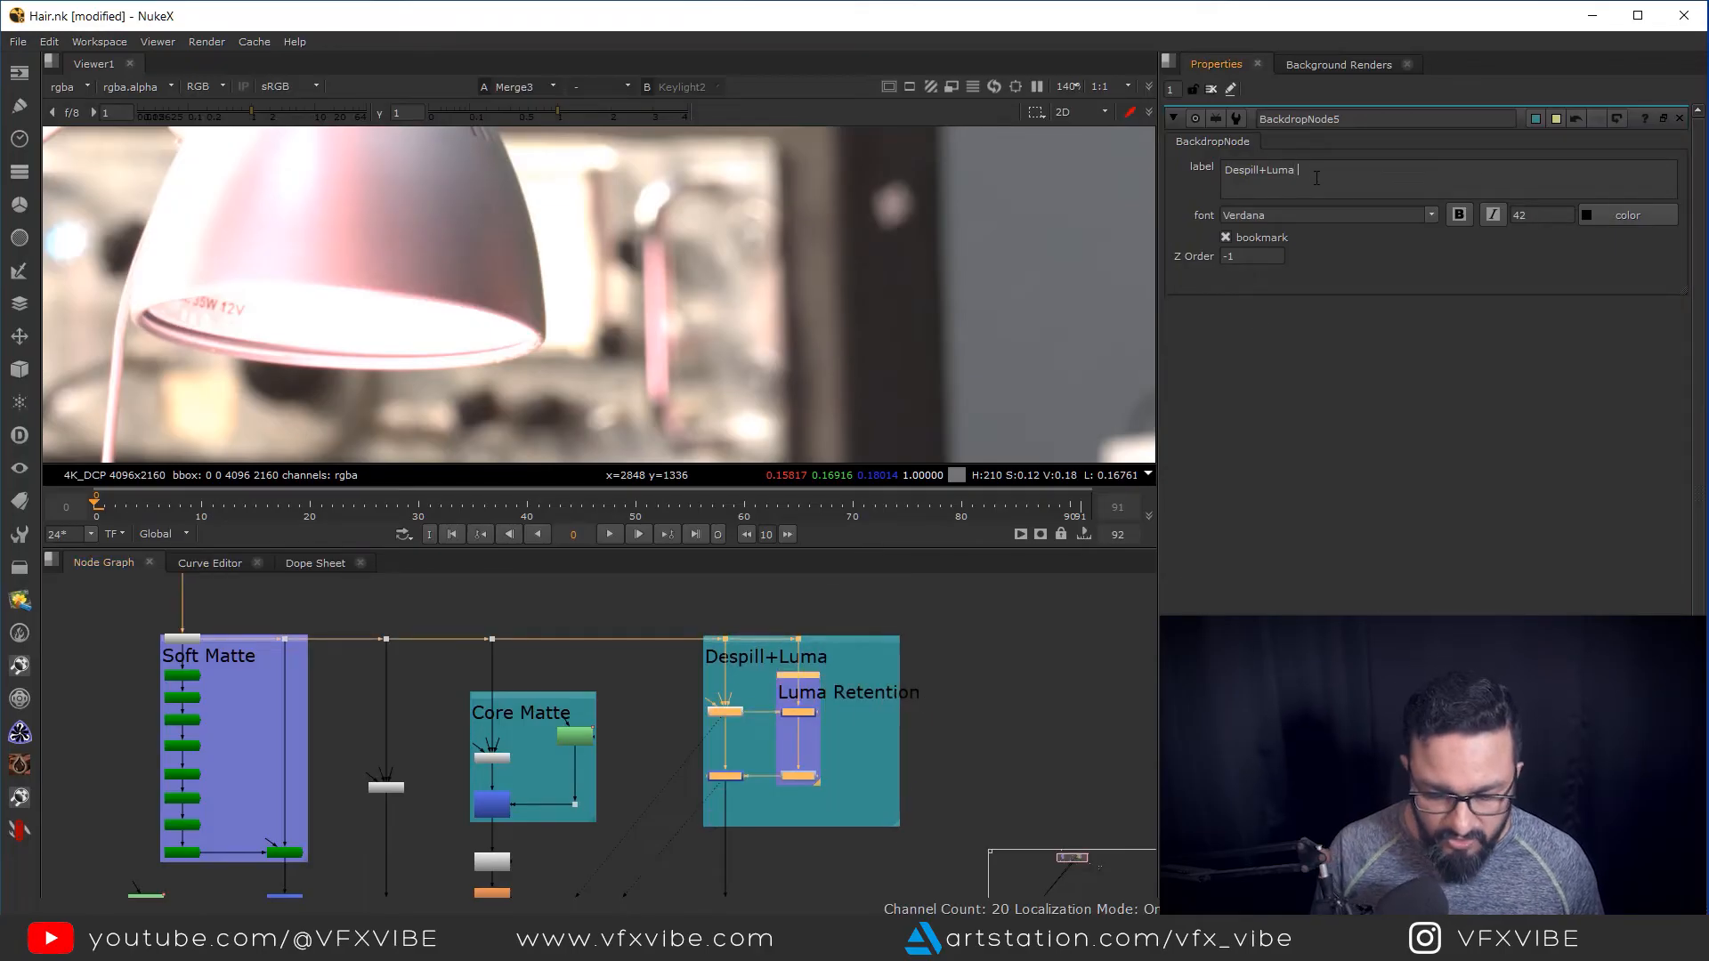
{"action": "type", "text": "("}
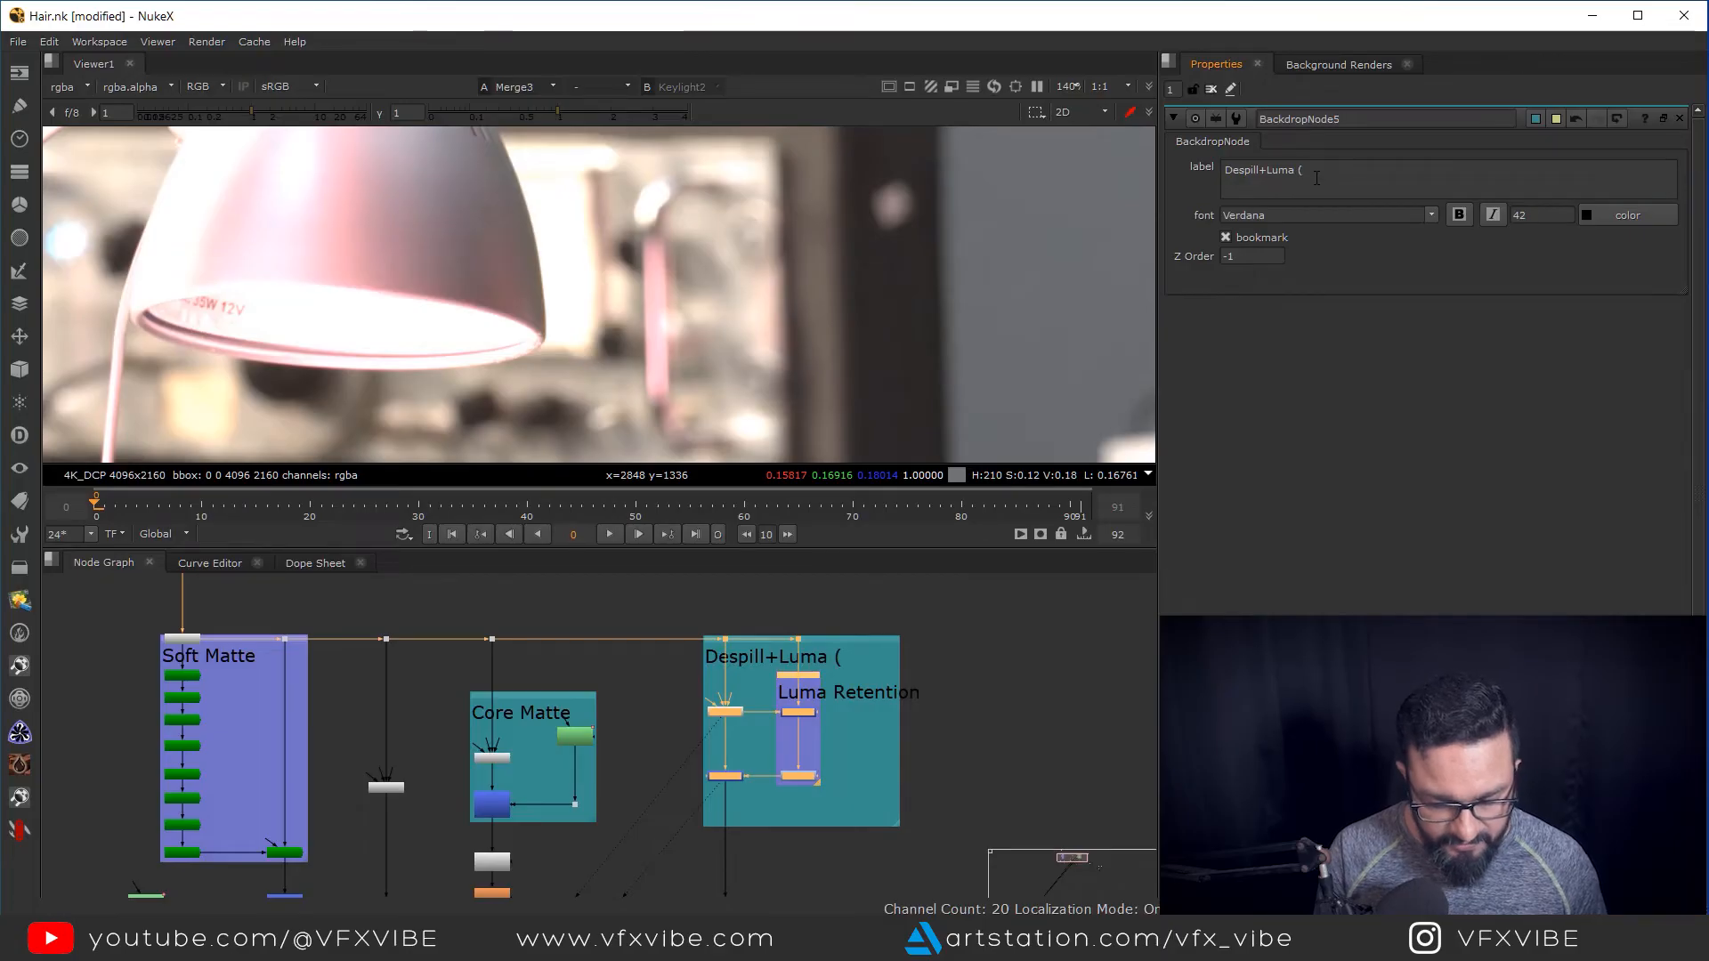
{"action": "type", "text": "Cure Despill)"}
{"action": "left_click_drag", "start_coordinate": [898, 823], "coordinate": [986, 847]}
Review the whole node tree and view the original plate from the Dot above Keylight2, examining the subject and lamp
{"action": "scroll", "coordinate": [838, 766], "scroll_direction": "down", "scroll_amount": 2}
{"action": "scroll", "coordinate": [839, 766], "scroll_direction": "down", "scroll_amount": 2}
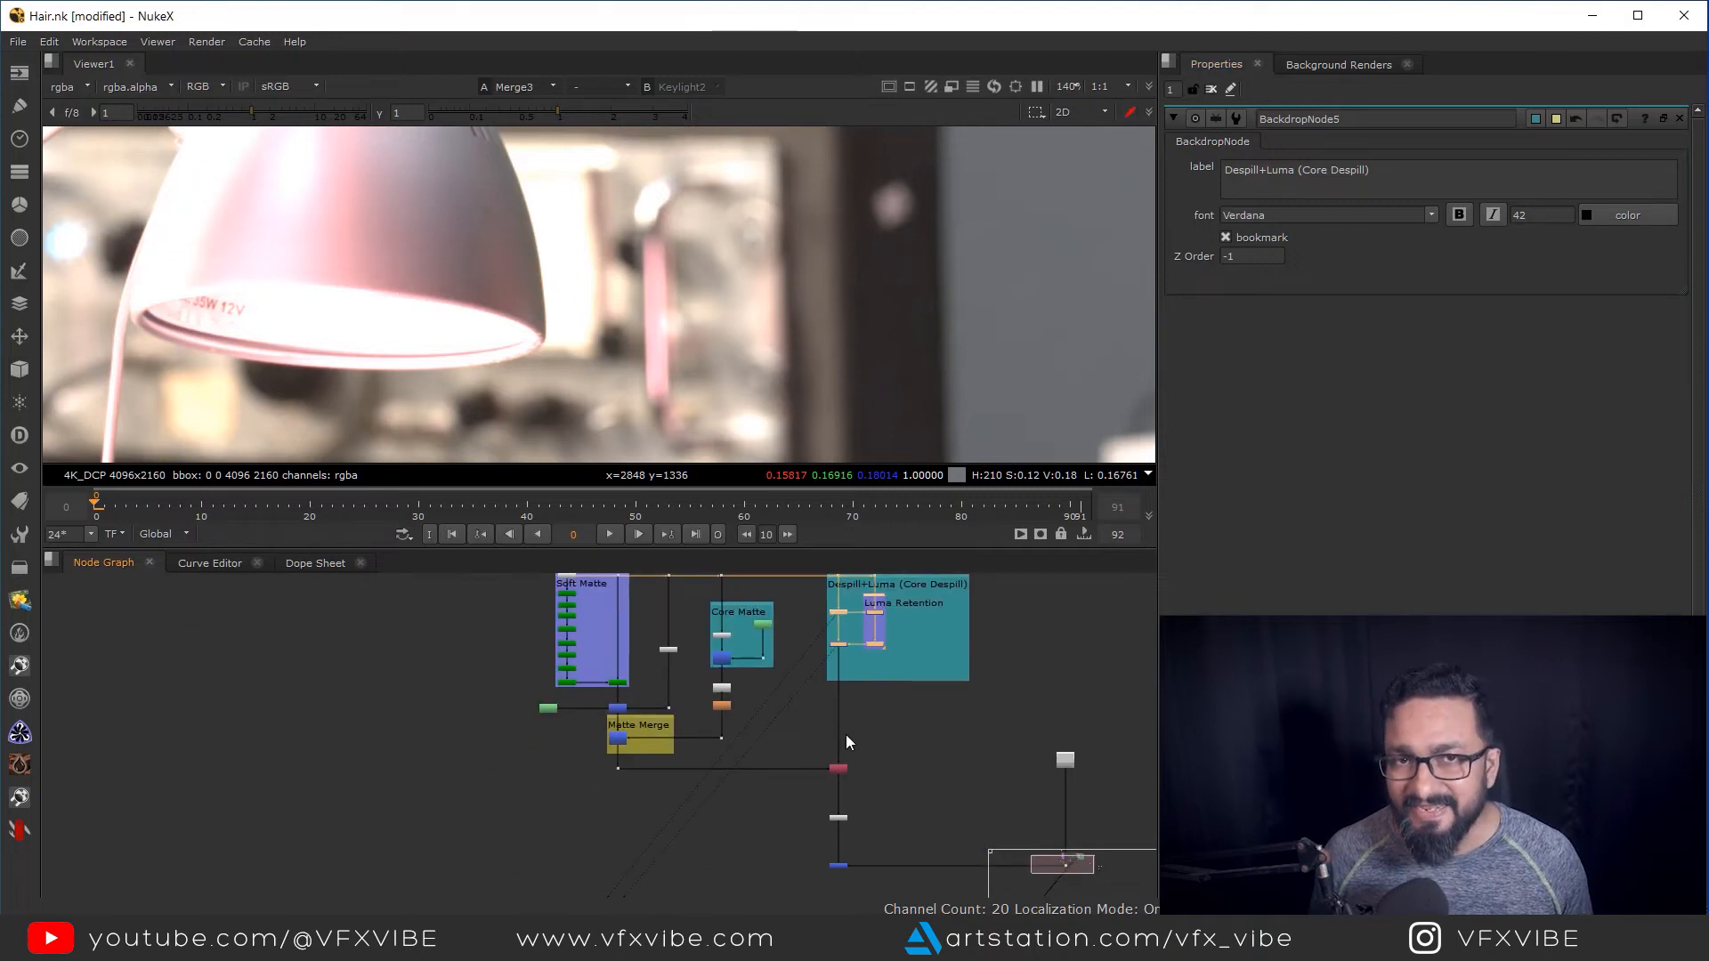
{"action": "left_click_drag", "start_coordinate": [904, 731], "coordinate": [876, 811]}
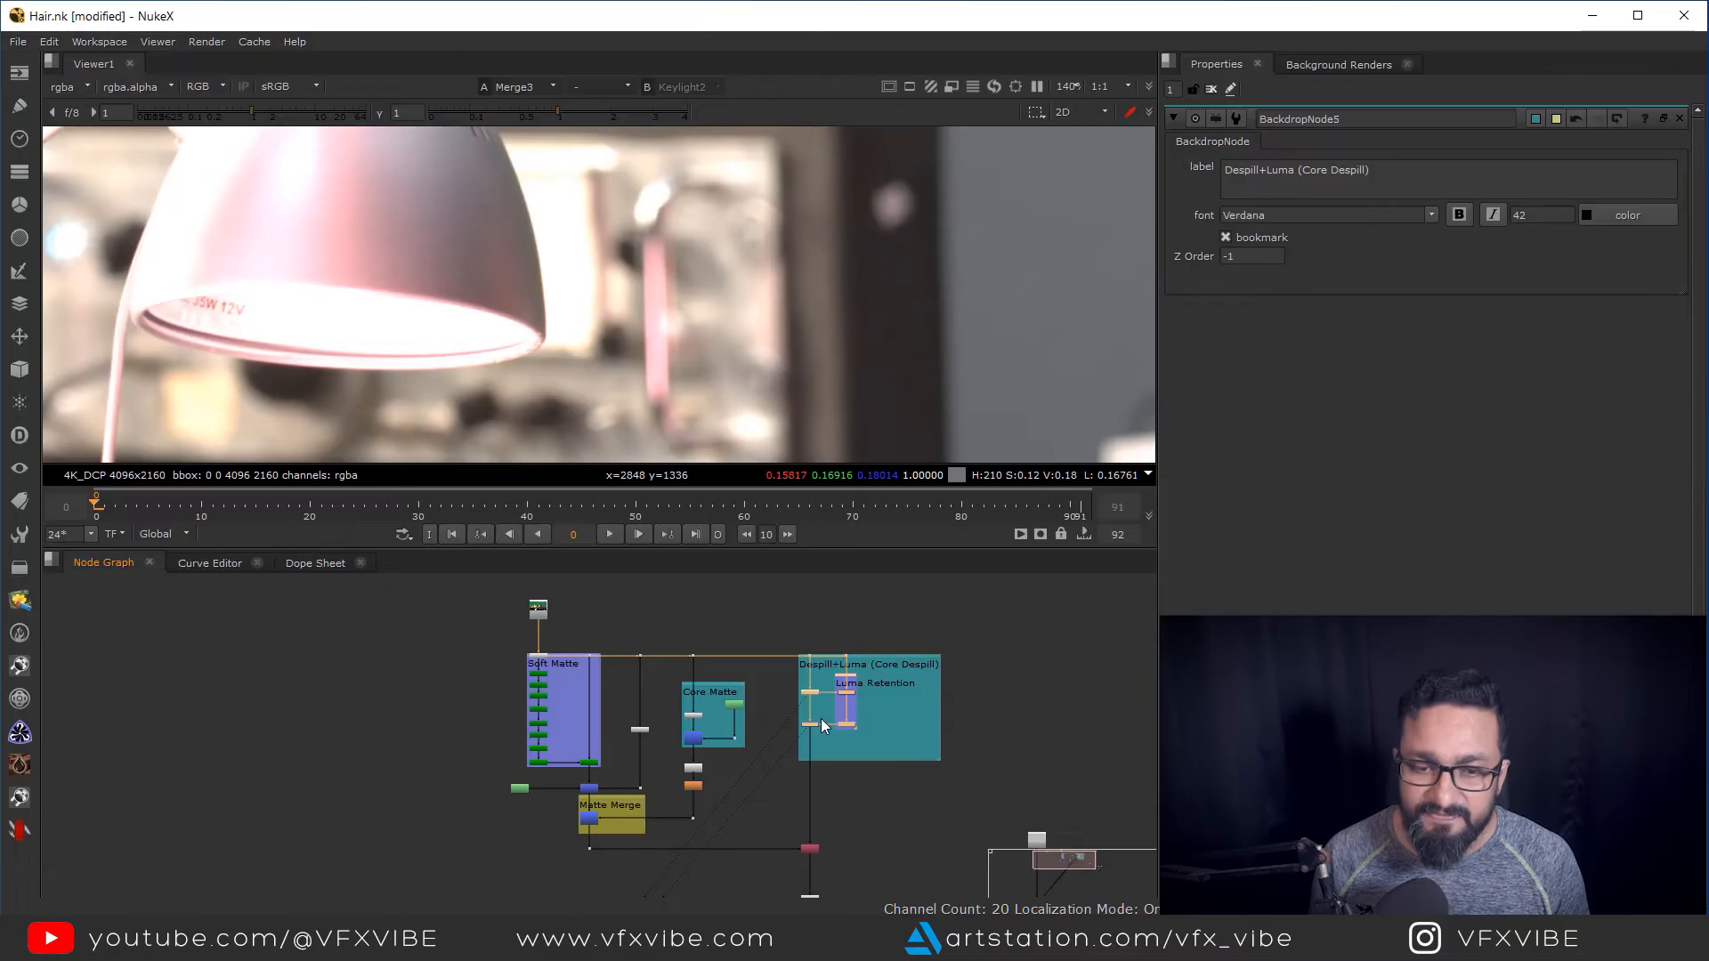
{"action": "scroll", "coordinate": [895, 692], "scroll_direction": "up", "scroll_amount": 5}
{"action": "left_click", "coordinate": [792, 629]}
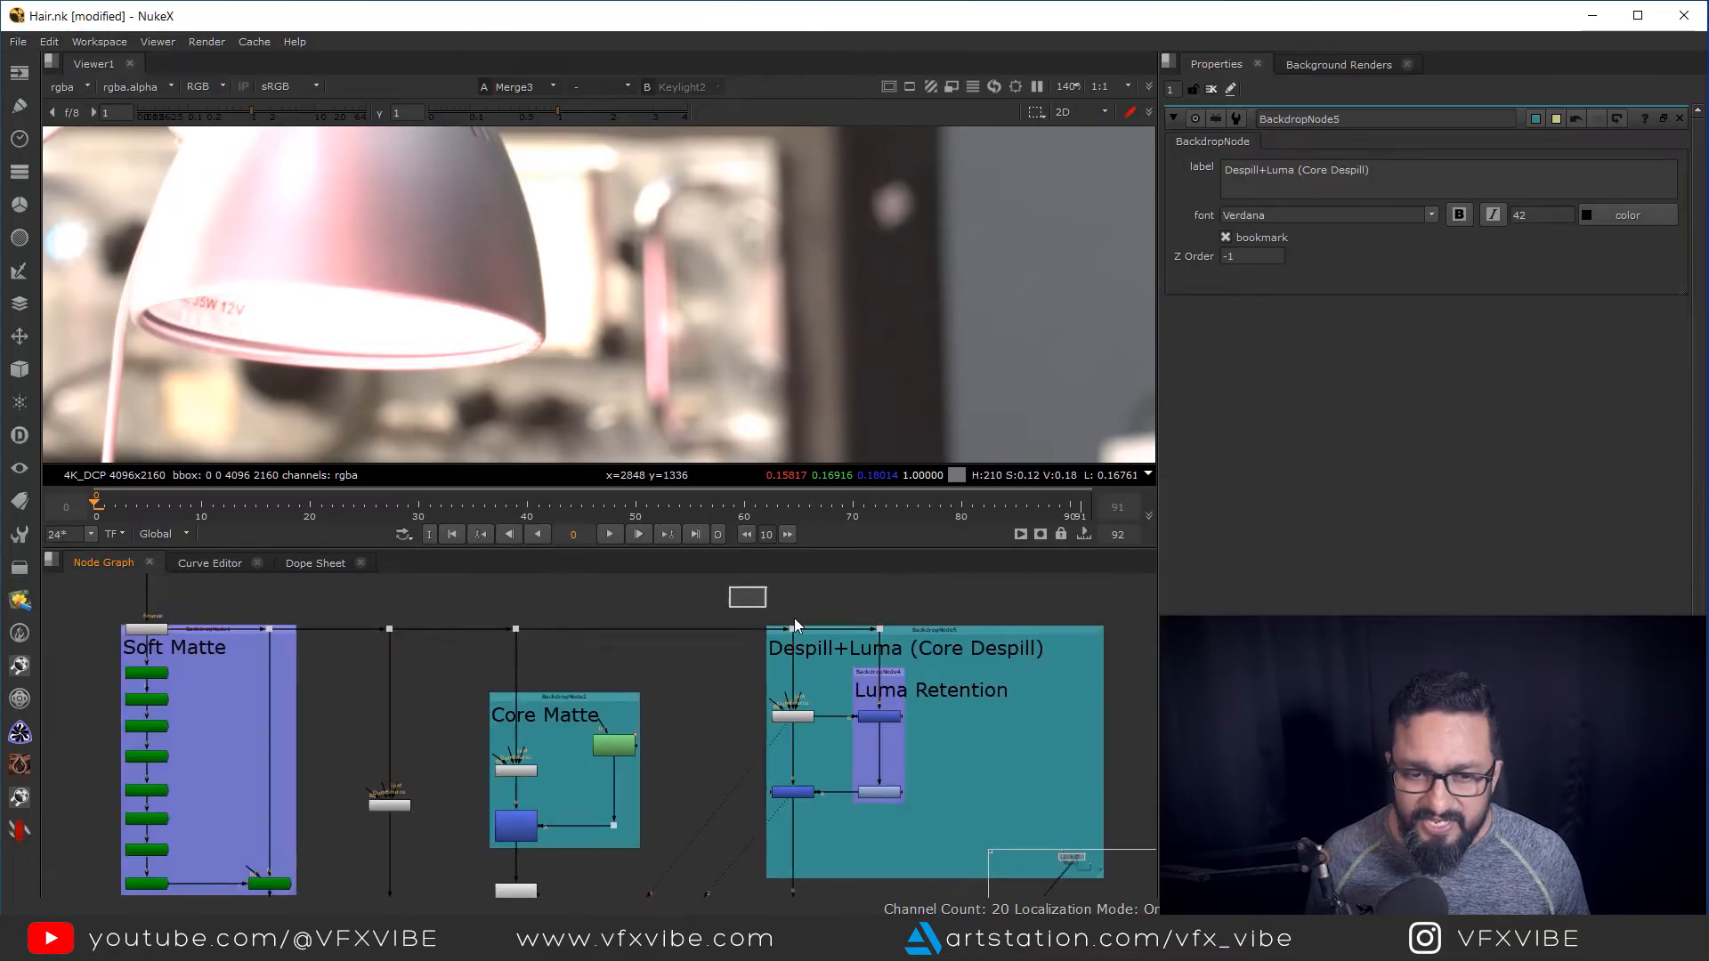
{"action": "key", "text": "1"}
{"action": "key", "text": "f"}
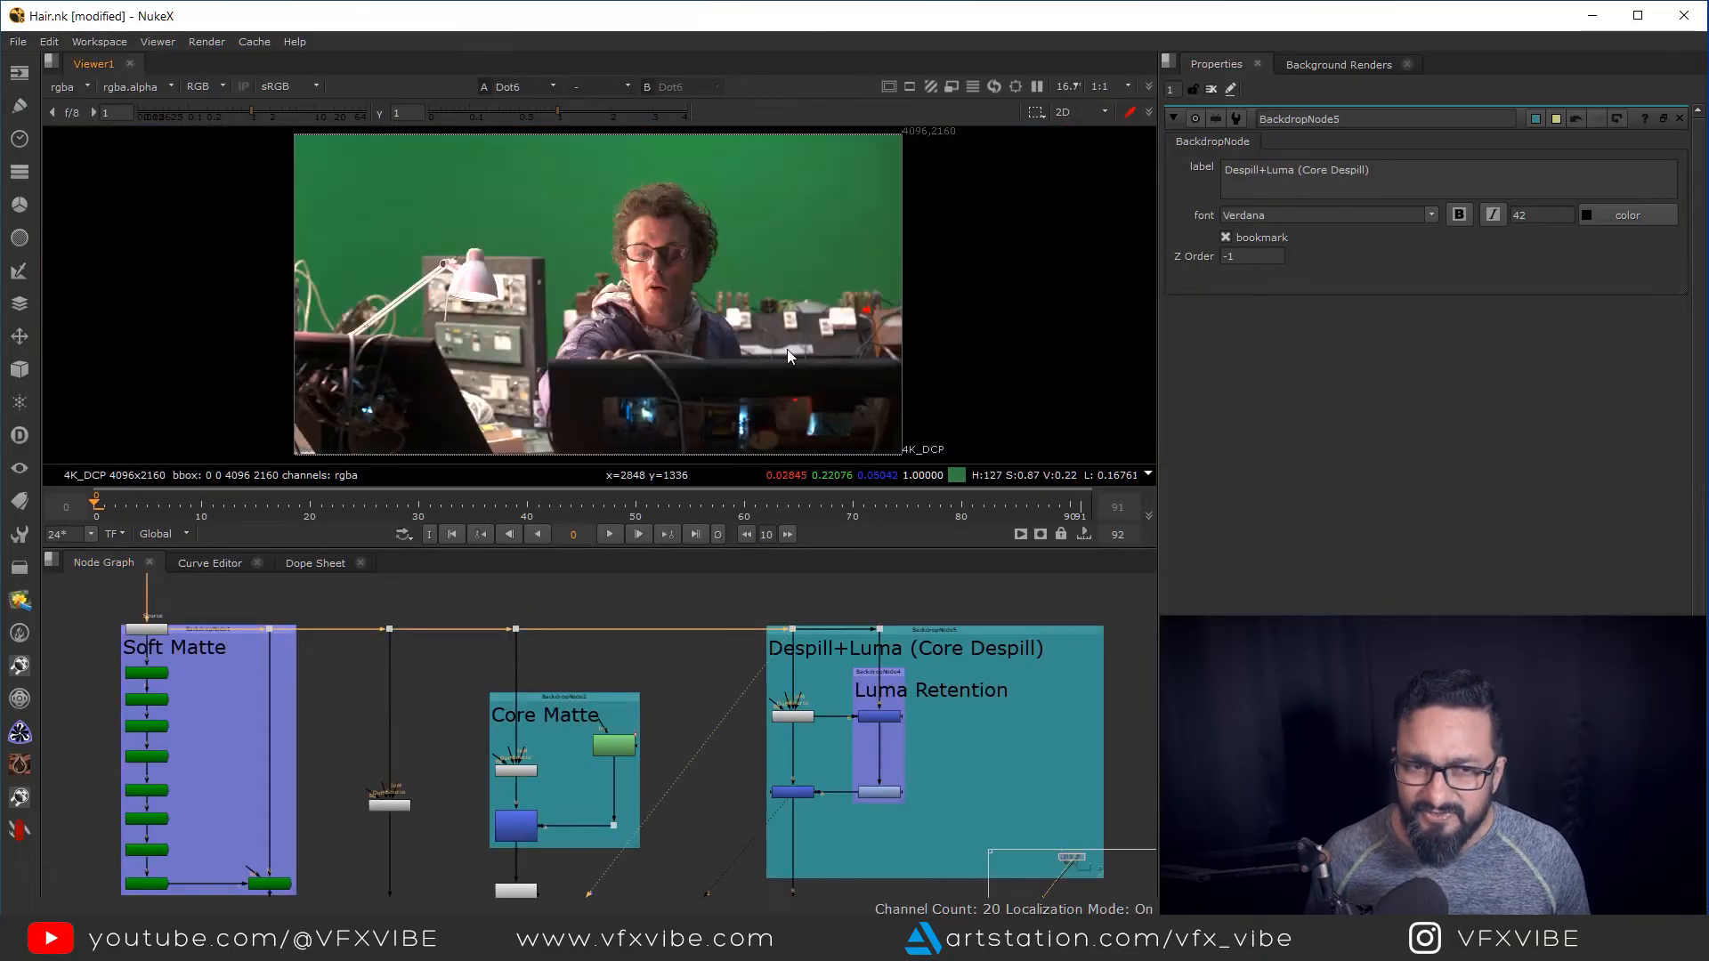
{"action": "scroll", "coordinate": [584, 245], "scroll_direction": "up", "scroll_amount": 5}
{"action": "scroll", "coordinate": [751, 323], "scroll_direction": "down", "scroll_amount": 3}
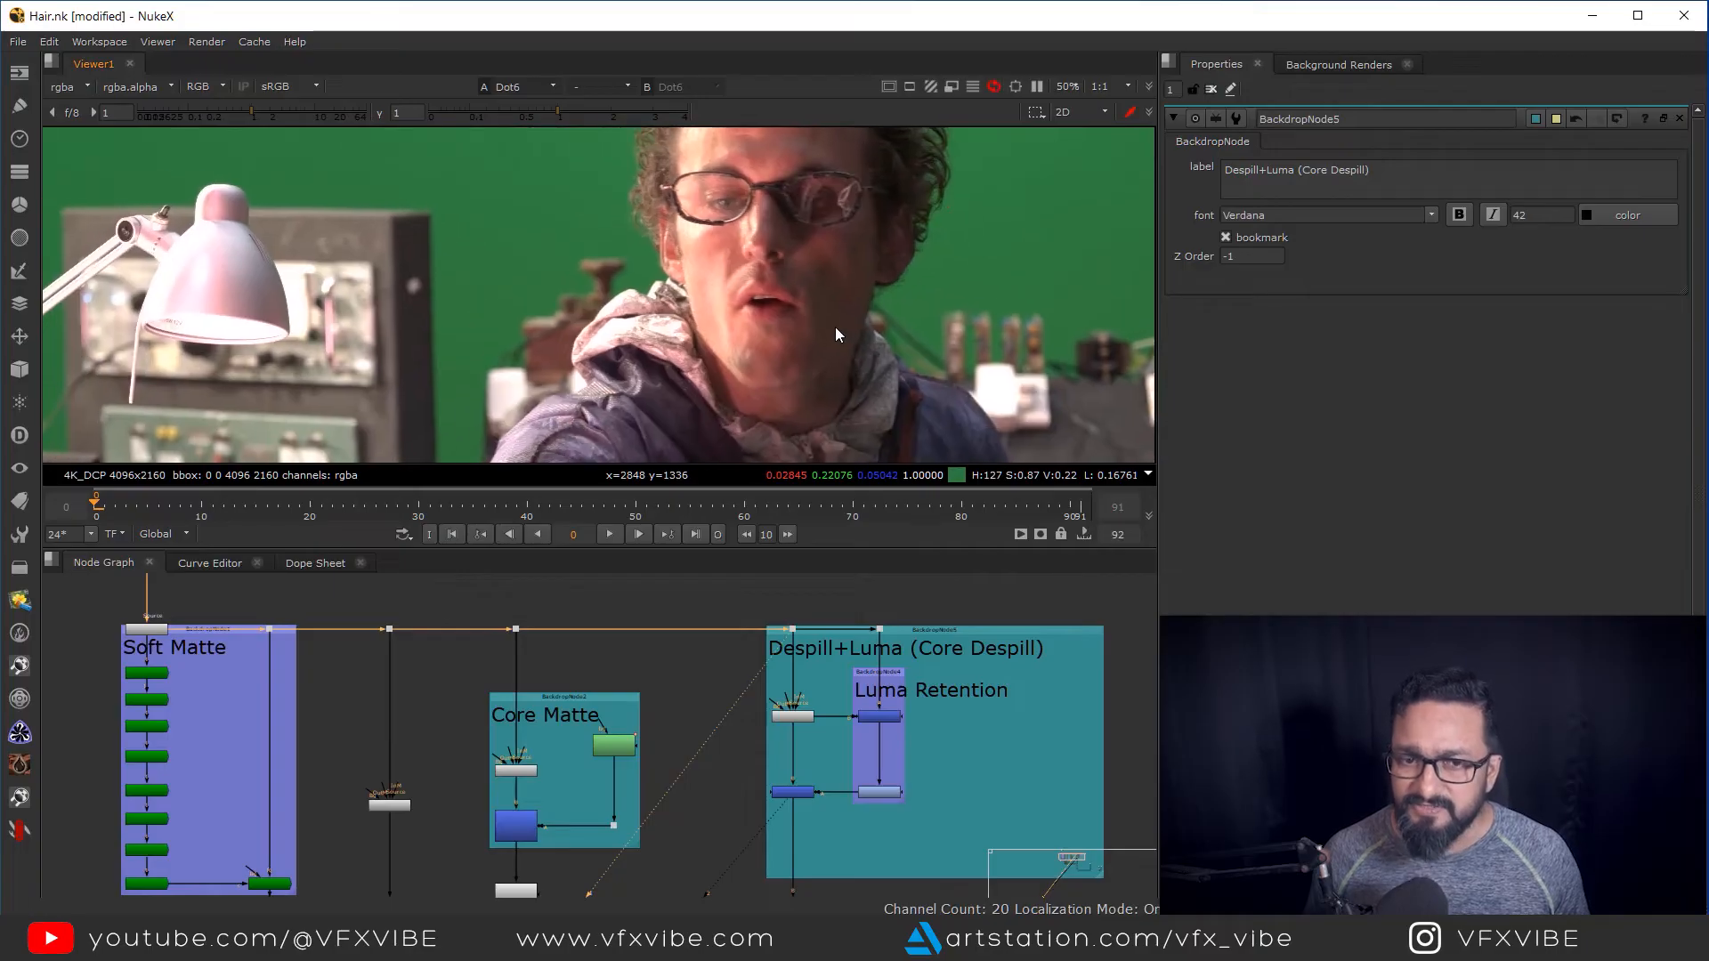
{"action": "left_click_drag", "start_coordinate": [836, 315], "coordinate": [833, 432]}
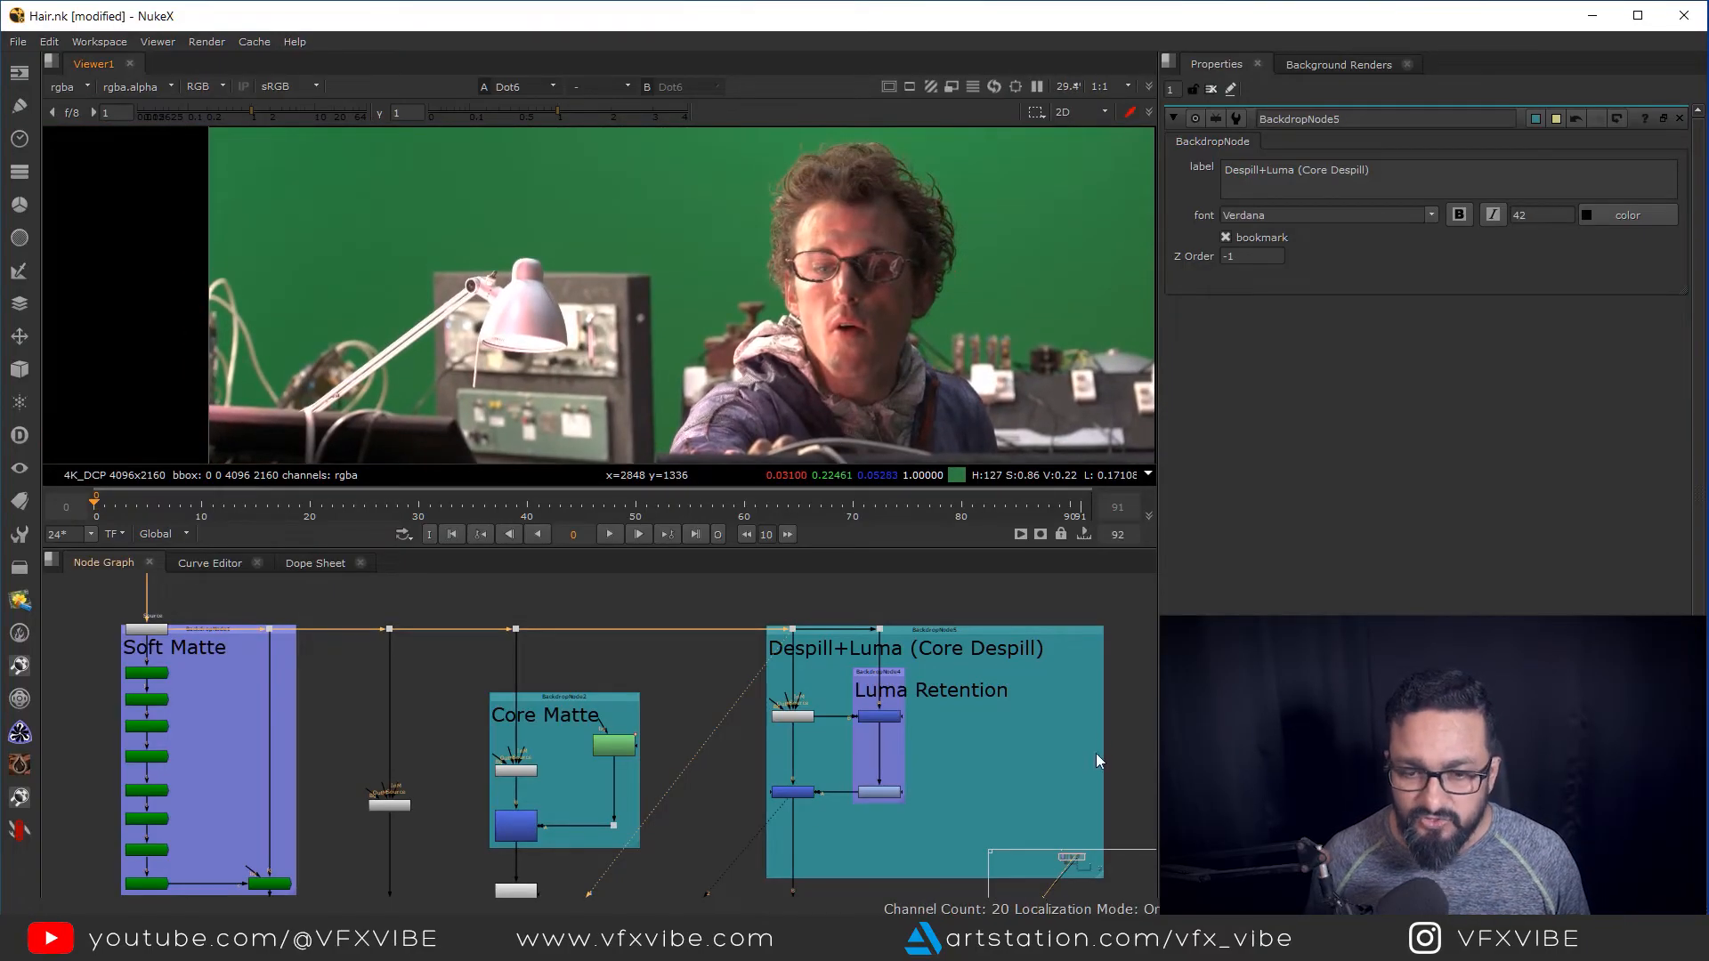
{"action": "left_click_drag", "start_coordinate": [1015, 721], "coordinate": [943, 705]}
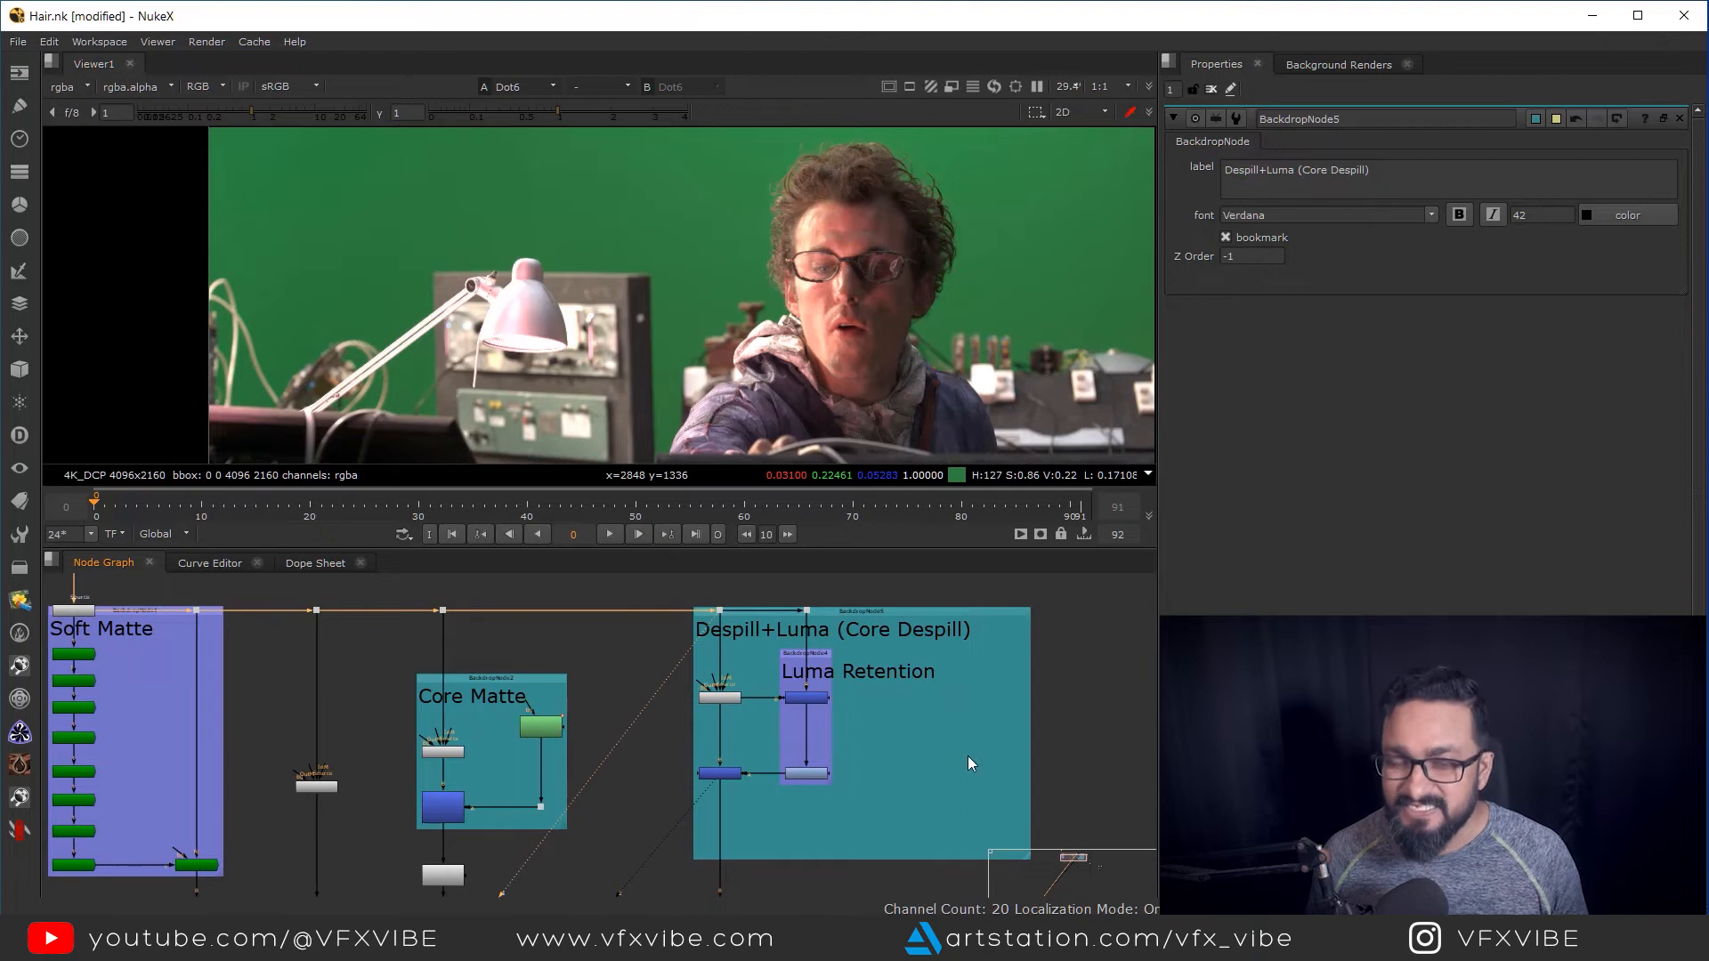
{"action": "left_click_drag", "start_coordinate": [969, 756], "coordinate": [899, 719]}
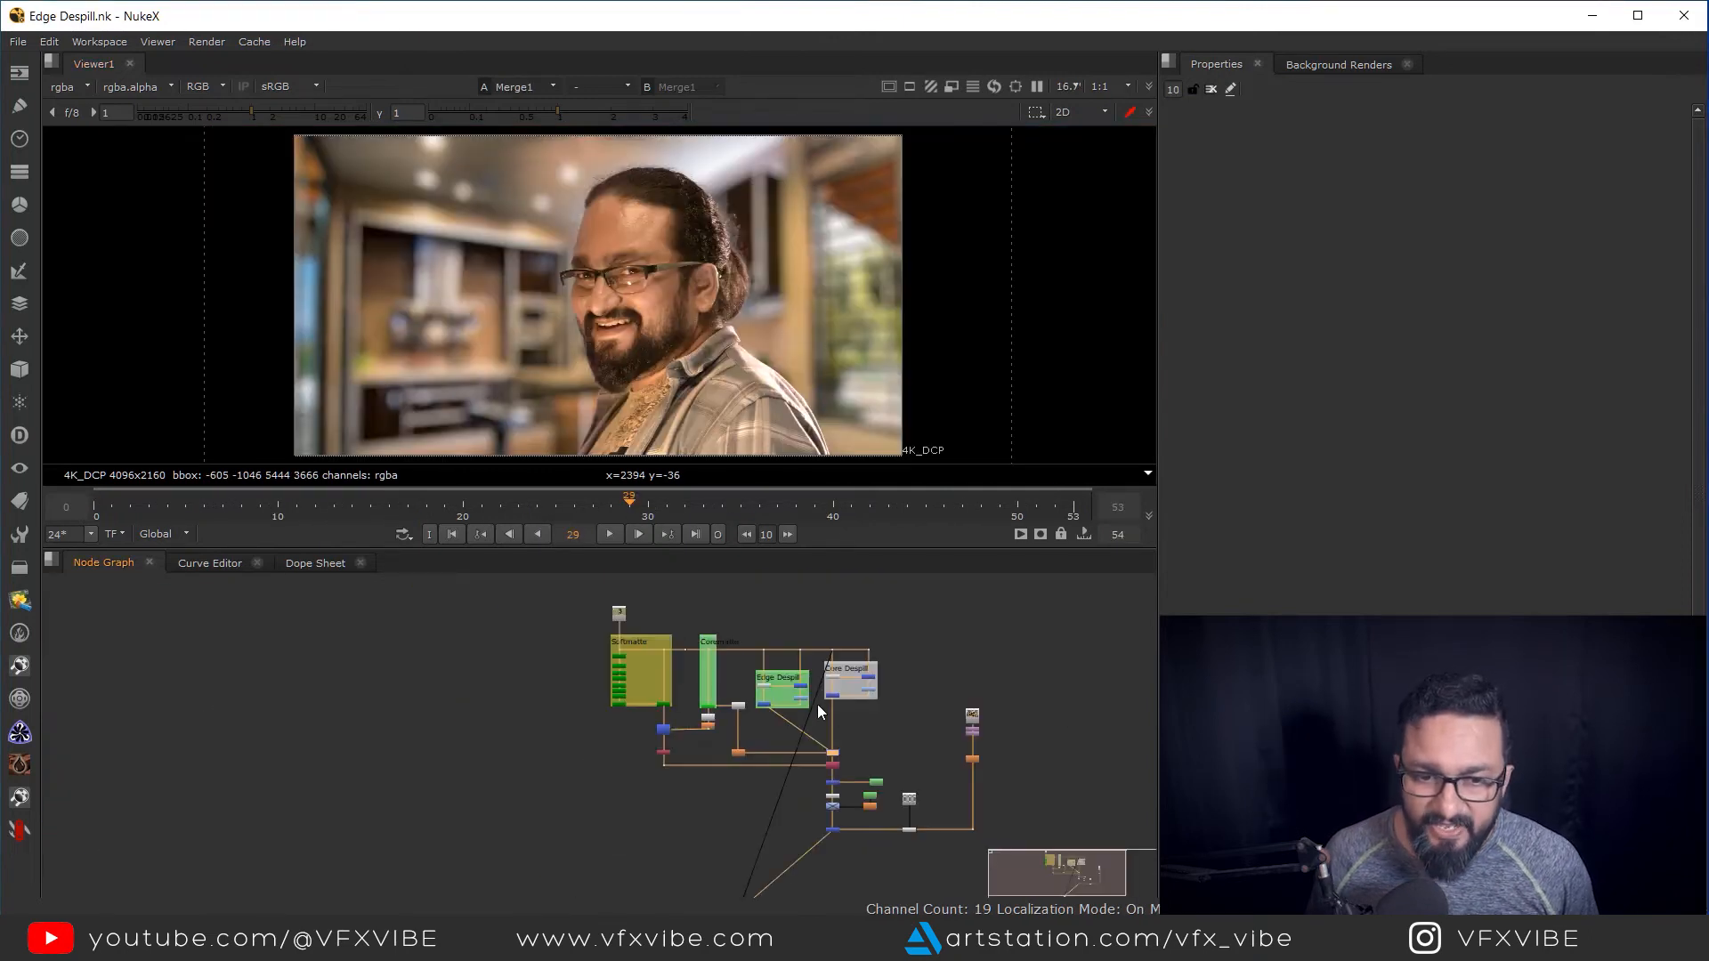
Step through the Core Despill nodes Keylight1, Merge3, Saturation1 and Merge4 in the viewer to review the luma-retaining despill chain
{"action": "scroll", "coordinate": [817, 703], "scroll_direction": "up", "scroll_amount": 5}
{"action": "left_click_drag", "start_coordinate": [823, 707], "coordinate": [692, 744]}
{"action": "scroll", "coordinate": [540, 684], "scroll_direction": "up", "scroll_amount": 1}
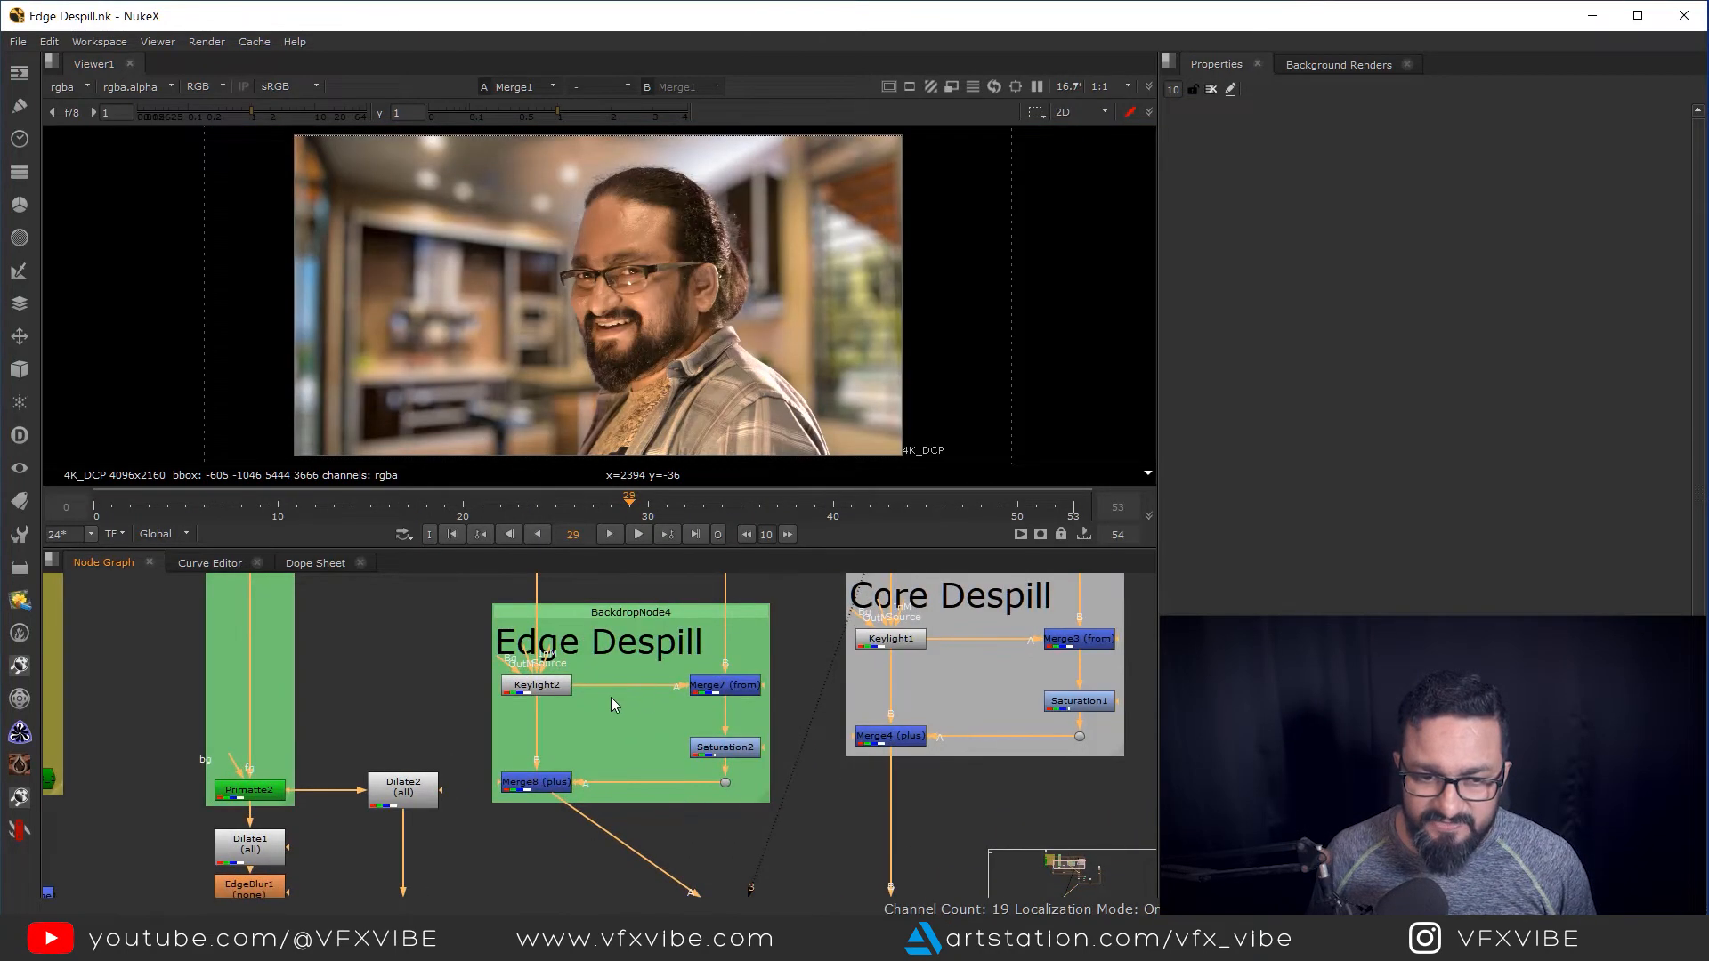
{"action": "left_click_drag", "start_coordinate": [846, 668], "coordinate": [753, 727]}
{"action": "scroll", "coordinate": [814, 701], "scroll_direction": "down", "scroll_amount": 2}
{"action": "scroll", "coordinate": [822, 696], "scroll_direction": "up", "scroll_amount": 2}
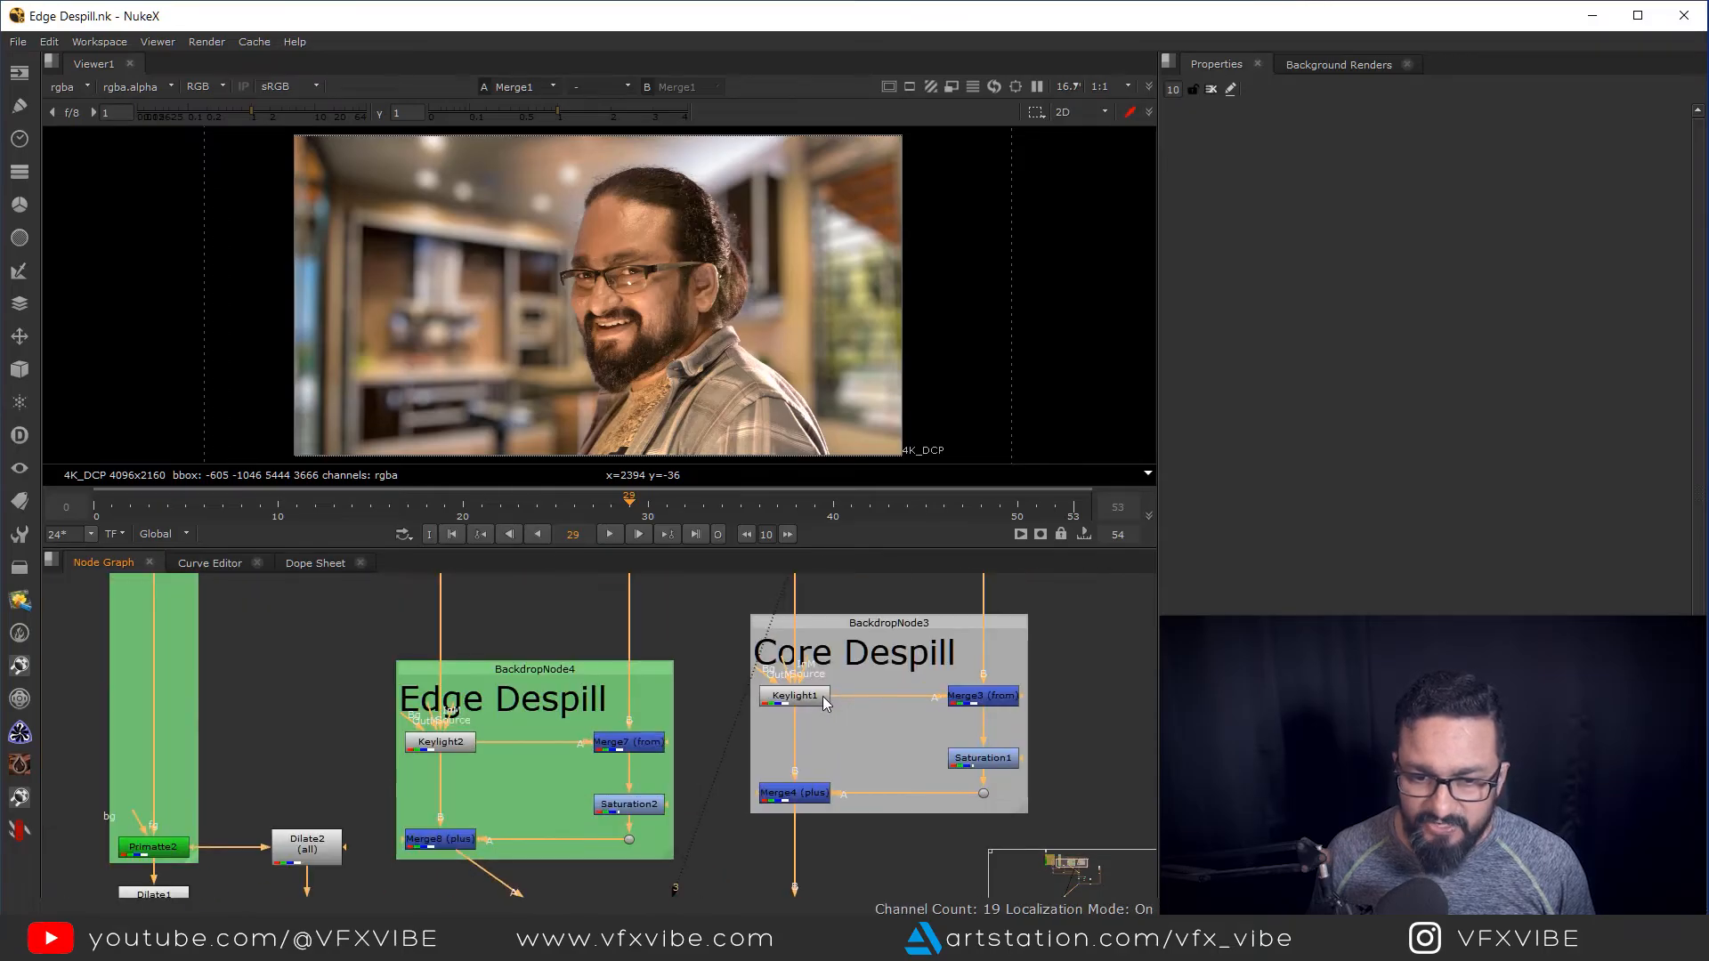
{"action": "scroll", "coordinate": [858, 723], "scroll_direction": "down", "scroll_amount": 2}
{"action": "scroll", "coordinate": [858, 723], "scroll_direction": "up", "scroll_amount": 2}
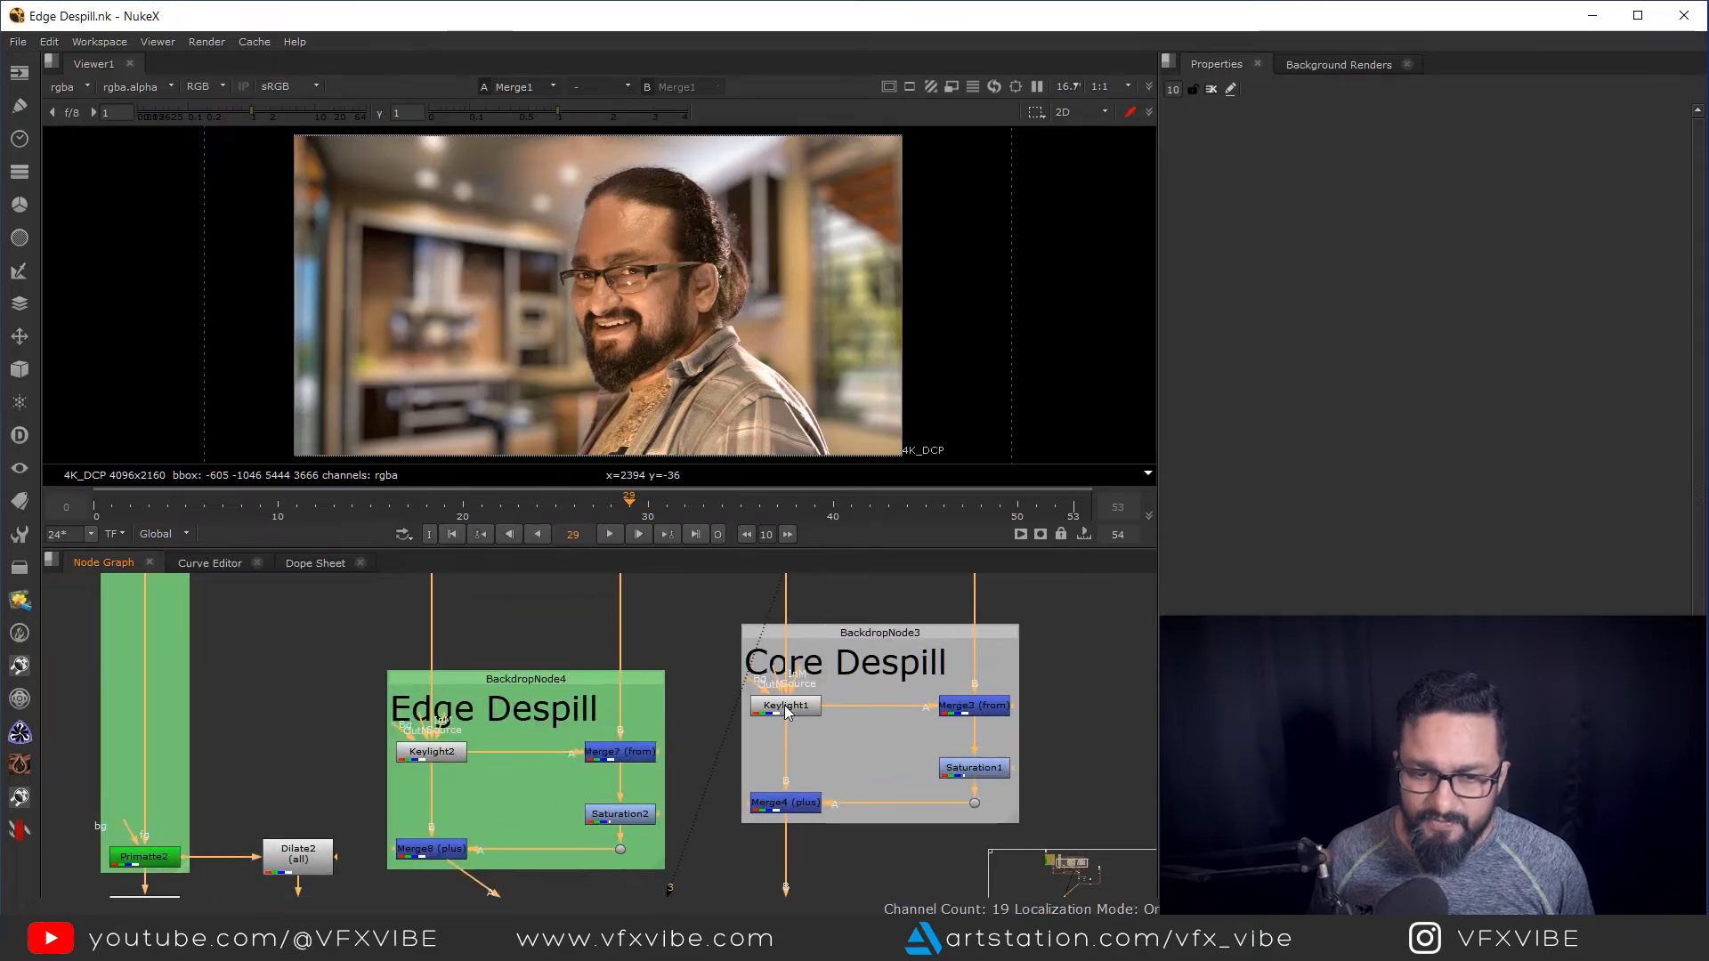
{"action": "left_click", "coordinate": [786, 705]}
{"action": "key", "text": "1"}
{"action": "left_click", "coordinate": [977, 711]}
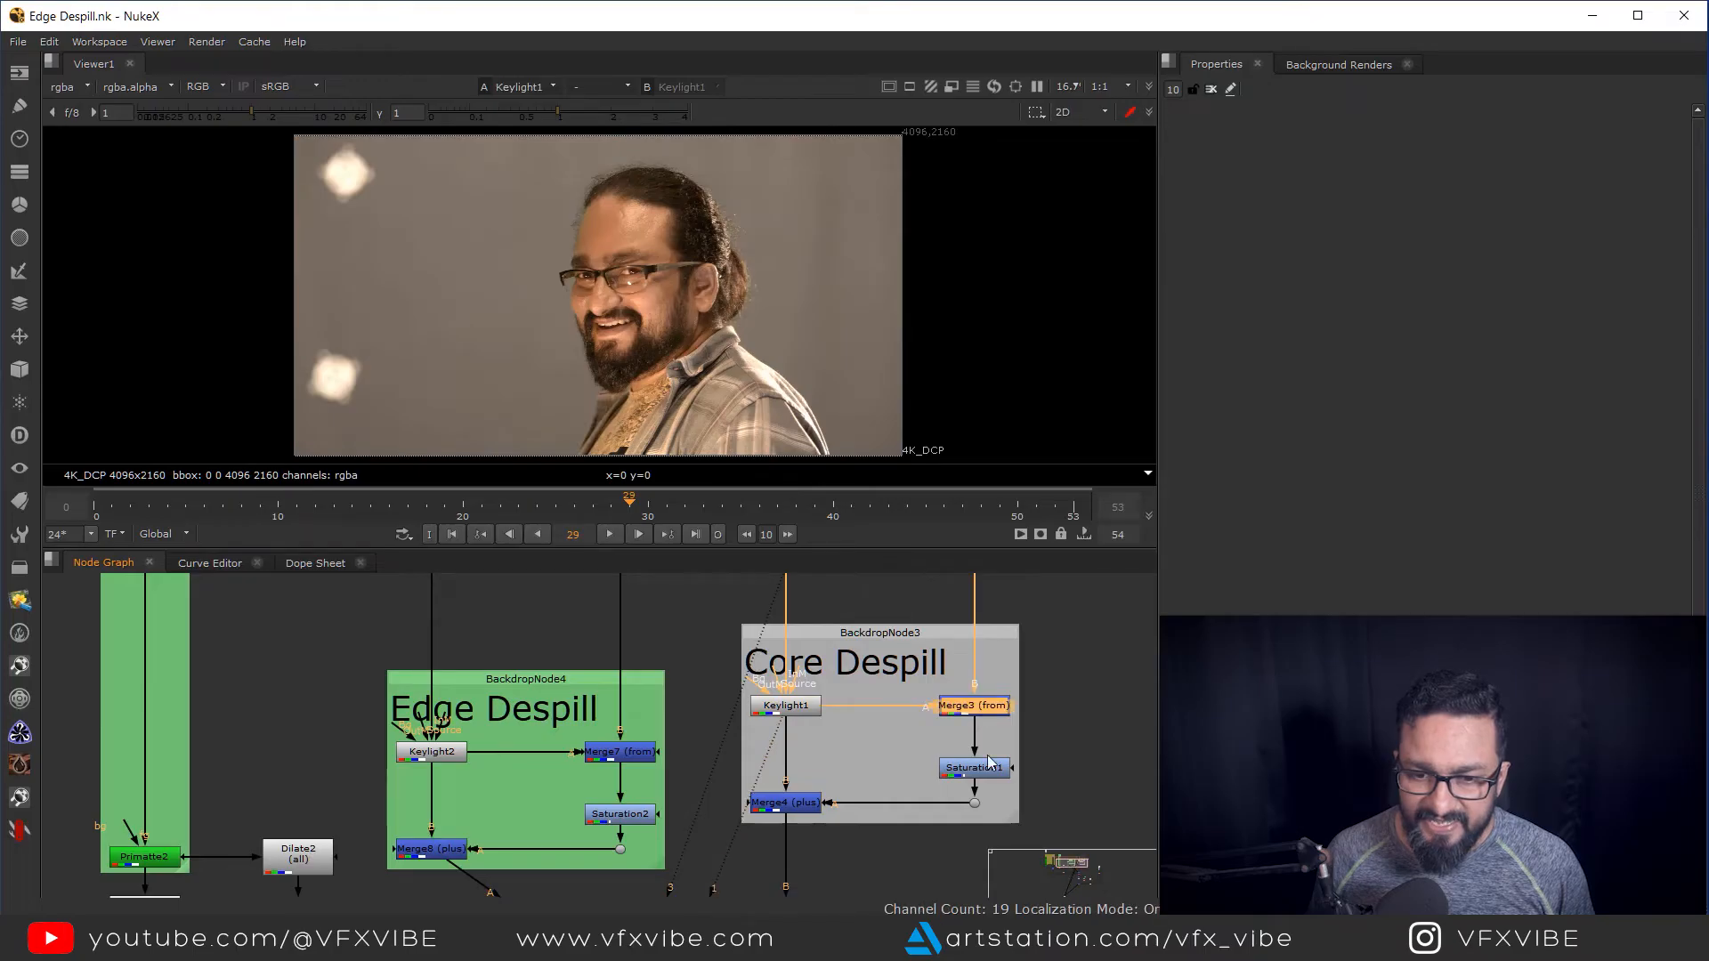
{"action": "left_click", "coordinate": [991, 764]}
{"action": "key", "text": "1"}
{"action": "left_click_drag", "start_coordinate": [787, 803], "coordinate": [862, 779]}
{"action": "left_click", "coordinate": [861, 779]}
{"action": "key", "text": "1"}
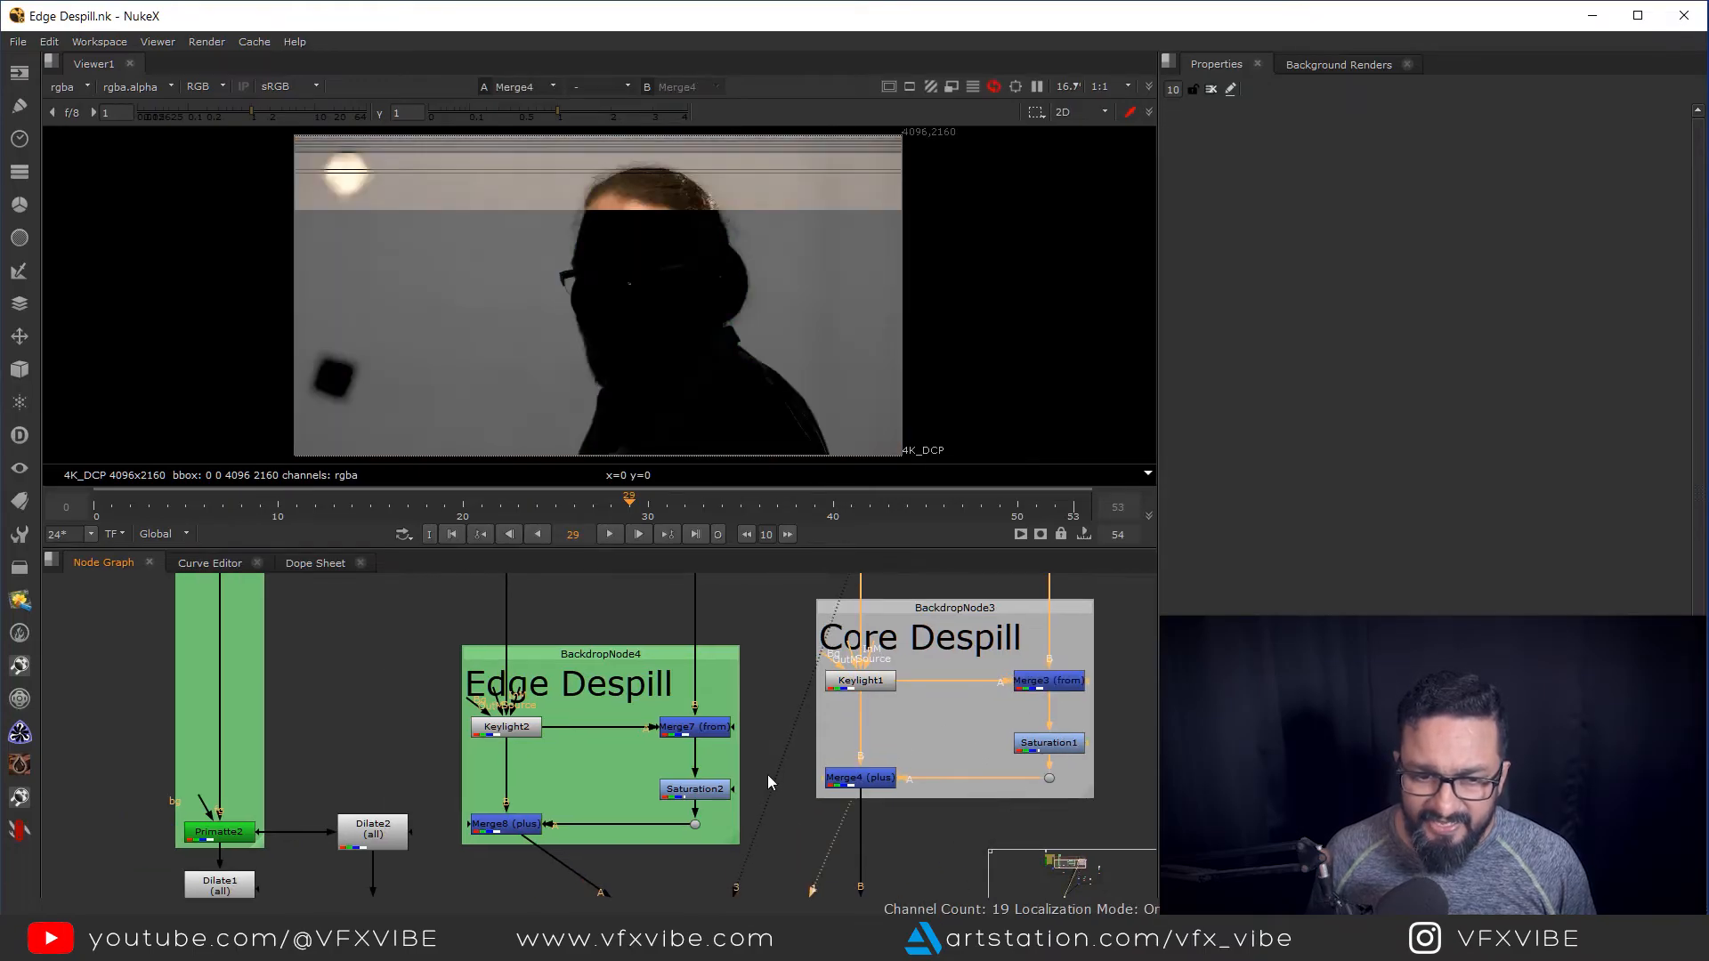
Step through the Edge Despill nodes Keylight2, Merge7, Saturation2 and Merge8 in the viewer and review their output beside Core Despill
{"action": "left_click_drag", "start_coordinate": [496, 728], "coordinate": [709, 722]}
{"action": "scroll", "coordinate": [710, 722], "scroll_direction": "up", "scroll_amount": 3}
{"action": "left_click", "coordinate": [741, 723]}
{"action": "key", "text": "1"}
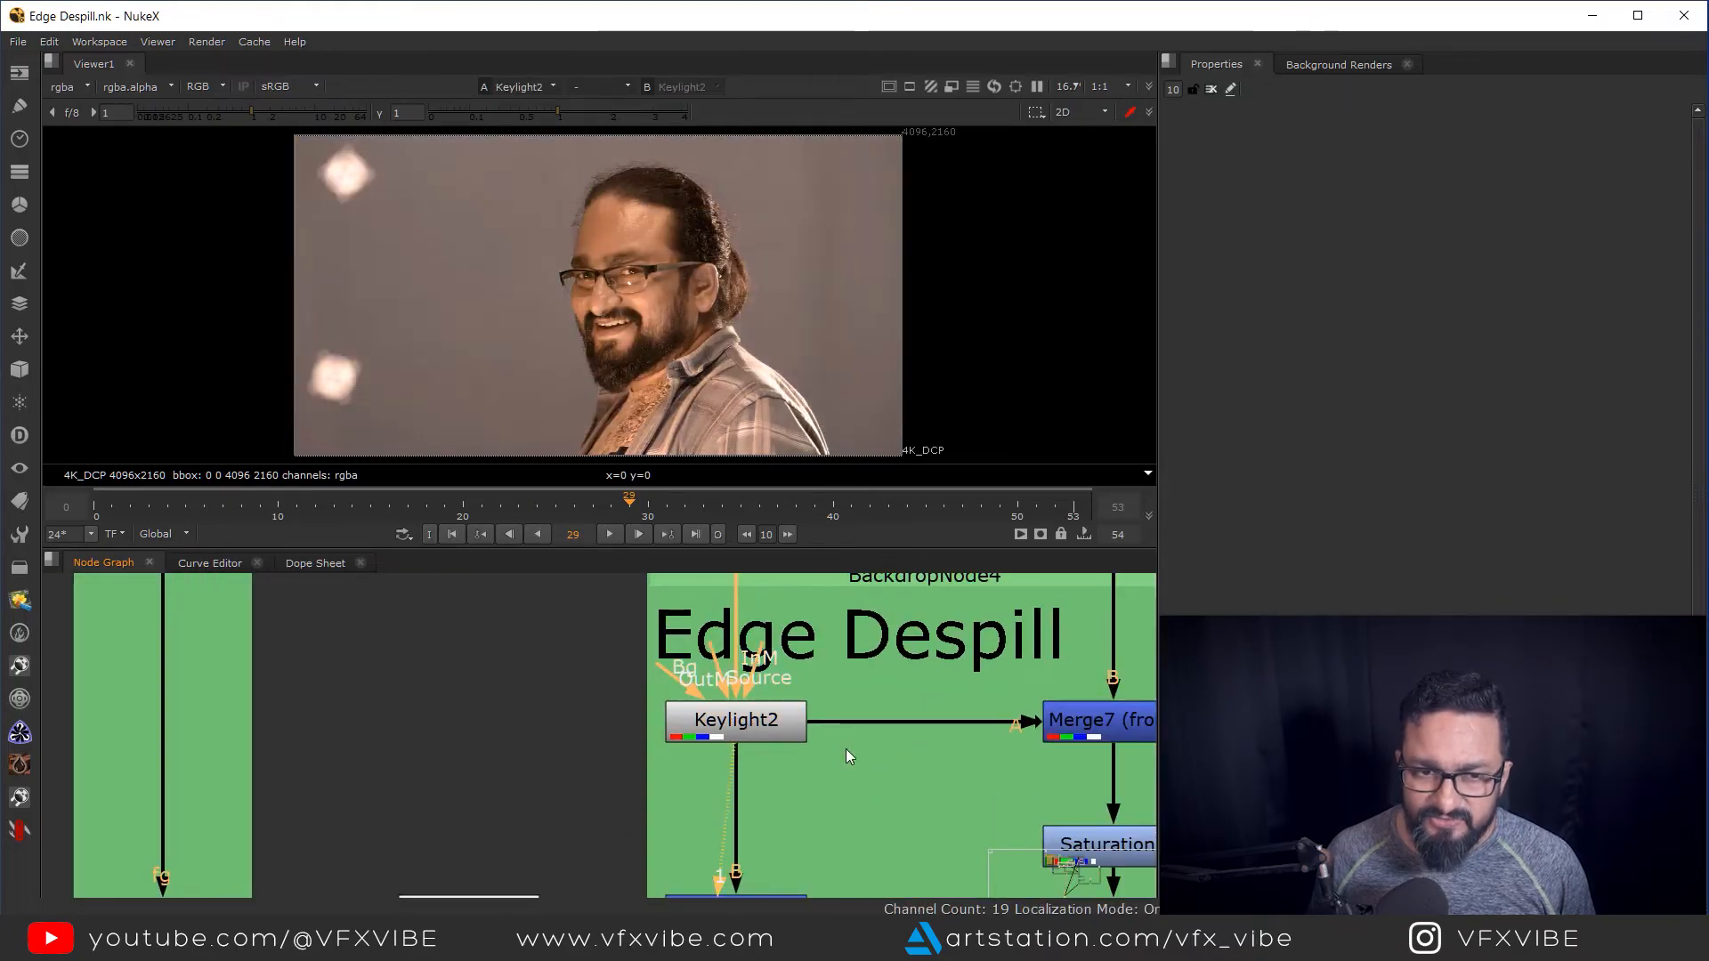
{"action": "left_click_drag", "start_coordinate": [875, 753], "coordinate": [678, 718]}
{"action": "scroll", "coordinate": [678, 718], "scroll_direction": "down", "scroll_amount": 3}
{"action": "scroll", "coordinate": [723, 697], "scroll_direction": "up", "scroll_amount": 2}
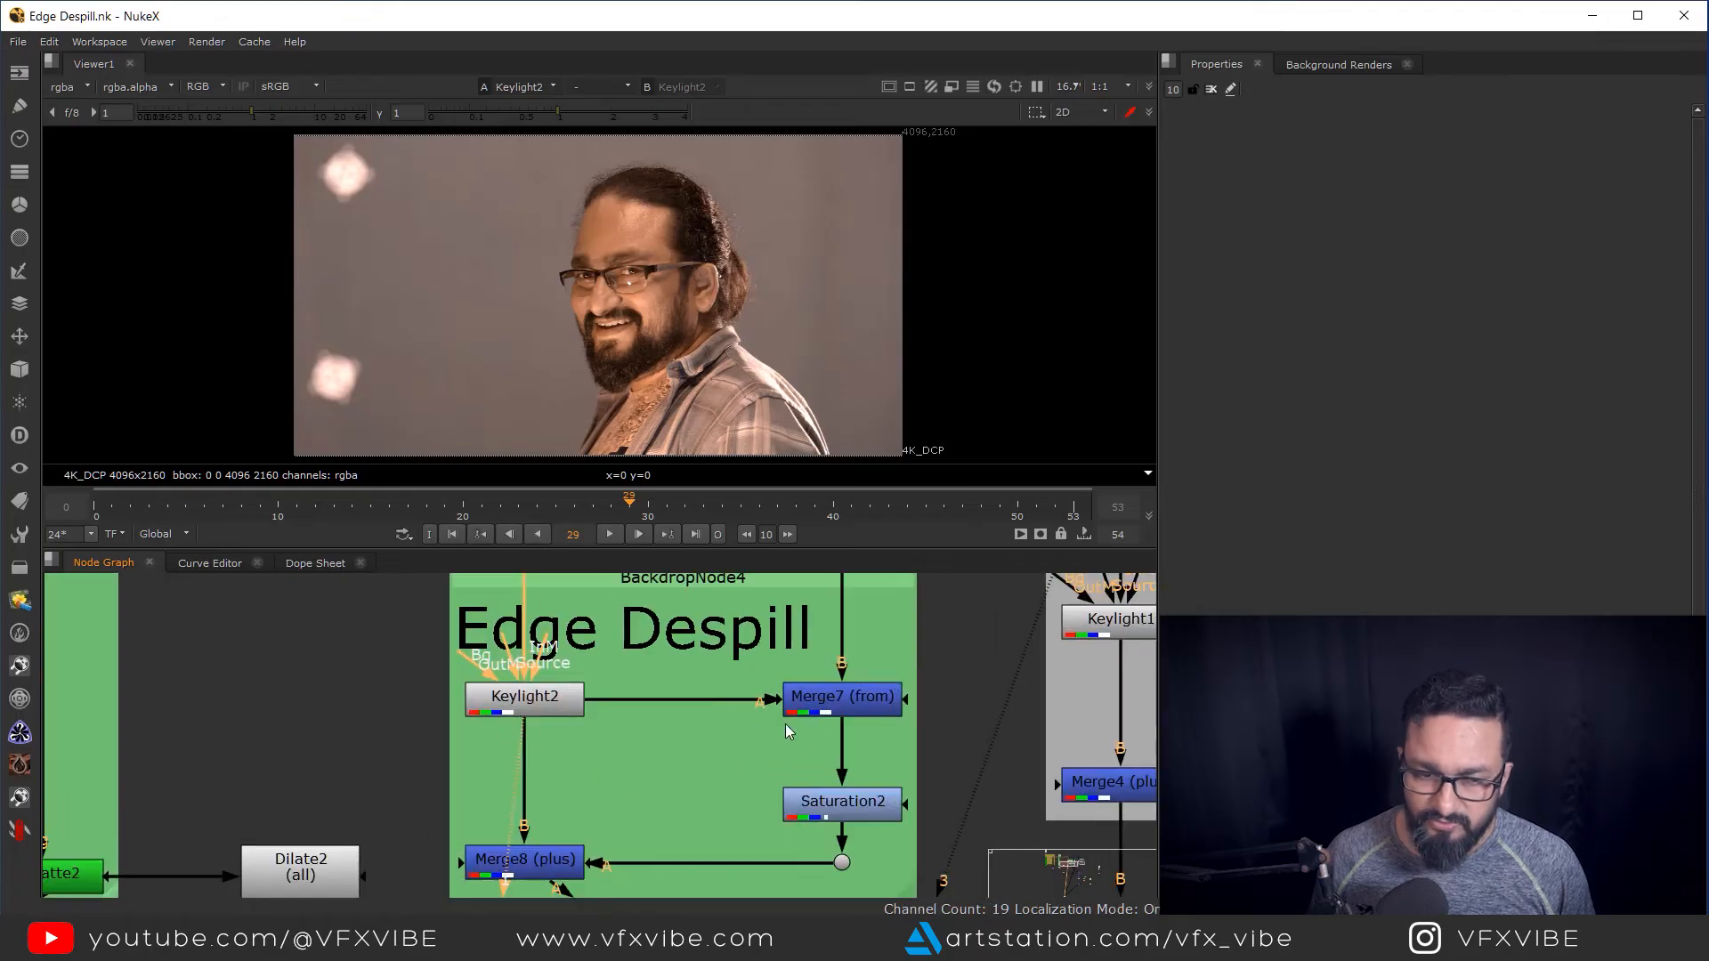
{"action": "left_click", "coordinate": [851, 710]}
{"action": "key", "text": "1"}
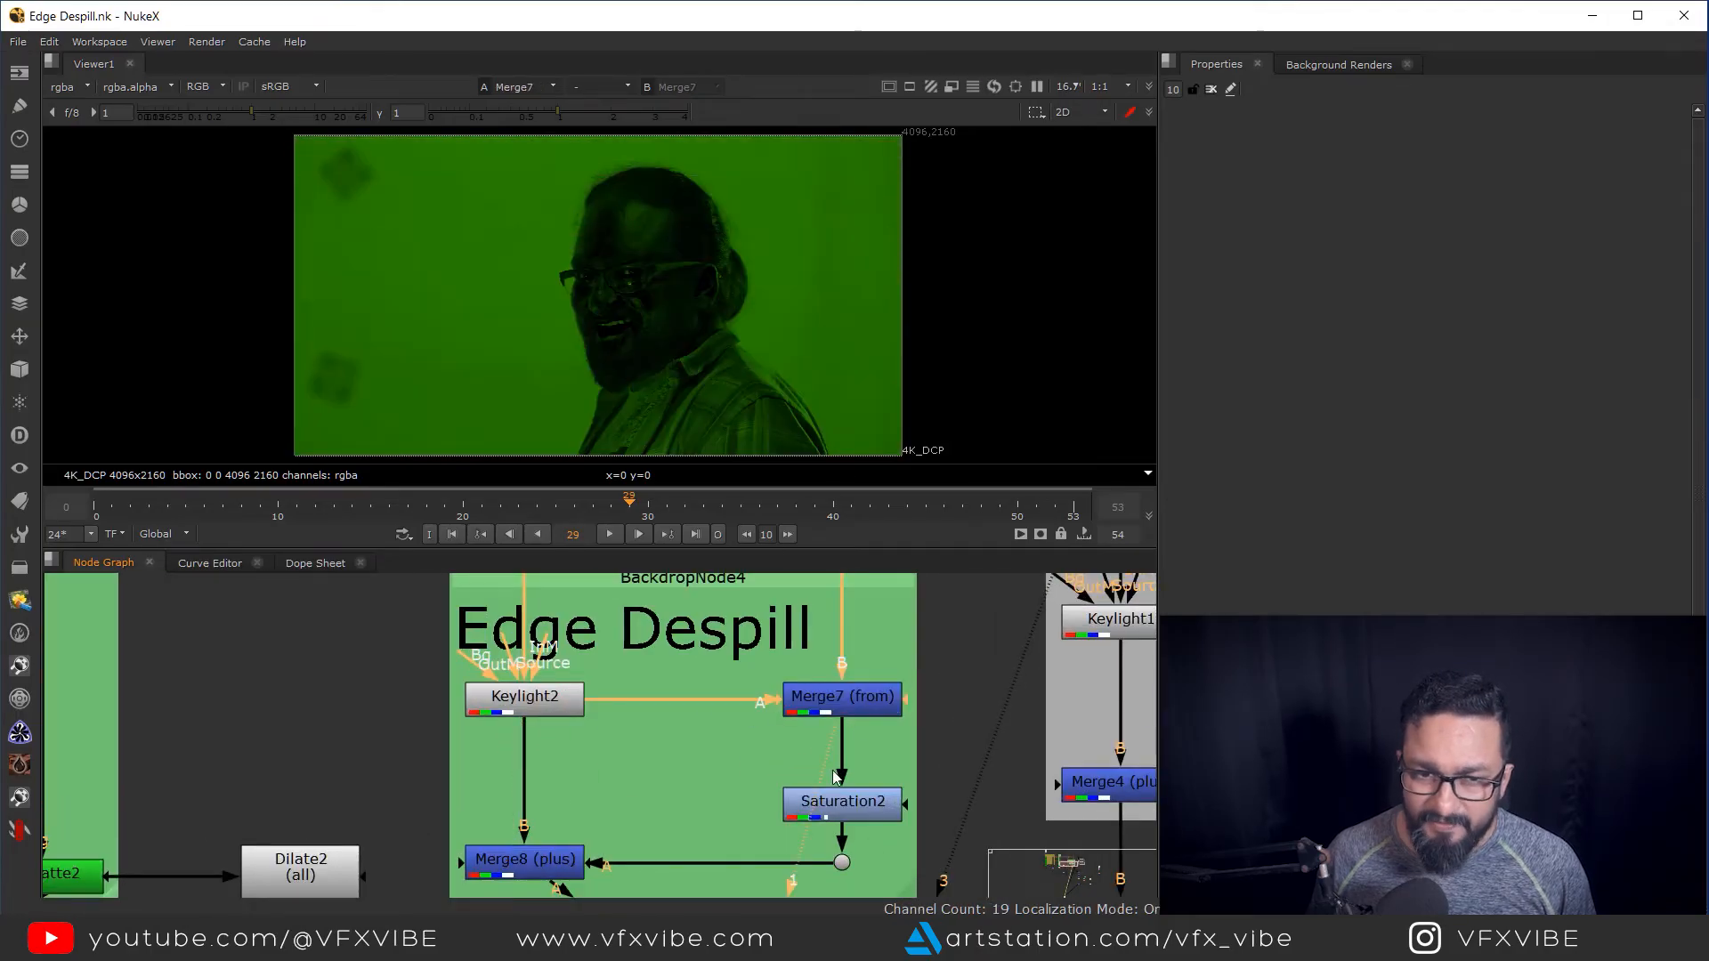
{"action": "left_click", "coordinate": [859, 821]}
{"action": "key", "text": "1"}
{"action": "left_click_drag", "start_coordinate": [752, 814], "coordinate": [823, 738]}
{"action": "left_click", "coordinate": [605, 788]}
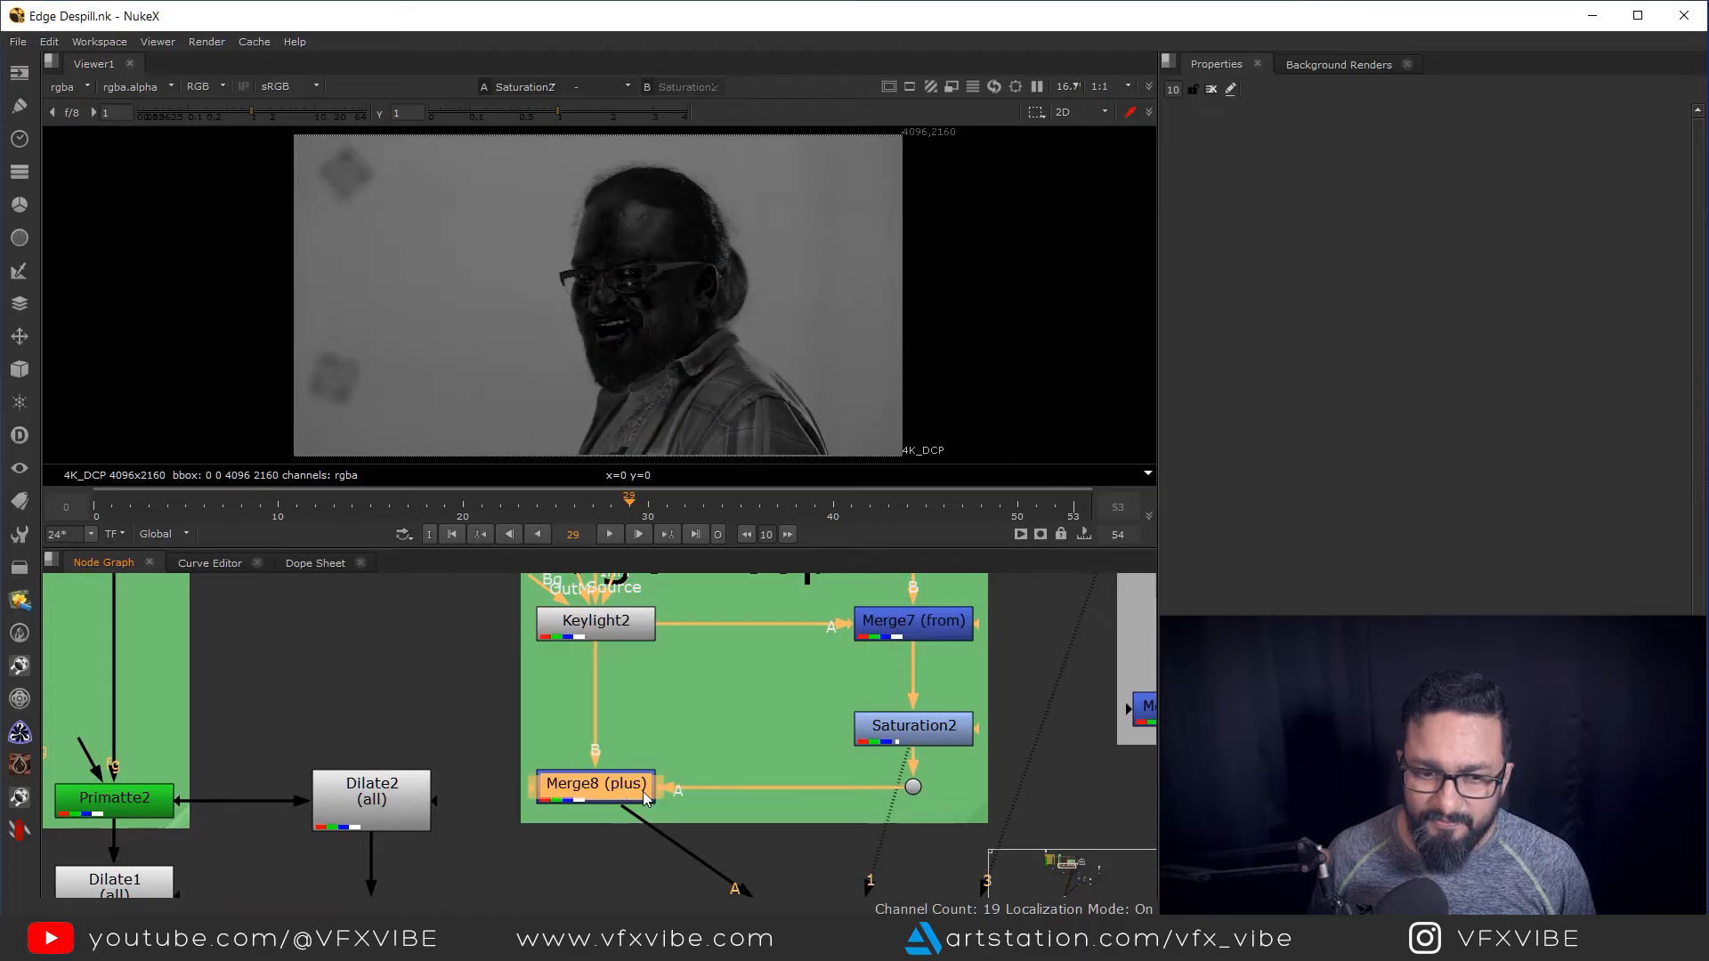
{"action": "key", "text": "1"}
{"action": "scroll", "coordinate": [706, 787], "scroll_direction": "down", "scroll_amount": 5}
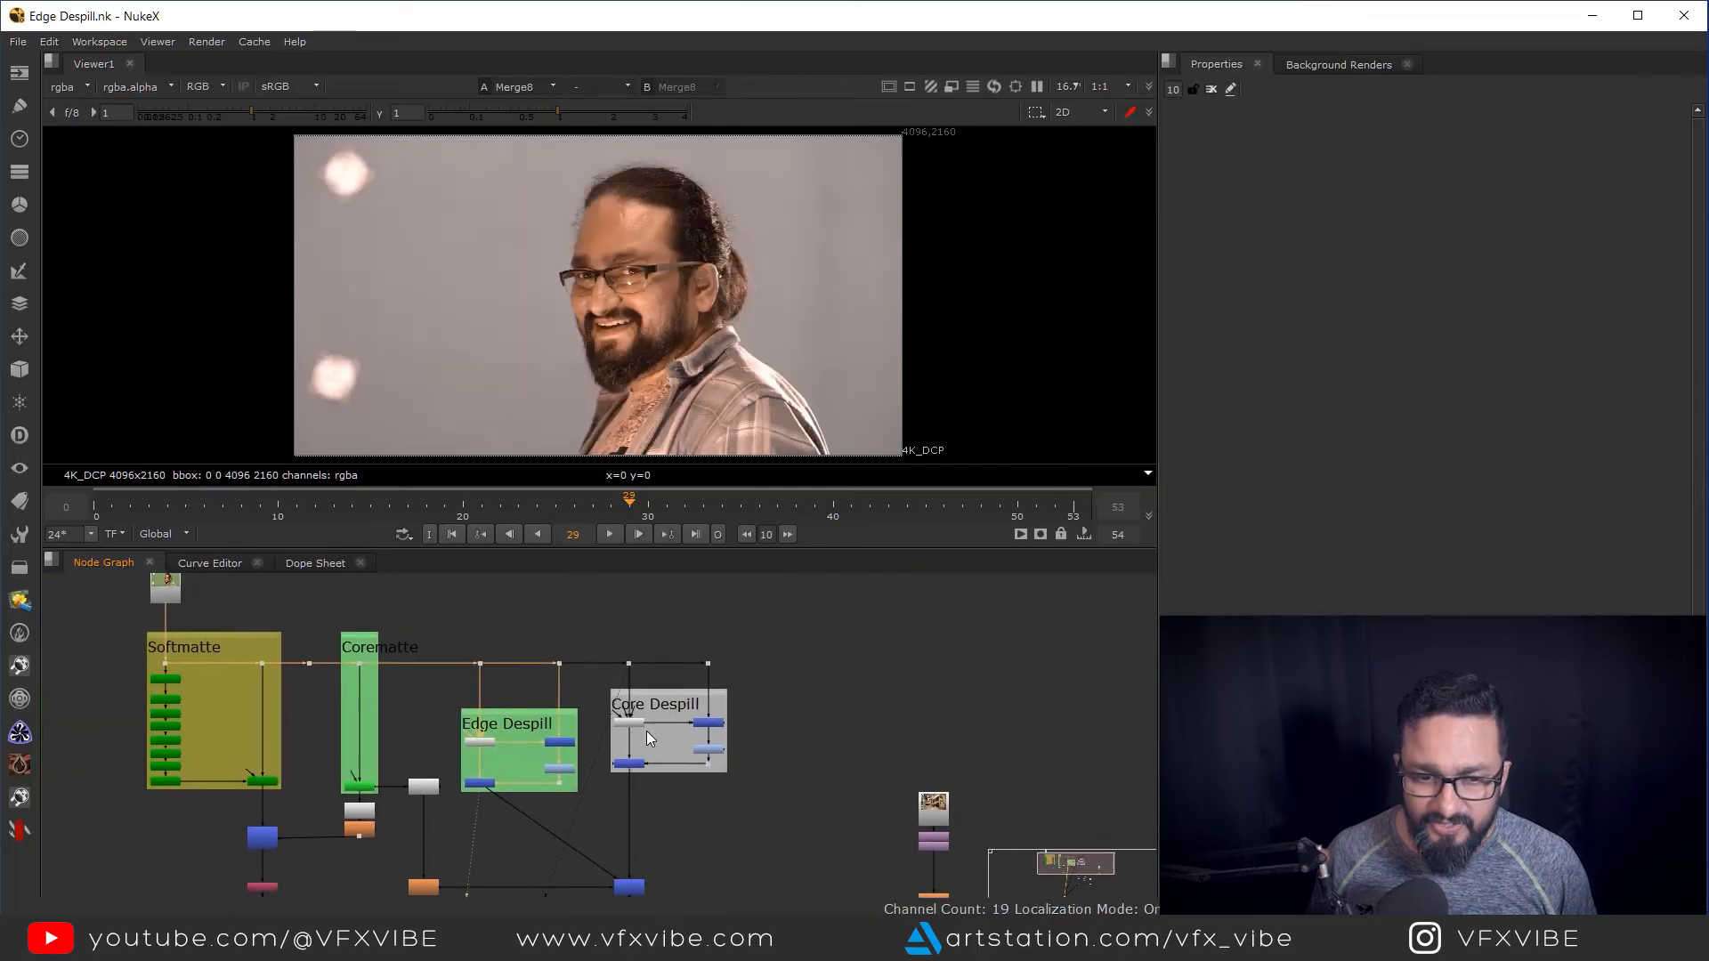
{"action": "scroll", "coordinate": [668, 654], "scroll_direction": "up", "scroll_amount": 3}
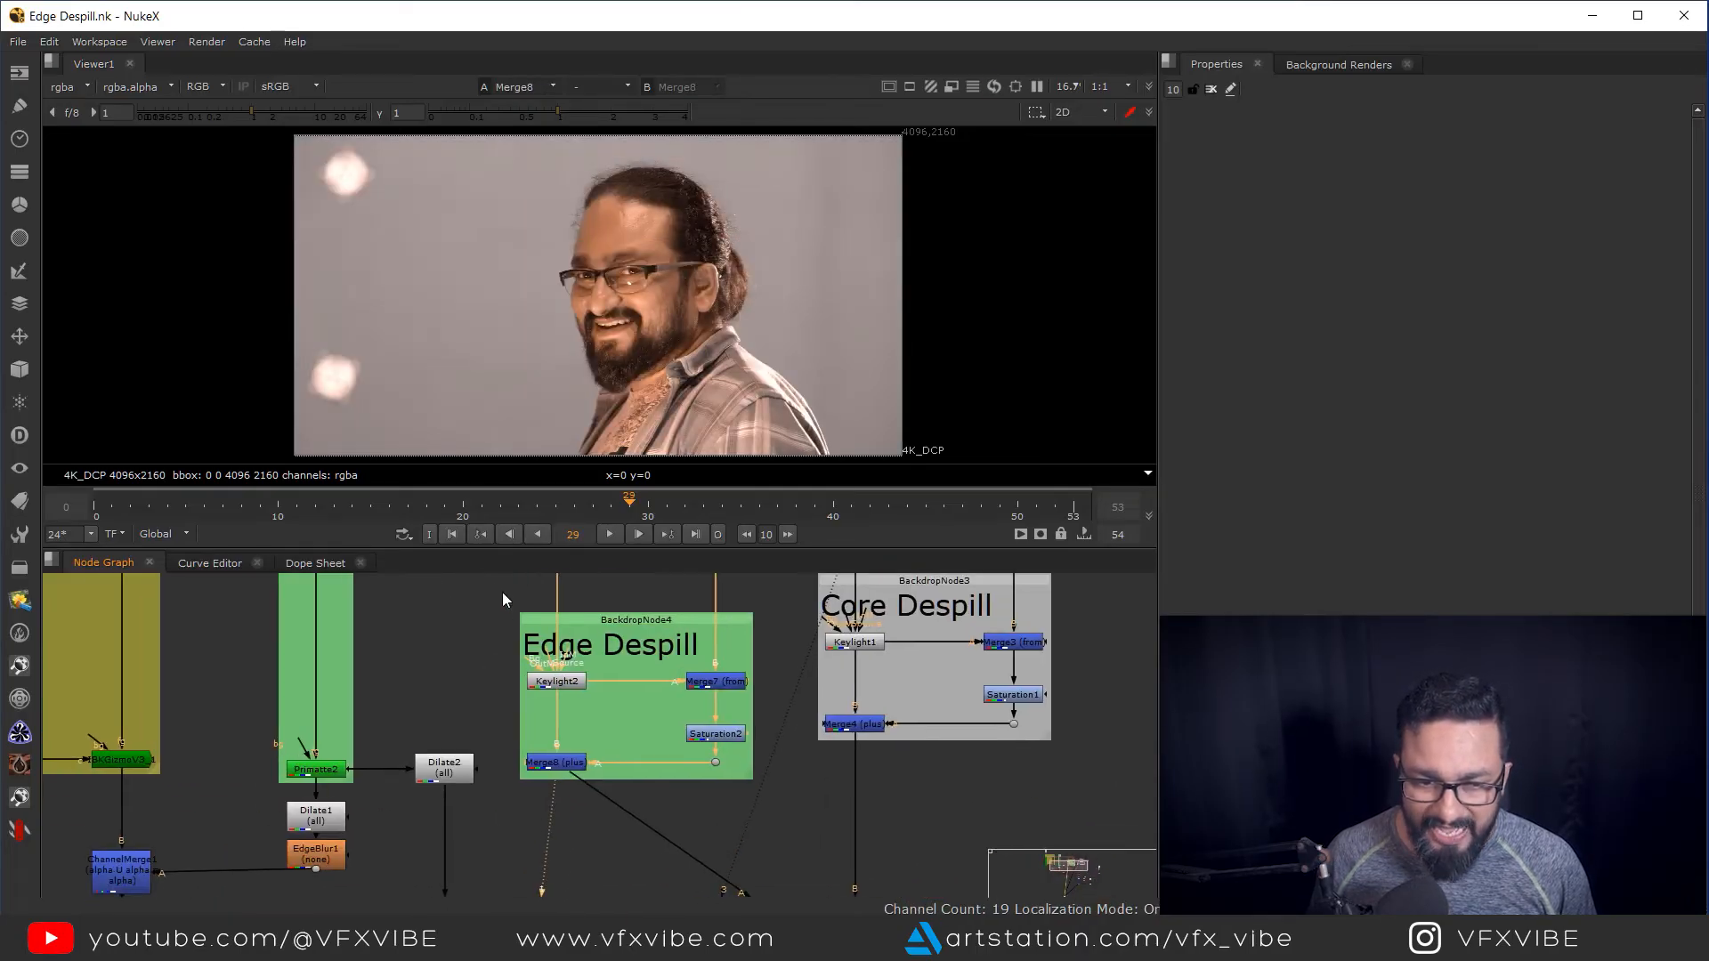
Clear the existing nodes from the Edge Despill backdrop and add a new Keylight node fed by the plate's Dot
{"action": "left_click_drag", "start_coordinate": [484, 634], "coordinate": [765, 788]}
{"action": "scroll", "coordinate": [724, 805], "scroll_direction": "down", "scroll_amount": 2}
{"action": "scroll", "coordinate": [762, 714], "scroll_direction": "up", "scroll_amount": 4}
{"action": "key", "text": "k"}
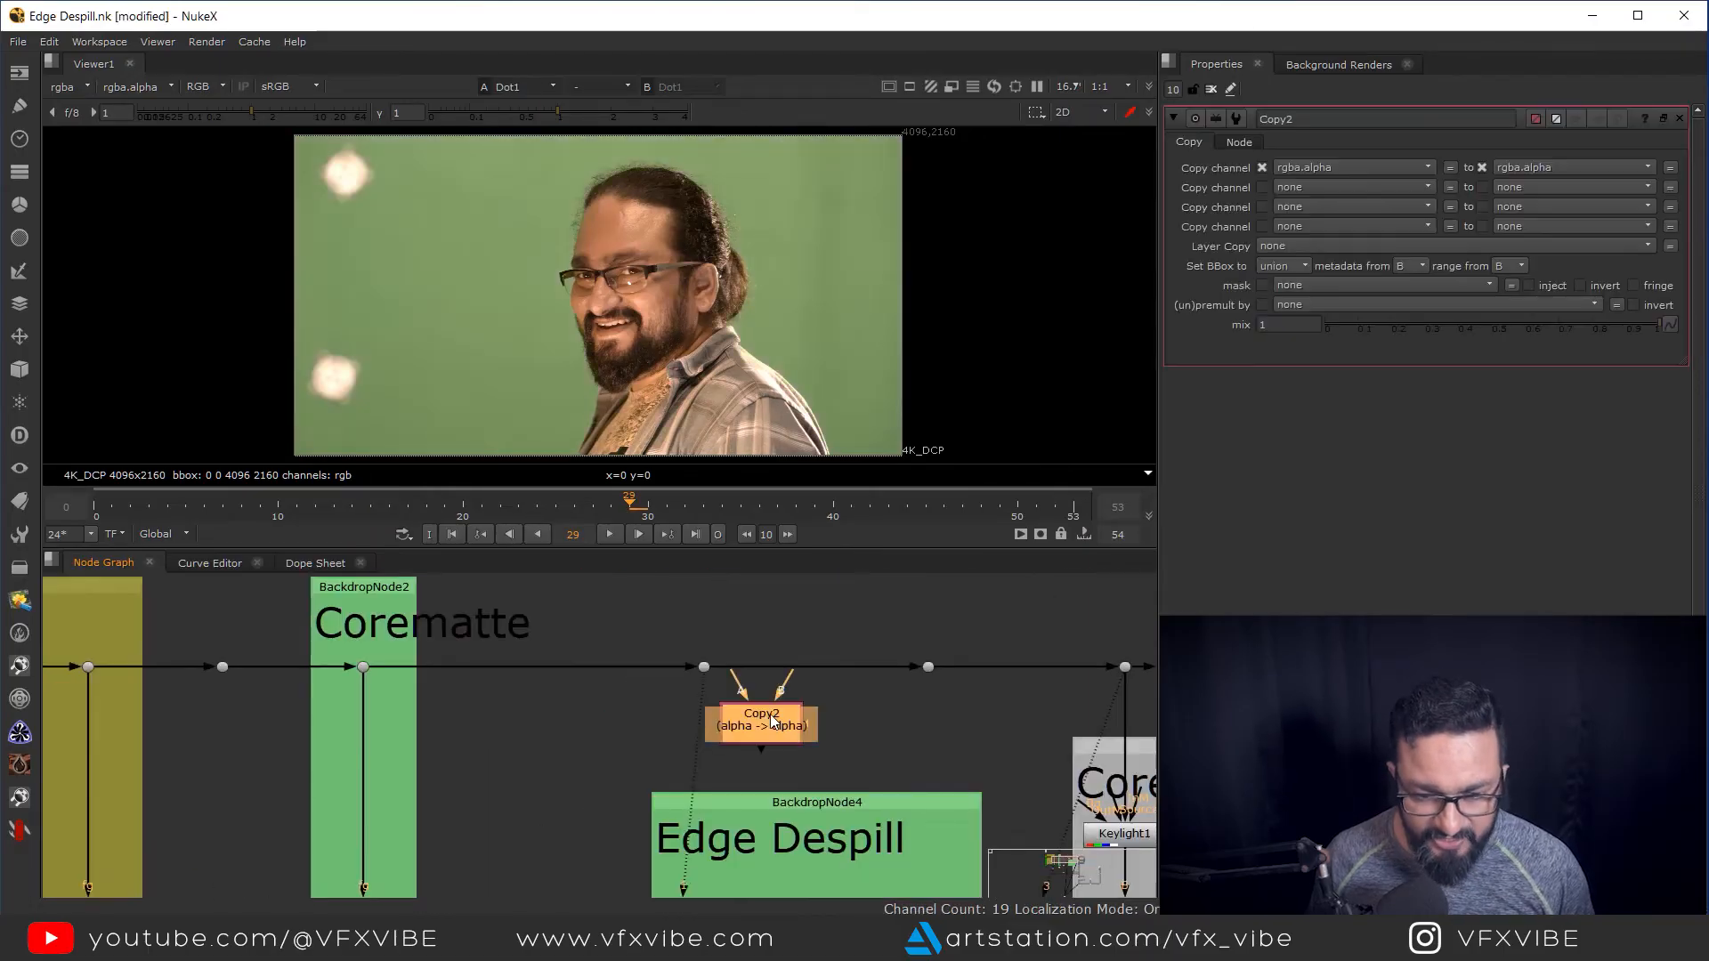
{"action": "key", "text": "Delete"}
{"action": "key", "text": "Tab"}
{"action": "type", "text": "ke"}
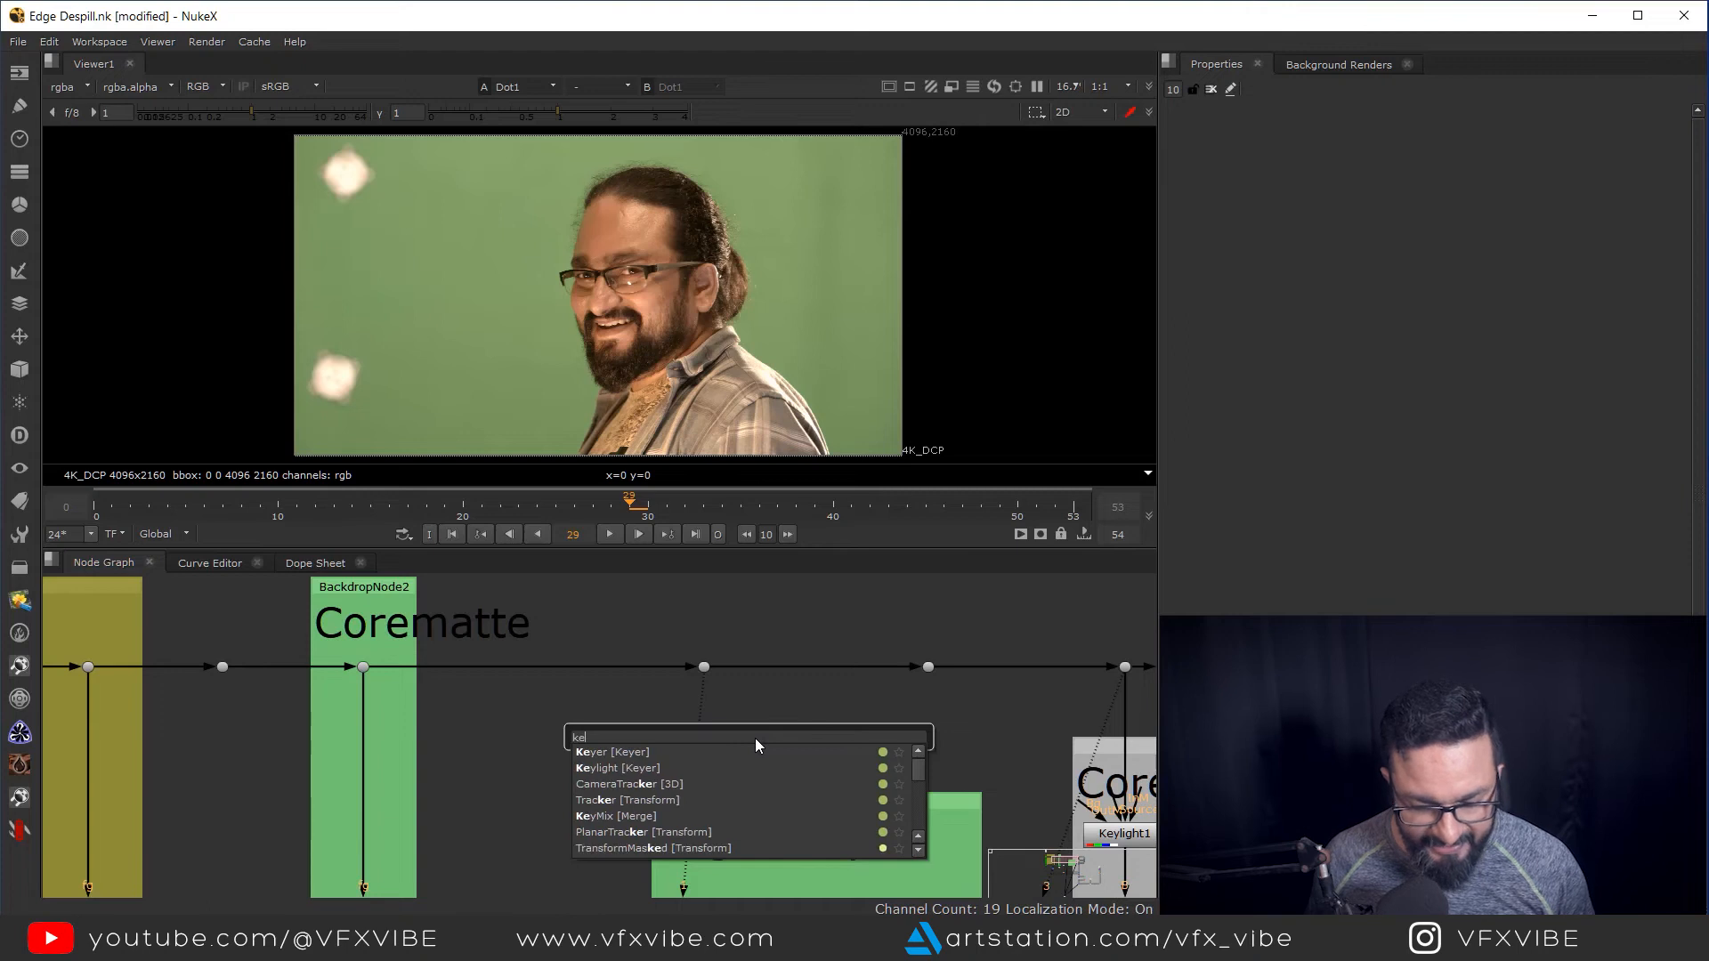
{"action": "key", "text": "Down"}
{"action": "key", "text": "Return"}
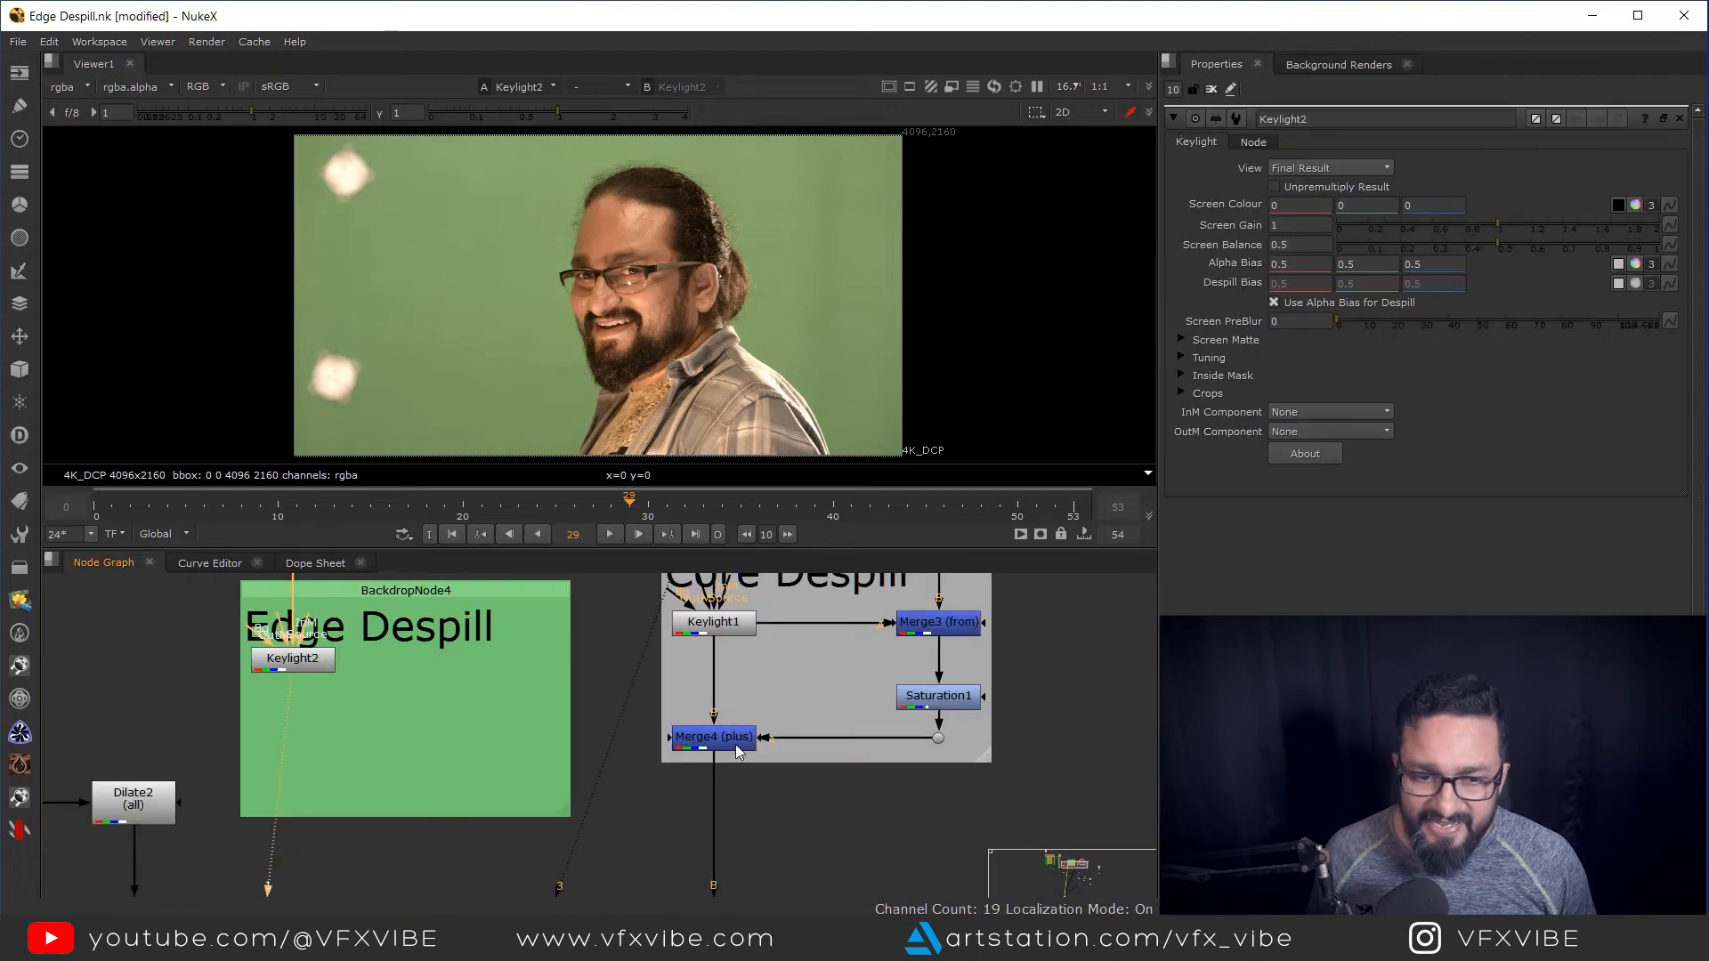
Disable Keymix1 and view the final composite from Merge1 with only the core despill in use
{"action": "scroll", "coordinate": [730, 744], "scroll_direction": "down", "scroll_amount": 4}
{"action": "scroll", "coordinate": [756, 803], "scroll_direction": "up", "scroll_amount": 3}
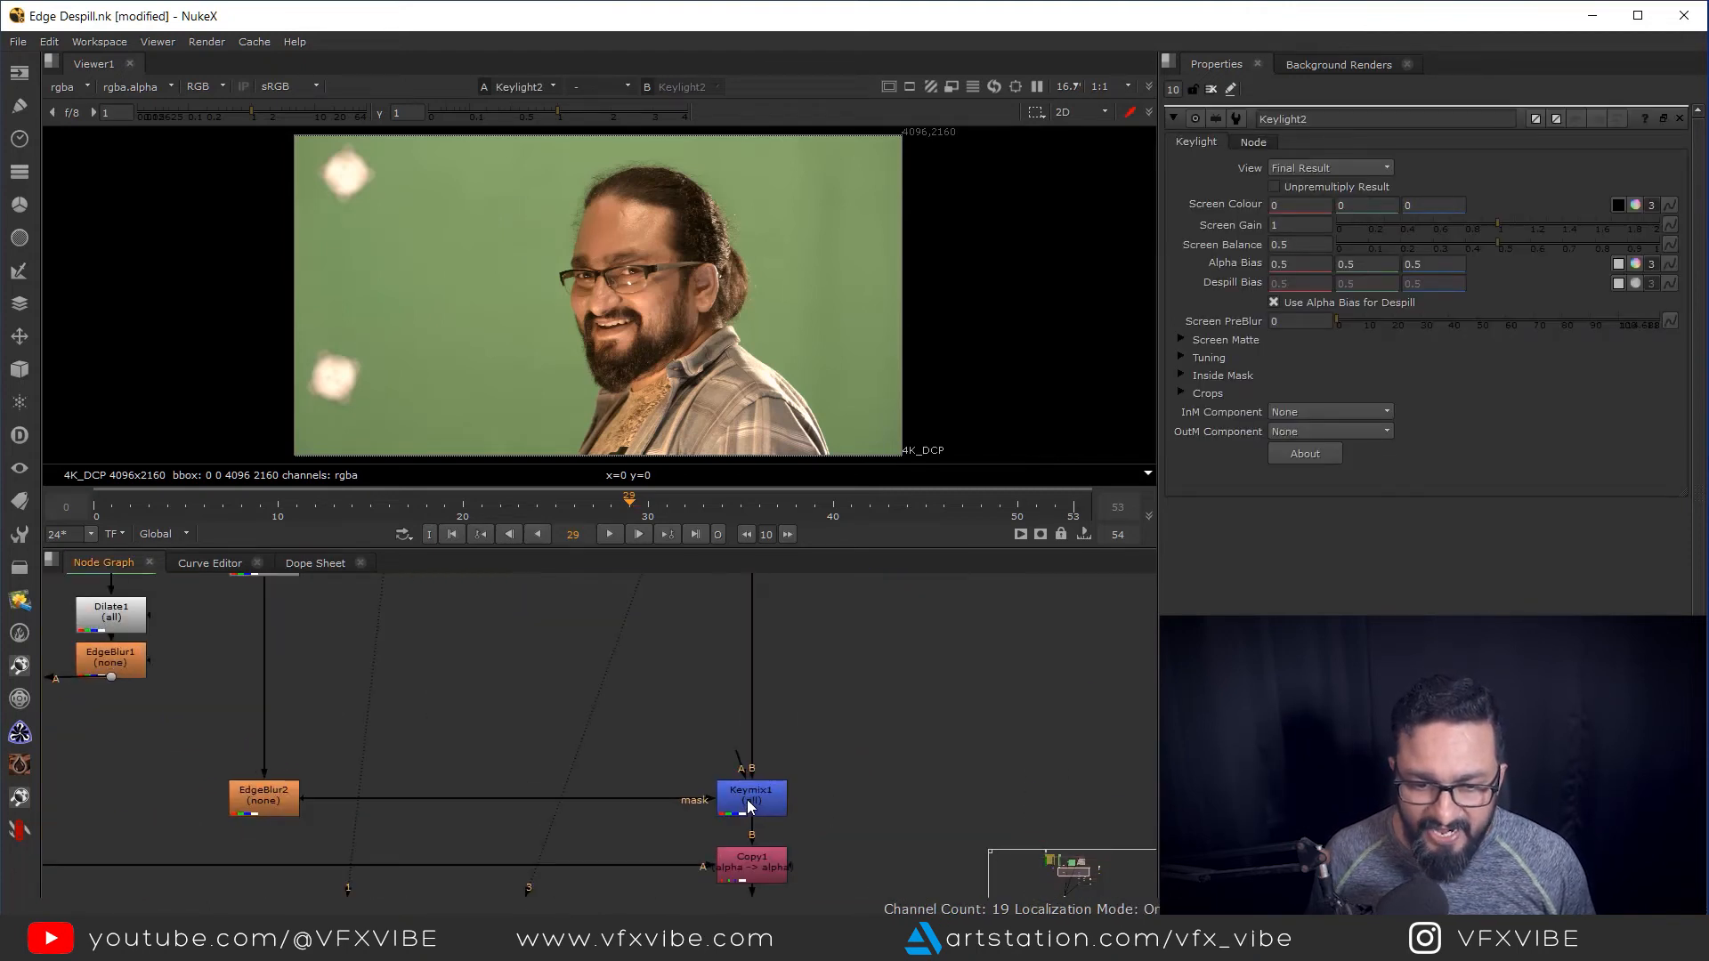
{"action": "scroll", "coordinate": [790, 681], "scroll_direction": "down", "scroll_amount": 3}
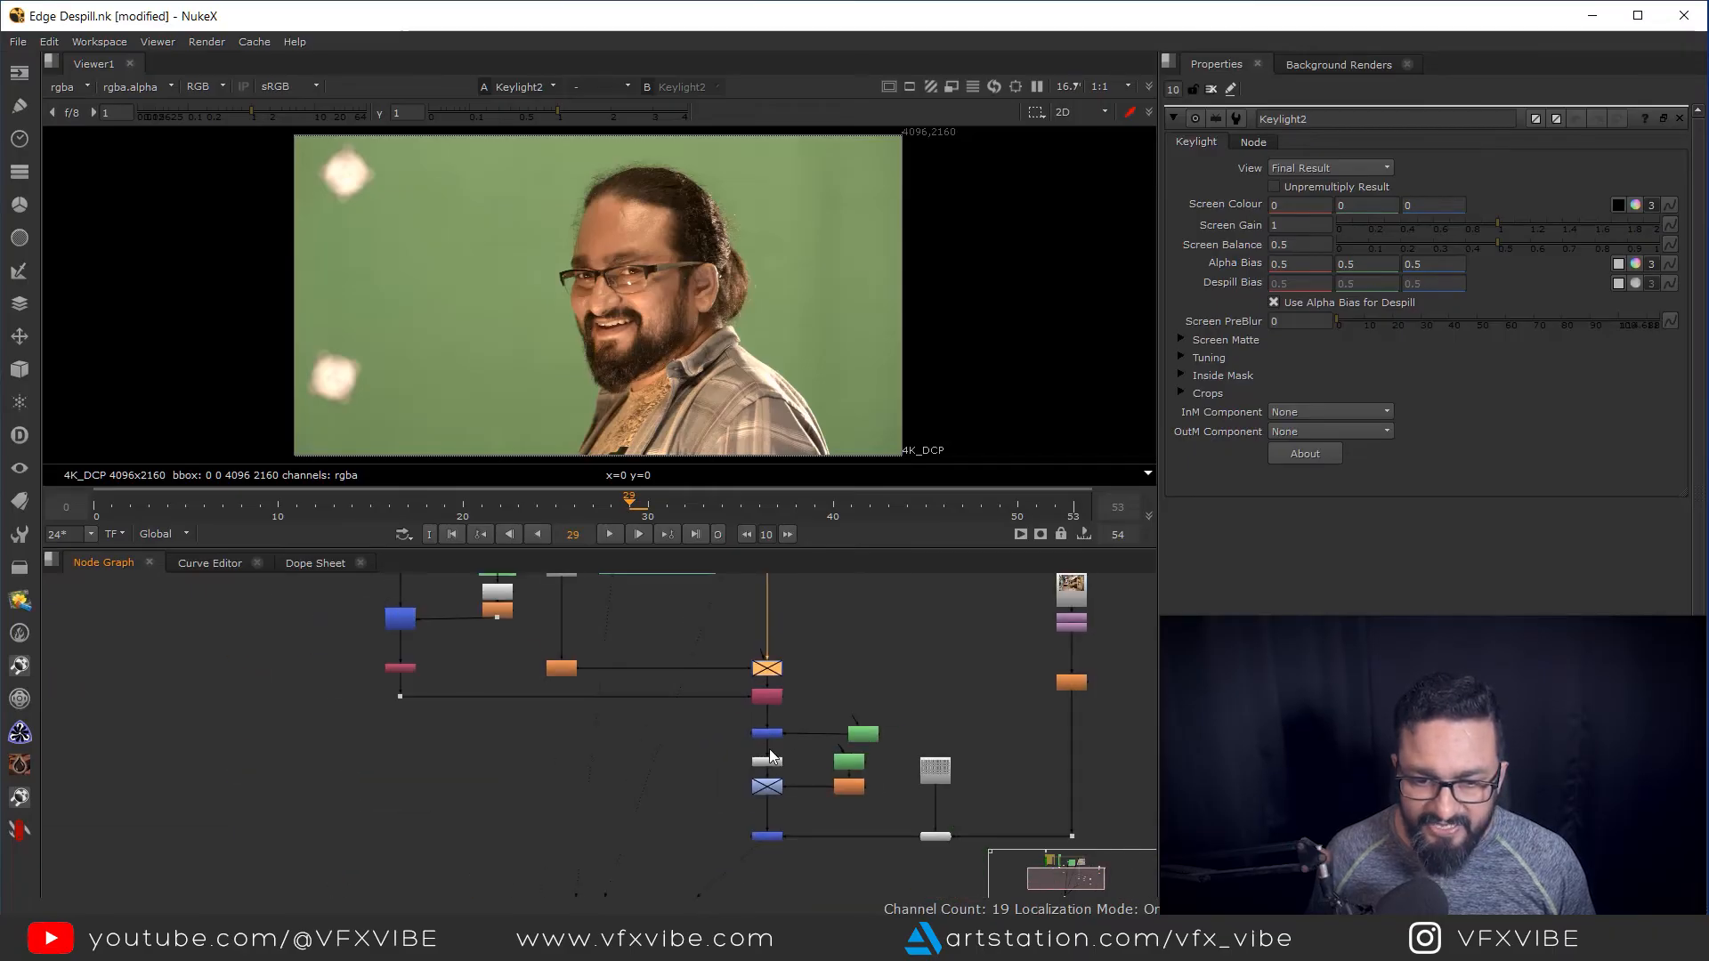
{"action": "scroll", "coordinate": [769, 749], "scroll_direction": "up", "scroll_amount": 3}
{"action": "left_click", "coordinate": [763, 771]}
{"action": "key", "text": "1"}
Examine the Merge1 composite at high magnification along the forehead, glasses and cheek edges for leftover green spill
{"action": "scroll", "coordinate": [778, 323], "scroll_direction": "up", "scroll_amount": 5}
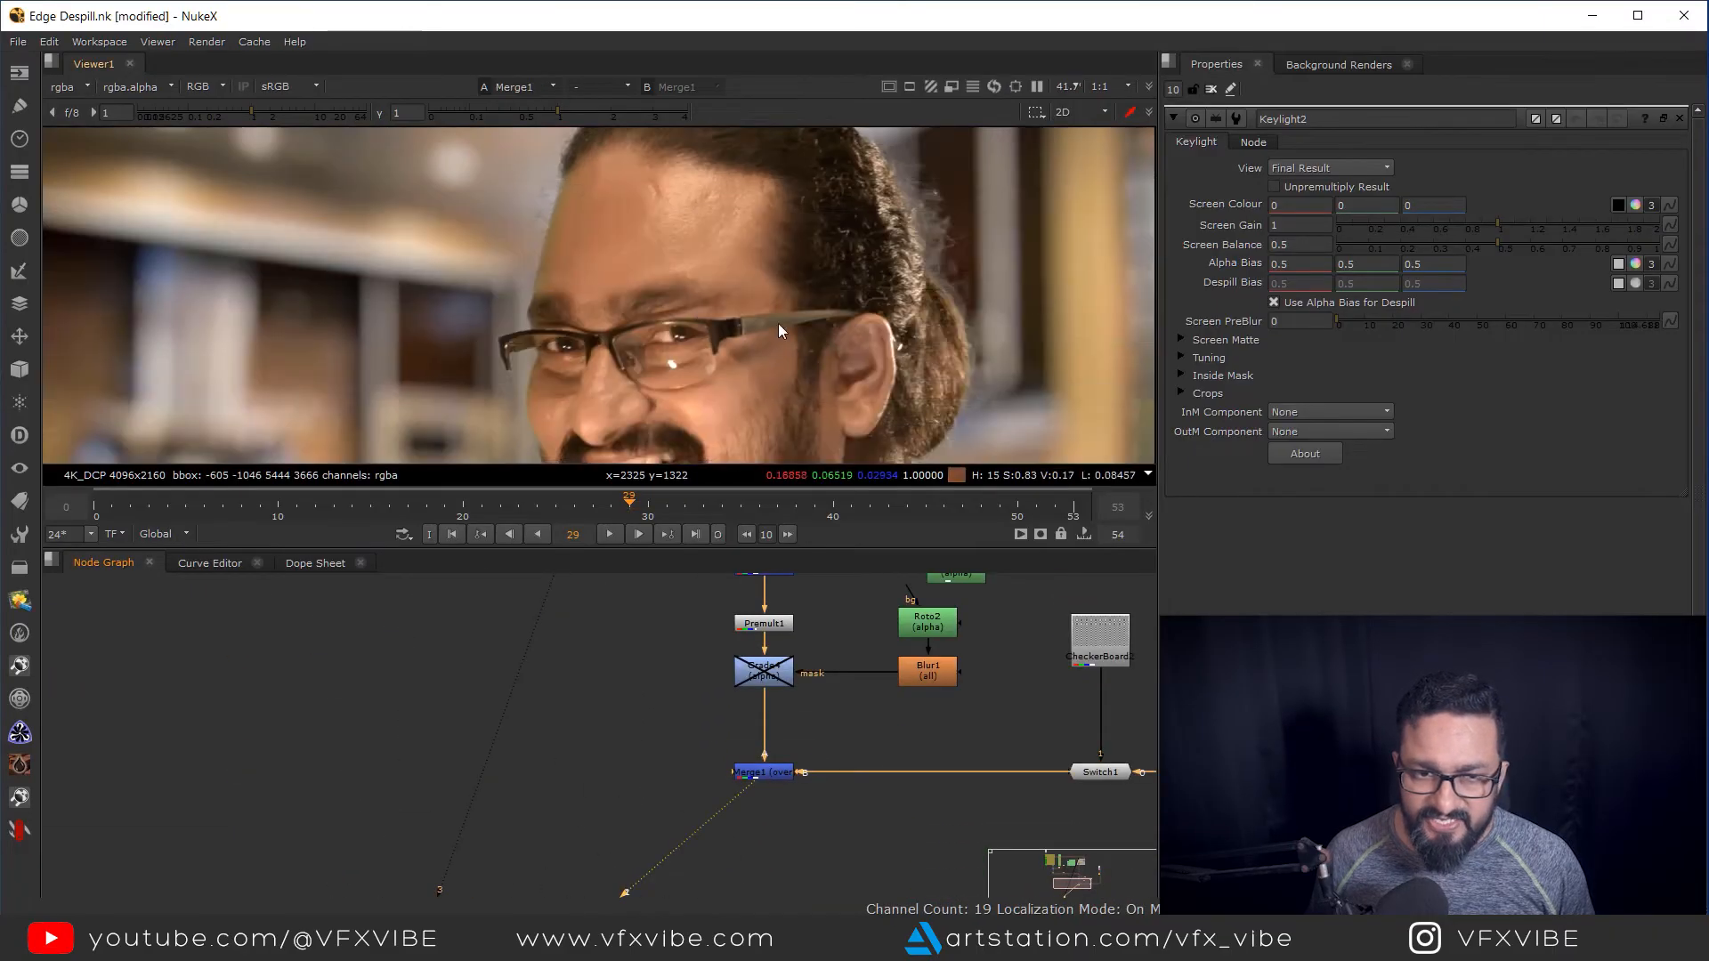
{"action": "key", "text": "space"}
{"action": "scroll", "coordinate": [1047, 339], "scroll_direction": "up", "scroll_amount": 6}
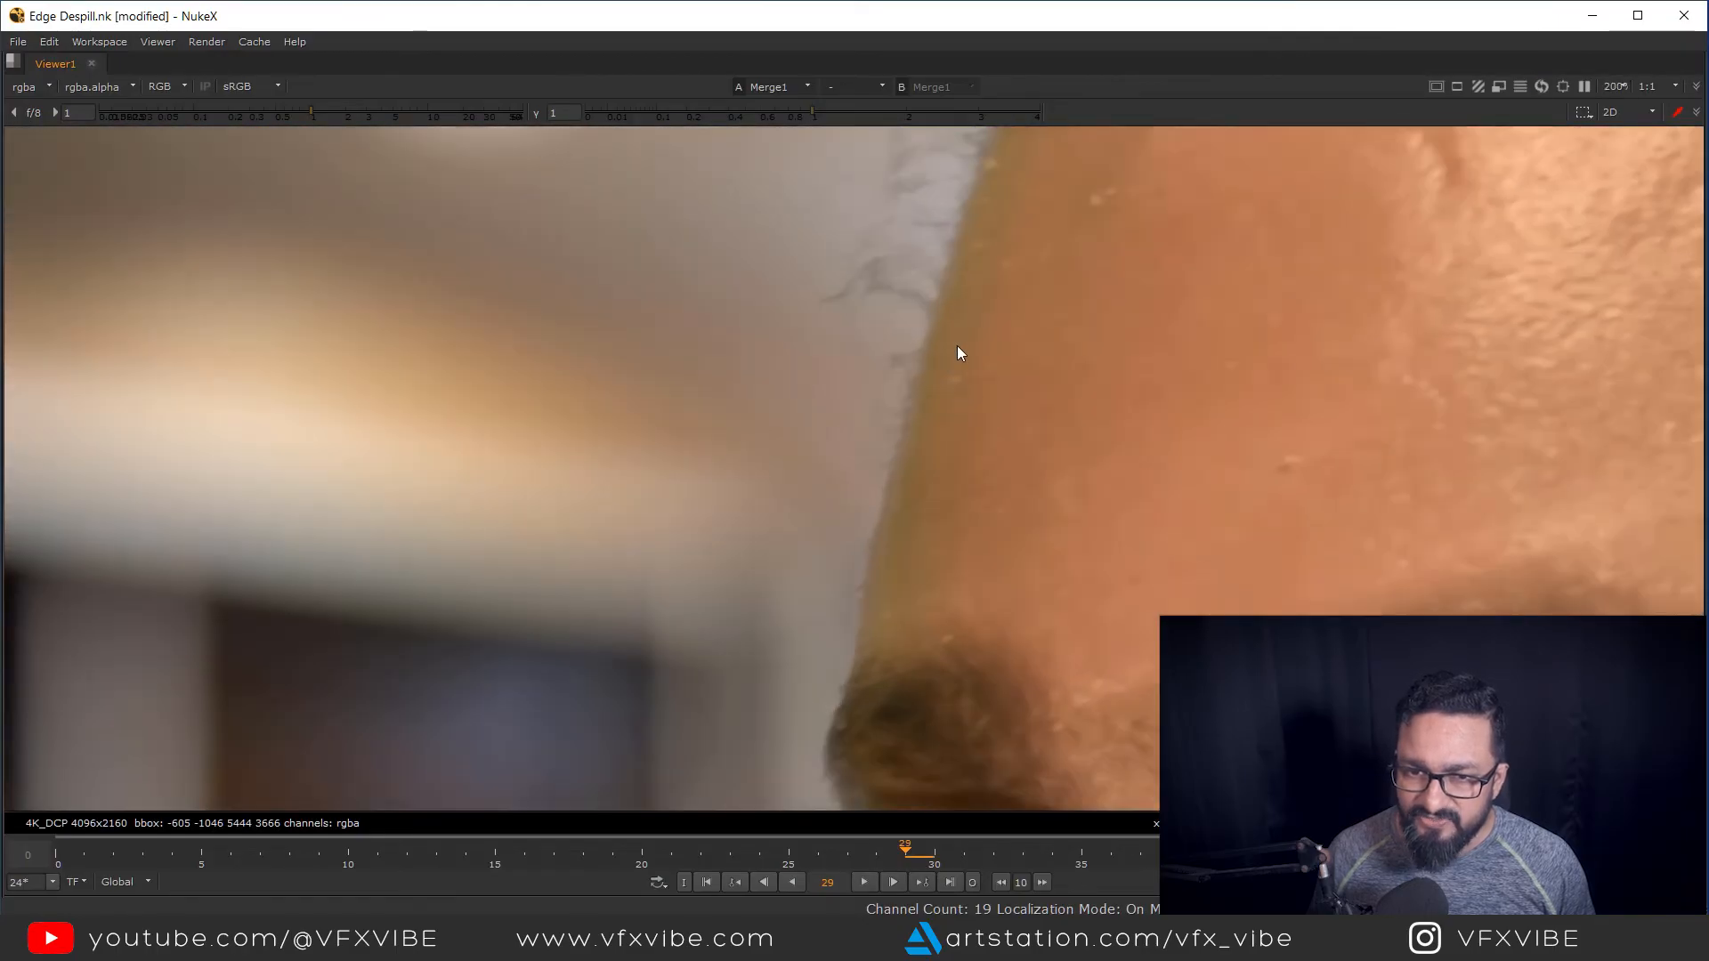
{"action": "left_click_drag", "start_coordinate": [957, 346], "coordinate": [1044, 111]}
{"action": "left_click_drag", "start_coordinate": [968, 347], "coordinate": [998, 490]}
{"action": "scroll", "coordinate": [993, 395], "scroll_direction": "down", "scroll_amount": 6}
{"action": "scroll", "coordinate": [971, 702], "scroll_direction": "up", "scroll_amount": 4}
{"action": "left_click_drag", "start_coordinate": [971, 702], "coordinate": [948, 454]}
{"action": "scroll", "coordinate": [949, 454], "scroll_direction": "up", "scroll_amount": 2}
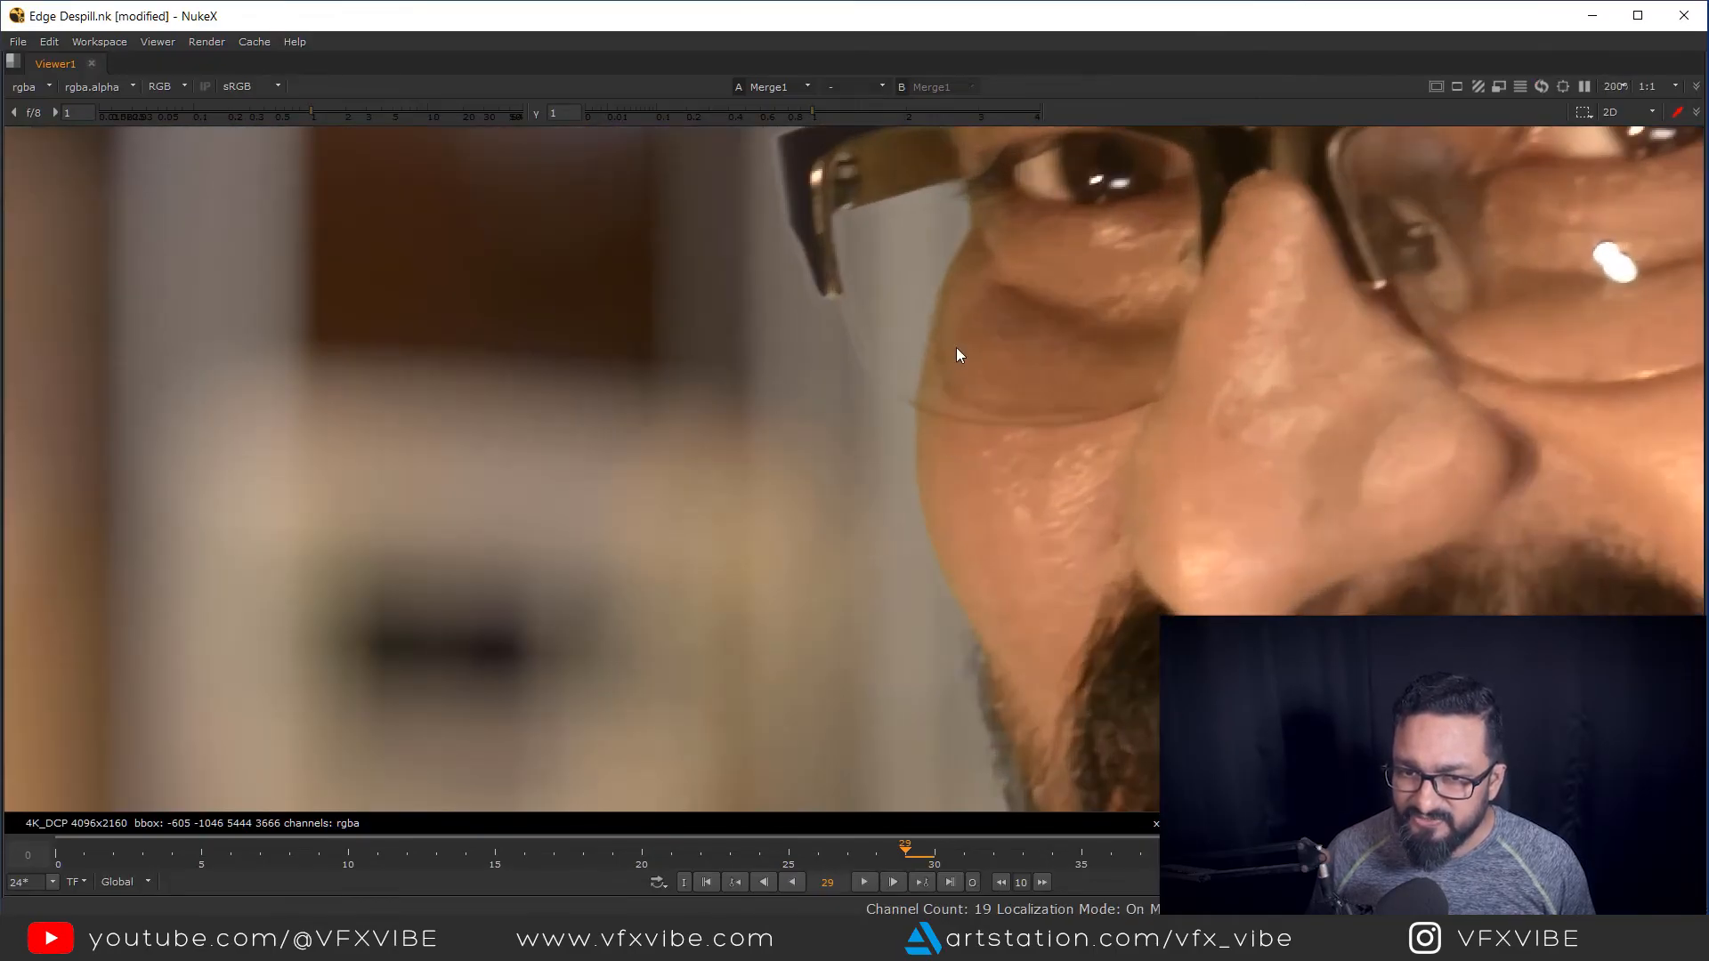
{"action": "scroll", "coordinate": [927, 538], "scroll_direction": "down", "scroll_amount": 5}
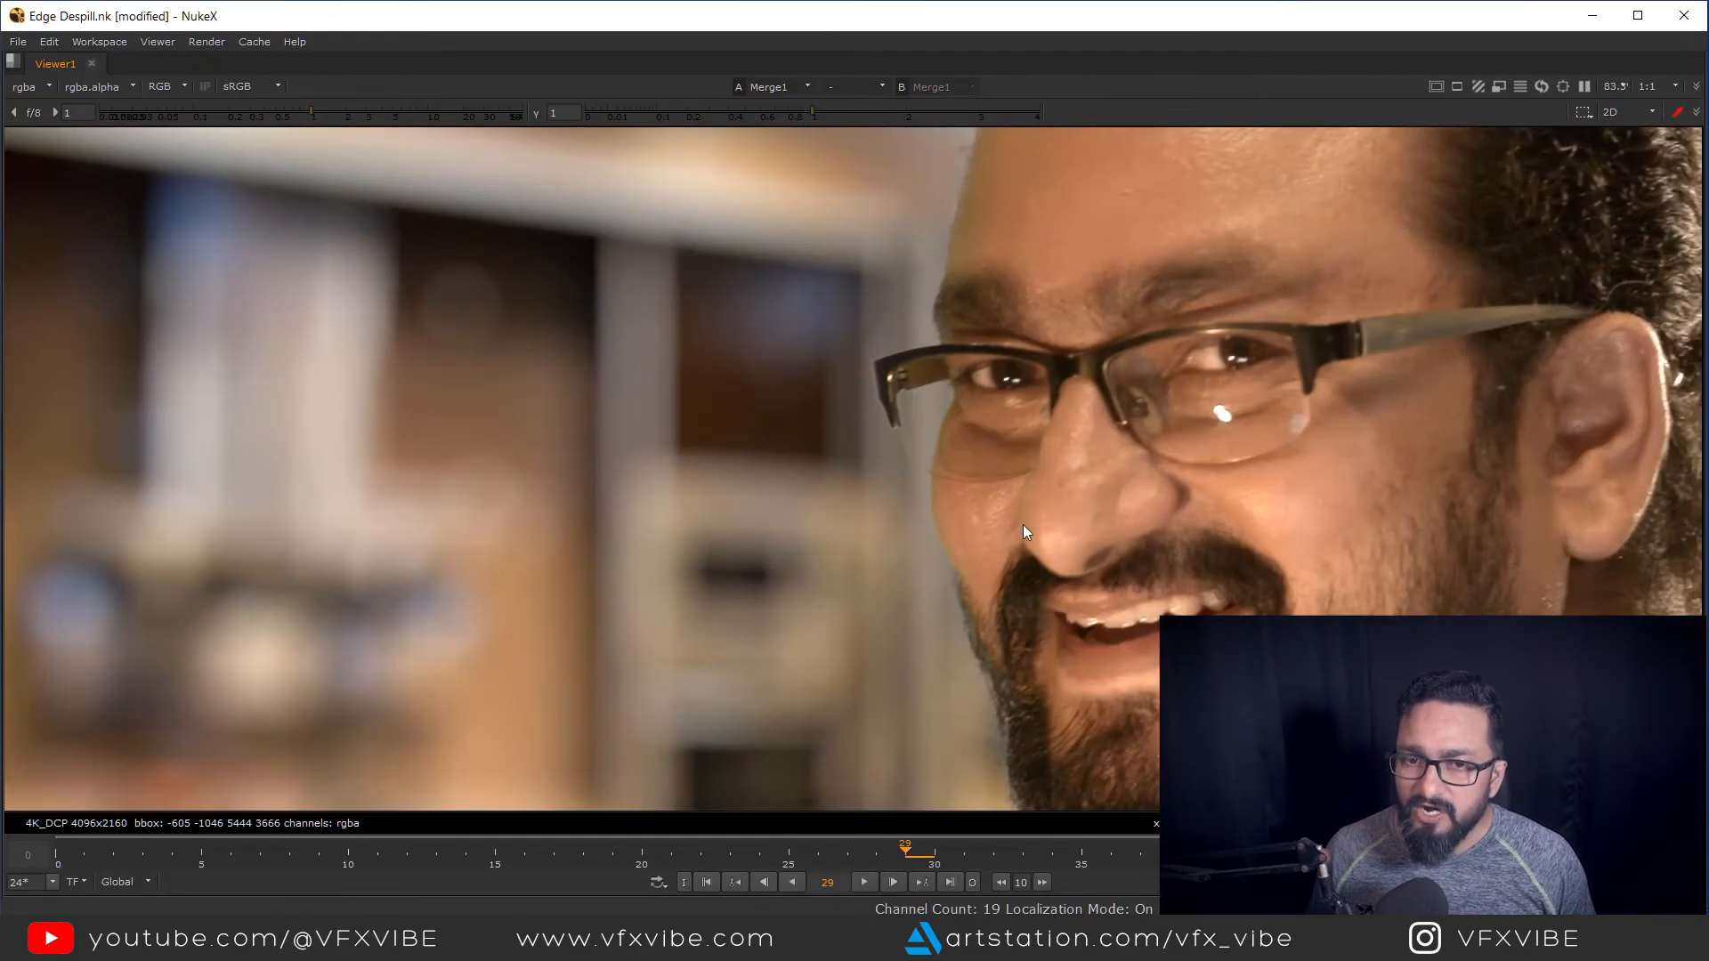
{"action": "left_click_drag", "start_coordinate": [993, 293], "coordinate": [925, 511]}
{"action": "key", "text": "space"}
View the new Keylight2 in the Edge Despill group and set its Screen Colour green value to 1
{"action": "left_click_drag", "start_coordinate": [908, 598], "coordinate": [858, 792]}
{"action": "scroll", "coordinate": [859, 698], "scroll_direction": "down", "scroll_amount": 3}
{"action": "left_click_drag", "start_coordinate": [828, 696], "coordinate": [856, 833]}
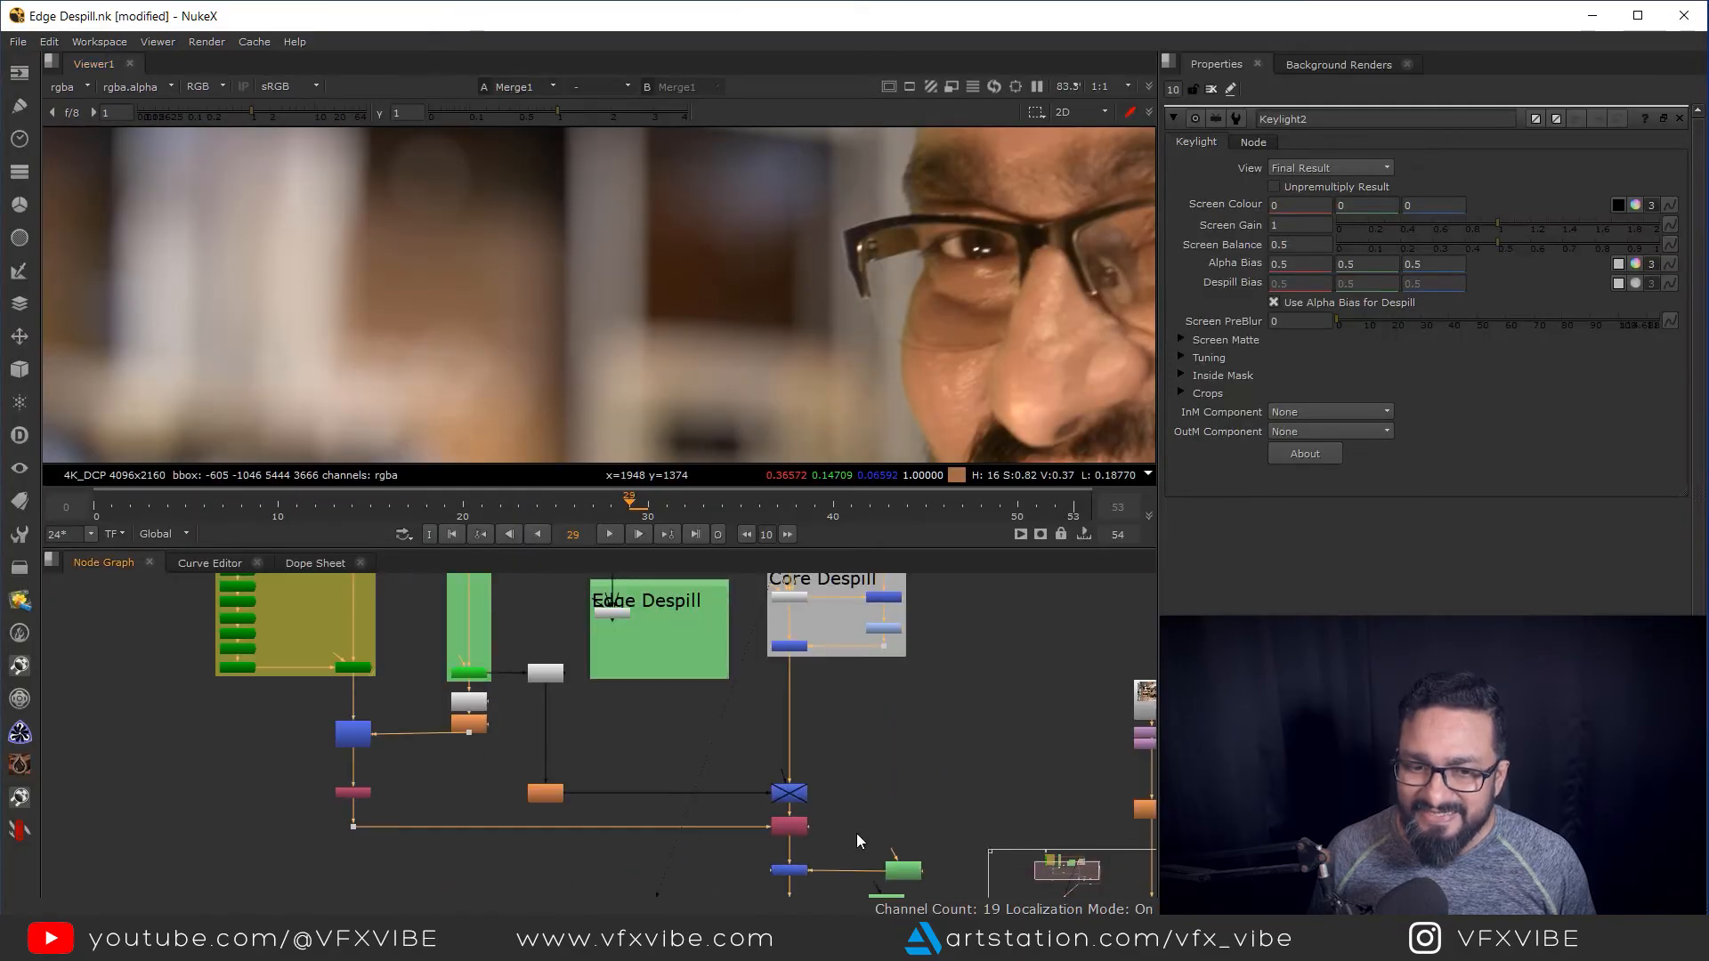
{"action": "left_click_drag", "start_coordinate": [804, 590], "coordinate": [781, 706]}
{"action": "left_click_drag", "start_coordinate": [930, 134], "coordinate": [851, 280]}
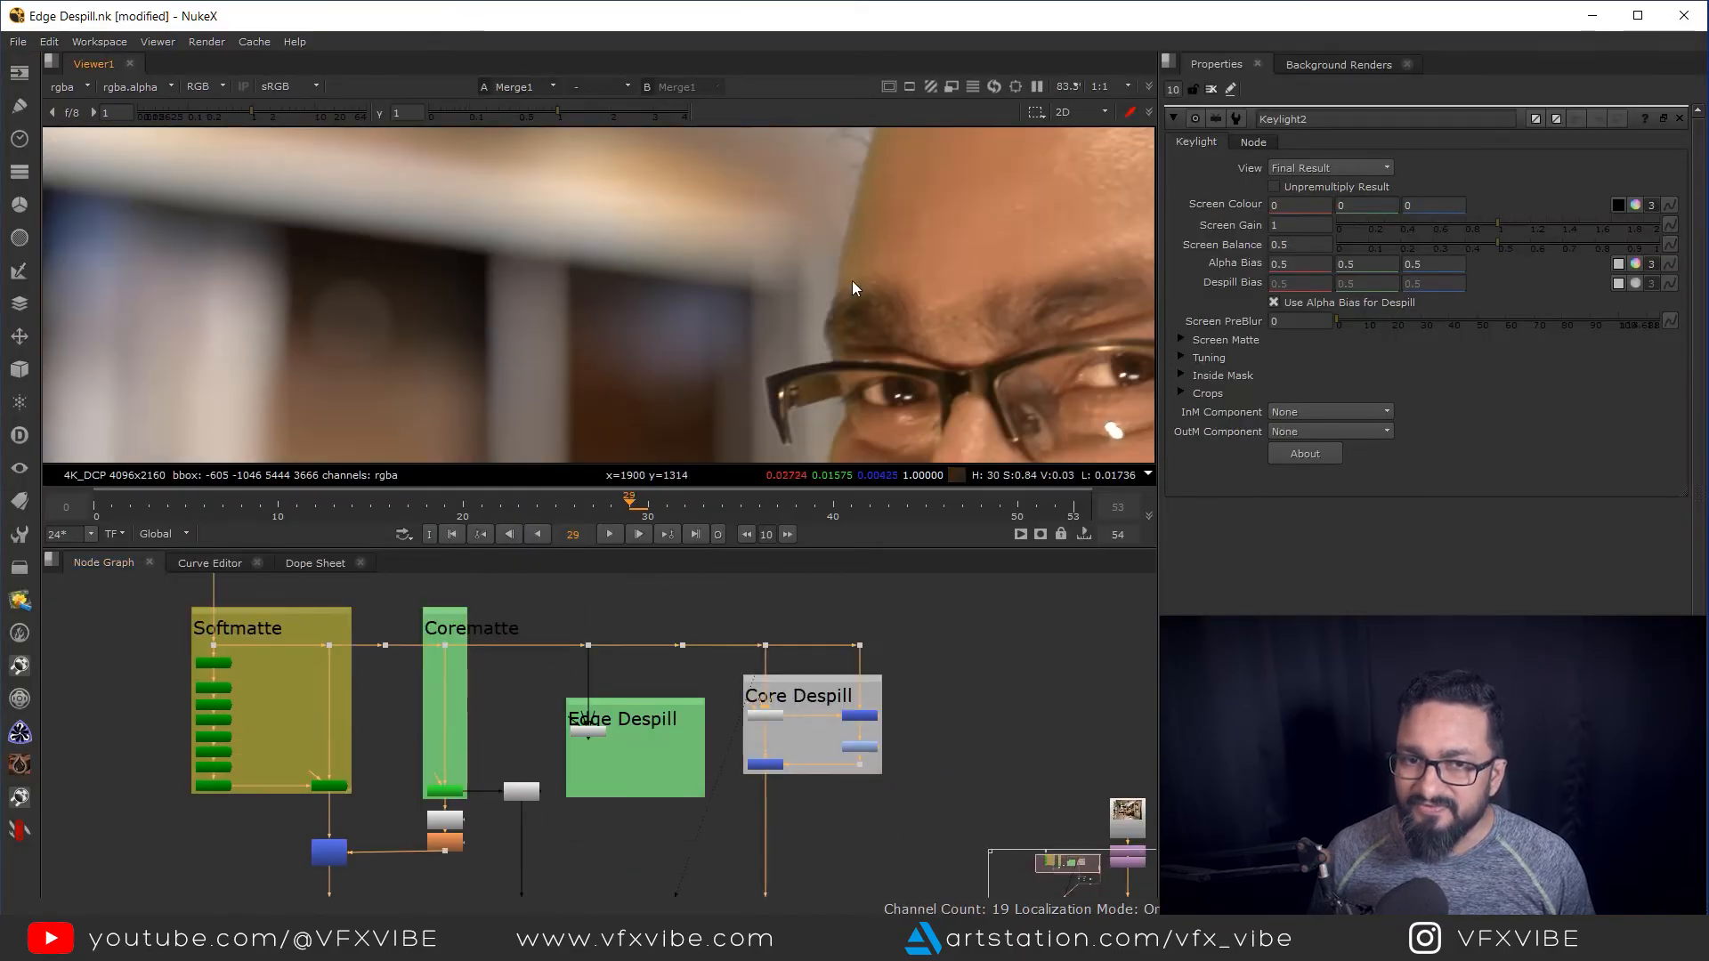
{"action": "scroll", "coordinate": [569, 790], "scroll_direction": "up", "scroll_amount": 3}
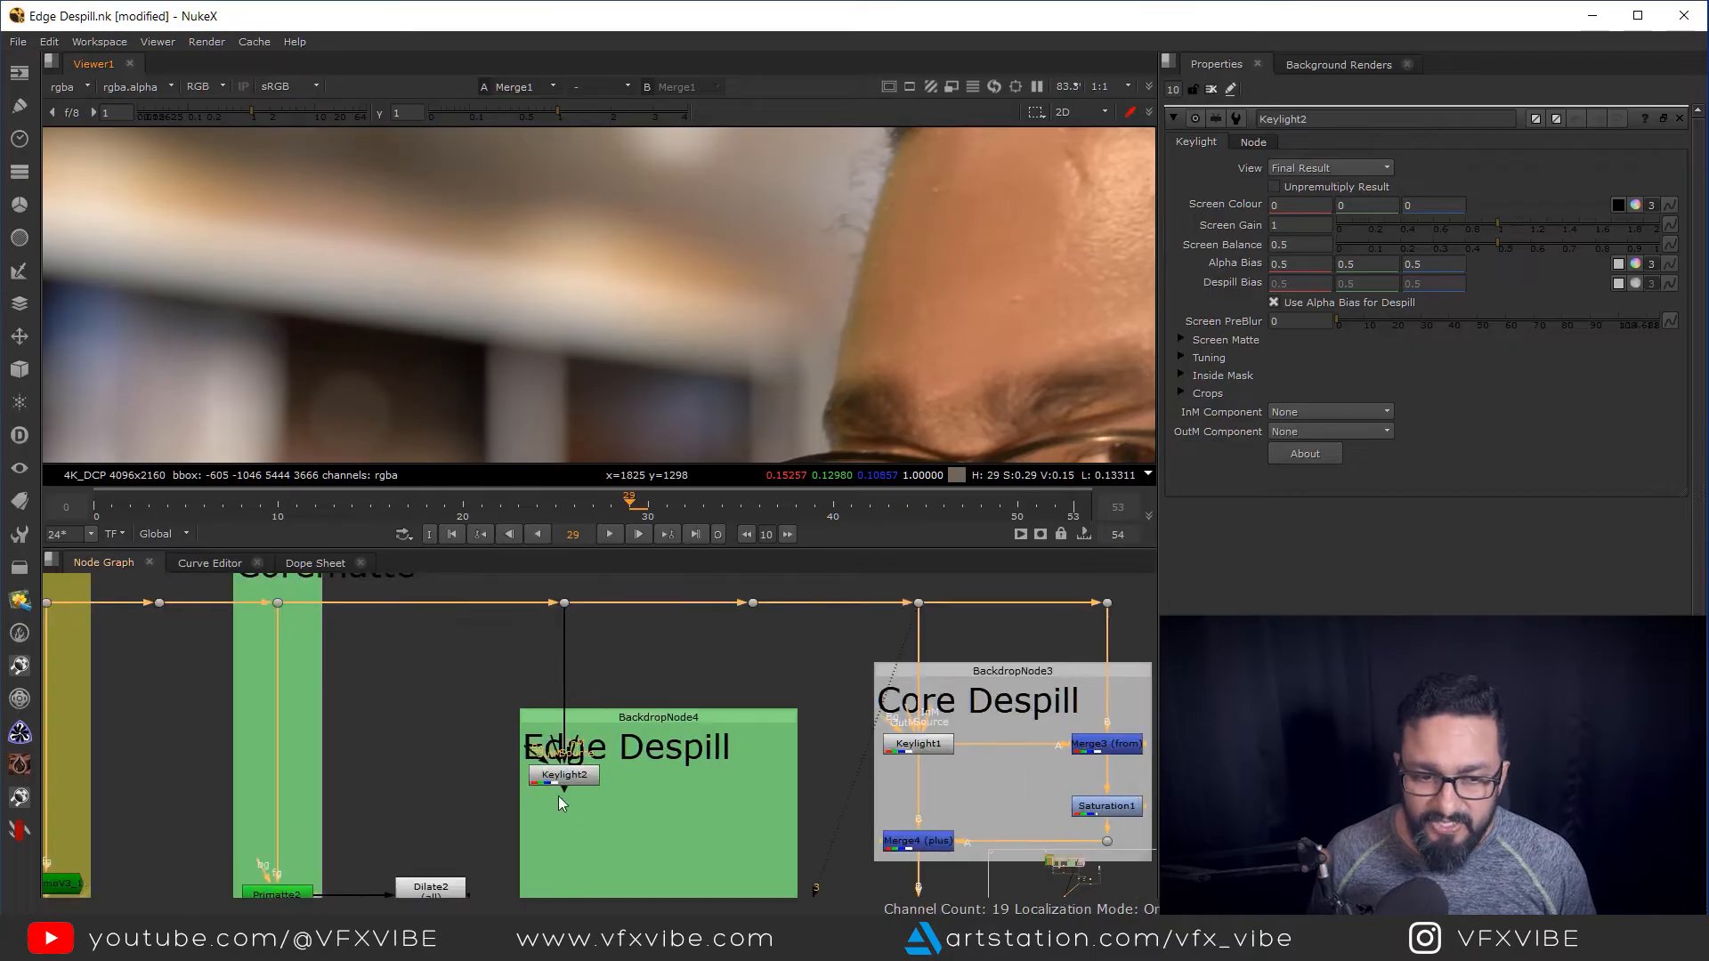
{"action": "scroll", "coordinate": [561, 788], "scroll_direction": "up", "scroll_amount": 2}
{"action": "left_click", "coordinate": [568, 769]}
{"action": "key", "text": "1"}
{"action": "left_click", "coordinate": [1365, 210]}
{"action": "type", "text": "1"}
{"action": "key", "text": "Return"}
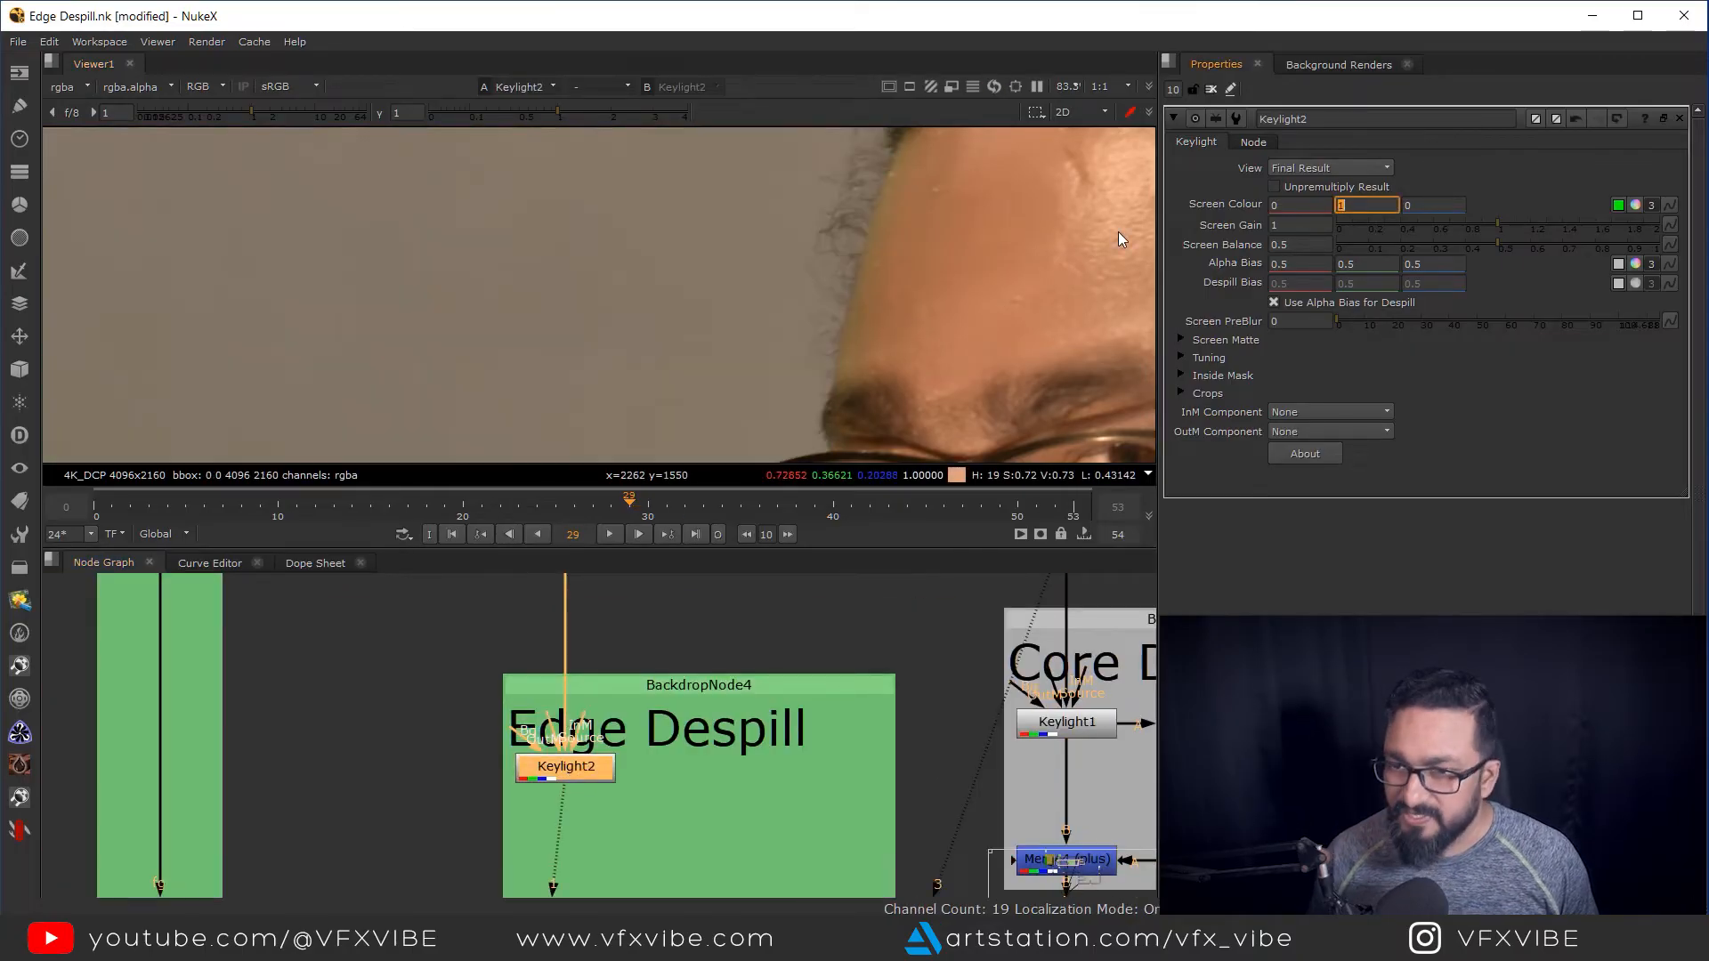
Add a Merge node in Edge Despill joining Keylight2 with the original plate's Dot, view it, and set its operation to difference
{"action": "scroll", "coordinate": [712, 748], "scroll_direction": "down", "scroll_amount": 2}
{"action": "left_click", "coordinate": [728, 774]}
{"action": "key", "text": "m"}
{"action": "left_click_drag", "start_coordinate": [738, 755], "coordinate": [618, 759]}
{"action": "left_click", "coordinate": [735, 757]}
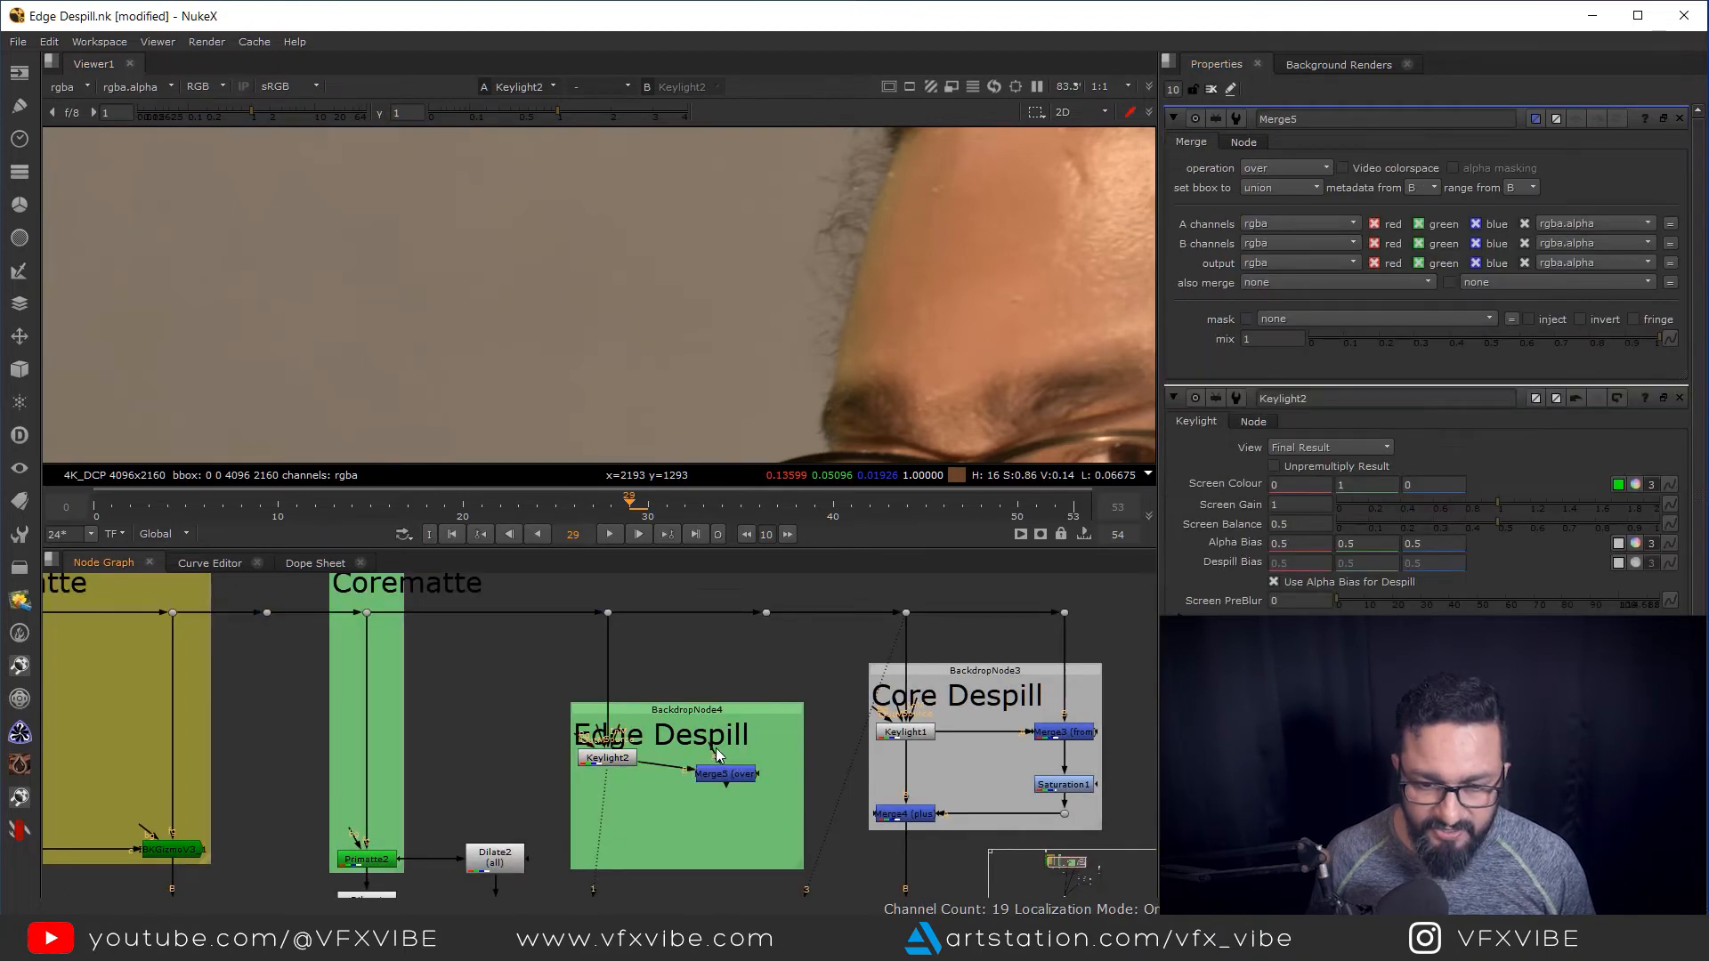
{"action": "left_click_drag", "start_coordinate": [734, 783], "coordinate": [770, 766]}
{"action": "key", "text": "1"}
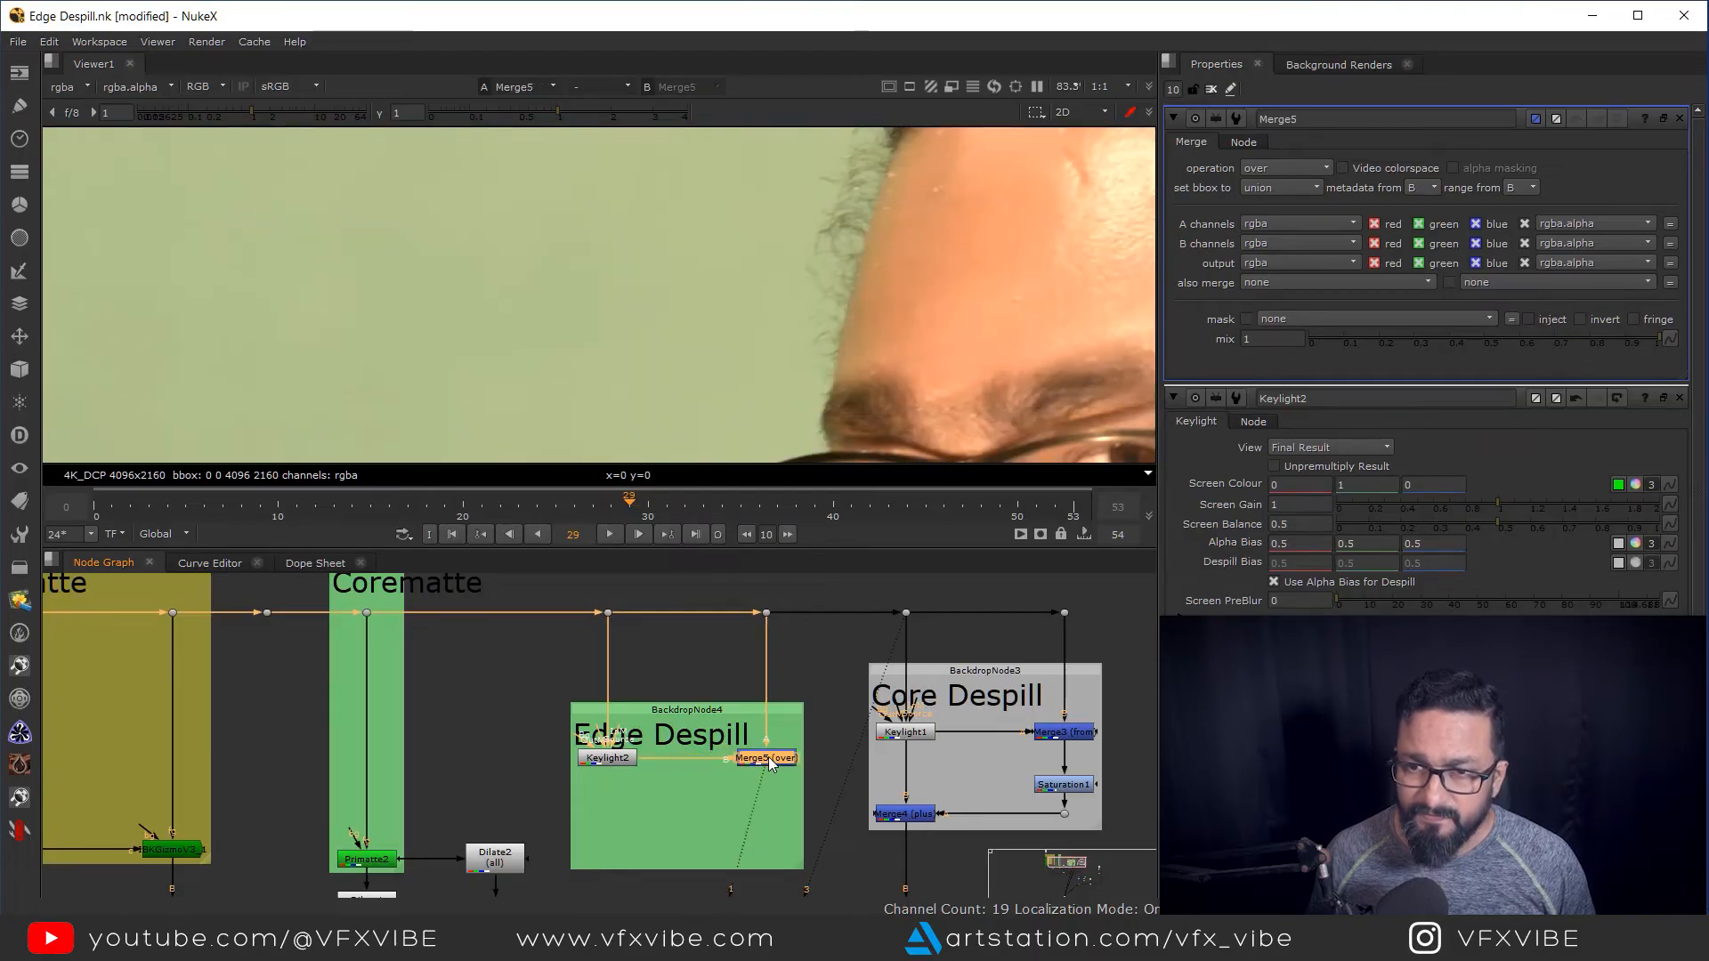
{"action": "left_click", "coordinate": [1282, 169]}
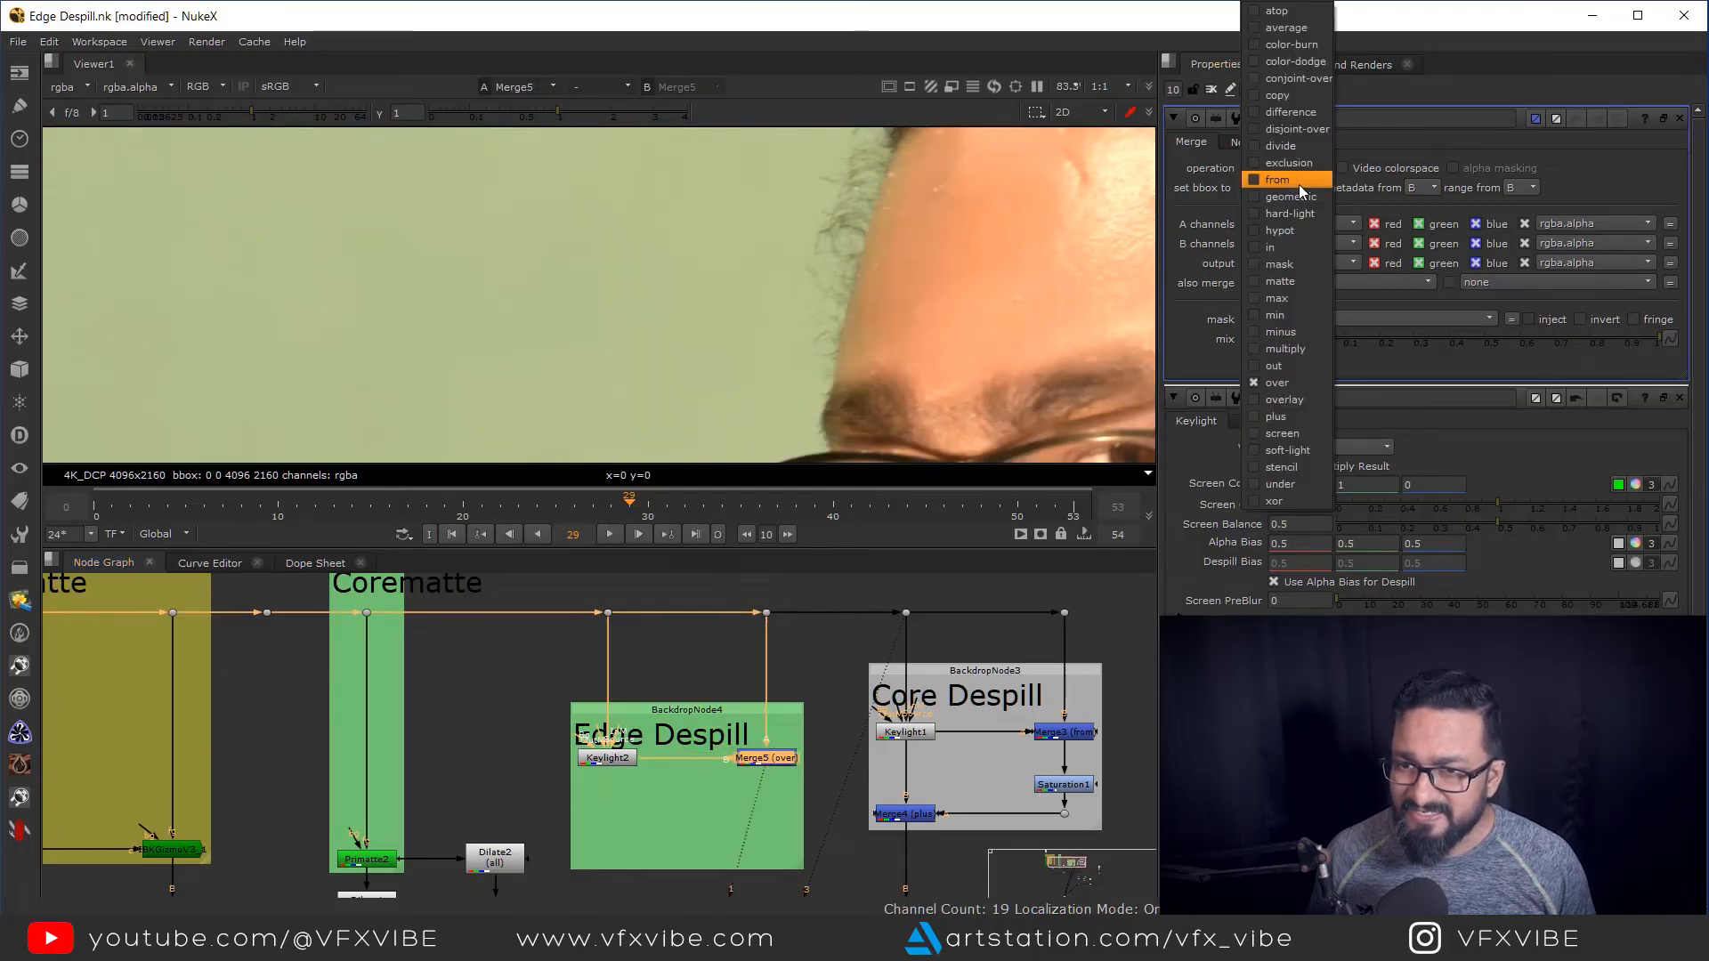
{"action": "left_click", "coordinate": [1281, 121]}
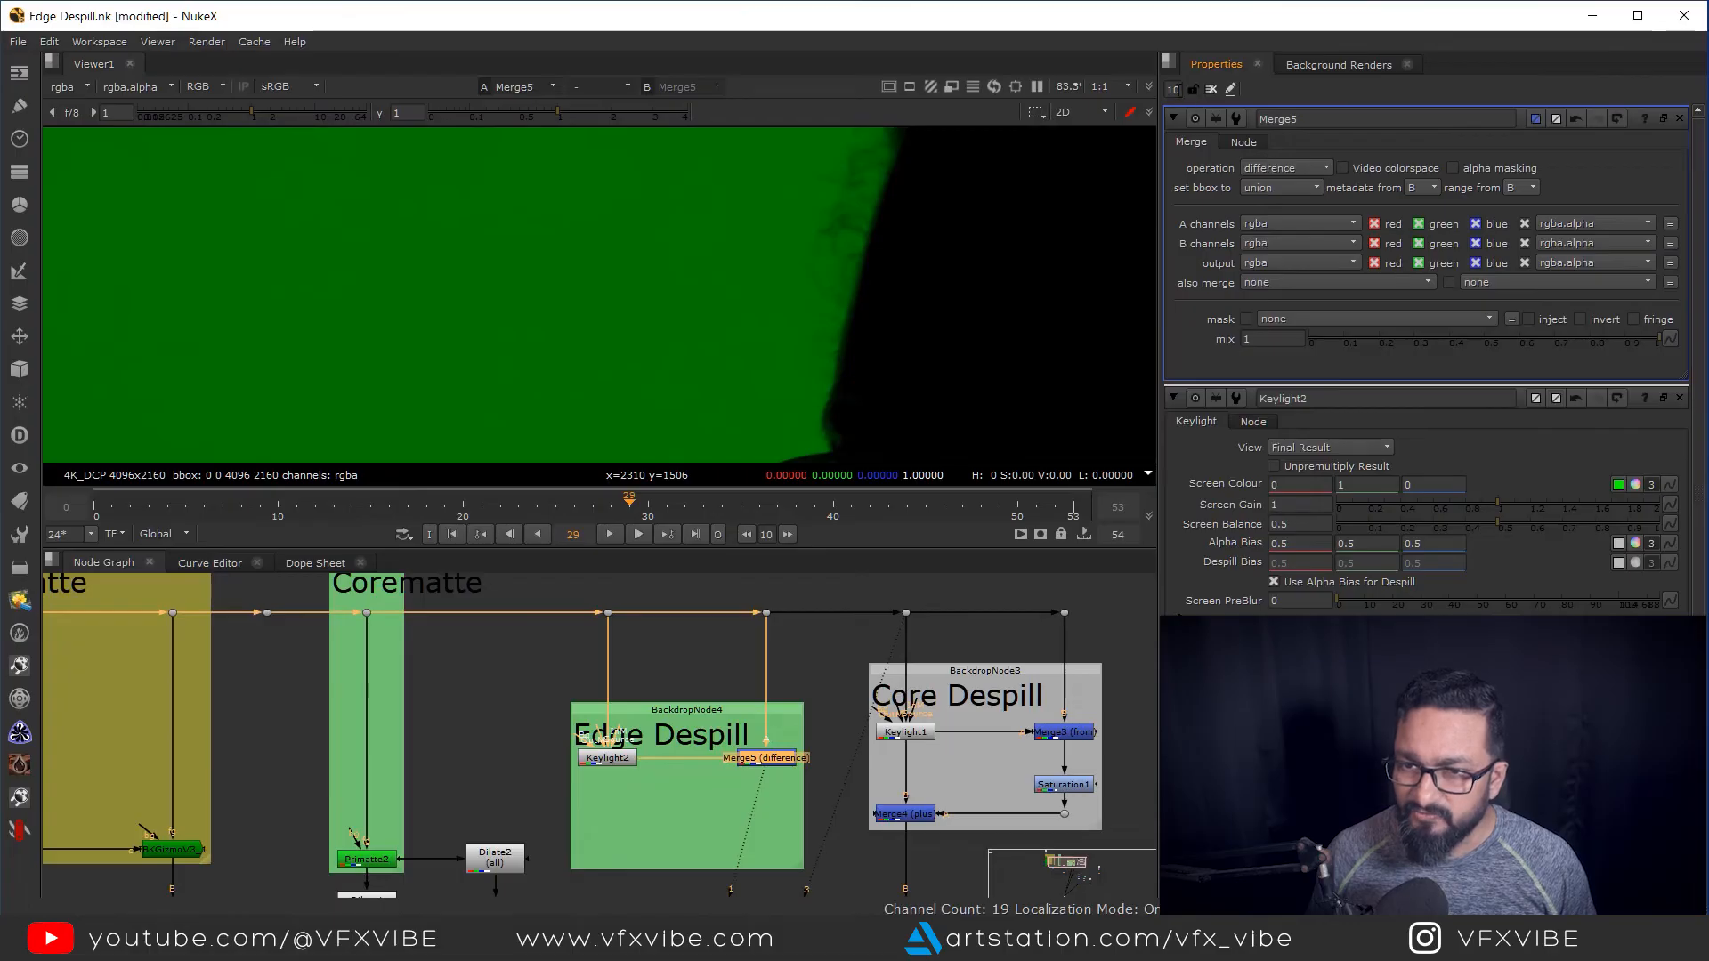
Limit the number of open node property panels to 1
{"action": "left_click_drag", "start_coordinate": [1180, 90], "coordinate": [1011, 139]}
{"action": "type", "text": "1"}
{"action": "key", "text": "Return"}
Add a Saturation node below the difference merge in Edge Despill, with saturation set to 0, and view it
{"action": "left_click_drag", "start_coordinate": [739, 777], "coordinate": [765, 699]}
{"action": "left_click", "coordinate": [798, 733]}
{"action": "key", "text": "Tab"}
{"action": "type", "text": "sat"}
{"action": "key", "text": "Return"}
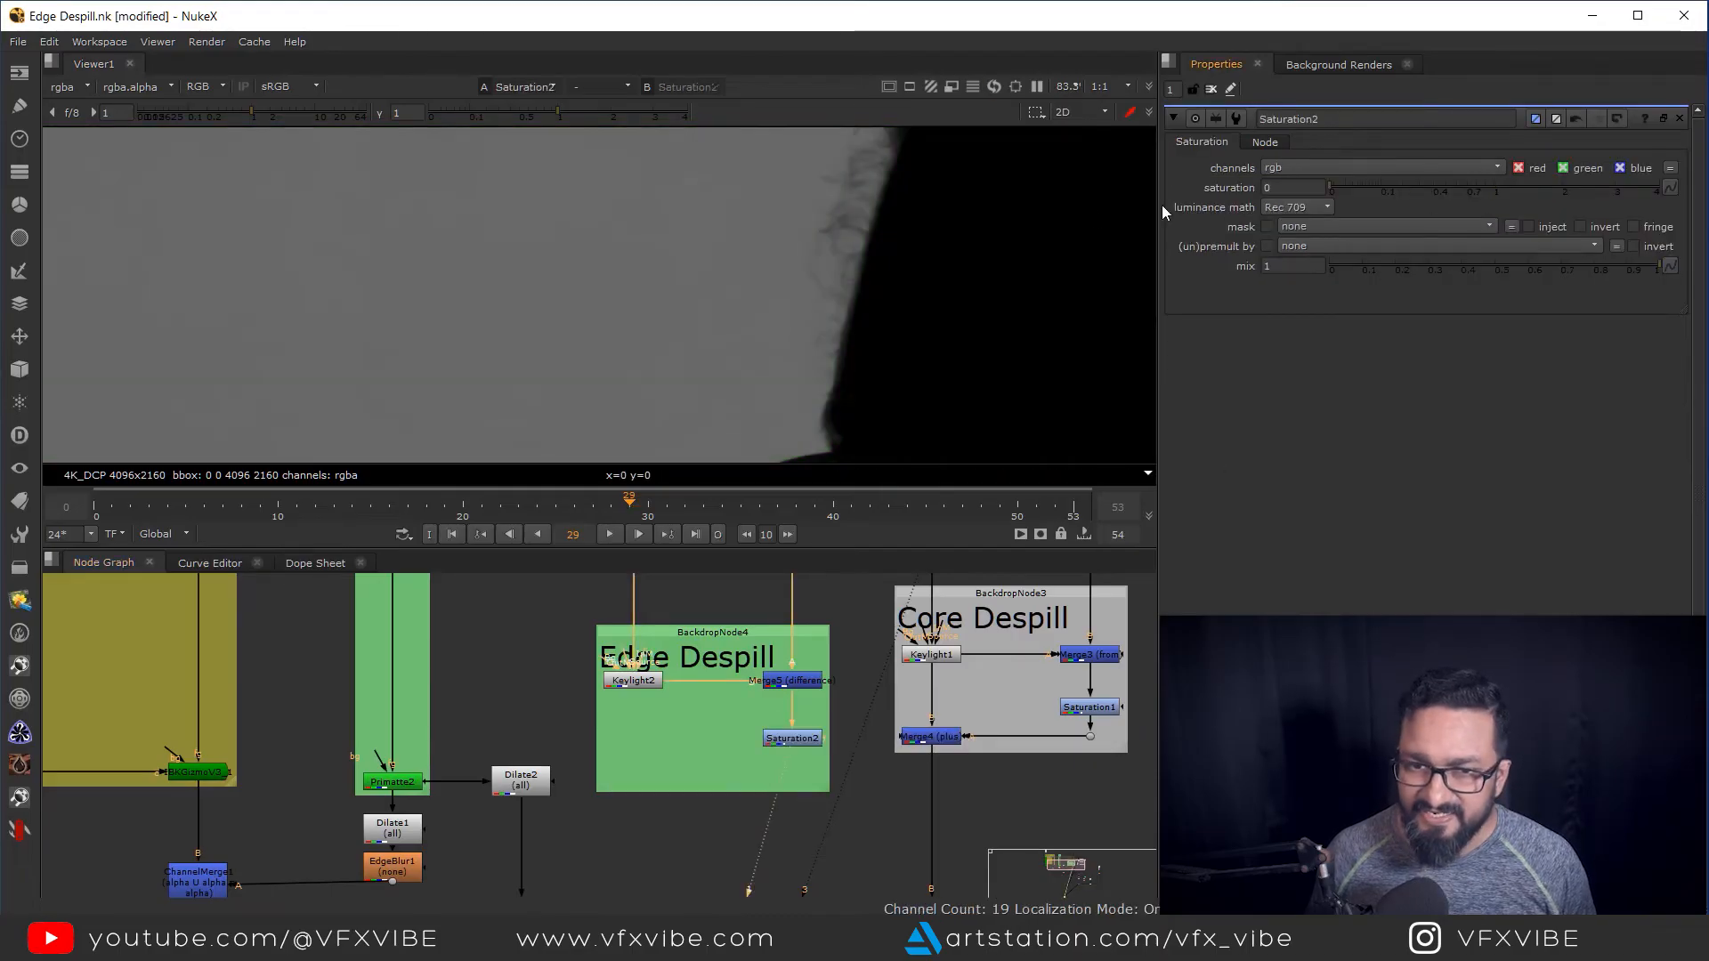
Add a Merge node below Keylight2 that combines it with Saturation2, view it, and set its operation to plus
{"action": "left_click", "coordinate": [619, 744]}
{"action": "key", "text": "m"}
{"action": "mouse_move", "coordinate": [623, 744]}
{"action": "left_mouse_down"}
{"action": "mouse_move", "coordinate": [639, 760]}
{"action": "mouse_move", "coordinate": [806, 740]}
{"action": "mouse_move", "coordinate": [643, 739]}
{"action": "left_mouse_up"}
{"action": "key", "text": "1"}
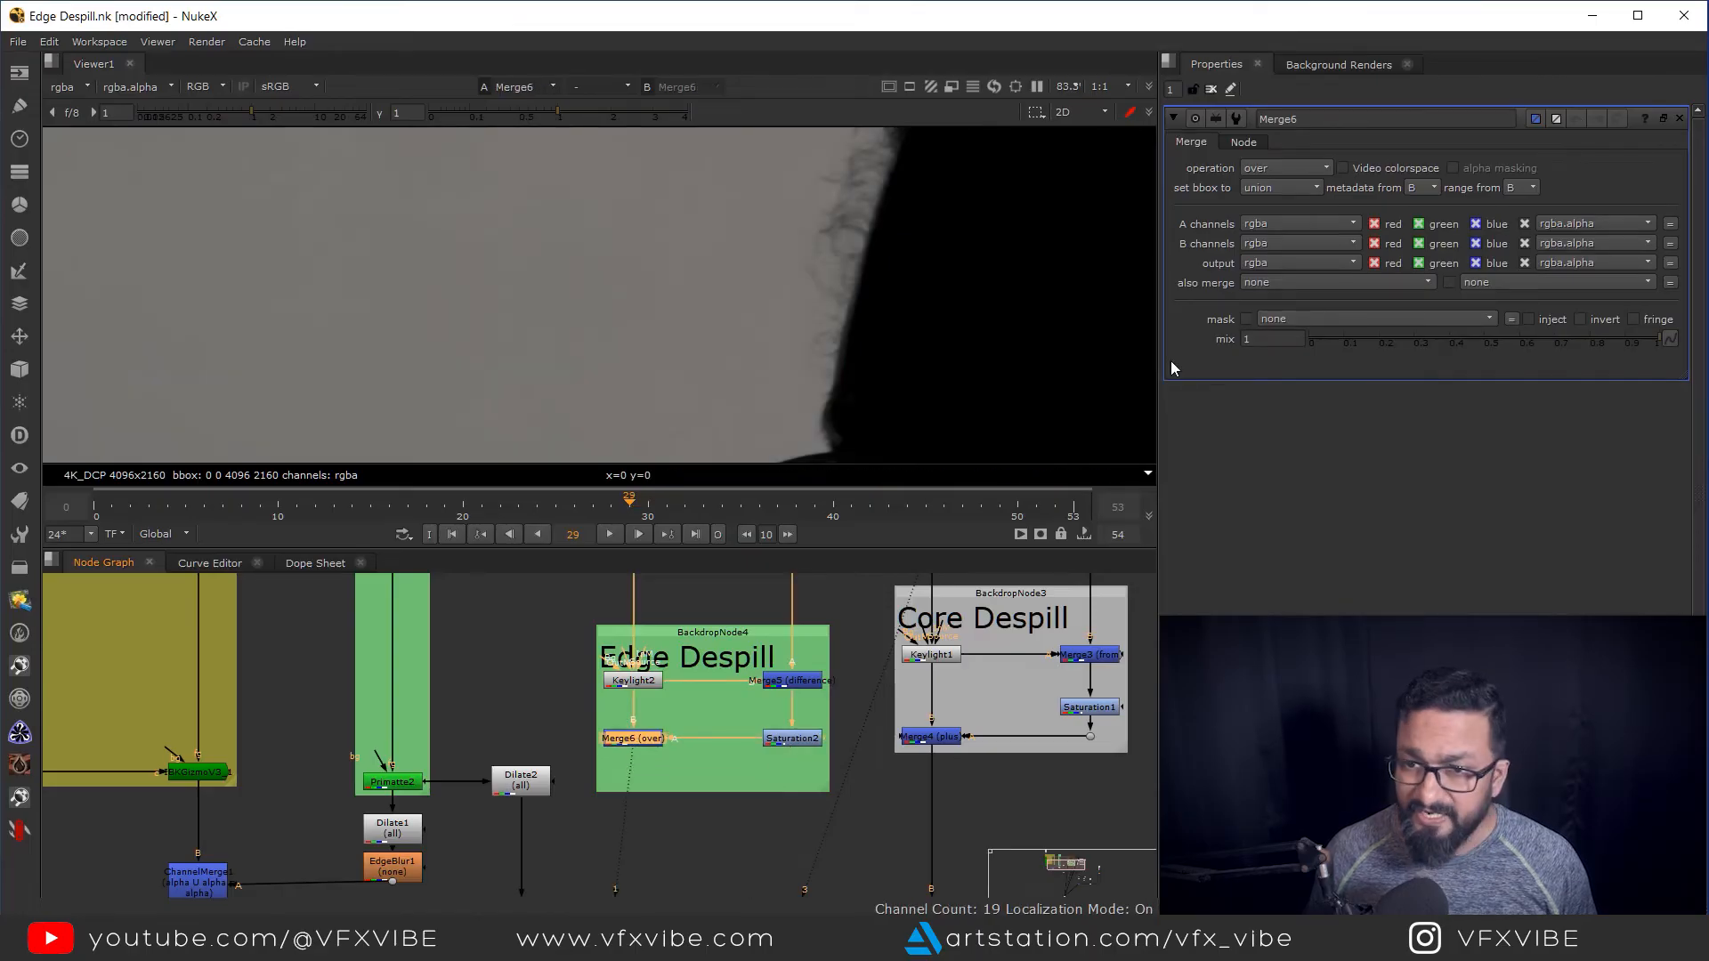
{"action": "left_click", "coordinate": [1274, 168]}
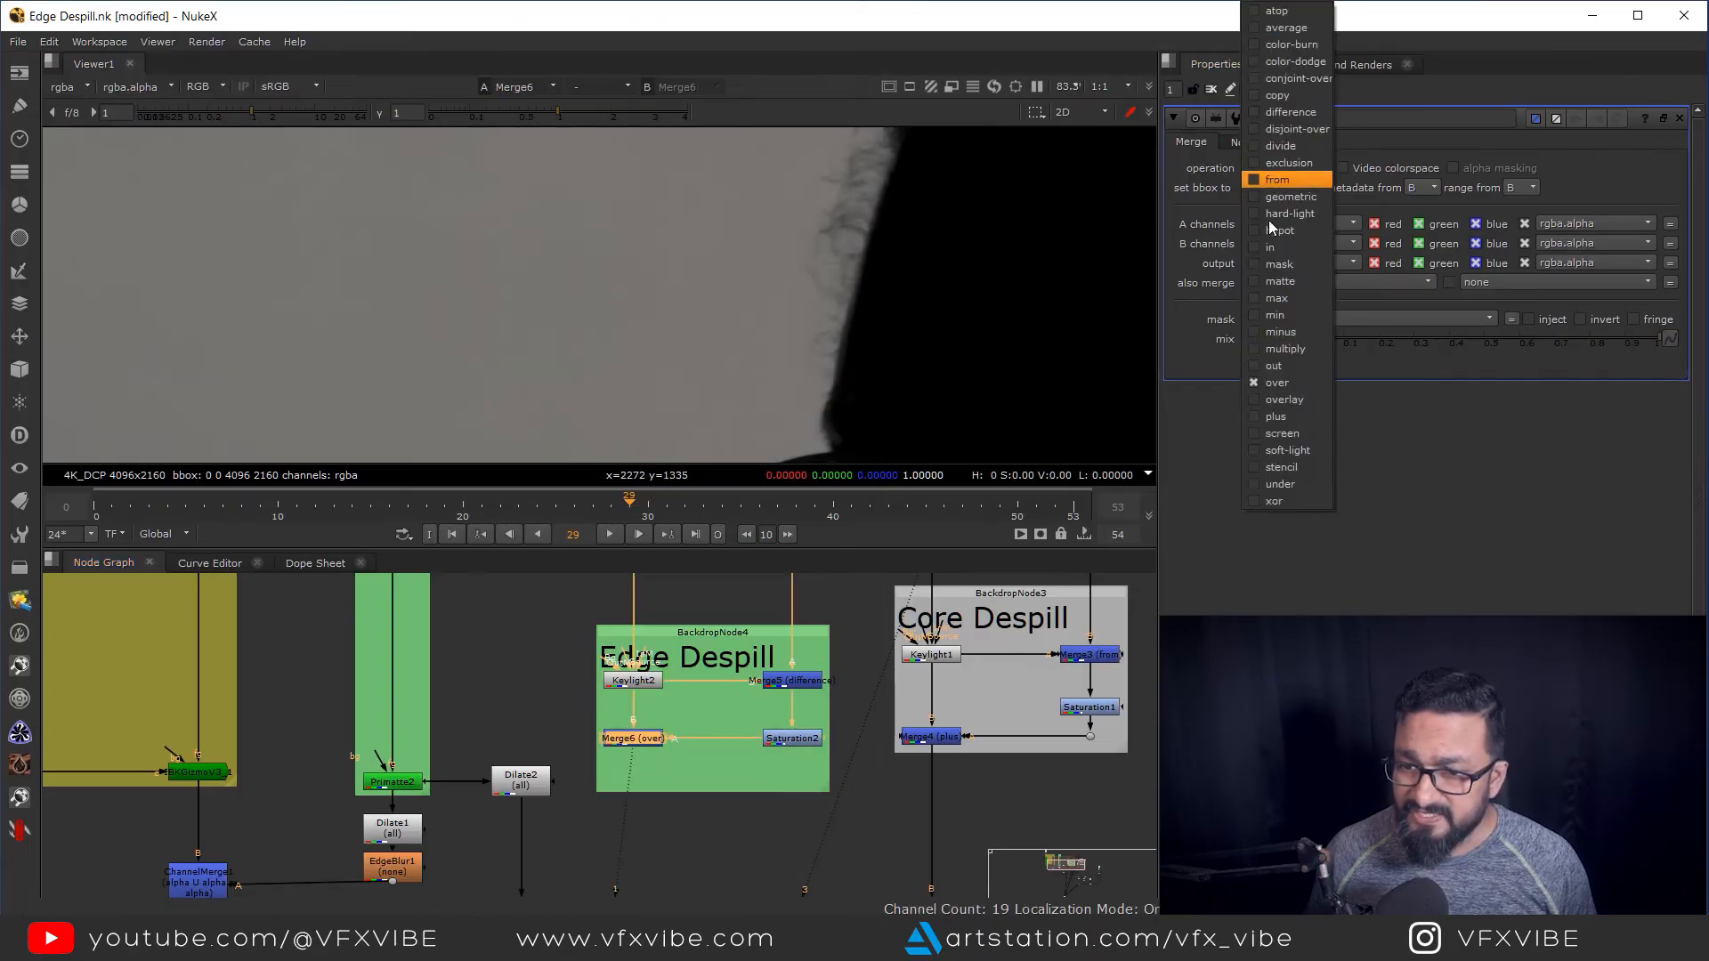
{"action": "left_click", "coordinate": [1277, 416]}
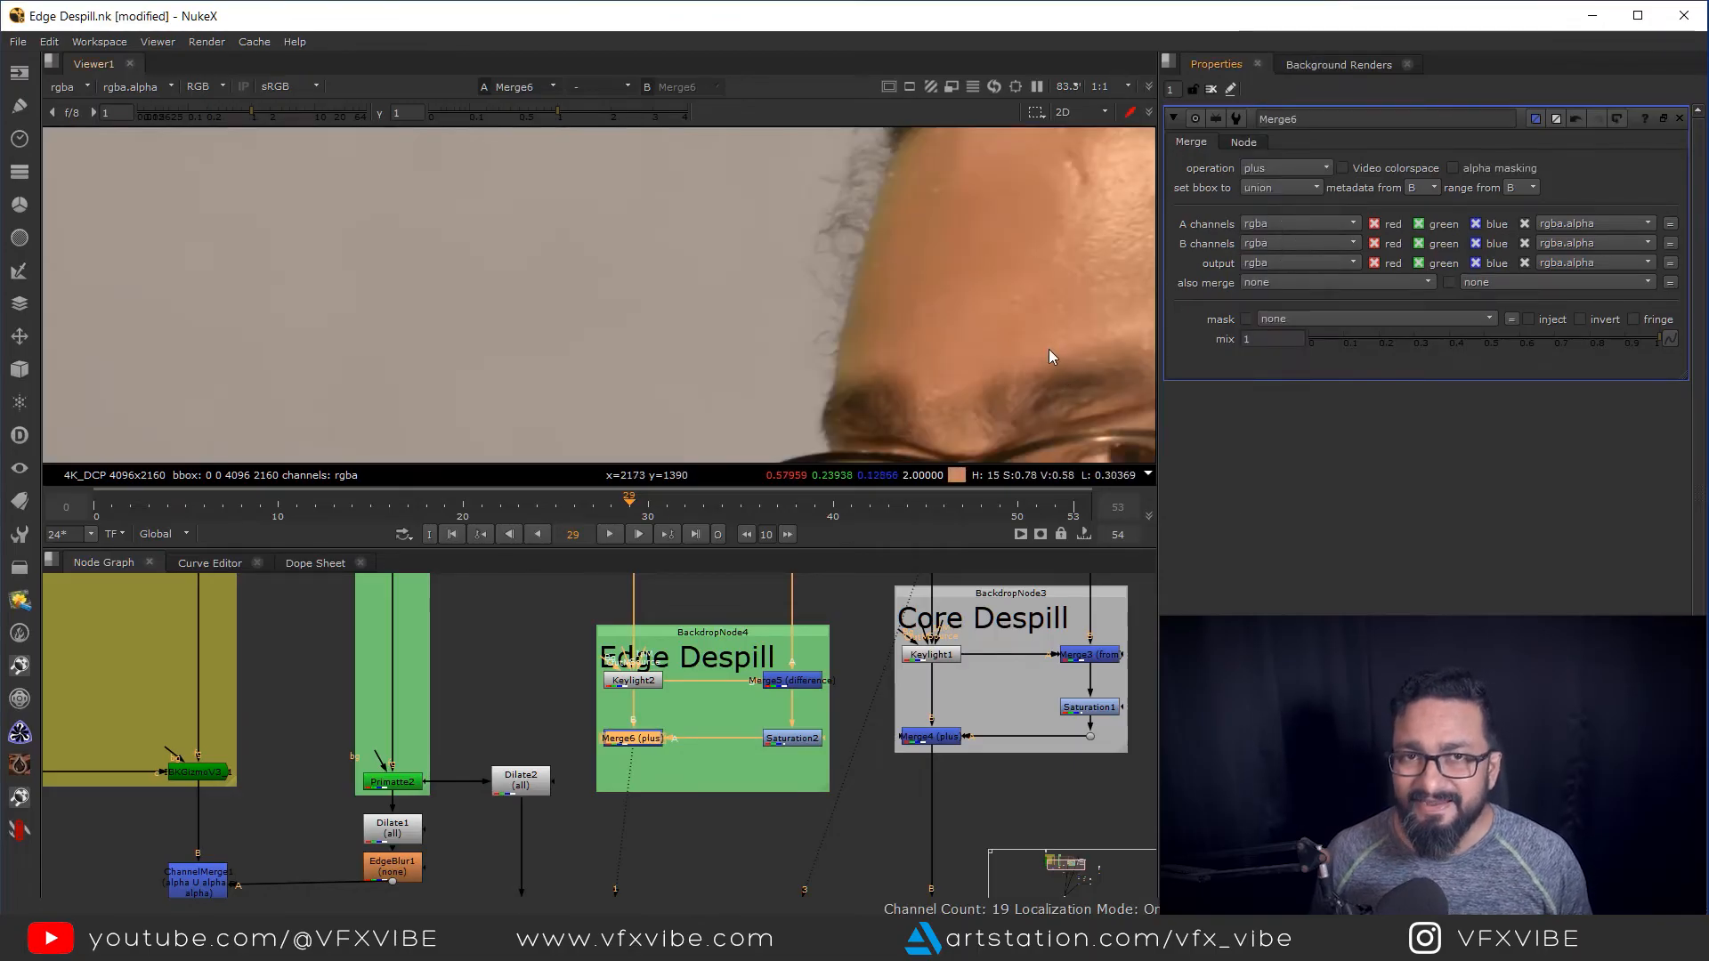
Set Keylight2's Alpha Bias to 0.303765, 0.139574, 0.089776 by sampling the green-tinted skin along the forehead edge
{"action": "left_click_drag", "start_coordinate": [640, 734], "coordinate": [624, 778]}
{"action": "scroll", "coordinate": [614, 766], "scroll_direction": "up", "scroll_amount": 5}
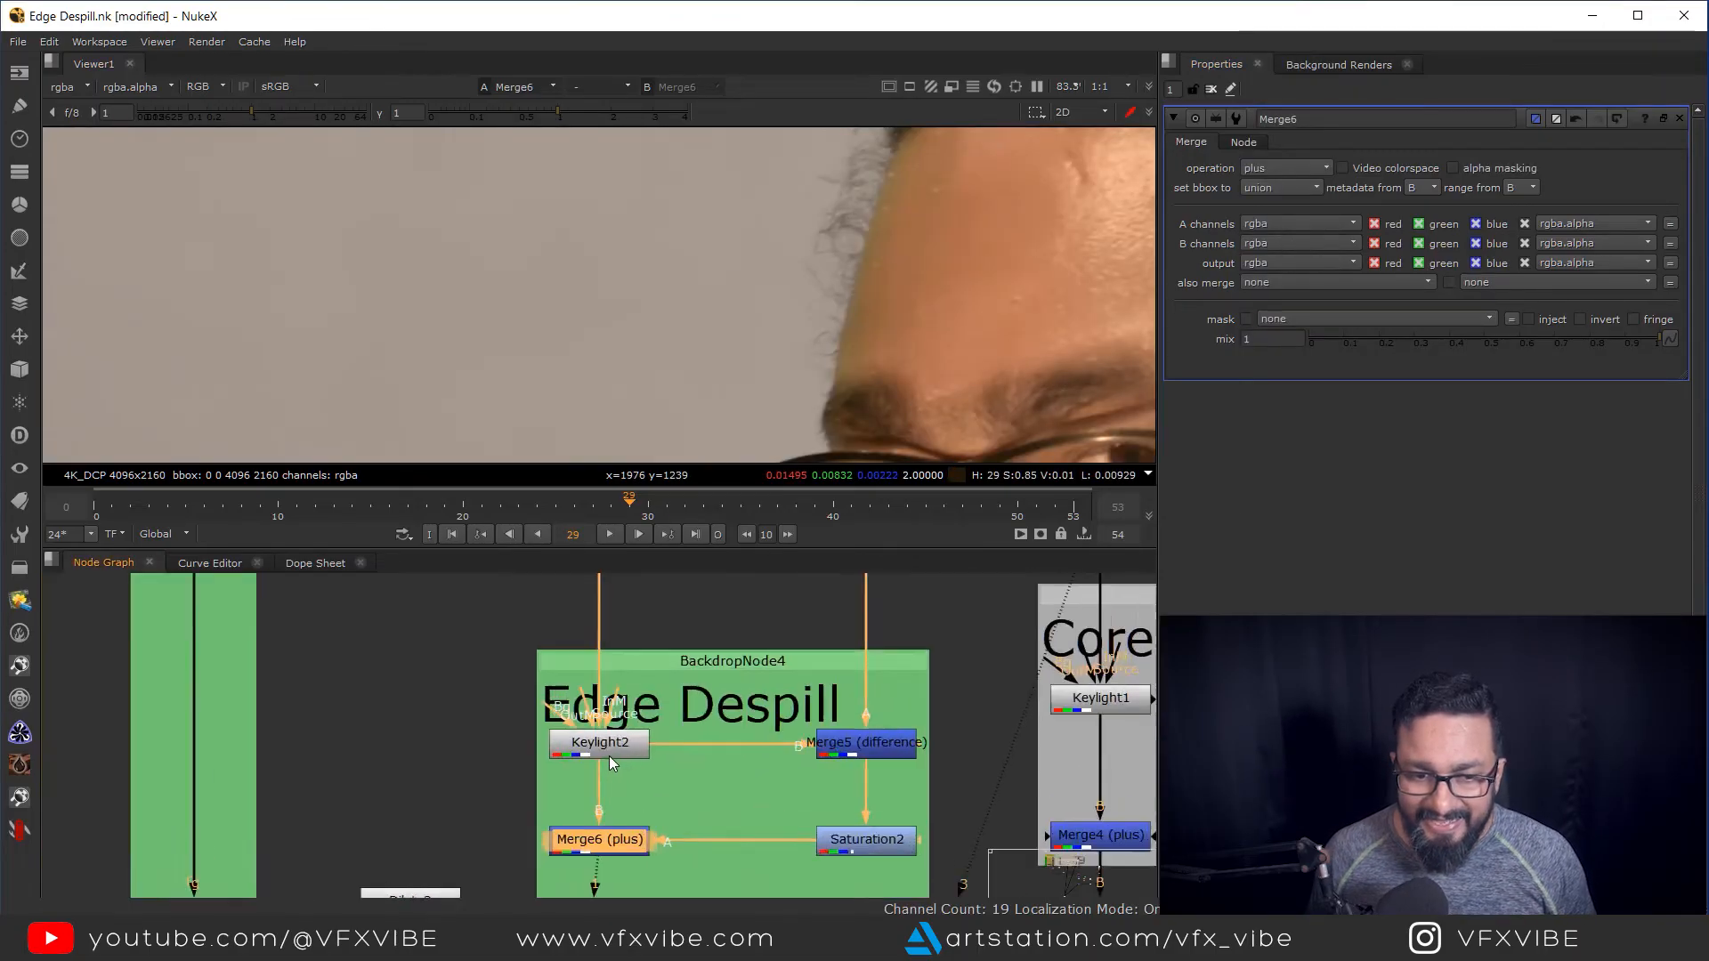
{"action": "double_click", "coordinate": [594, 735]}
{"action": "scroll", "coordinate": [837, 284], "scroll_direction": "up", "scroll_amount": 4}
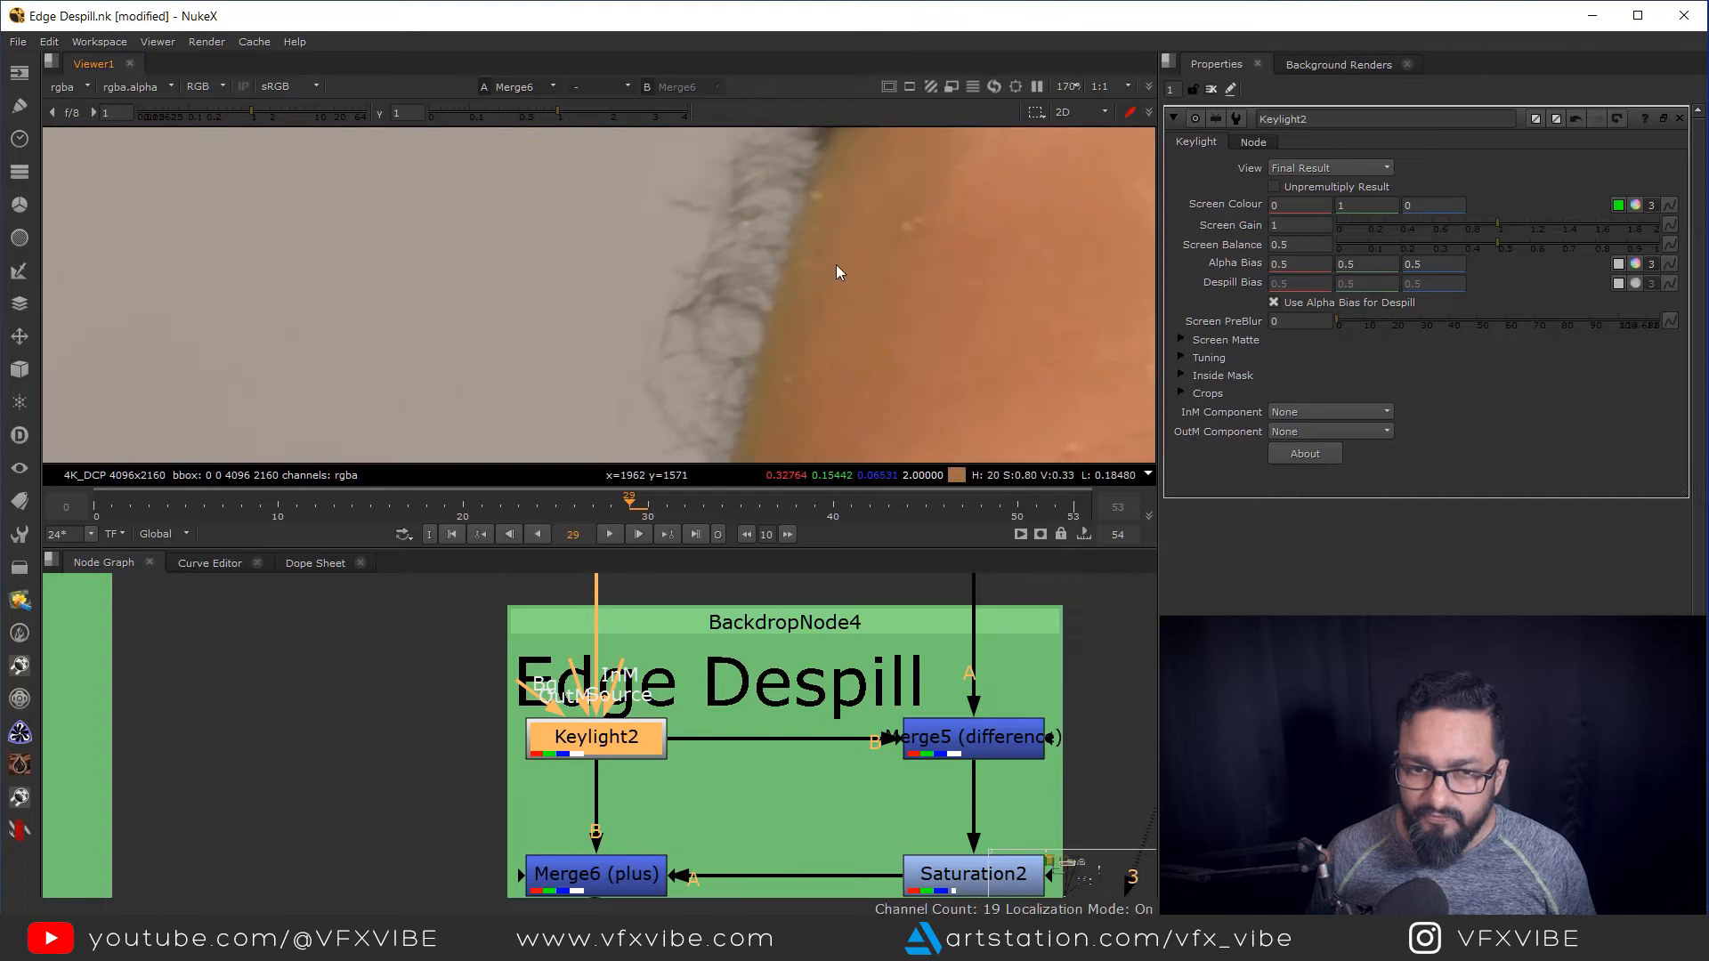
{"action": "left_click_drag", "start_coordinate": [889, 338], "coordinate": [841, 351]}
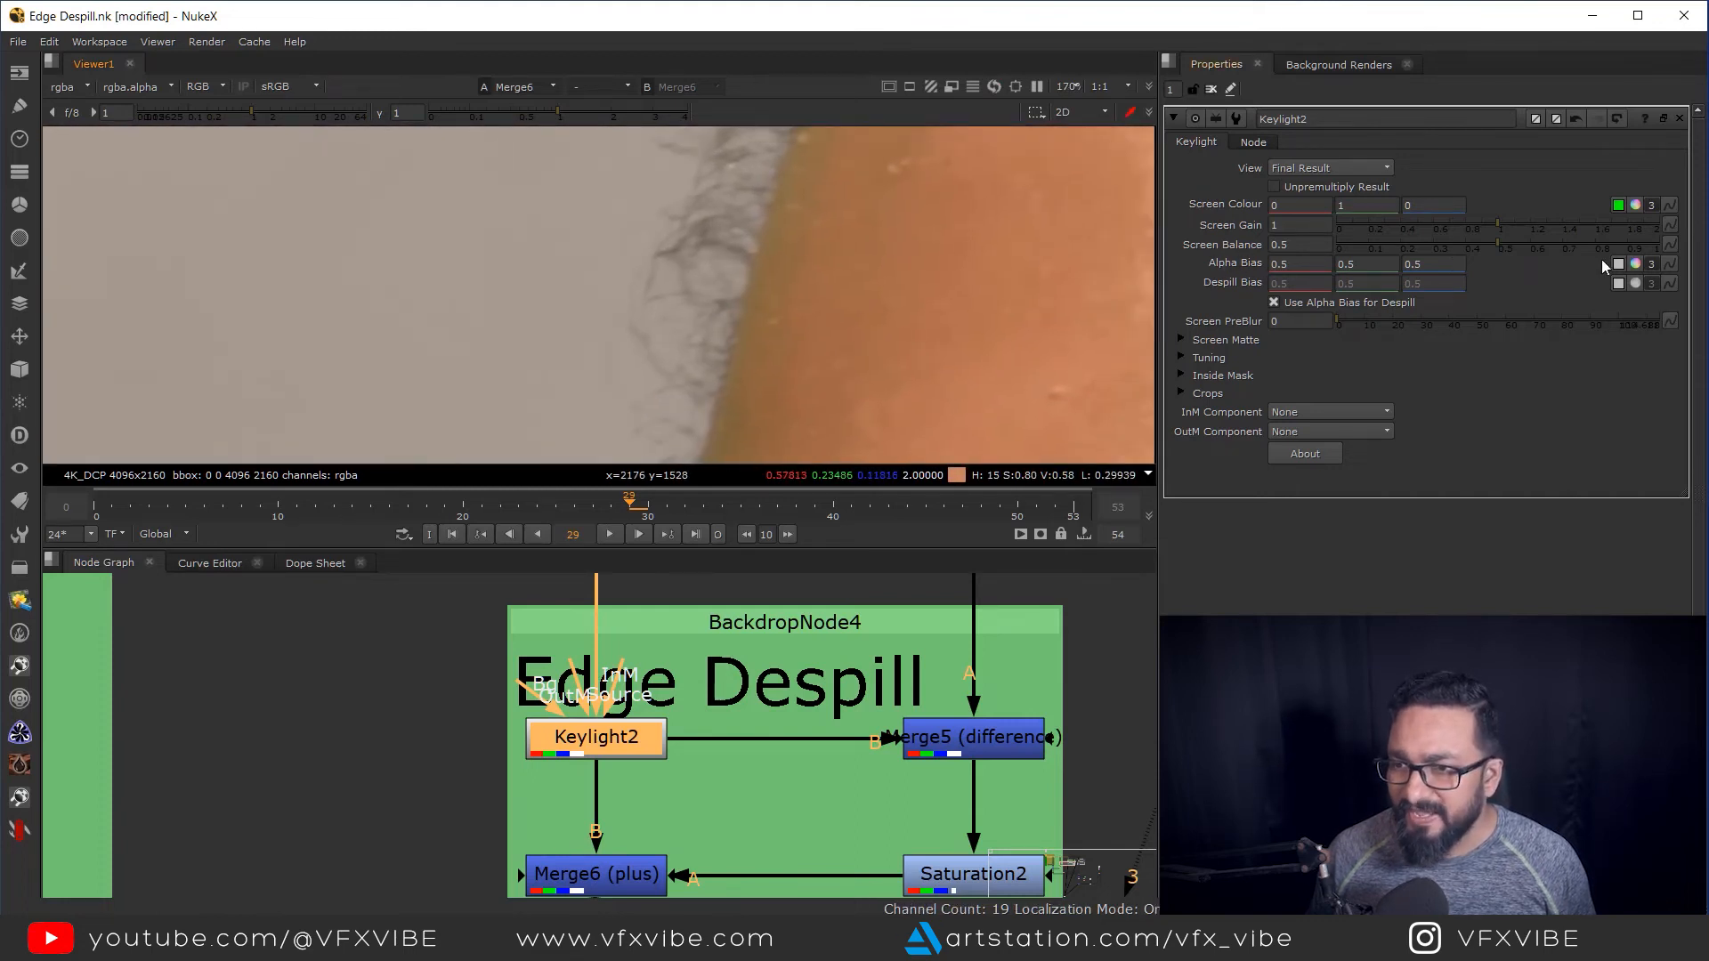
{"action": "key", "text": "space"}
{"action": "scroll", "coordinate": [921, 459], "scroll_direction": "up", "scroll_amount": 3}
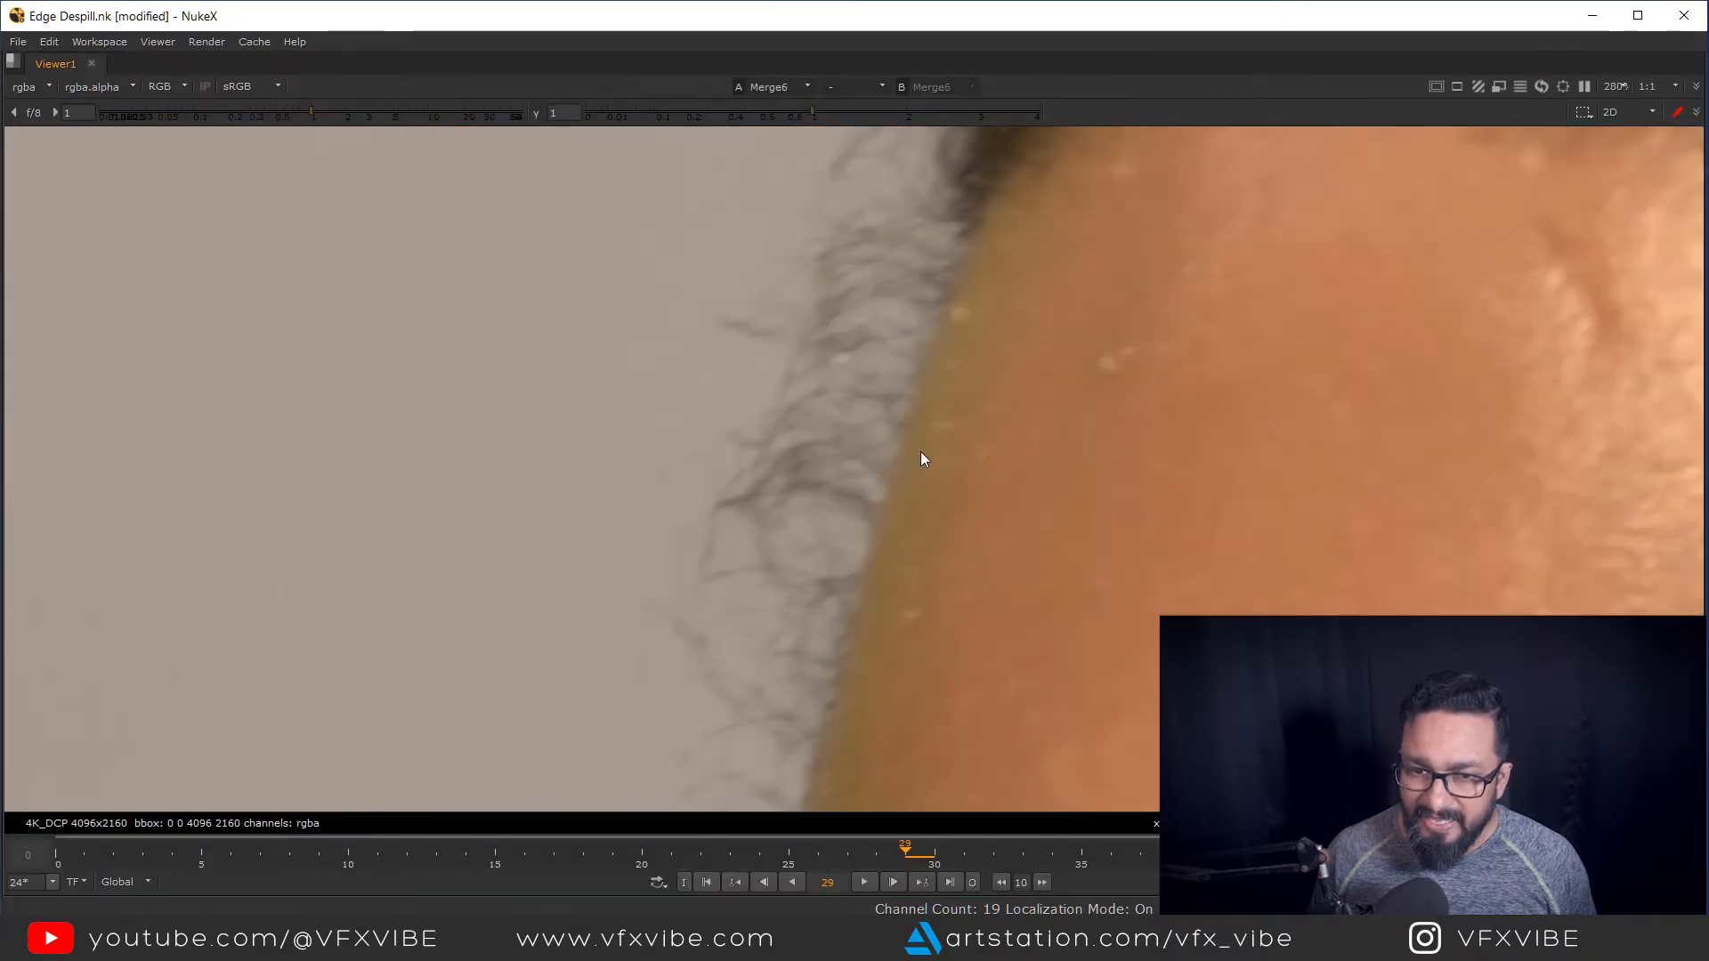
{"action": "left_click_drag", "start_coordinate": [920, 452], "coordinate": [951, 402]}
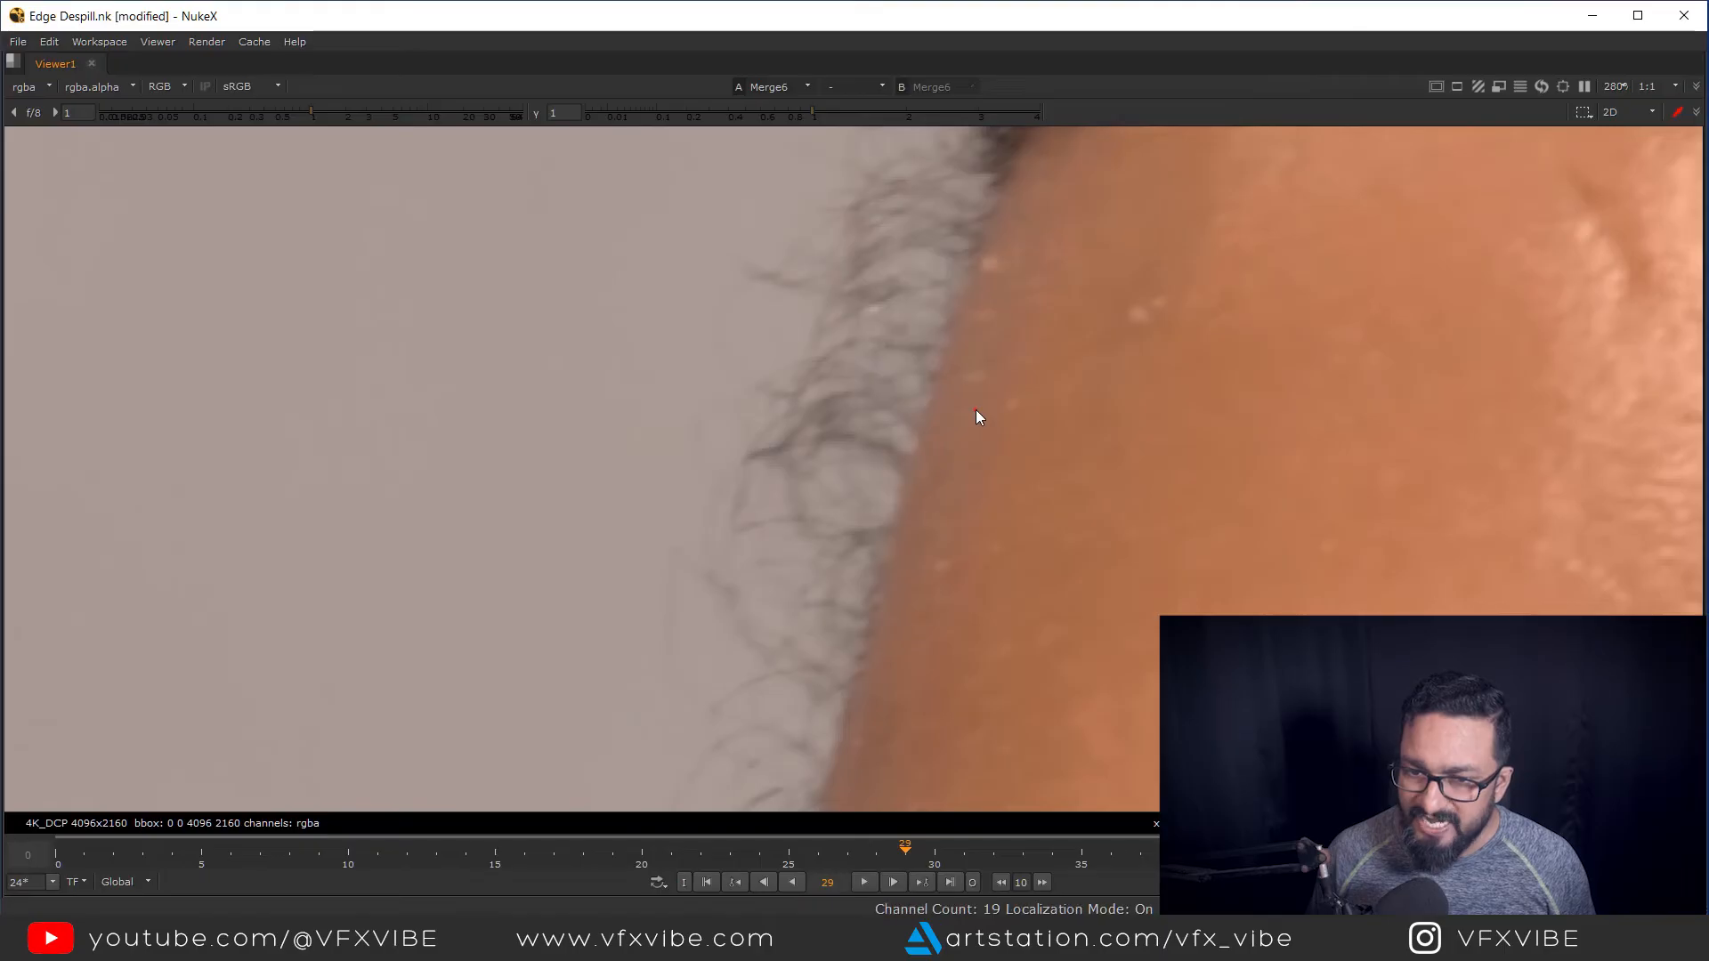
Examine the forehead edge, hairline and whole face in the Merge6 result for remaining green spill
{"action": "scroll", "coordinate": [997, 415], "scroll_direction": "down", "scroll_amount": 3}
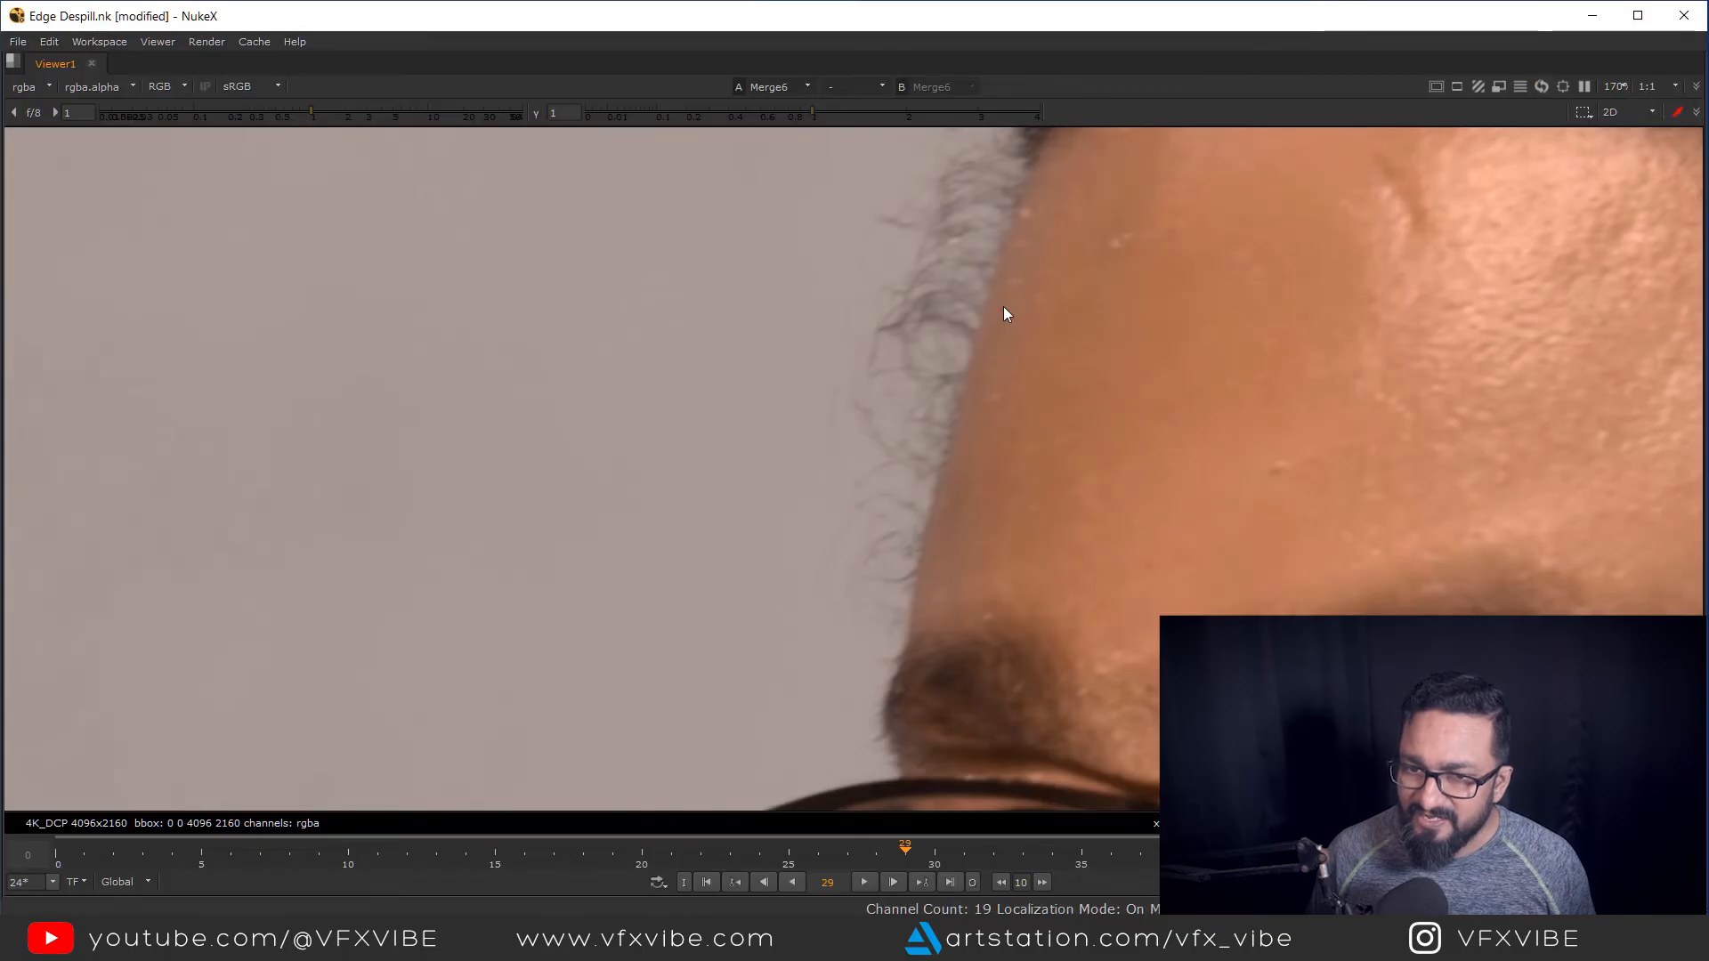
{"action": "scroll", "coordinate": [1025, 340], "scroll_direction": "down", "scroll_amount": 3}
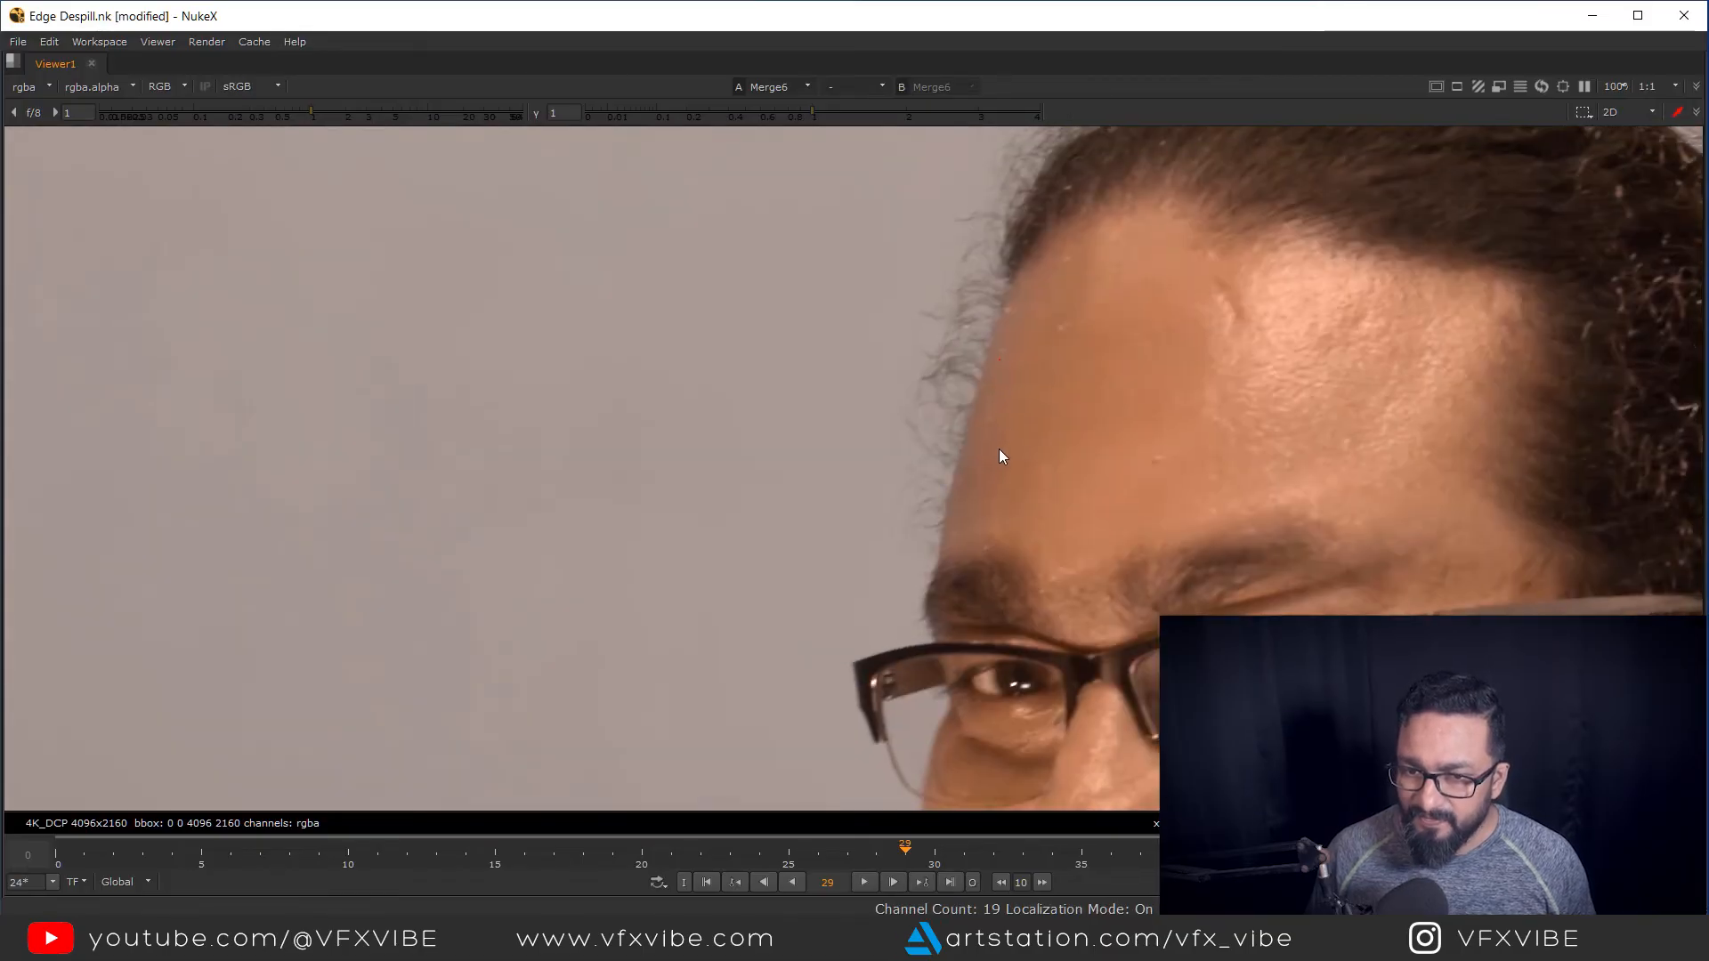
{"action": "left_click_drag", "start_coordinate": [999, 448], "coordinate": [970, 404]}
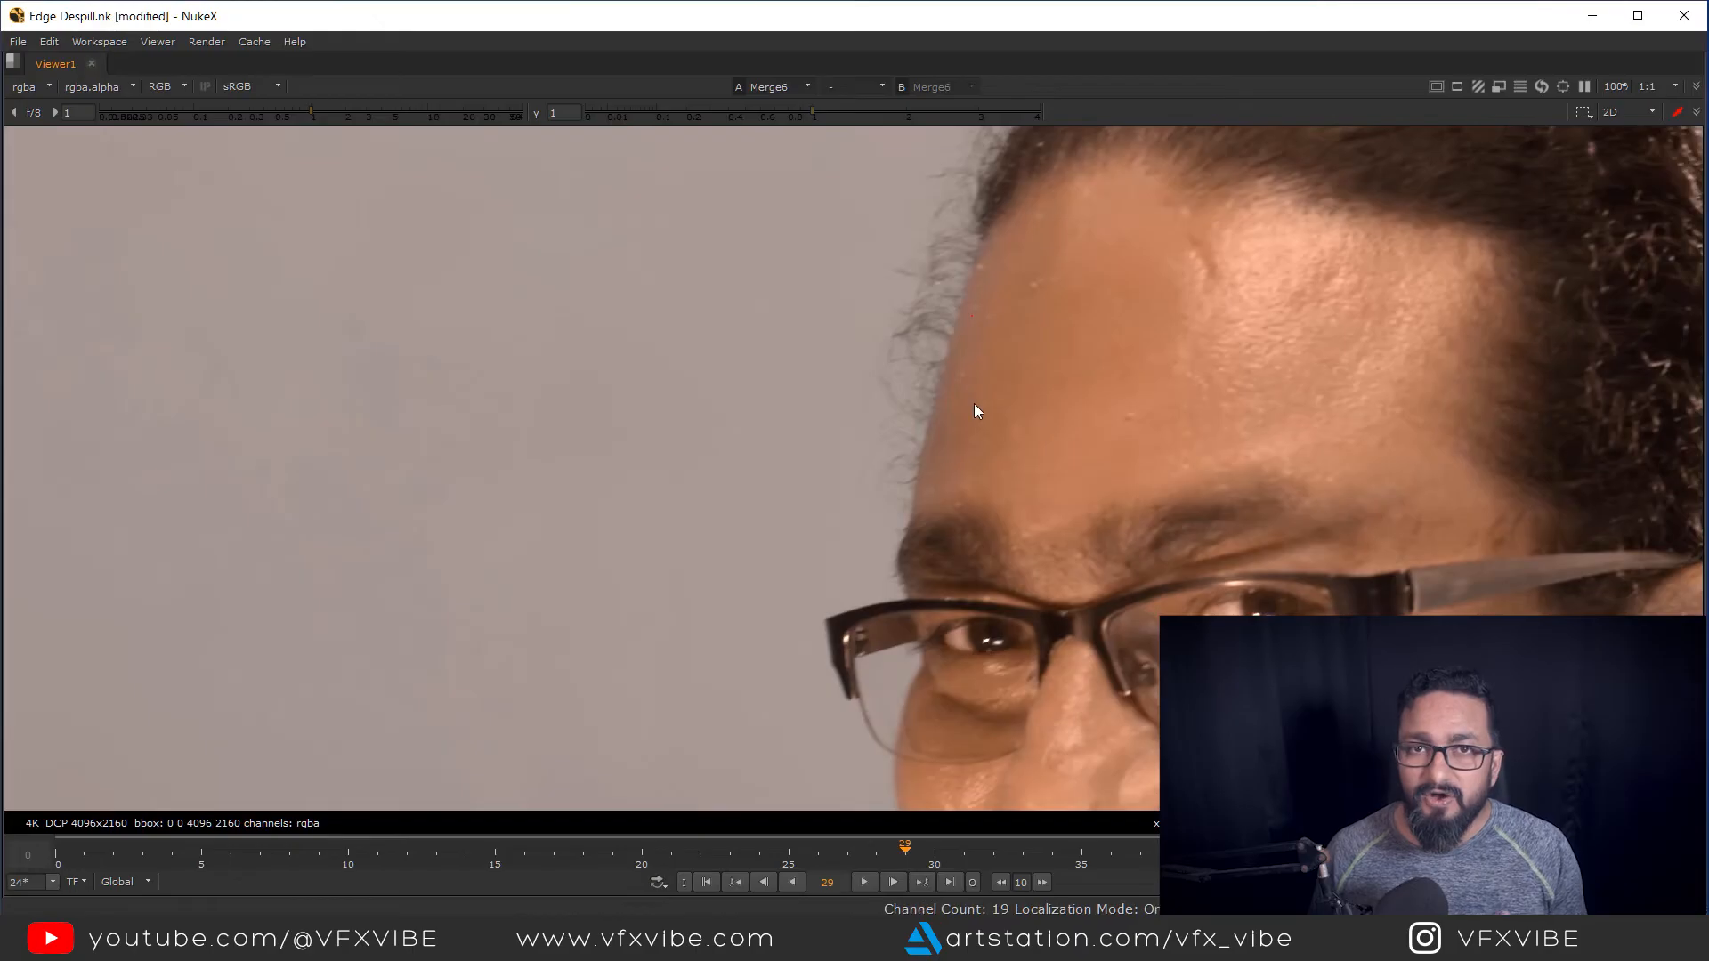
{"action": "key", "text": "Tab"}
{"action": "key", "text": "Tab"}
{"action": "key", "text": "space"}
{"action": "scroll", "coordinate": [669, 382], "scroll_direction": "down", "scroll_amount": 3}
{"action": "scroll", "coordinate": [600, 369], "scroll_direction": "up", "scroll_amount": 2}
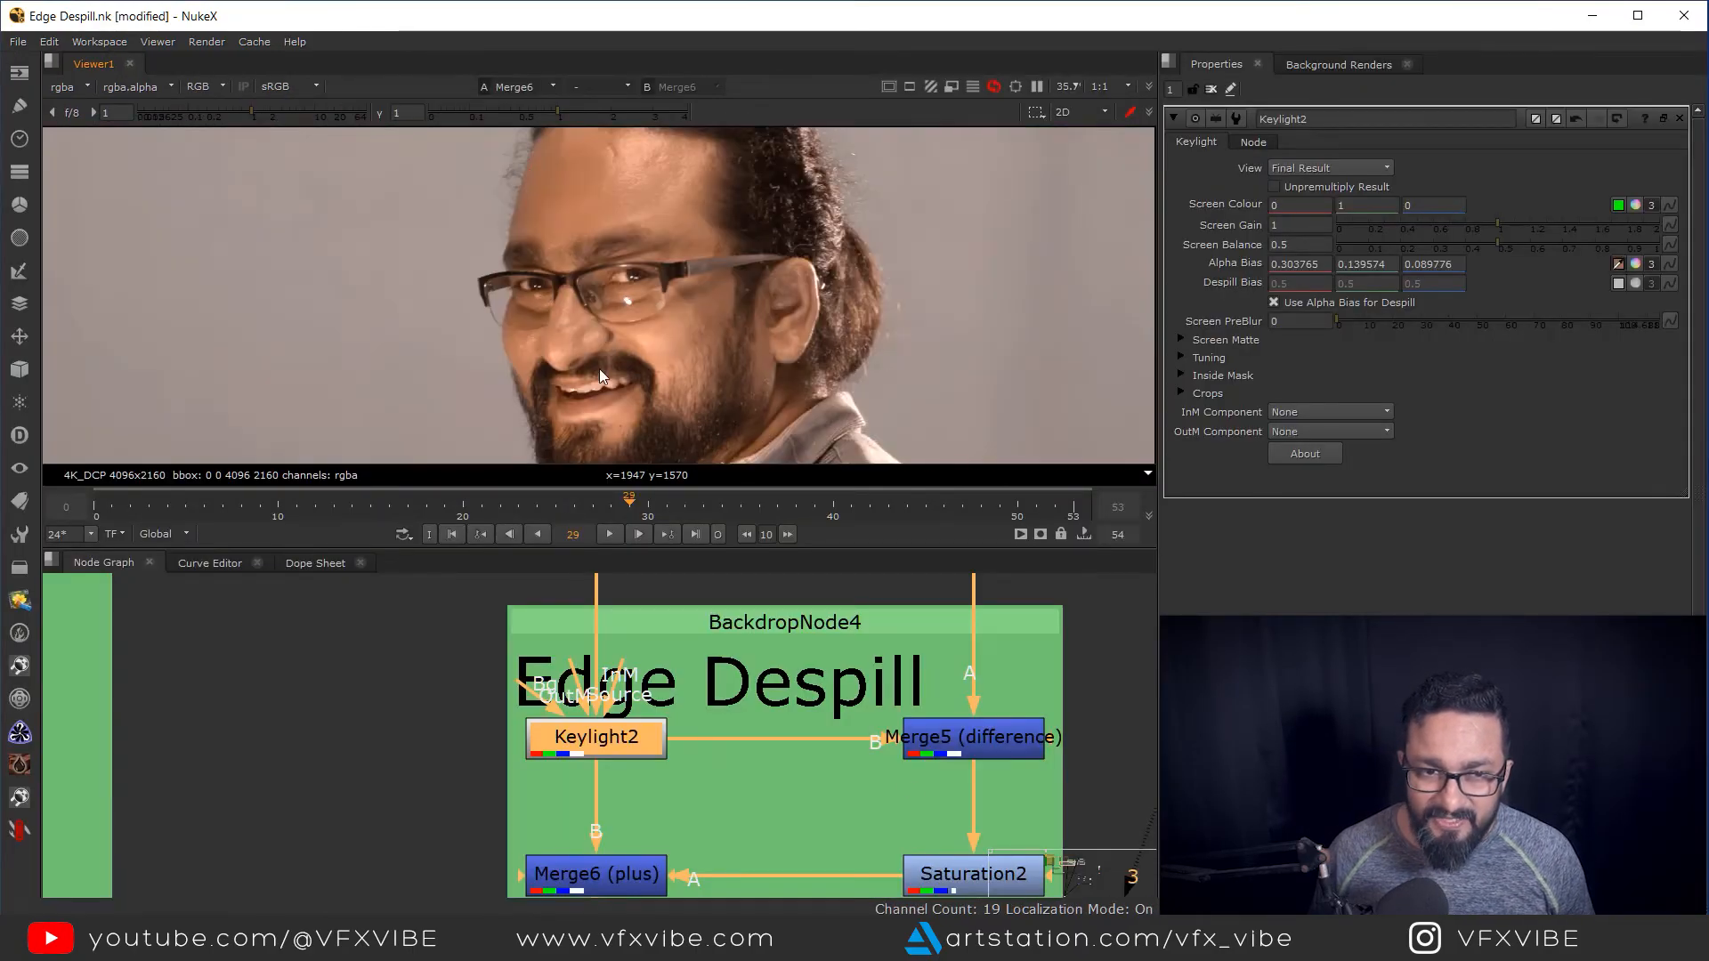
Compare the Merge6 edge despill with the Merge4 core despill along the forehead edge in the enlarged viewer
{"action": "scroll", "coordinate": [972, 726], "scroll_direction": "down", "scroll_amount": 5}
{"action": "left_click", "coordinate": [762, 718]}
{"action": "key", "text": "1"}
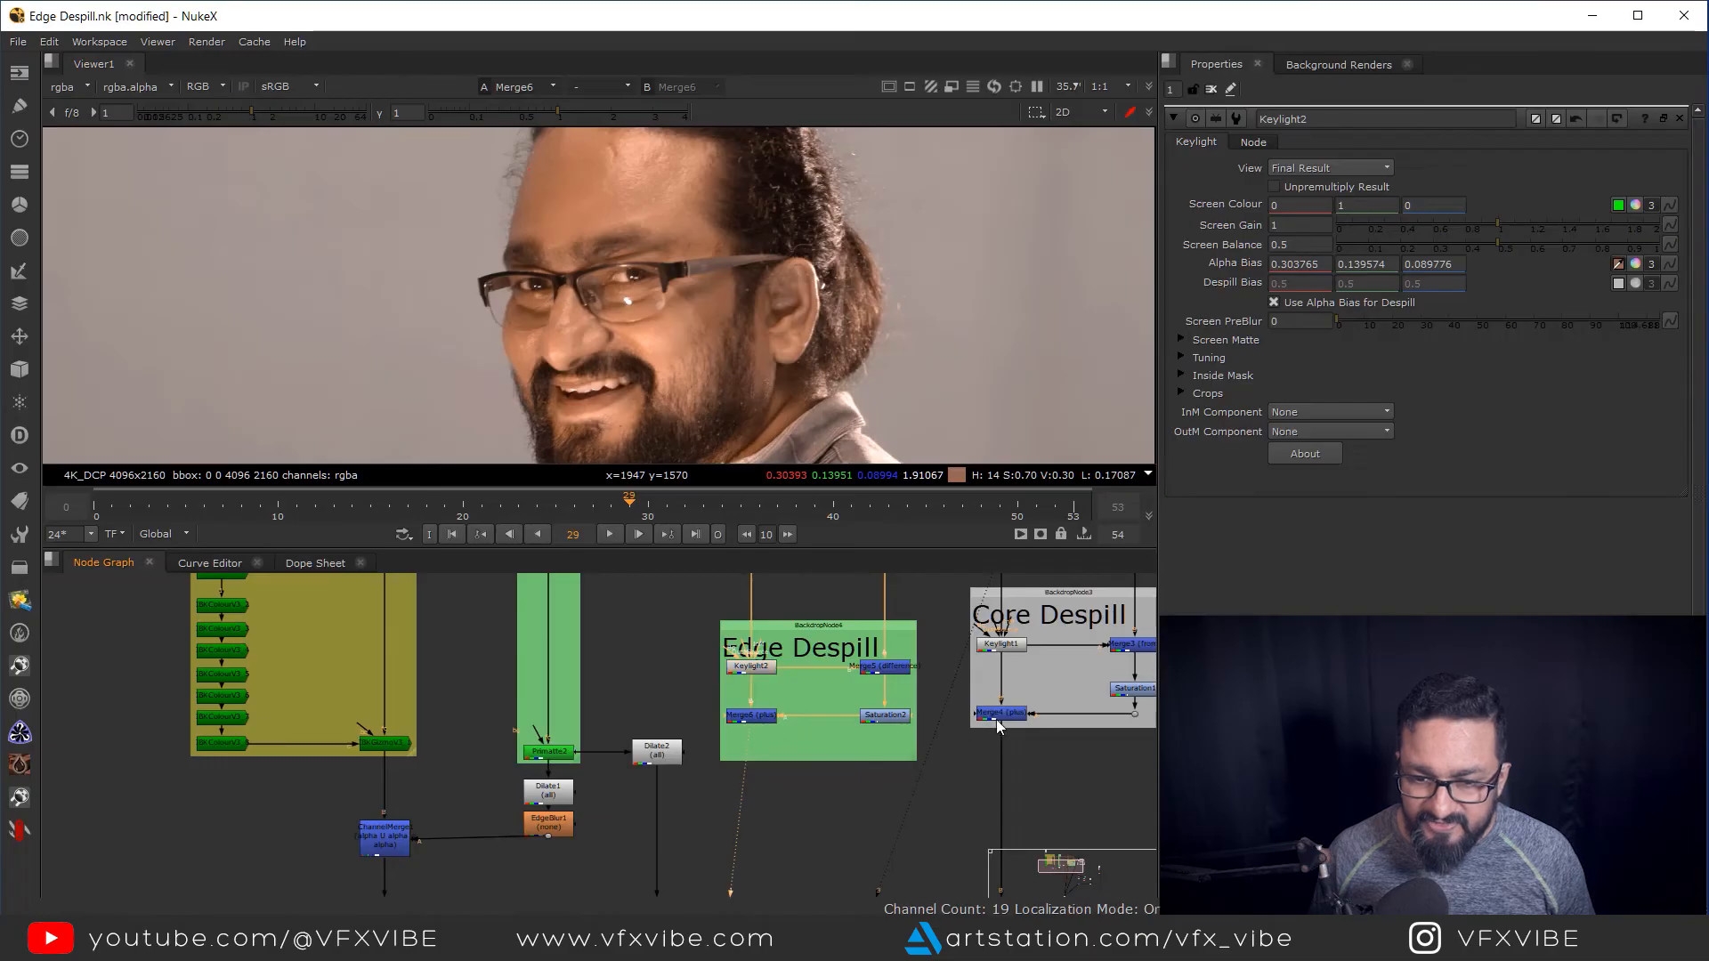
{"action": "left_click", "coordinate": [998, 718]}
{"action": "key", "text": "2"}
{"action": "key", "text": "space"}
{"action": "scroll", "coordinate": [1053, 475], "scroll_direction": "up", "scroll_amount": 7}
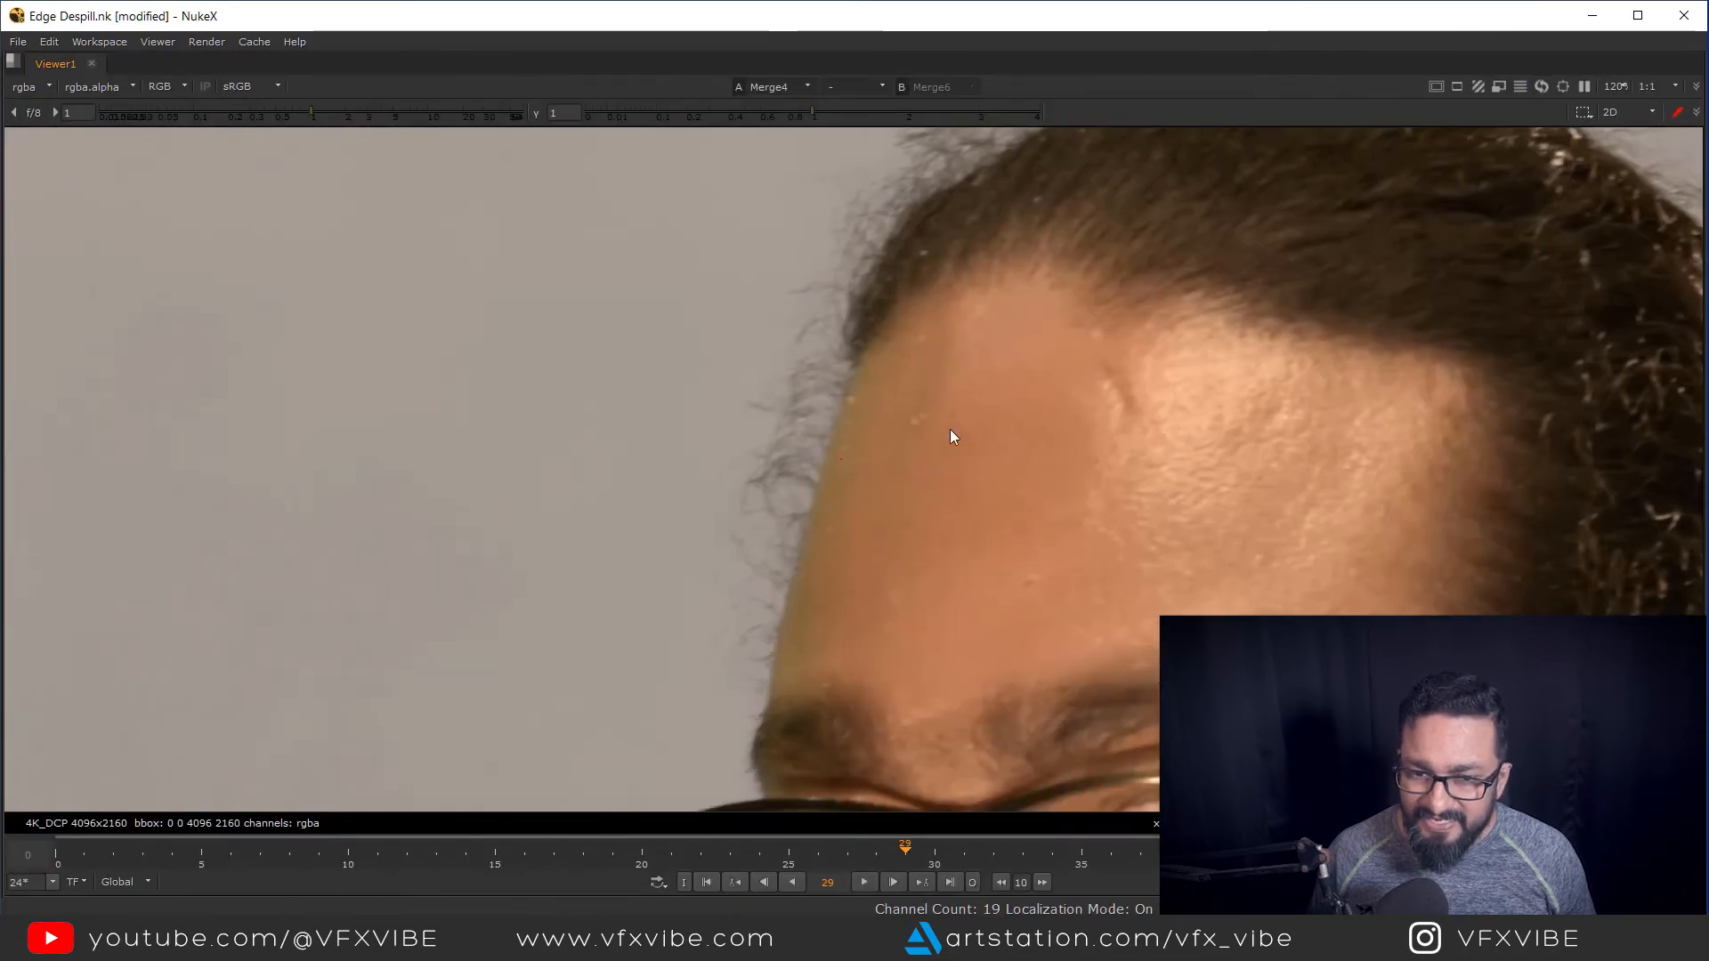
{"action": "left_click_drag", "start_coordinate": [954, 518], "coordinate": [1031, 369]}
{"action": "left_click_drag", "start_coordinate": [1004, 559], "coordinate": [945, 687]}
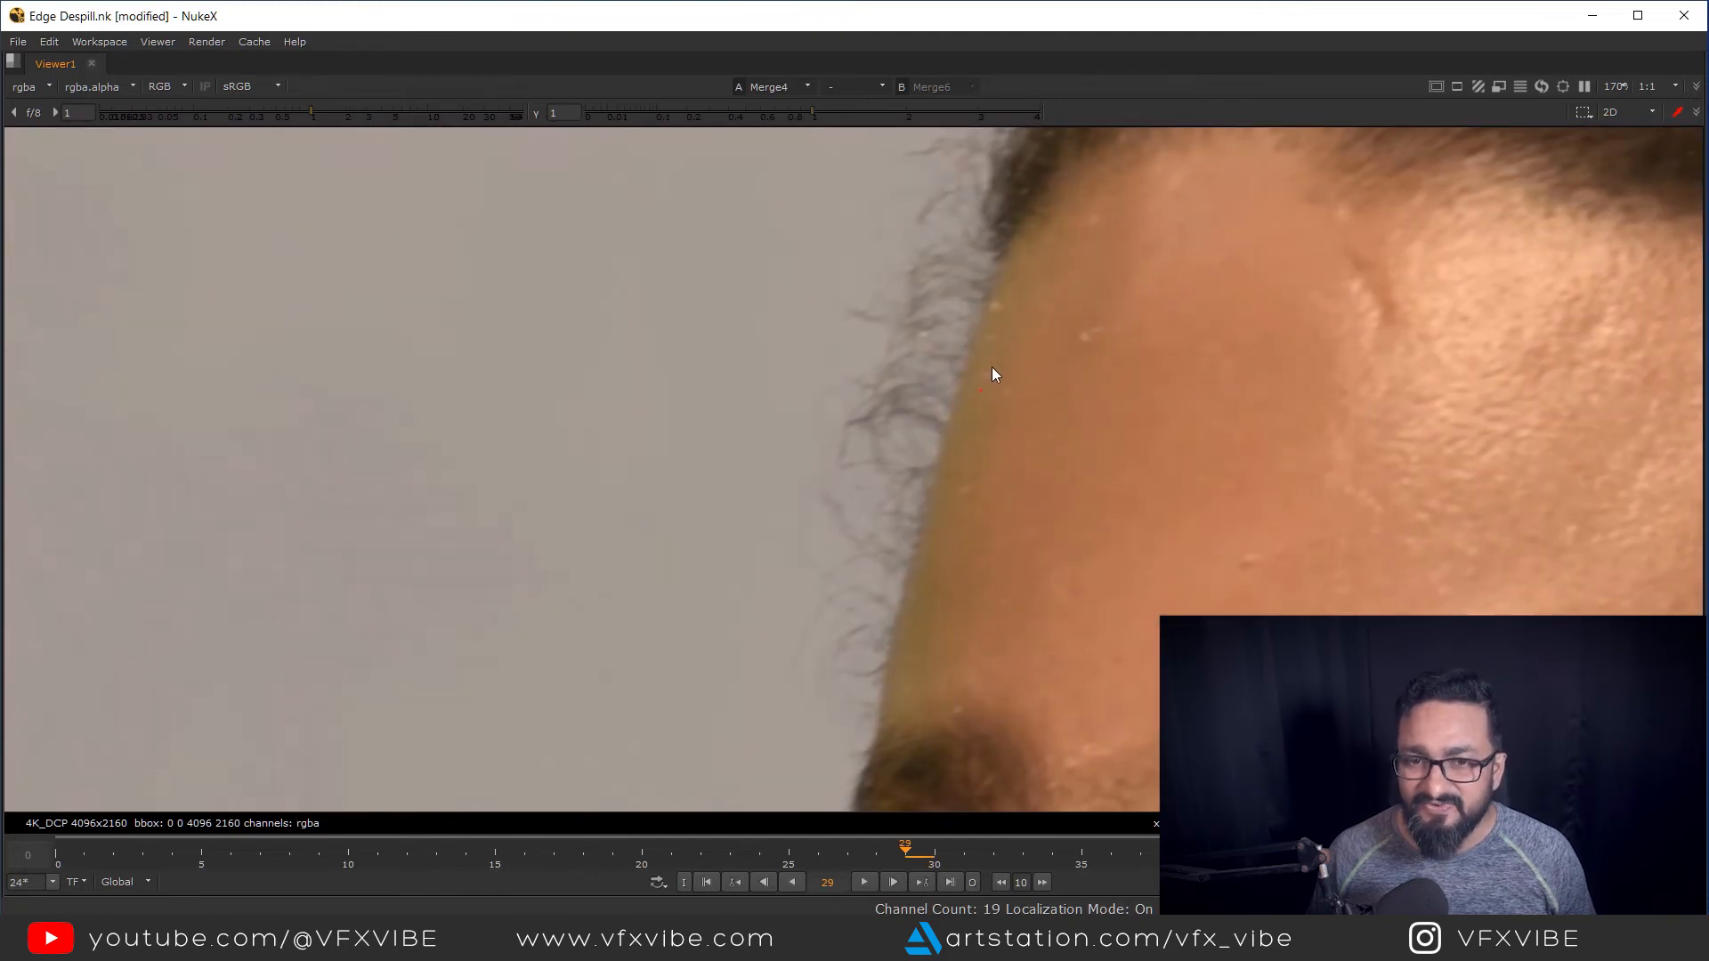
{"action": "key", "text": "space"}
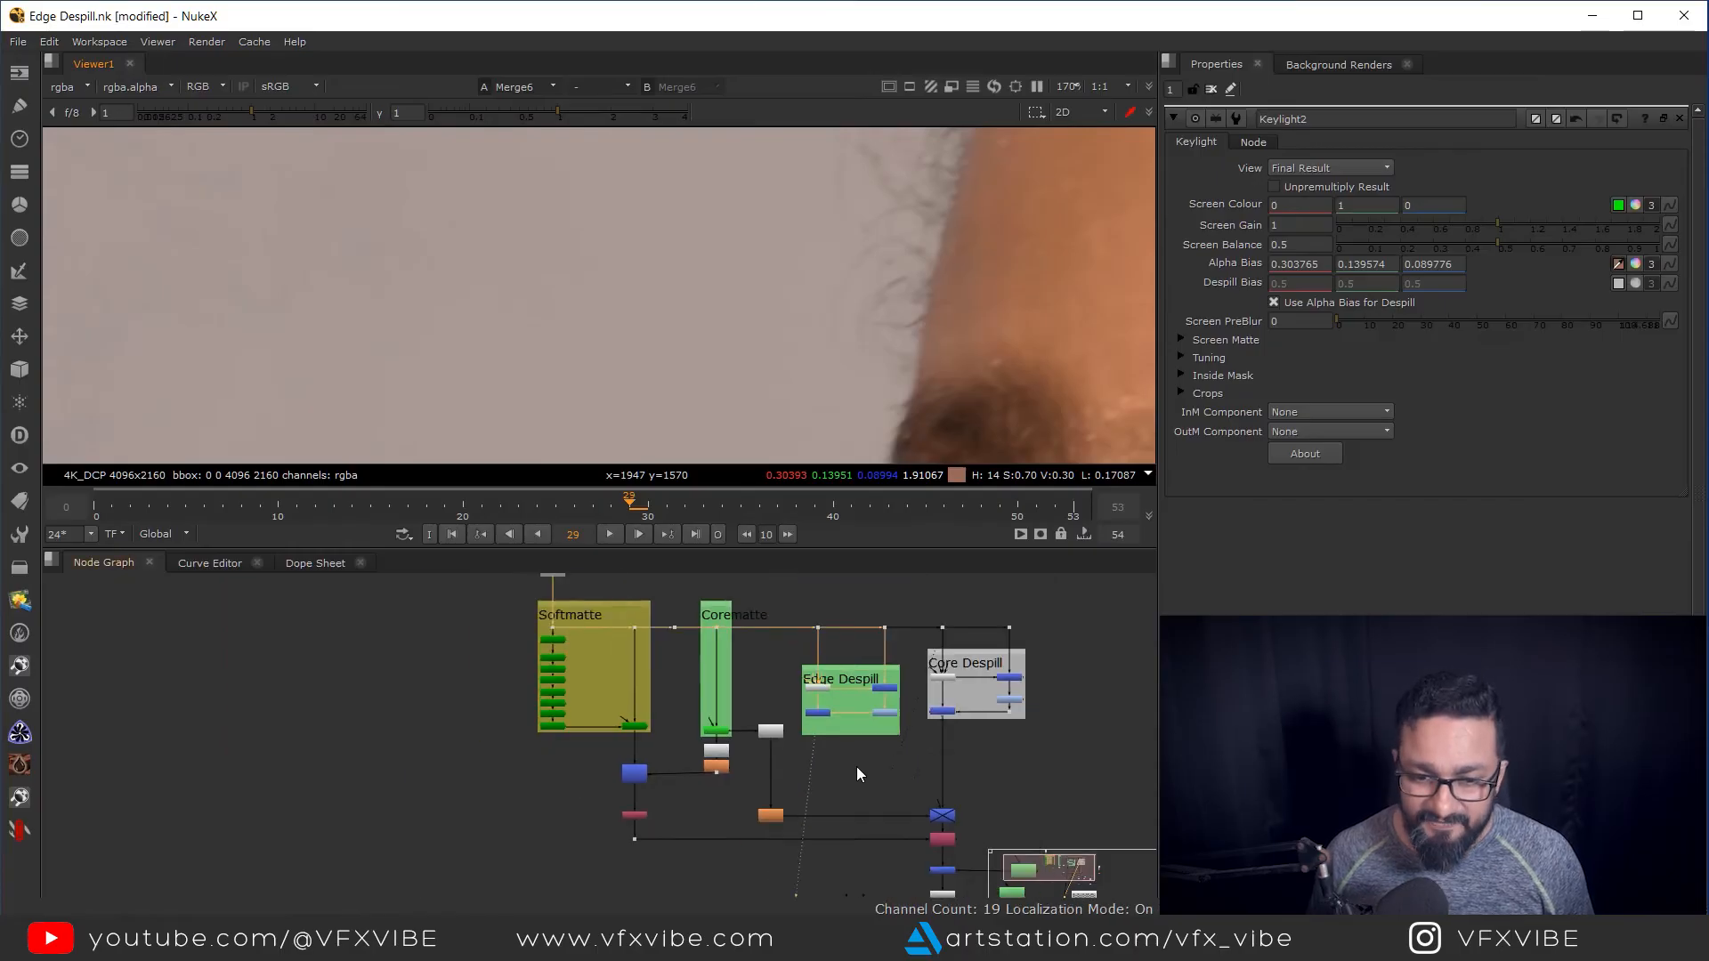
Enable Keymix1 and connect its A input to Merge6 in Edge Despill
{"action": "scroll", "coordinate": [872, 753], "scroll_direction": "up", "scroll_amount": 5}
{"action": "key", "text": "d"}
{"action": "scroll", "coordinate": [921, 673], "scroll_direction": "down", "scroll_amount": 3}
{"action": "left_click_drag", "start_coordinate": [921, 671], "coordinate": [623, 617]}
{"action": "scroll", "coordinate": [953, 730], "scroll_direction": "up", "scroll_amount": 4}
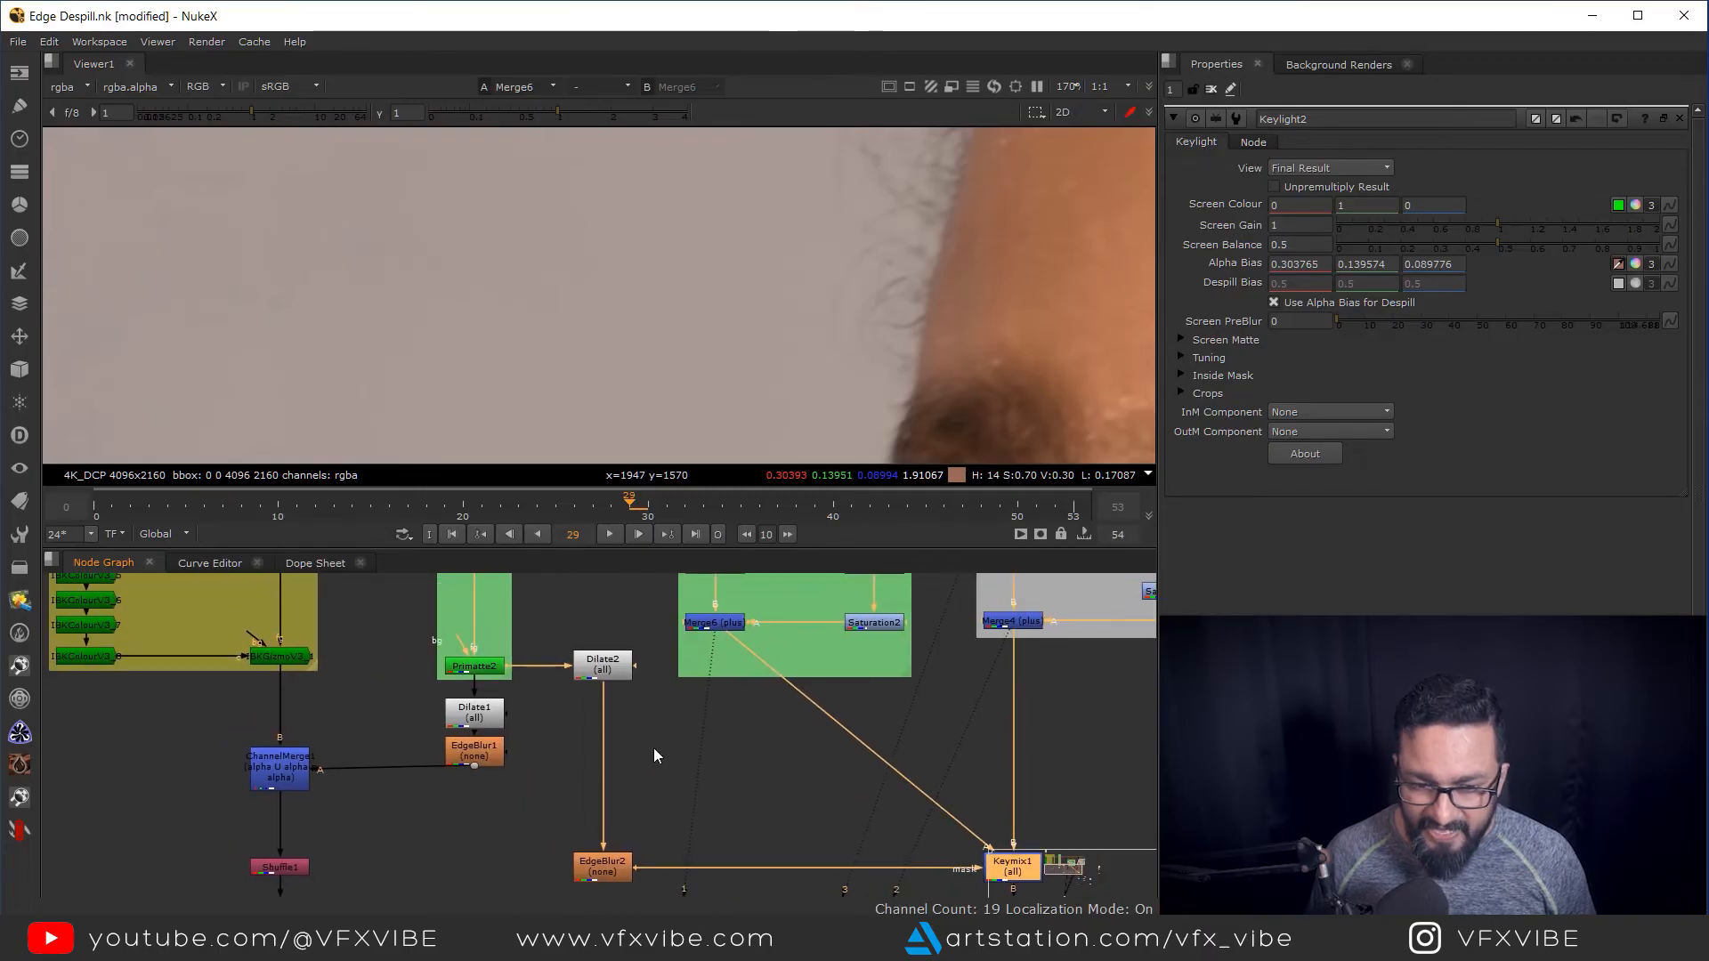
View Primatte2 and the Dilate2 alpha to check the core matte that feeds the Keymix1 mask
{"action": "scroll", "coordinate": [654, 754], "scroll_direction": "down", "scroll_amount": 2}
{"action": "scroll", "coordinate": [550, 681], "scroll_direction": "up", "scroll_amount": 3}
{"action": "left_click", "coordinate": [514, 690]}
{"action": "key", "text": "1"}
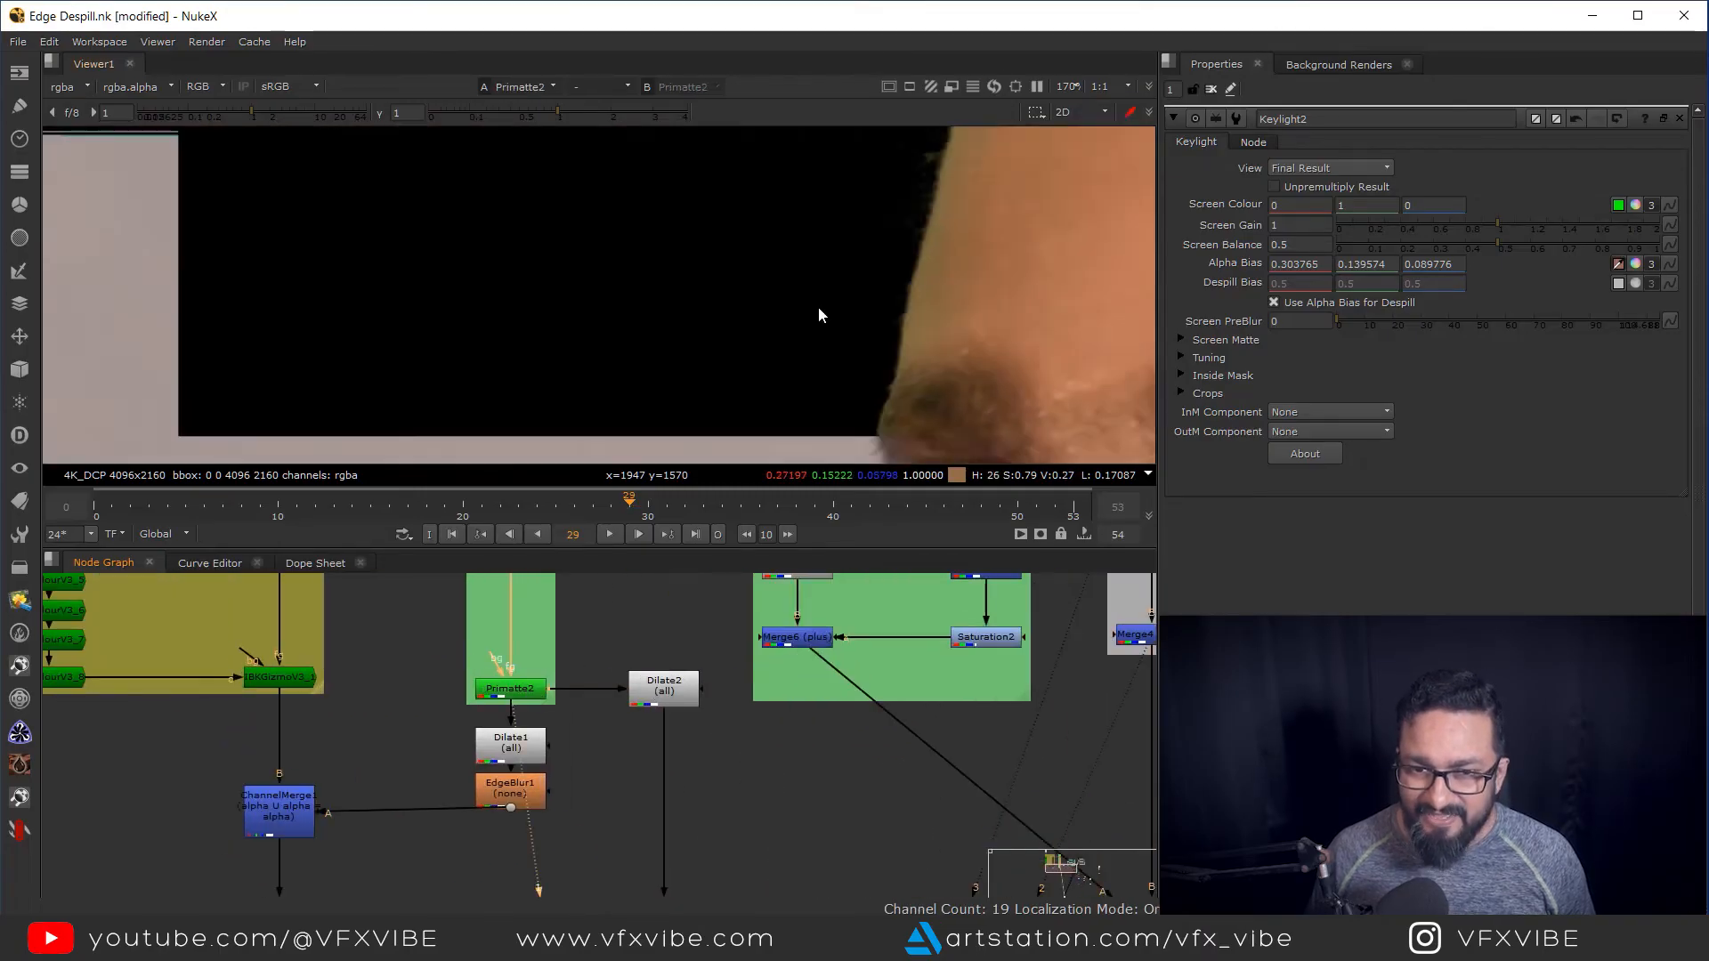
{"action": "key", "text": "f"}
{"action": "scroll", "coordinate": [696, 318], "scroll_direction": "up", "scroll_amount": 1}
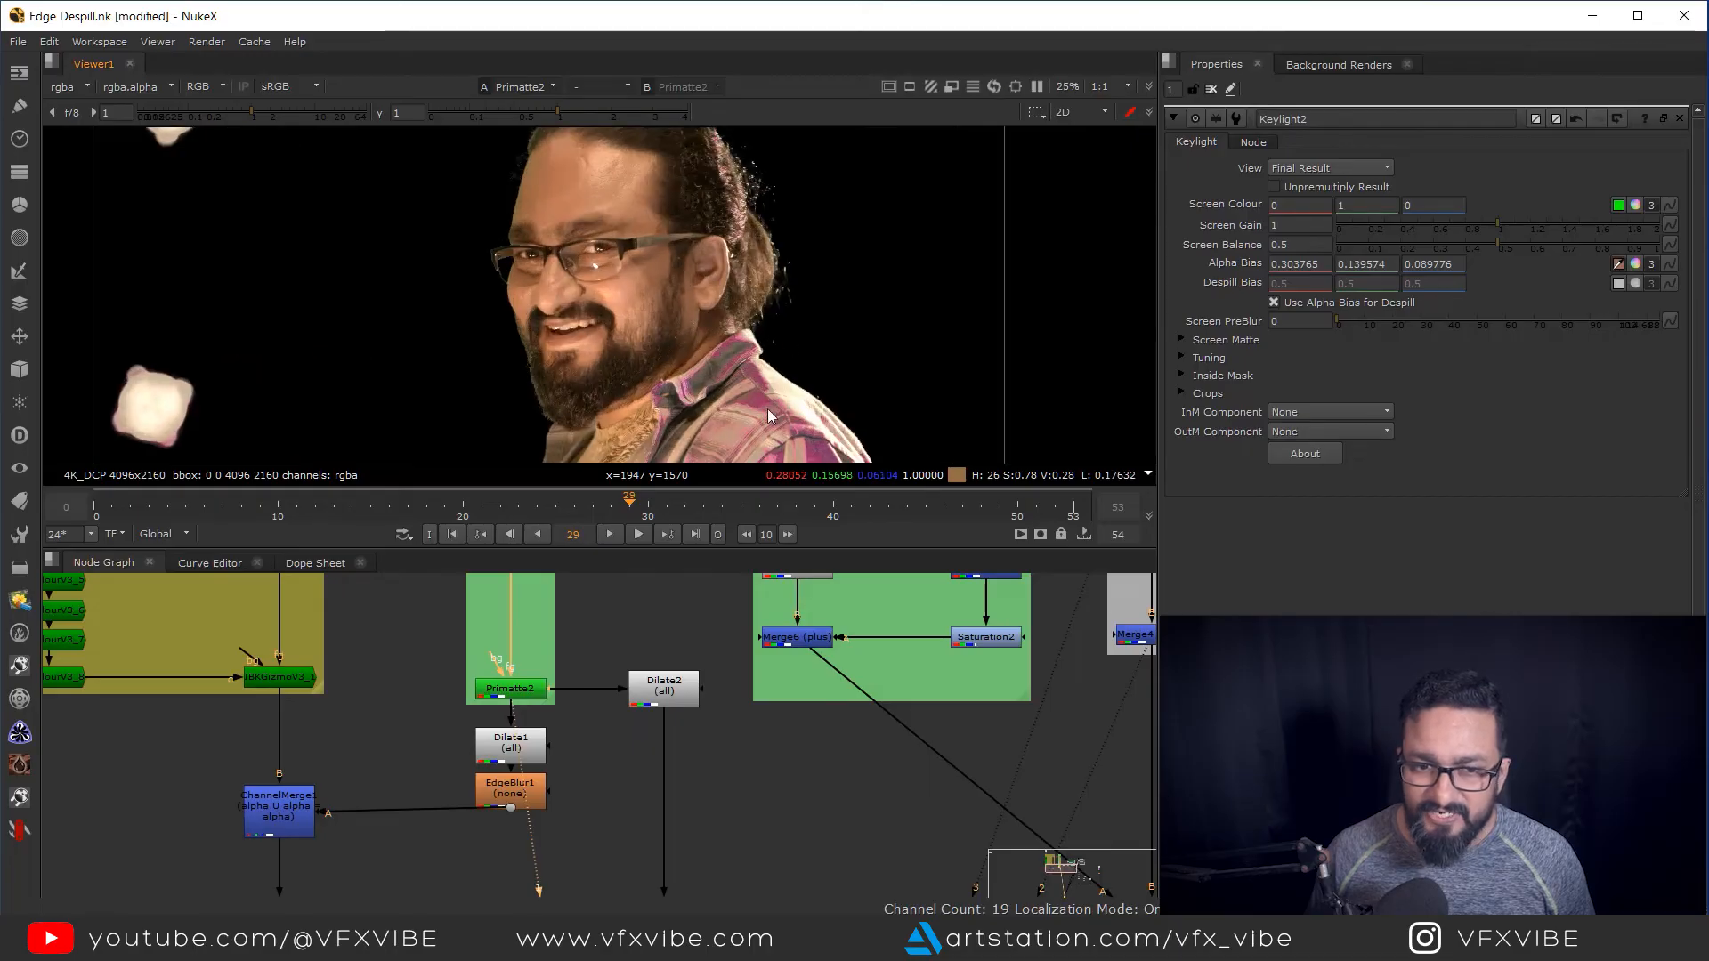
{"action": "left_click", "coordinate": [665, 695]}
{"action": "key", "text": "1"}
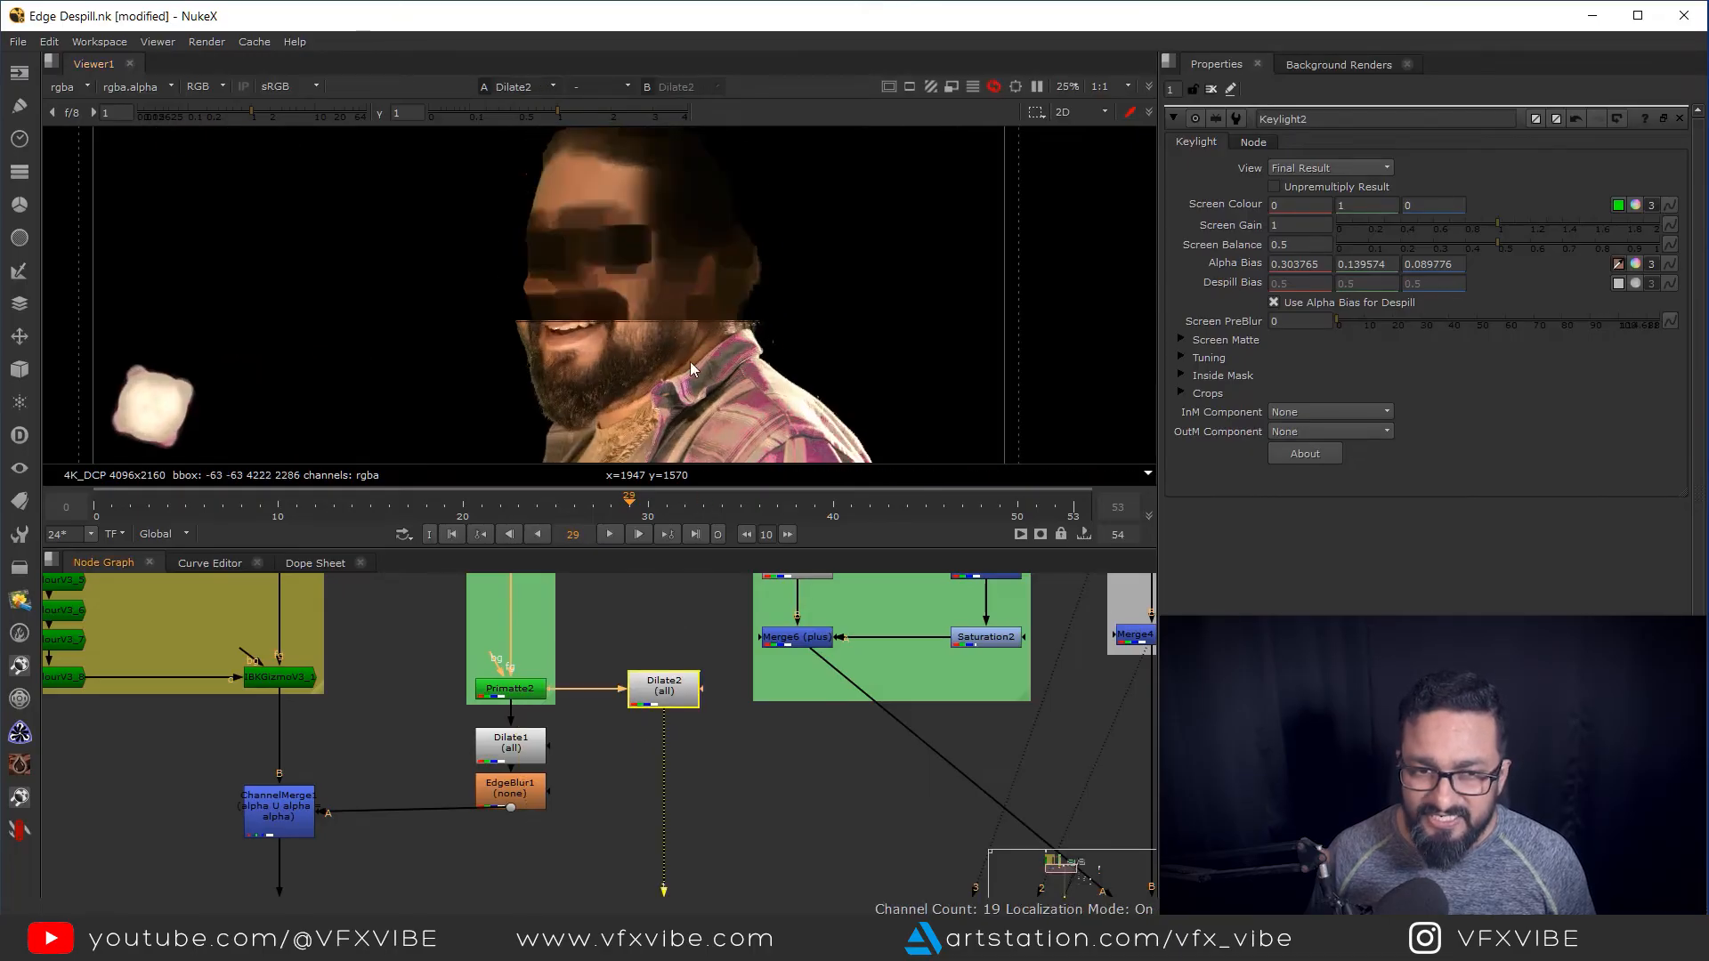
{"action": "key", "text": "a"}
{"action": "scroll", "coordinate": [787, 693], "scroll_direction": "down", "scroll_amount": 5}
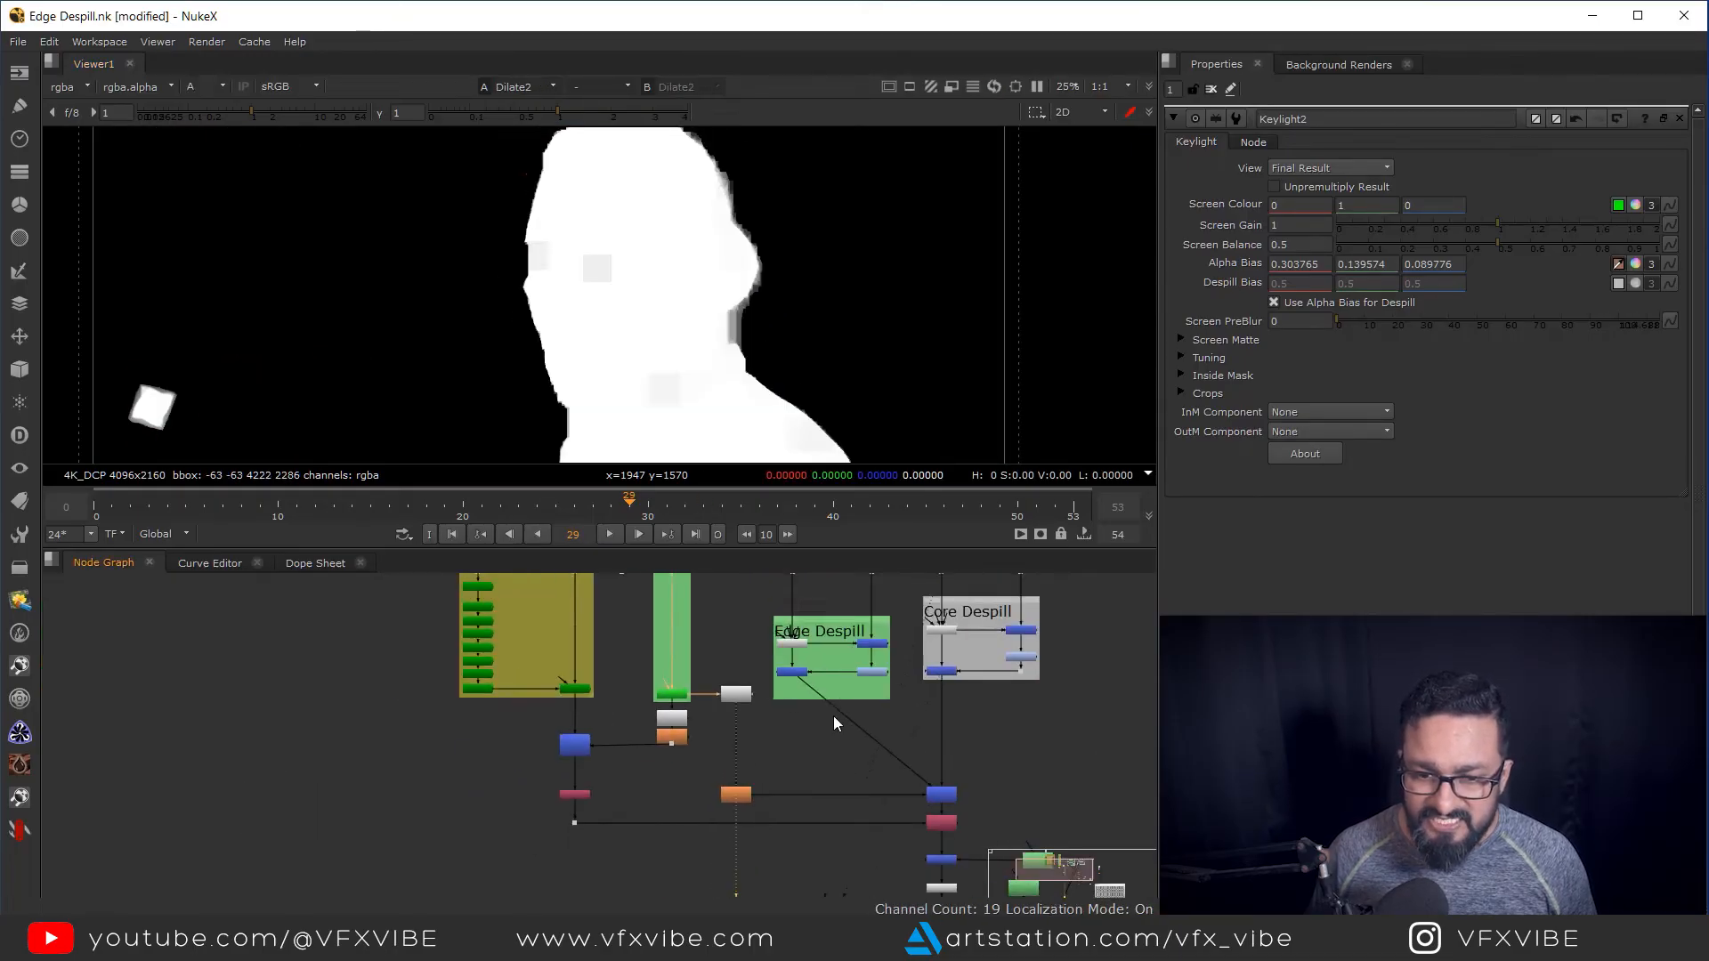
View the Keymix1 output in colour and open its properties to check the inverted mask
{"action": "scroll", "coordinate": [940, 867], "scroll_direction": "up", "scroll_amount": 4}
{"action": "left_click", "coordinate": [955, 696]}
{"action": "key", "text": "1"}
{"action": "key", "text": "a"}
{"action": "left_click_drag", "start_coordinate": [713, 271], "coordinate": [813, 378]}
{"action": "double_click", "coordinate": [941, 700]}
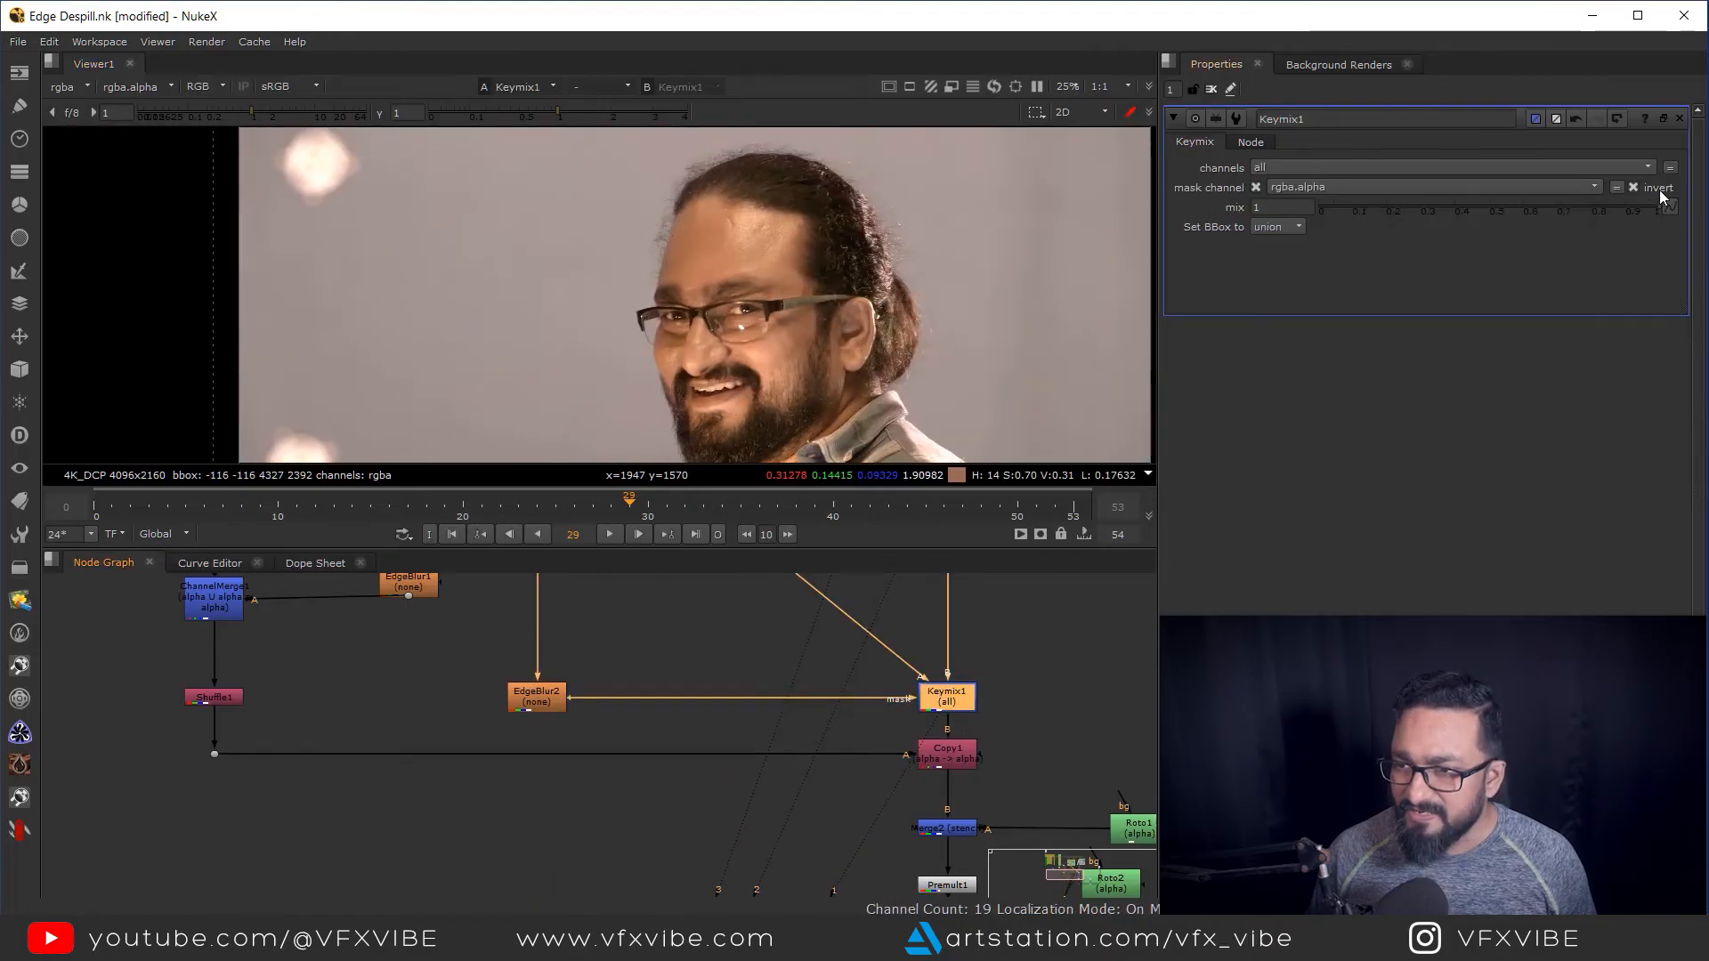
Examine the forehead edge, glasses, shirt shoulder and full frame of the Keymix1 result for spill
{"action": "scroll", "coordinate": [732, 246], "scroll_direction": "up", "scroll_amount": 5}
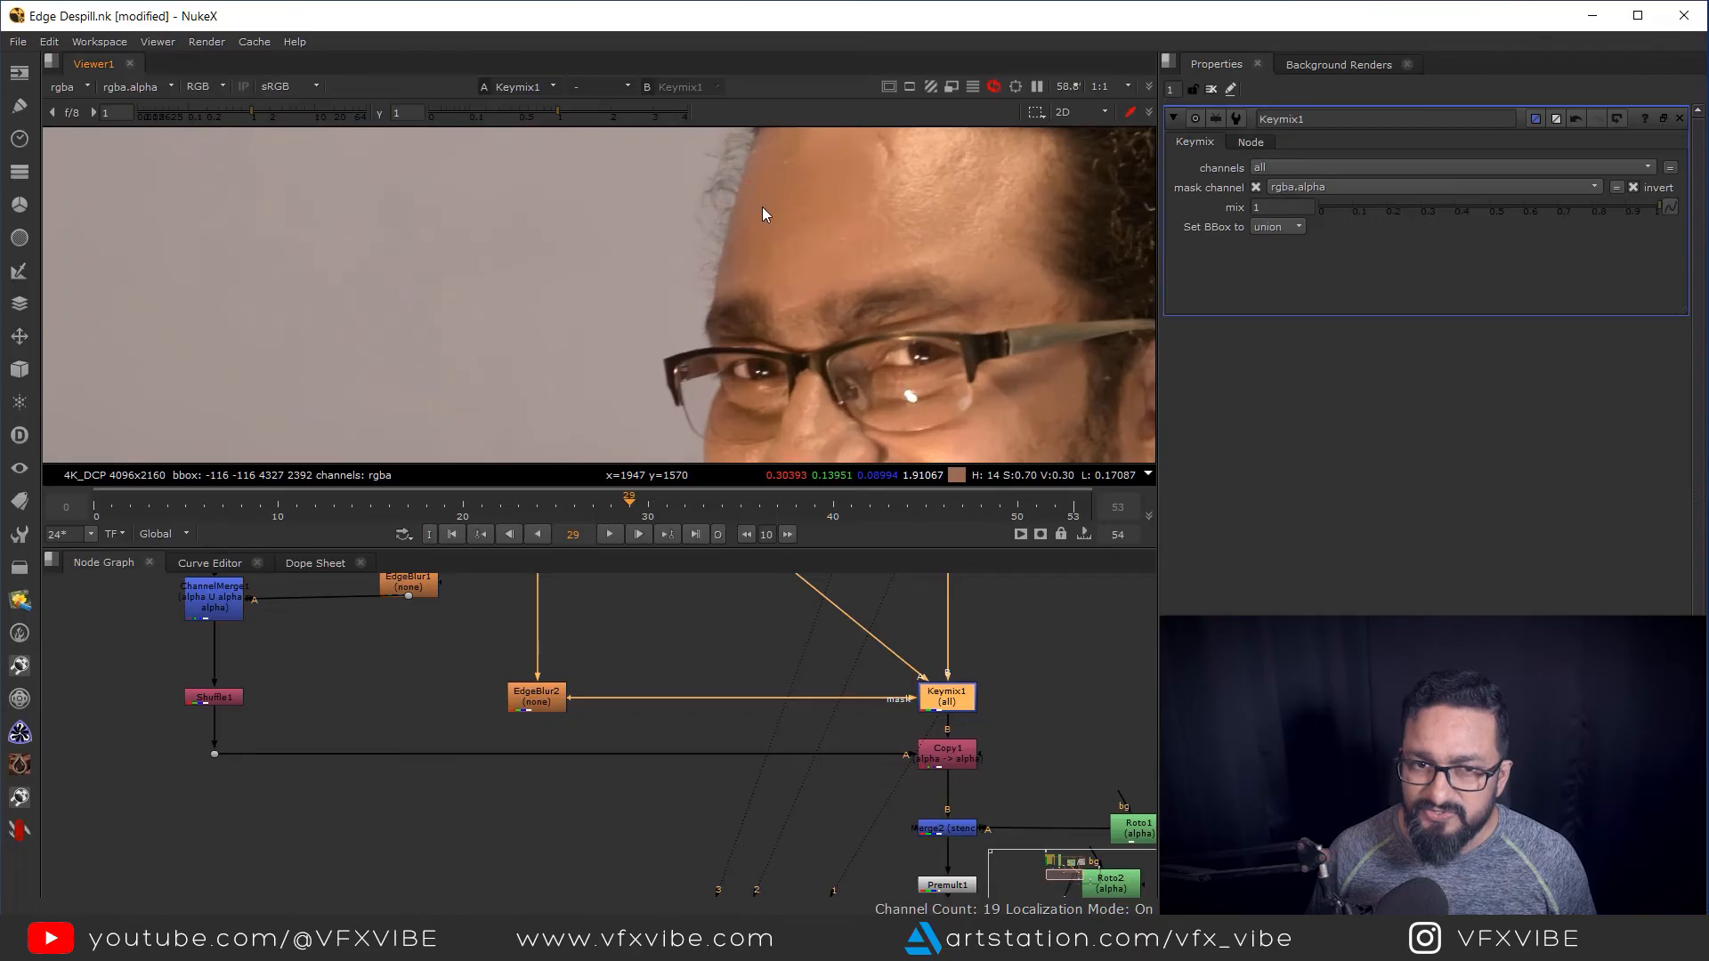
{"action": "scroll", "coordinate": [768, 241], "scroll_direction": "up", "scroll_amount": 2}
{"action": "scroll", "coordinate": [777, 301], "scroll_direction": "down", "scroll_amount": 4}
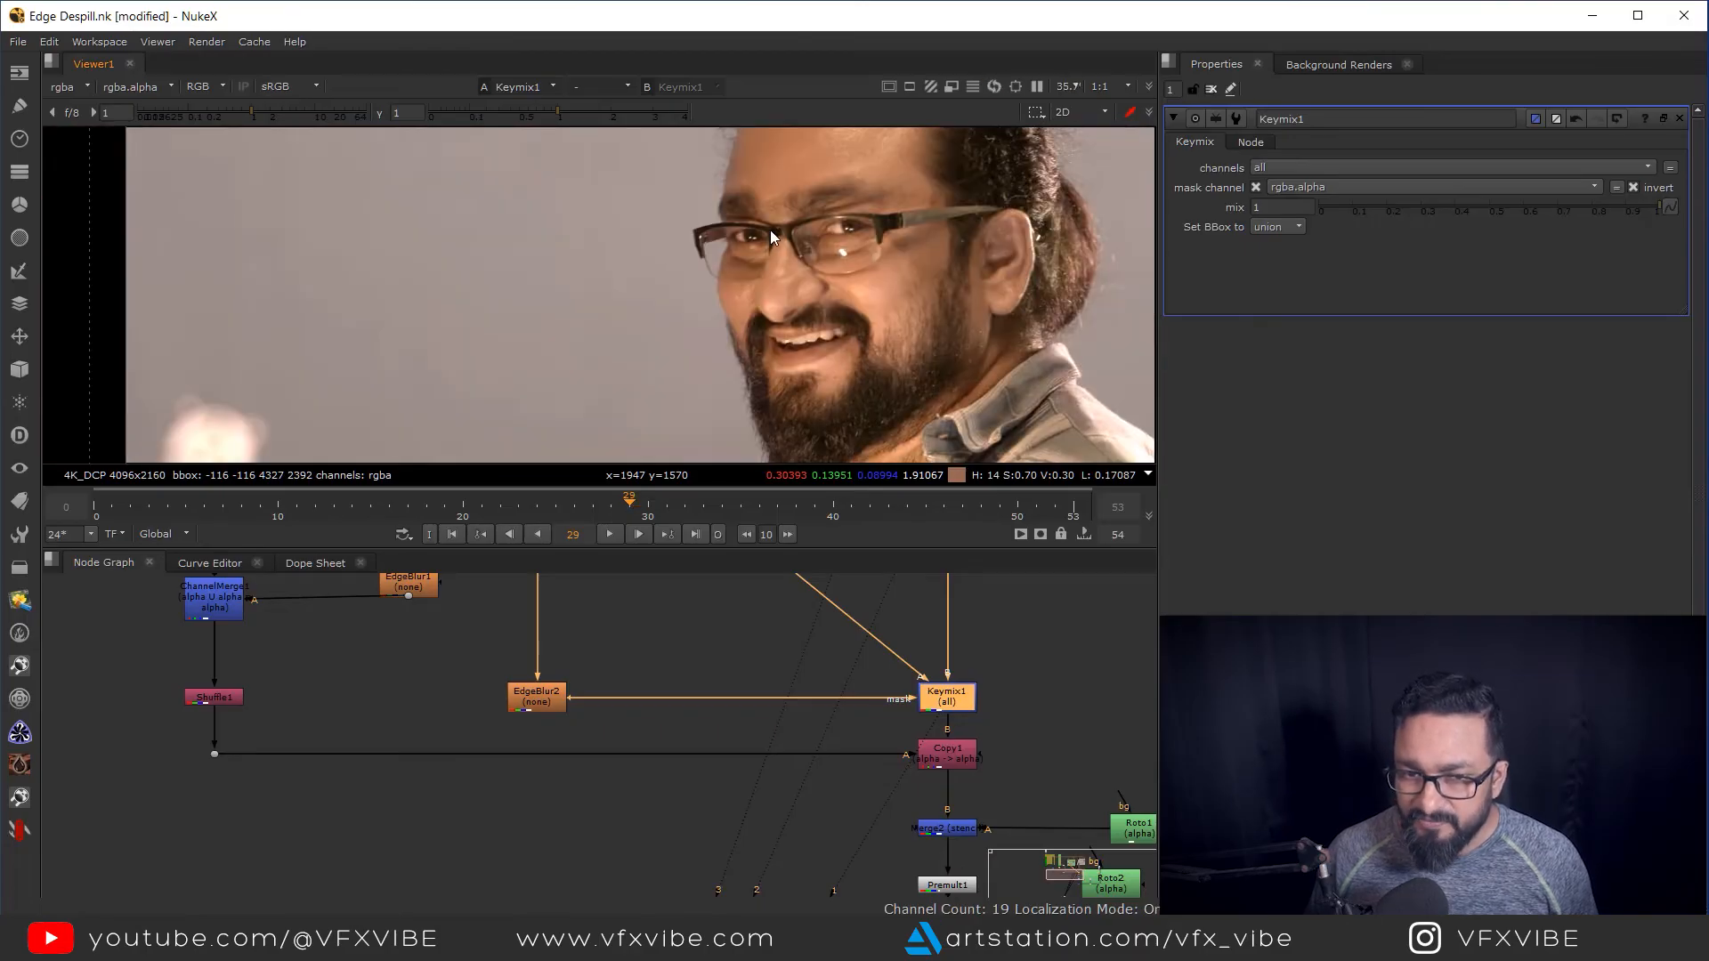
{"action": "left_click_drag", "start_coordinate": [1115, 430], "coordinate": [787, 292]}
{"action": "scroll", "coordinate": [788, 292], "scroll_direction": "up", "scroll_amount": 4}
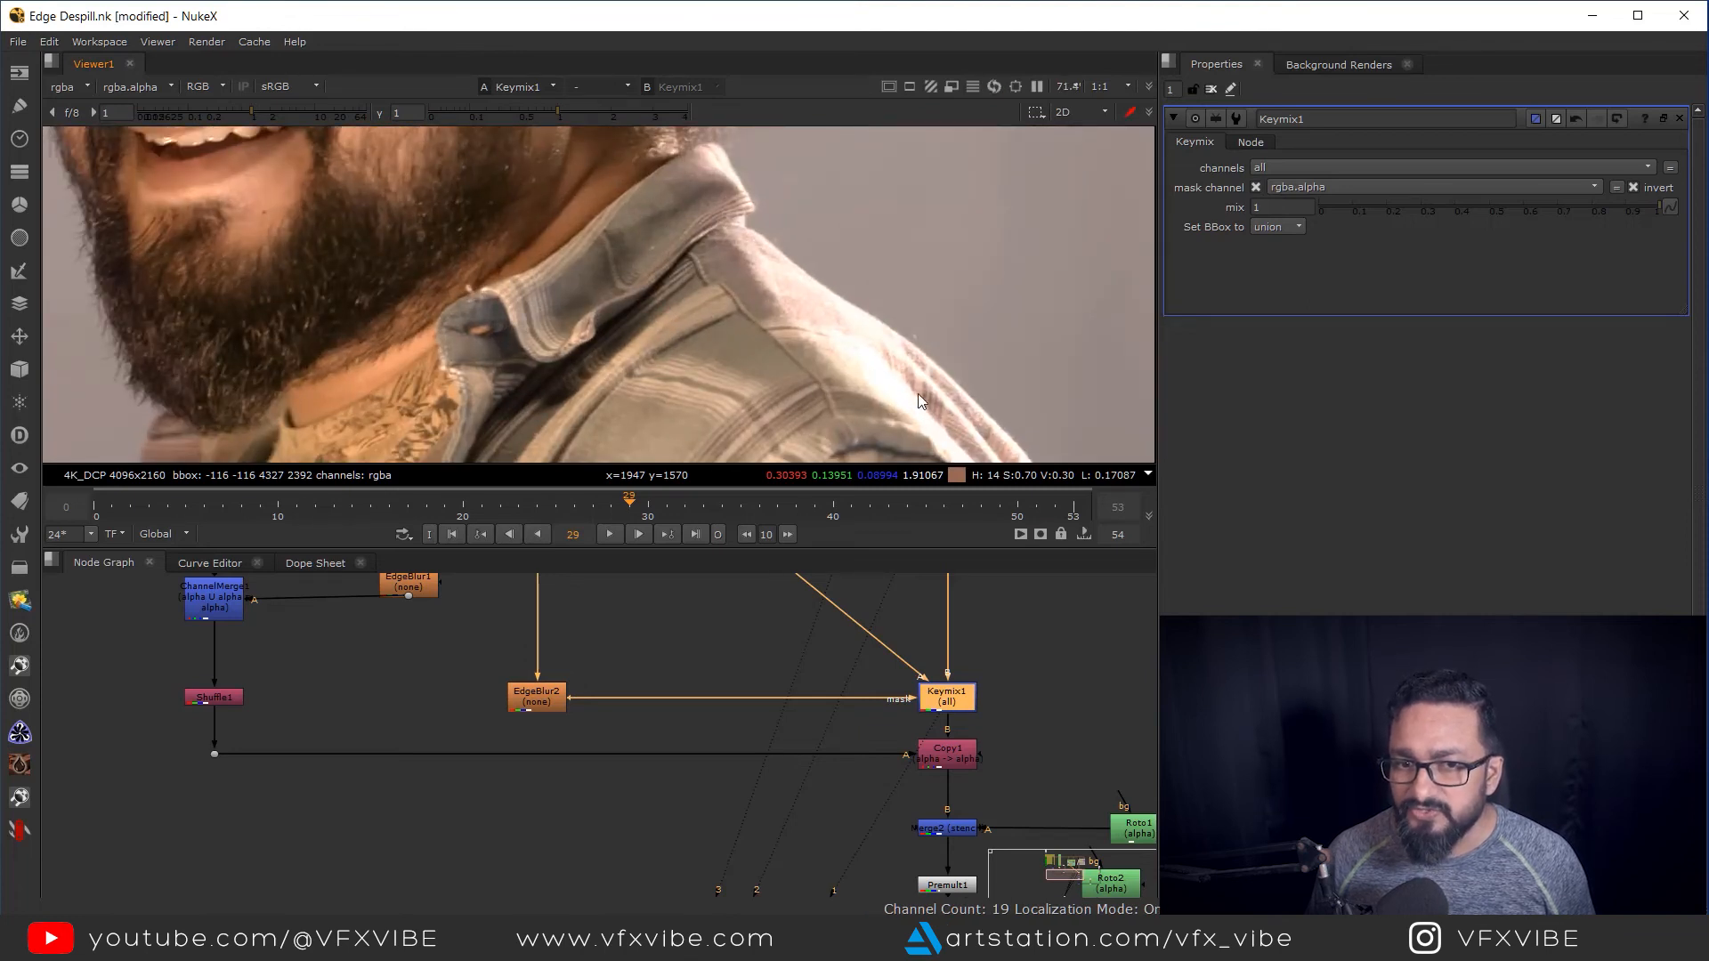
{"action": "scroll", "coordinate": [791, 302], "scroll_direction": "down", "scroll_amount": 6}
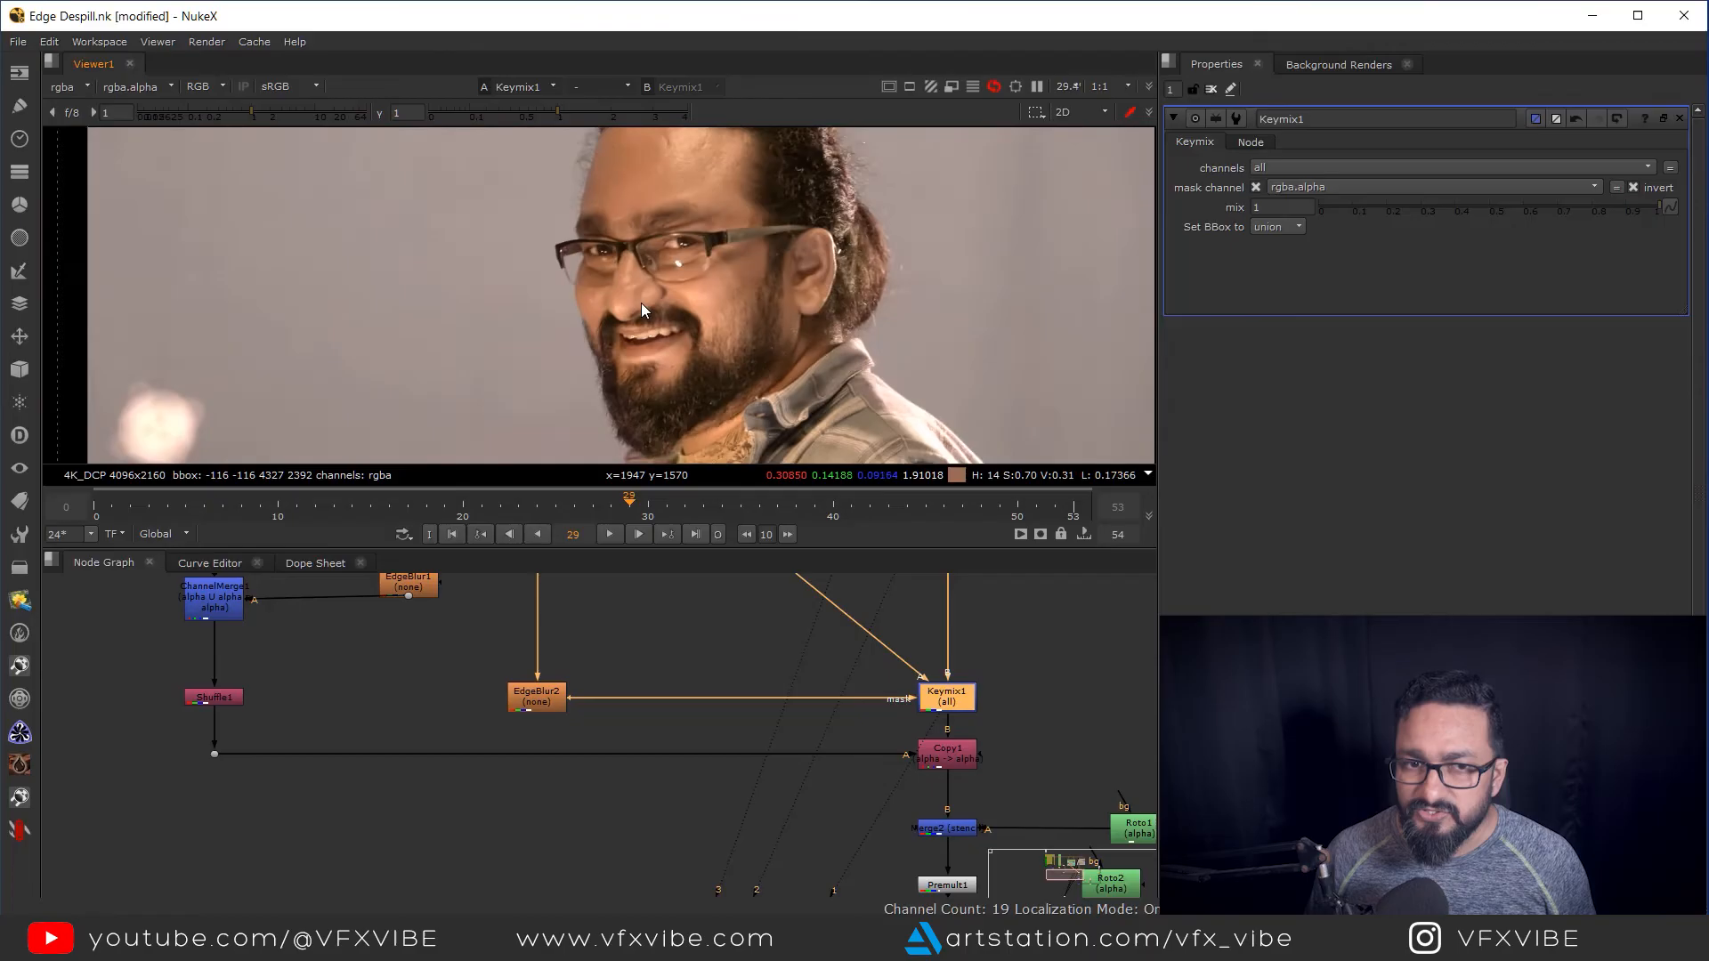
{"action": "key", "text": "space"}
{"action": "scroll", "coordinate": [917, 378], "scroll_direction": "up", "scroll_amount": 3}
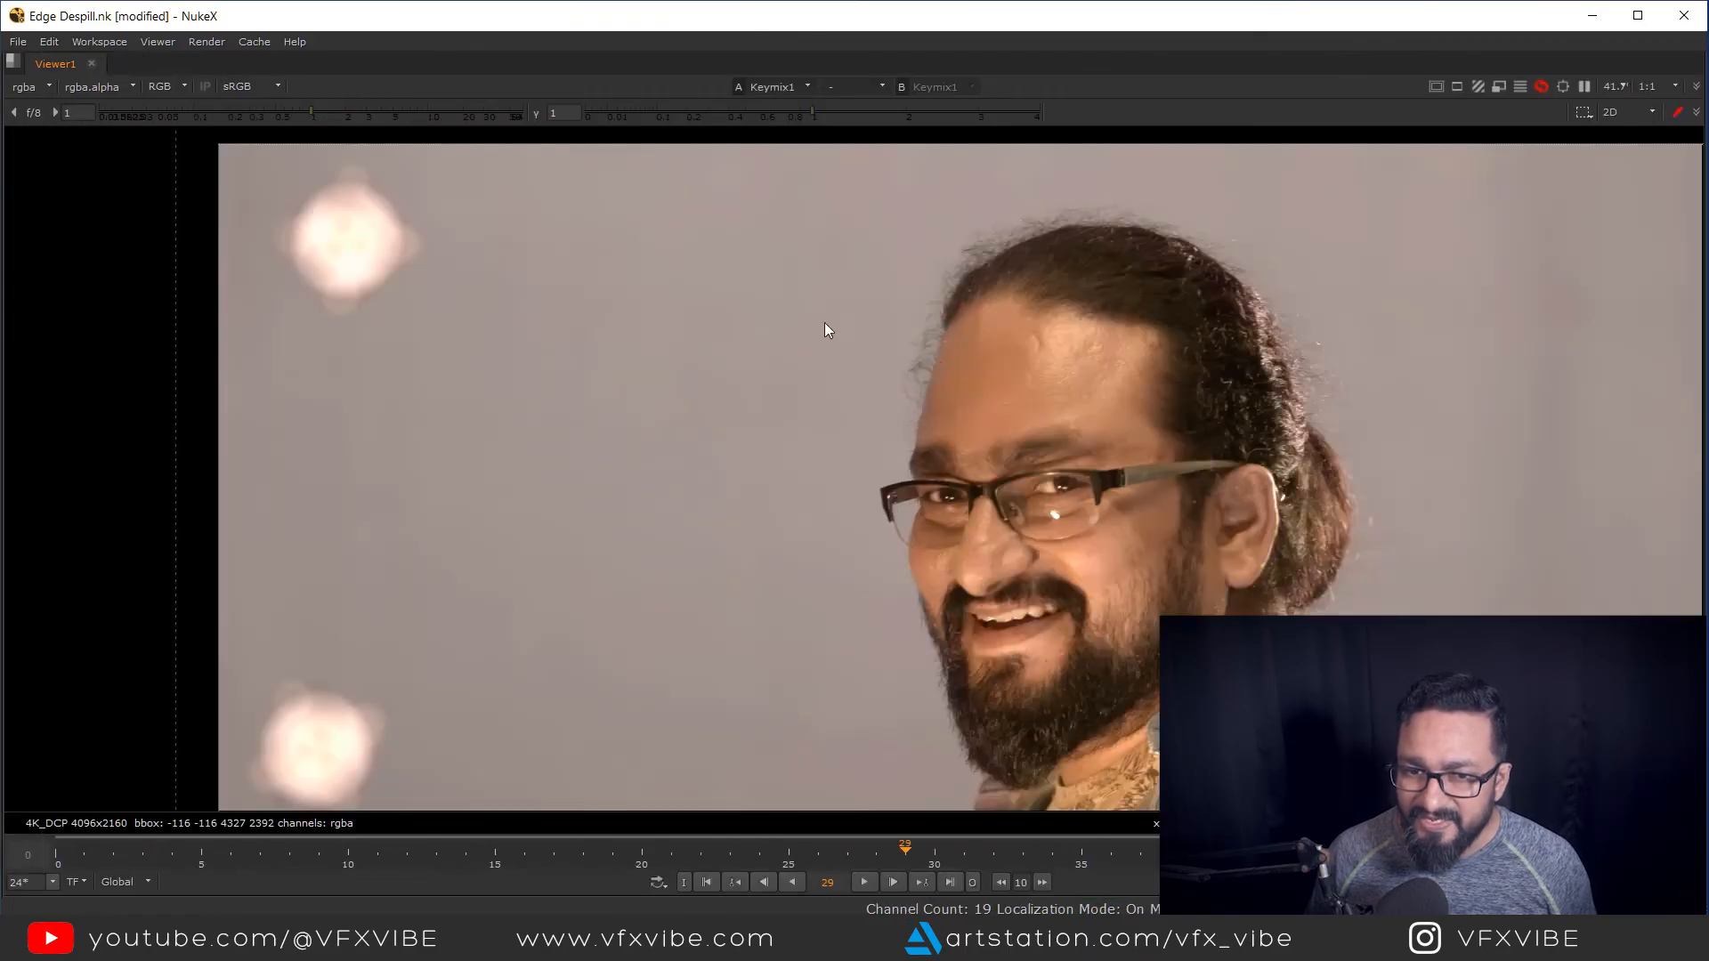
{"action": "scroll", "coordinate": [979, 285], "scroll_direction": "up", "scroll_amount": 3}
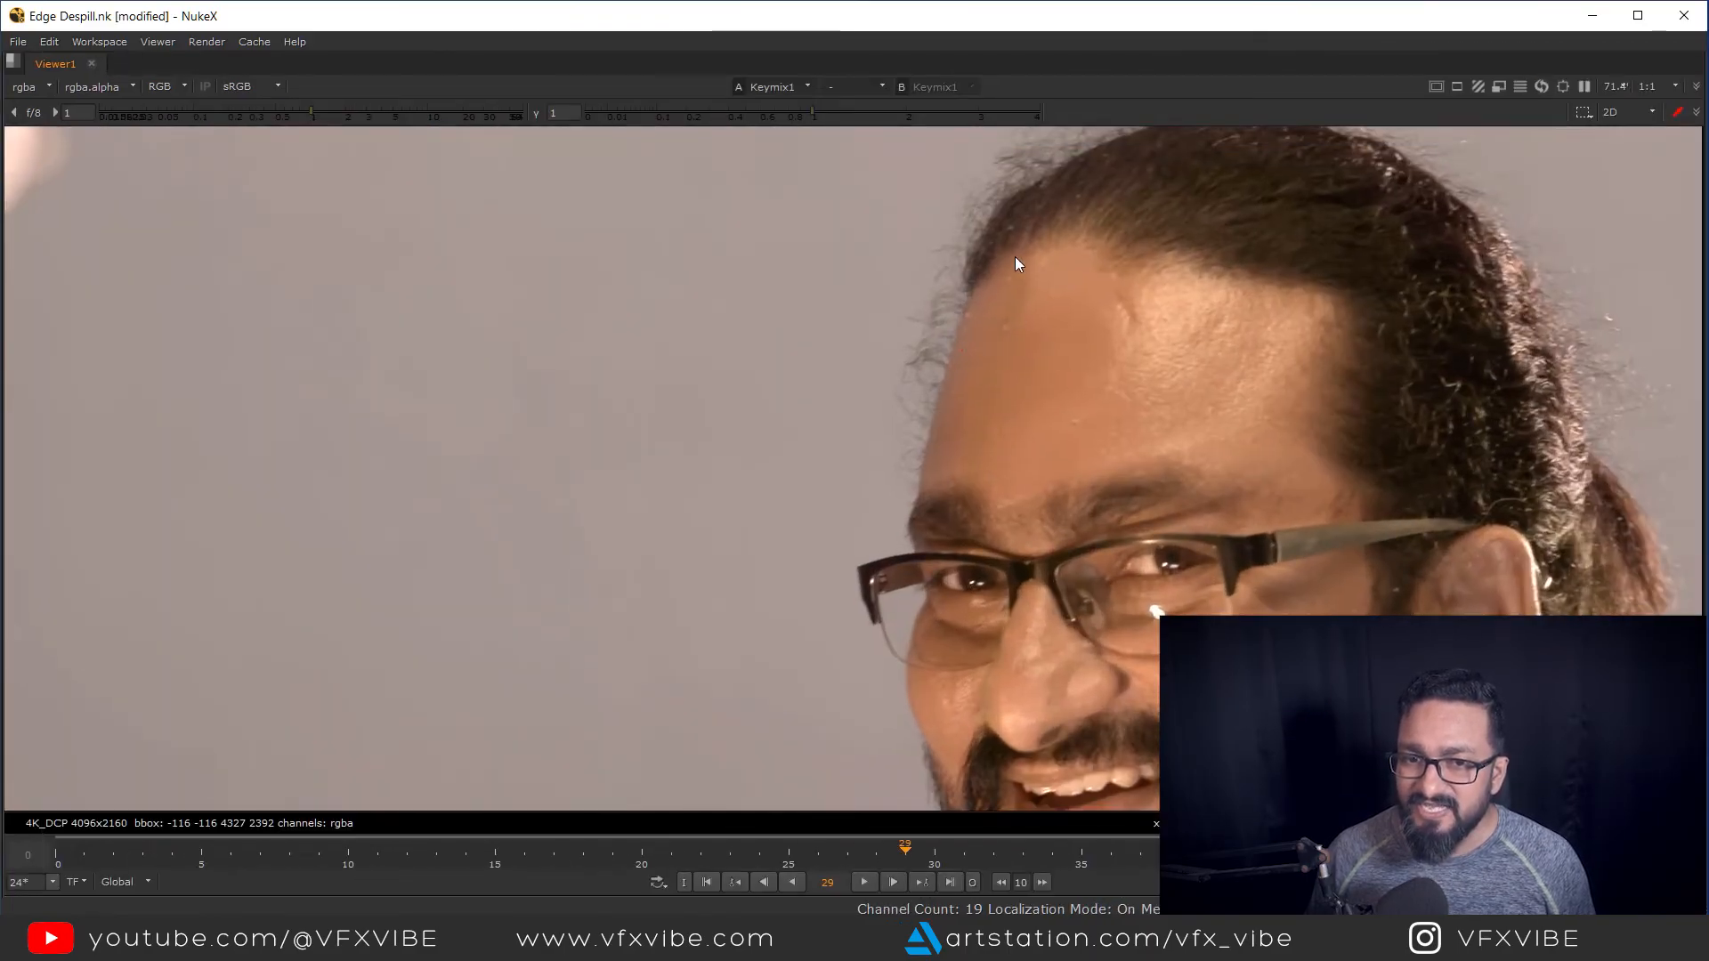
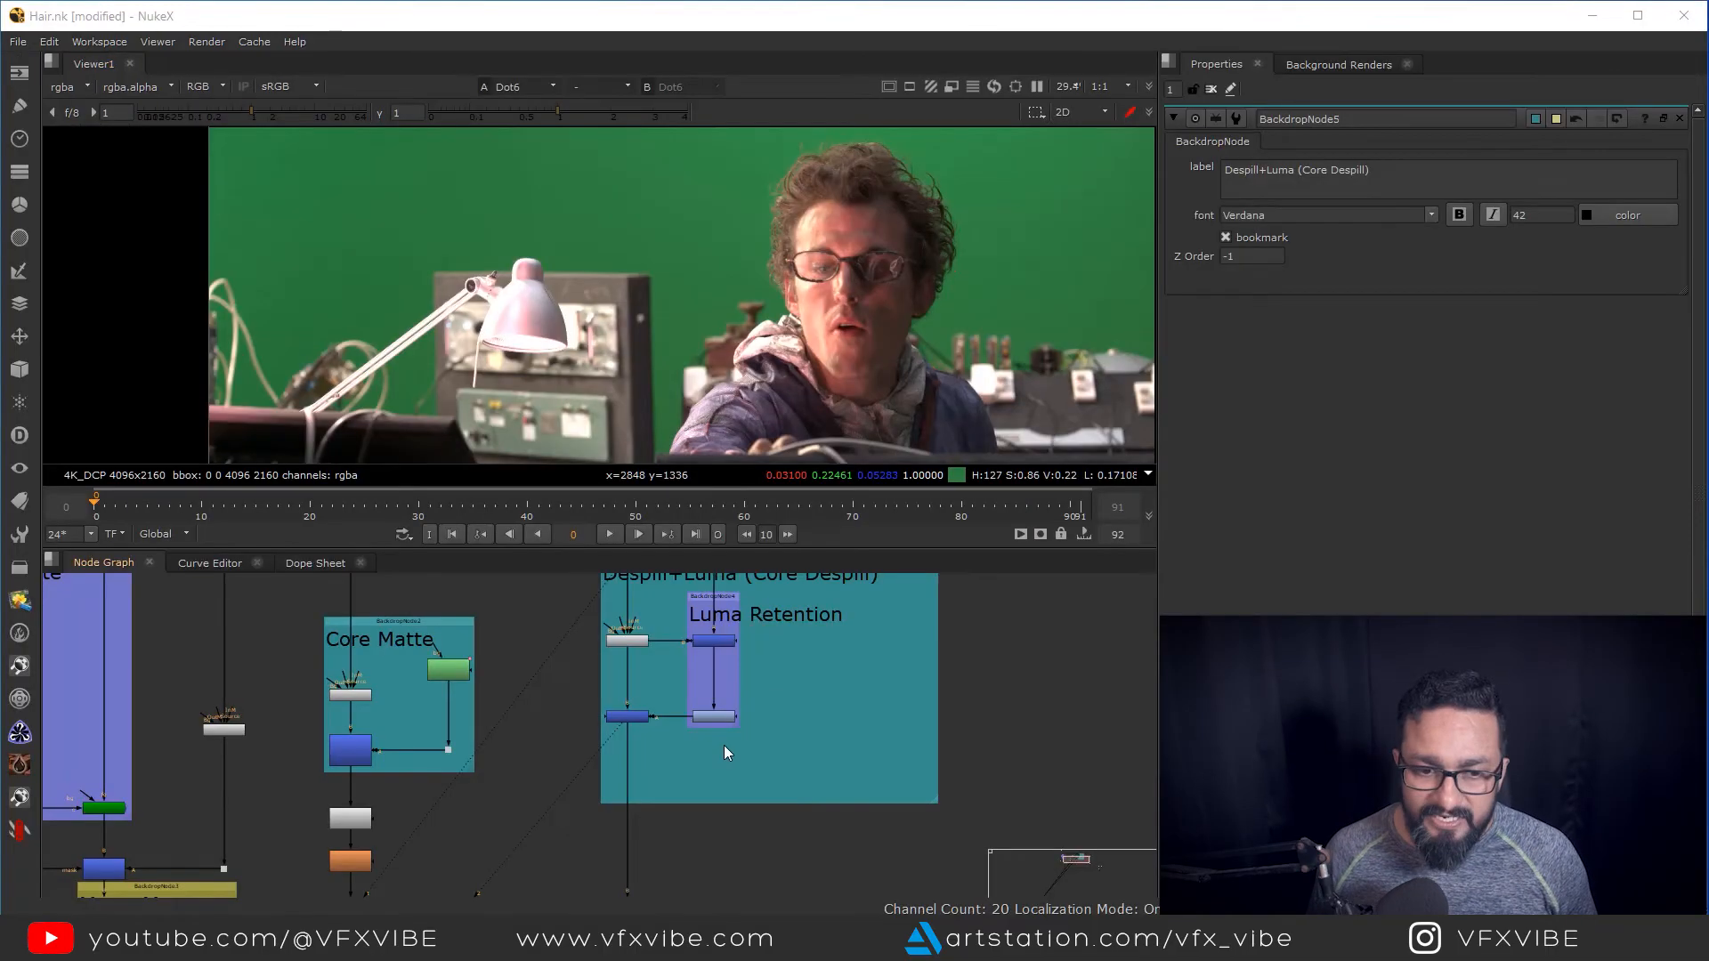
Survey the matte and despill branches in the Hair.nk node graph and view the Merge1 composite fitted to the viewer
{"action": "left_click_drag", "start_coordinate": [724, 745], "coordinate": [936, 799]}
{"action": "scroll", "coordinate": [927, 704], "scroll_direction": "down", "scroll_amount": 2}
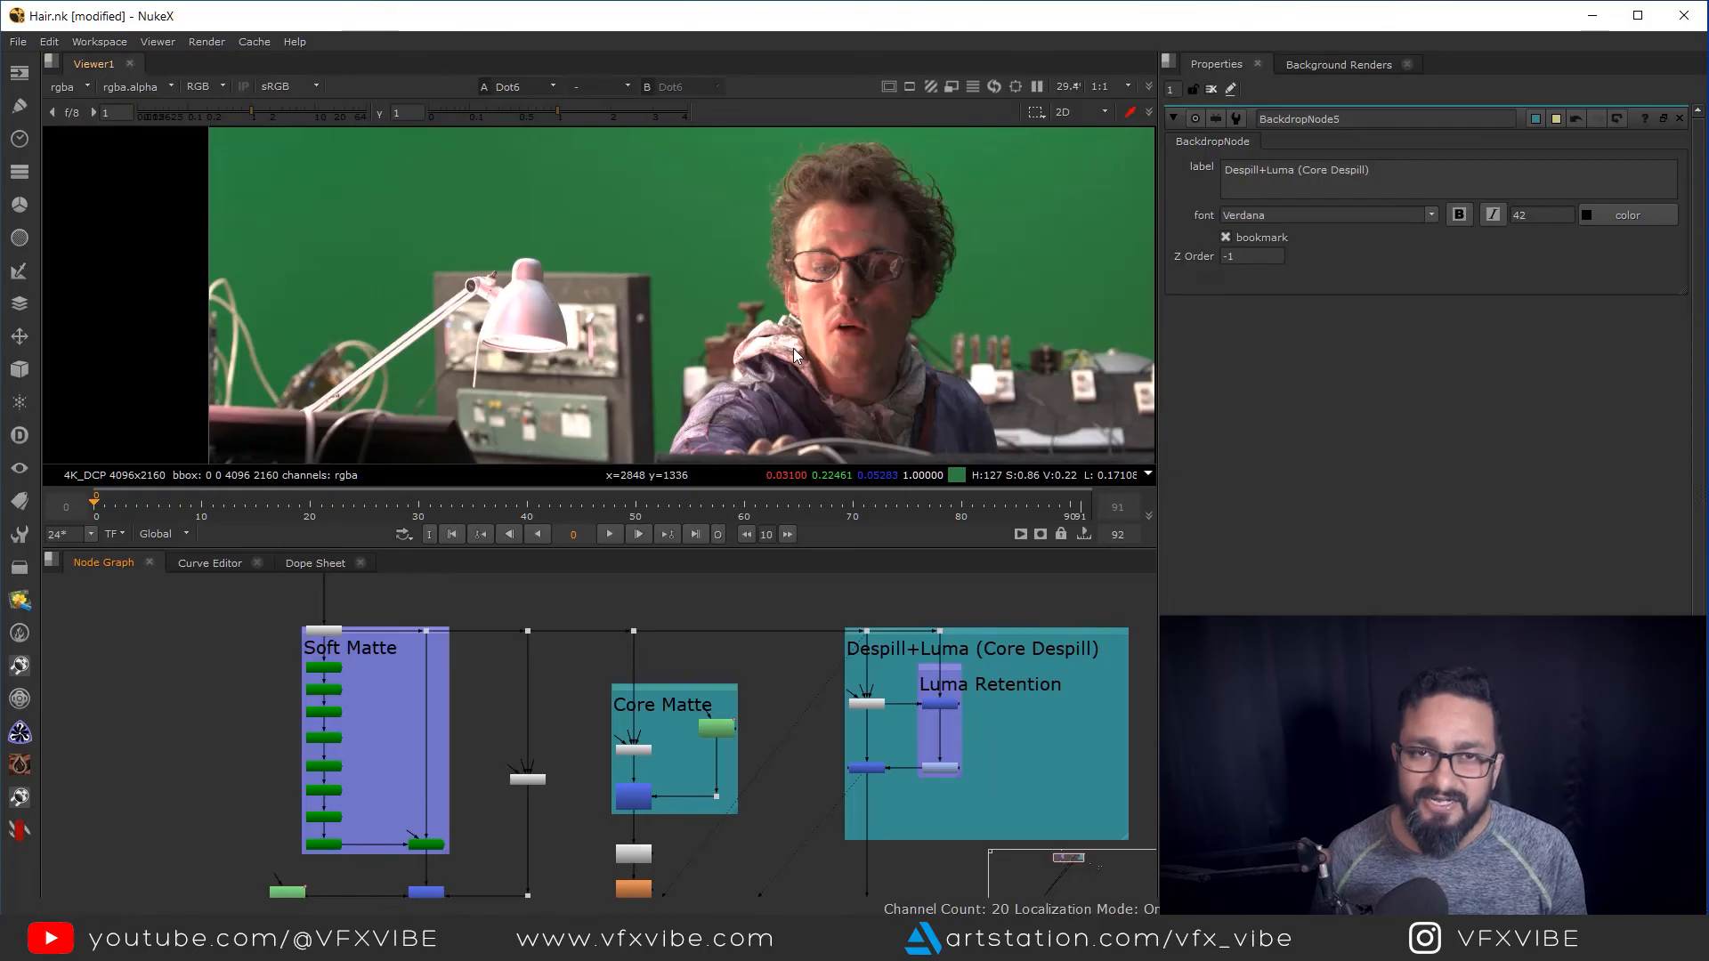
{"action": "scroll", "coordinate": [890, 733], "scroll_direction": "down", "scroll_amount": 5}
{"action": "left_click_drag", "start_coordinate": [845, 684], "coordinate": [720, 446]}
{"action": "scroll", "coordinate": [839, 635], "scroll_direction": "up", "scroll_amount": 5}
{"action": "left_click", "coordinate": [643, 698]}
{"action": "key", "text": "1"}
{"action": "key", "text": "f"}
{"action": "left_click_drag", "start_coordinate": [828, 356], "coordinate": [824, 392]}
{"action": "scroll", "coordinate": [748, 751], "scroll_direction": "down", "scroll_amount": 8}
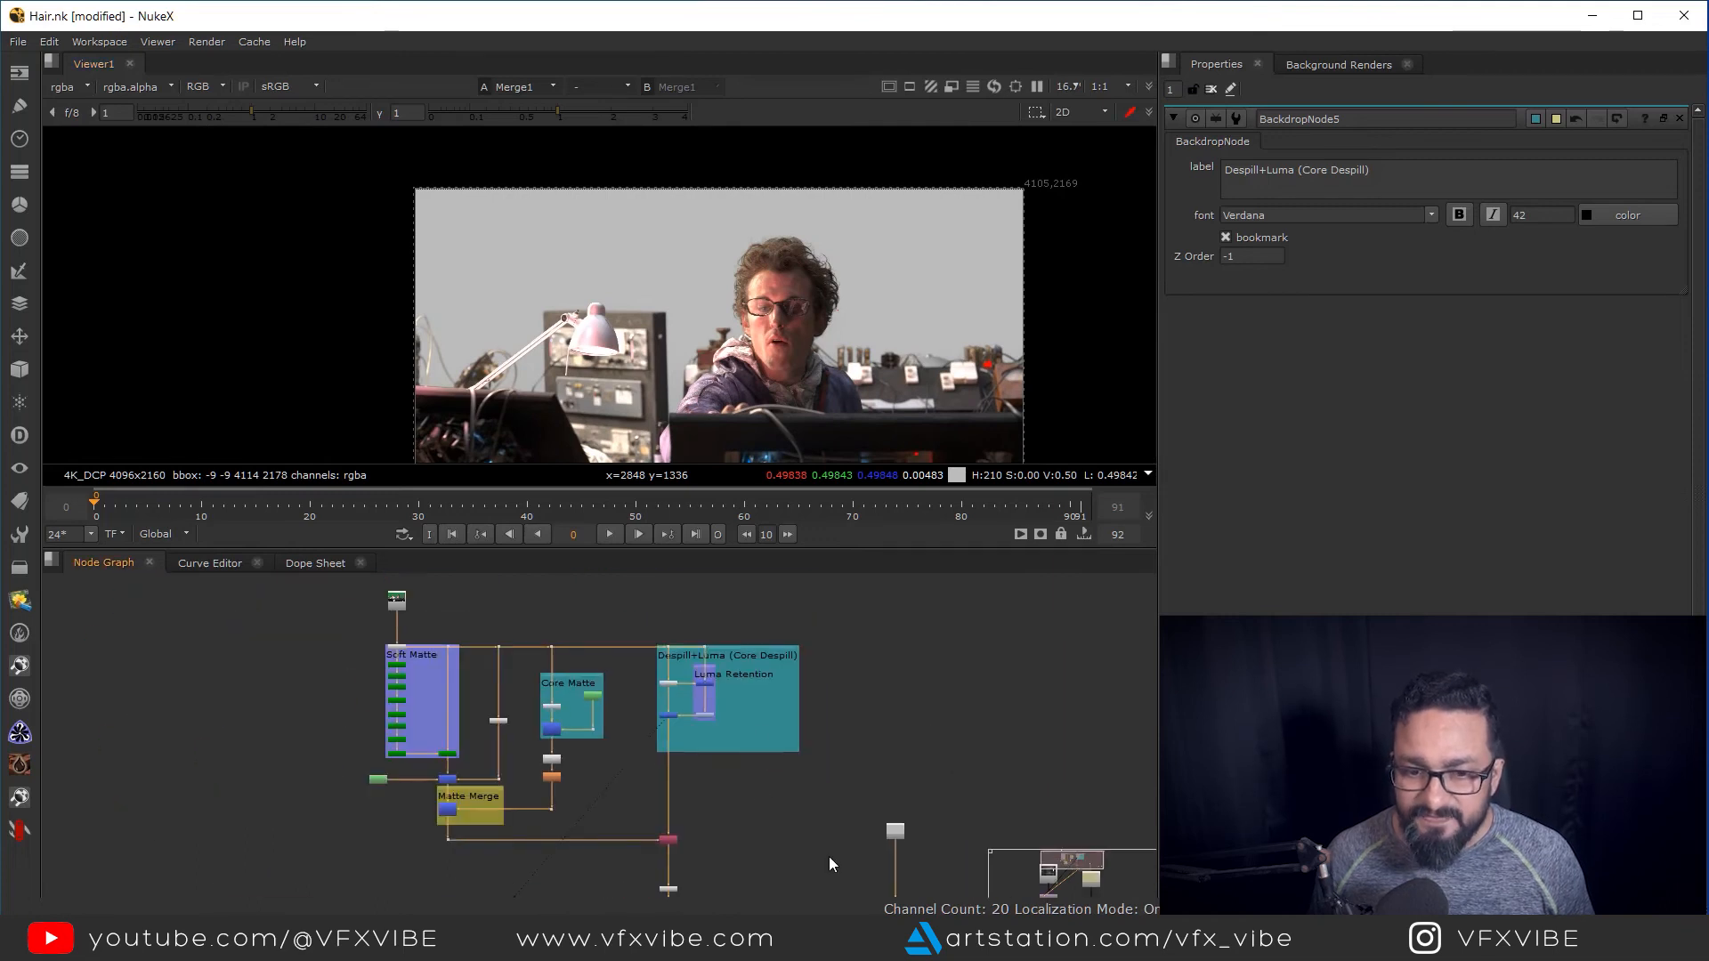
Select the background node chain beside the Core Despill backdrop and view its Read1 source image
{"action": "left_click_drag", "start_coordinate": [830, 856], "coordinate": [746, 737]}
{"action": "left_click_drag", "start_coordinate": [926, 712], "coordinate": [1006, 734]}
{"action": "scroll", "coordinate": [814, 740], "scroll_direction": "up", "scroll_amount": 3}
{"action": "scroll", "coordinate": [967, 701], "scroll_direction": "down", "scroll_amount": 1}
{"action": "left_click_drag", "start_coordinate": [1034, 577], "coordinate": [841, 749]}
{"action": "scroll", "coordinate": [881, 663], "scroll_direction": "up", "scroll_amount": 3}
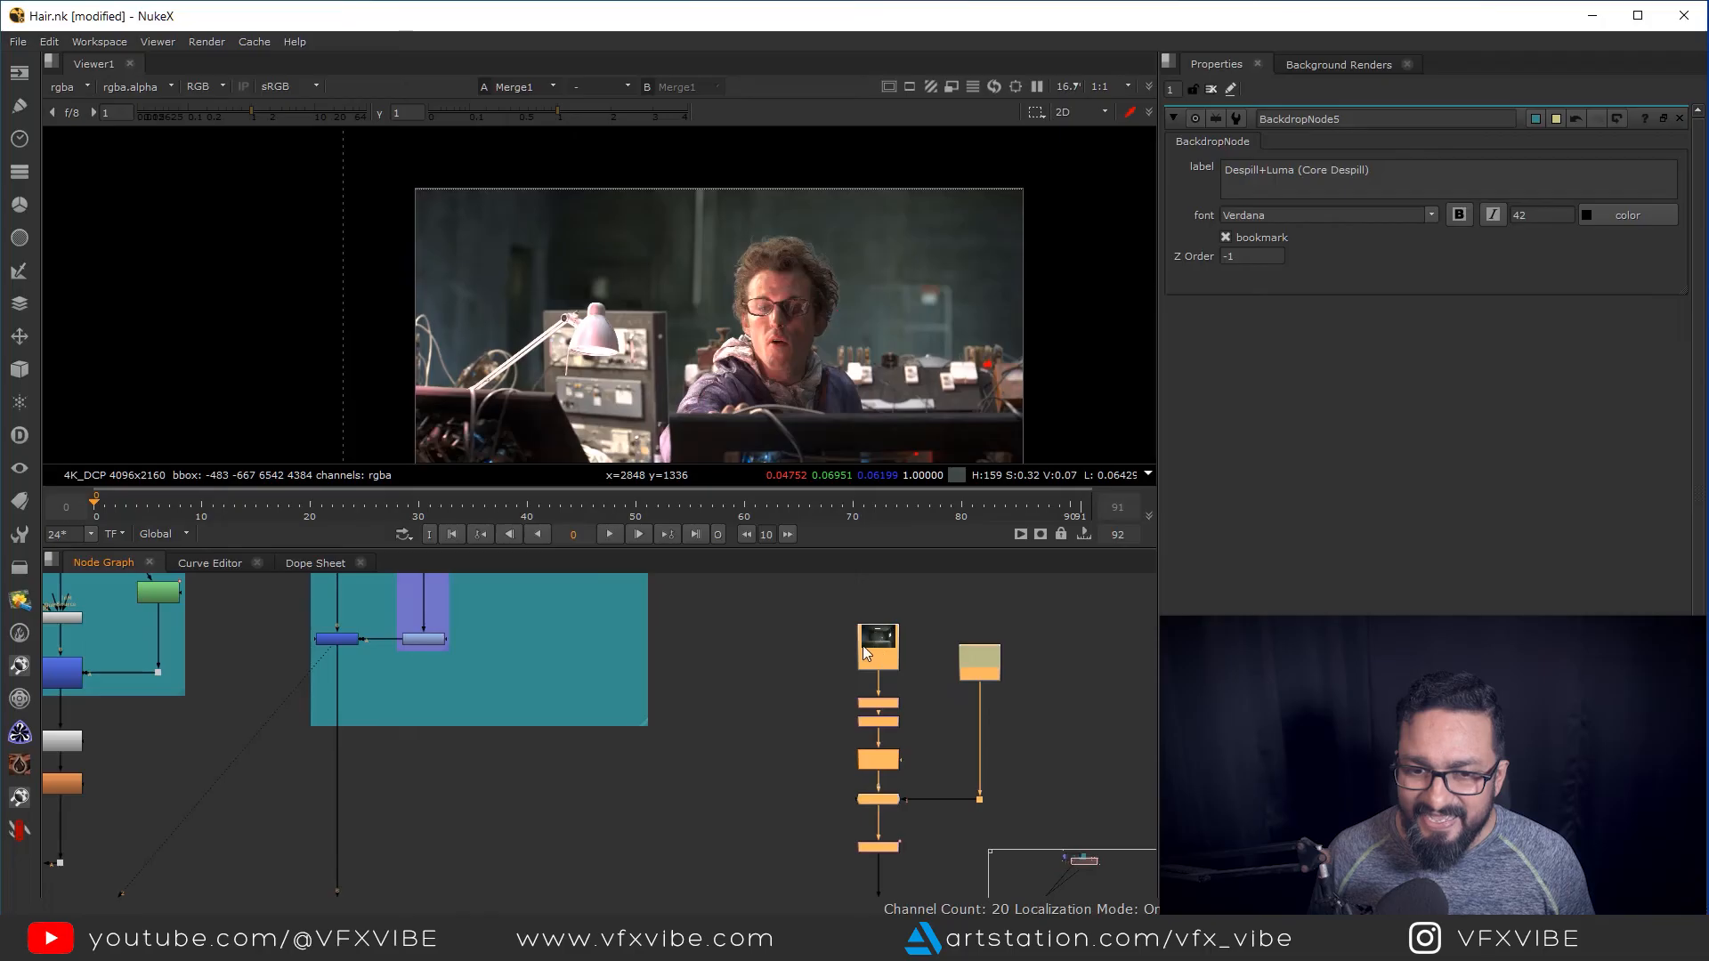
{"action": "scroll", "coordinate": [890, 645], "scroll_direction": "up", "scroll_amount": 2}
{"action": "left_click", "coordinate": [925, 633]}
{"action": "key", "text": "1"}
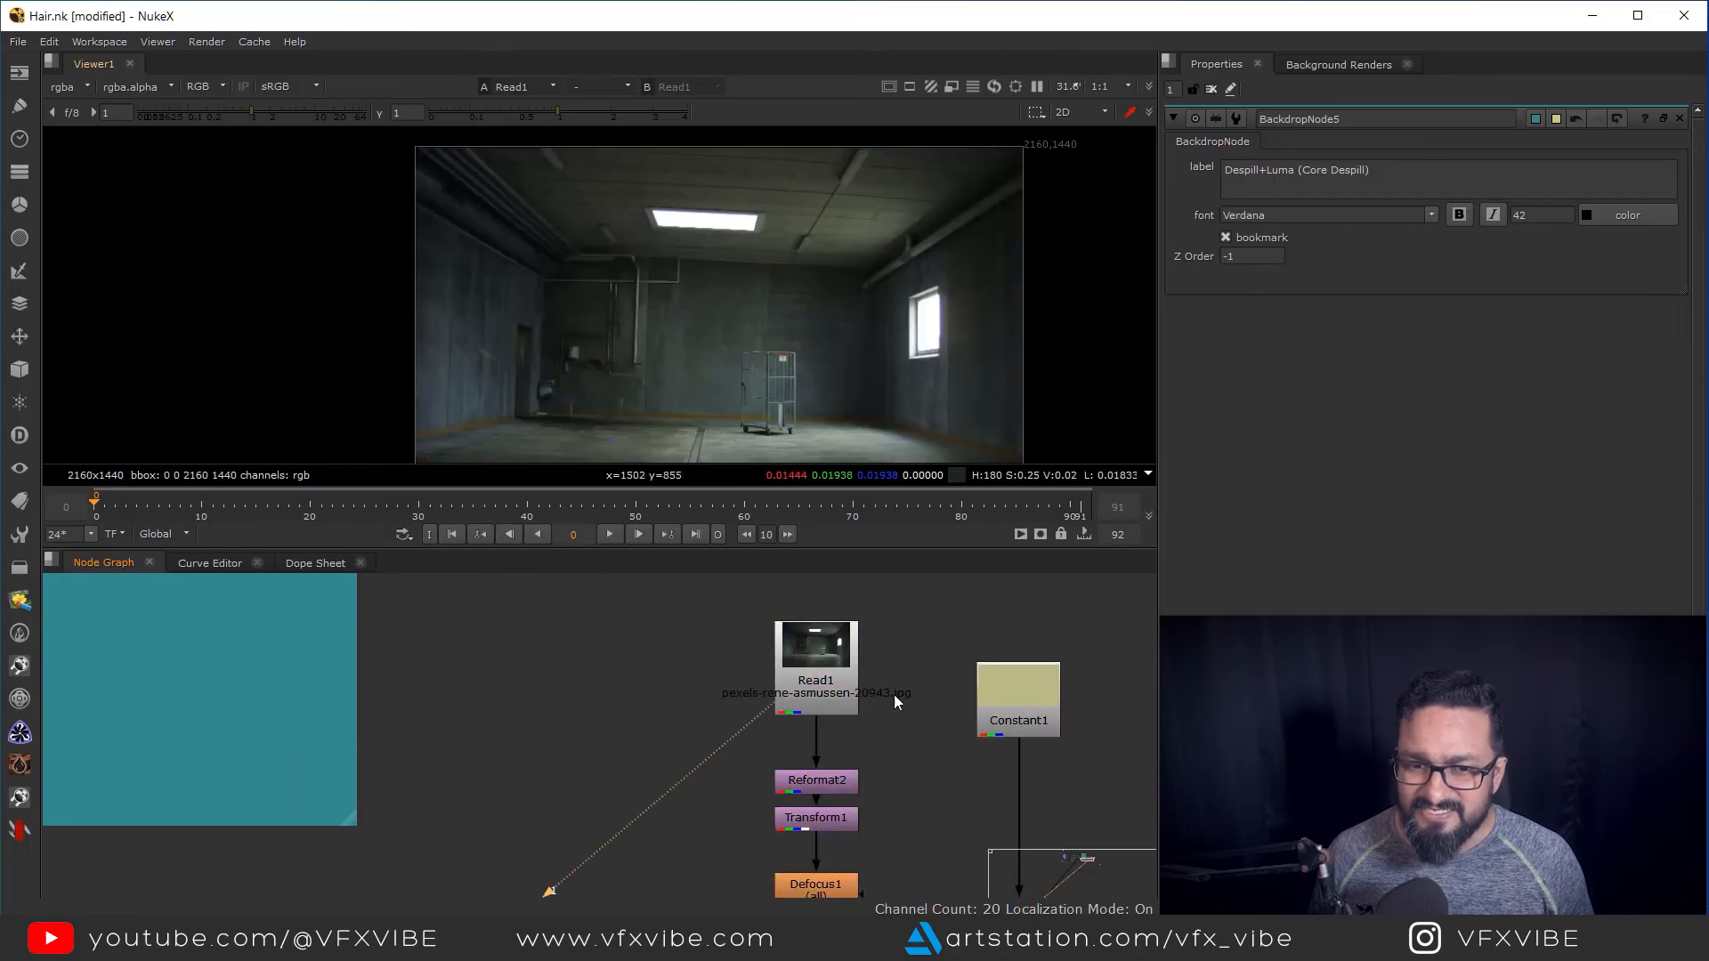
View the outputs of Reformat2, Transform1 and Defocus1 one after another in the background chain
{"action": "scroll", "coordinate": [893, 695], "scroll_direction": "down", "scroll_amount": 1}
{"action": "left_click", "coordinate": [874, 674]}
{"action": "key", "text": "1"}
{"action": "left_click", "coordinate": [856, 714]}
{"action": "key", "text": "1"}
{"action": "left_click", "coordinate": [854, 782]}
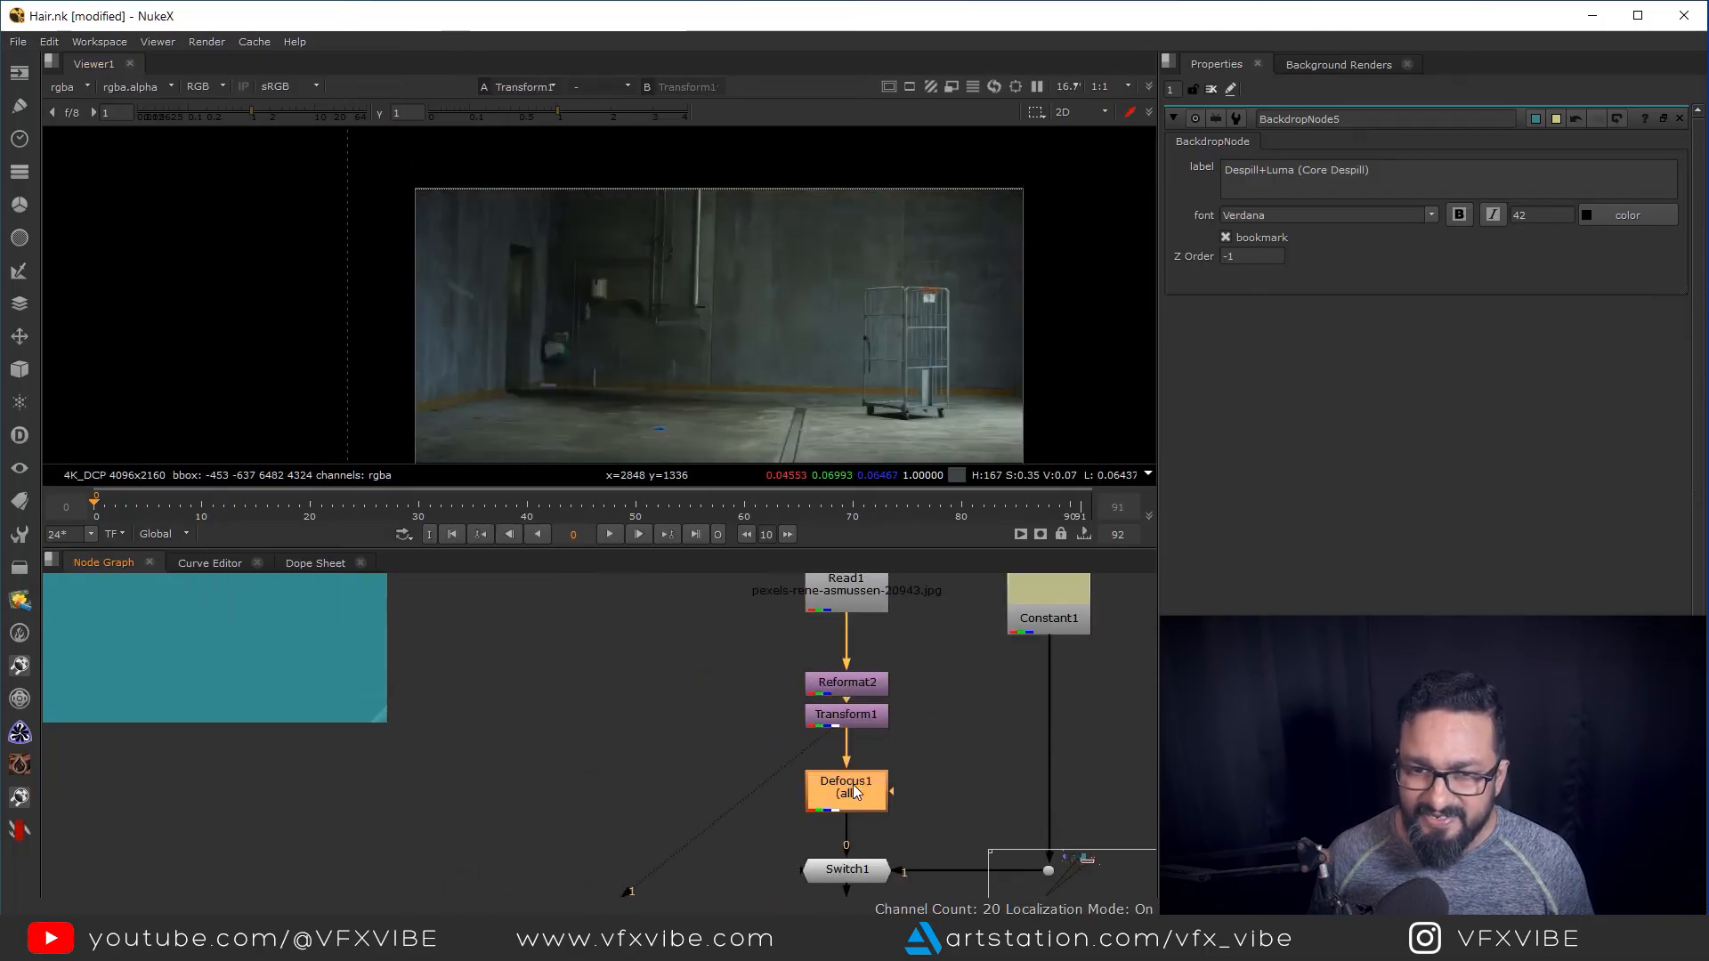
{"action": "key", "text": "1"}
View Transform_MatchMove1 below Switch1 and survey how the background chain joins the rest of the graph
{"action": "left_click_drag", "start_coordinate": [921, 748], "coordinate": [938, 649]}
{"action": "left_click", "coordinate": [878, 740]}
{"action": "scroll", "coordinate": [897, 815], "scroll_direction": "up", "scroll_amount": 2}
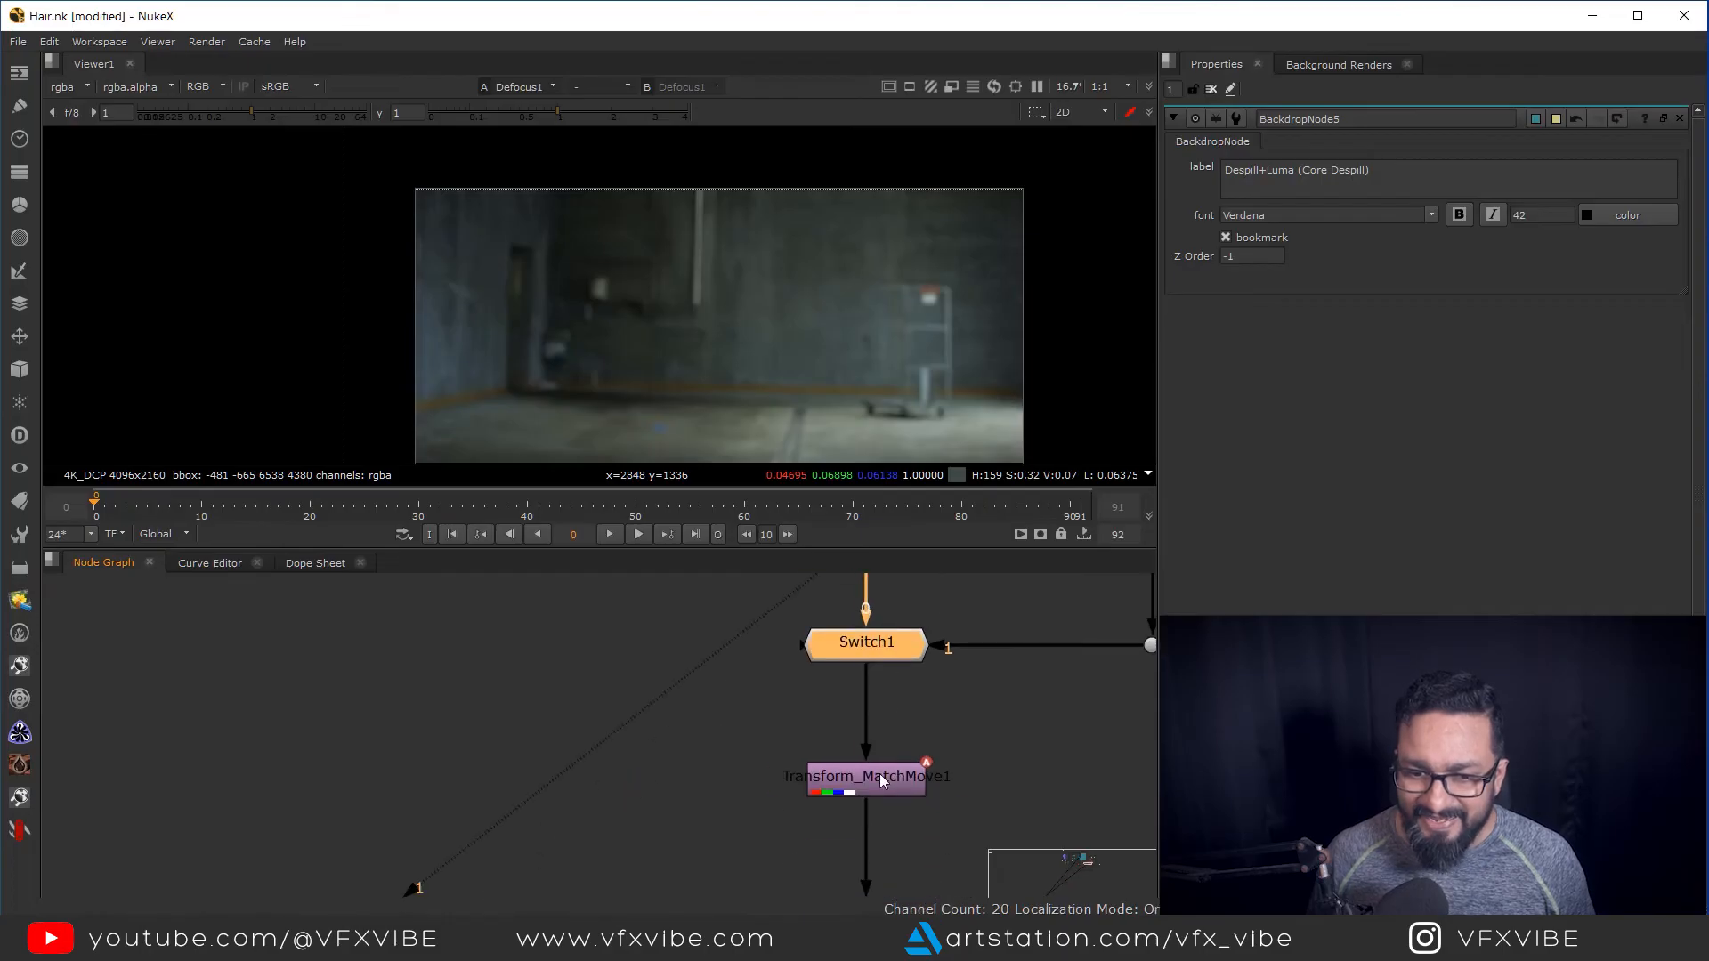
{"action": "left_click", "coordinate": [883, 795]}
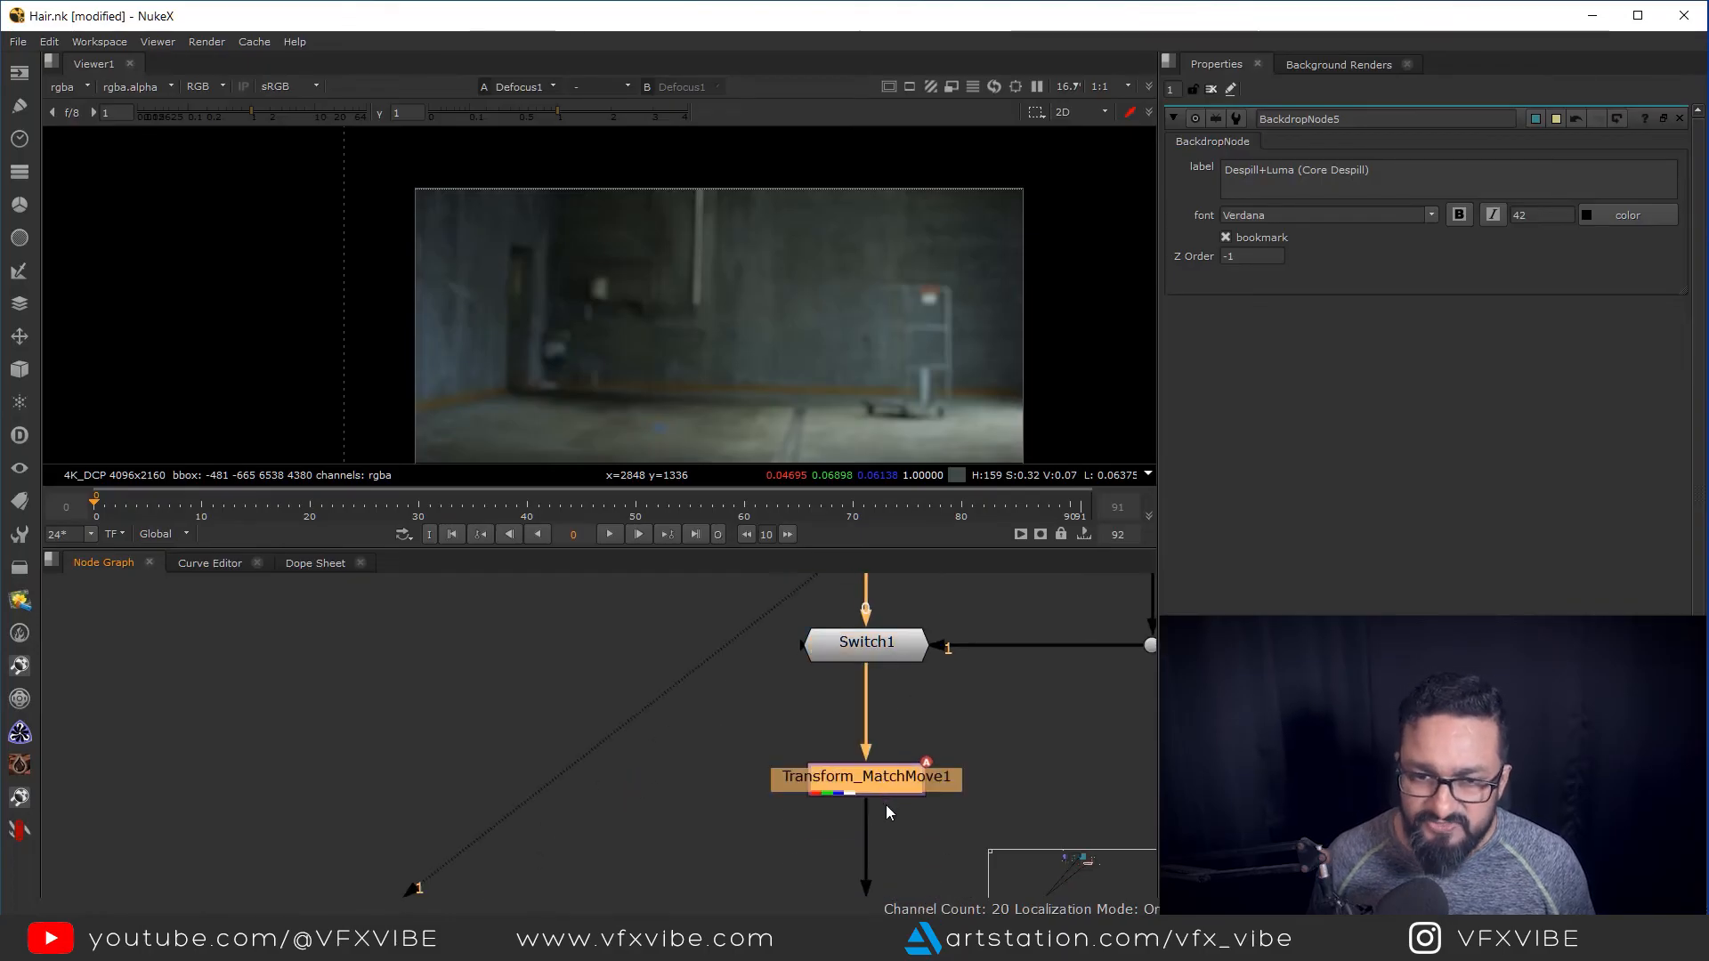
{"action": "key", "text": "1"}
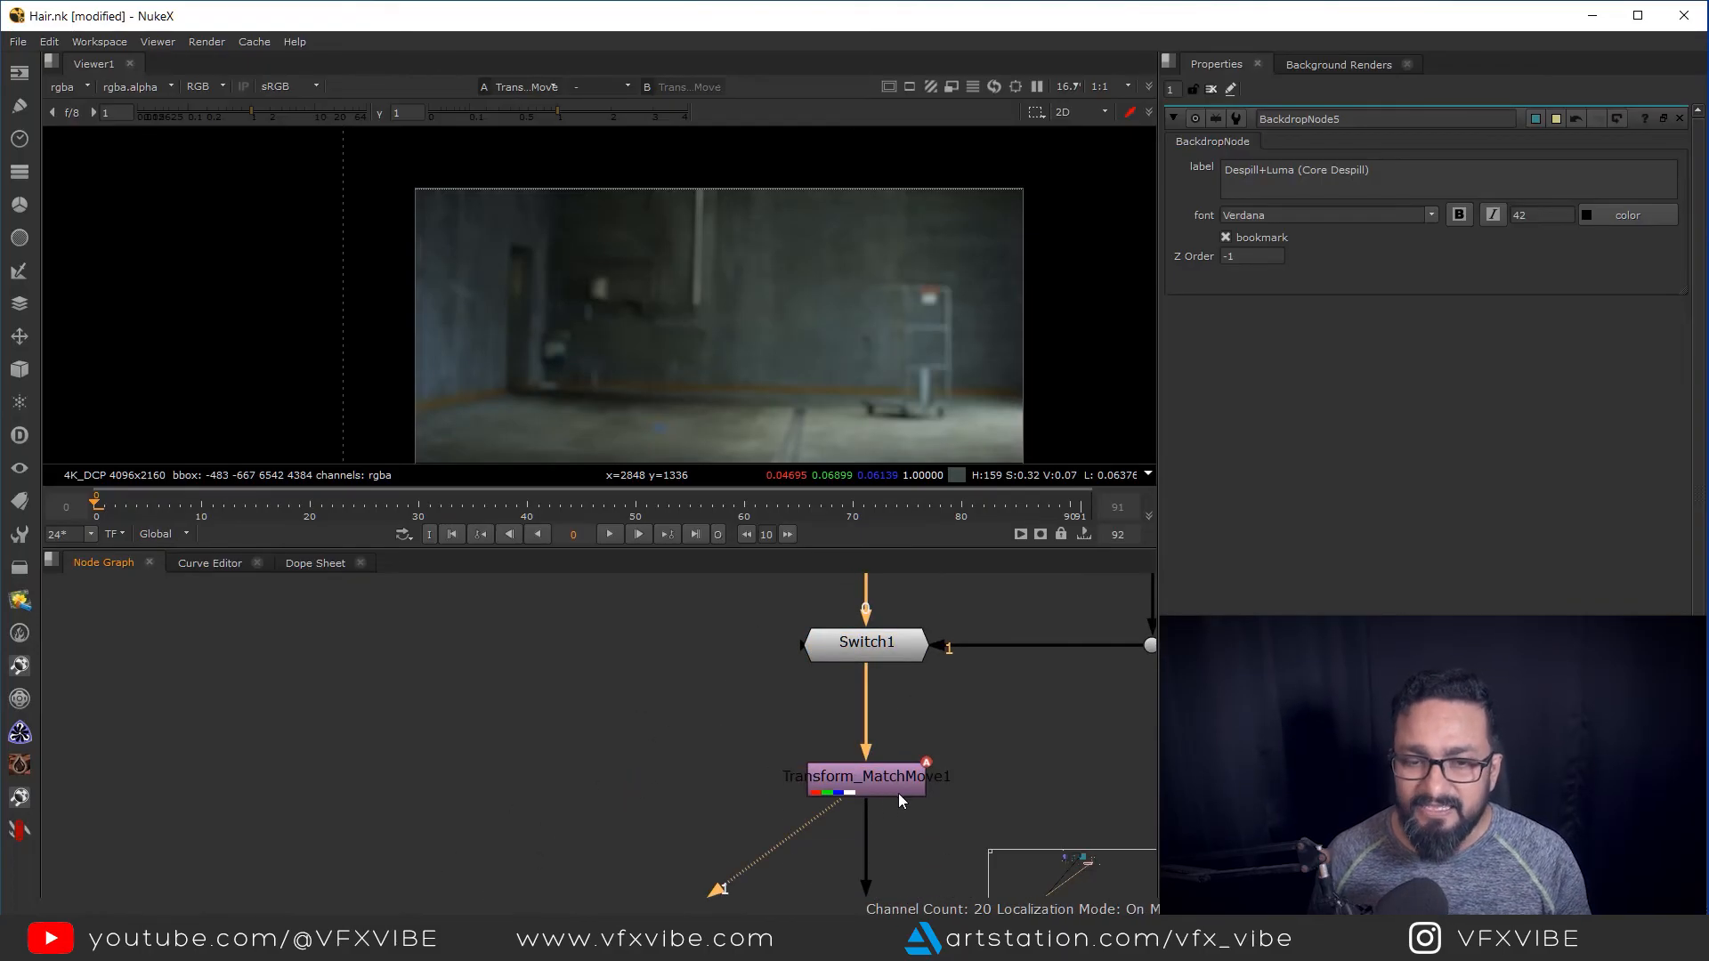
{"action": "scroll", "coordinate": [889, 781], "scroll_direction": "down", "scroll_amount": 6}
{"action": "left_click_drag", "start_coordinate": [655, 773], "coordinate": [944, 782]}
{"action": "scroll", "coordinate": [950, 830], "scroll_direction": "down", "scroll_amount": 2}
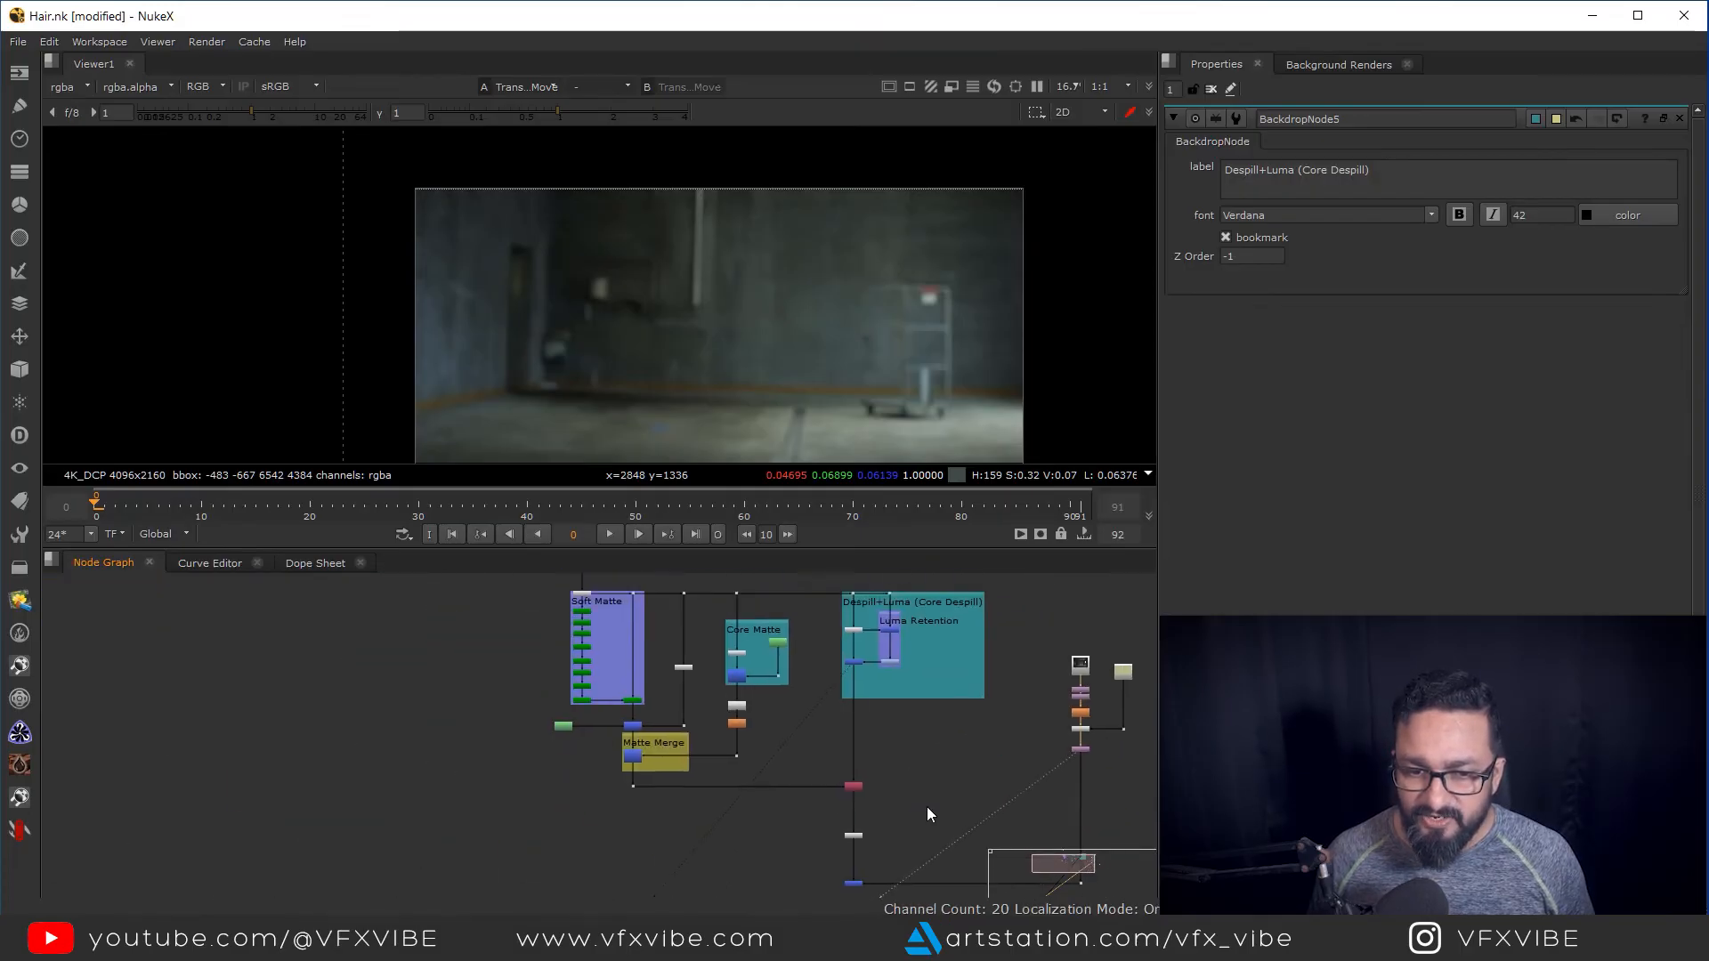
View the Merge1 composite and inspect the hair edges against the background in an enlarged viewer
{"action": "left_click", "coordinate": [608, 602]}
{"action": "key", "text": "1"}
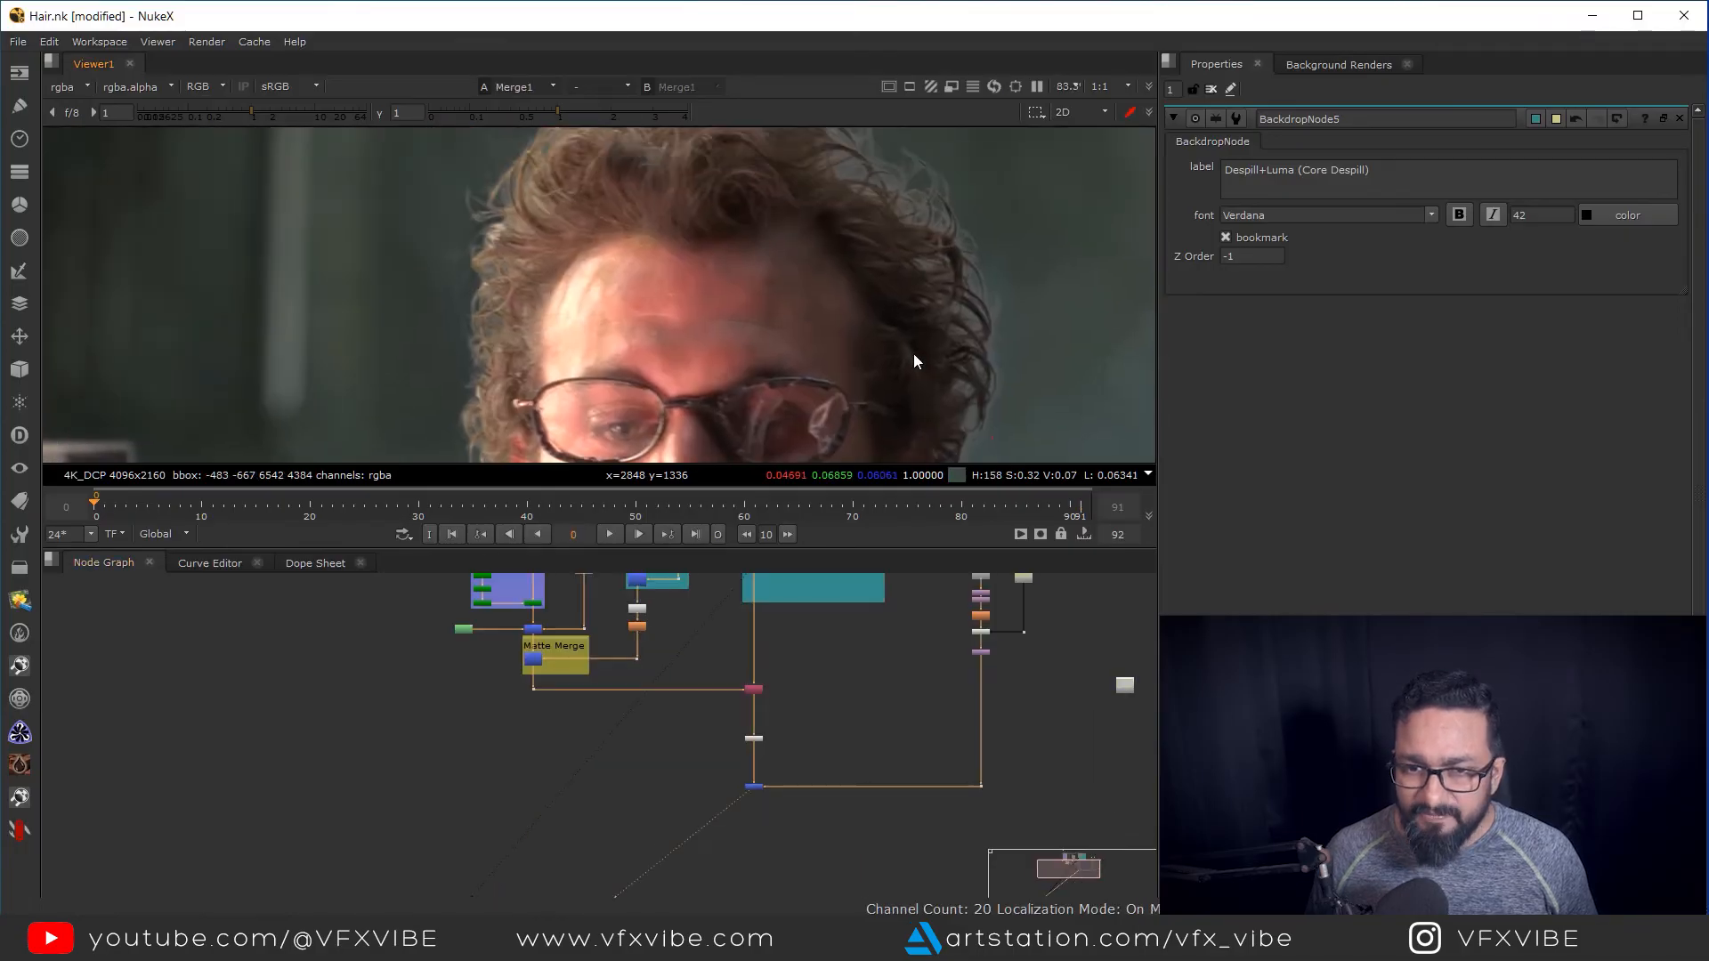
{"action": "scroll", "coordinate": [922, 306], "scroll_direction": "up", "scroll_amount": 3}
{"action": "left_click_drag", "start_coordinate": [922, 306], "coordinate": [969, 275]}
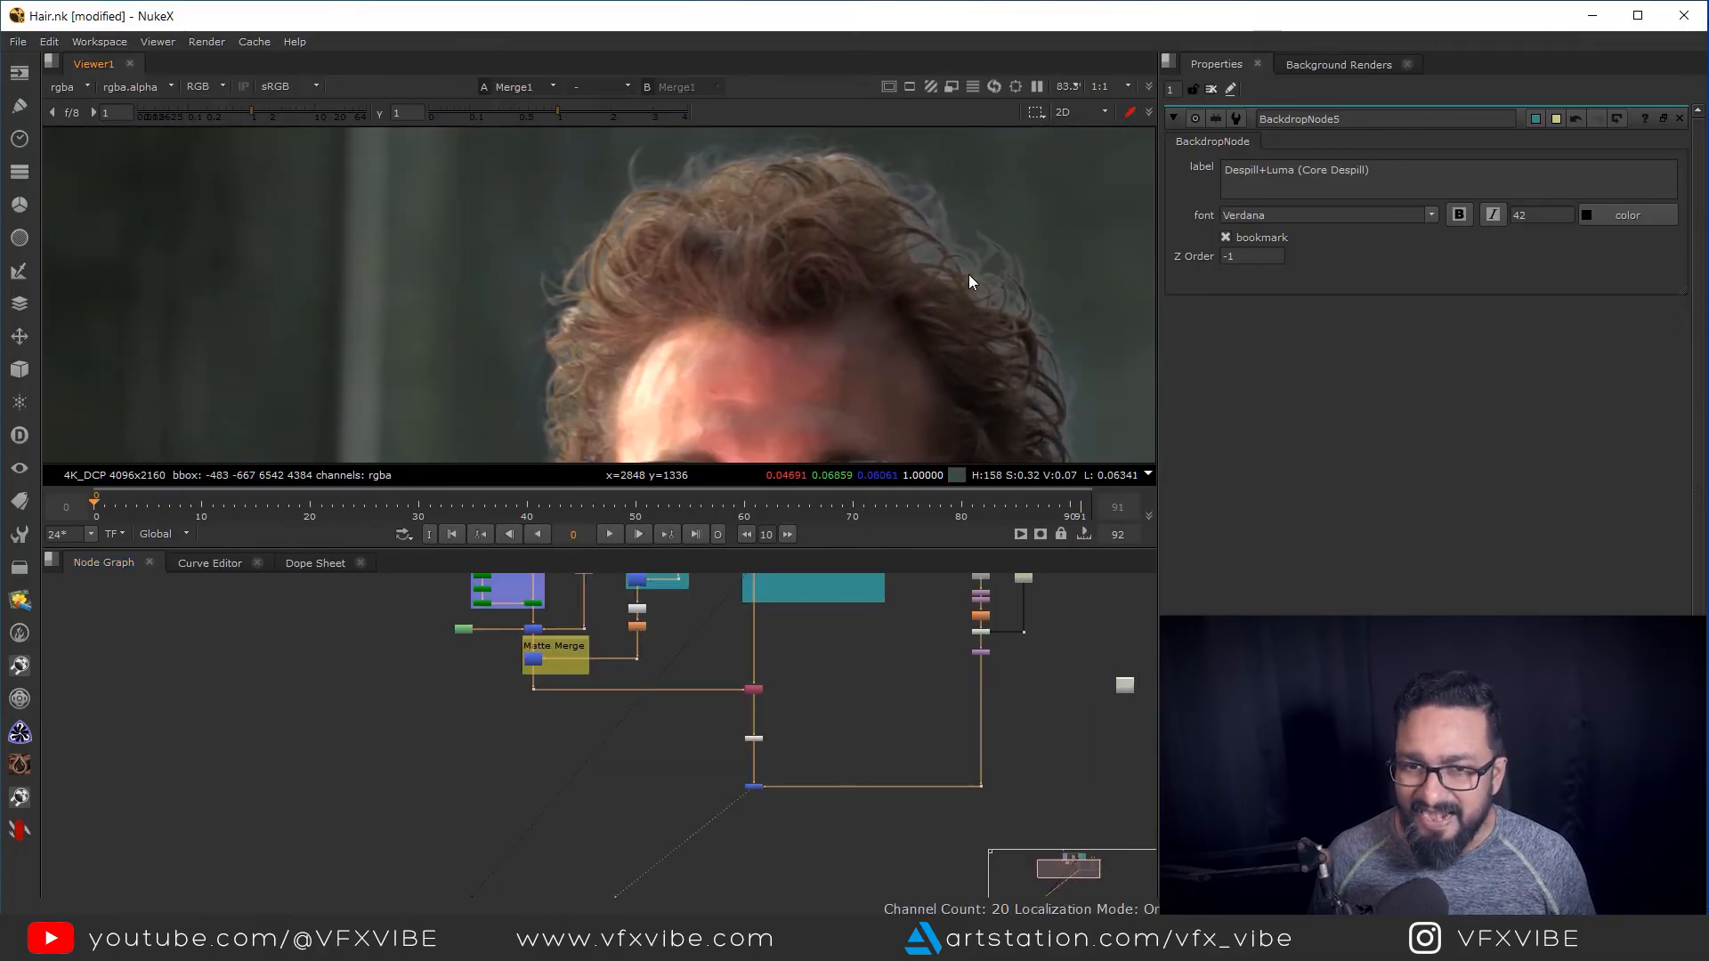
{"action": "key", "text": "space"}
{"action": "scroll", "coordinate": [969, 534], "scroll_direction": "up", "scroll_amount": 1}
{"action": "left_click_drag", "start_coordinate": [970, 588], "coordinate": [1034, 438]}
{"action": "scroll", "coordinate": [1034, 438], "scroll_direction": "down", "scroll_amount": 1}
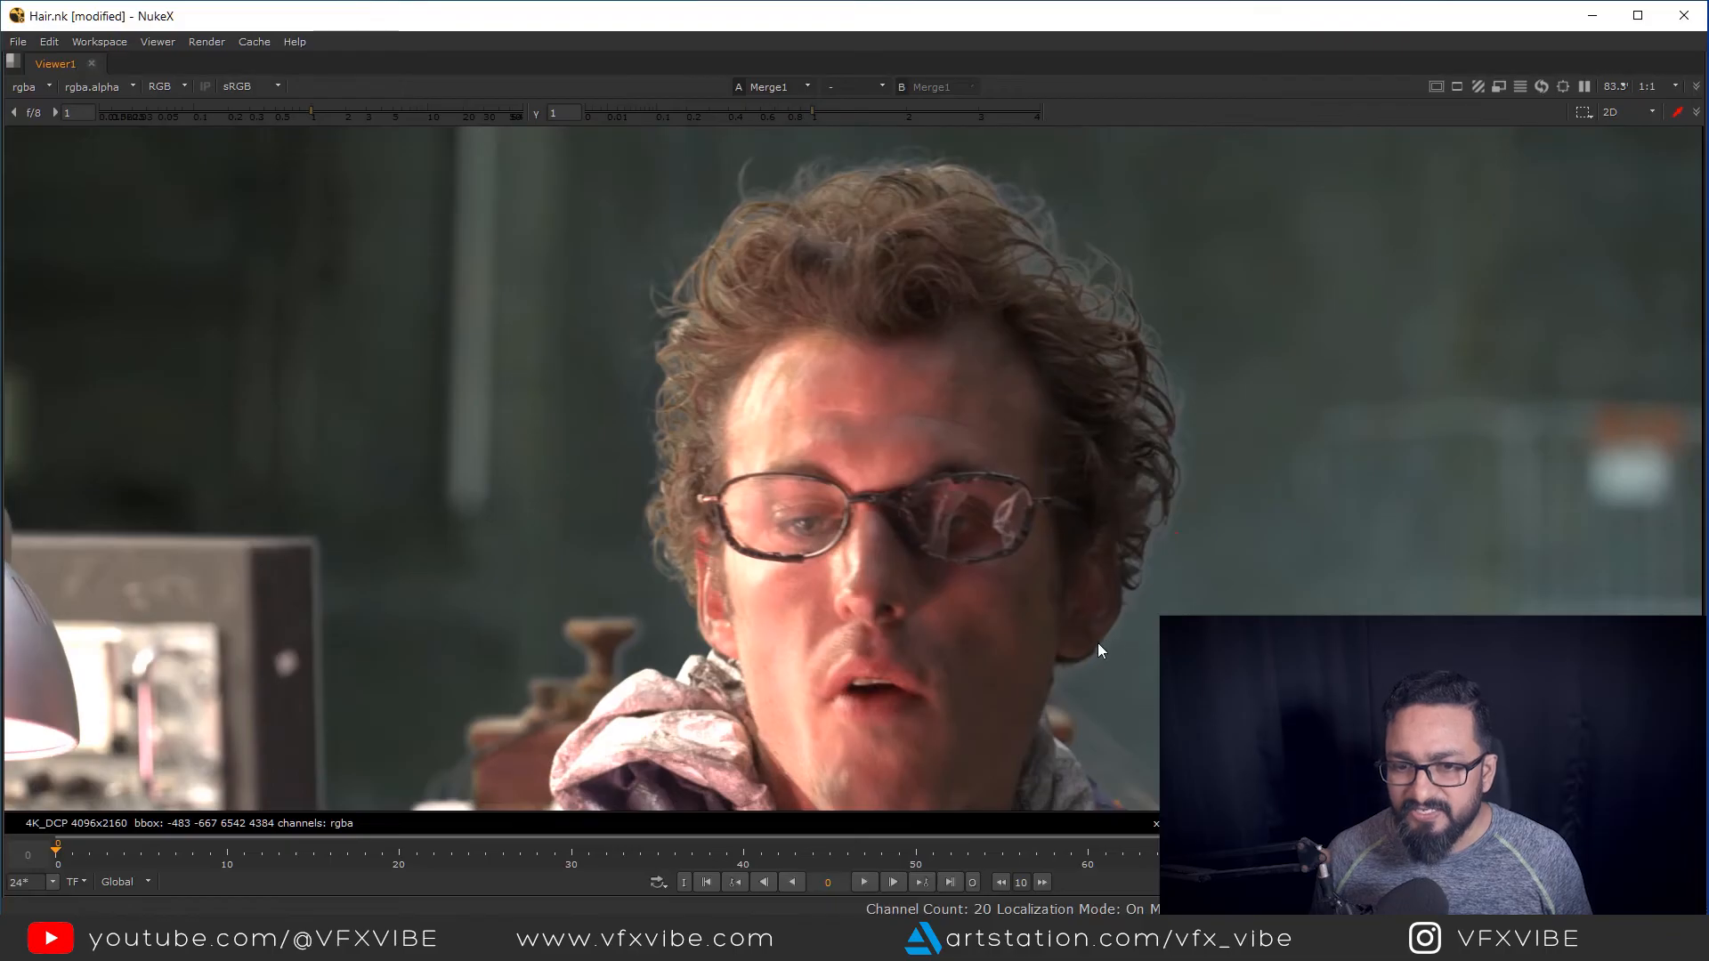
{"action": "scroll", "coordinate": [1100, 507], "scroll_direction": "down", "scroll_amount": 3}
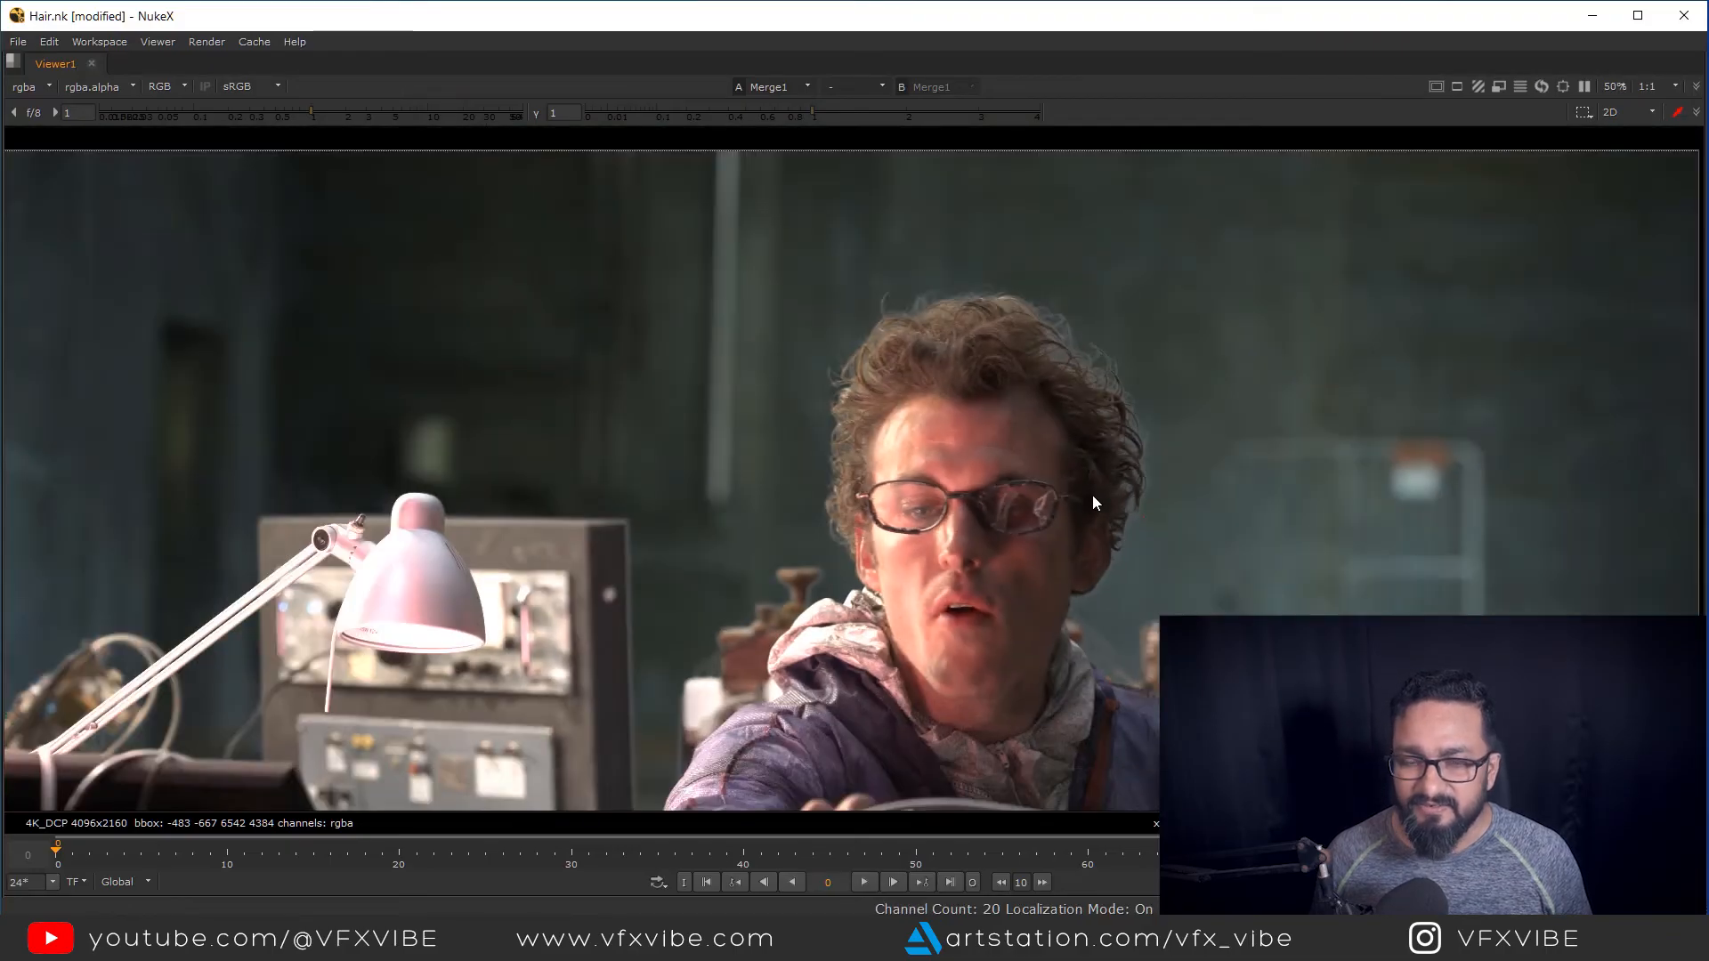
{"action": "key", "text": "space"}
Add an AdditiveKeyerPro node beside the background chain and examine its mask, clean, fg and bg inputs
{"action": "left_click_drag", "start_coordinate": [997, 699], "coordinate": [940, 769]}
{"action": "scroll", "coordinate": [940, 729], "scroll_direction": "up", "scroll_amount": 2}
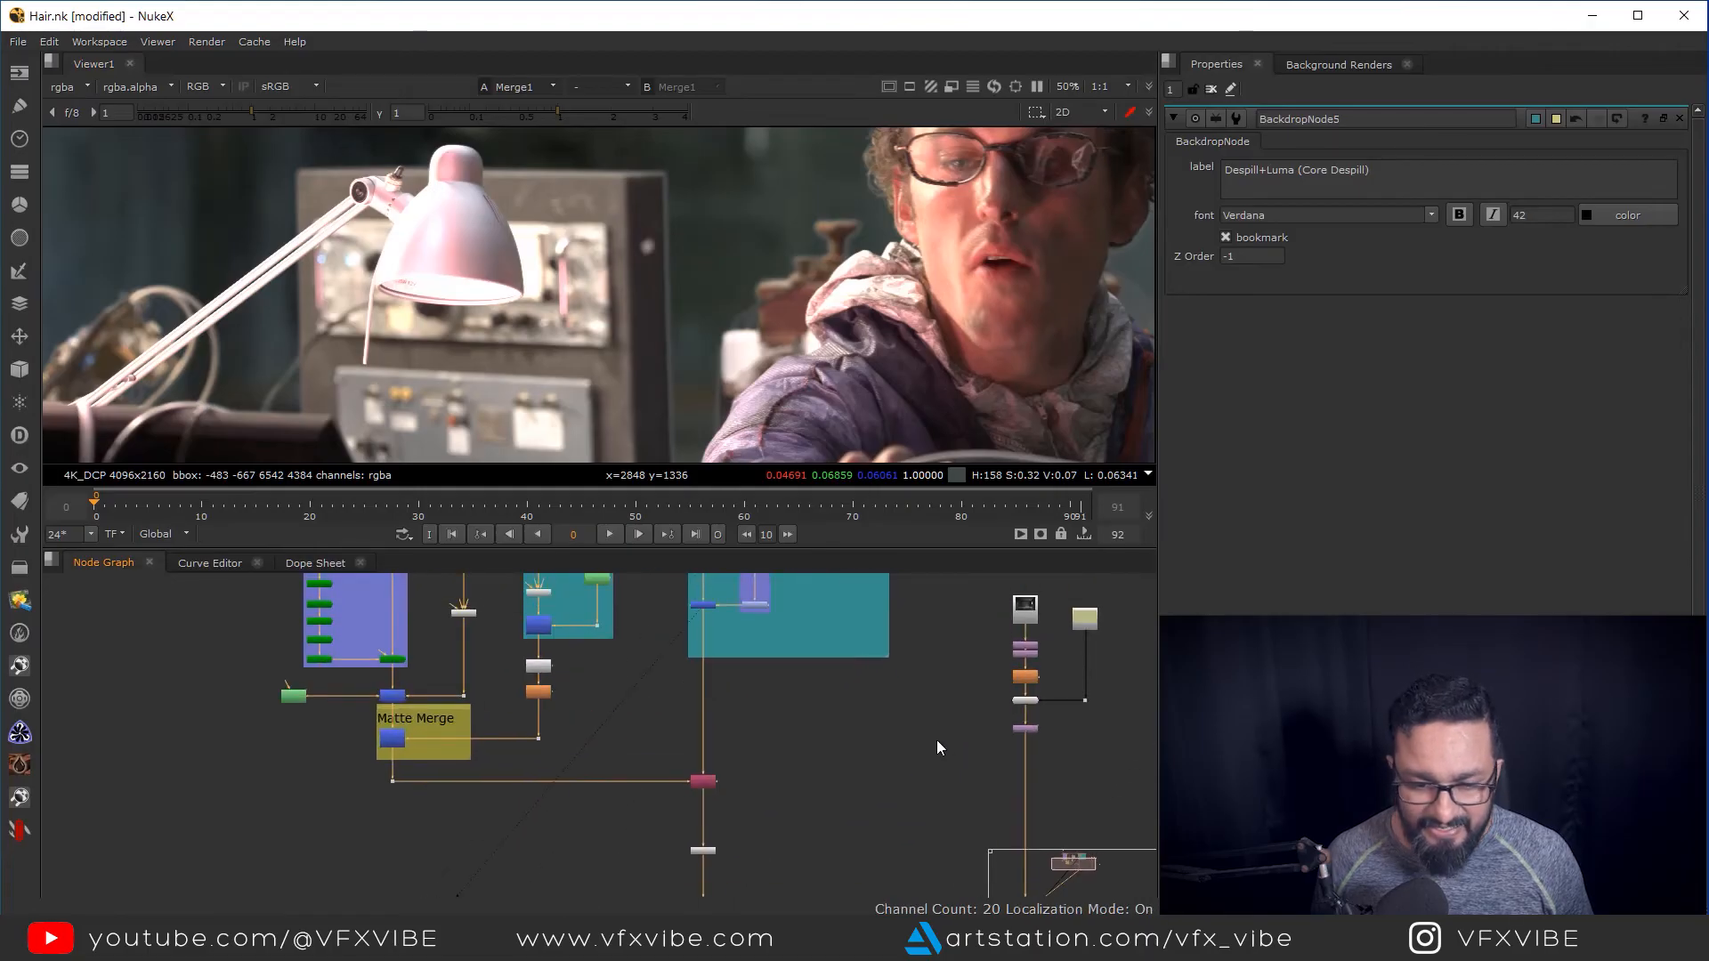
{"action": "key", "text": "Tab"}
{"action": "type", "text": "addit"}
{"action": "left_click", "coordinate": [842, 755]}
{"action": "scroll", "coordinate": [974, 701], "scroll_direction": "up", "scroll_amount": 5}
{"action": "scroll", "coordinate": [973, 704], "scroll_direction": "down", "scroll_amount": 5}
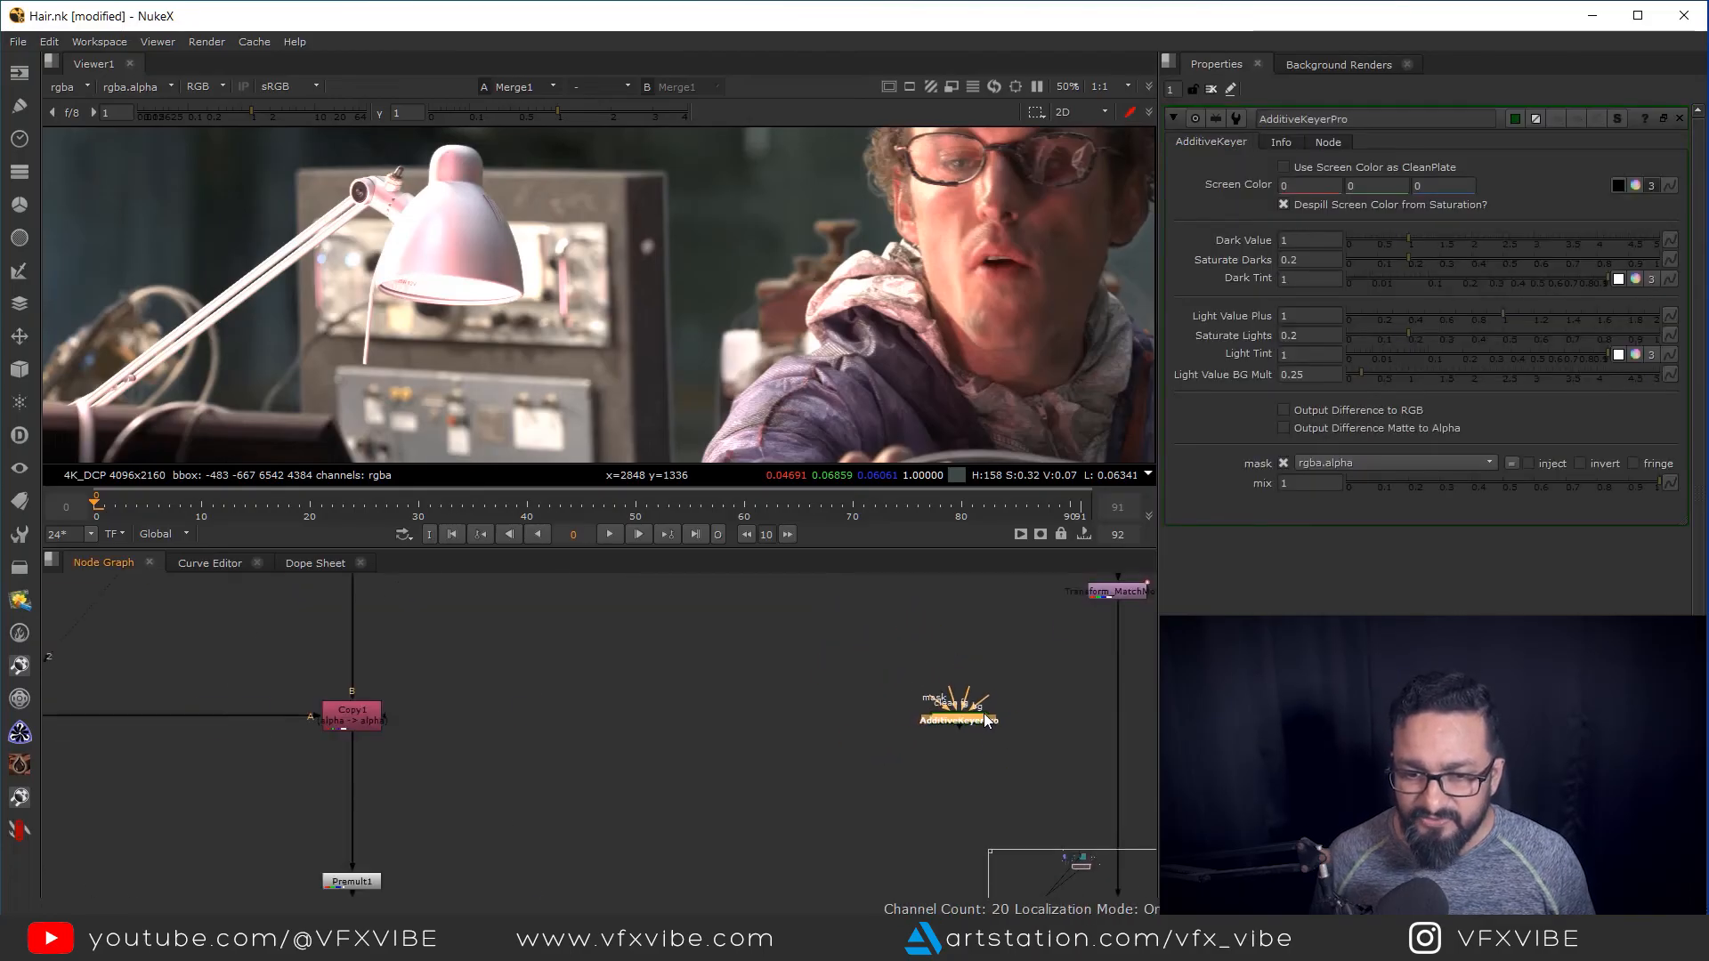
{"action": "scroll", "coordinate": [988, 757], "scroll_direction": "down", "scroll_amount": 3}
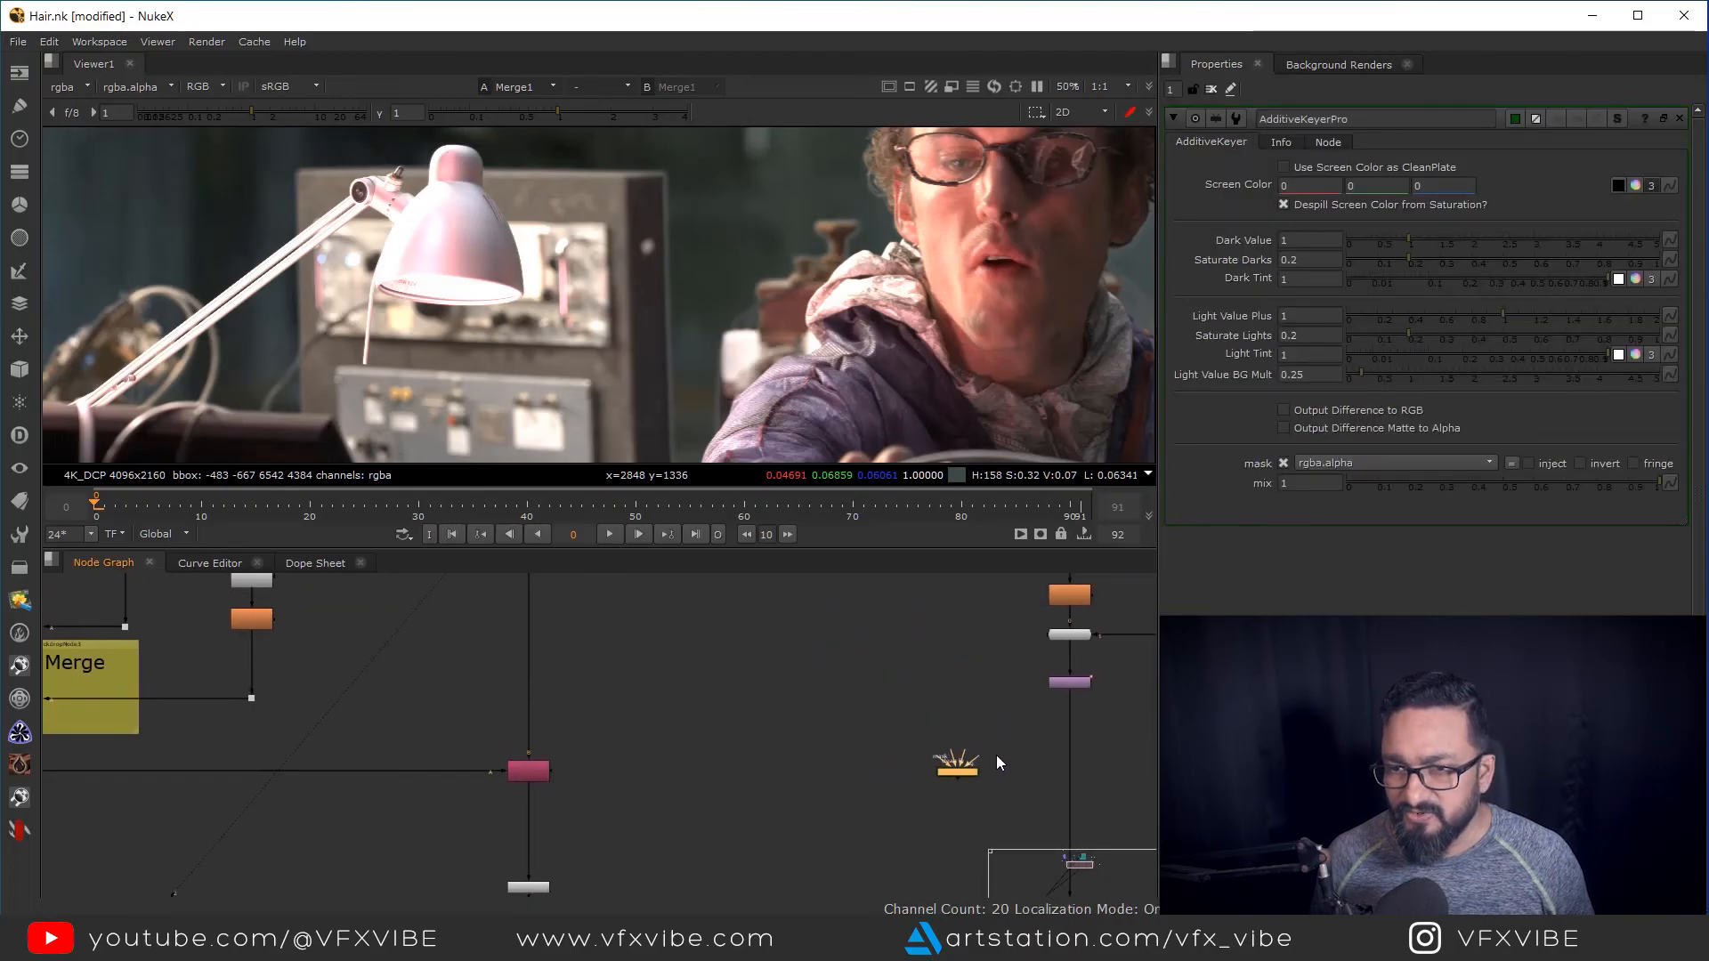
{"action": "scroll", "coordinate": [996, 755], "scroll_direction": "up", "scroll_amount": 5}
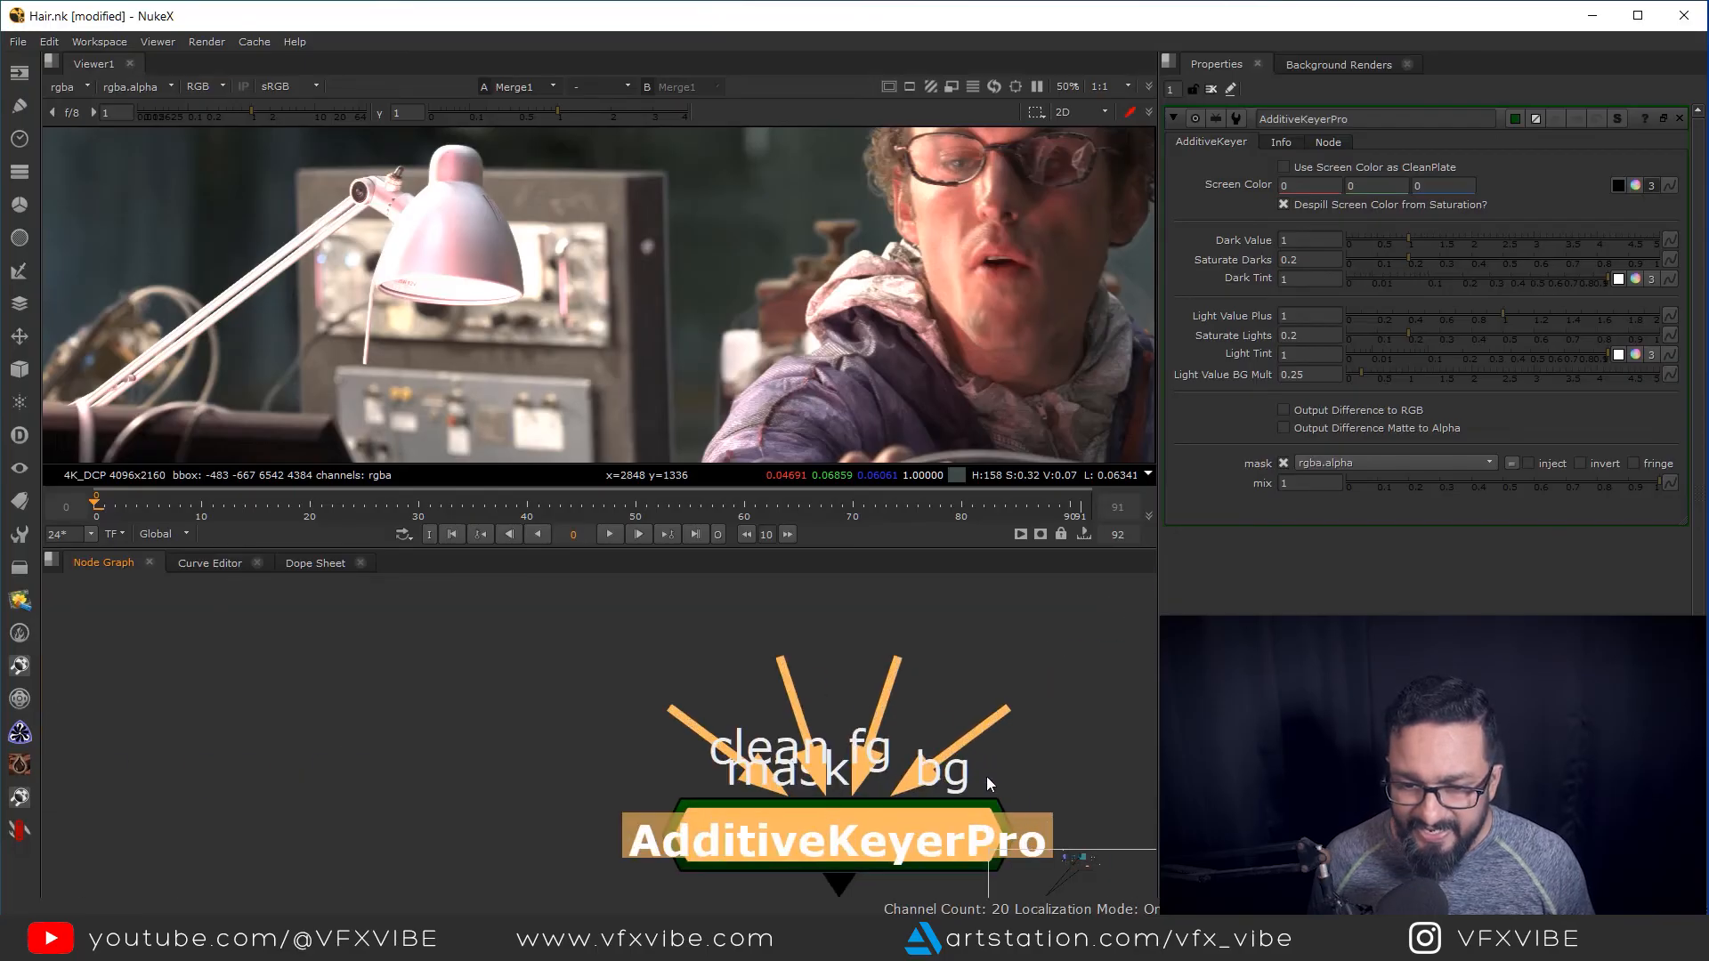
{"action": "left_click_drag", "start_coordinate": [908, 664], "coordinate": [714, 708]}
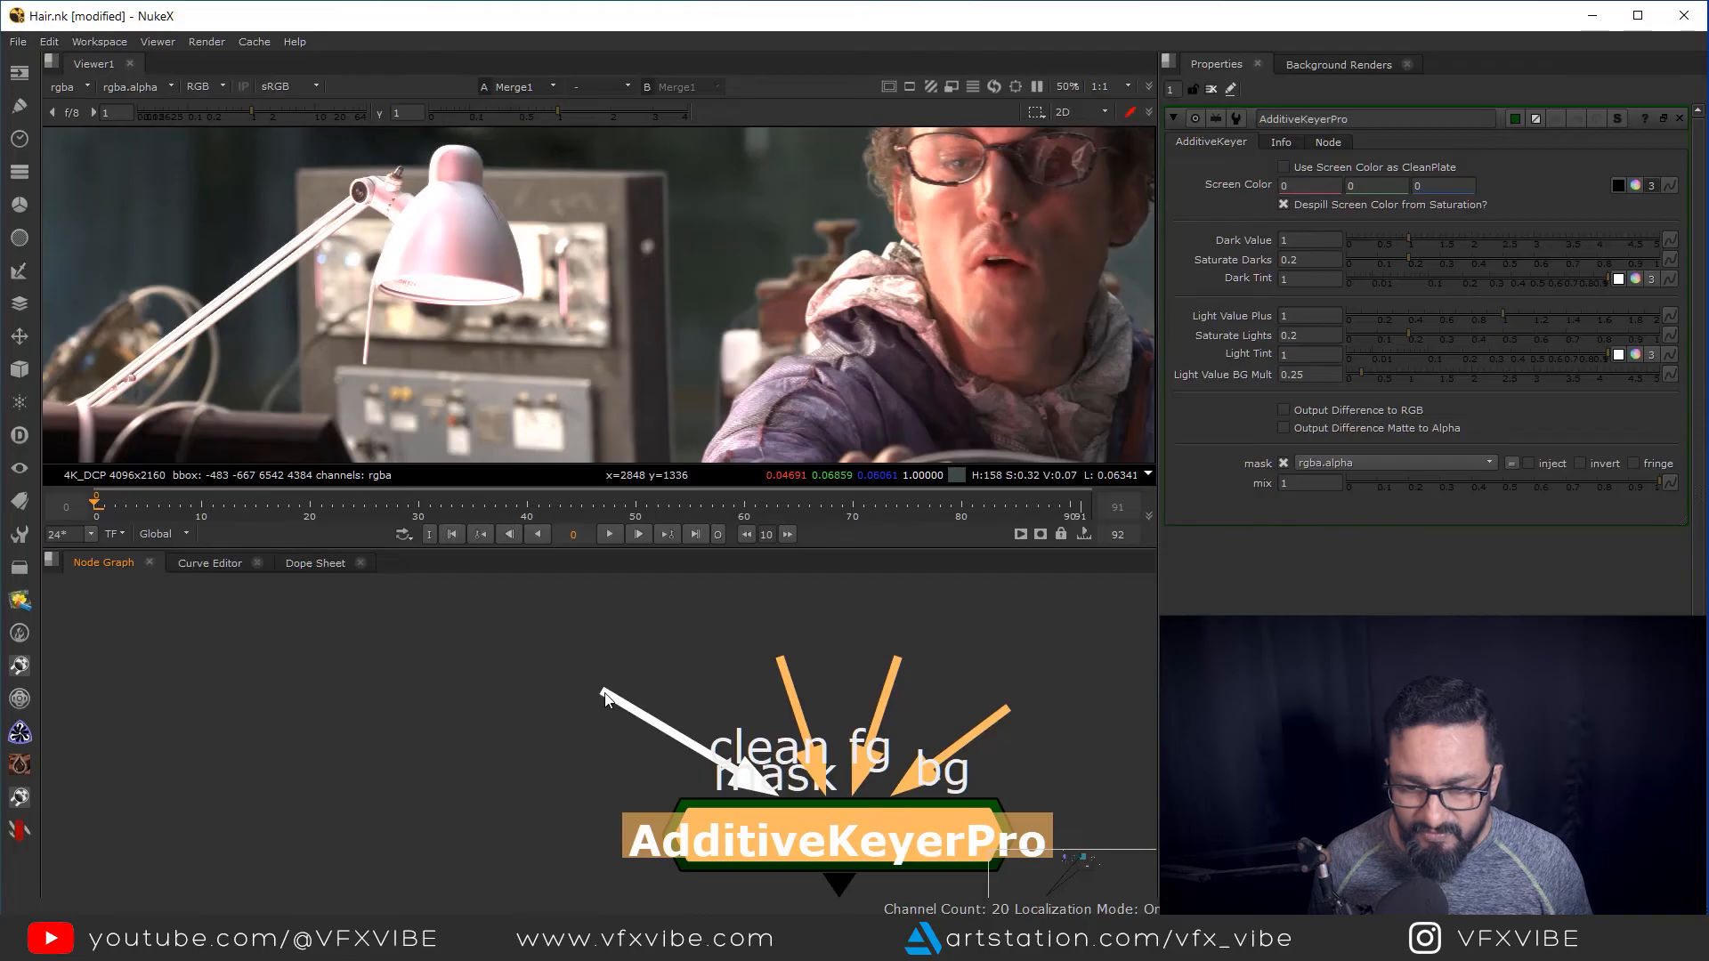
{"action": "scroll", "coordinate": [880, 724], "scroll_direction": "down", "scroll_amount": 5}
{"action": "scroll", "coordinate": [828, 734], "scroll_direction": "down", "scroll_amount": 5}
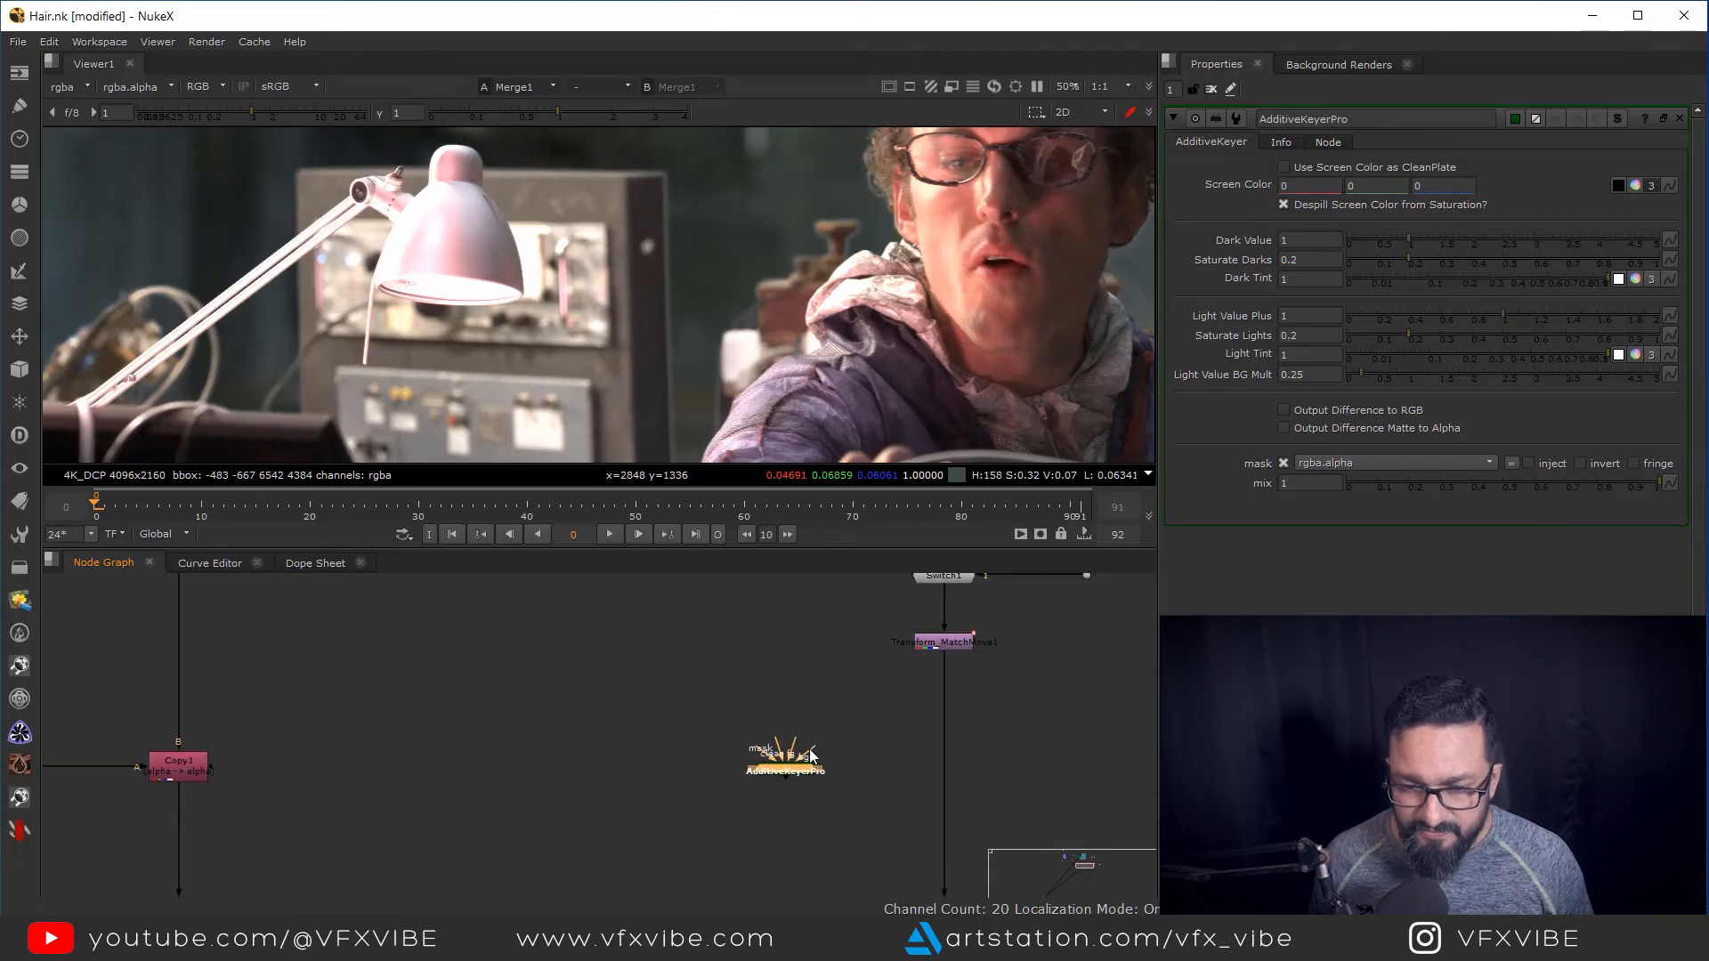
Insert AdditiveKeyerPro into the background chain below Transform_MatchMove1 and view its output
{"action": "left_click_drag", "start_coordinate": [793, 756], "coordinate": [970, 843]}
{"action": "scroll", "coordinate": [940, 750], "scroll_direction": "up", "scroll_amount": 5}
{"action": "scroll", "coordinate": [881, 728], "scroll_direction": "down", "scroll_amount": 2}
{"action": "scroll", "coordinate": [712, 657], "scroll_direction": "down", "scroll_amount": 5}
{"action": "scroll", "coordinate": [873, 814], "scroll_direction": "down", "scroll_amount": 4}
{"action": "left_click_drag", "start_coordinate": [432, 584], "coordinate": [712, 659]}
{"action": "key", "text": "1"}
View the last IBKColour node of the Soft Matte stack and connect it through a dot to AdditiveKeyerPro's clean input
{"action": "left_click", "coordinate": [326, 790]}
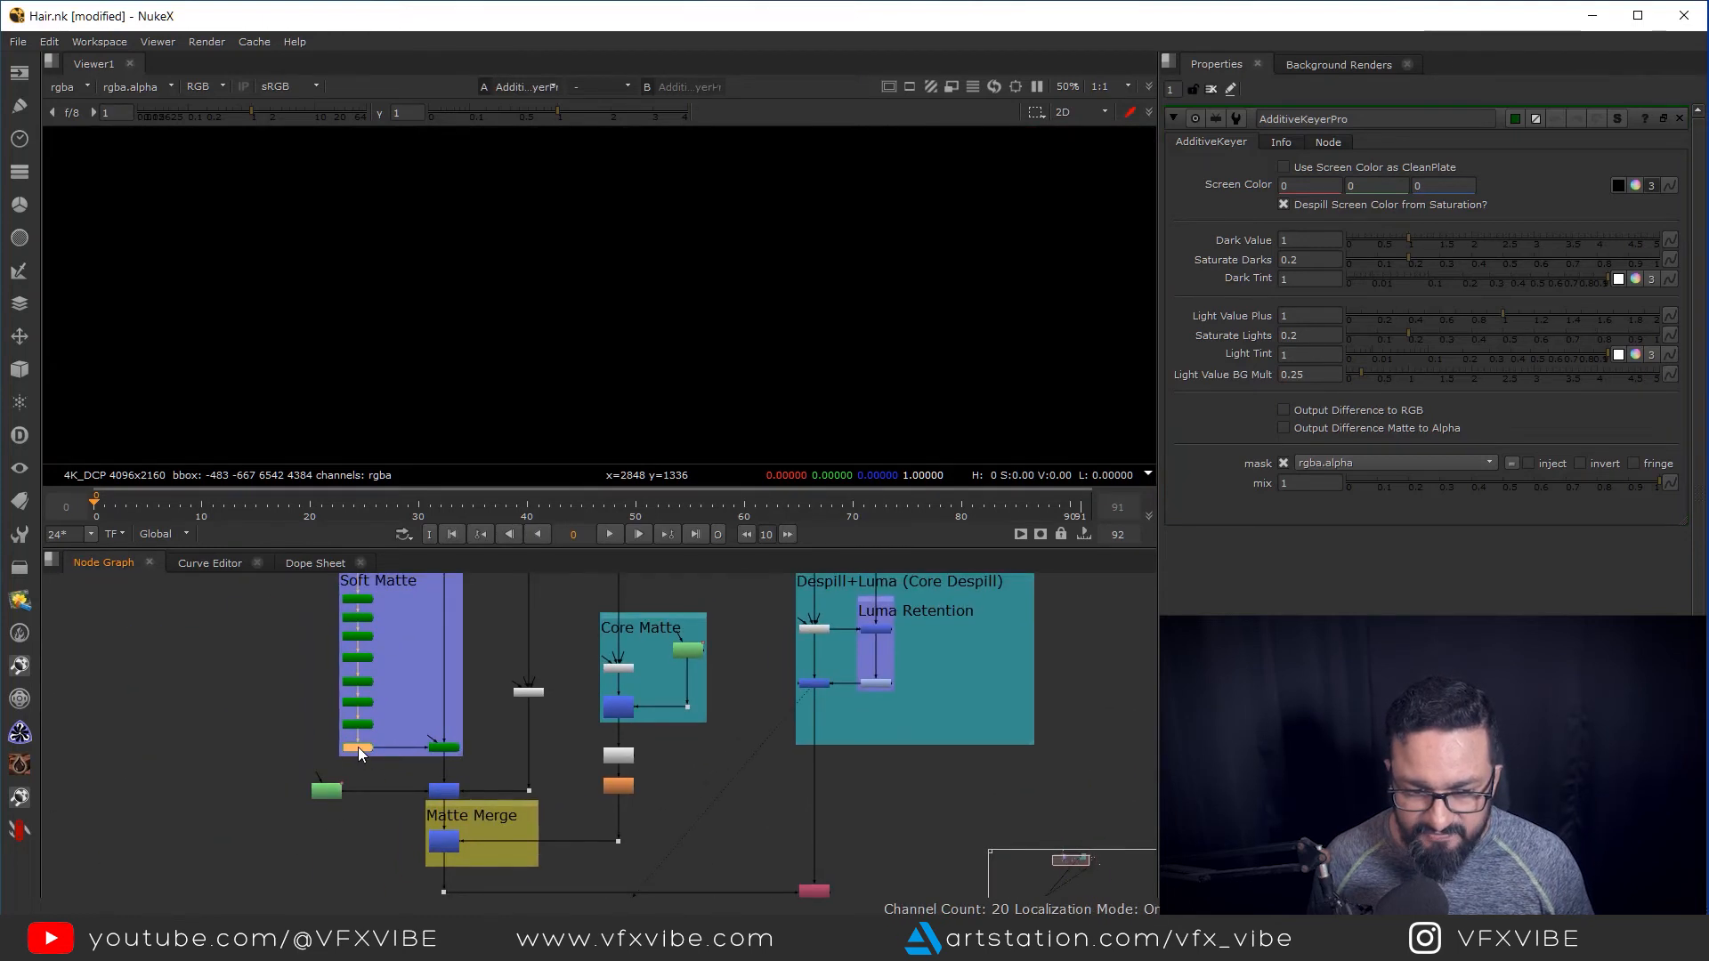
{"action": "key", "text": "1"}
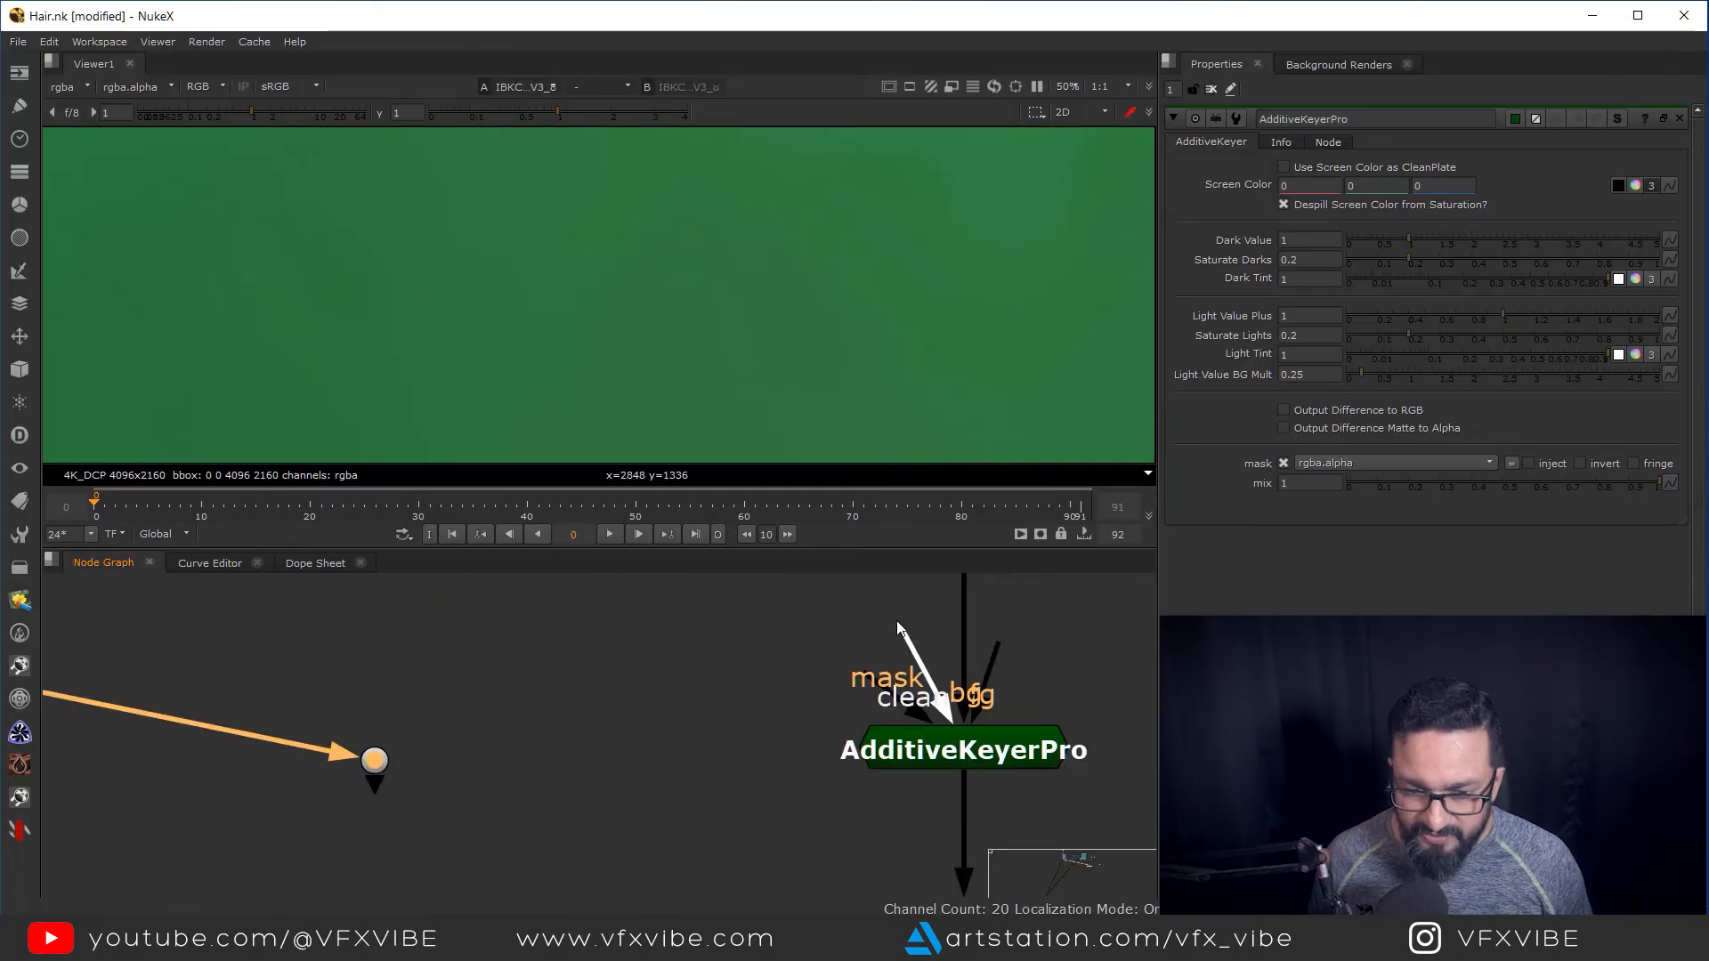
{"action": "left_click_drag", "start_coordinate": [897, 623], "coordinate": [382, 767]}
{"action": "scroll", "coordinate": [614, 755], "scroll_direction": "down", "scroll_amount": 3}
{"action": "left_click_drag", "start_coordinate": [844, 753], "coordinate": [846, 759]}
{"action": "scroll", "coordinate": [846, 759], "scroll_direction": "down", "scroll_amount": 7}
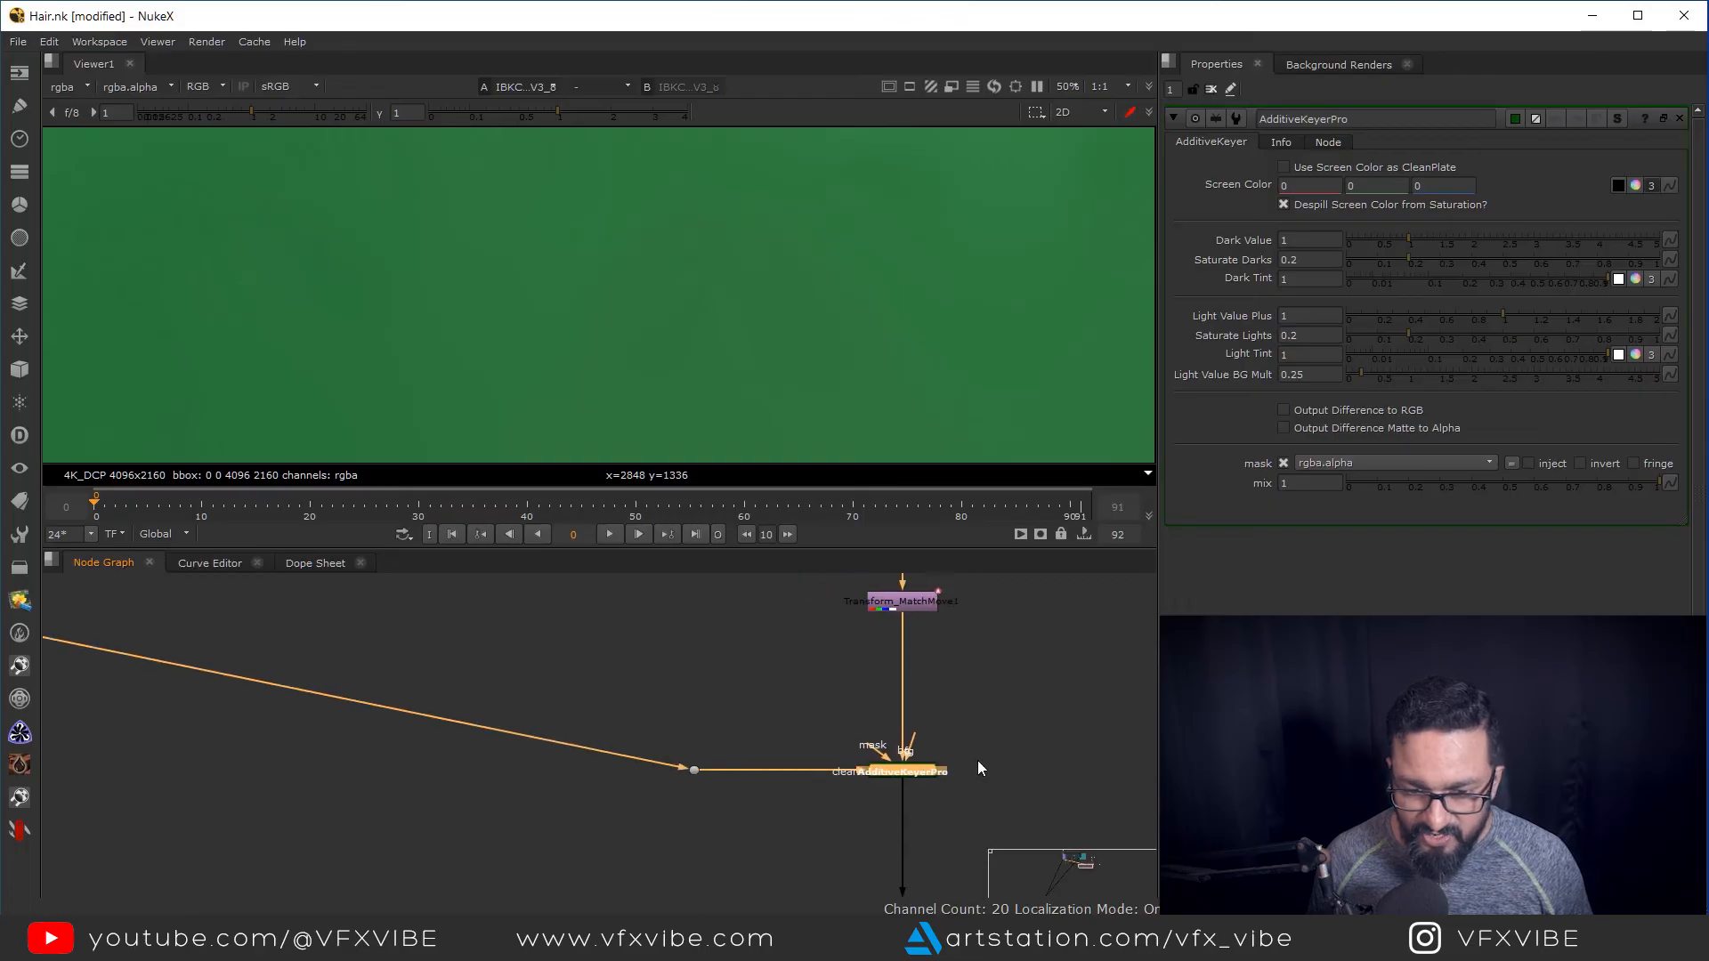
Connect AdditiveKeyerPro's fg input to the source plate dot above Luma Retention and view the keyer's result
{"action": "left_click_drag", "start_coordinate": [996, 736], "coordinate": [536, 630]}
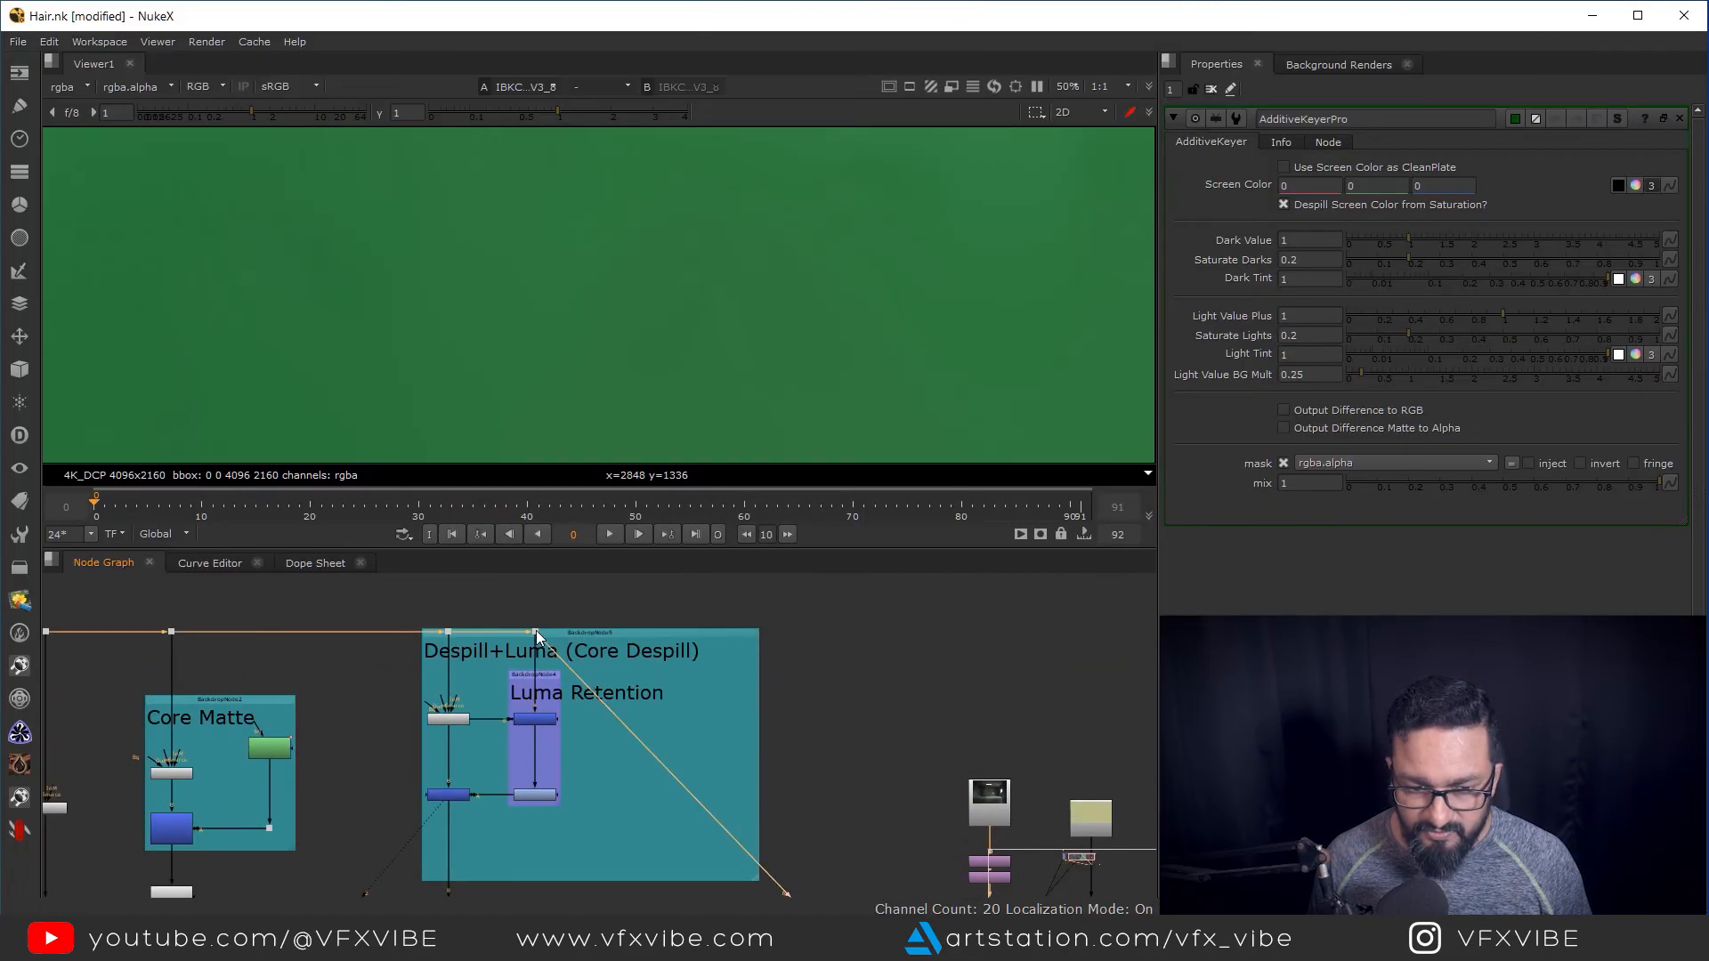
{"action": "scroll", "coordinate": [771, 737], "scroll_direction": "down", "scroll_amount": 3}
{"action": "scroll", "coordinate": [715, 718], "scroll_direction": "up", "scroll_amount": 5}
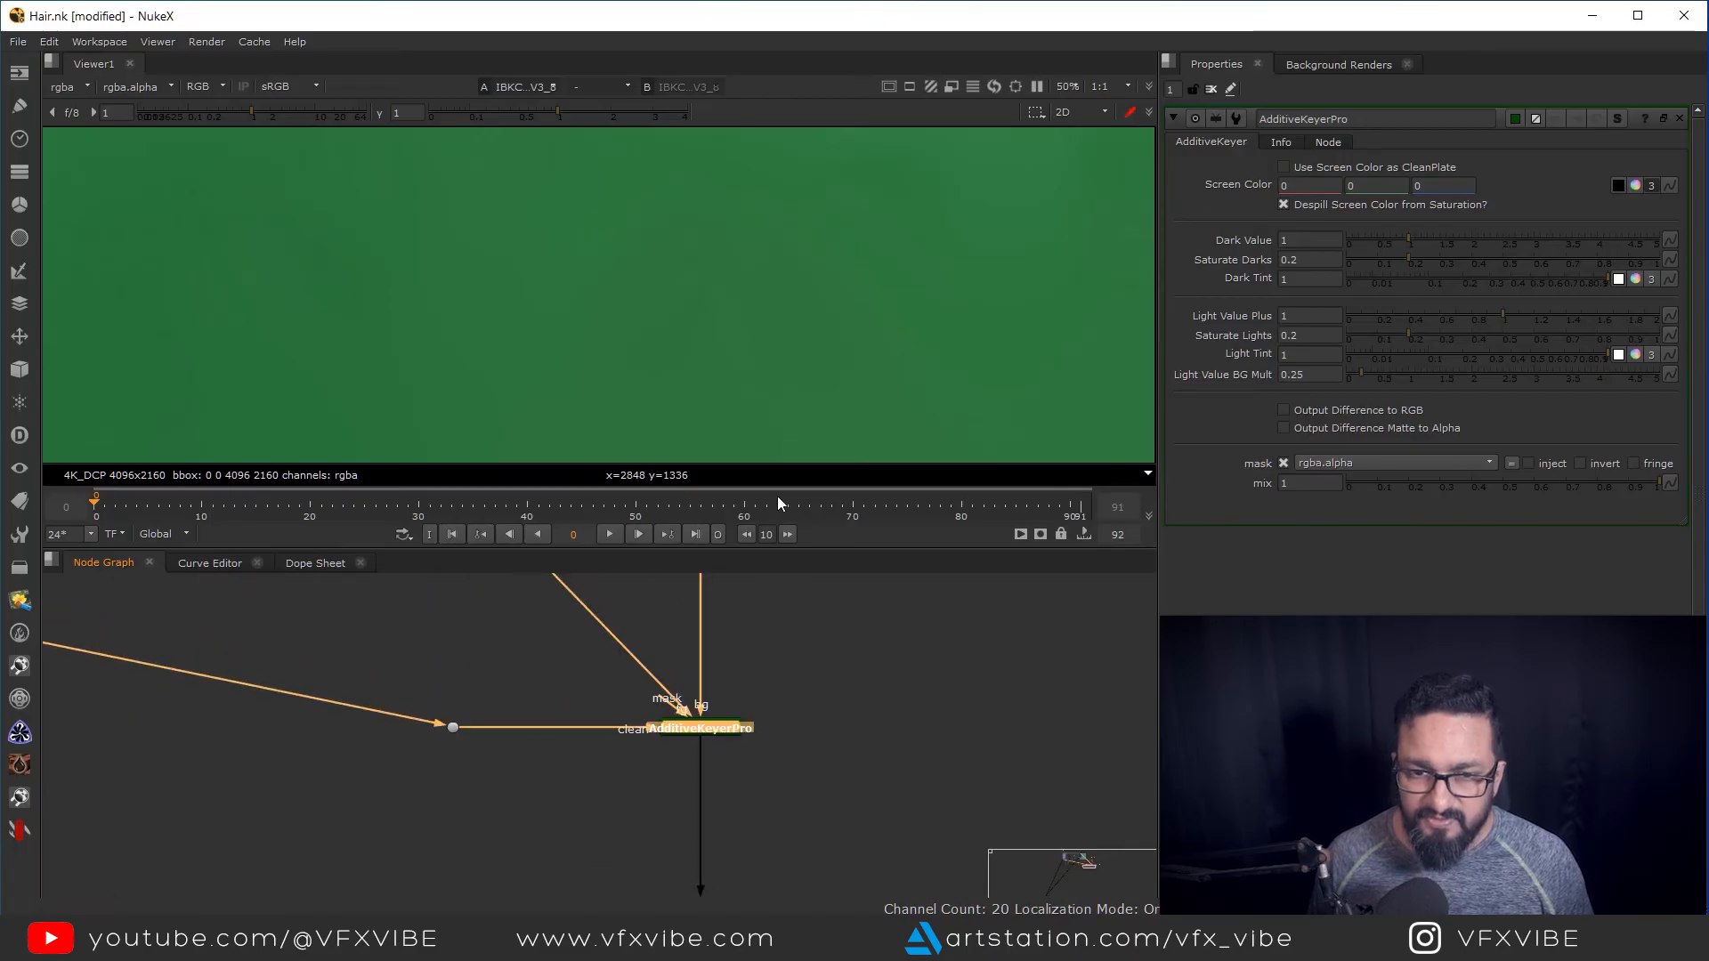
{"action": "key", "text": "1"}
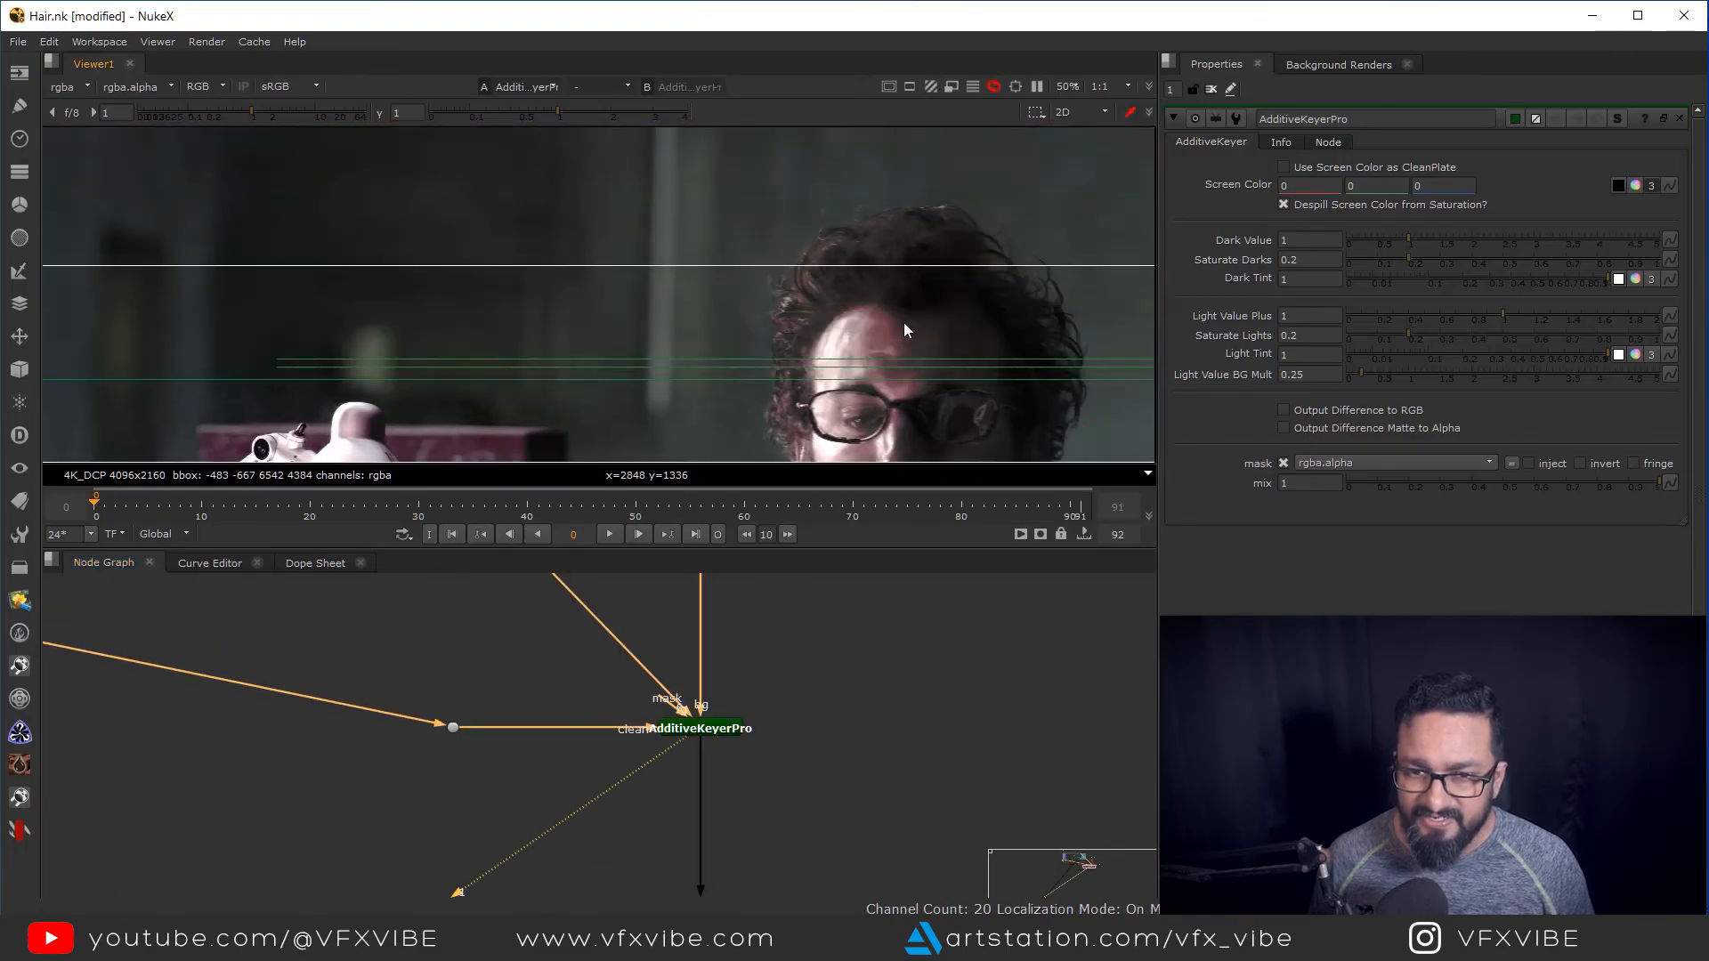
{"action": "left_click_drag", "start_coordinate": [862, 387], "coordinate": [867, 240]}
{"action": "scroll", "coordinate": [730, 831], "scroll_direction": "down", "scroll_amount": 4}
{"action": "left_click_drag", "start_coordinate": [730, 831], "coordinate": [826, 751]}
{"action": "scroll", "coordinate": [801, 775], "scroll_direction": "down", "scroll_amount": 3}
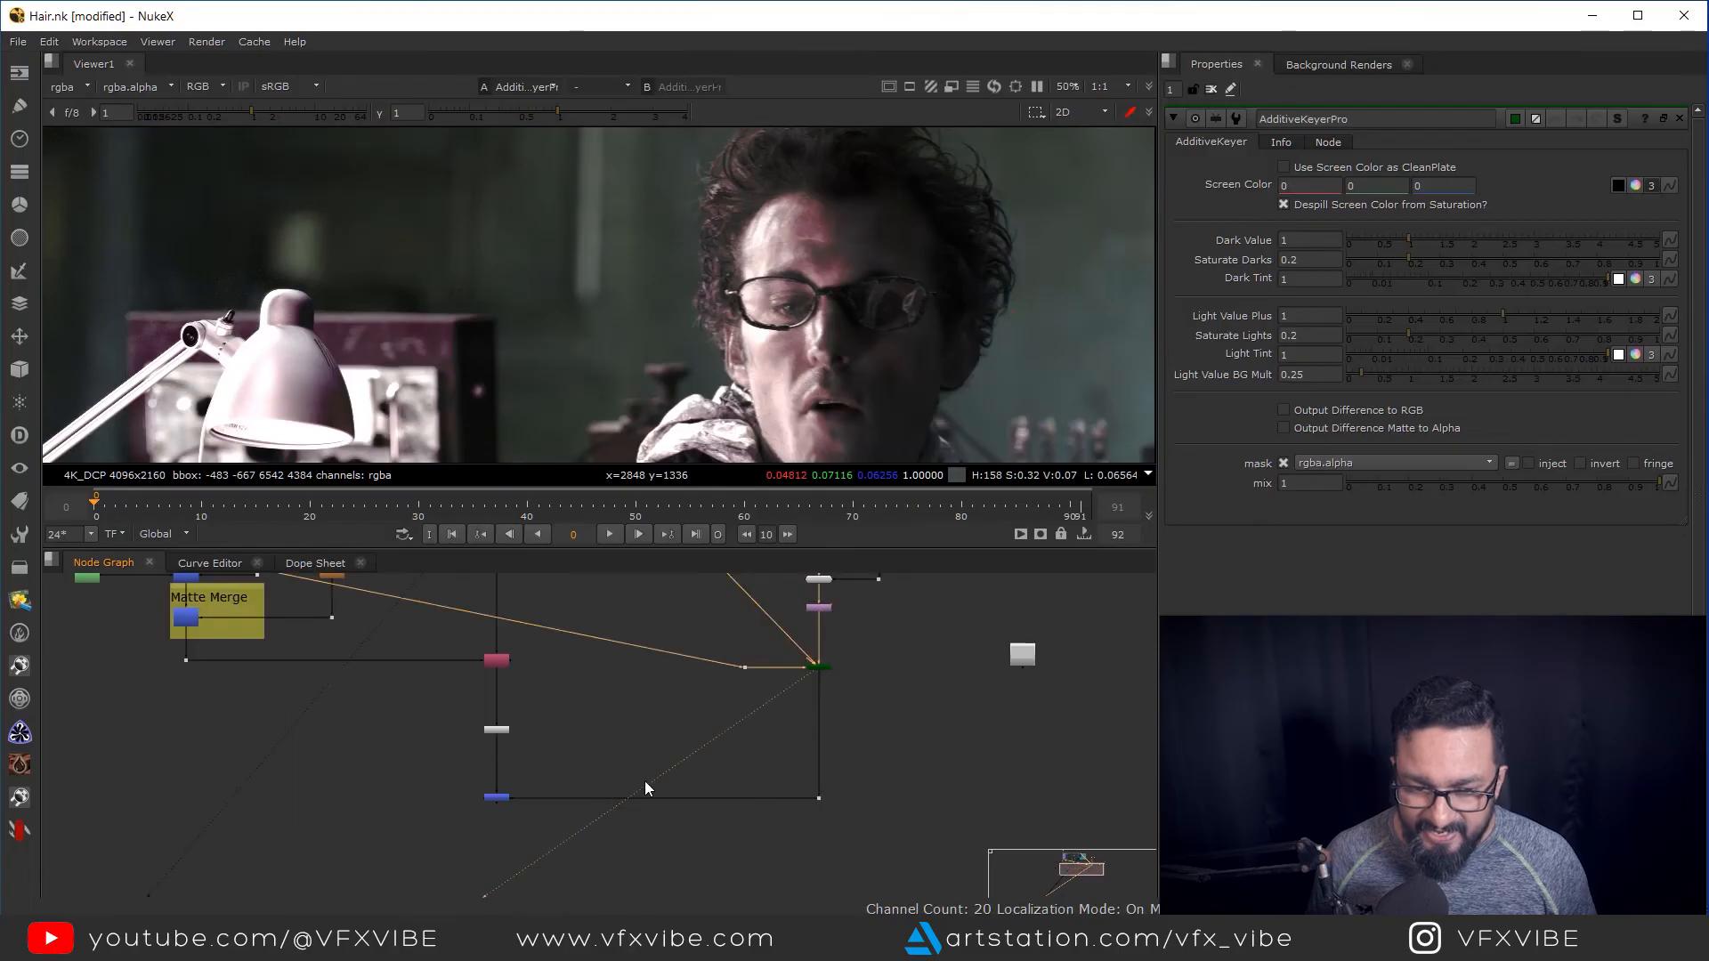
View the Merge1 composite and compare its hair and face edges with AdditiveKeyerPro disabled and enabled
{"action": "scroll", "coordinate": [645, 782], "scroll_direction": "up", "scroll_amount": 5}
{"action": "key", "text": "1"}
{"action": "scroll", "coordinate": [945, 376], "scroll_direction": "up", "scroll_amount": 3}
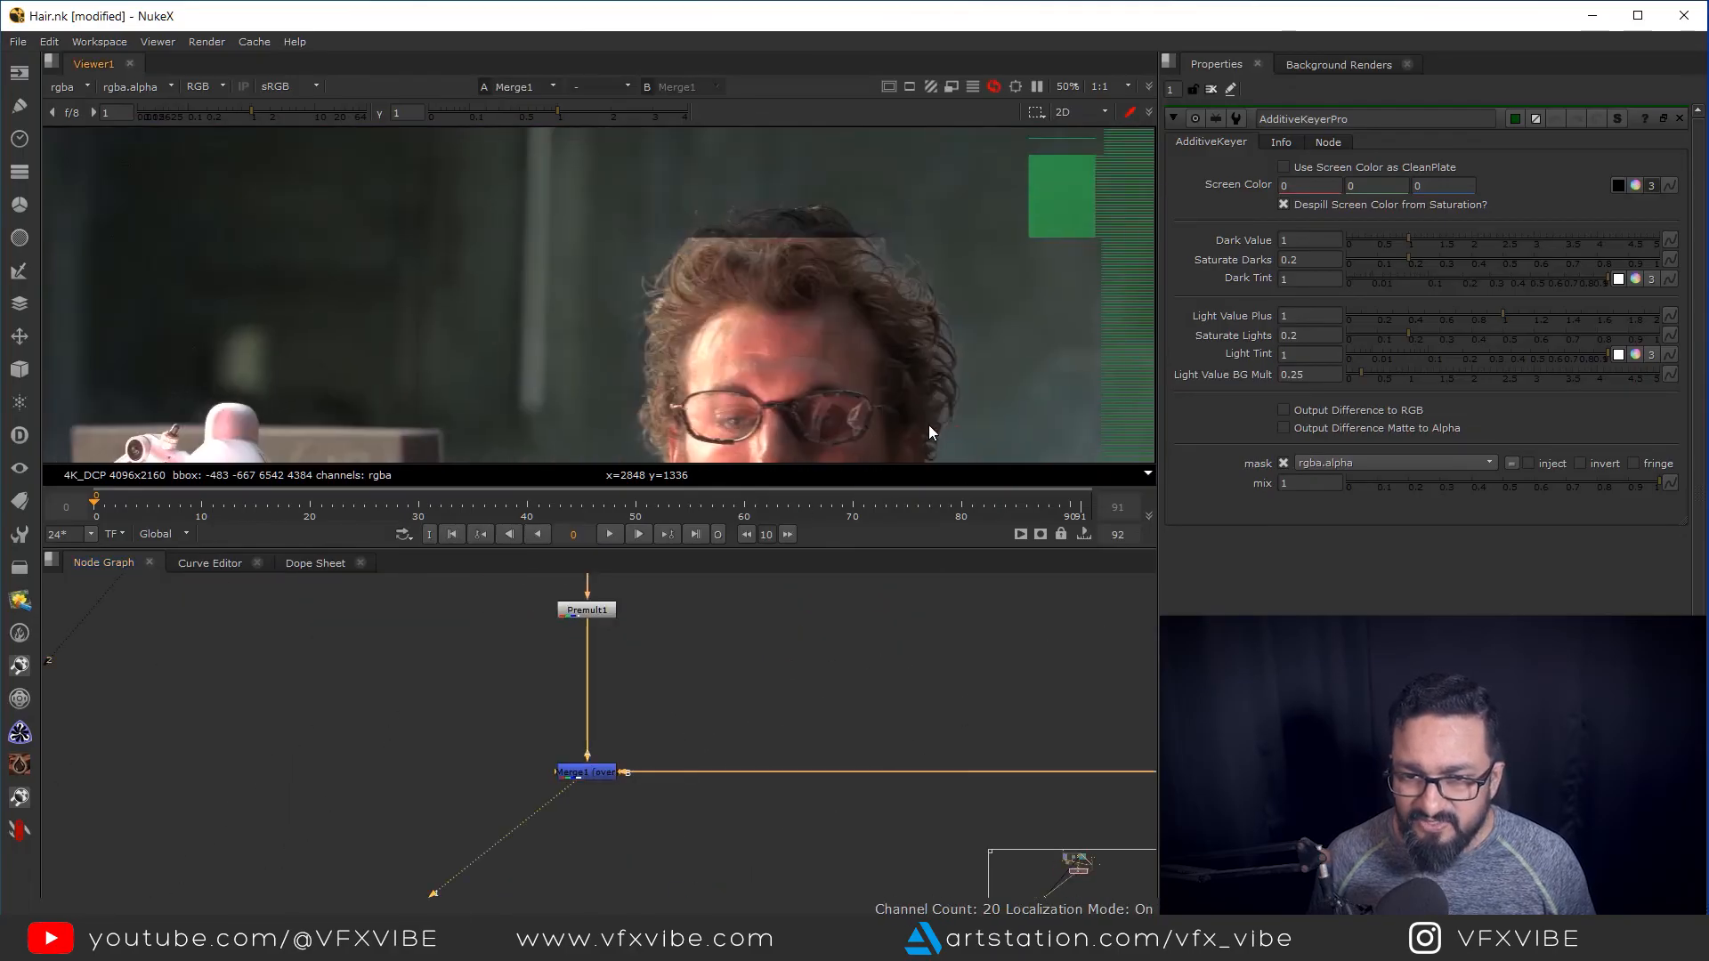
{"action": "left_click_drag", "start_coordinate": [942, 757], "coordinate": [832, 652]}
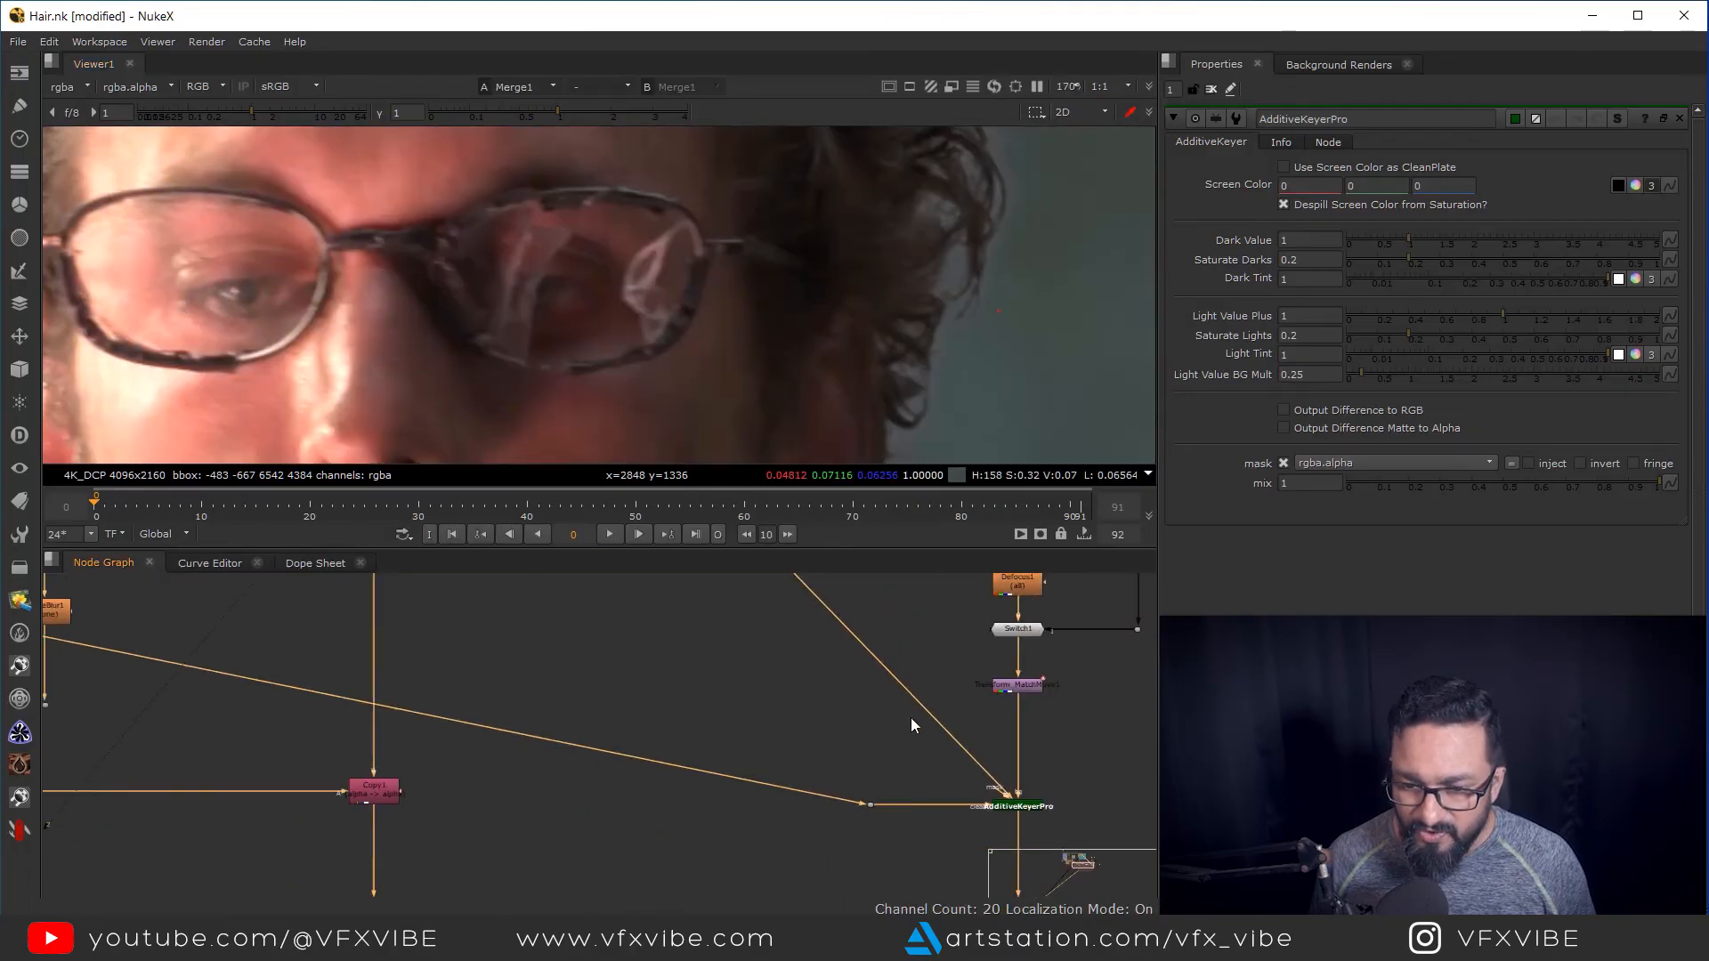
{"action": "scroll", "coordinate": [937, 739], "scroll_direction": "up", "scroll_amount": 3}
{"action": "left_click", "coordinate": [937, 740]}
{"action": "key", "text": "d"}
{"action": "key", "text": "d"}
{"action": "key", "text": "d"}
{"action": "key", "text": "d"}
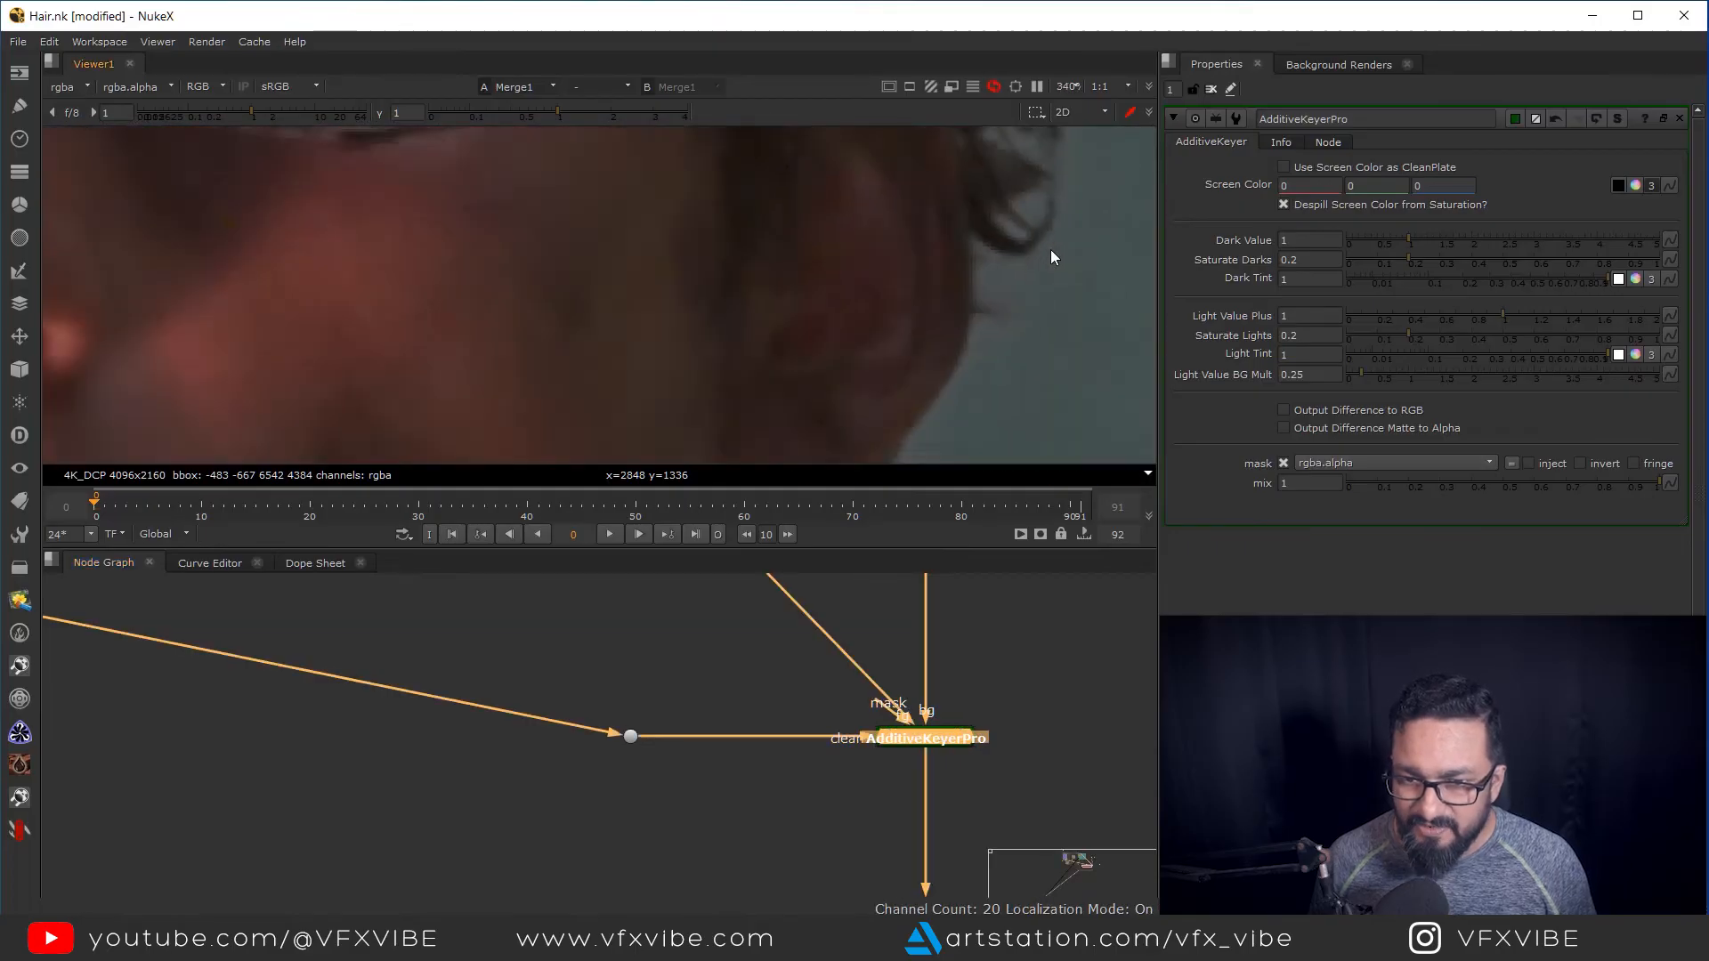
{"action": "scroll", "coordinate": [1069, 275], "scroll_direction": "up", "scroll_amount": 3}
{"action": "key", "text": "d"}
{"action": "key", "text": "d"}
{"action": "scroll", "coordinate": [1064, 296], "scroll_direction": "down", "scroll_amount": 6}
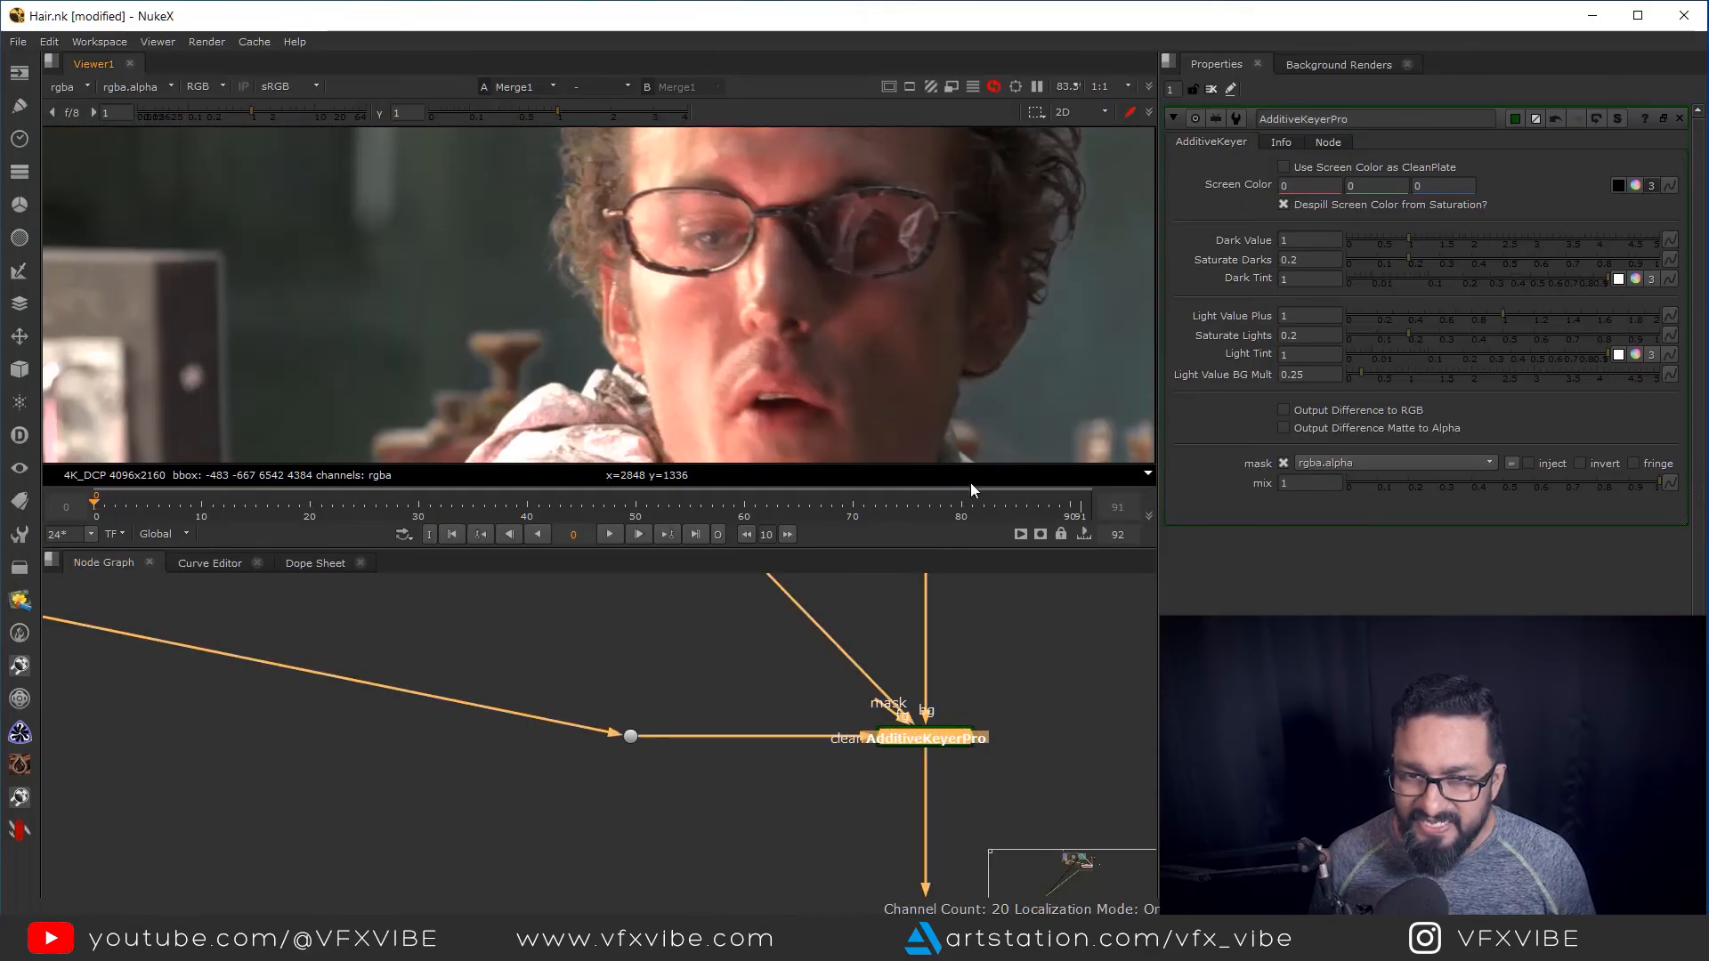
Set AdditiveKeyerPro's Dark Value to 3.22 and check the fine hair strands in the composite
{"action": "left_click_drag", "start_coordinate": [712, 178], "coordinate": [836, 401]}
{"action": "scroll", "coordinate": [917, 419], "scroll_direction": "down", "scroll_amount": 4}
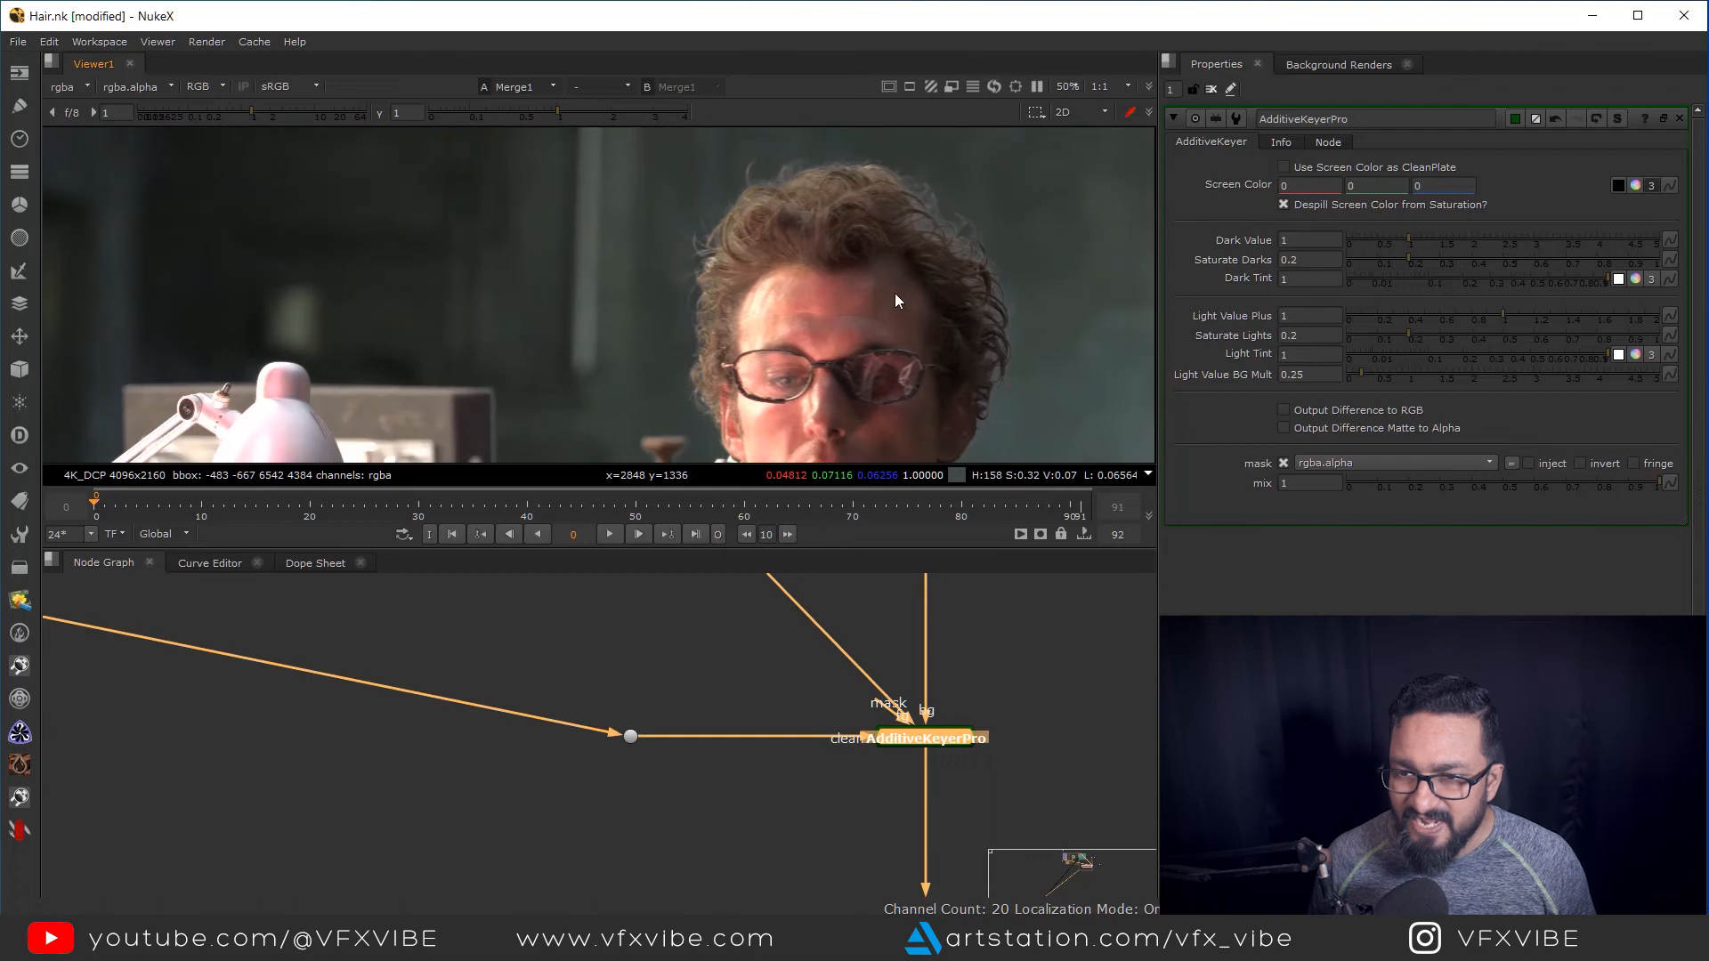
{"action": "scroll", "coordinate": [979, 294], "scroll_direction": "up", "scroll_amount": 2}
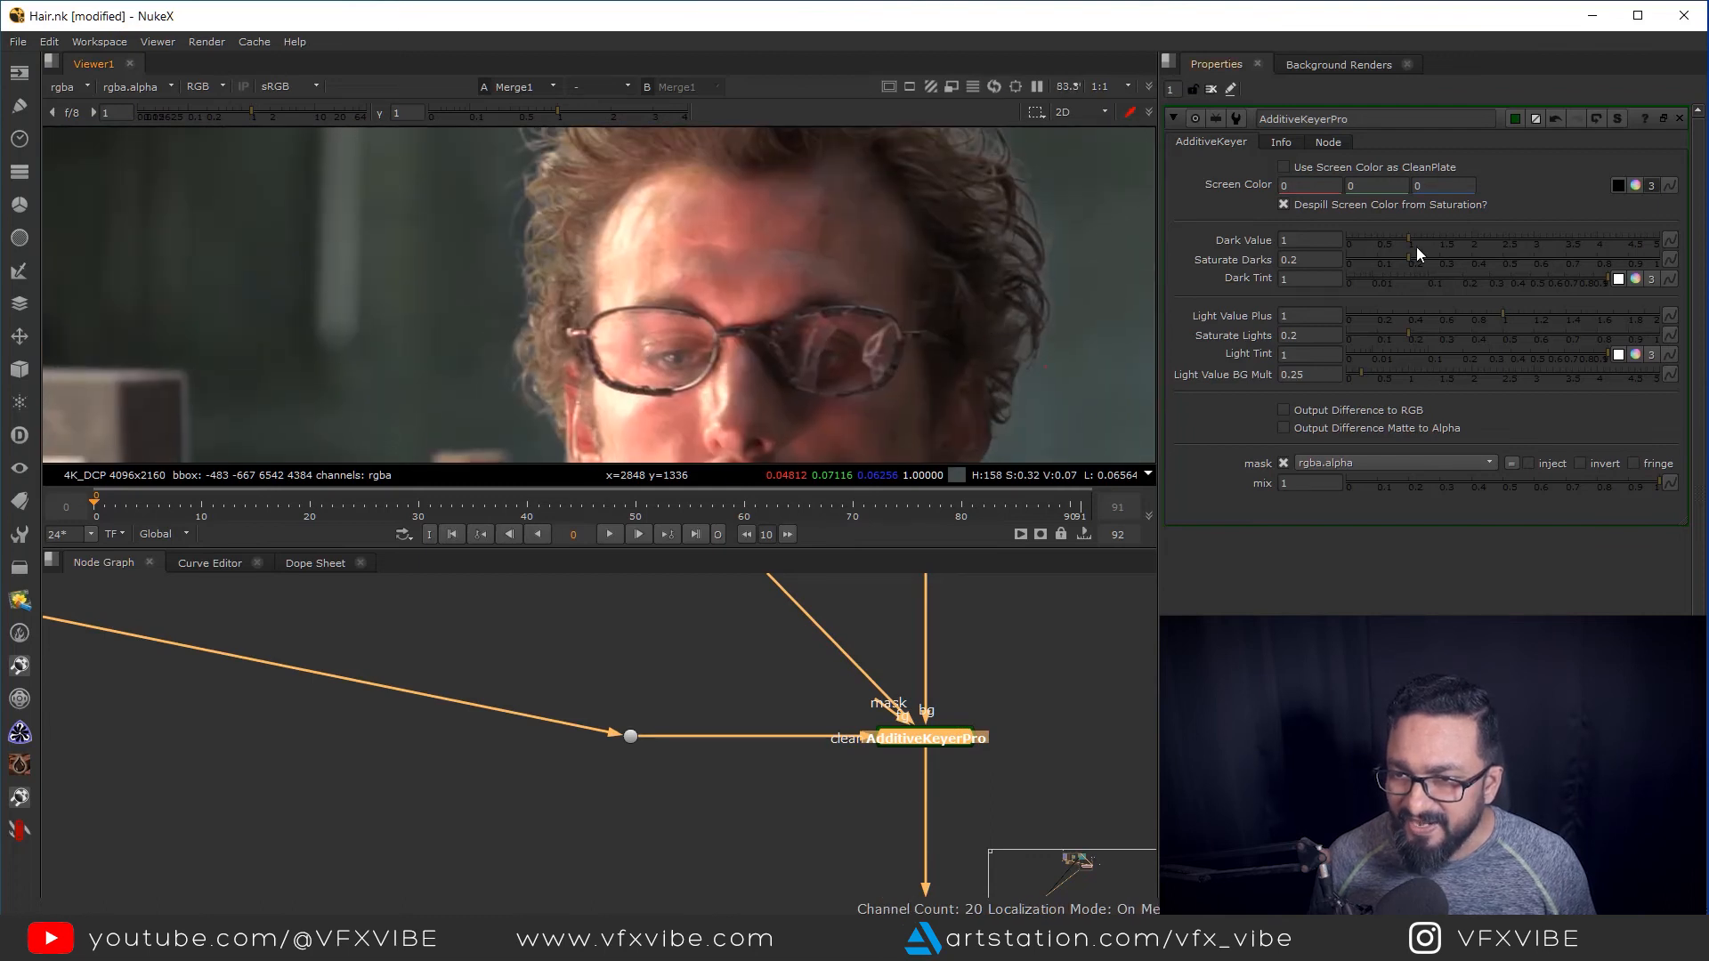
{"action": "left_click_drag", "start_coordinate": [1412, 238], "coordinate": [1560, 265]}
{"action": "scroll", "coordinate": [1045, 284], "scroll_direction": "up", "scroll_amount": 4}
{"action": "scroll", "coordinate": [1016, 420], "scroll_direction": "down", "scroll_amount": 5}
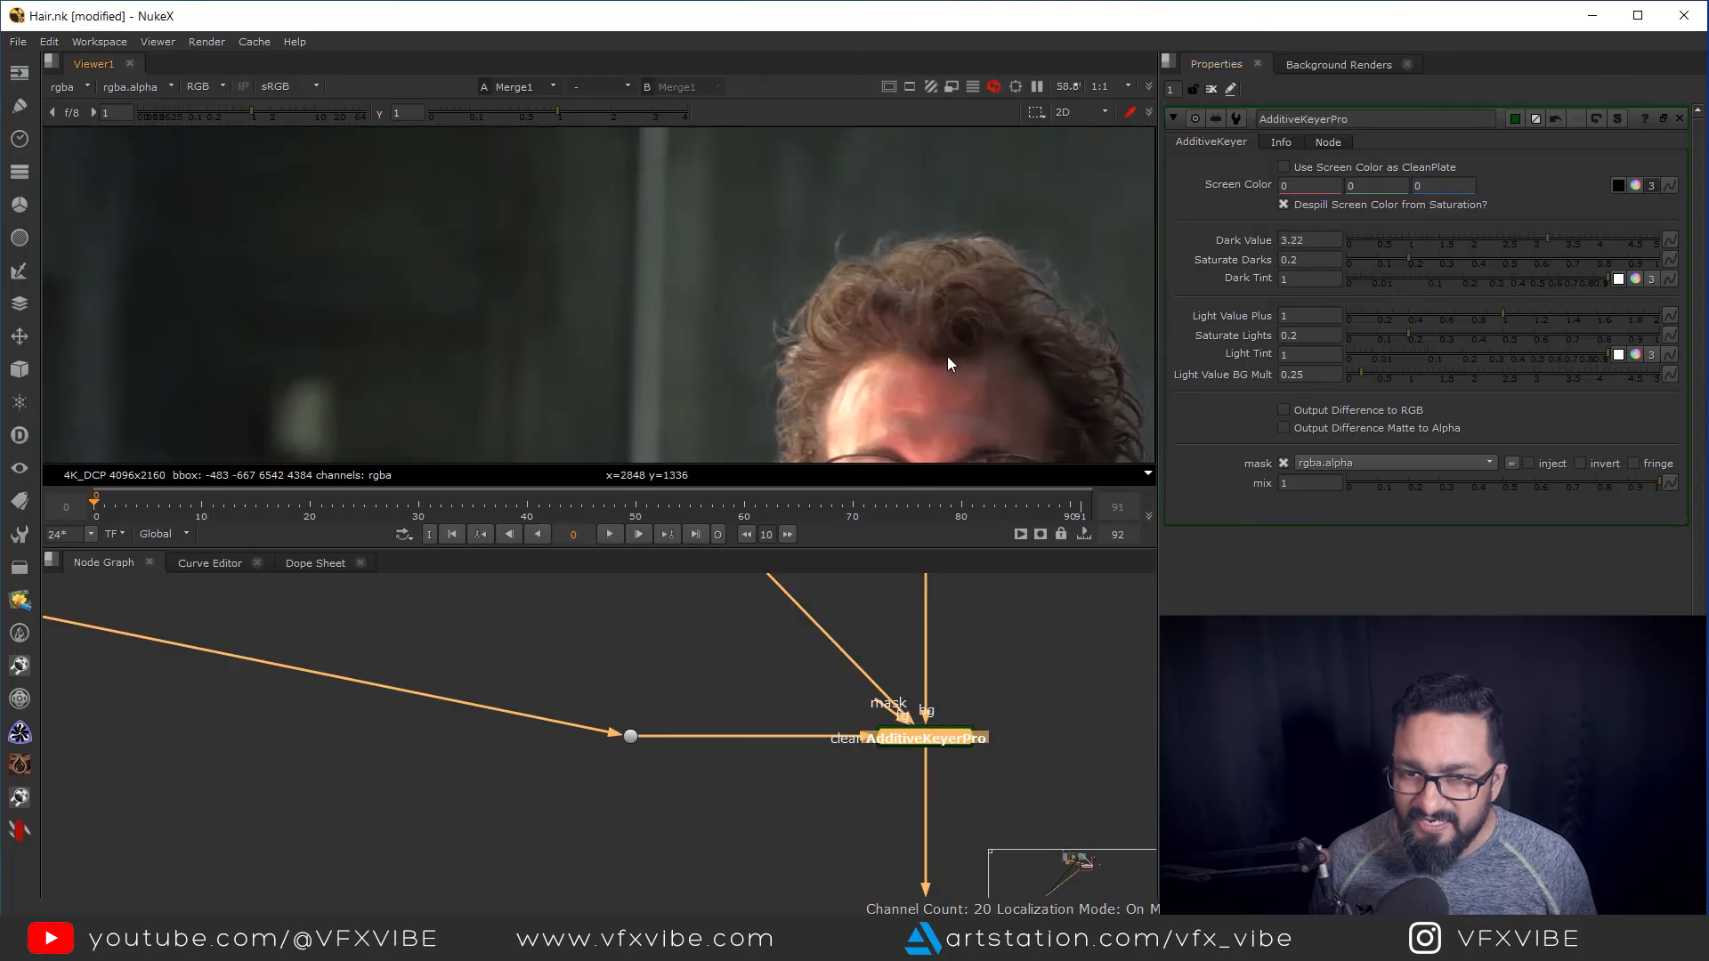
{"action": "scroll", "coordinate": [947, 356], "scroll_direction": "up", "scroll_amount": 5}
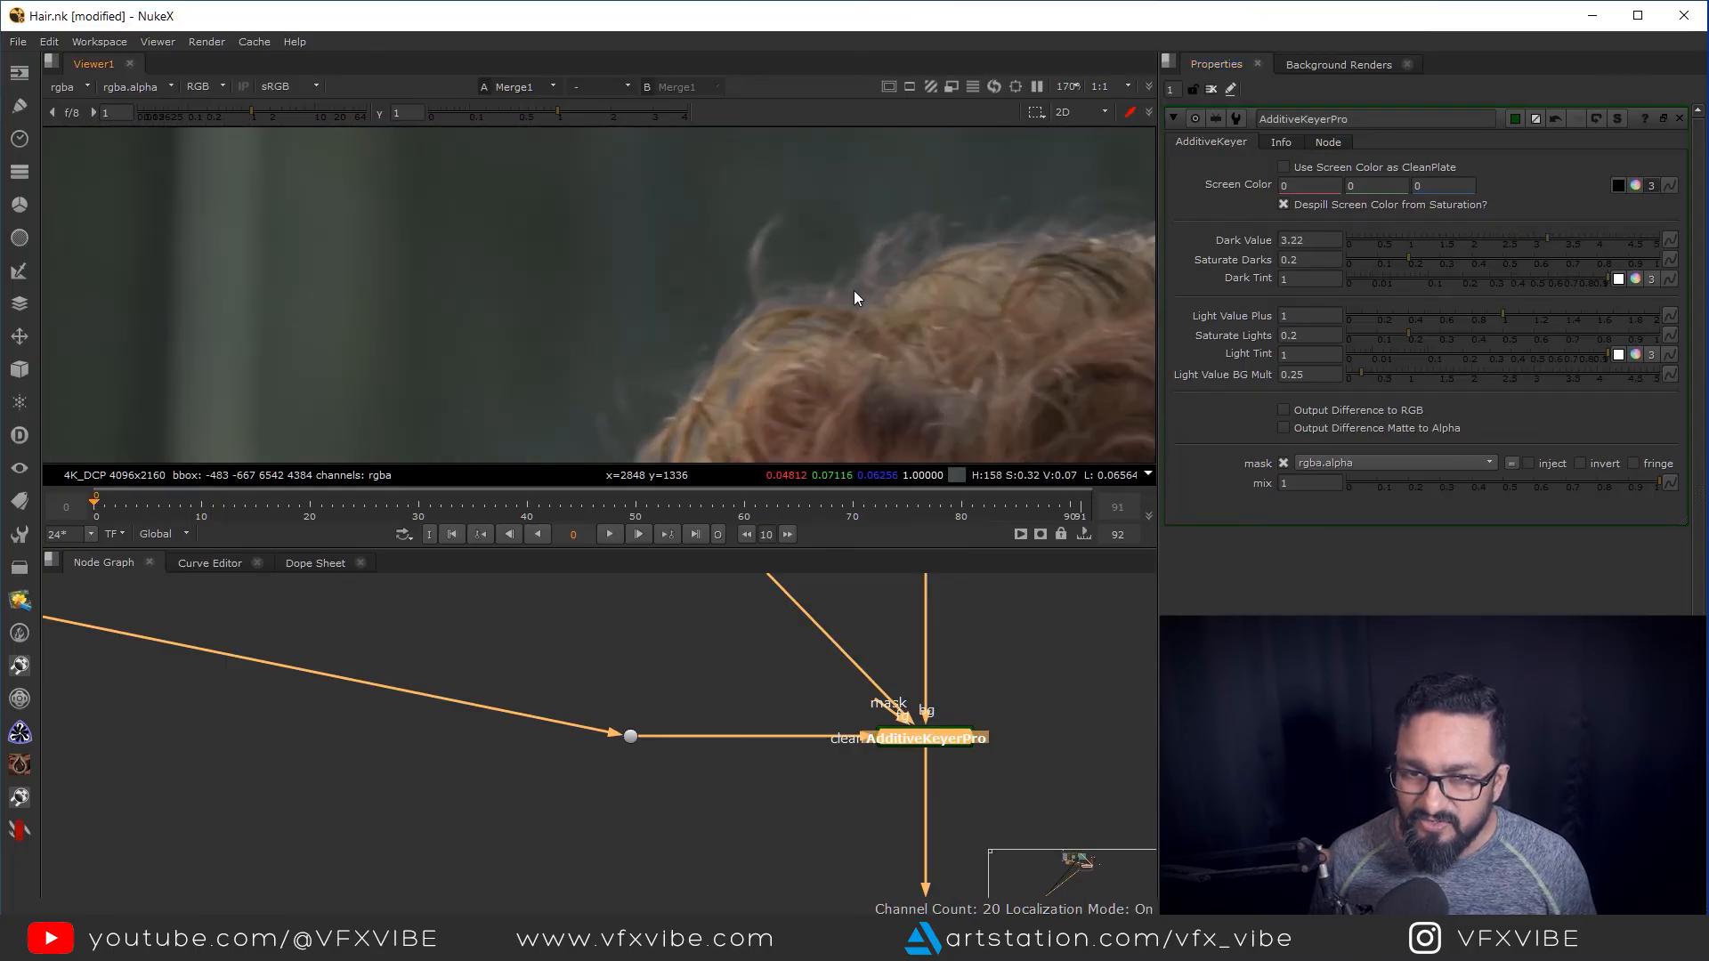
{"action": "scroll", "coordinate": [947, 269], "scroll_direction": "down", "scroll_amount": 2}
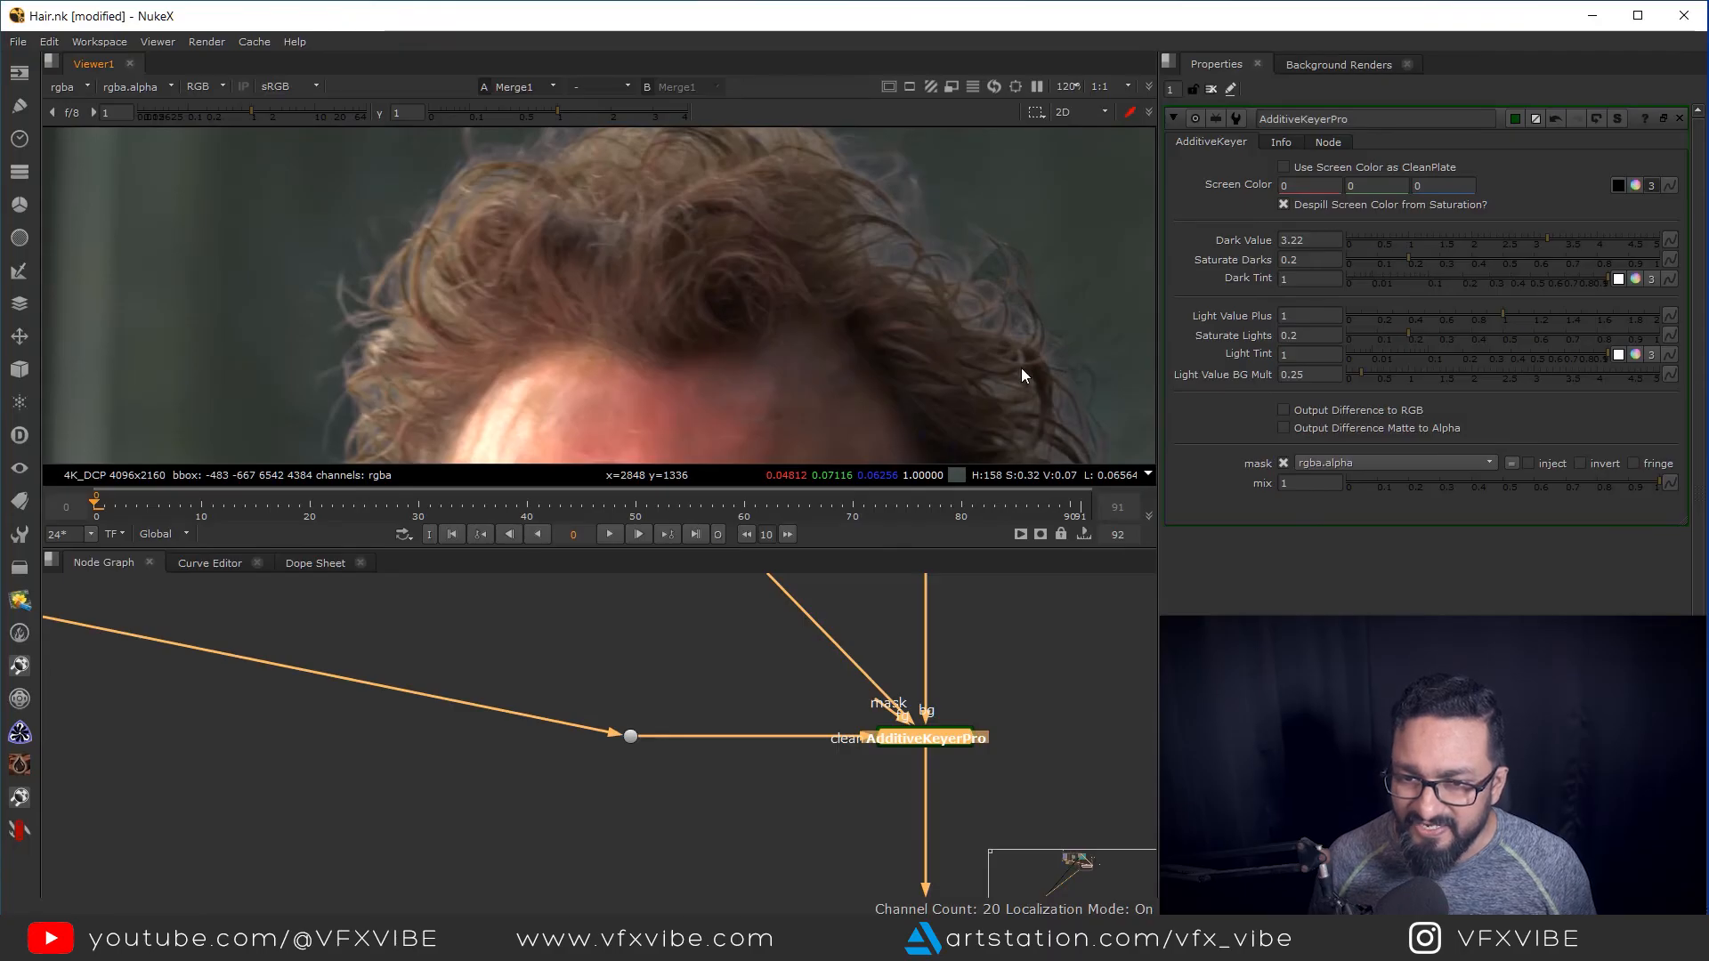
{"action": "scroll", "coordinate": [1022, 366], "scroll_direction": "down", "scroll_amount": 3}
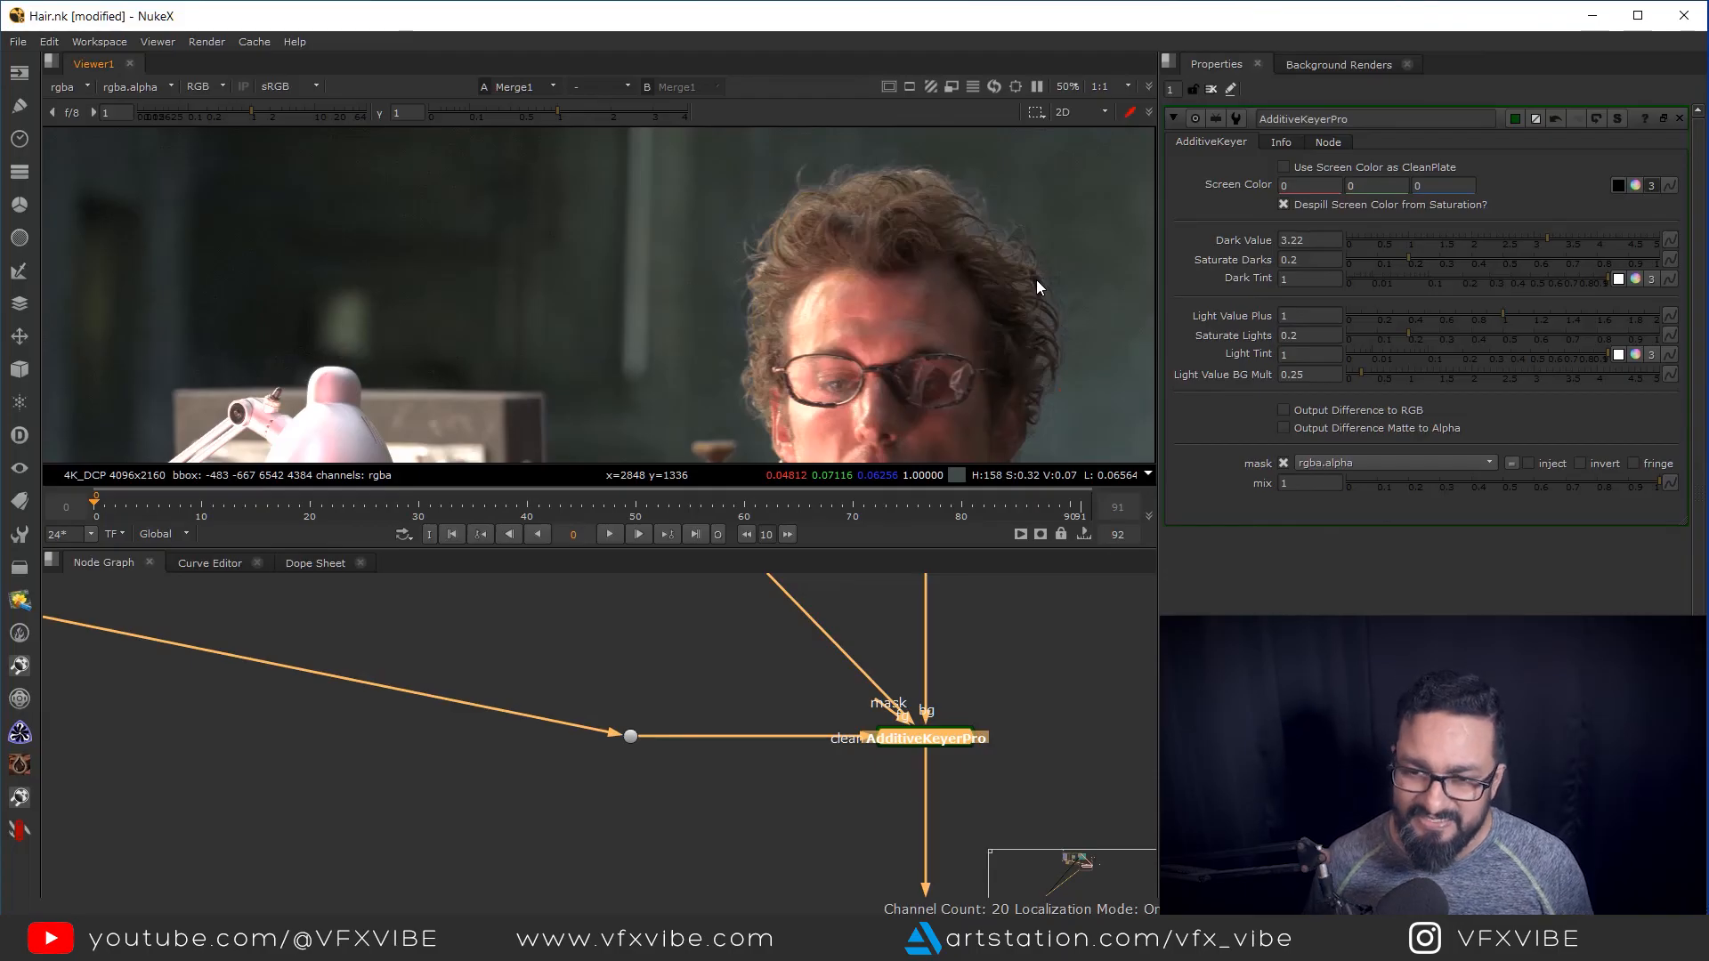
Add a Keylight node between the Core Matte and Core Despill backdrops, fed by the source plate, and view it
{"action": "scroll", "coordinate": [855, 737], "scroll_direction": "down", "scroll_amount": 10}
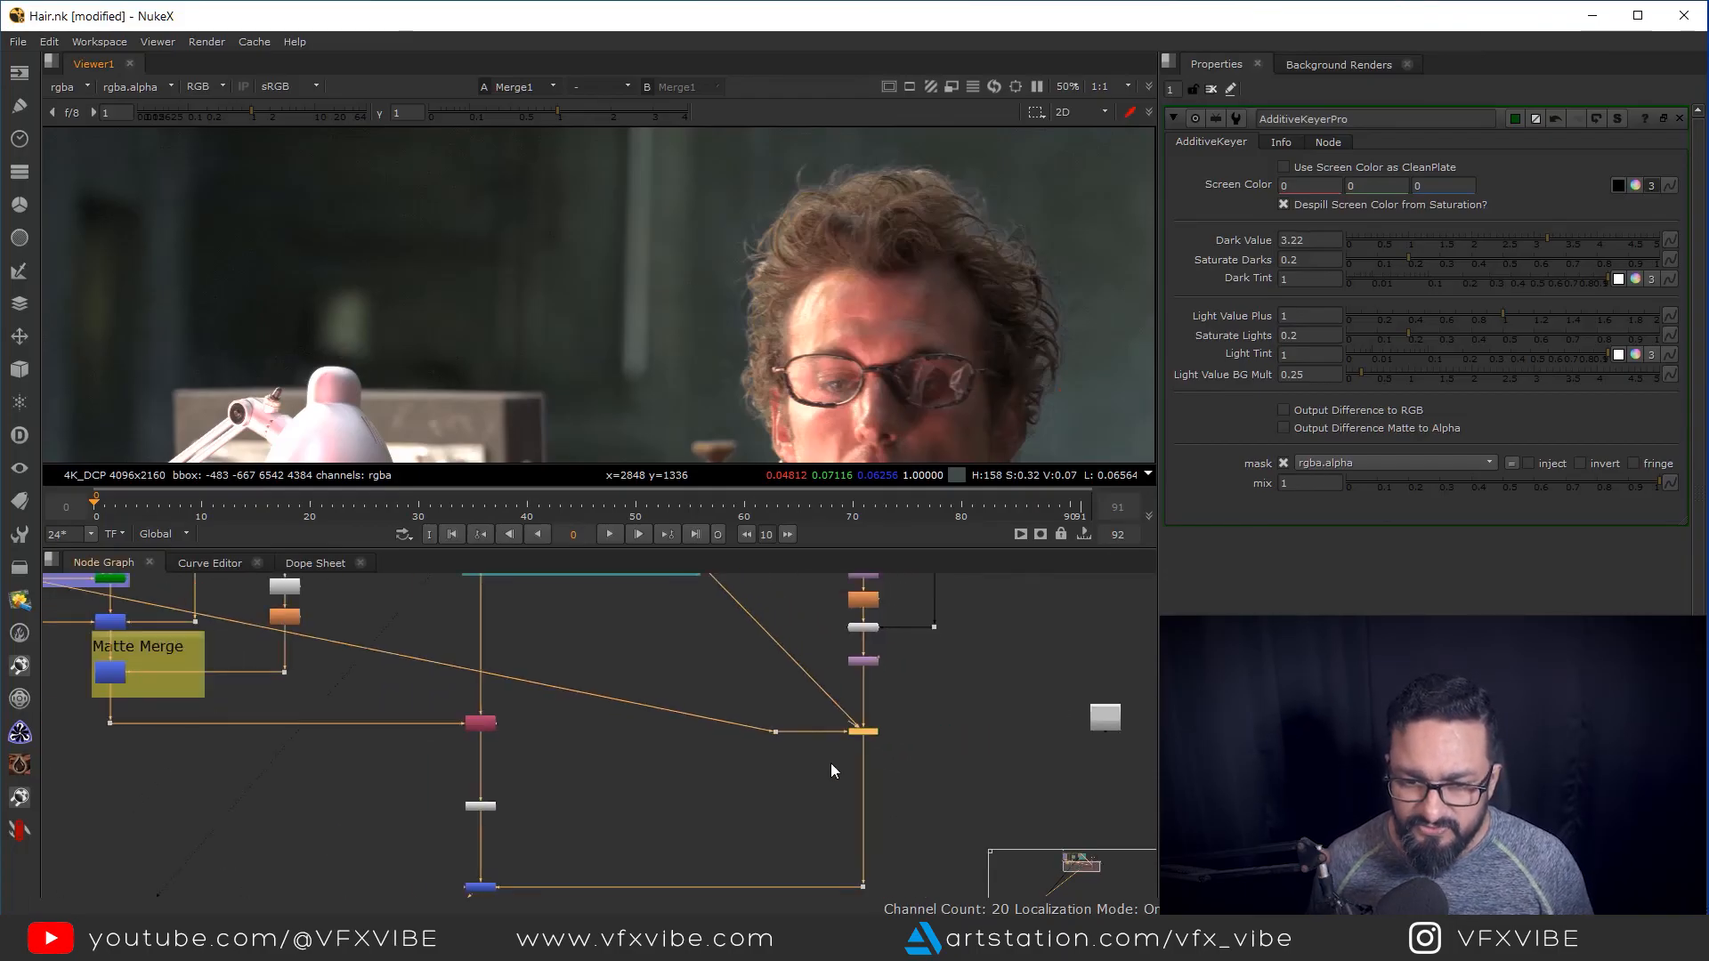
{"action": "scroll", "coordinate": [838, 445], "scroll_direction": "up", "scroll_amount": 1}
{"action": "scroll", "coordinate": [835, 603], "scroll_direction": "up", "scroll_amount": 6}
{"action": "left_click", "coordinate": [851, 660]}
{"action": "key", "text": "Tab"}
{"action": "type", "text": "keylight"}
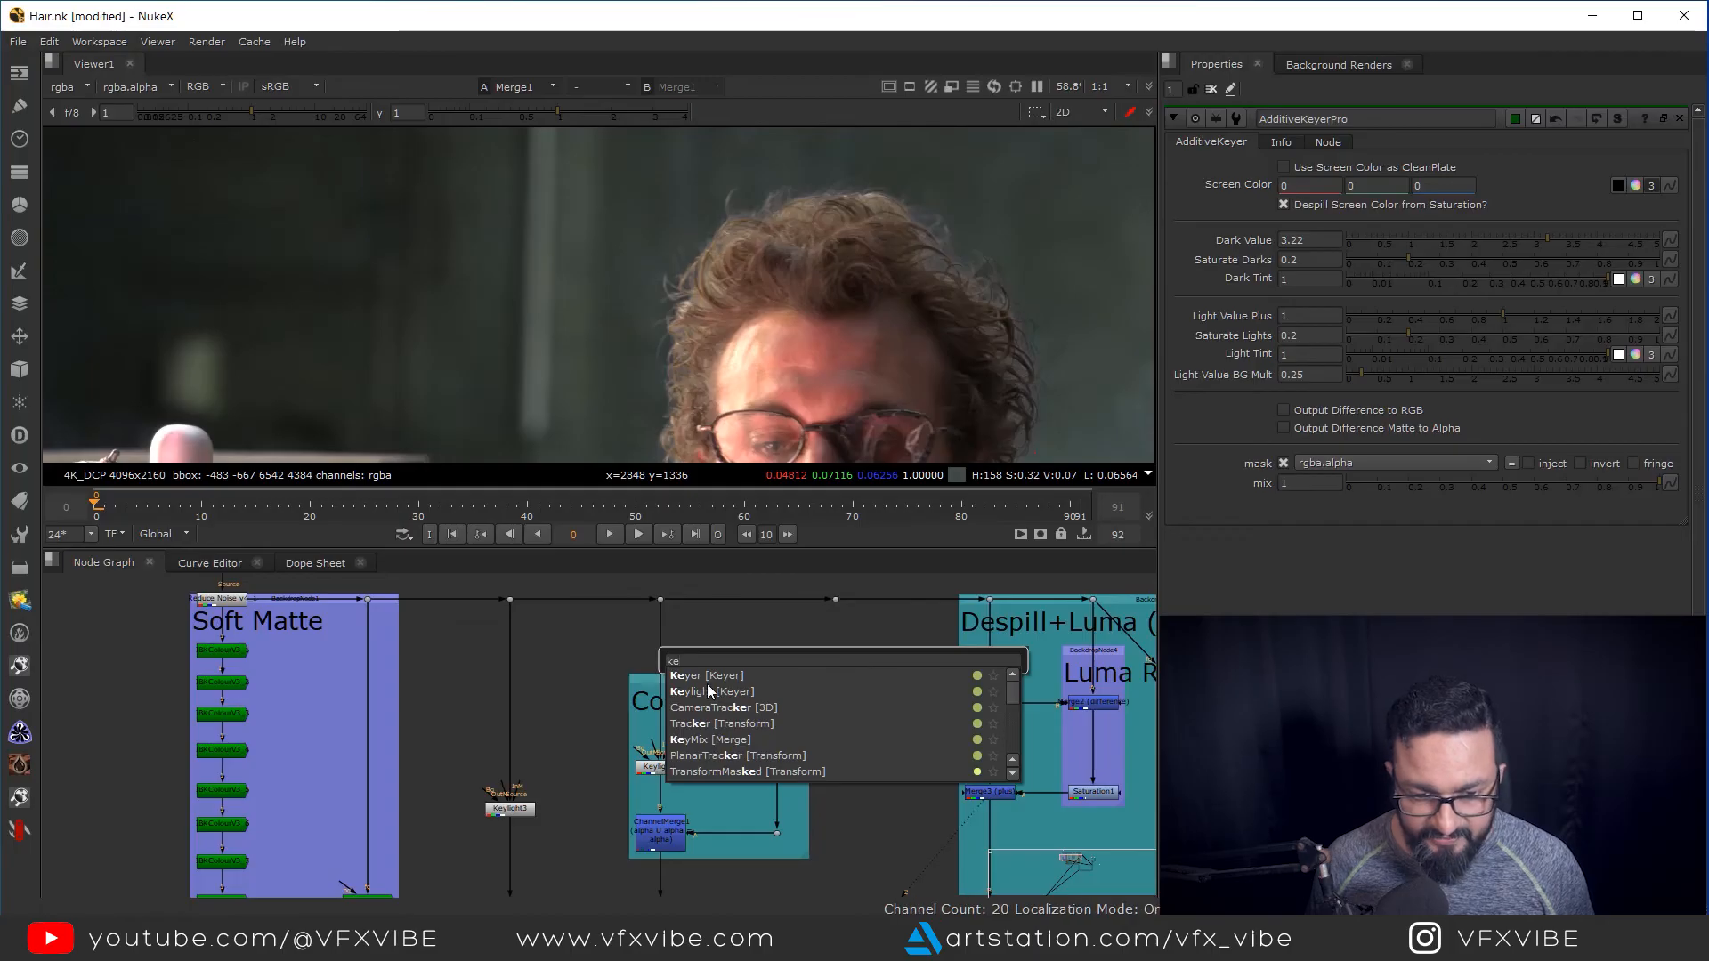
{"action": "left_click", "coordinate": [808, 692]}
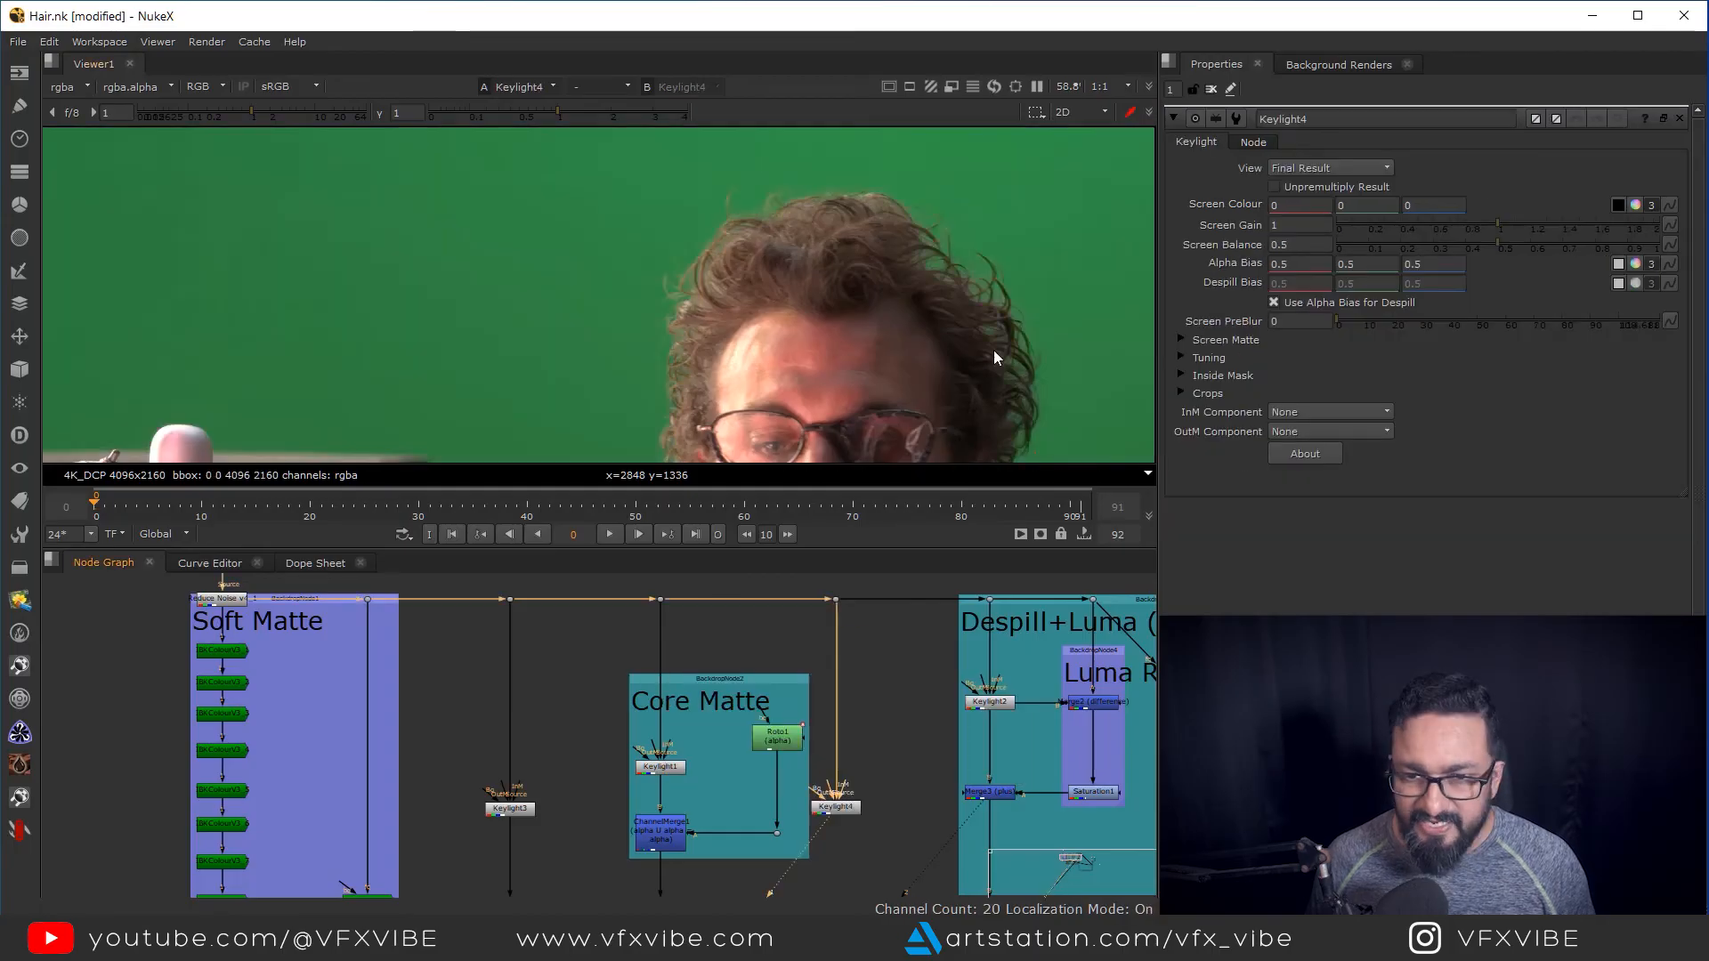
Sample the green screen near the hair as the new Keylight's Screen Colour and view its alpha
{"action": "left_click", "coordinate": [973, 280], "text": "ctrl"}
{"action": "left_click_drag", "start_coordinate": [959, 363], "coordinate": [915, 326]}
{"action": "key", "text": "a"}
Insert a Keymix node below the plus merge in the Core Despill branch and connect its A input to Keylight4
{"action": "left_click_drag", "start_coordinate": [943, 838], "coordinate": [862, 732]}
{"action": "scroll", "coordinate": [848, 700], "scroll_direction": "up", "scroll_amount": 1}
{"action": "key", "text": "Tab"}
{"action": "type", "text": "key"}
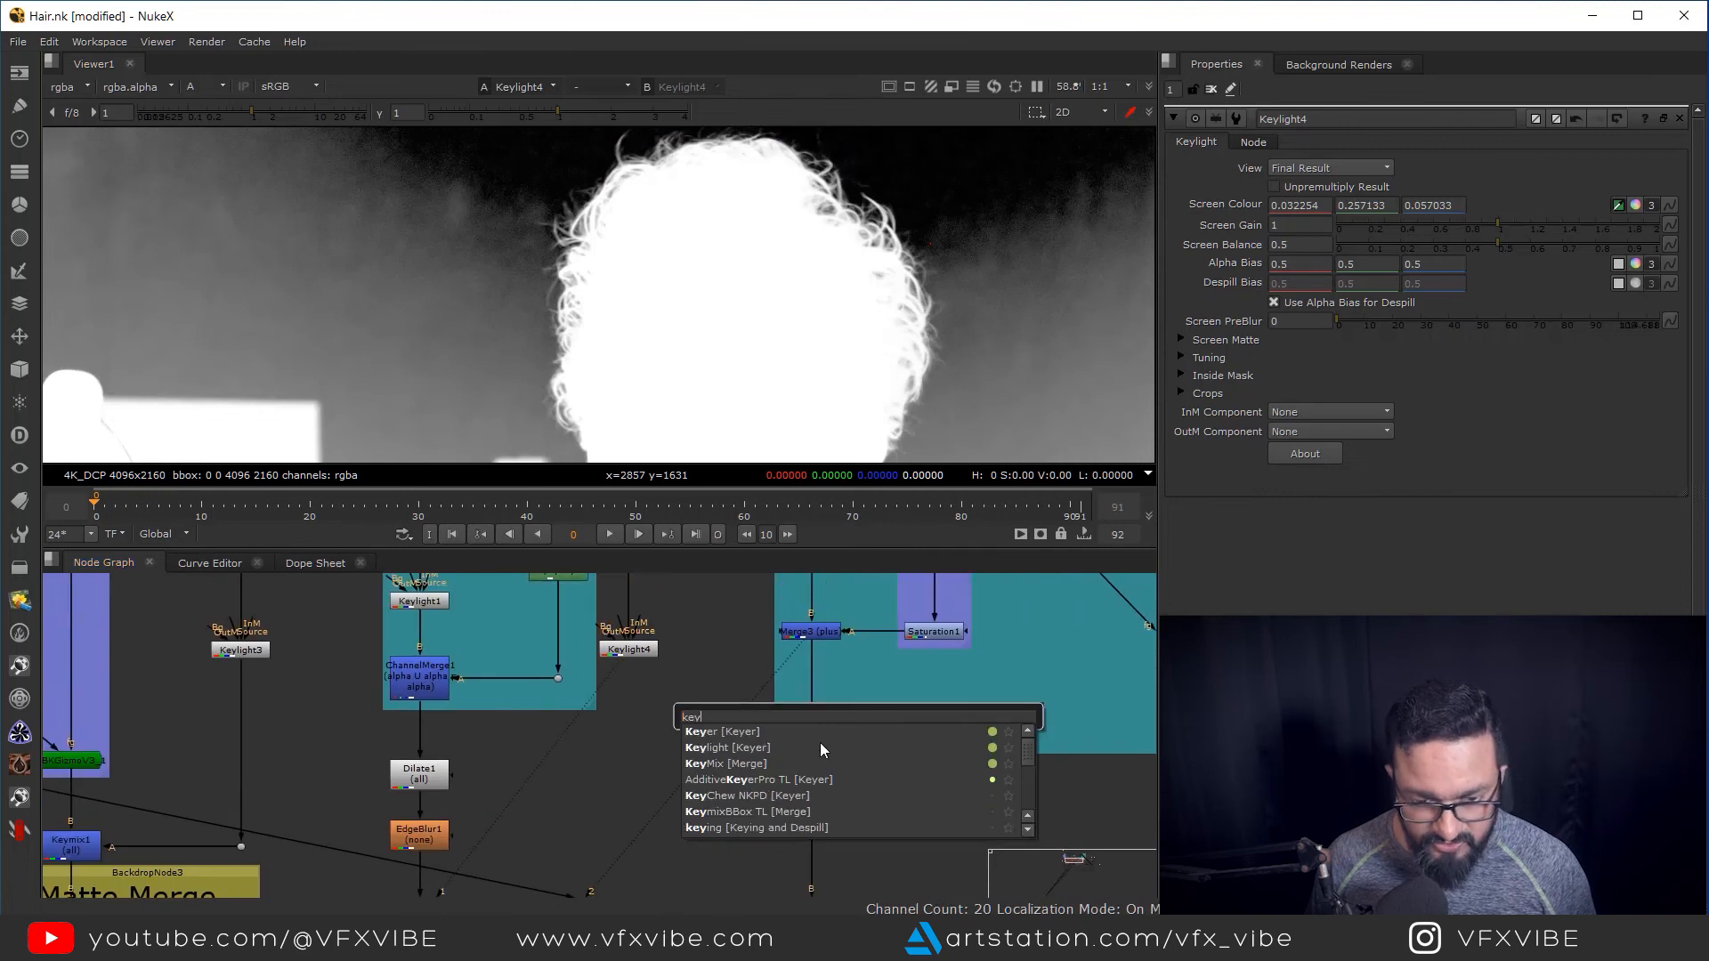
{"action": "left_click", "coordinate": [808, 761]}
{"action": "left_click_drag", "start_coordinate": [771, 713], "coordinate": [647, 661]}
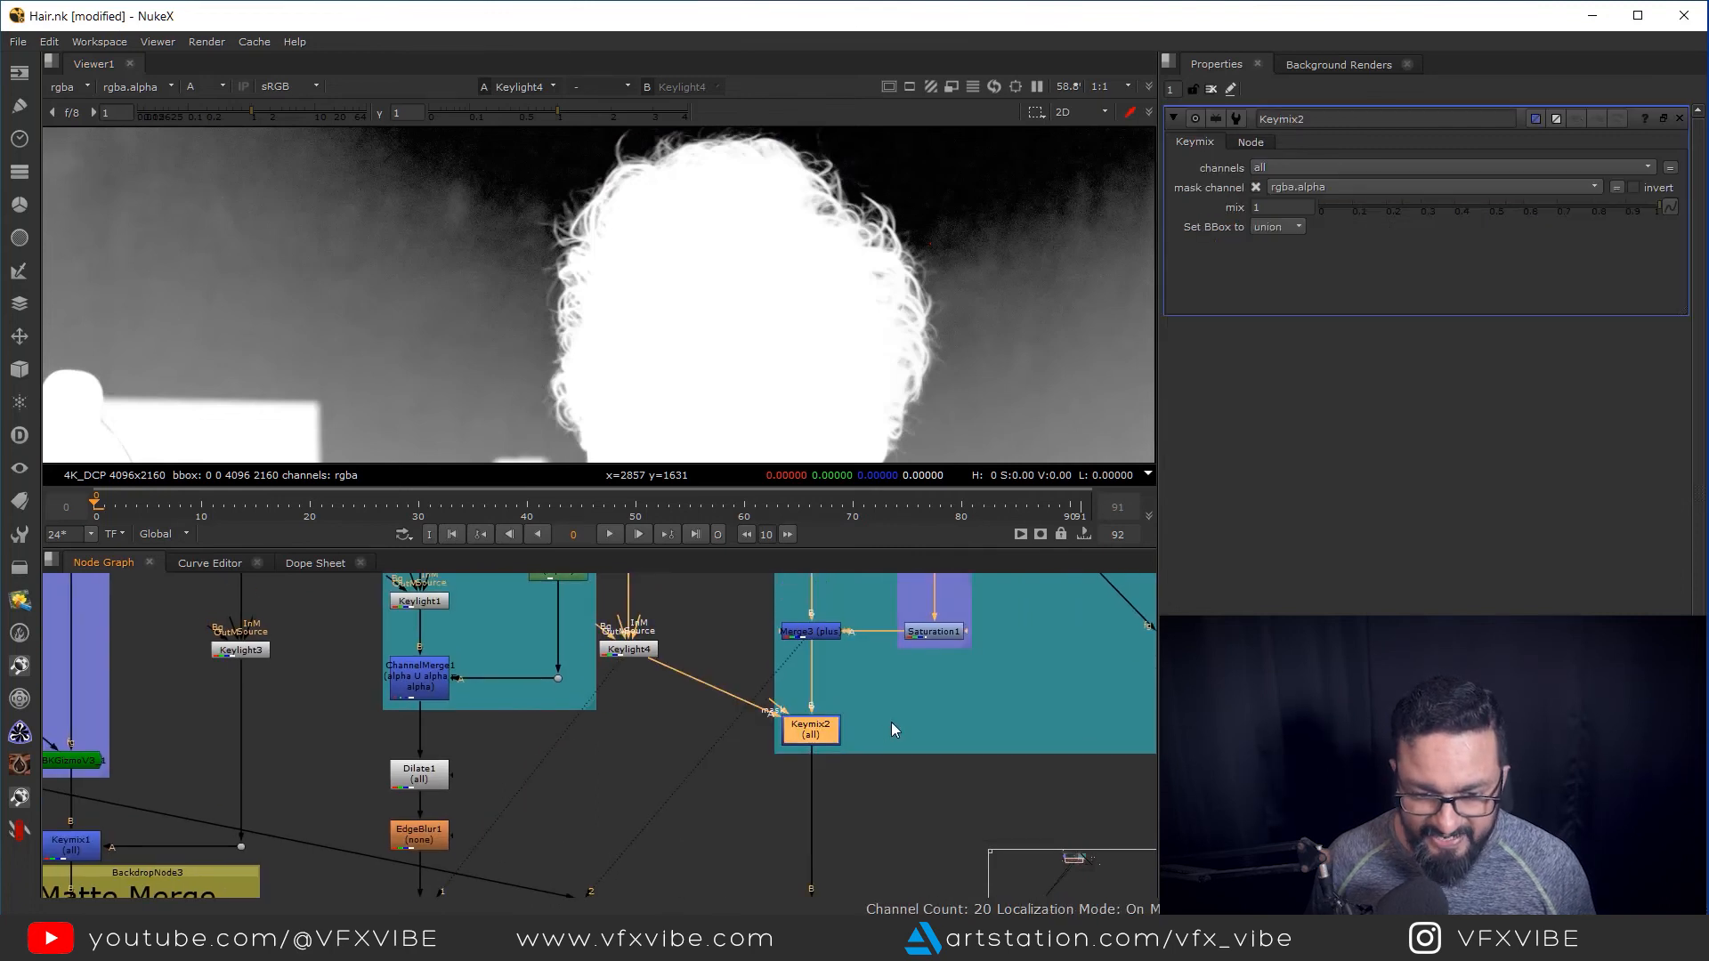
Add a Roto node beside Keymix2 and draw a closed Bezier around the right half of the man's hair
{"action": "left_click", "coordinate": [899, 710]}
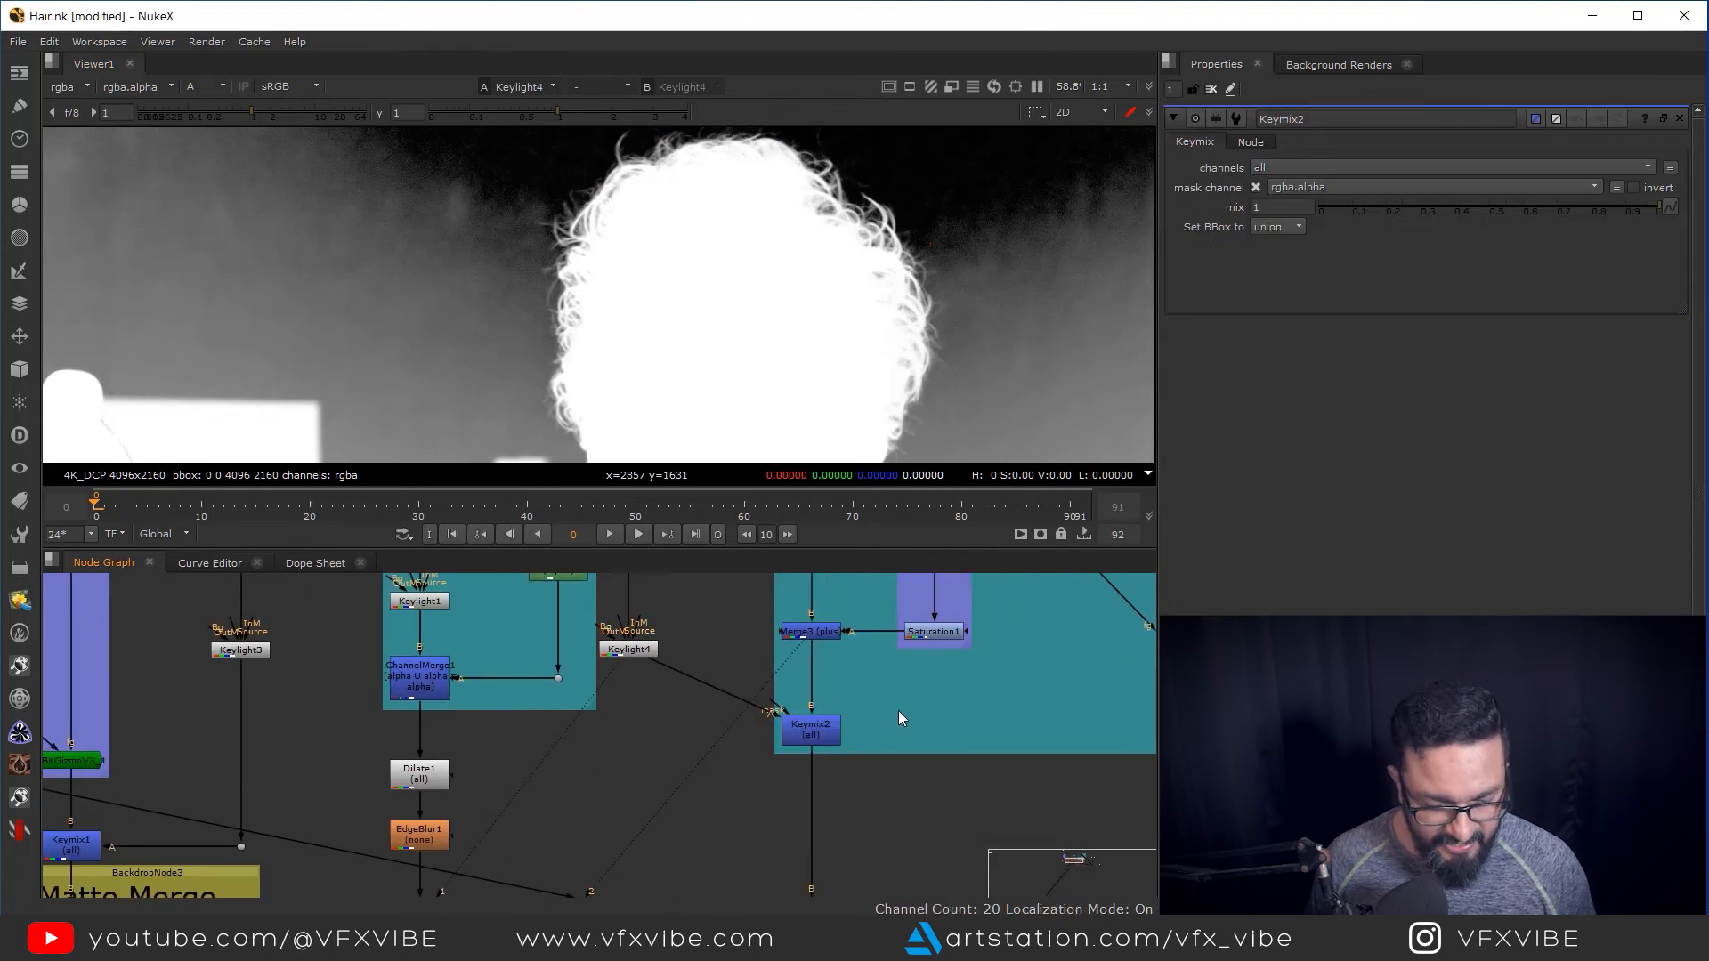
{"action": "key", "text": "o"}
{"action": "scroll", "coordinate": [715, 210], "scroll_direction": "down", "scroll_amount": 2}
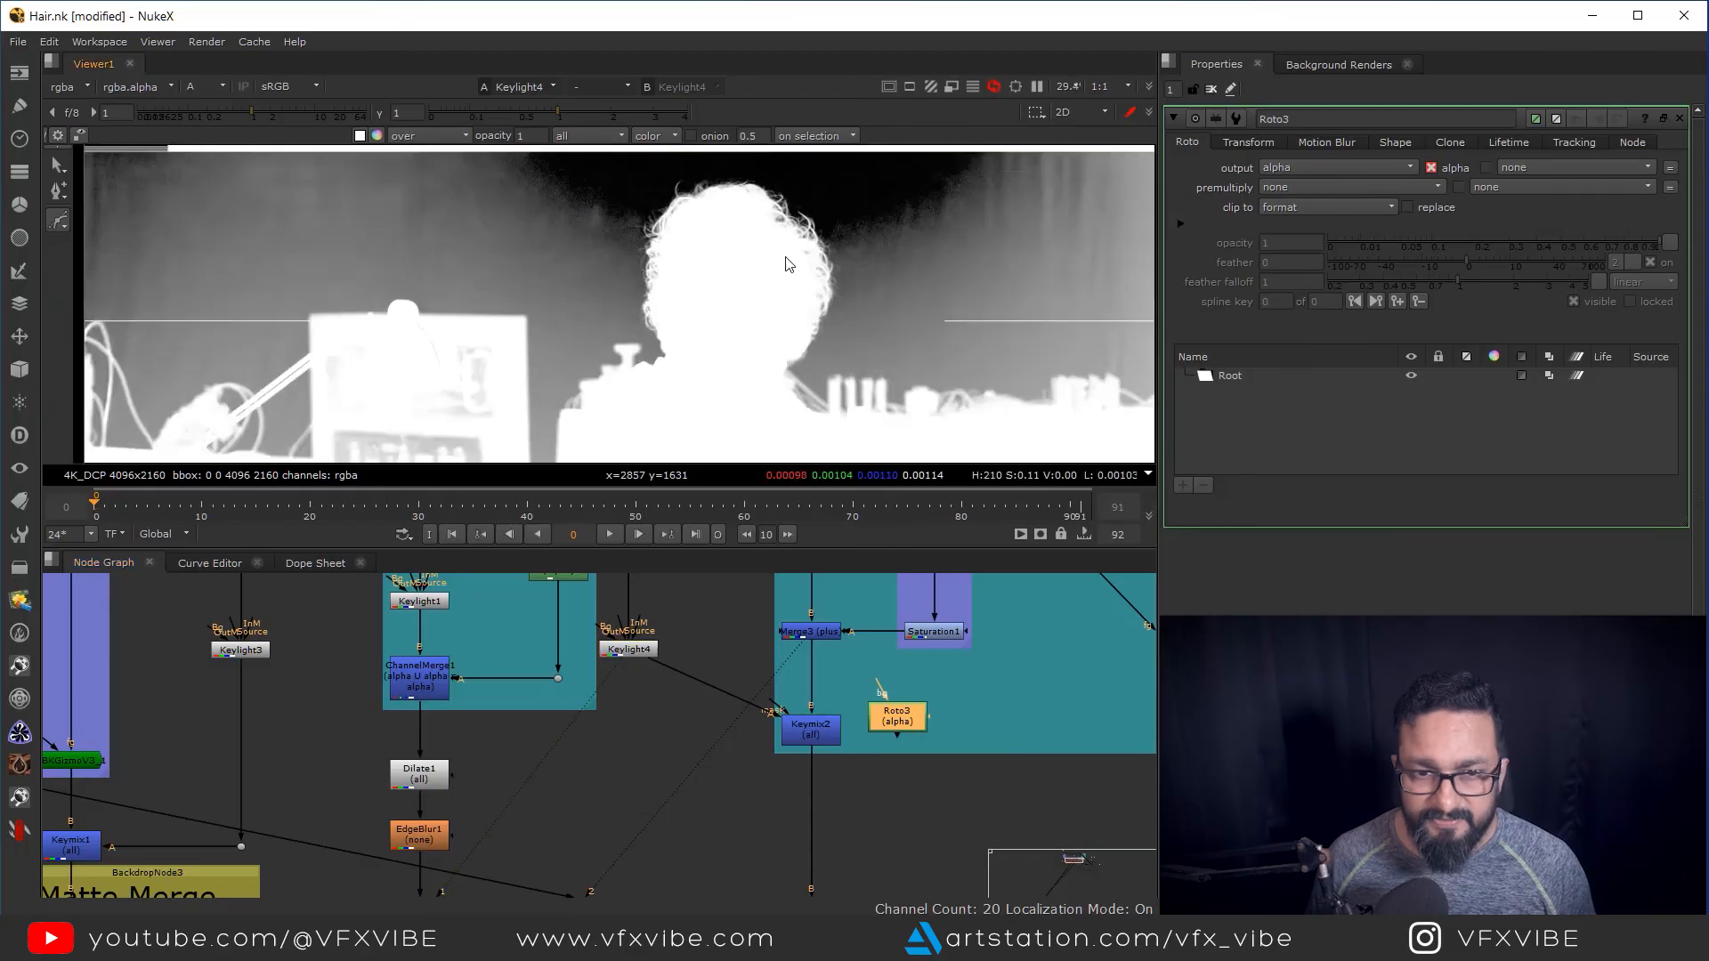
{"action": "left_click", "coordinate": [752, 194]}
{"action": "left_click", "coordinate": [752, 292]}
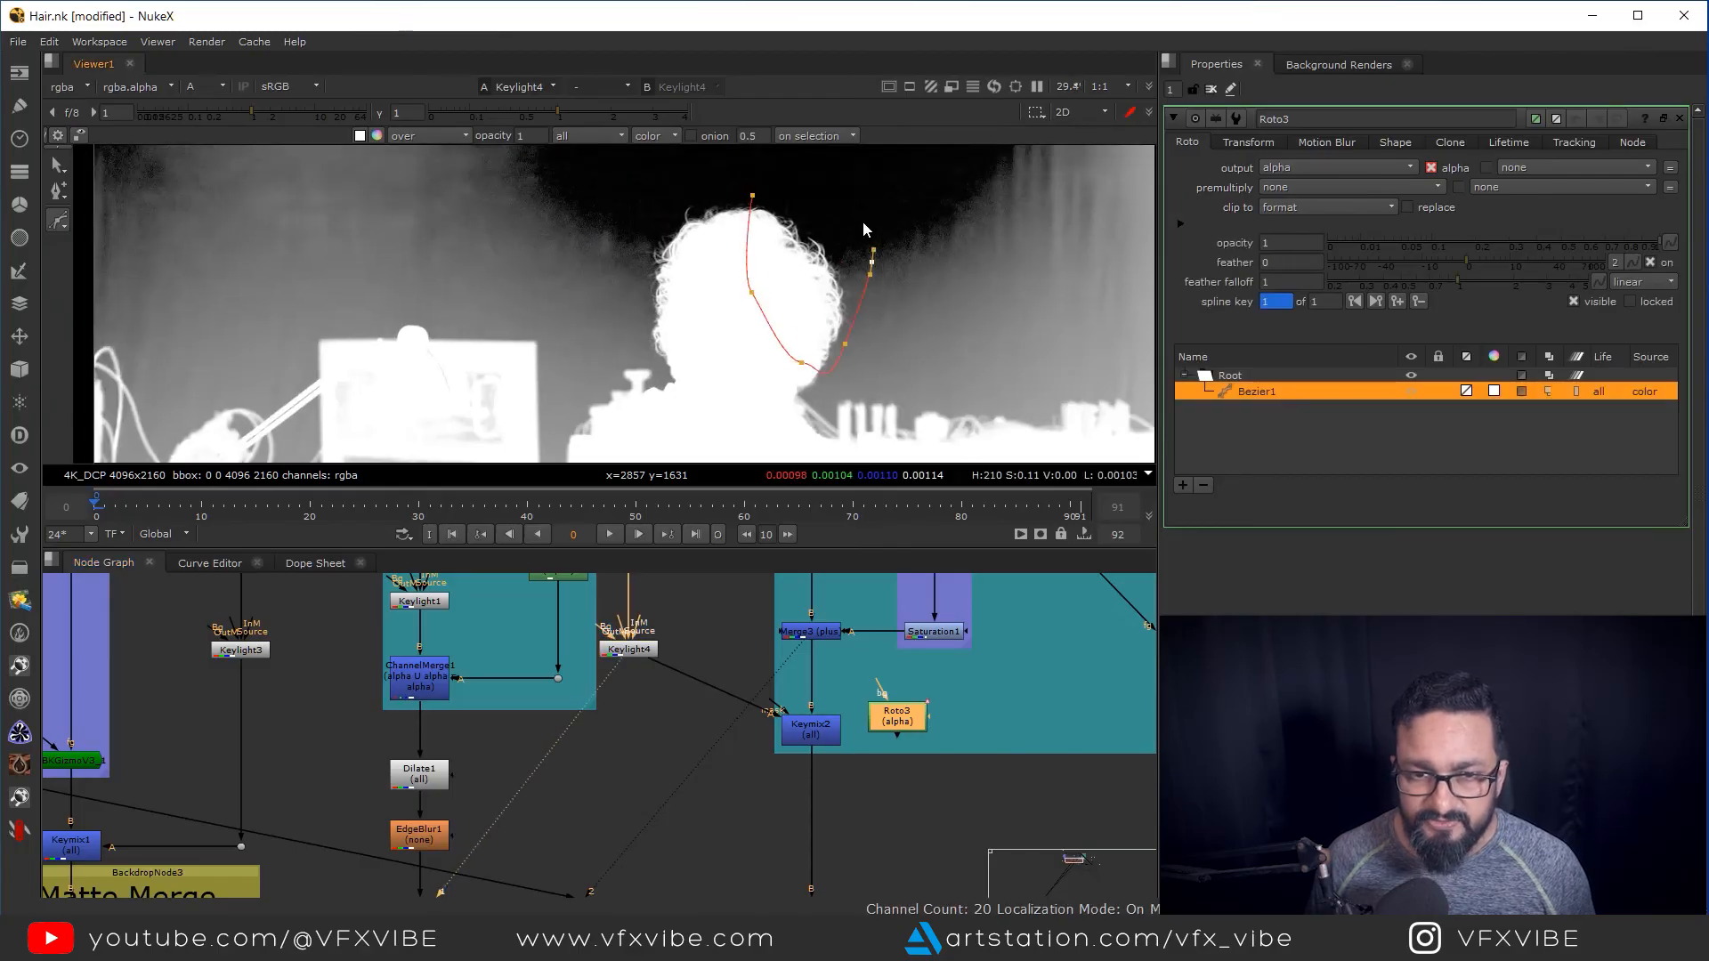
{"action": "left_click", "coordinate": [752, 195]}
Select all points of the Roto3 Bezier and feather its edge outward
{"action": "left_click_drag", "start_coordinate": [943, 160], "coordinate": [688, 393]}
{"action": "key", "text": "e"}
{"action": "key", "text": "e"}
{"action": "key", "text": "e"}
{"action": "key", "text": "e"}
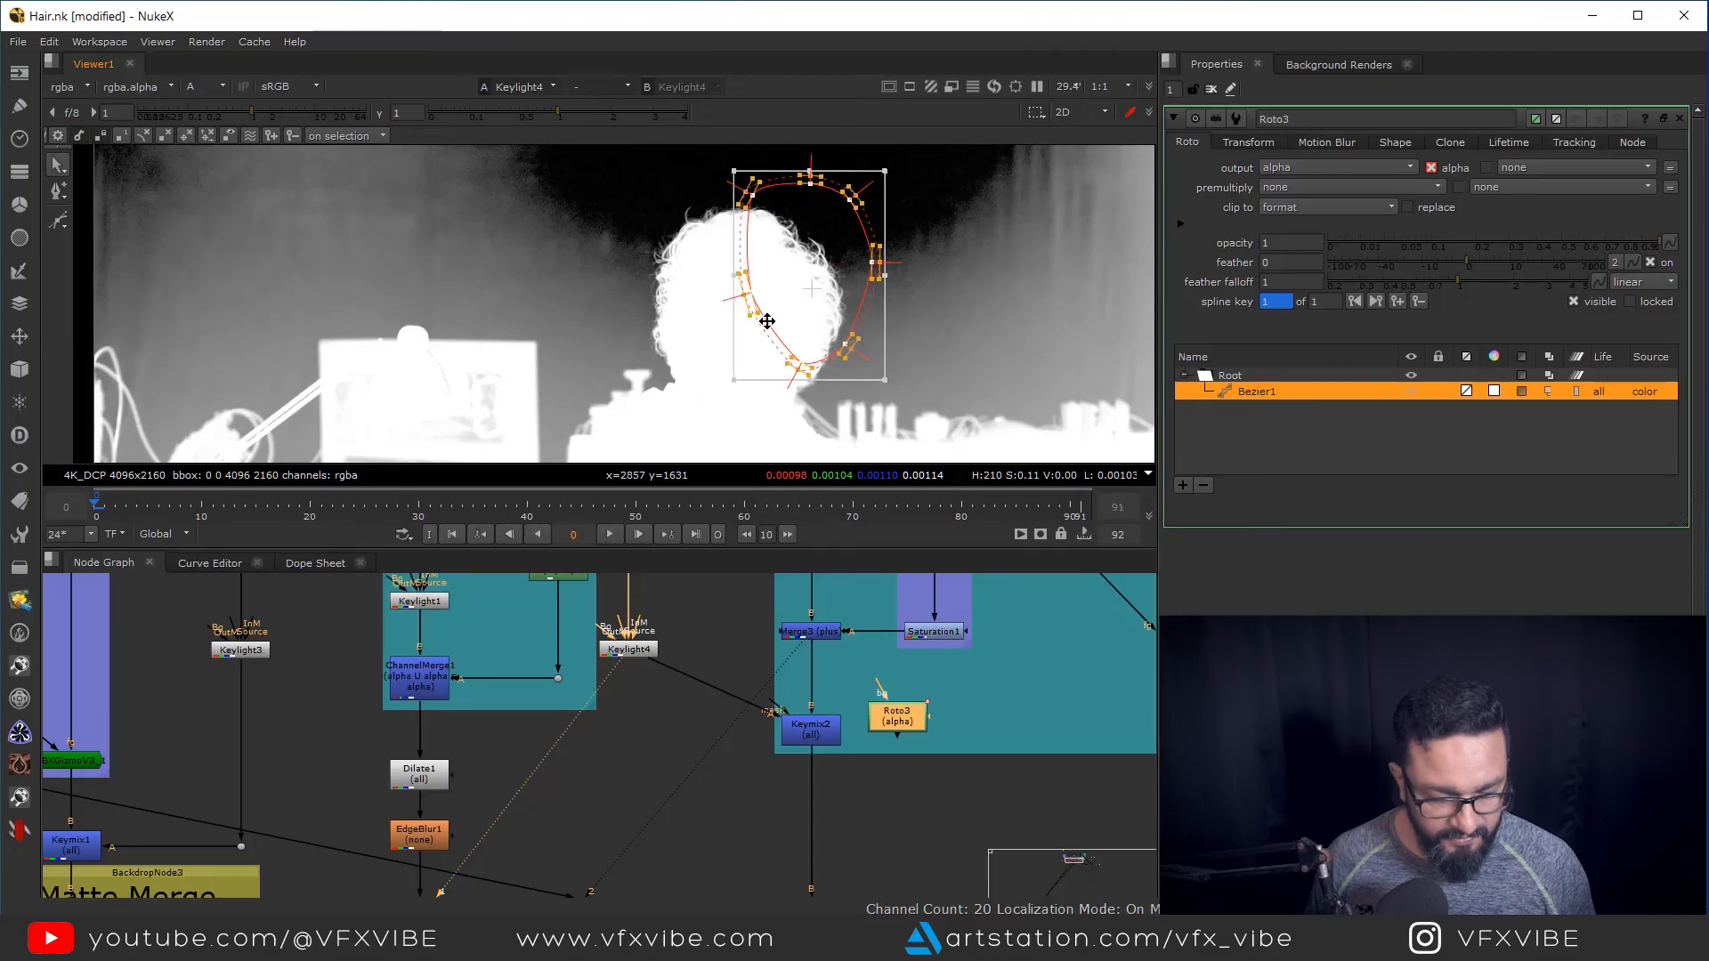
{"action": "left_click_drag", "start_coordinate": [789, 334], "coordinate": [766, 322]}
Return the viewer to RGB and connect Keymix2's mask input to Roto3
{"action": "key", "text": "a"}
{"action": "scroll", "coordinate": [802, 709], "scroll_direction": "up", "scroll_amount": 3}
{"action": "left_click_drag", "start_coordinate": [758, 699], "coordinate": [1021, 741]}
{"action": "left_click_drag", "start_coordinate": [743, 696], "coordinate": [1071, 754]}
View the final composite at Merge1 without the roto overlay and inspect the hair's right edge in the enlarged viewer
{"action": "scroll", "coordinate": [893, 712], "scroll_direction": "down", "scroll_amount": 5}
{"action": "left_click_drag", "start_coordinate": [874, 744], "coordinate": [867, 579]}
{"action": "left_click", "coordinate": [746, 730]}
{"action": "key", "text": "1"}
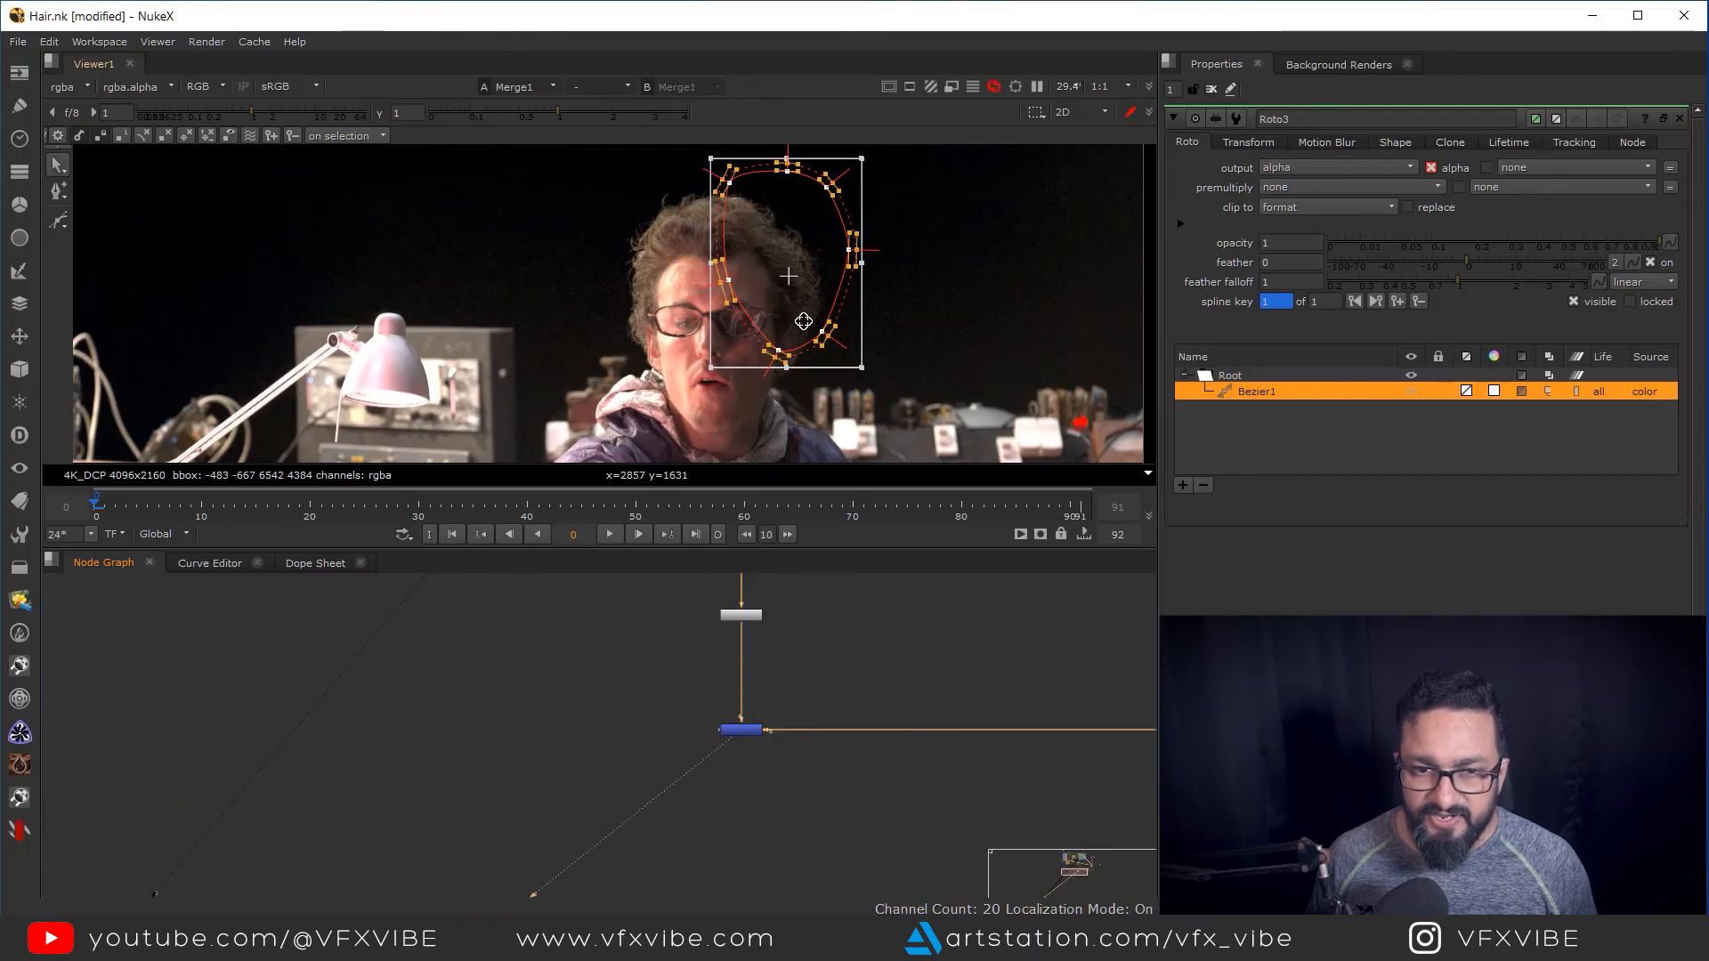
{"action": "scroll", "coordinate": [799, 282], "scroll_direction": "up", "scroll_amount": 6}
{"action": "left_click_drag", "start_coordinate": [804, 277], "coordinate": [858, 338]}
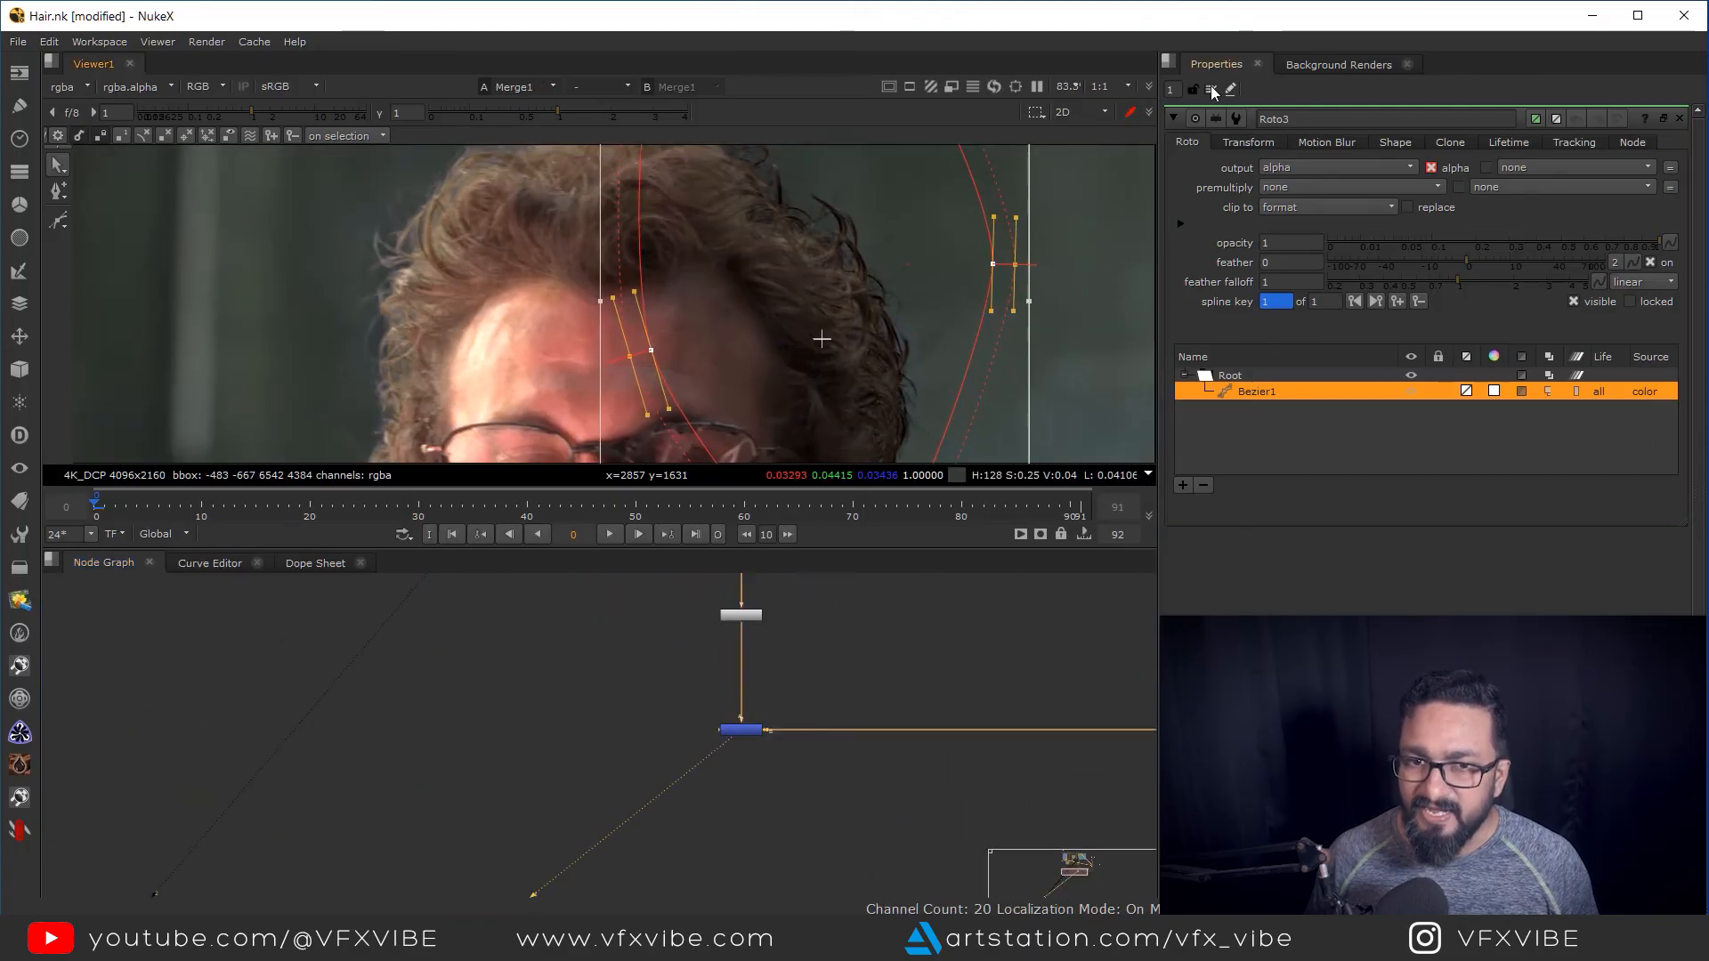
{"action": "left_click", "coordinate": [1212, 89]}
{"action": "key", "text": "space"}
{"action": "scroll", "coordinate": [926, 280], "scroll_direction": "up", "scroll_amount": 3}
{"action": "scroll", "coordinate": [1011, 432], "scroll_direction": "down", "scroll_amount": 1}
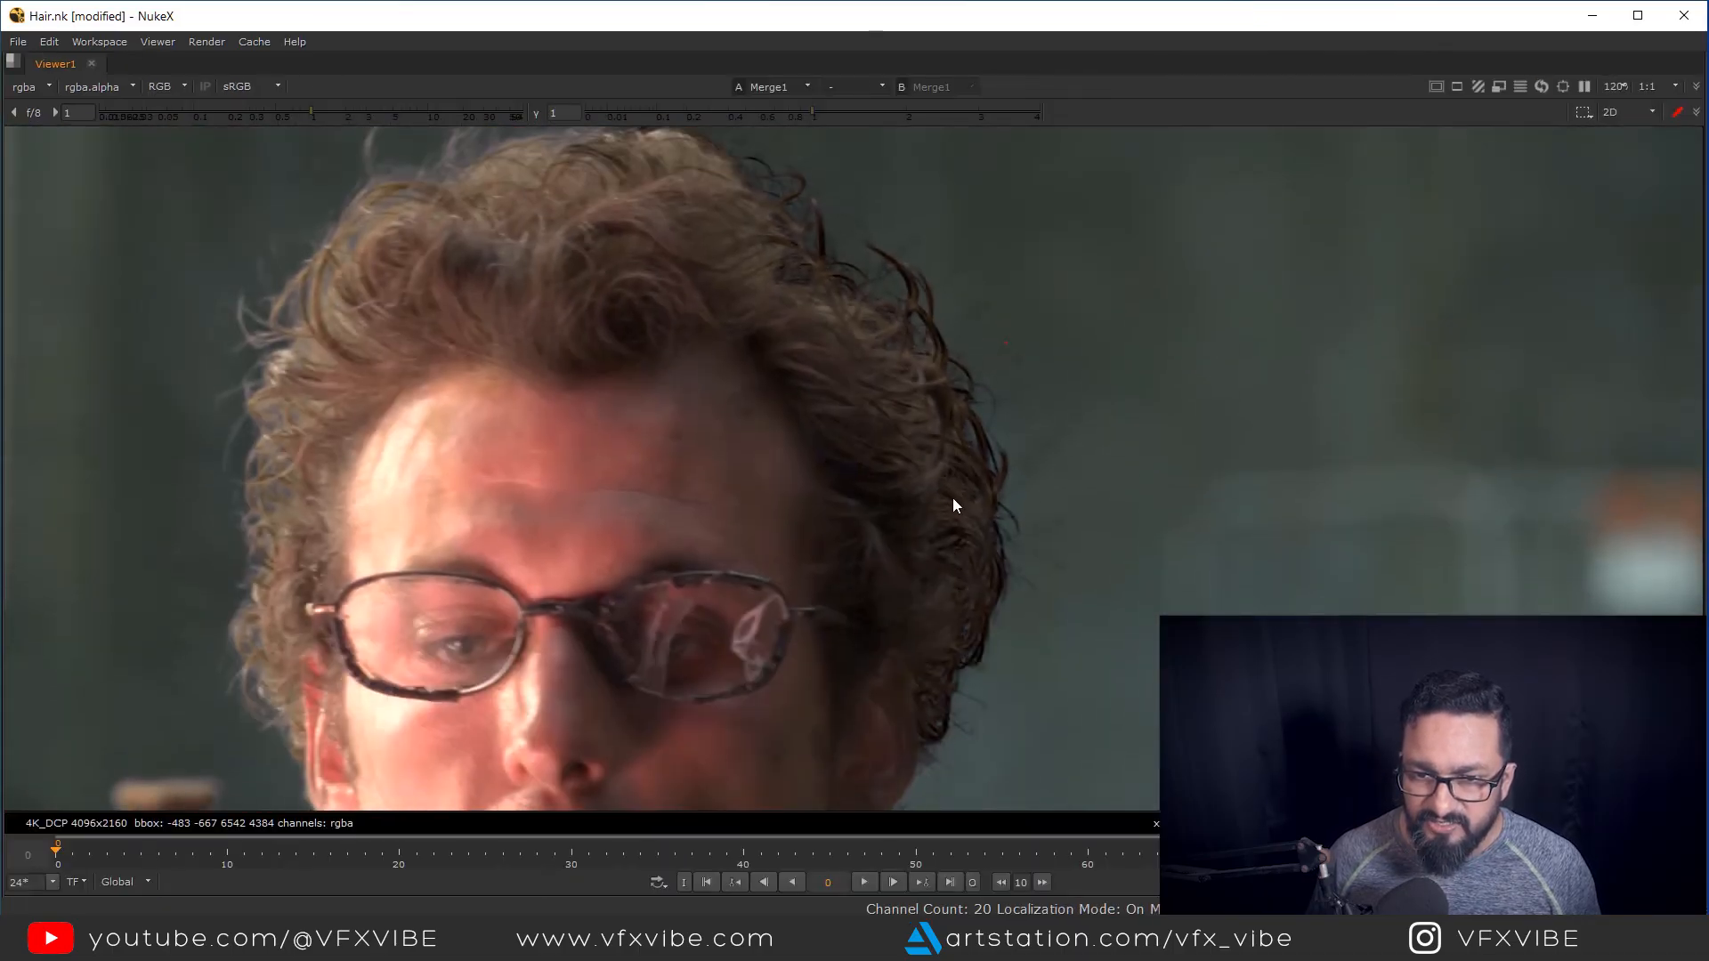
{"action": "key", "text": "space"}
Open AdditiveKeyerPro's settings and lower Dark Value to 1.54, judging the fine hair in the composite
{"action": "scroll", "coordinate": [871, 738], "scroll_direction": "up", "scroll_amount": 2}
{"action": "left_click_drag", "start_coordinate": [881, 661], "coordinate": [798, 728]}
{"action": "left_click_drag", "start_coordinate": [993, 301], "coordinate": [924, 411]}
{"action": "key", "text": "d"}
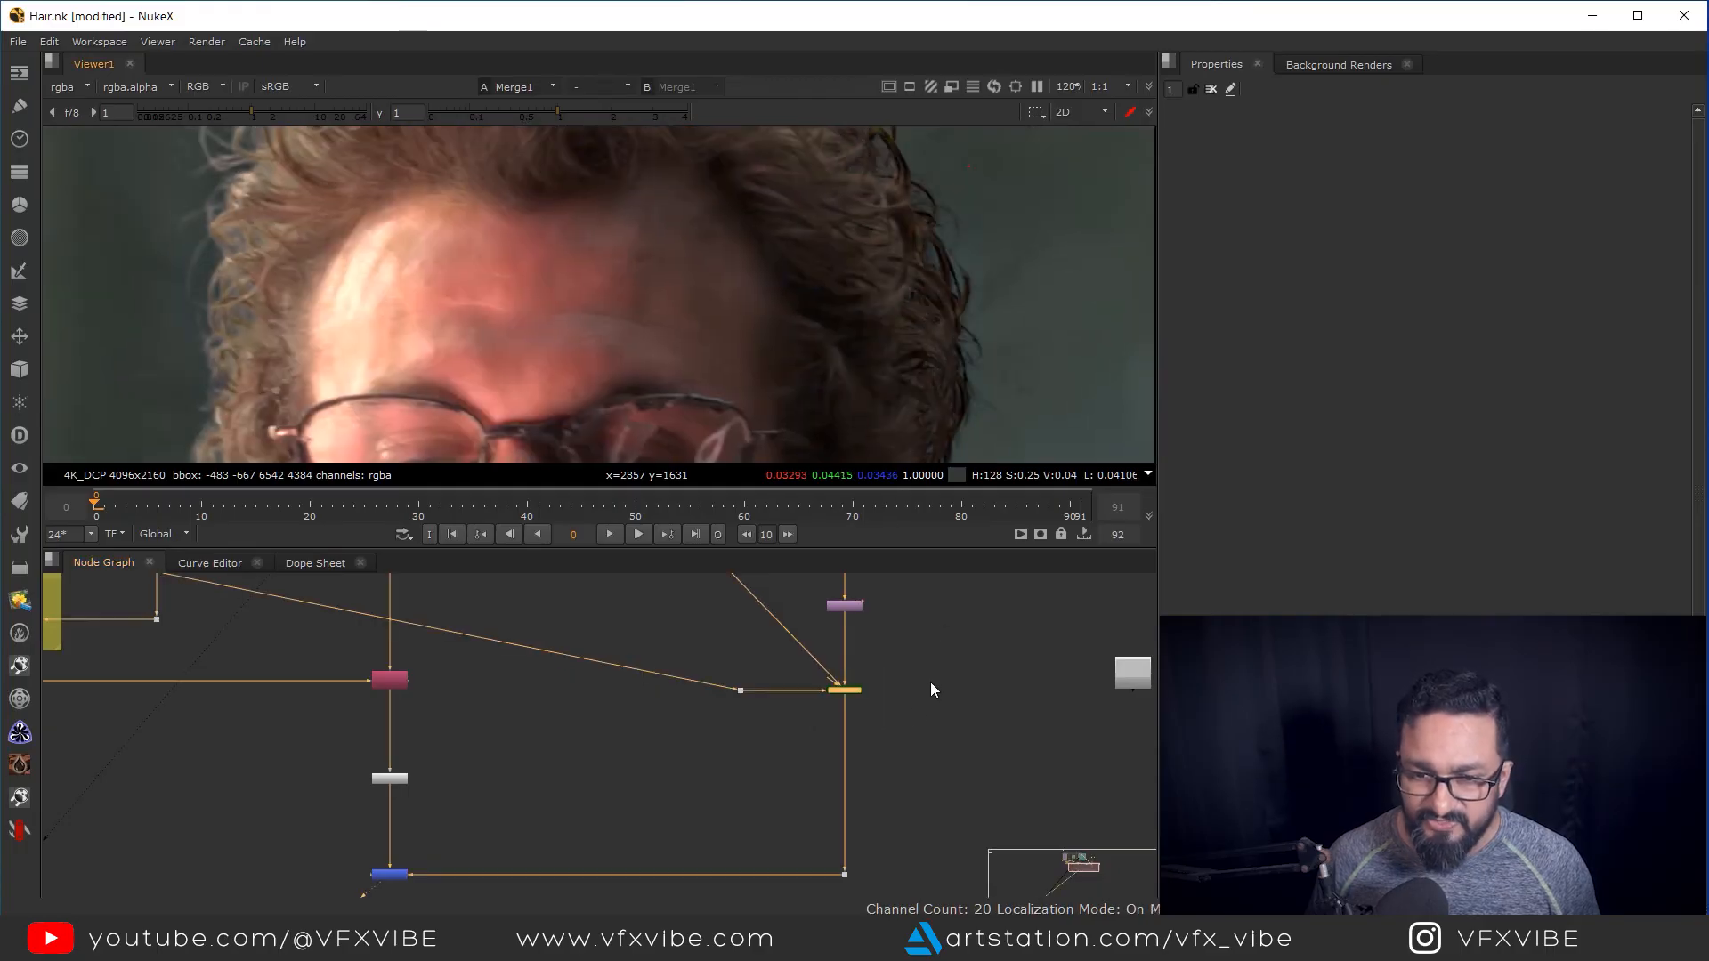
{"action": "left_click", "coordinate": [931, 685]}
{"action": "scroll", "coordinate": [917, 687], "scroll_direction": "up", "scroll_amount": 1}
{"action": "scroll", "coordinate": [837, 690], "scroll_direction": "up", "scroll_amount": 3}
{"action": "double_click", "coordinate": [838, 692]}
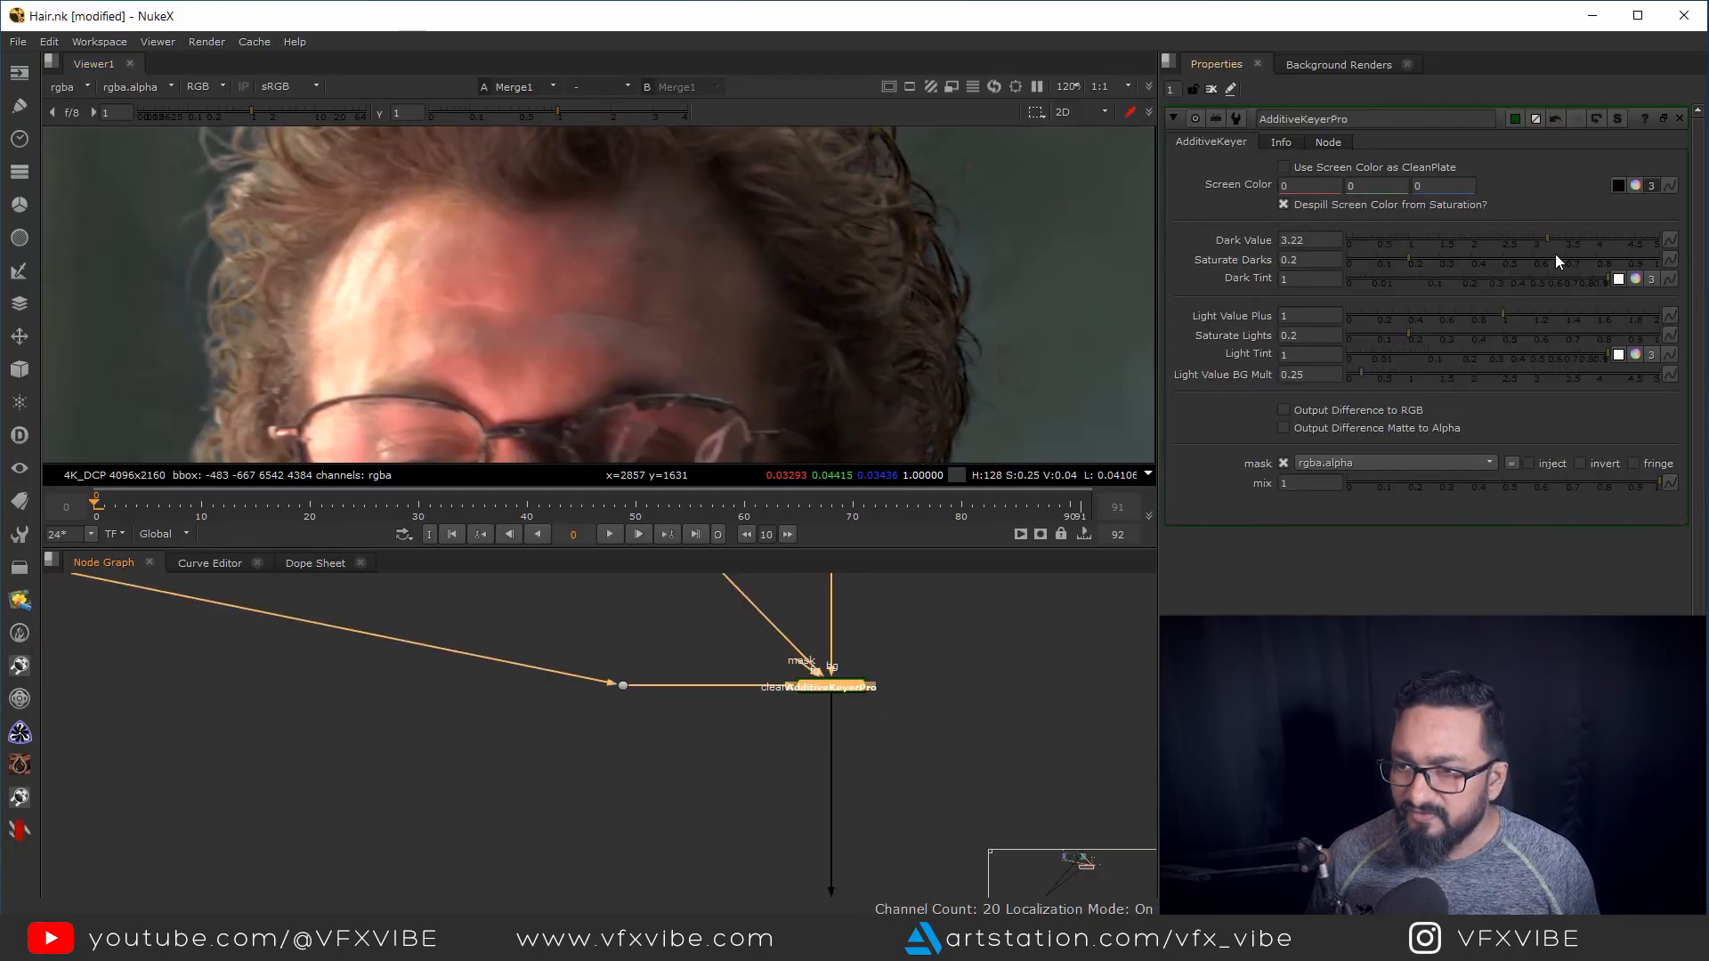
{"action": "left_click_drag", "start_coordinate": [1543, 236], "coordinate": [1444, 243]}
{"action": "scroll", "coordinate": [854, 298], "scroll_direction": "down", "scroll_amount": 4}
{"action": "left_click_drag", "start_coordinate": [1048, 290], "coordinate": [943, 354]}
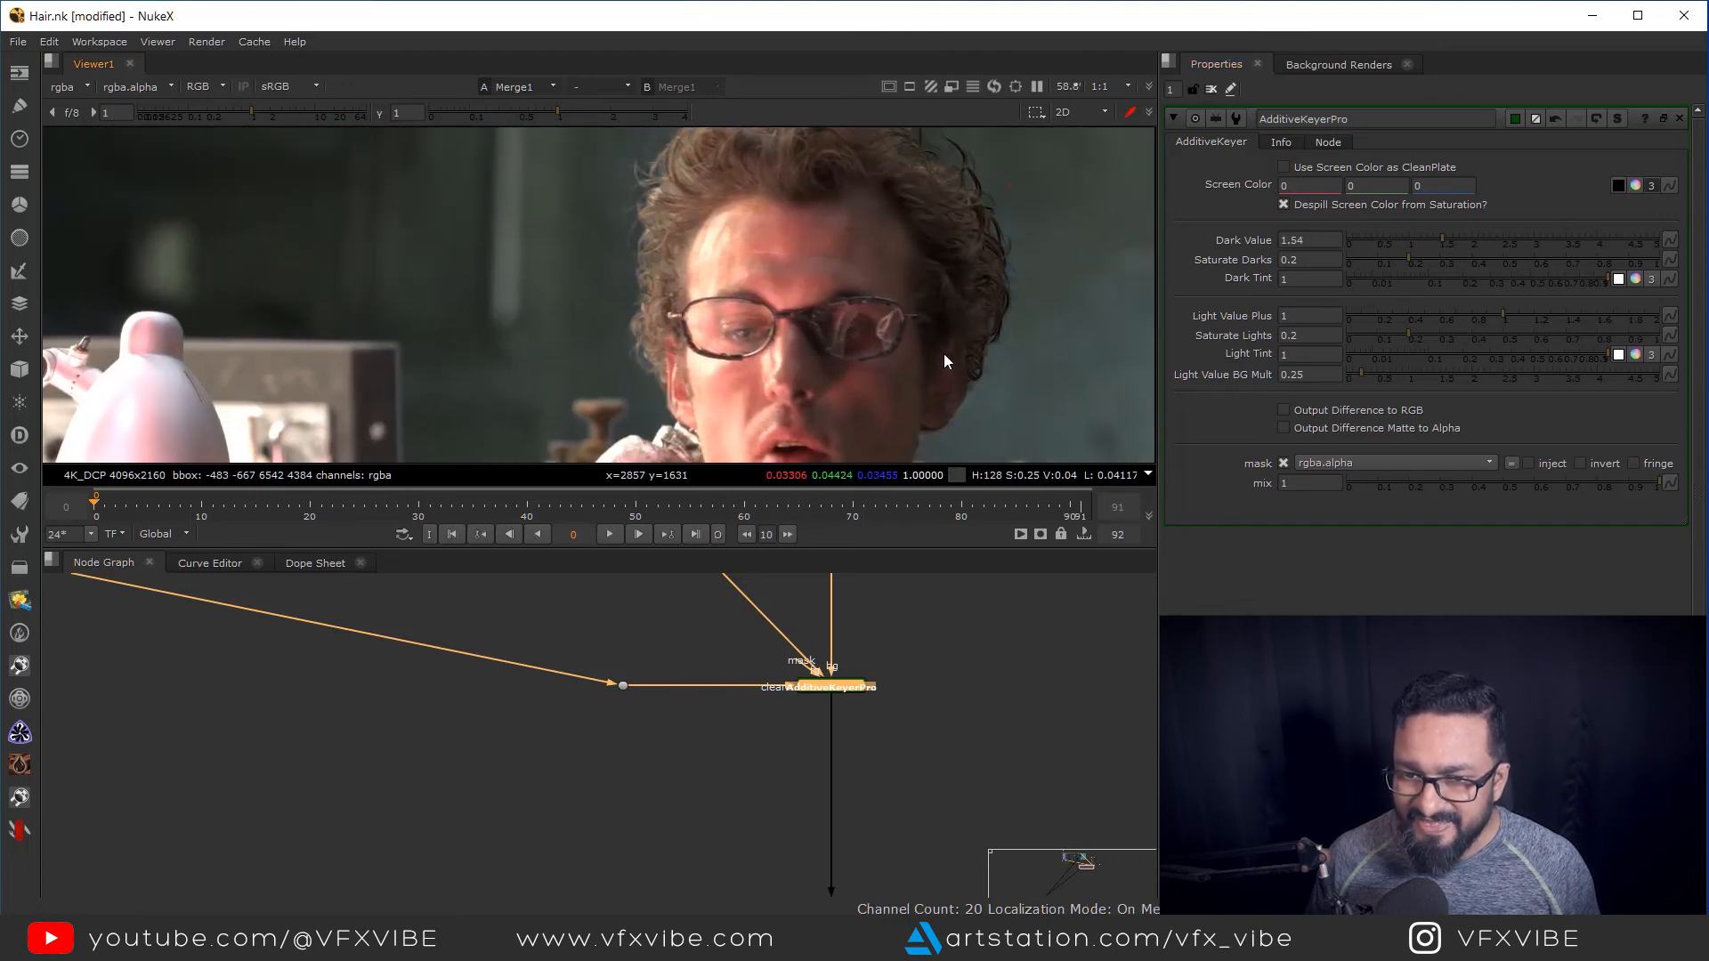
Set AdditiveKeyerPro's Dark Value to 1.4 and Saturate Darks to 0.215
{"action": "scroll", "coordinate": [963, 354], "scroll_direction": "up", "scroll_amount": 4}
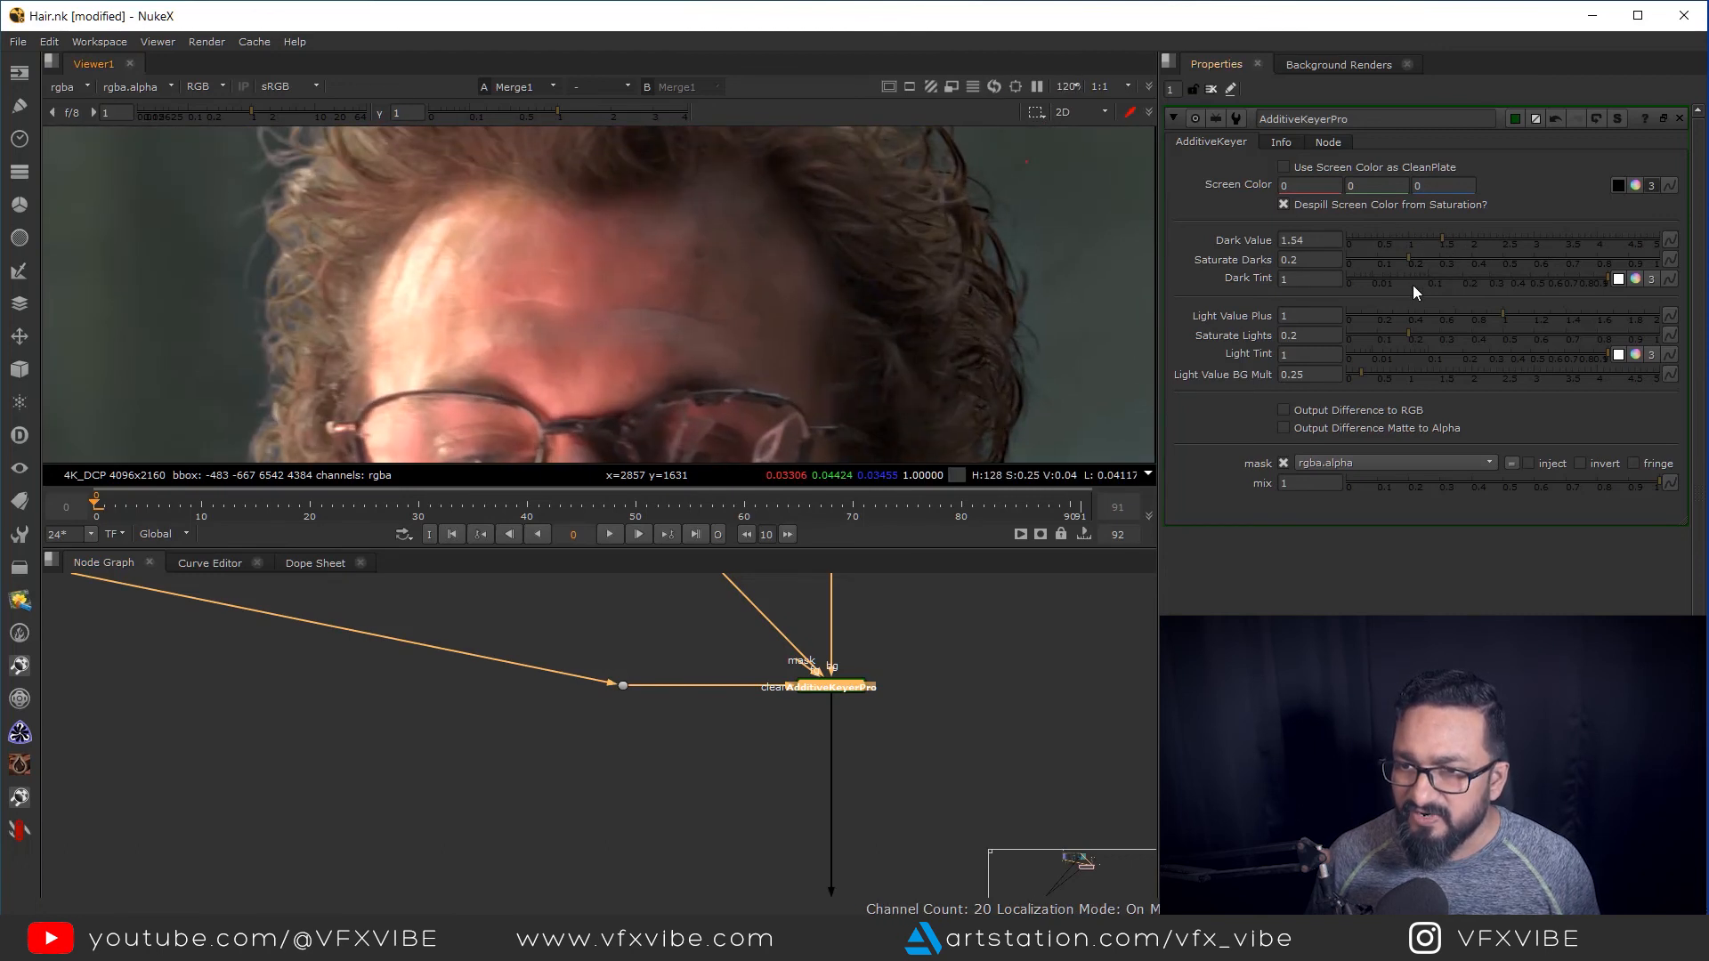
{"action": "mouse_move", "coordinate": [1411, 258]}
{"action": "left_mouse_down"}
{"action": "mouse_move", "coordinate": [1367, 264]}
{"action": "mouse_move", "coordinate": [1537, 279]}
{"action": "mouse_move", "coordinate": [1404, 273]}
{"action": "mouse_move", "coordinate": [1552, 249]}
{"action": "mouse_move", "coordinate": [1430, 251]}
{"action": "left_mouse_up"}
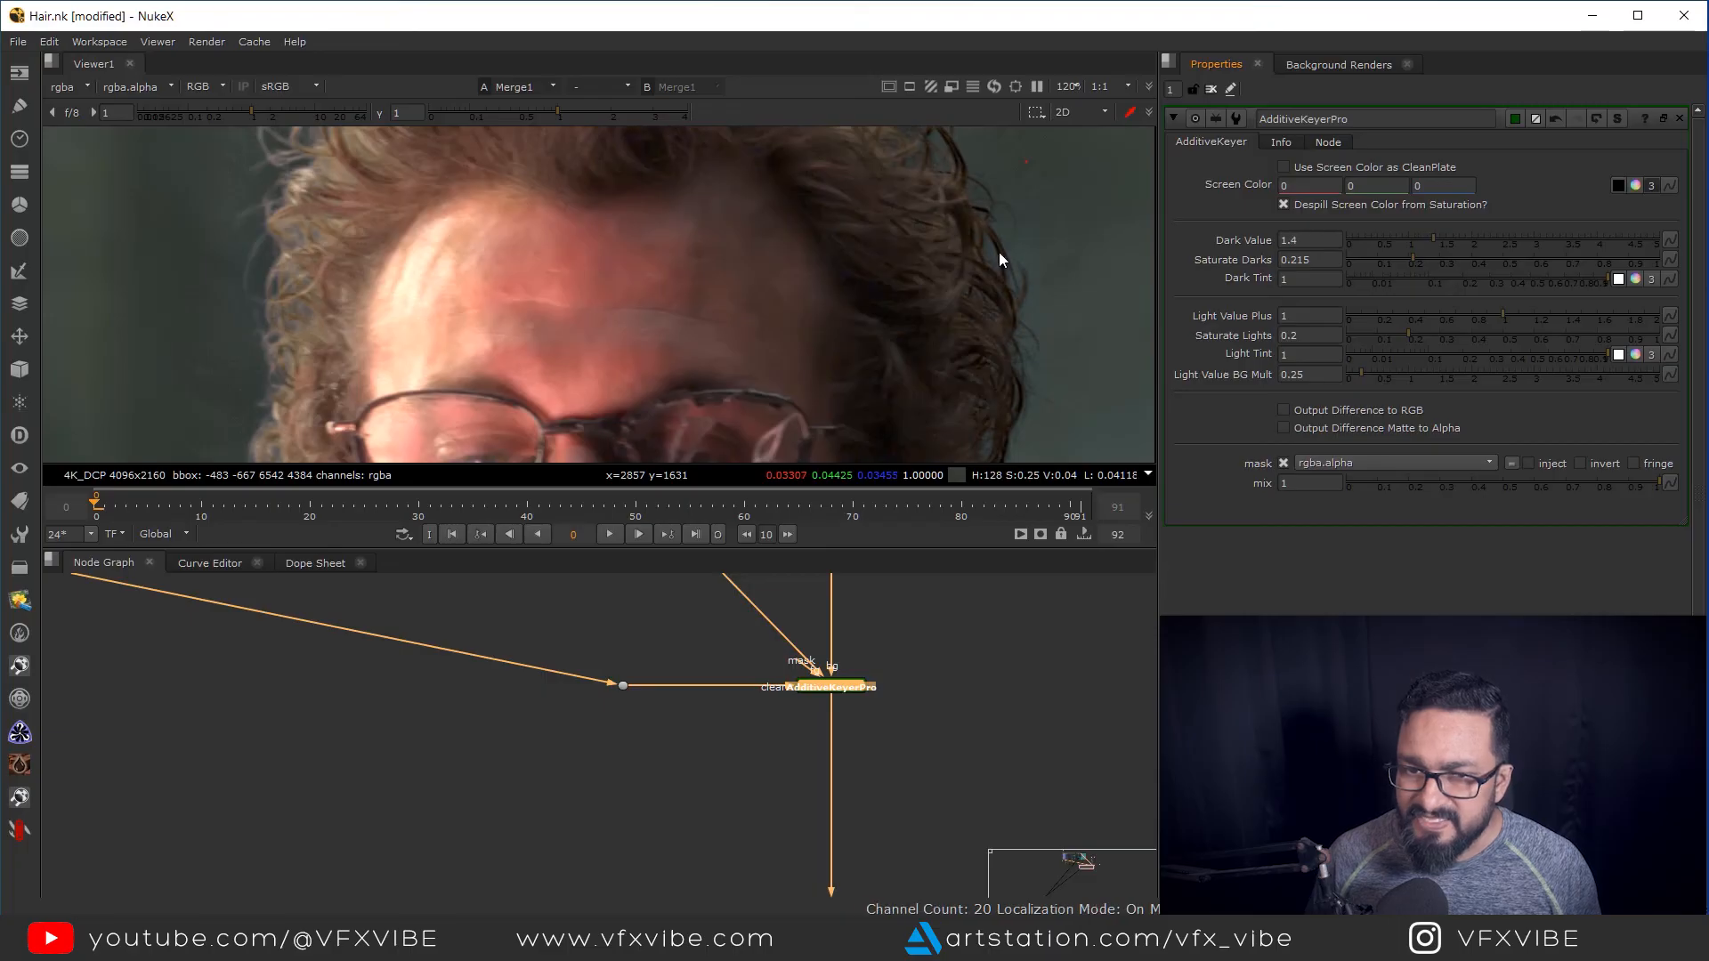
{"action": "scroll", "coordinate": [867, 374], "scroll_direction": "down", "scroll_amount": 3}
{"action": "left_click_drag", "start_coordinate": [865, 334], "coordinate": [955, 276]}
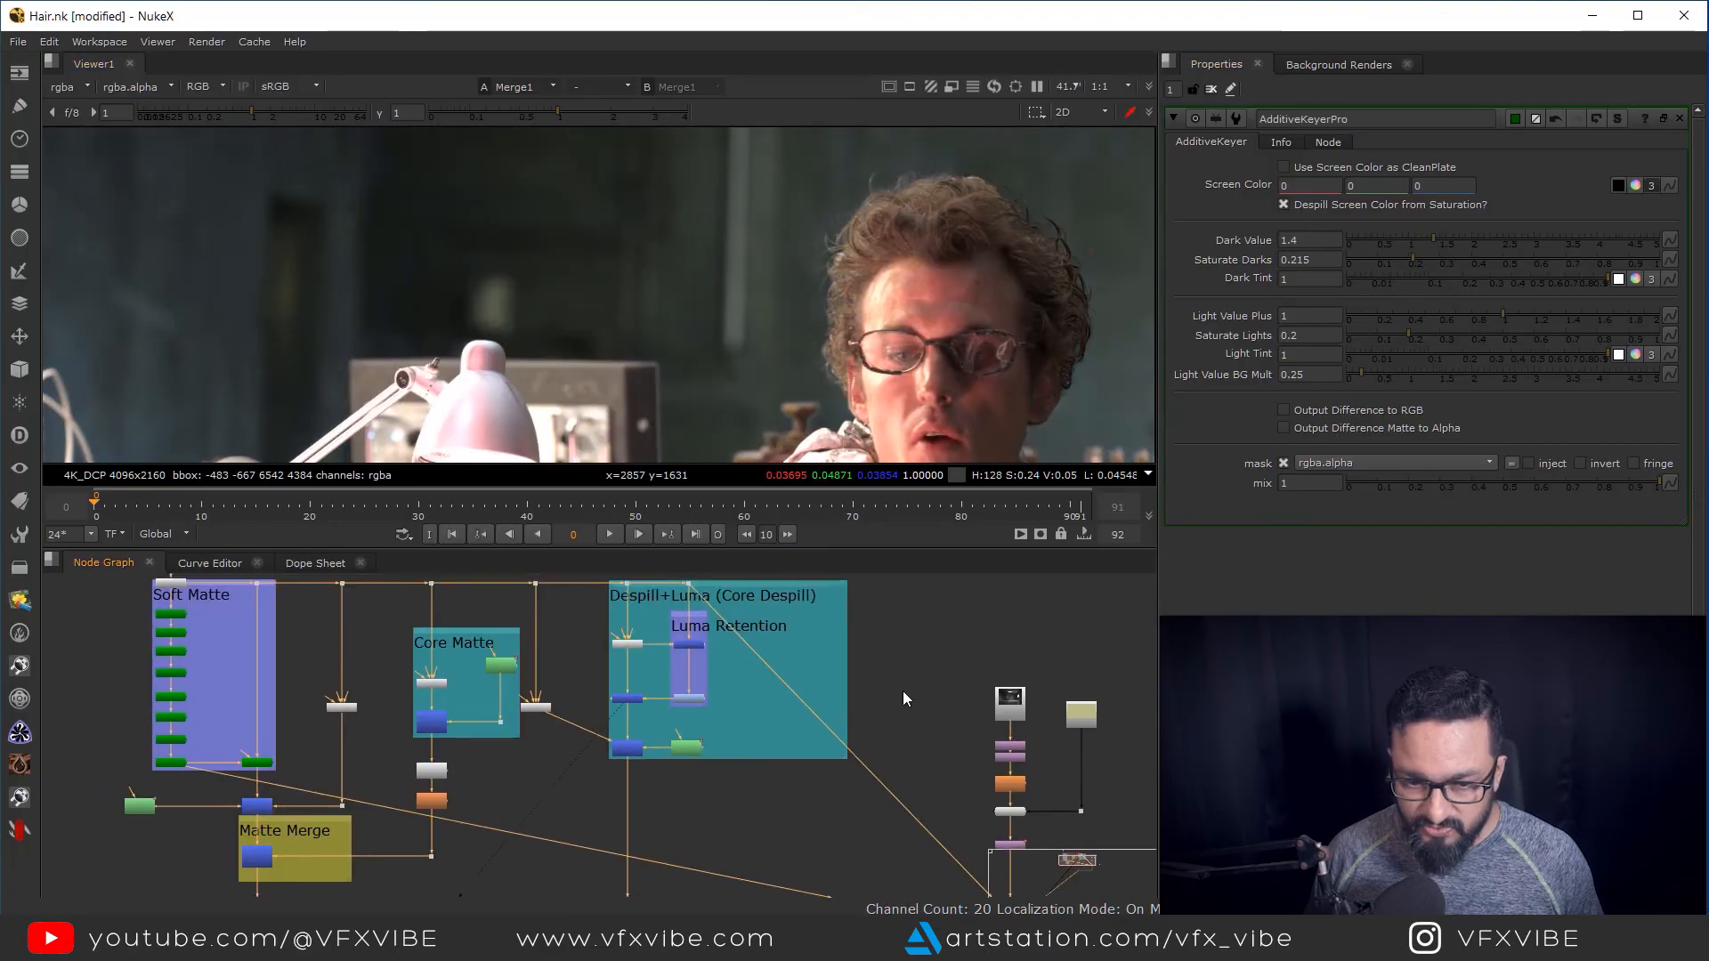
Insert a Dot on the source plate line between the Core Matte and Core Despill backdrops
{"action": "left_click_drag", "start_coordinate": [631, 728], "coordinate": [845, 792]}
{"action": "scroll", "coordinate": [847, 717], "scroll_direction": "up", "scroll_amount": 4}
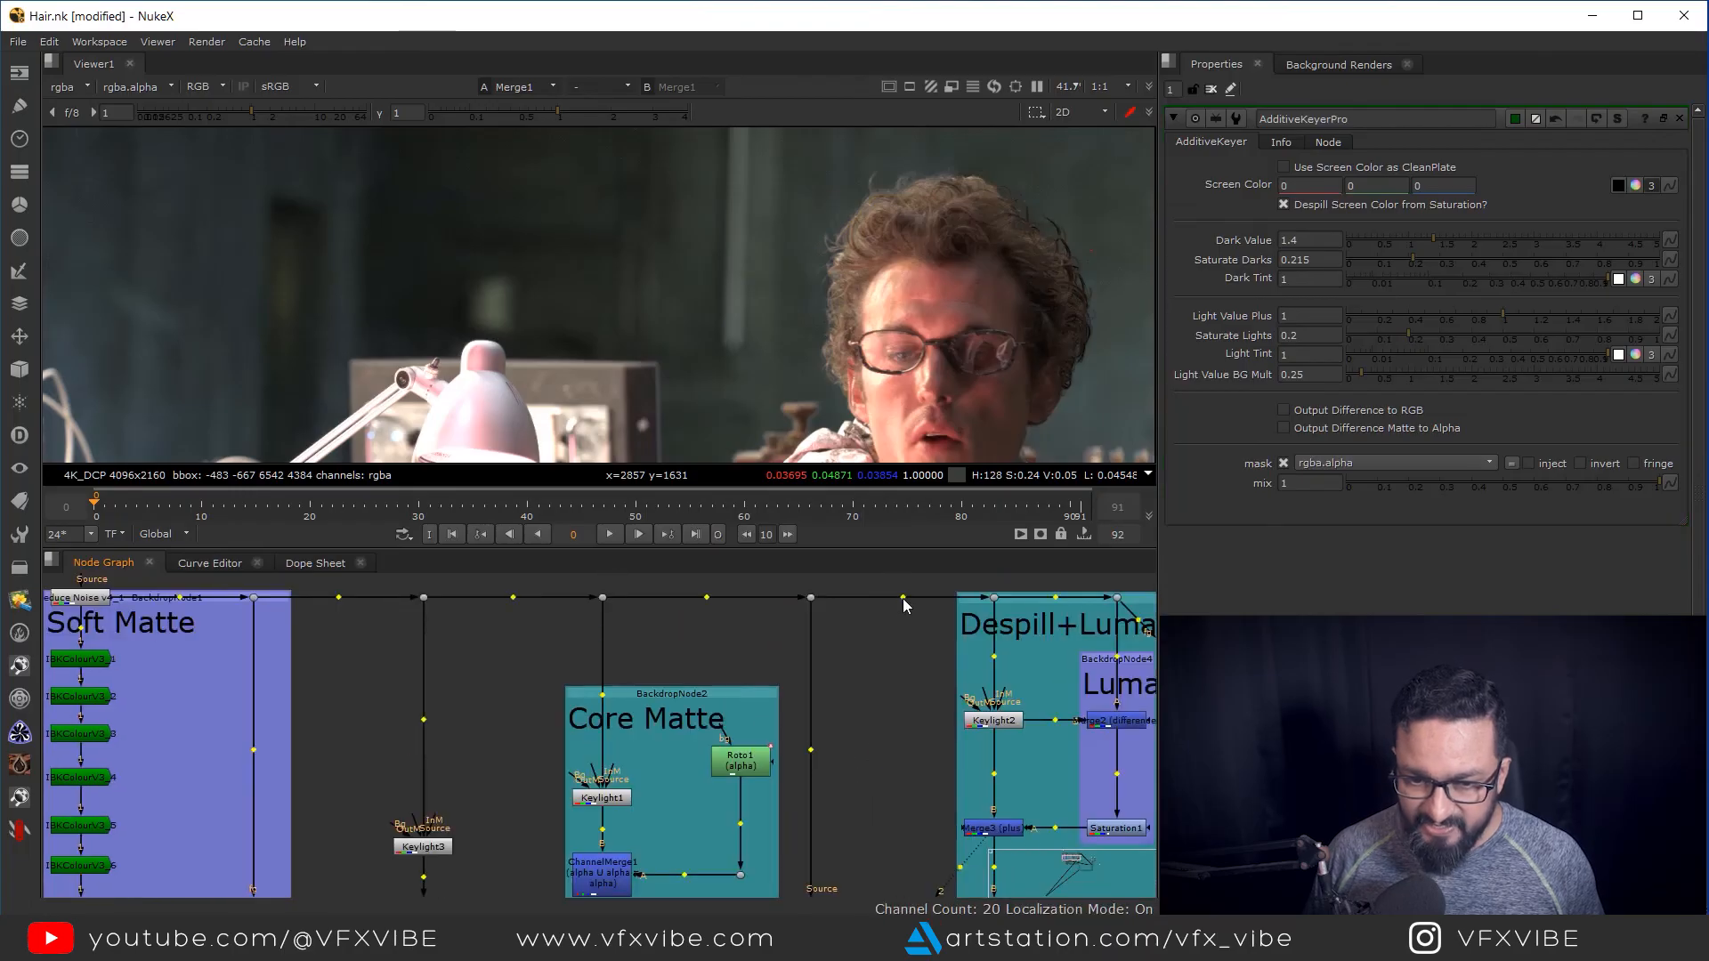
{"action": "left_click", "coordinate": [903, 599], "text": "ctrl"}
{"action": "left_click_drag", "start_coordinate": [902, 600], "coordinate": [897, 600]}
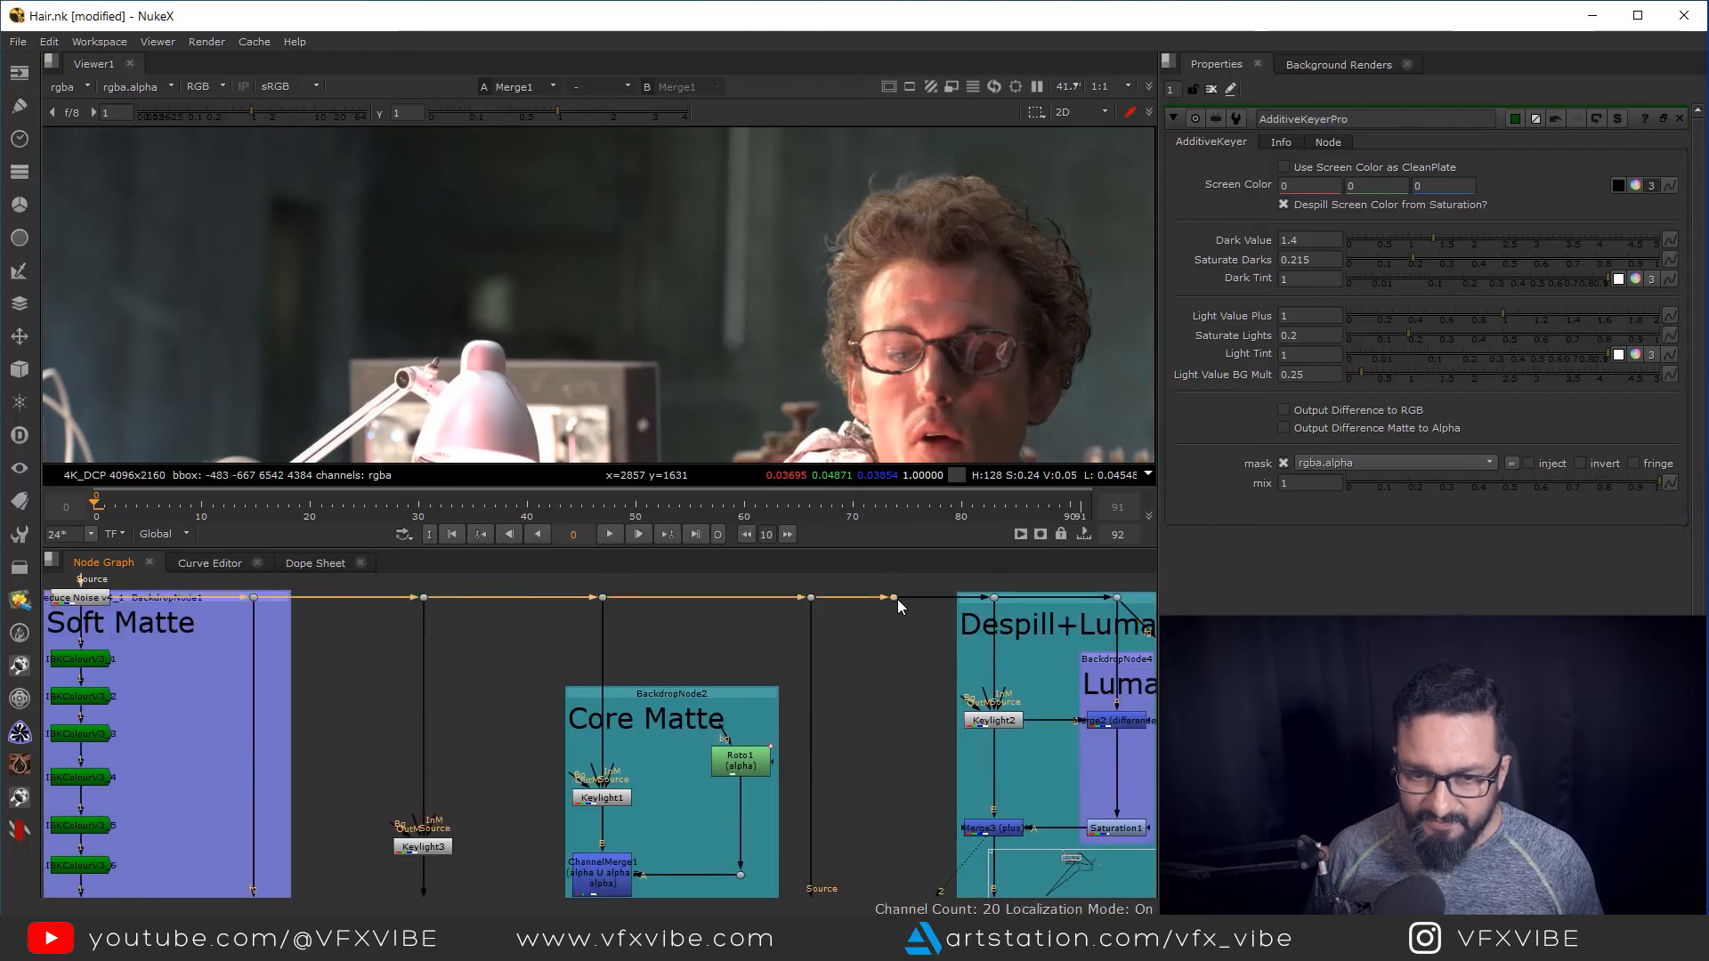
Add another Keylight node, connect its Source input to the new Dot and place it below Keylight4
{"action": "left_click", "coordinate": [875, 687]}
{"action": "key", "text": "Tab"}
{"action": "type", "text": "key"}
{"action": "left_click", "coordinate": [732, 719]}
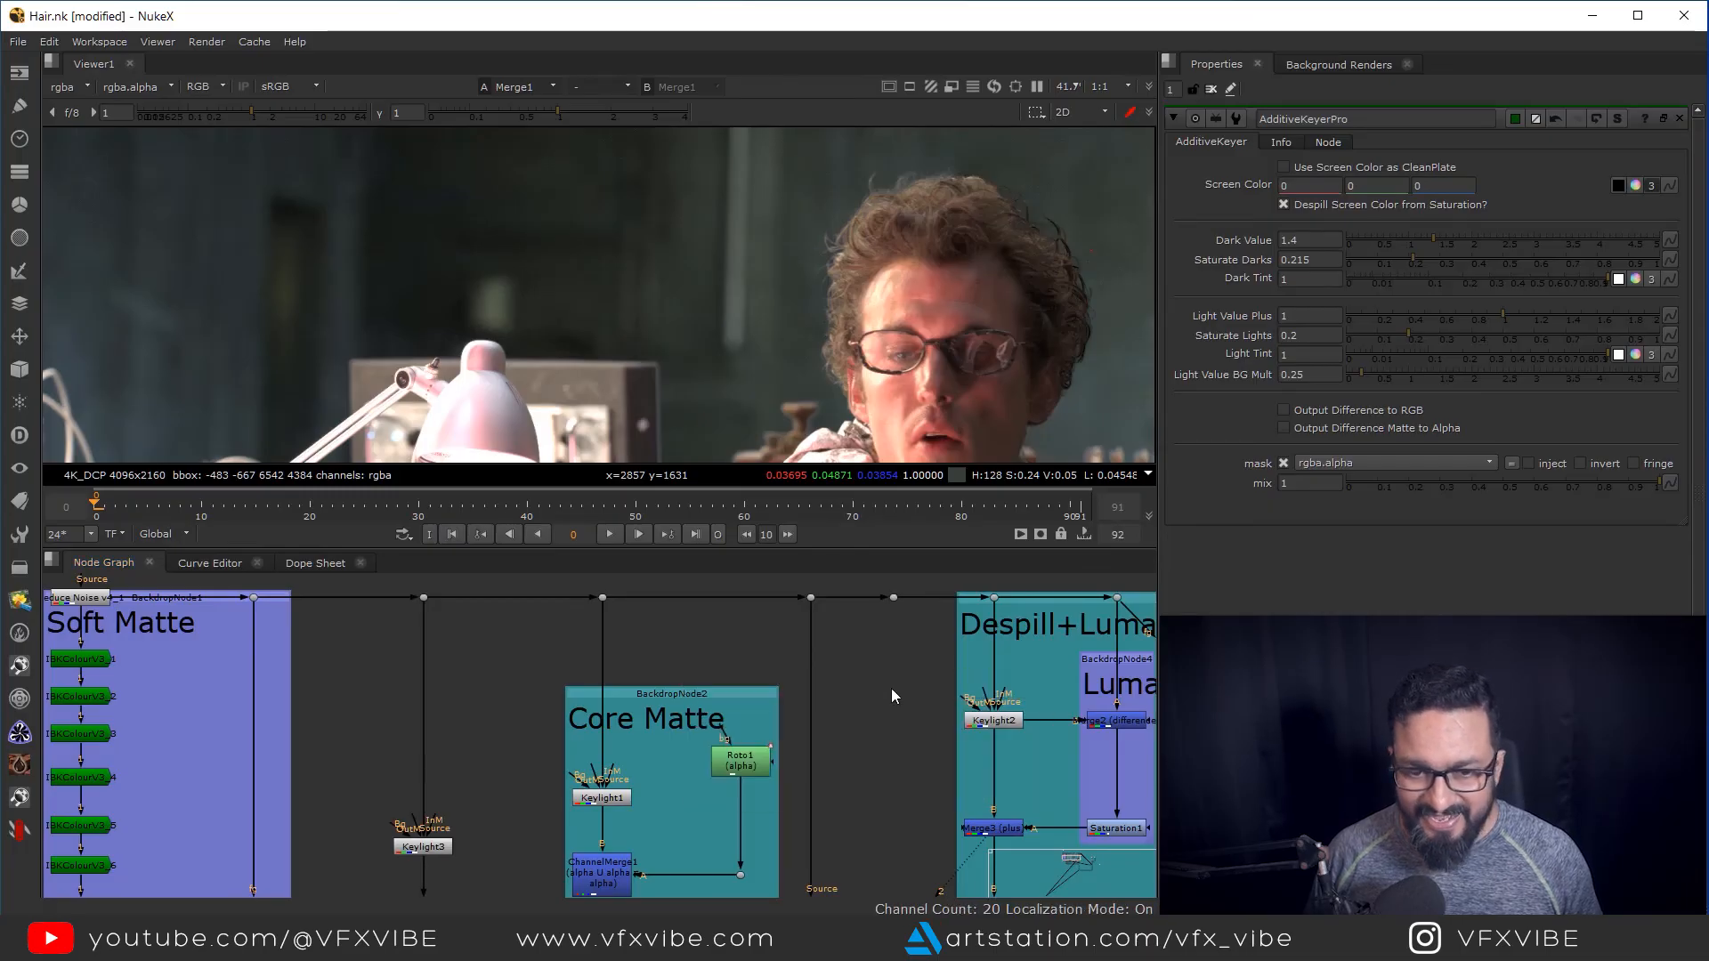
{"action": "left_click_drag", "start_coordinate": [876, 658], "coordinate": [893, 598]}
{"action": "scroll", "coordinate": [895, 696], "scroll_direction": "down", "scroll_amount": 3}
{"action": "left_click_drag", "start_coordinate": [895, 696], "coordinate": [929, 817]}
{"action": "scroll", "coordinate": [929, 817], "scroll_direction": "up", "scroll_amount": 3}
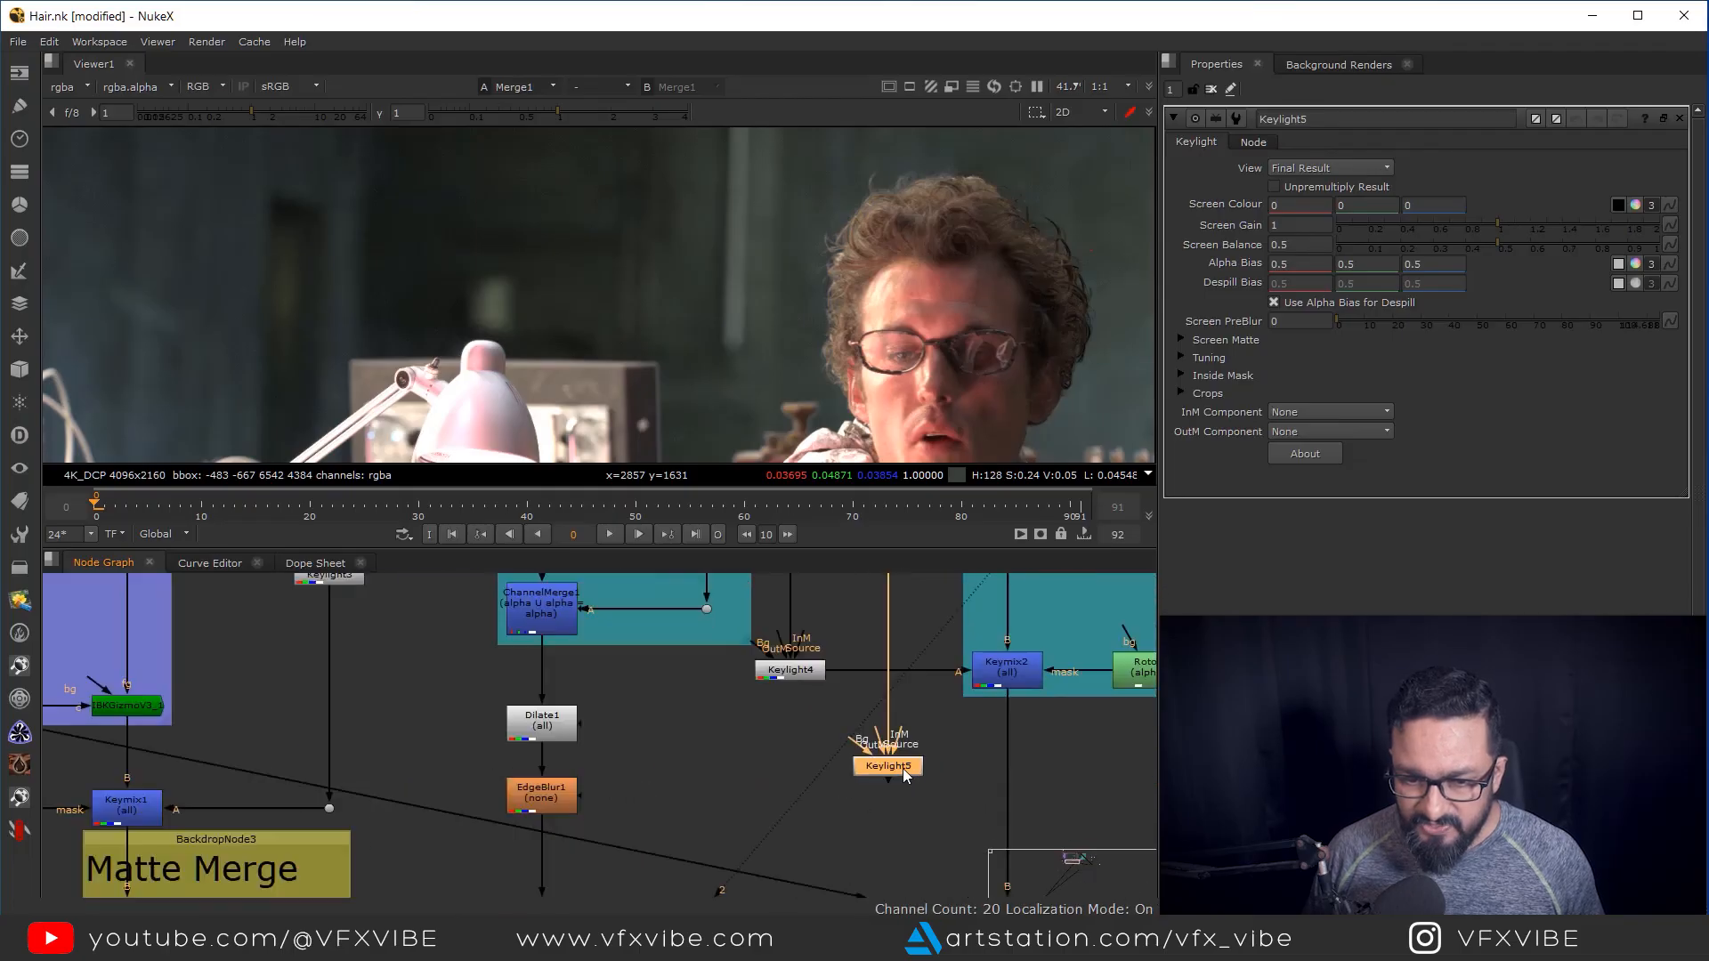
View Keylight5 and sample the green screen beside the hair's left edge as its Screen Colour
{"action": "key", "text": "1"}
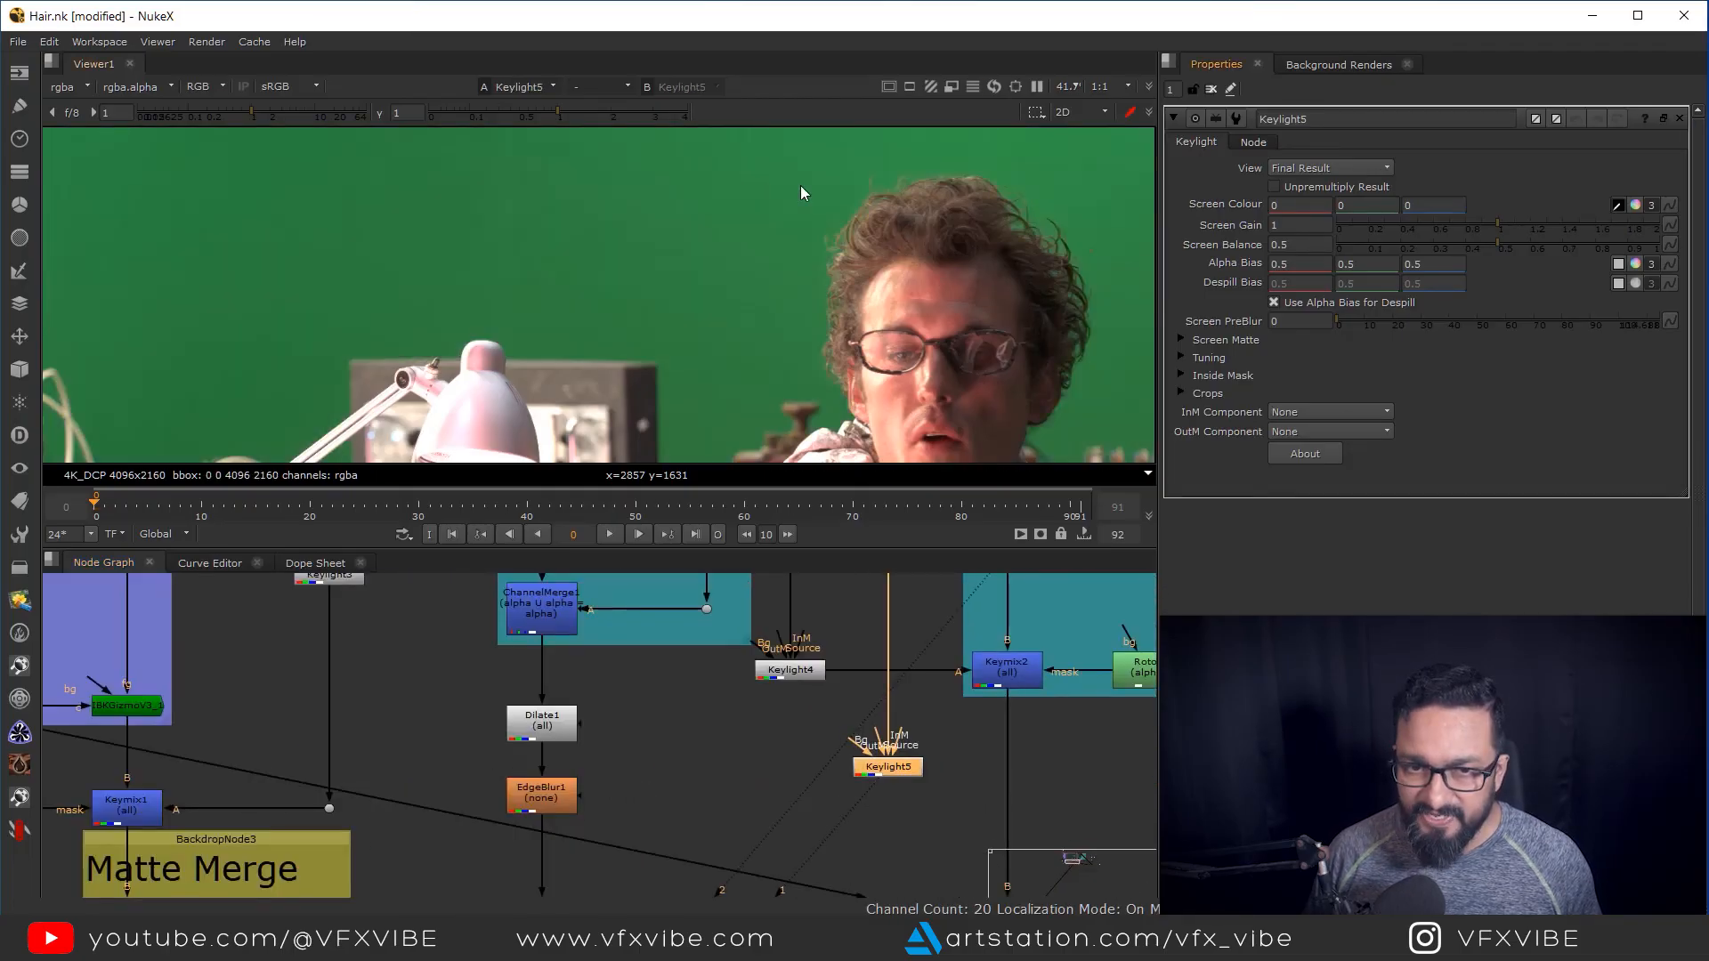
{"action": "scroll", "coordinate": [801, 191], "scroll_direction": "up", "scroll_amount": 3}
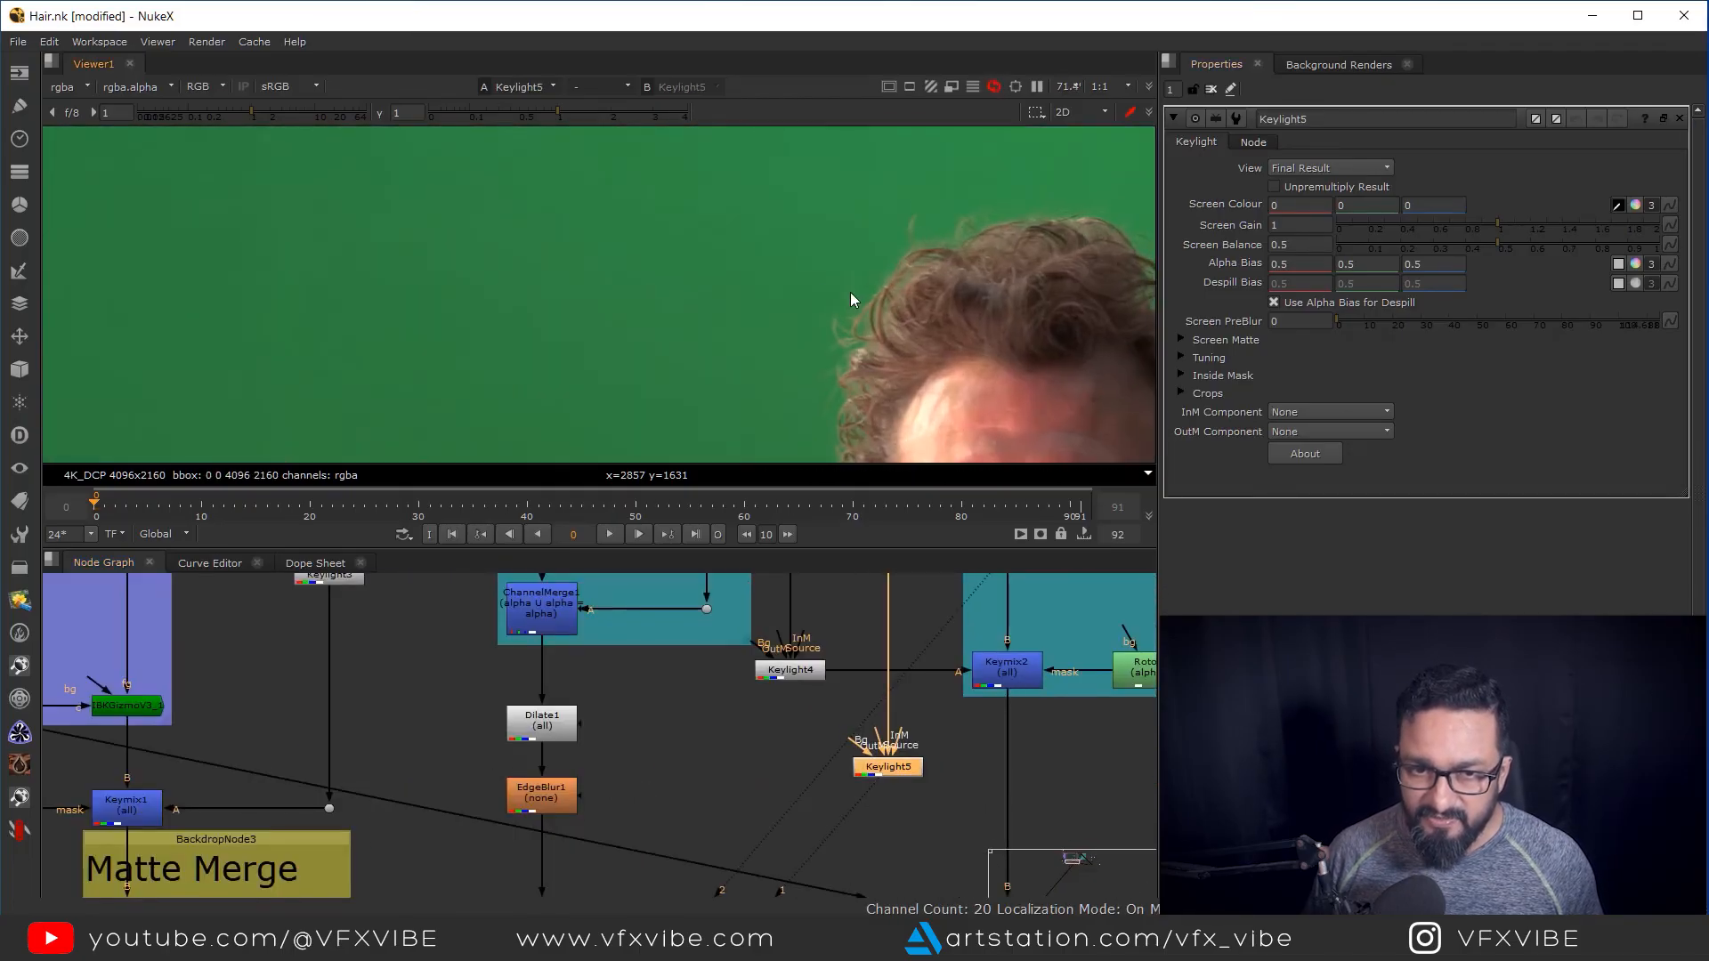
{"action": "left_click", "coordinate": [812, 324], "text": "ctrl"}
Insert a Keymix node below Keymix2 in the Core Despill branch and connect its A input to Keylight5
{"action": "left_click_drag", "start_coordinate": [917, 716], "coordinate": [875, 628]}
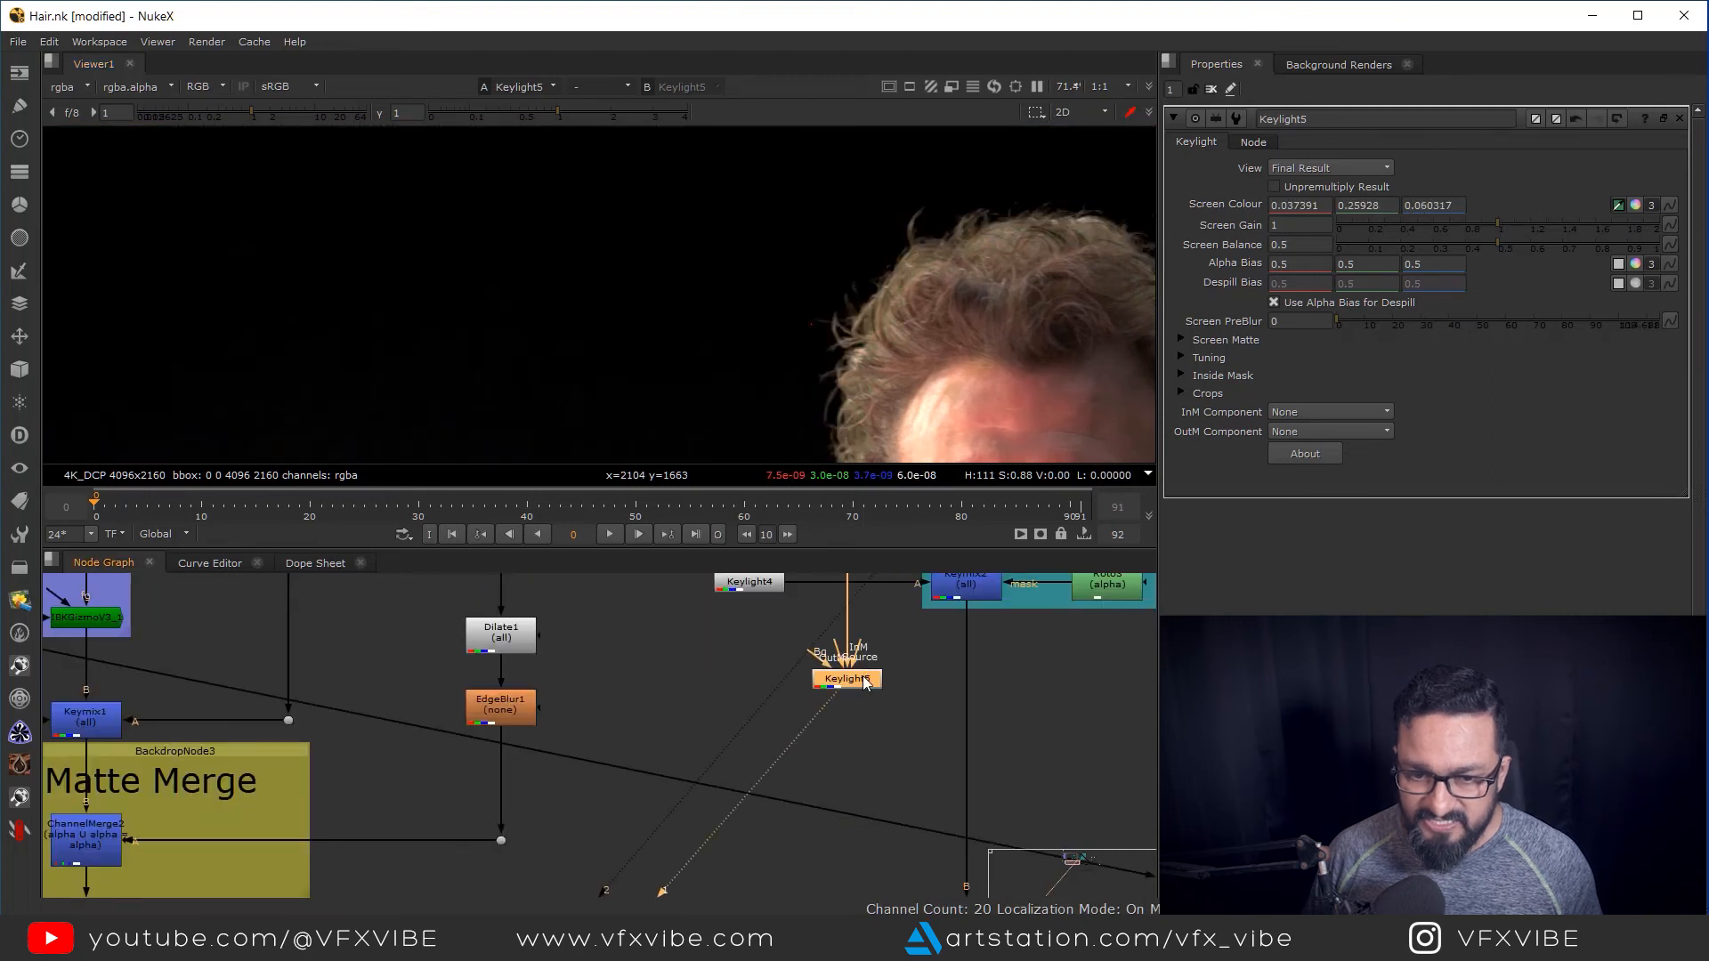
{"action": "scroll", "coordinate": [985, 697], "scroll_direction": "down", "scroll_amount": 3}
{"action": "key", "text": "Tab"}
{"action": "type", "text": "keym"}
{"action": "key", "text": "Return"}
{"action": "left_click_drag", "start_coordinate": [1002, 692], "coordinate": [815, 696]}
{"action": "left_click", "coordinate": [815, 669]}
{"action": "scroll", "coordinate": [949, 677], "scroll_direction": "down", "scroll_amount": 2}
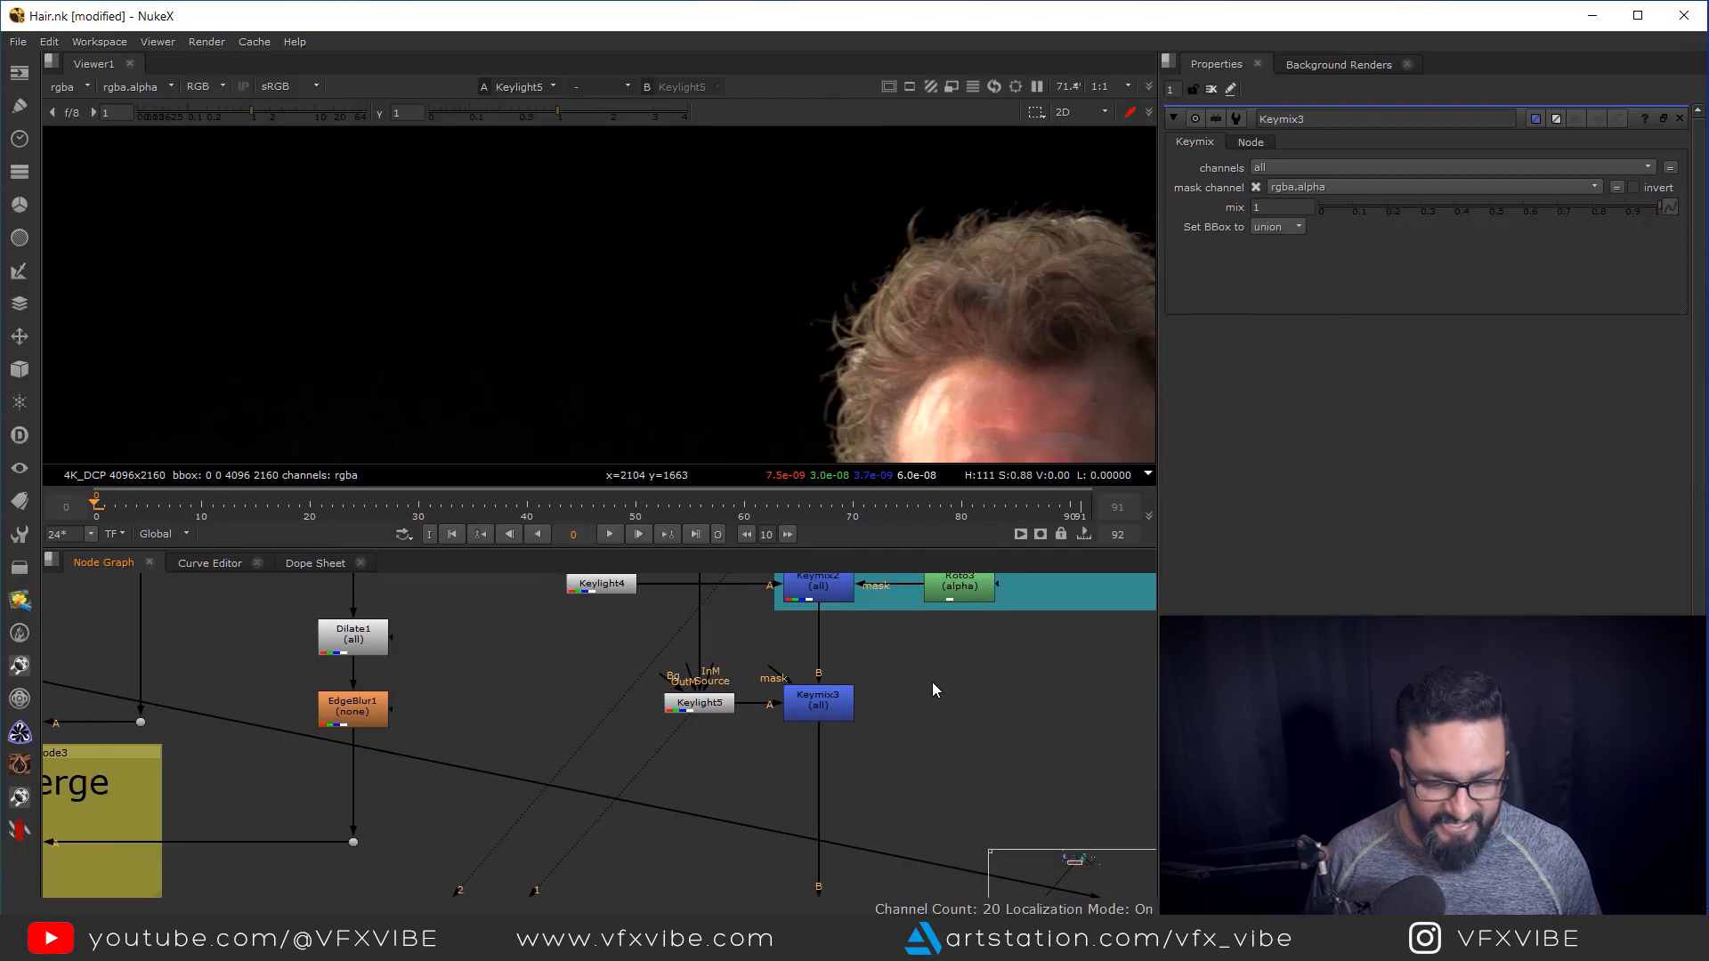
Add a Roto node beside Keymix3 and draw a closed Bezier around the left side of the man's hair
{"action": "key", "text": "o"}
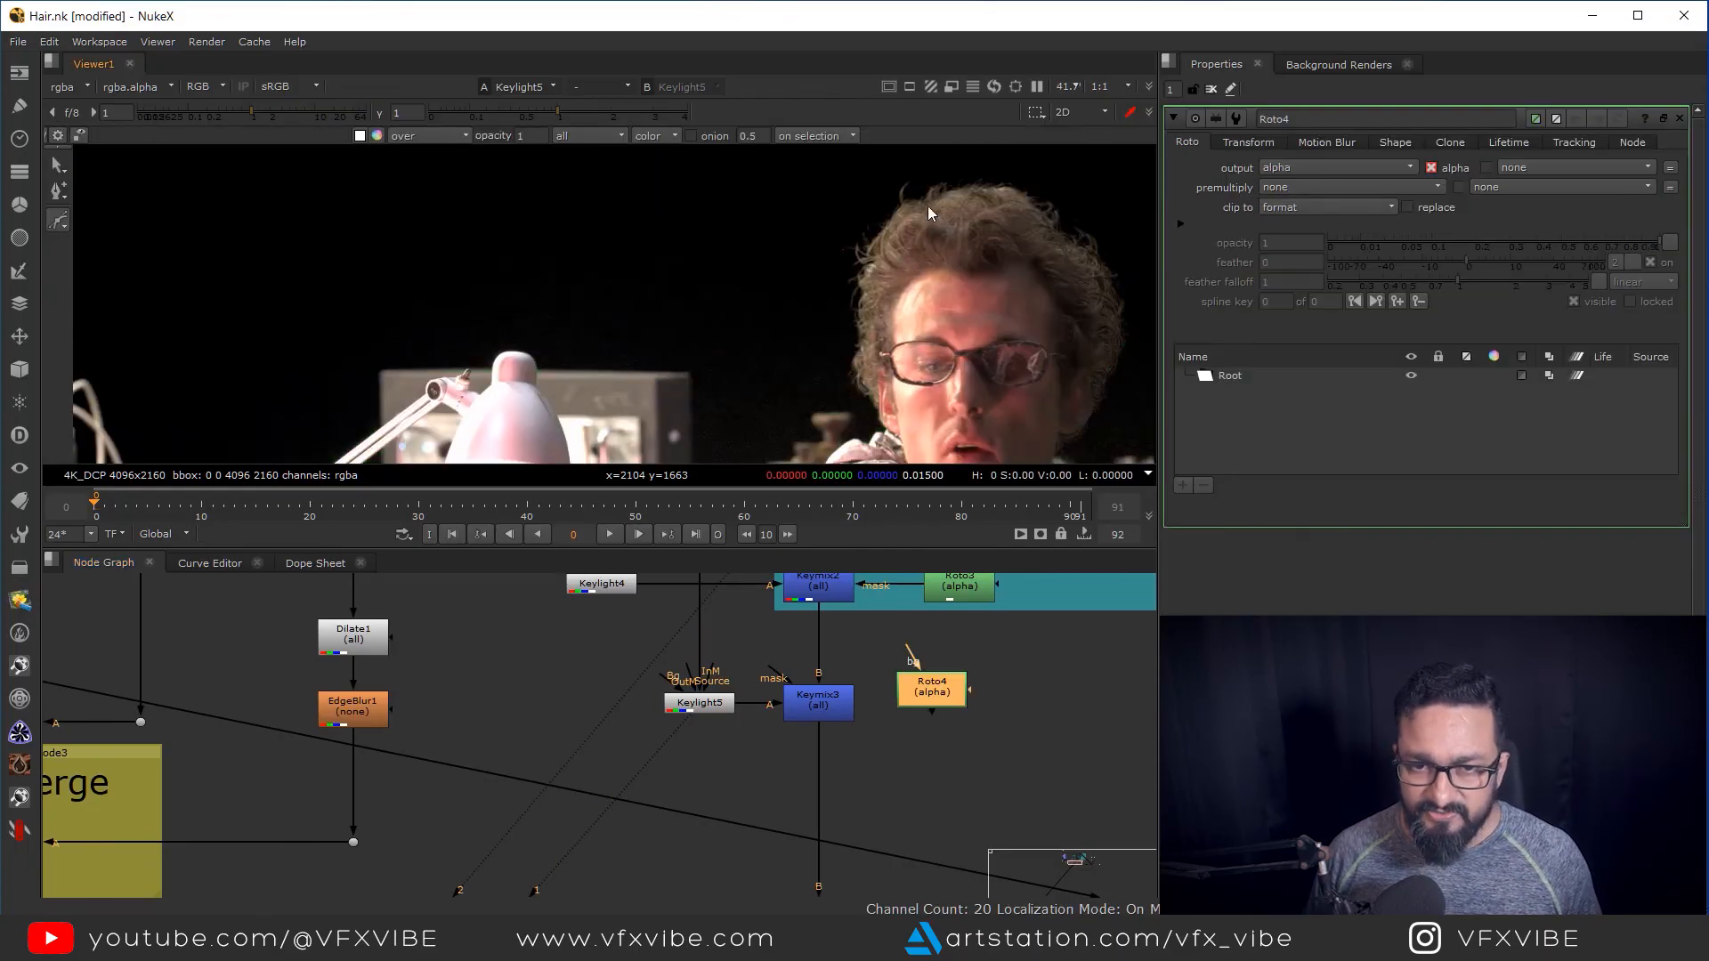
{"action": "left_click", "coordinate": [940, 174]}
{"action": "left_click", "coordinate": [917, 302]}
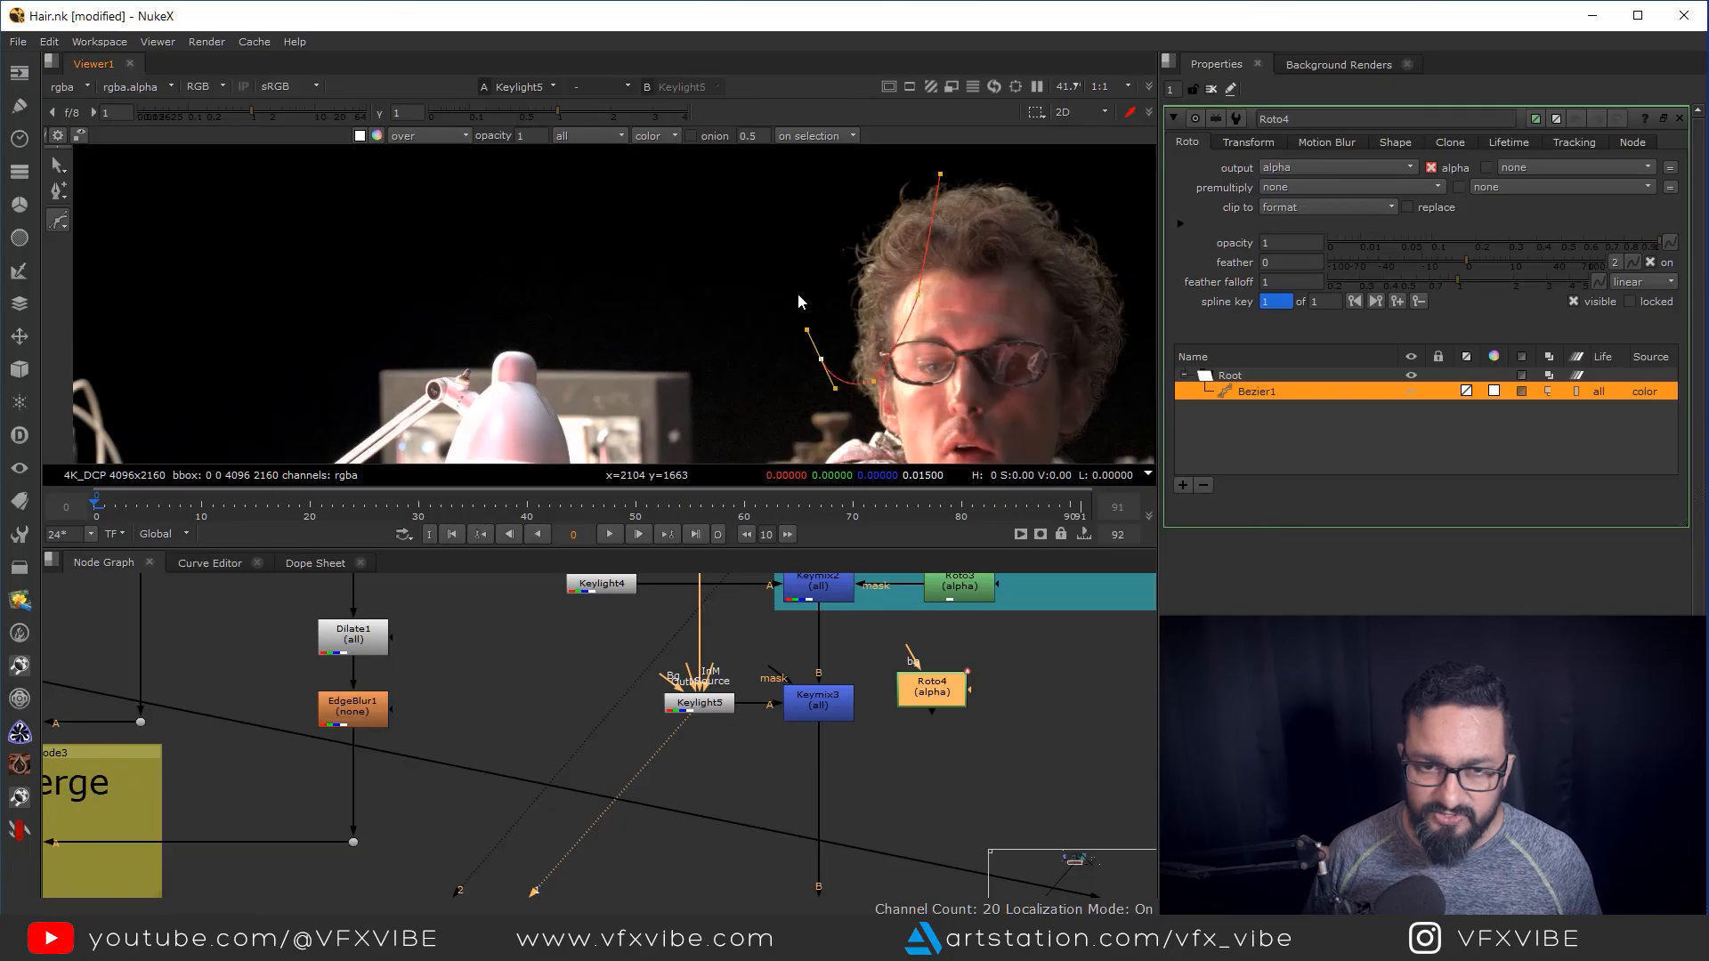
{"action": "left_click_drag", "start_coordinate": [898, 153], "coordinate": [857, 242]}
{"action": "left_click", "coordinate": [898, 264]}
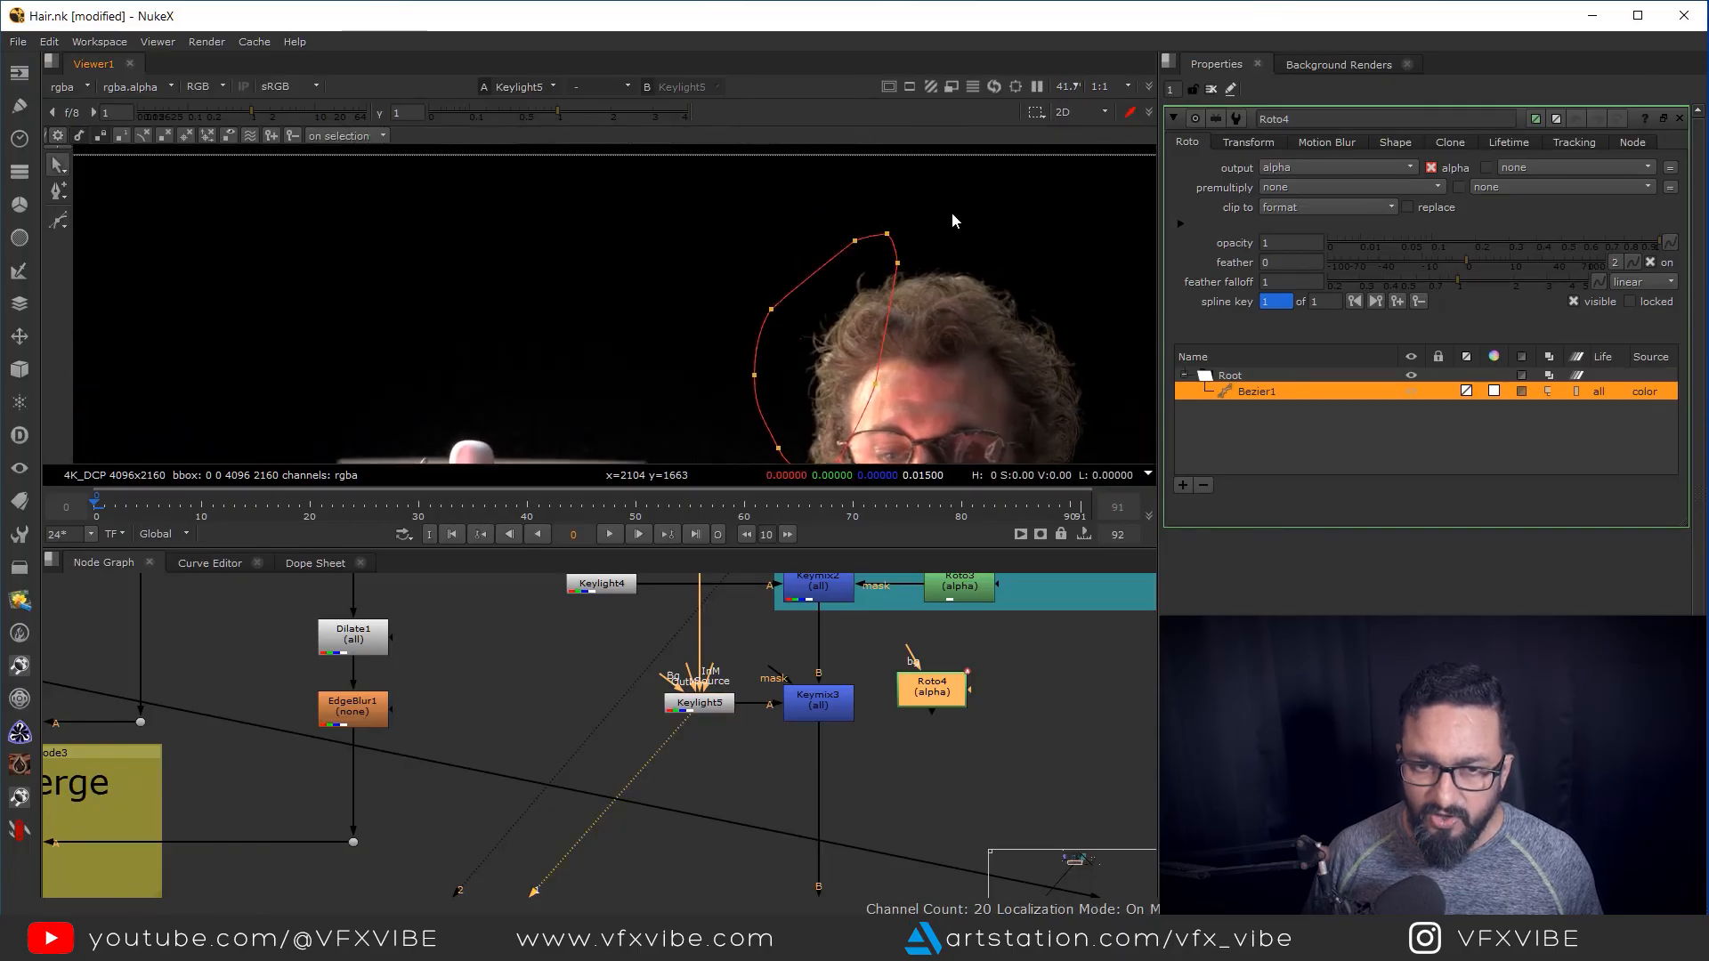
Feather the whole Roto4 Bezier outward around the hair's left side
{"action": "left_click_drag", "start_coordinate": [891, 388], "coordinate": [907, 317]}
{"action": "key", "text": "e"}
{"action": "key", "text": "e"}
{"action": "key", "text": "e"}
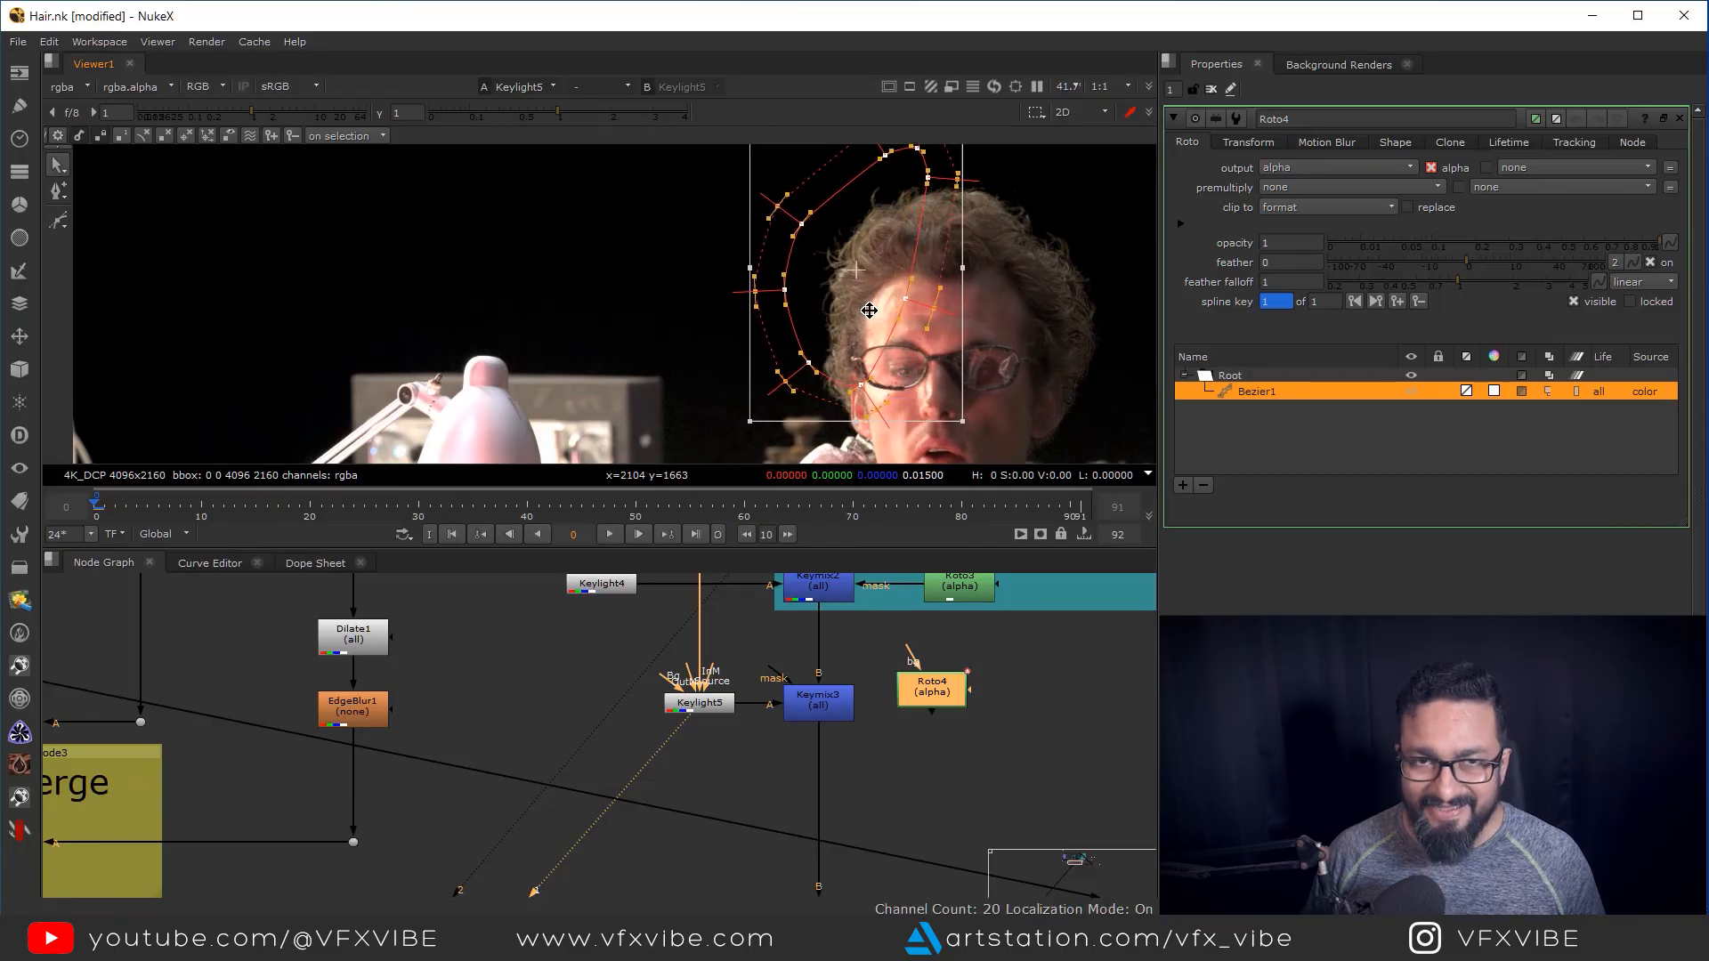
View the final composite at Merge1 without the roto overlay and inspect the hair's left edge in the enlarged viewer
{"action": "scroll", "coordinate": [919, 804], "scroll_direction": "down", "scroll_amount": 4}
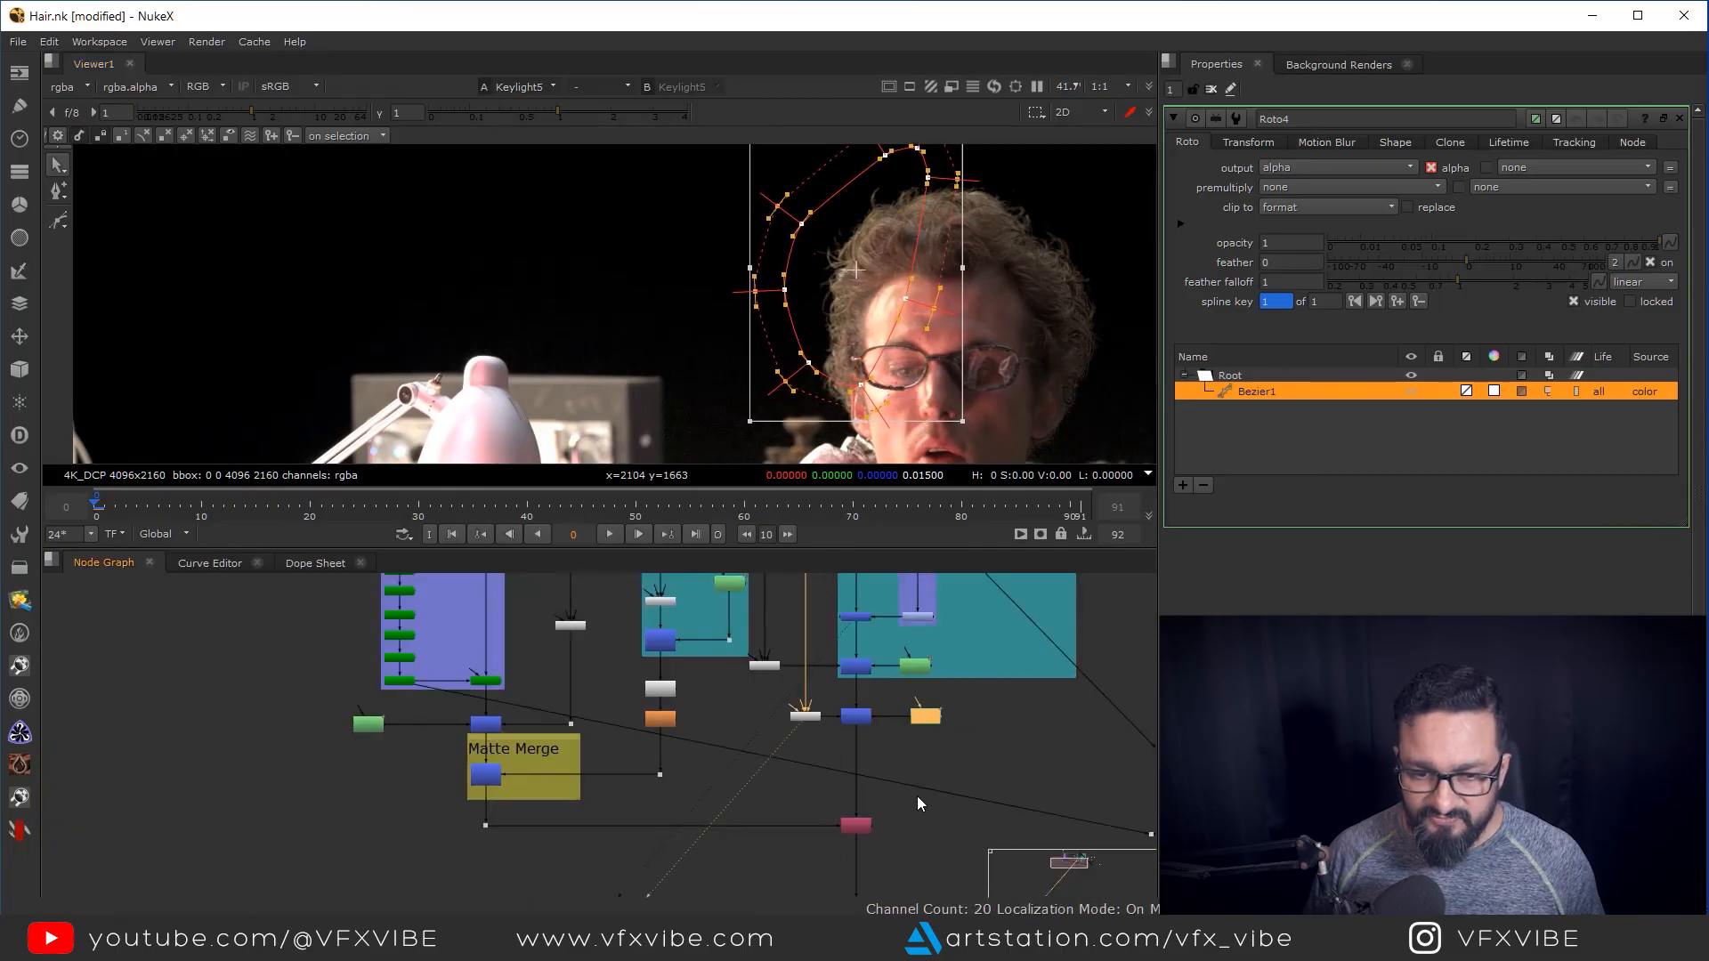
{"action": "left_click_drag", "start_coordinate": [919, 804], "coordinate": [802, 558]}
{"action": "left_click", "coordinate": [738, 744]}
{"action": "key", "text": "1"}
{"action": "left_click", "coordinate": [682, 778]}
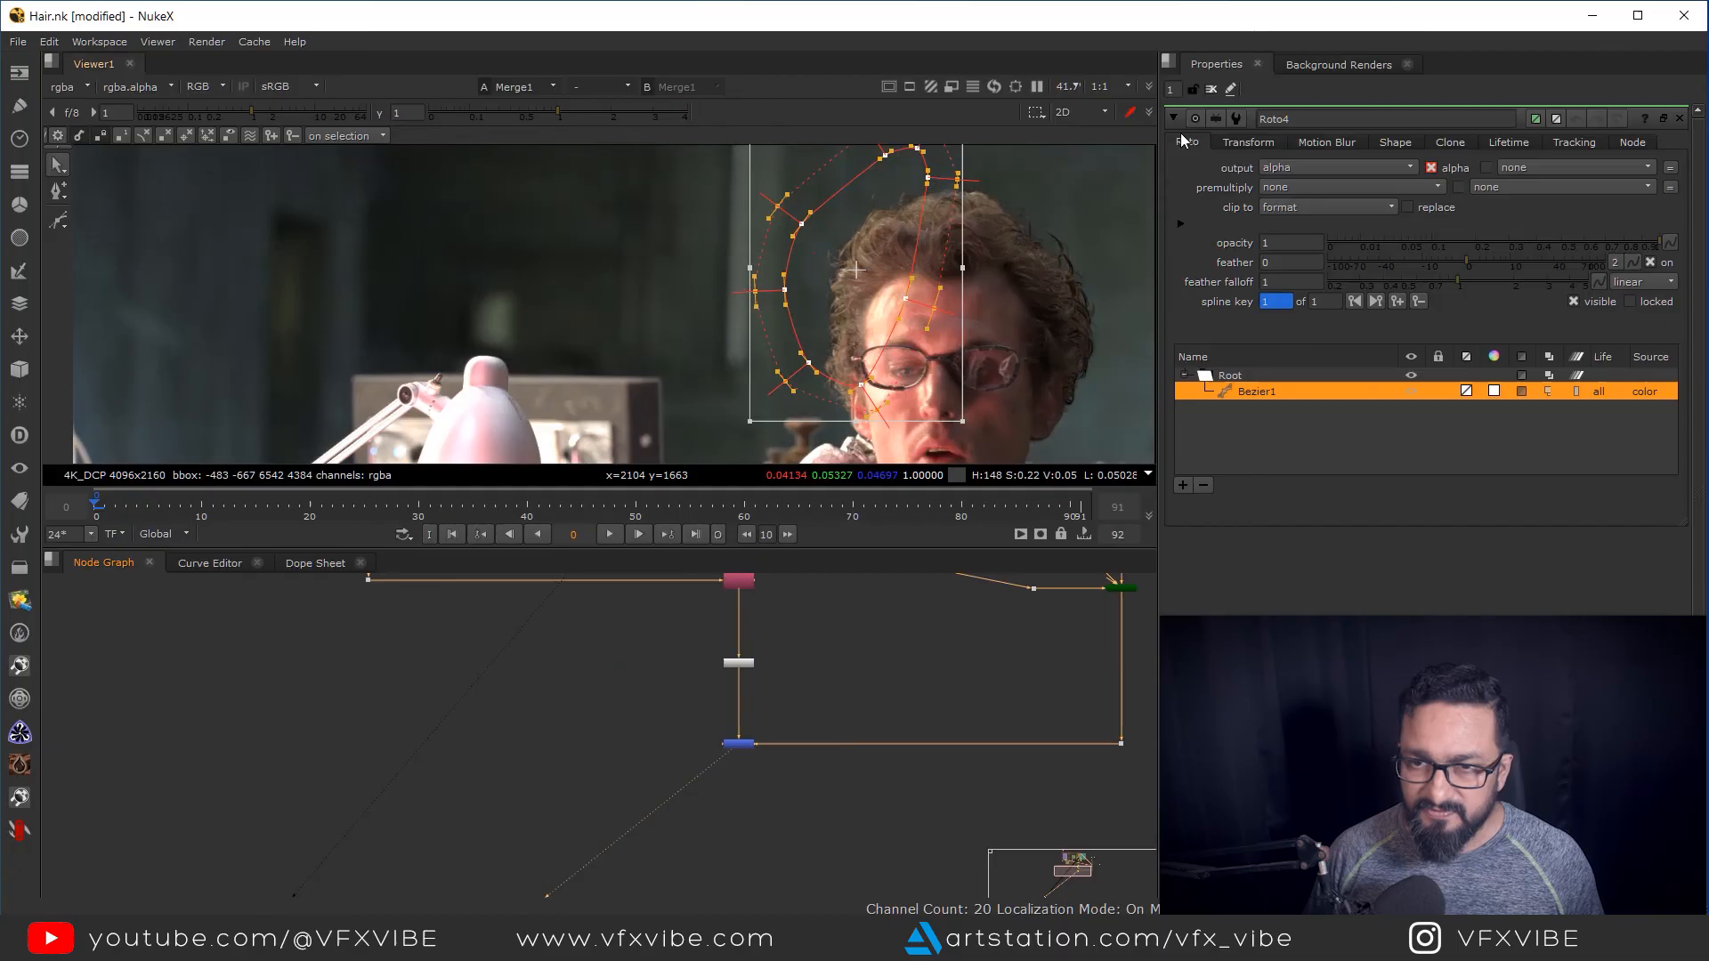
{"action": "left_click", "coordinate": [1212, 90]}
{"action": "scroll", "coordinate": [809, 388], "scroll_direction": "up", "scroll_amount": 3}
{"action": "key", "text": "space"}
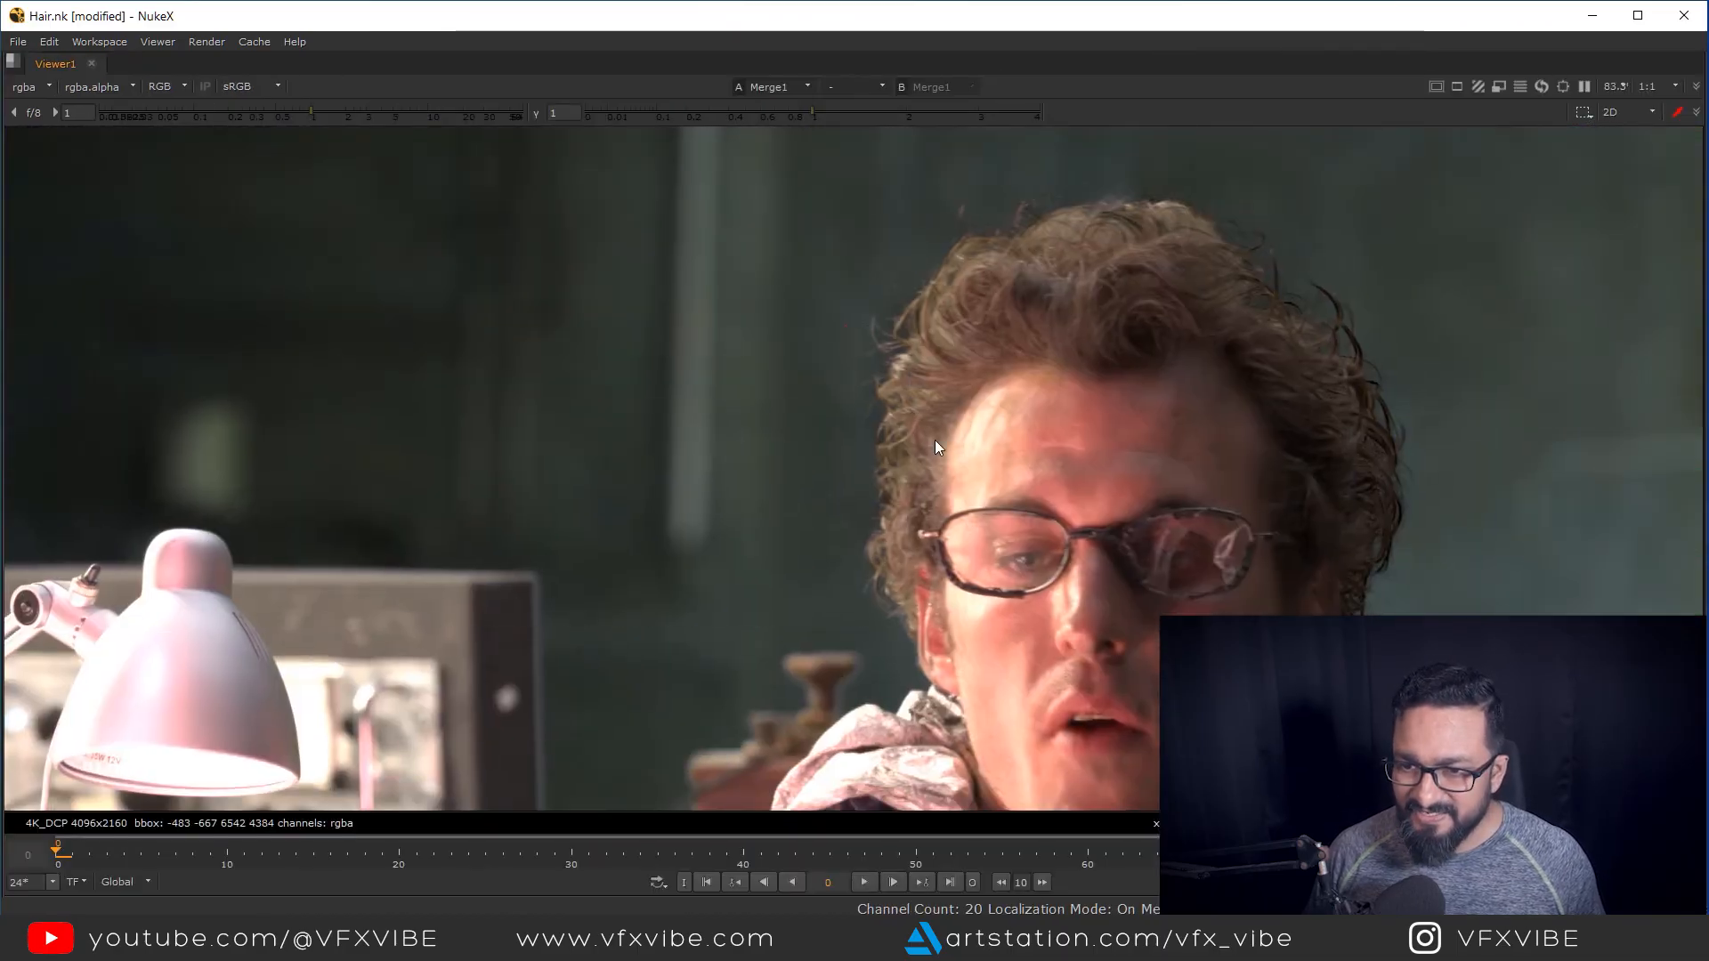
{"action": "key", "text": "space"}
Reopen AdditiveKeyerPro's settings and raise Light Value Plus to 1.47, checking the hair's left edge
{"action": "left_click_drag", "start_coordinate": [1100, 608], "coordinate": [904, 782]}
{"action": "scroll", "coordinate": [904, 781], "scroll_direction": "up", "scroll_amount": 4}
{"action": "left_click", "coordinate": [947, 735]}
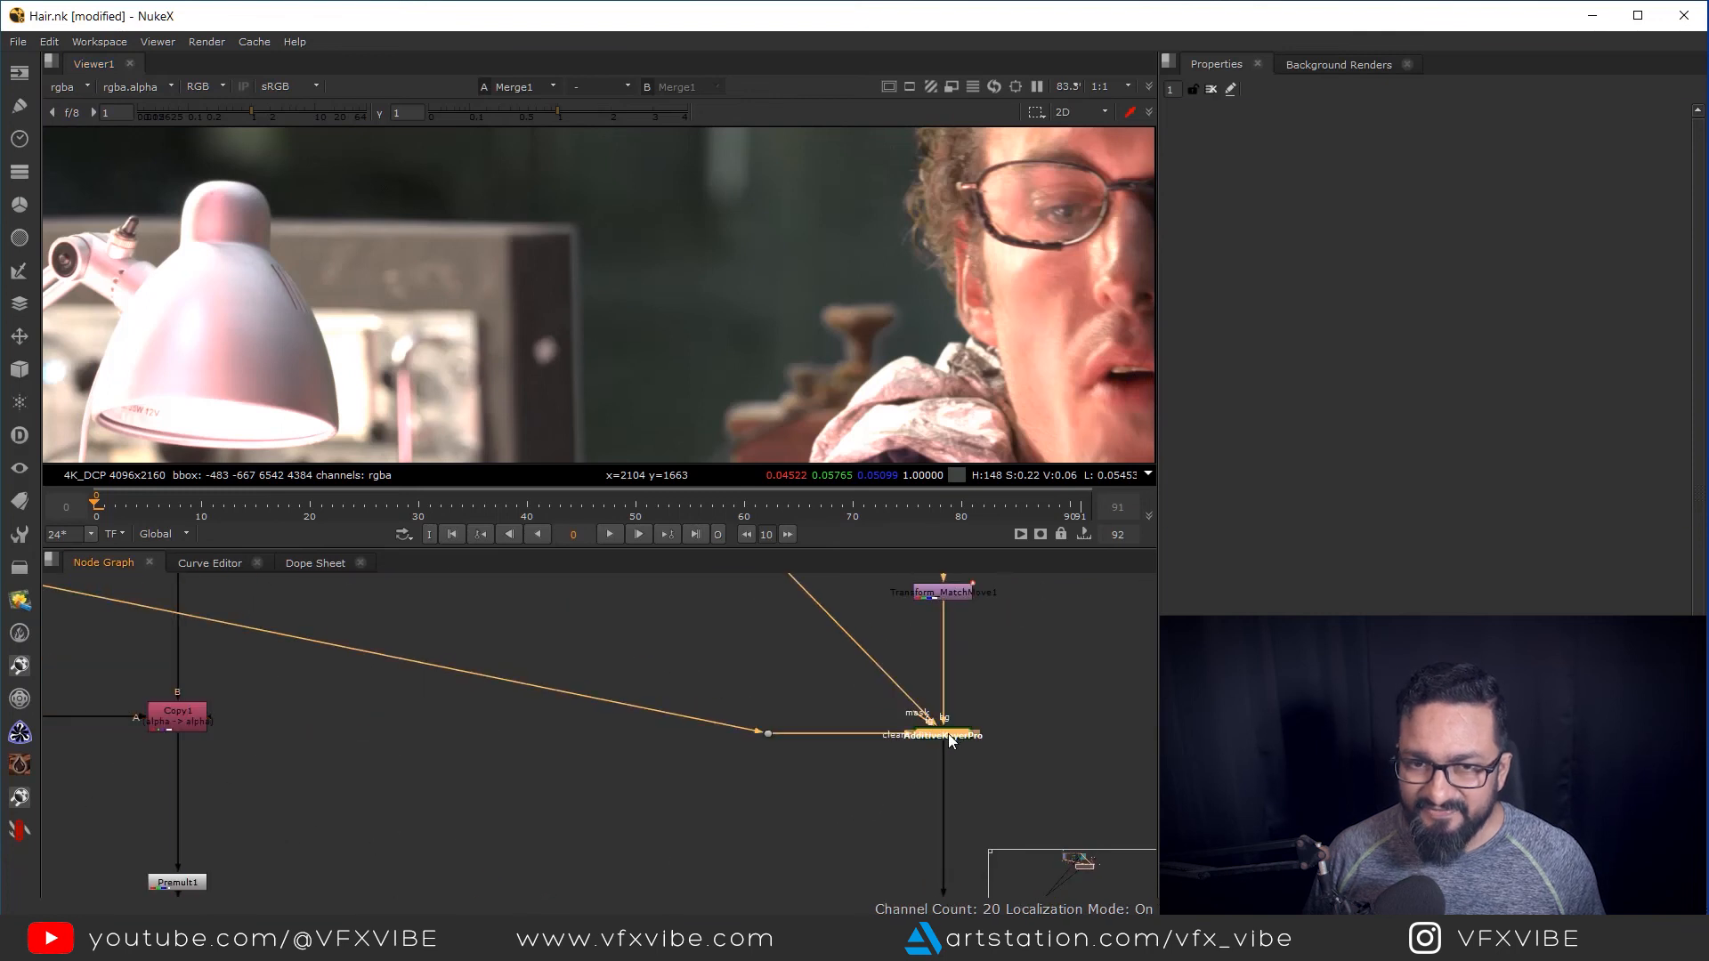
{"action": "double_click", "coordinate": [948, 733]}
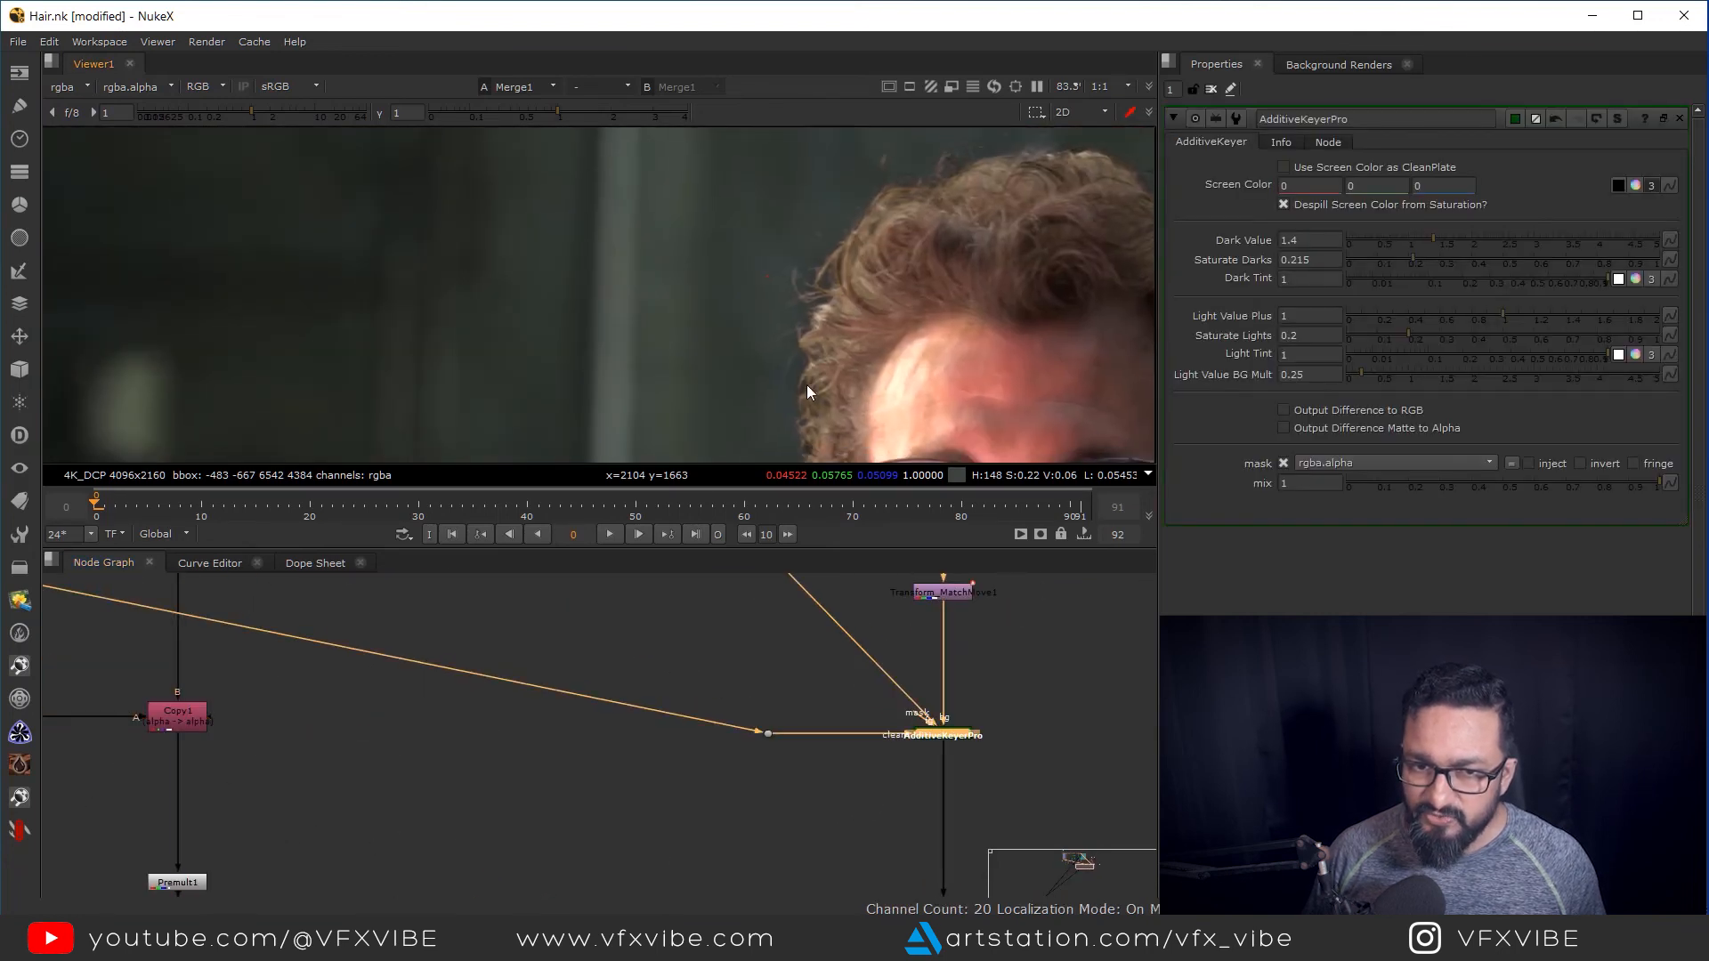
{"action": "left_click_drag", "start_coordinate": [806, 384], "coordinate": [828, 230]}
{"action": "left_click_drag", "start_coordinate": [825, 383], "coordinate": [817, 459]}
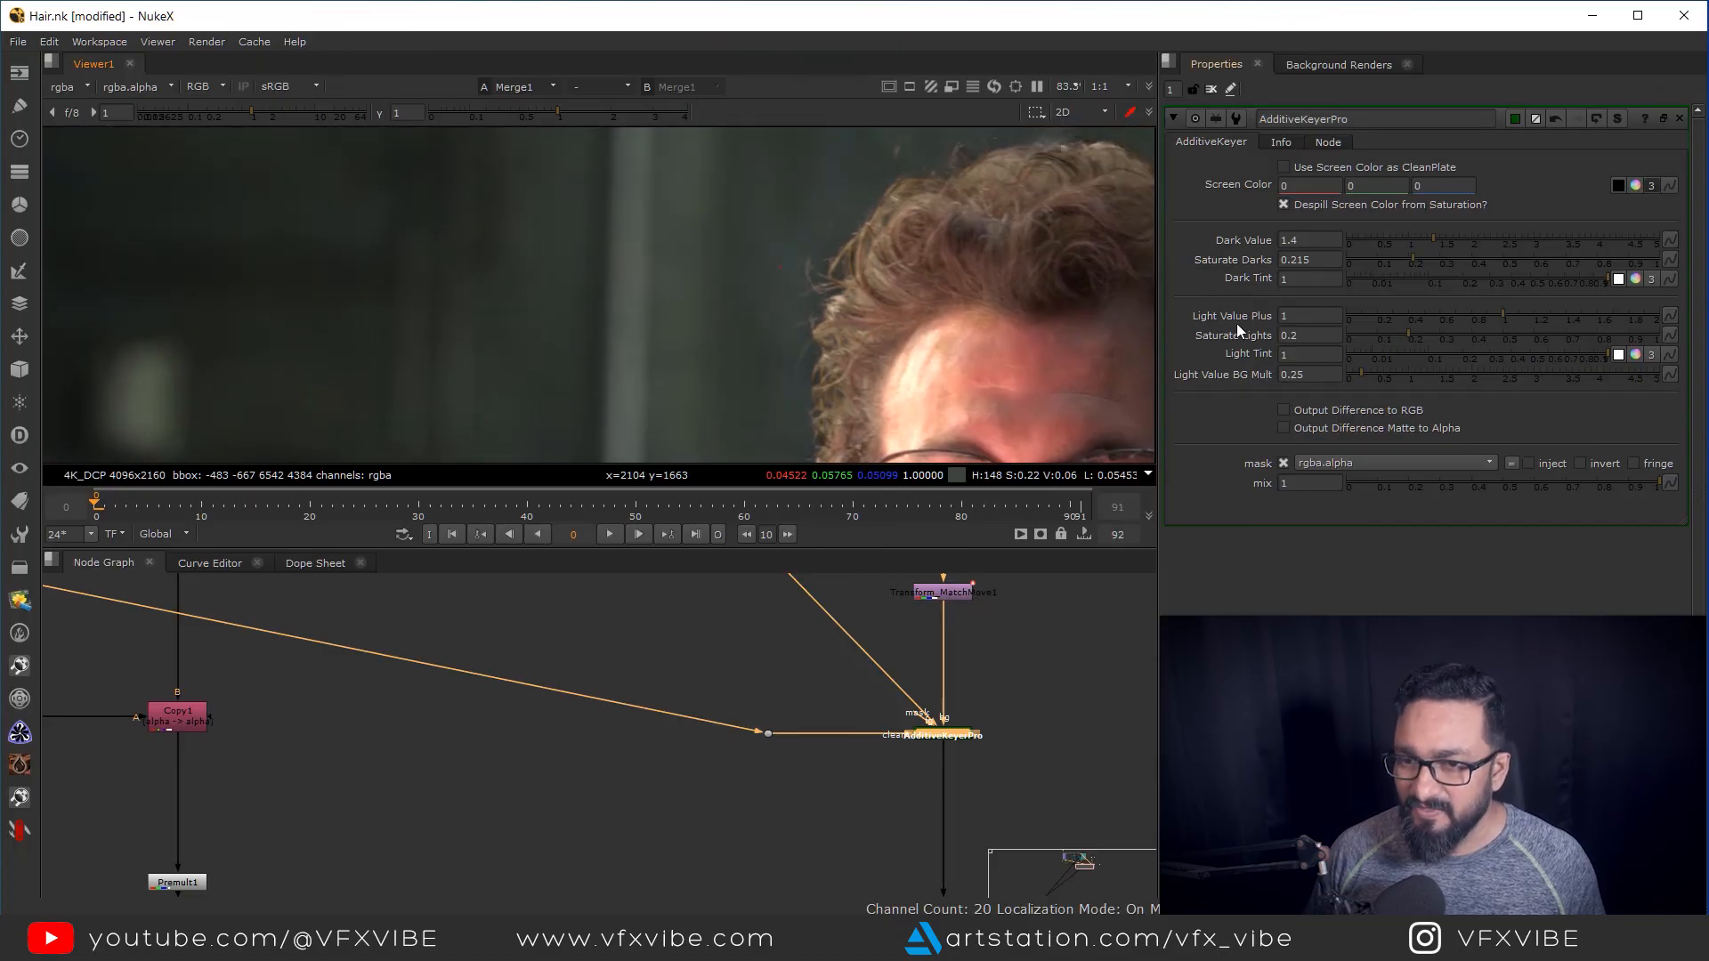
{"action": "left_click_drag", "start_coordinate": [1502, 316], "coordinate": [1577, 339]}
{"action": "mouse_move", "coordinate": [913, 298]}
{"action": "left_mouse_down"}
{"action": "mouse_move", "coordinate": [939, 282]}
{"action": "mouse_move", "coordinate": [903, 301]}
{"action": "mouse_move", "coordinate": [943, 312]}
{"action": "mouse_move", "coordinate": [917, 323]}
{"action": "left_mouse_up"}
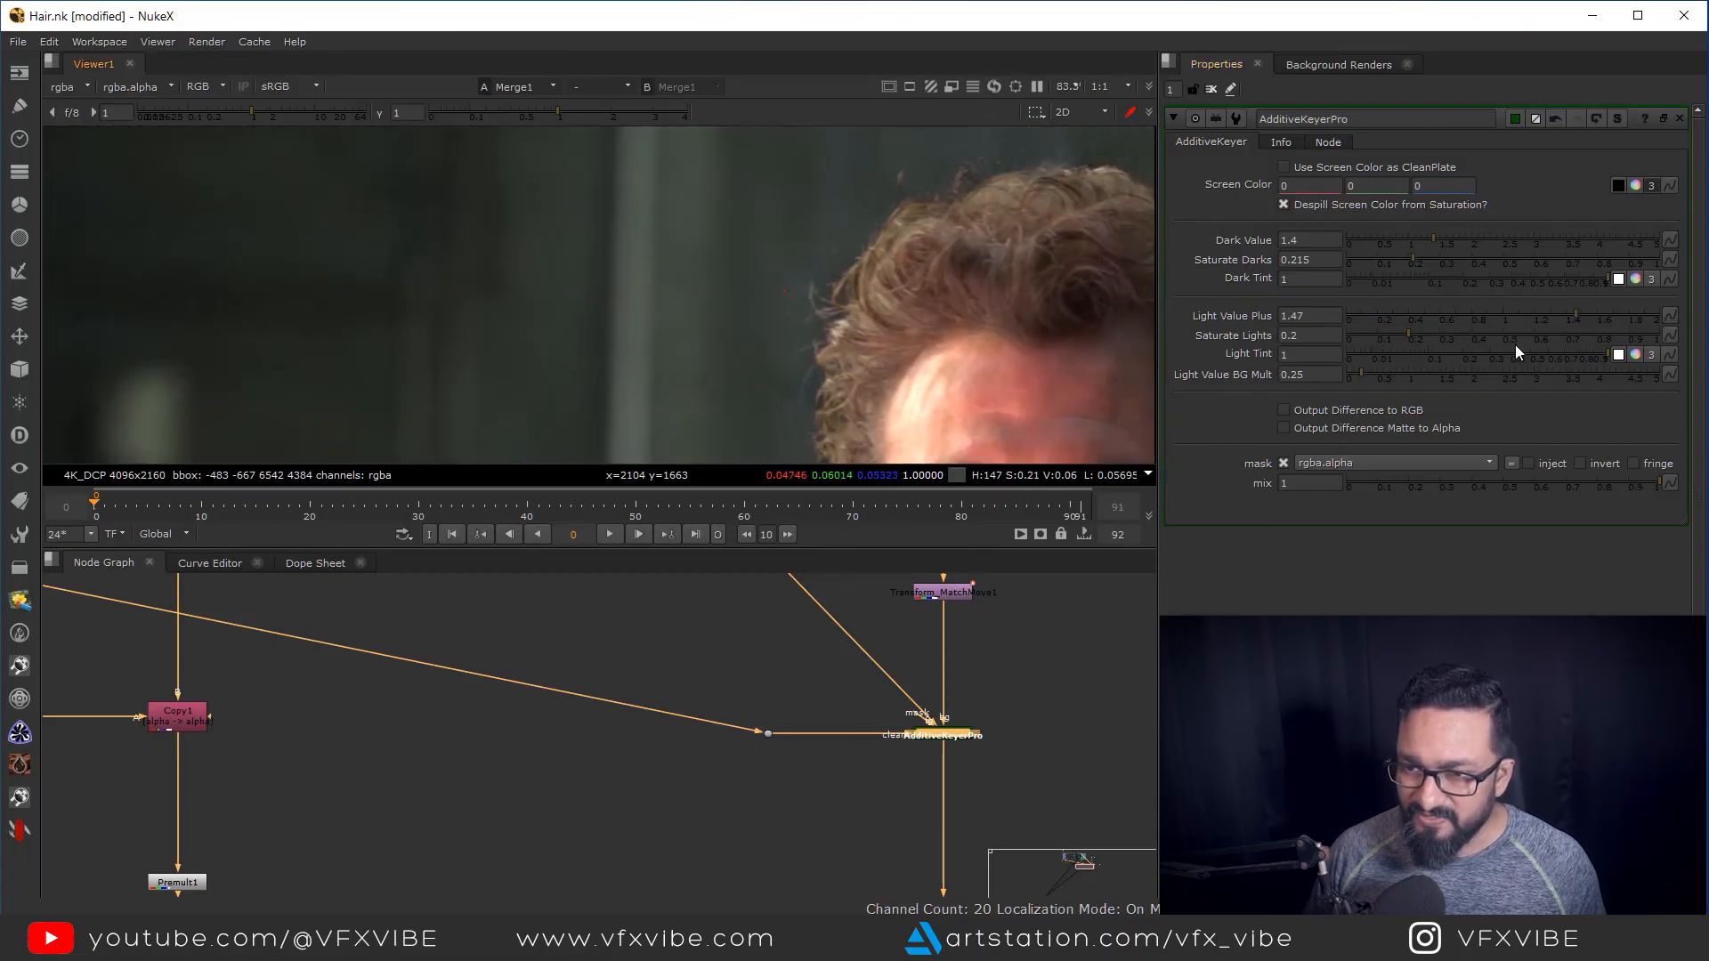
Set AdditiveKeyerPro's Light Value Plus to 0.92 and Saturate Lights to 0.275, checking the hair edges in the composite
{"action": "left_click_drag", "start_coordinate": [1573, 311], "coordinate": [1419, 345]}
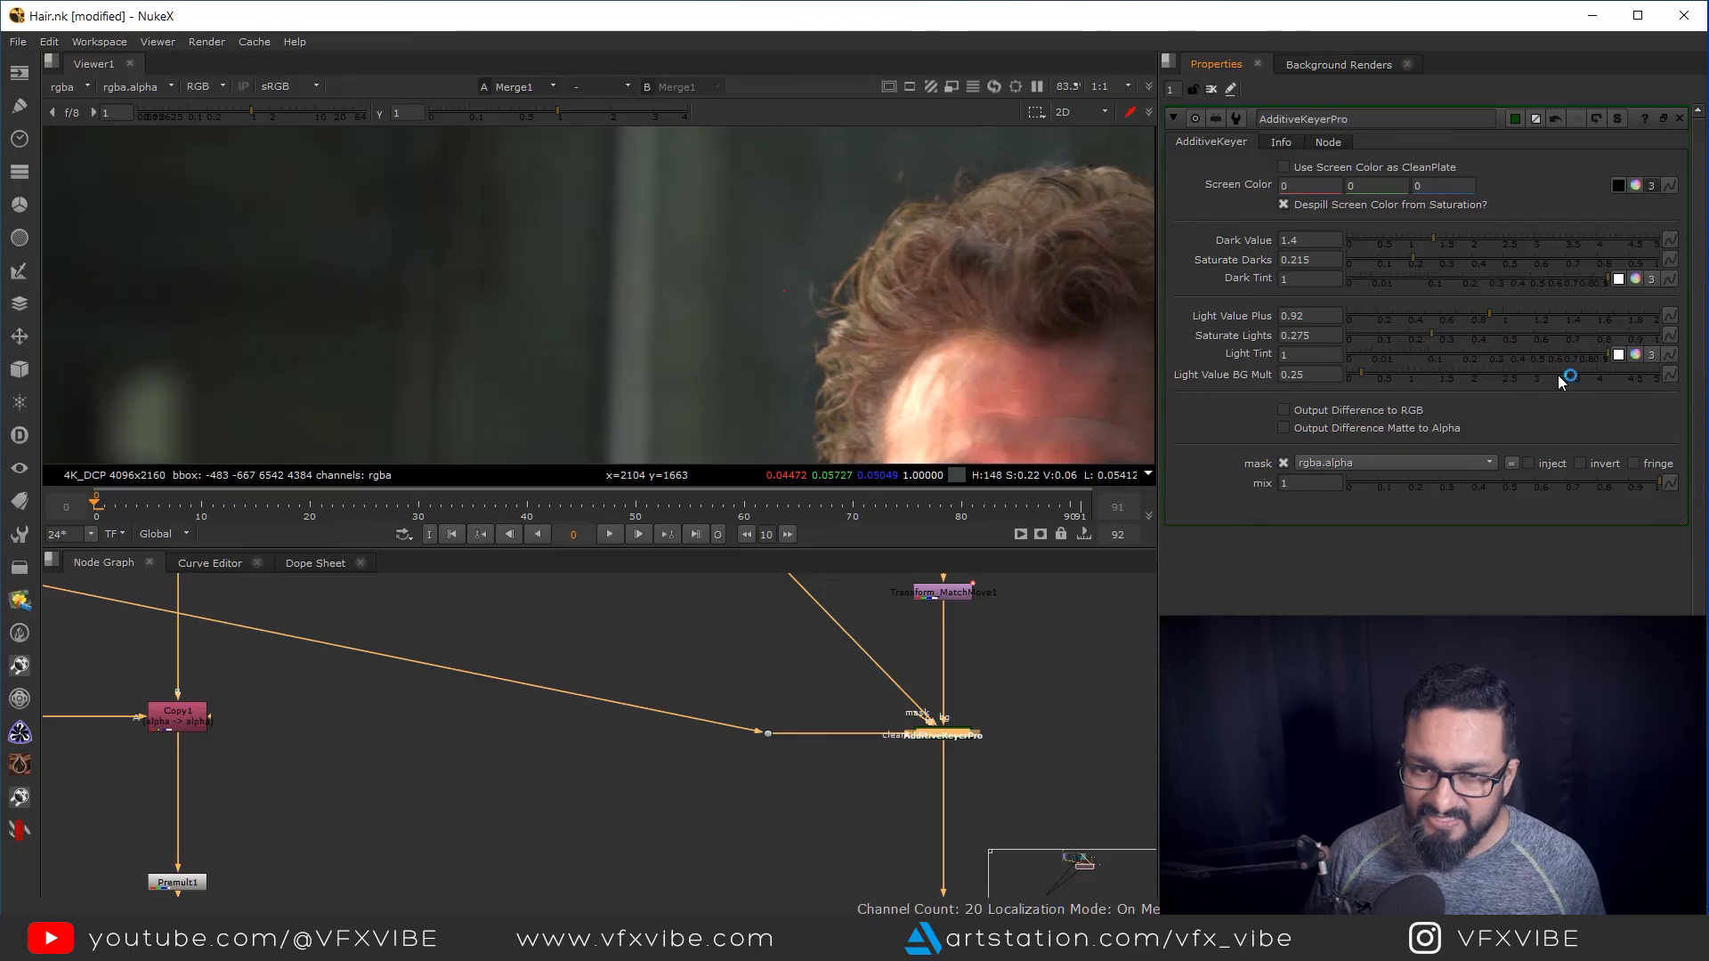
{"action": "scroll", "coordinate": [889, 256], "scroll_direction": "down", "scroll_amount": 3}
{"action": "scroll", "coordinate": [837, 317], "scroll_direction": "up", "scroll_amount": 3}
{"action": "scroll", "coordinate": [869, 372], "scroll_direction": "down", "scroll_amount": 3}
{"action": "scroll", "coordinate": [907, 260], "scroll_direction": "up", "scroll_amount": 3}
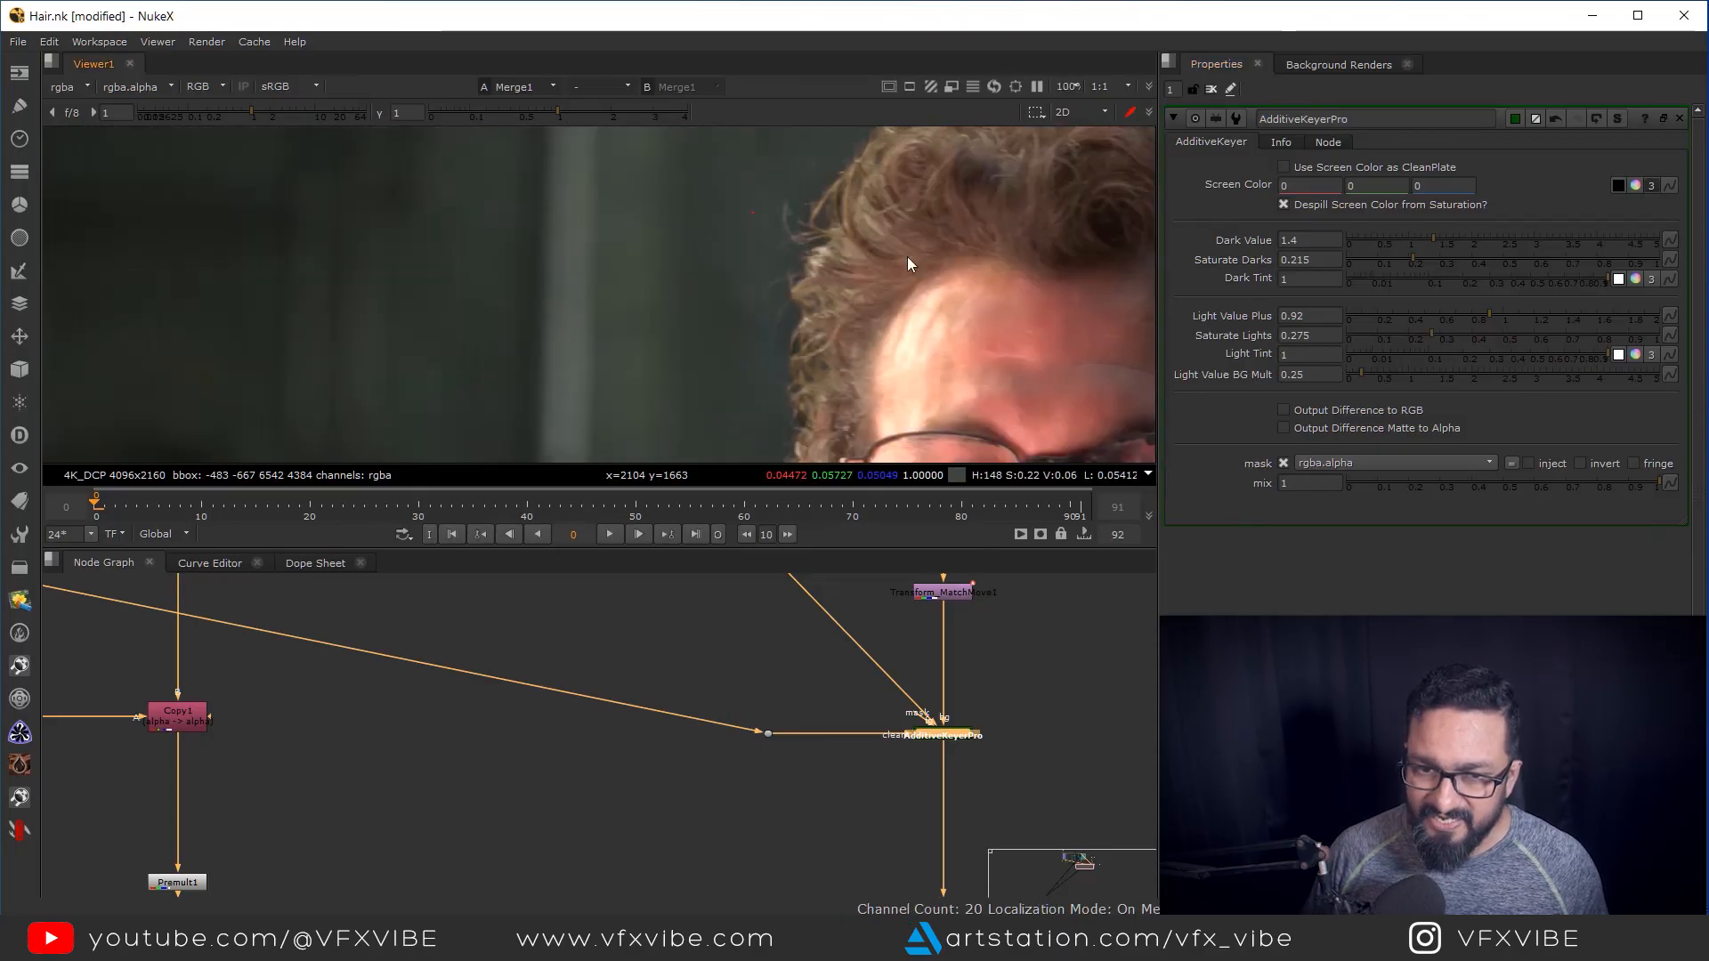
{"action": "scroll", "coordinate": [860, 389], "scroll_direction": "down", "scroll_amount": 5}
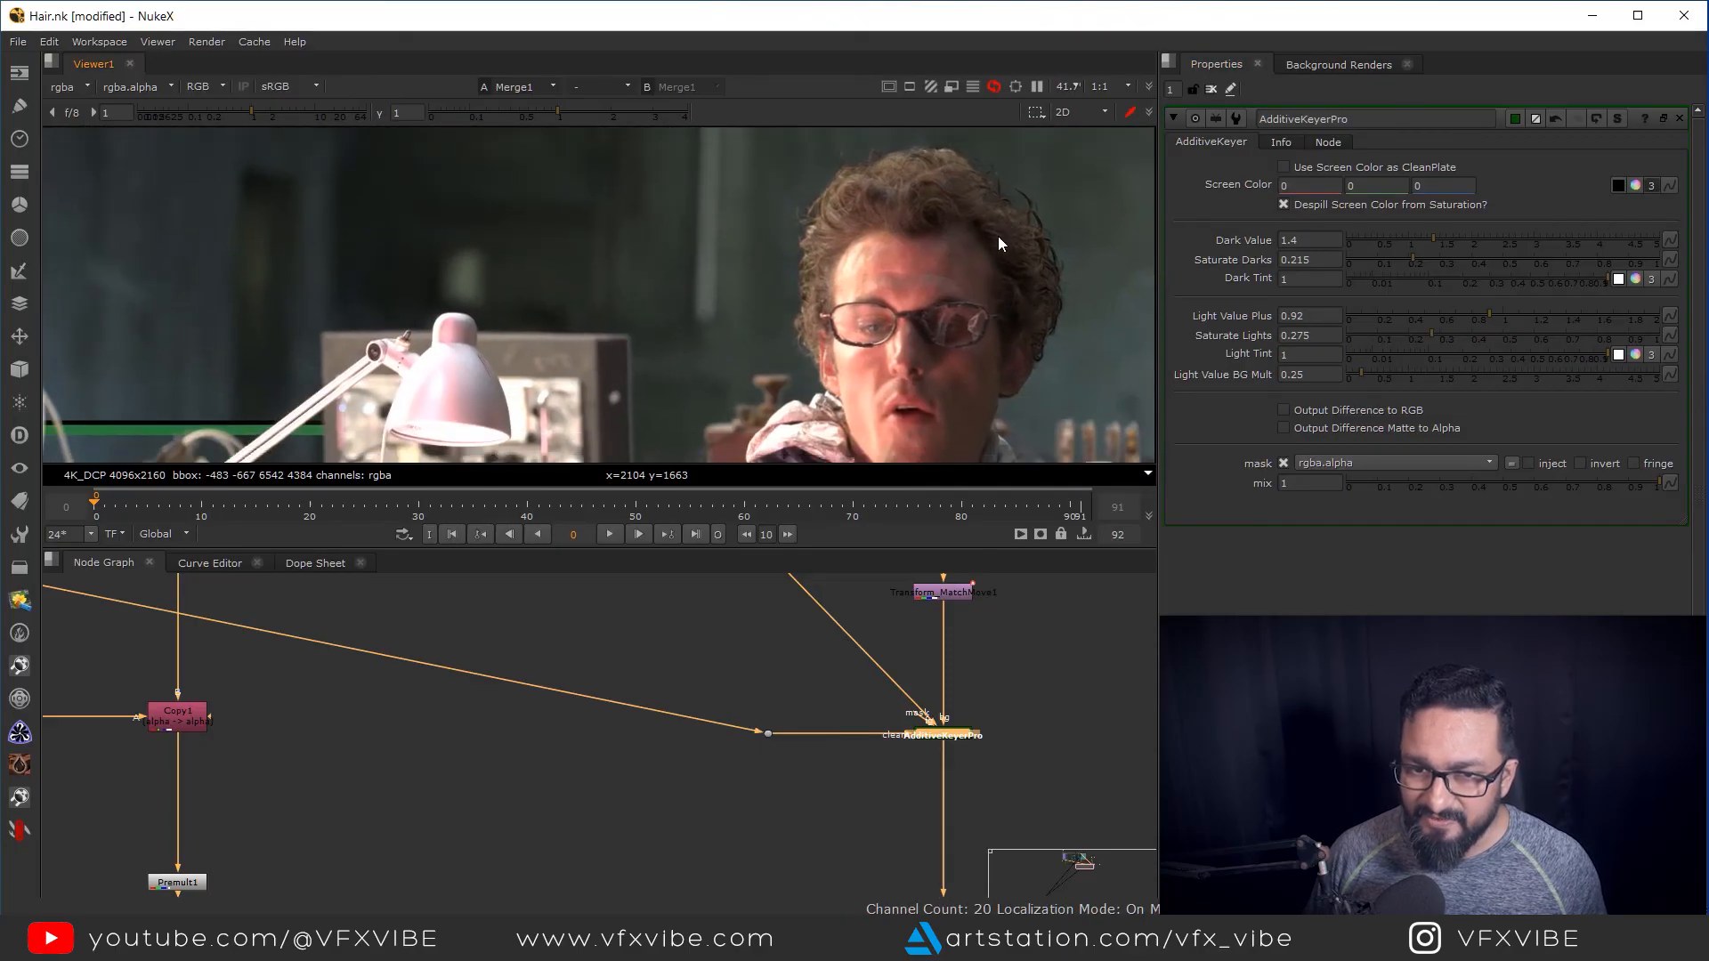
Review the whole composite in the enlarged viewer and inspect the hair edges up close
{"action": "key", "text": "space"}
{"action": "scroll", "coordinate": [1017, 403], "scroll_direction": "down", "scroll_amount": 1}
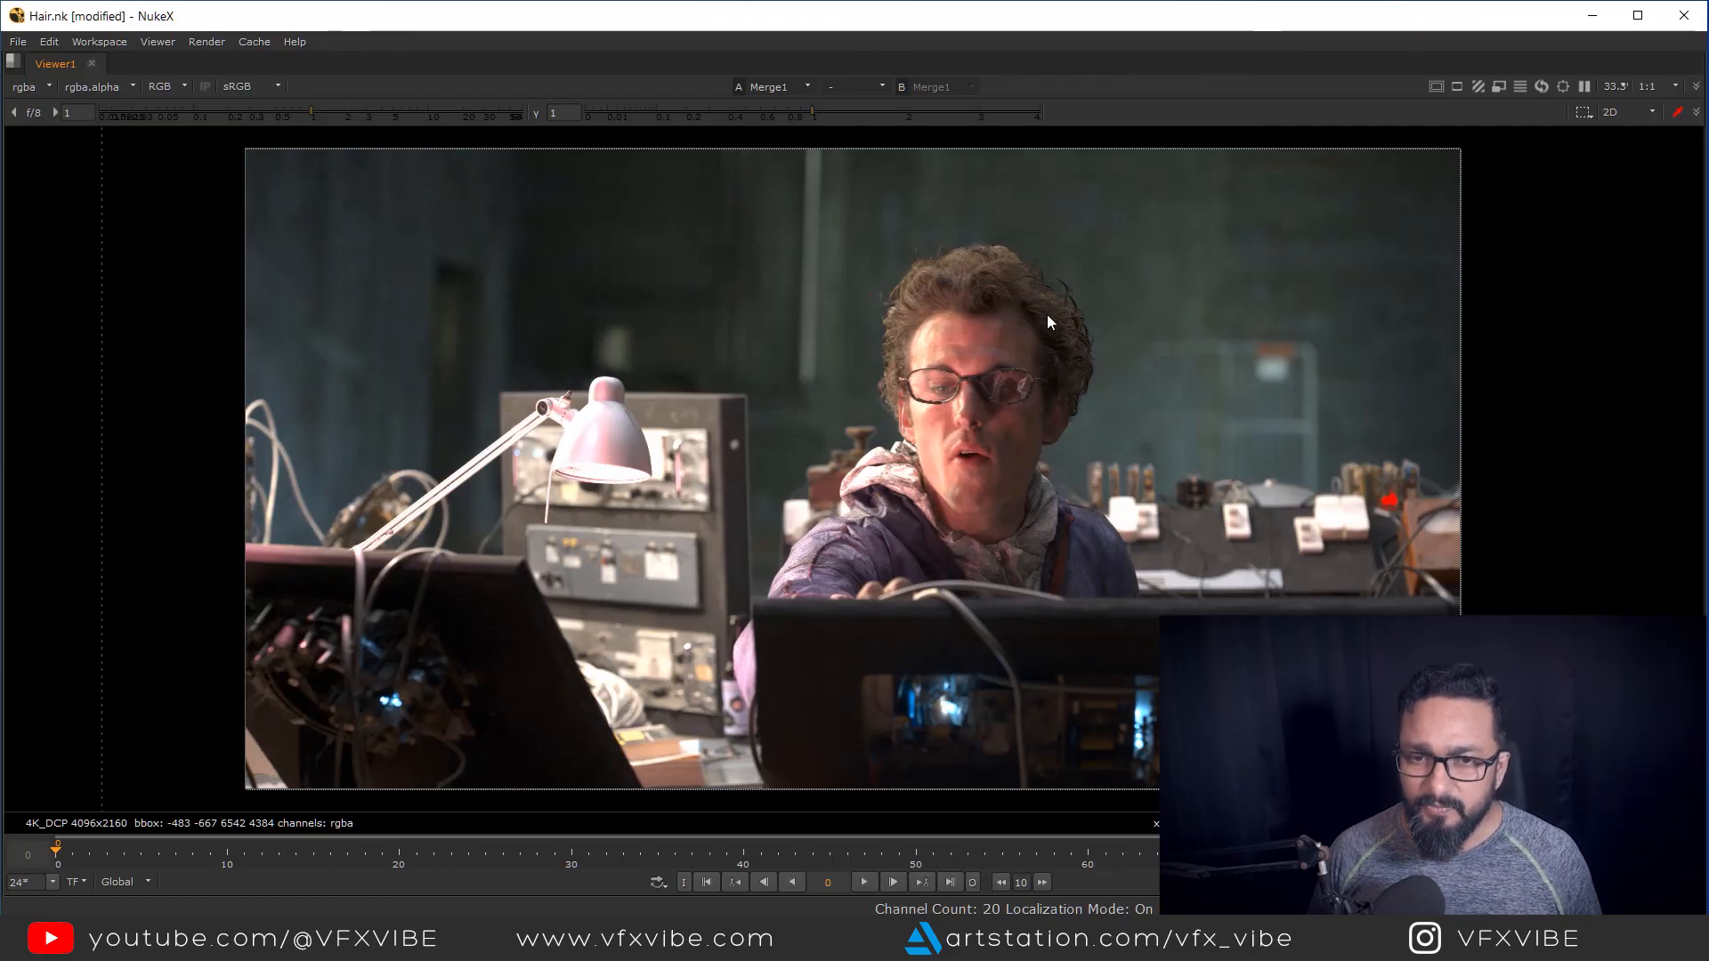
{"action": "scroll", "coordinate": [1049, 298], "scroll_direction": "up", "scroll_amount": 5}
{"action": "left_click_drag", "start_coordinate": [1124, 498], "coordinate": [1007, 462]}
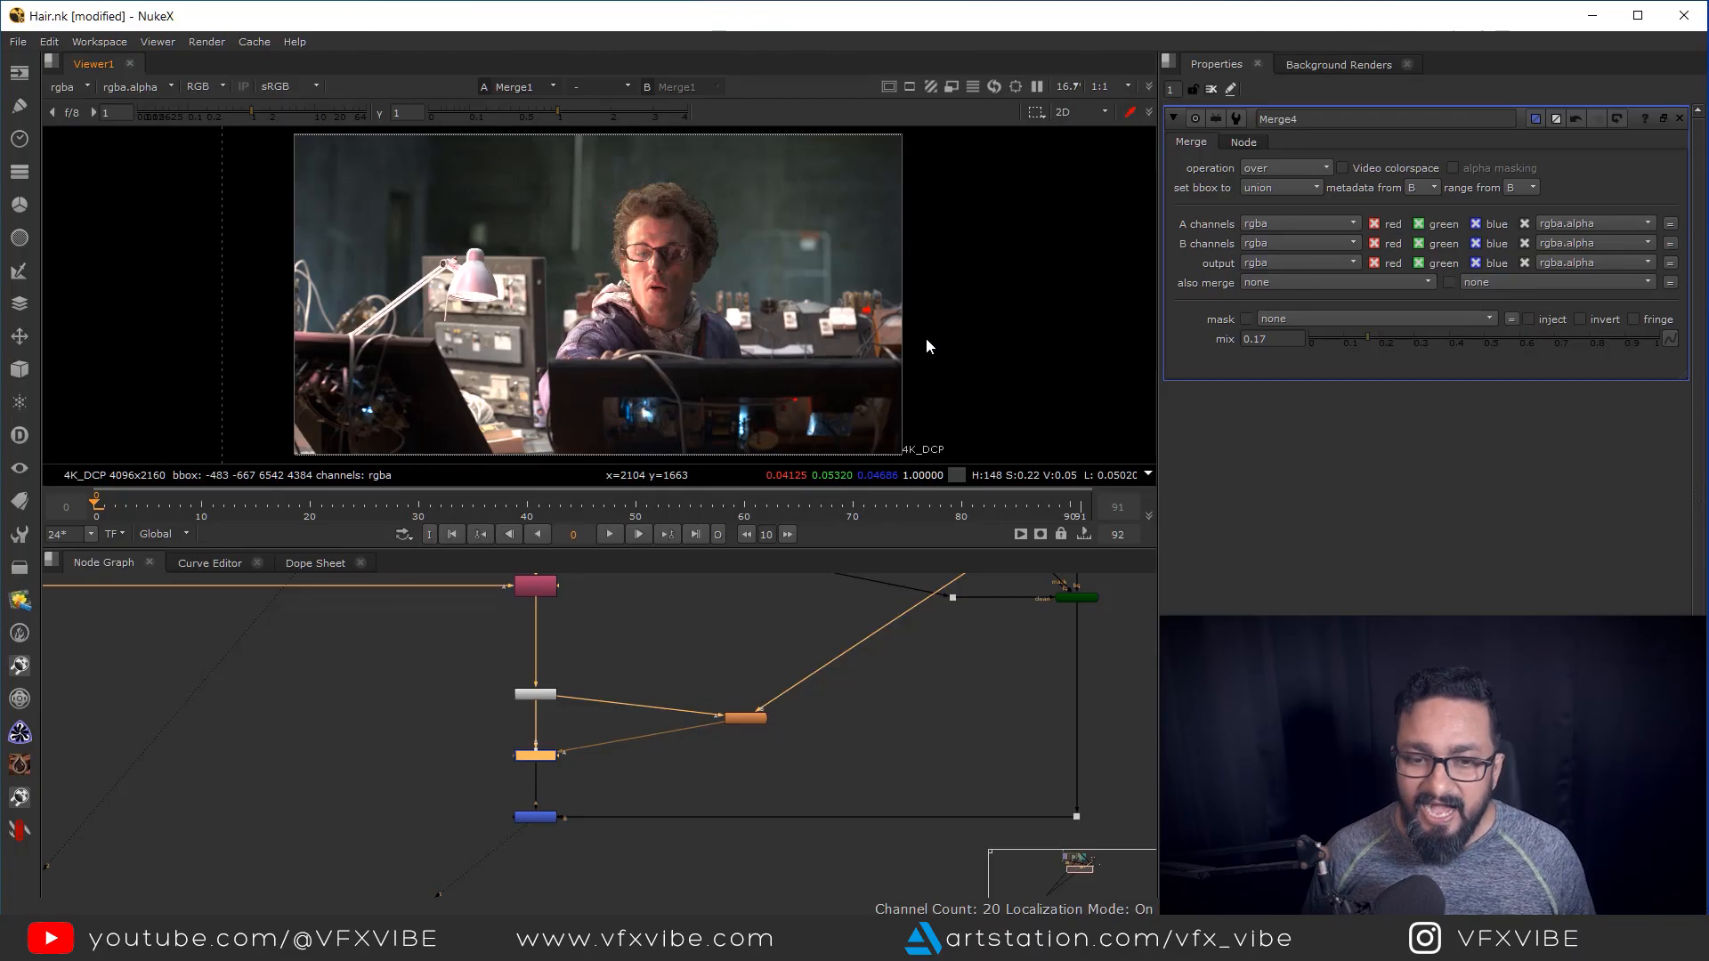
Select the AdditiveKeyerPro node and compare the hair edges in the composite with it disabled and enabled
{"action": "left_click_drag", "start_coordinate": [1030, 646], "coordinate": [927, 728]}
{"action": "left_click", "coordinate": [931, 712]}
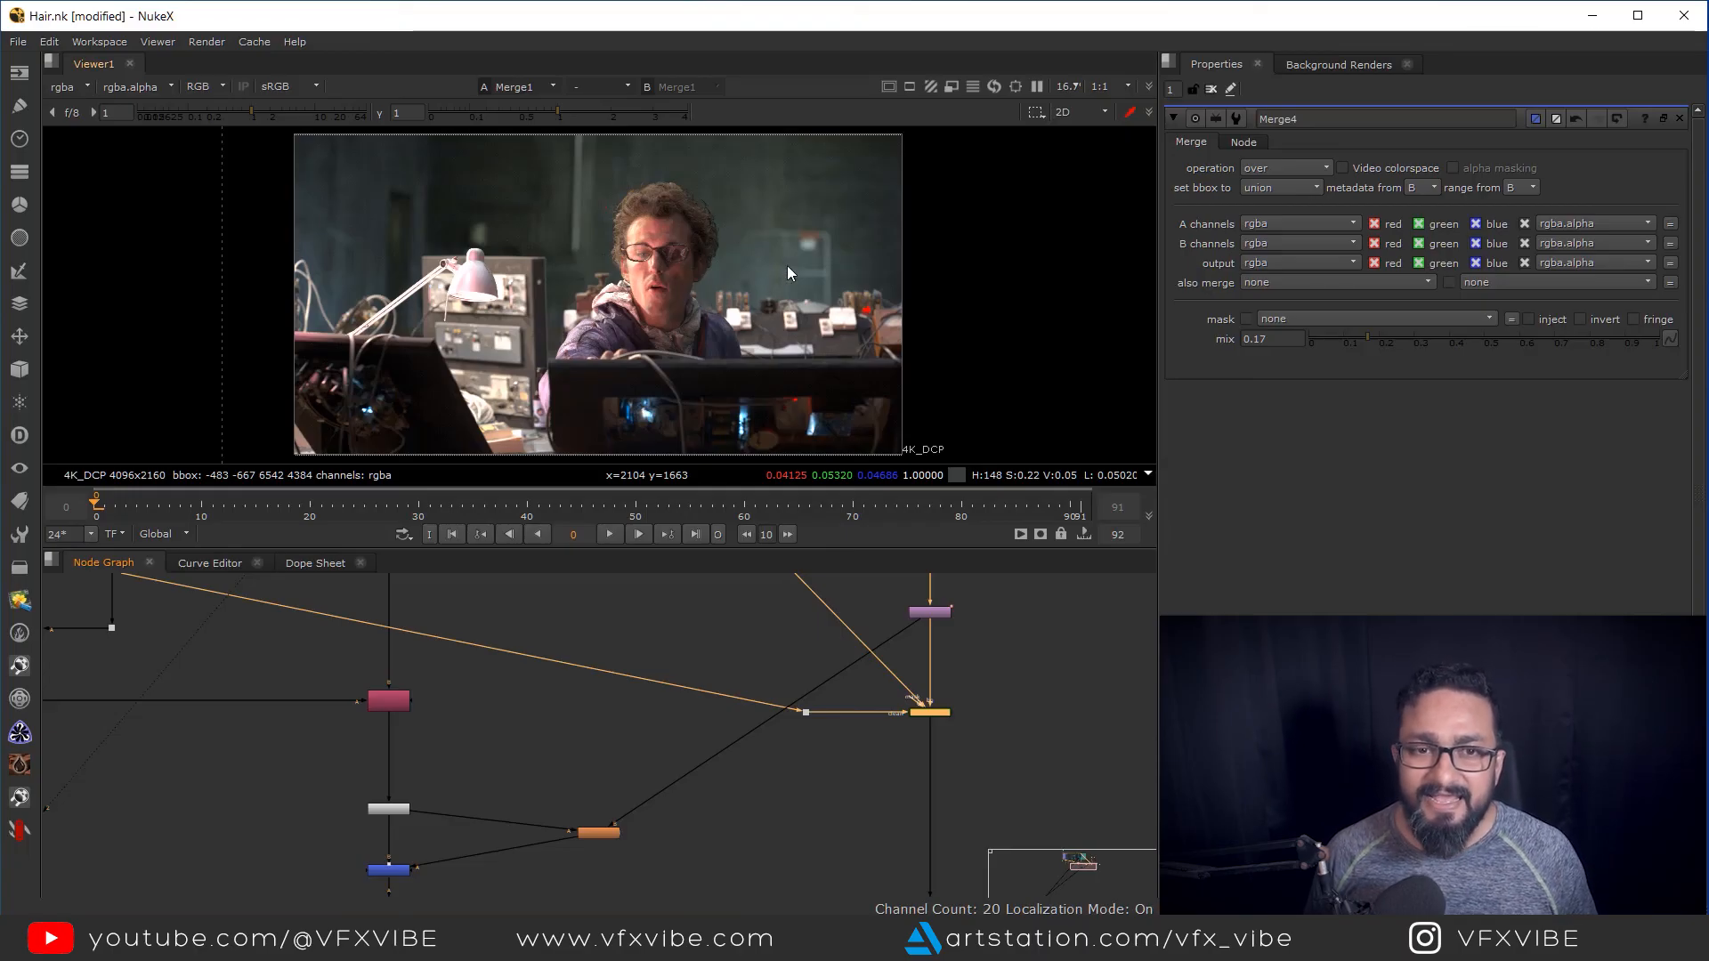
{"action": "scroll", "coordinate": [705, 226], "scroll_direction": "up", "scroll_amount": 3}
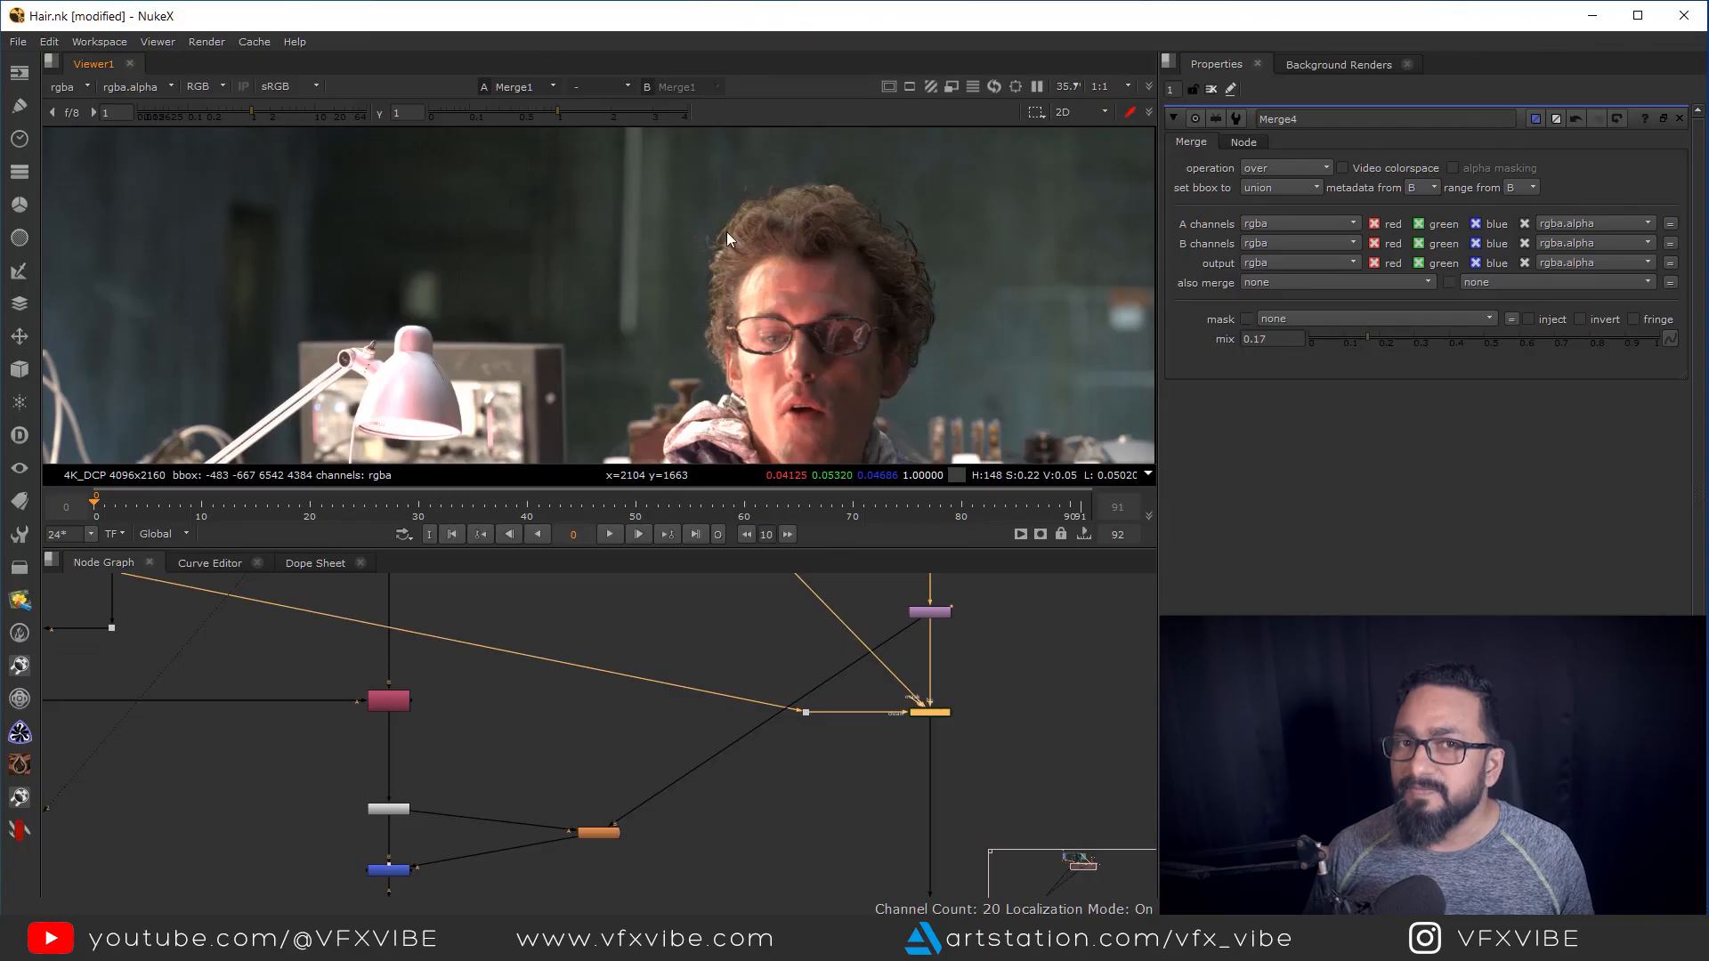
{"action": "scroll", "coordinate": [949, 712], "scroll_direction": "up", "scroll_amount": 3}
{"action": "left_click_drag", "start_coordinate": [1004, 678], "coordinate": [863, 758]}
{"action": "scroll", "coordinate": [918, 356], "scroll_direction": "up", "scroll_amount": 6}
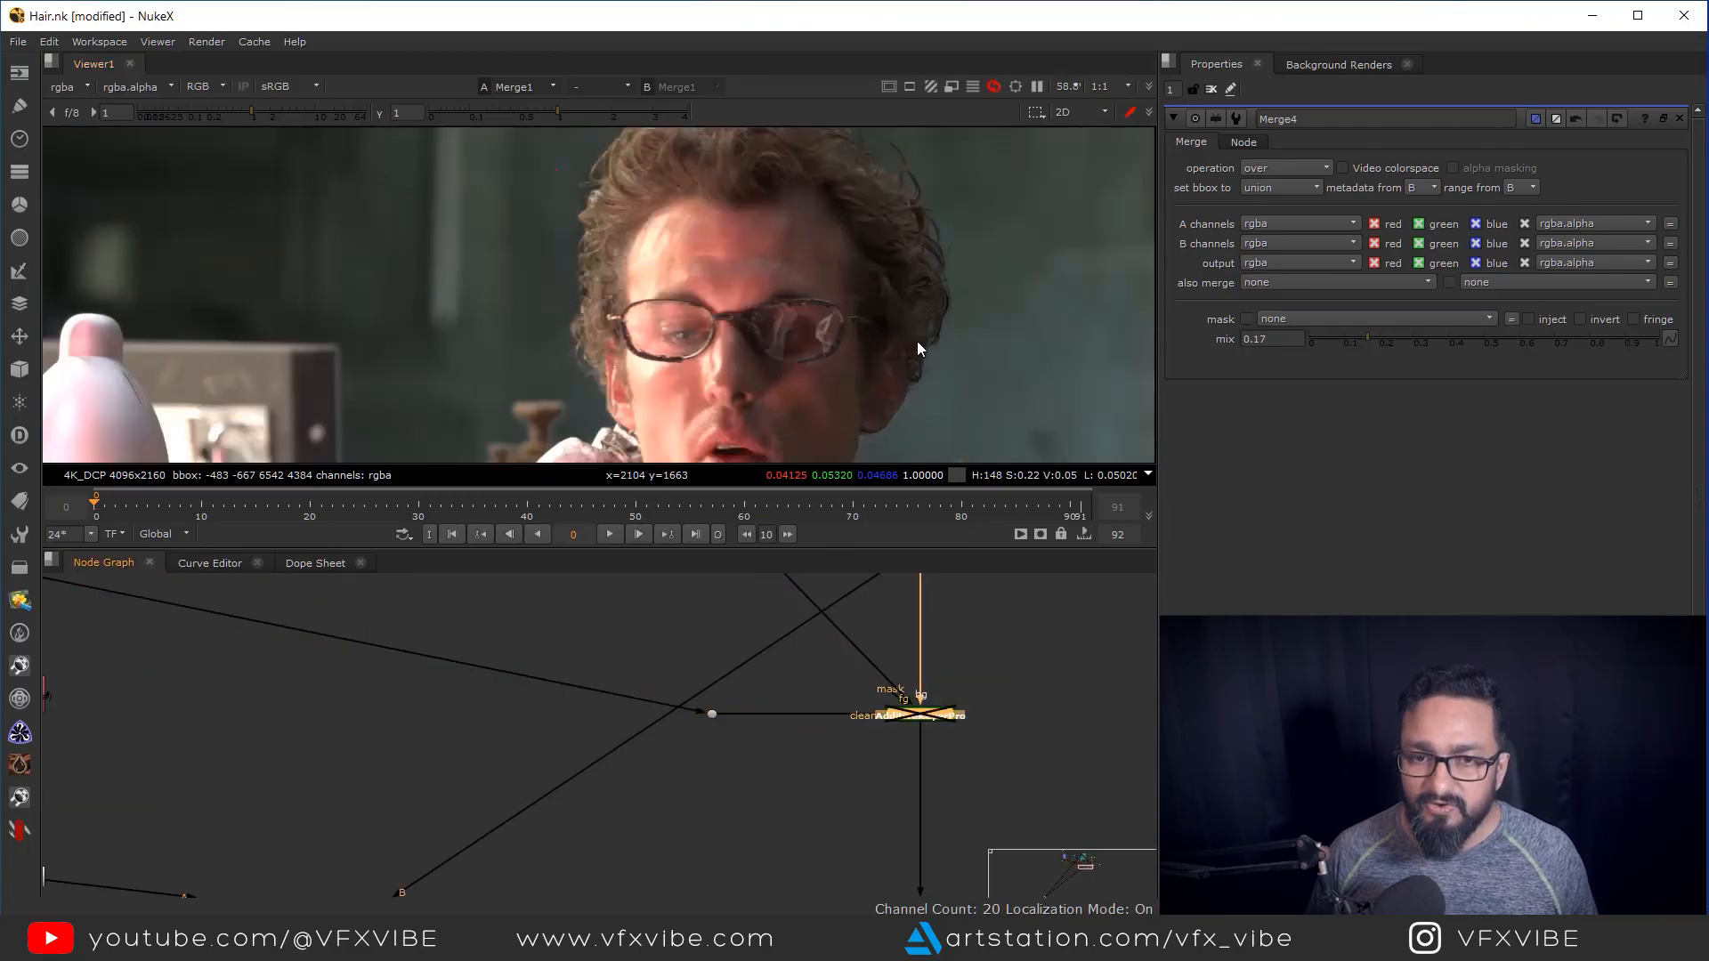
{"action": "scroll", "coordinate": [1017, 280], "scroll_direction": "down", "scroll_amount": 2}
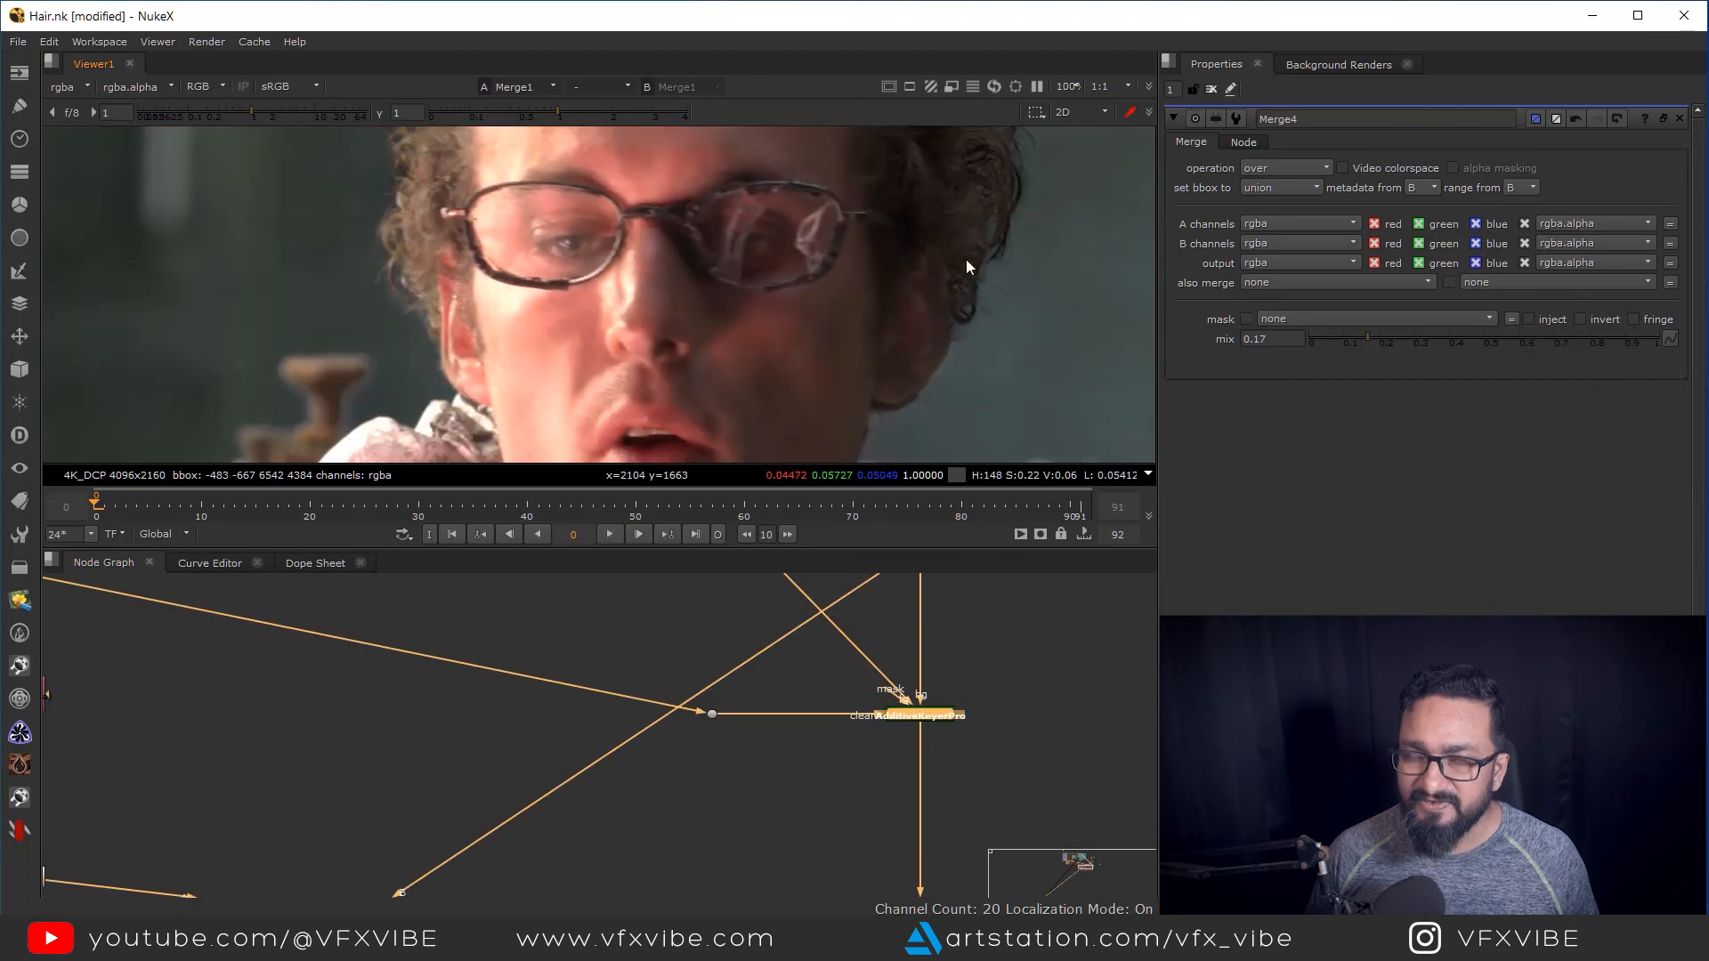
Fit the full composite in the viewer and review the complete keying node tree, from the matte groups to the final merges
{"action": "key", "text": "f"}
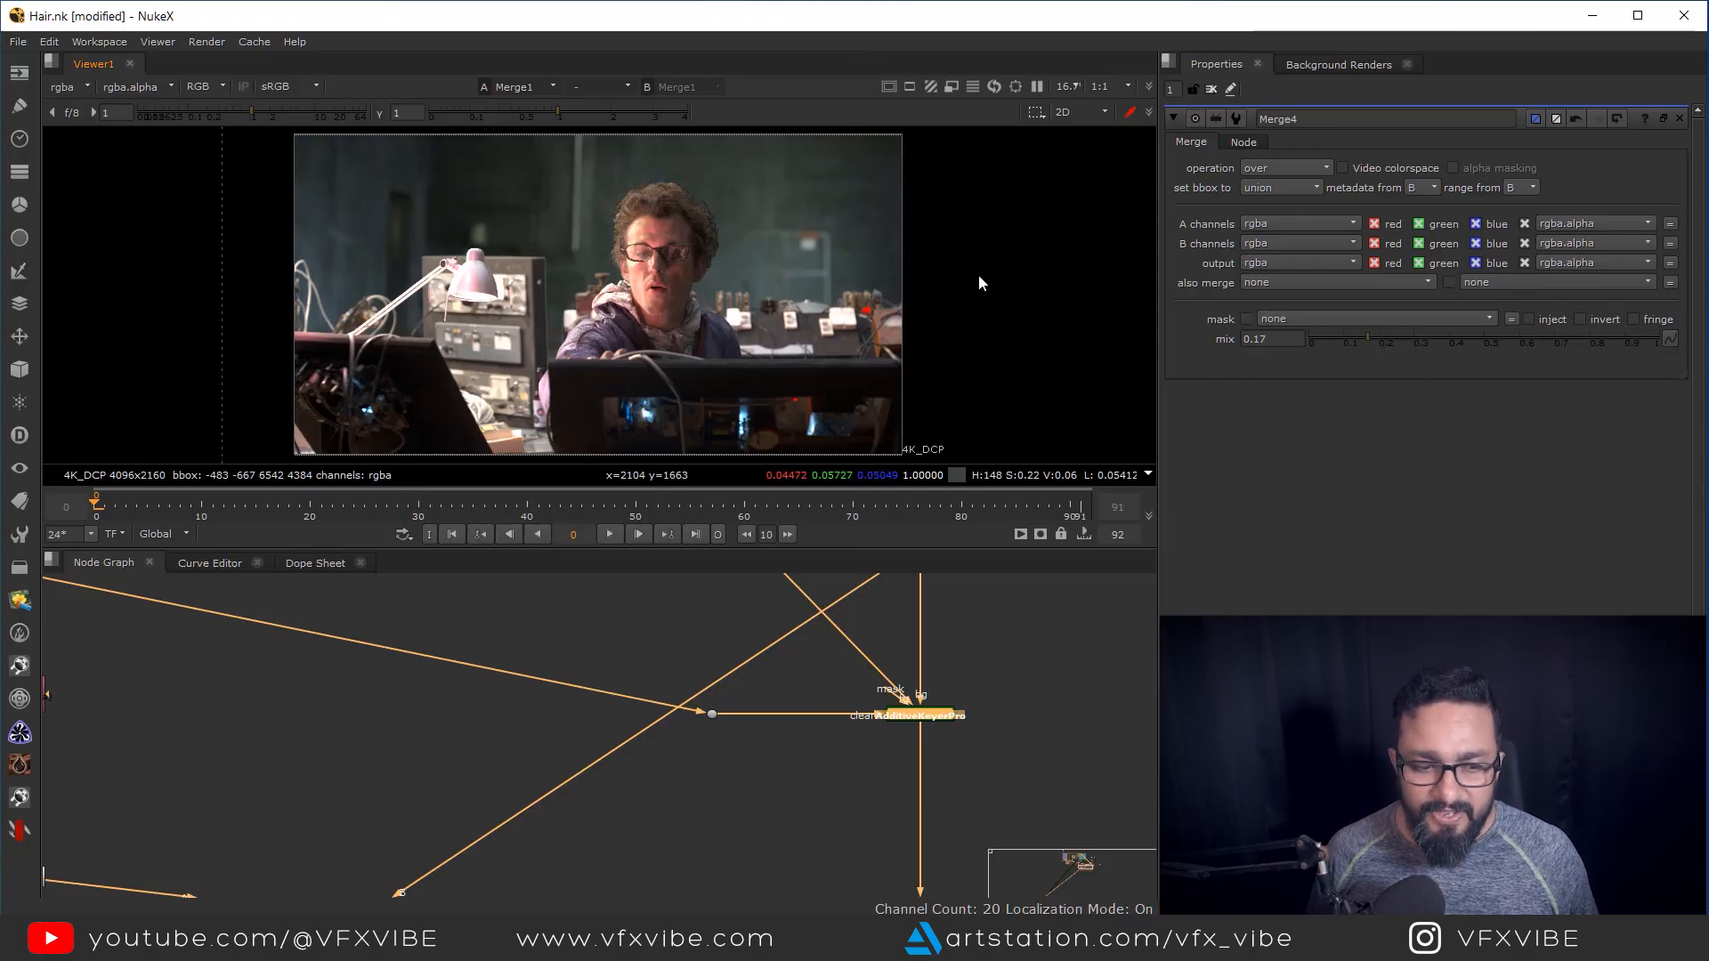
{"action": "scroll", "coordinate": [750, 788], "scroll_direction": "down", "scroll_amount": 6}
{"action": "left_click_drag", "start_coordinate": [751, 789], "coordinate": [892, 858]}
{"action": "scroll", "coordinate": [892, 837], "scroll_direction": "down", "scroll_amount": 4}
{"action": "left_click_drag", "start_coordinate": [859, 783], "coordinate": [863, 746]}
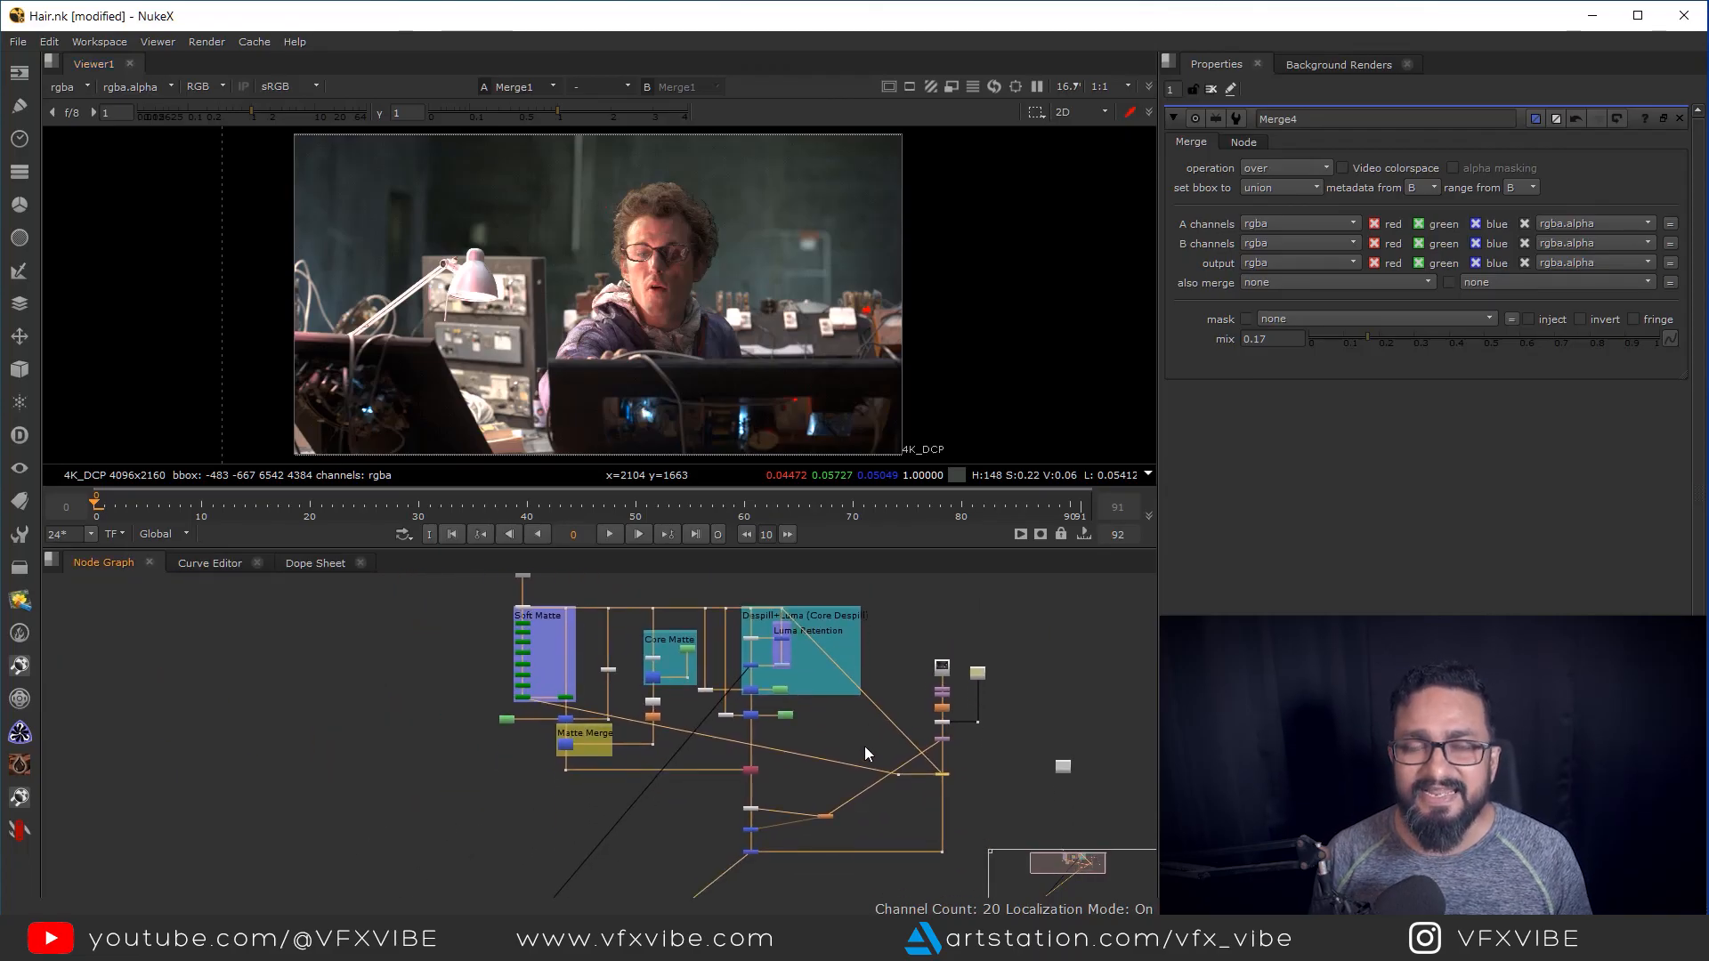